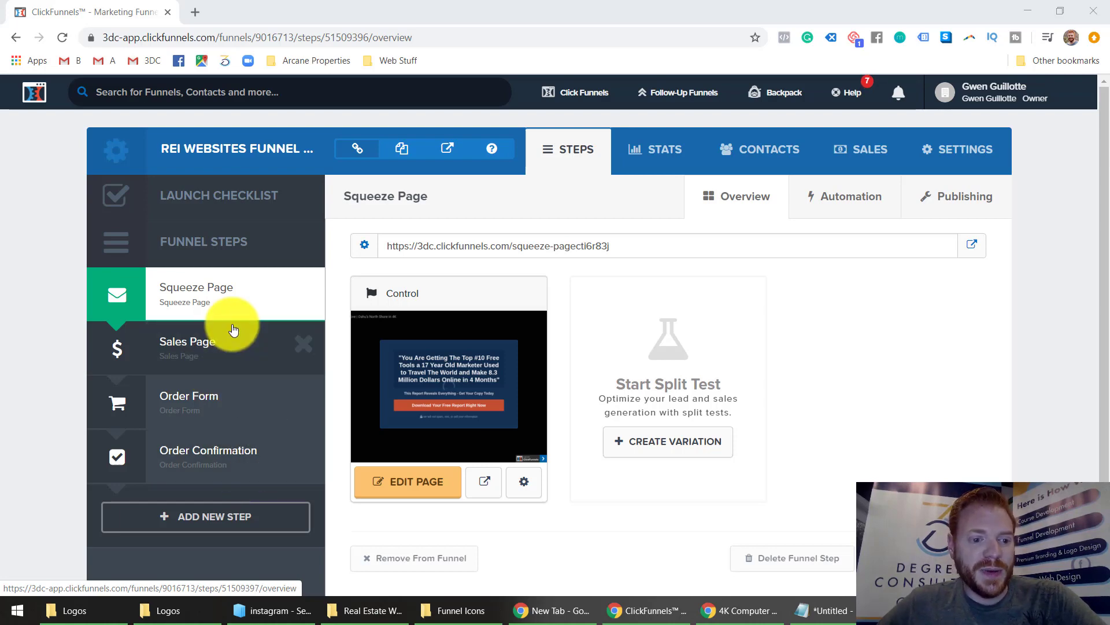
Open the funnel's settings, then copy the entire Facebook Pixel code from the untitled Notepad document.
left_click(941, 155)
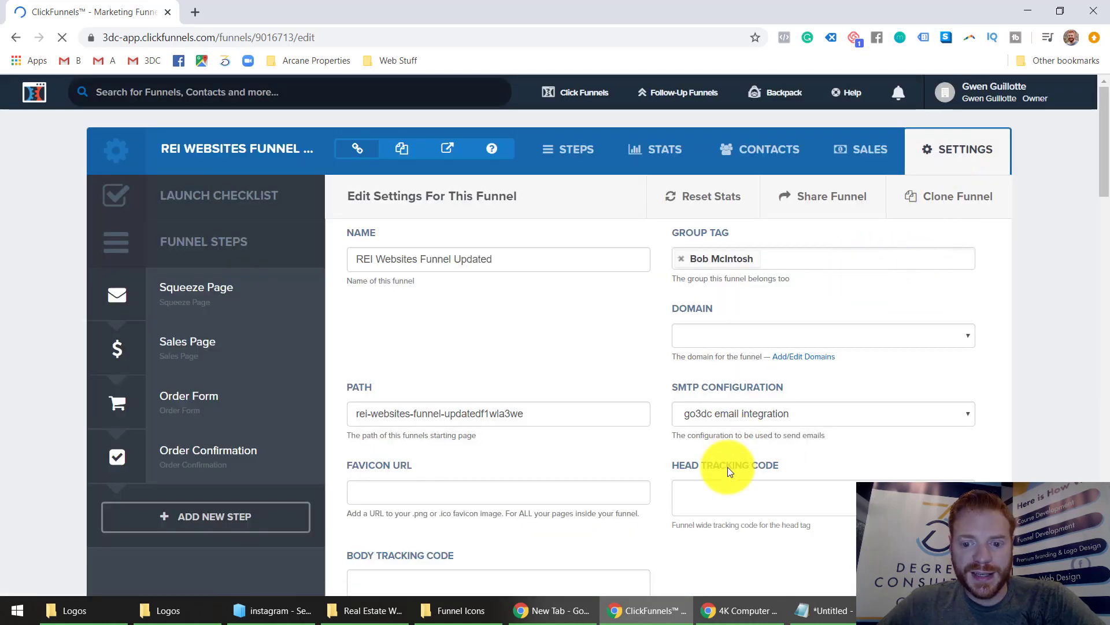
scroll(779, 500, "down", 1)
left_click(757, 425)
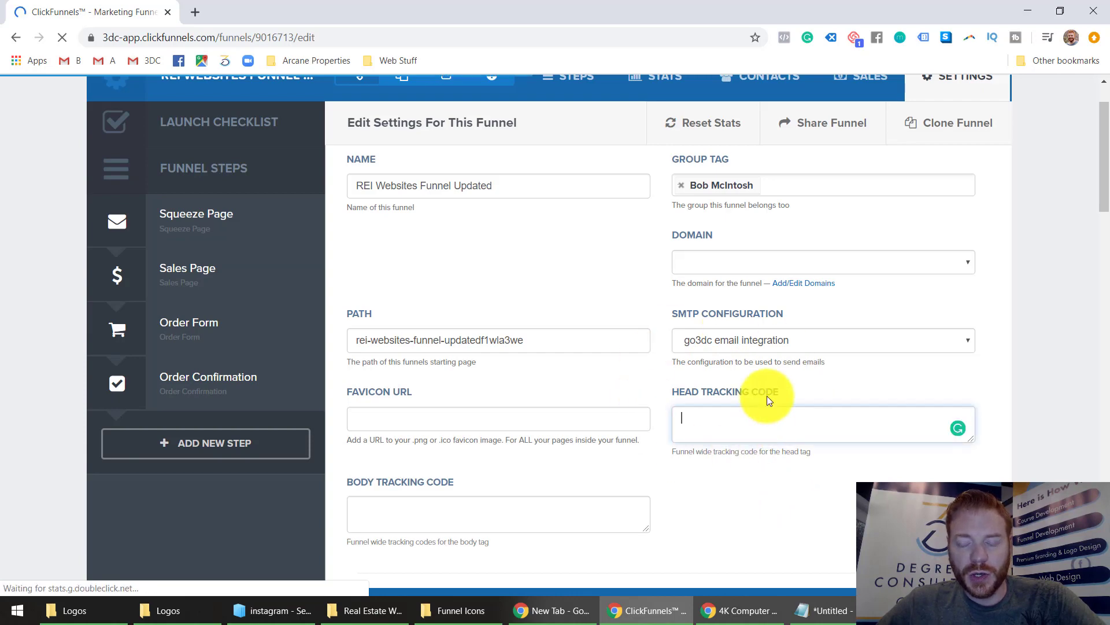
left_click(833, 612)
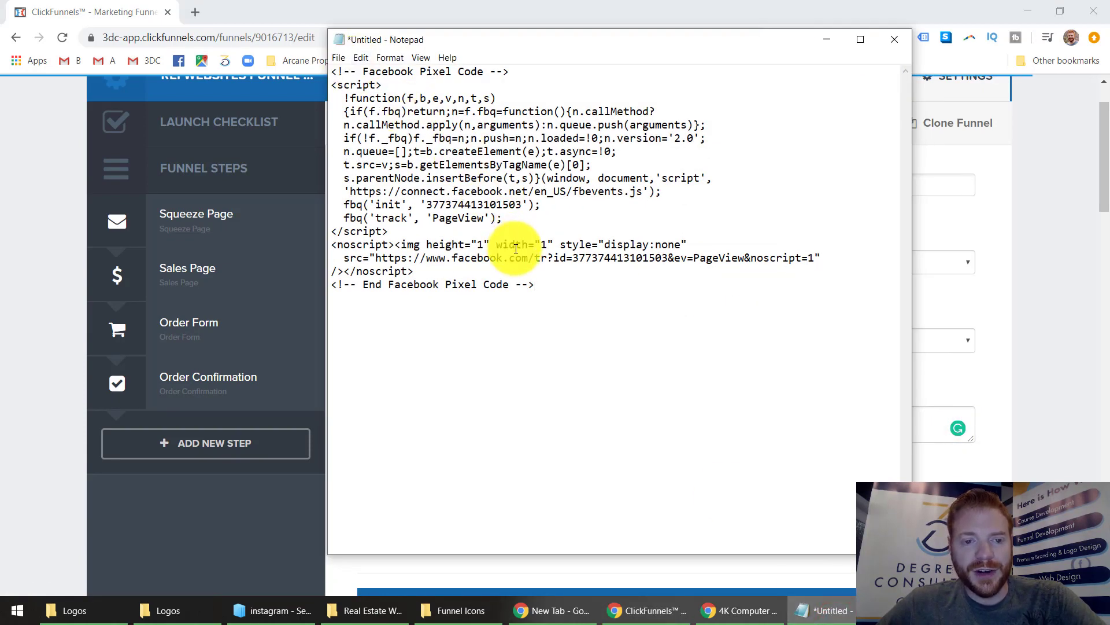
key("ctrl+a")
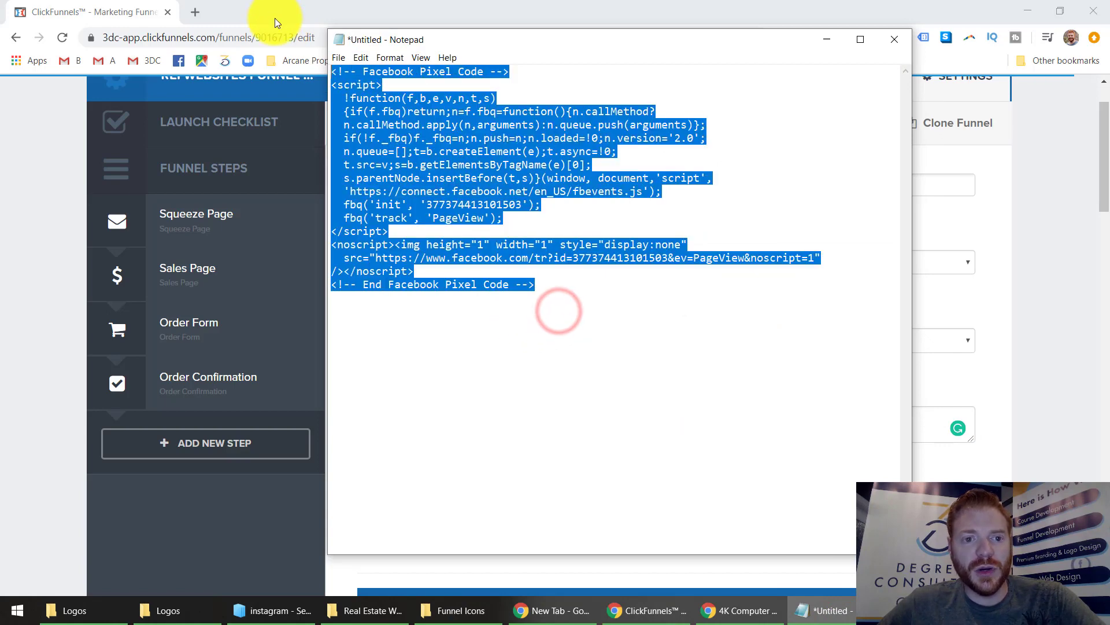
right_click(501, 181)
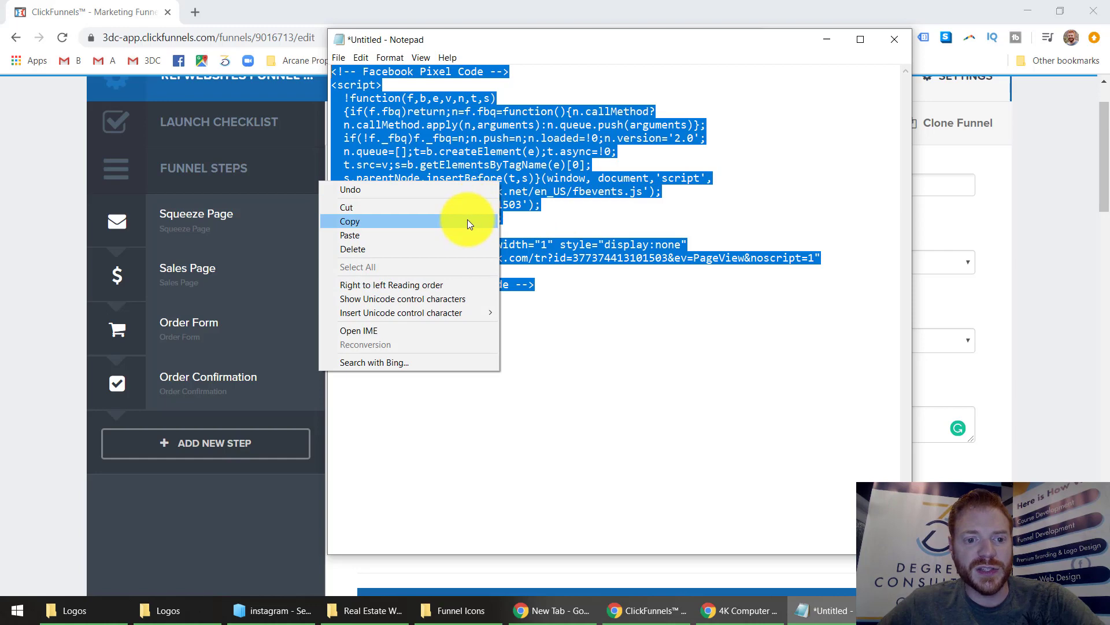
left_click(468, 221)
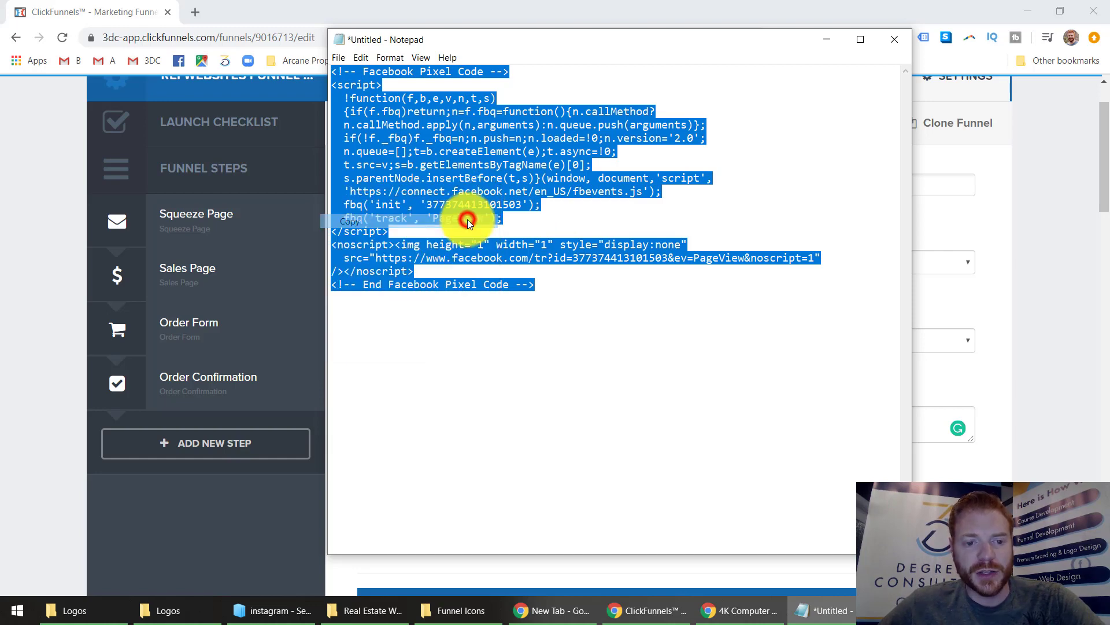
Return to the funnel settings in Chrome and paste the Facebook Pixel code as the funnel-wide head tracking code.
left_click(831, 44)
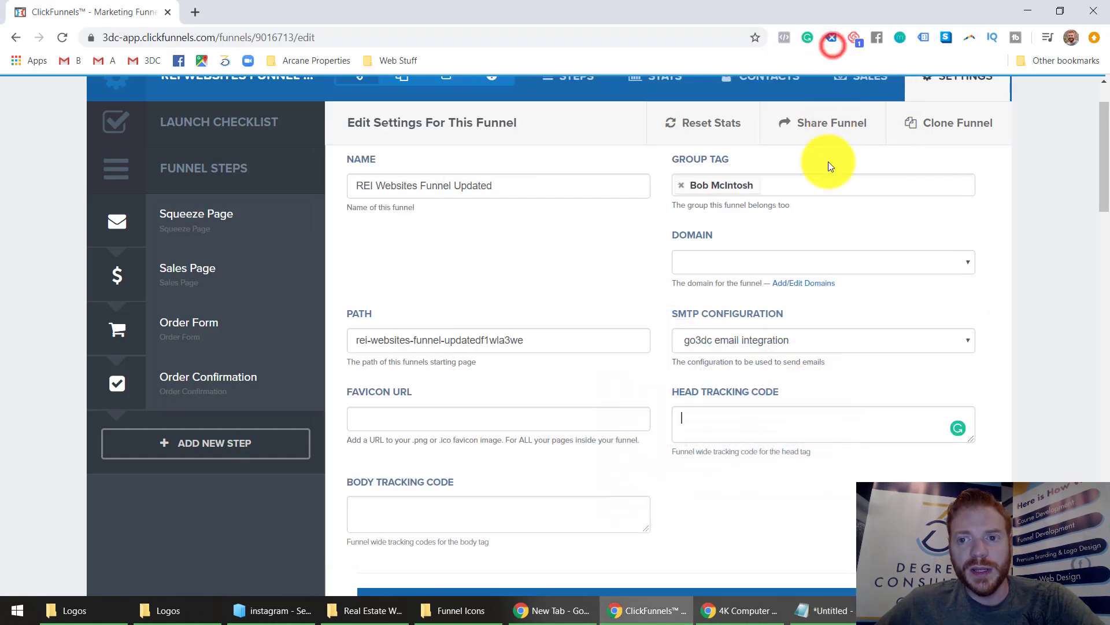
left_click(715, 421)
right_click(720, 420)
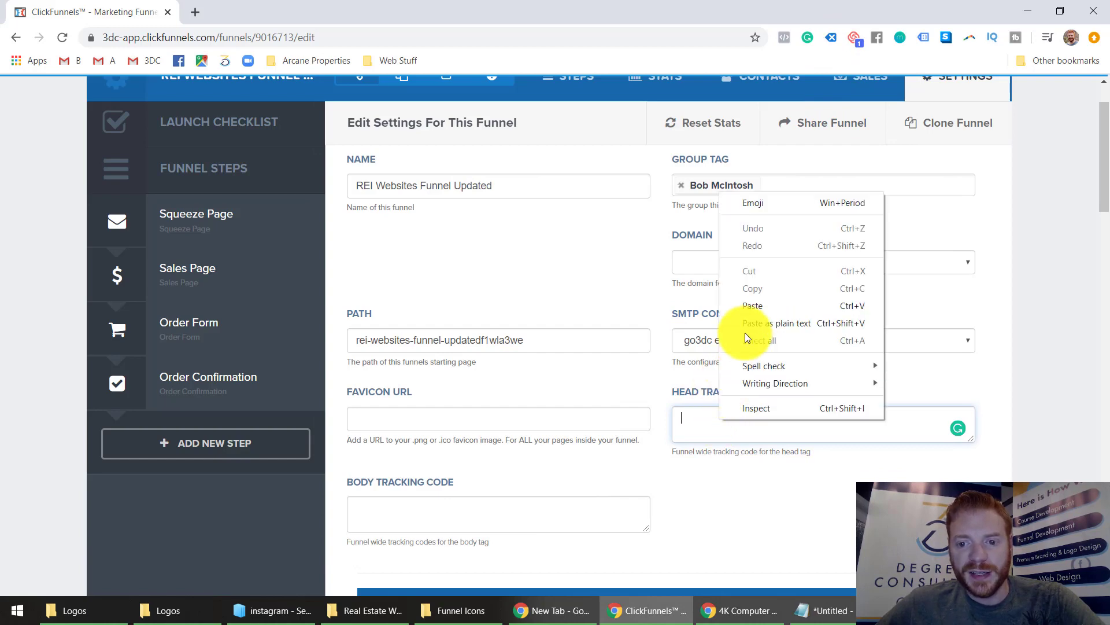
left_click(753, 306)
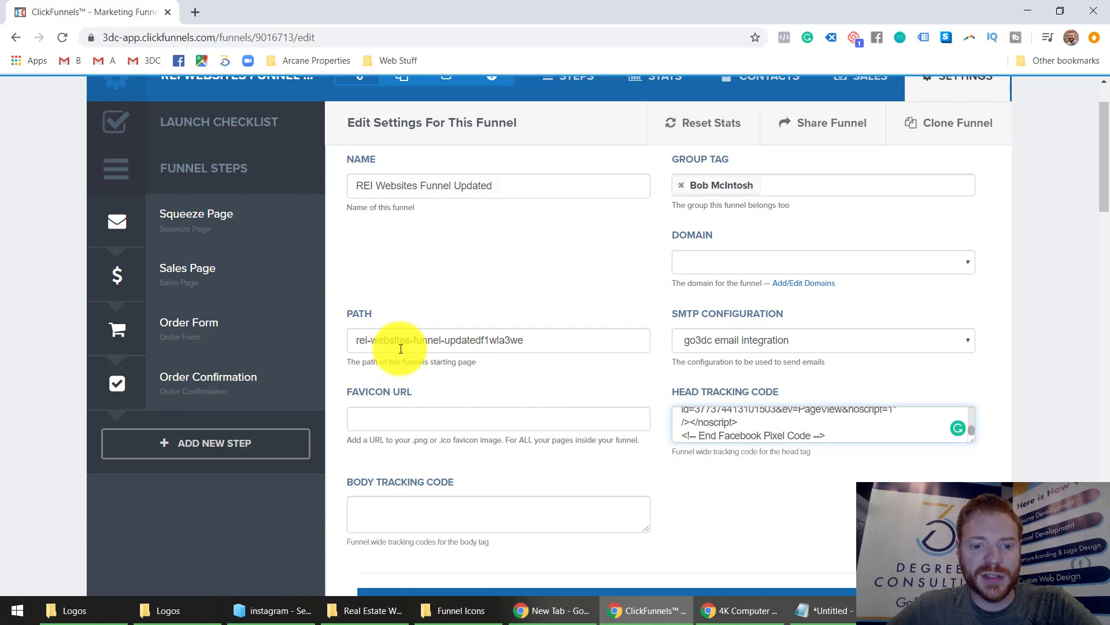
Shorten the funnel's path to rei-websites-funnel.
left_click(540, 337)
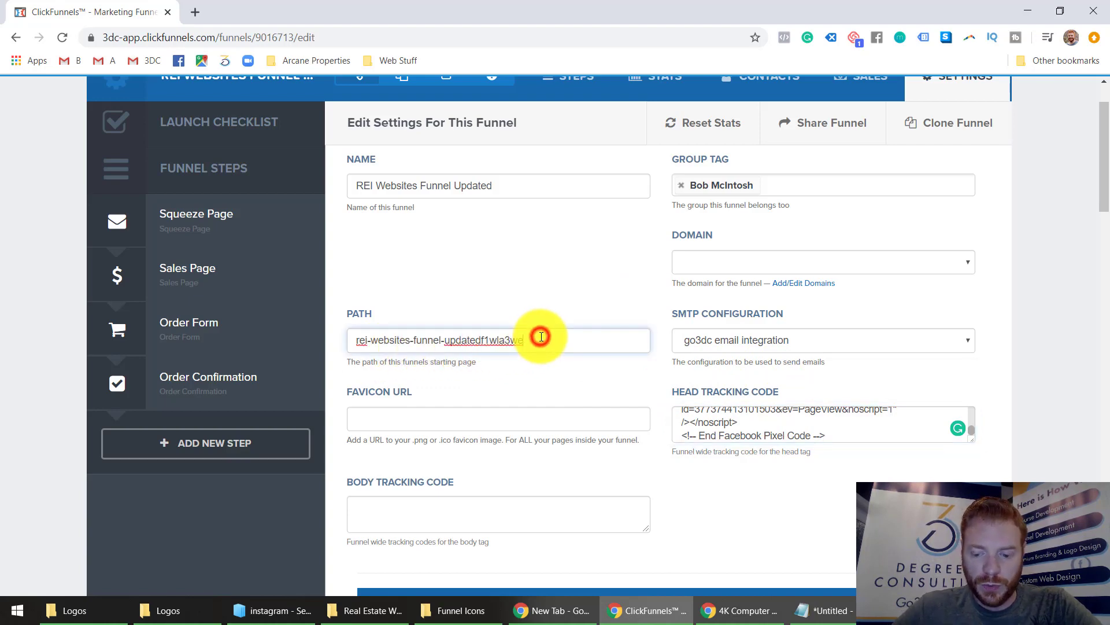
key("BackSpace")
key("BackSpace")
key("BackSpace")
key("BackSpace")
key("BackSpace")
key("BackSpace")
key("BackSpace")
key("BackSpace")
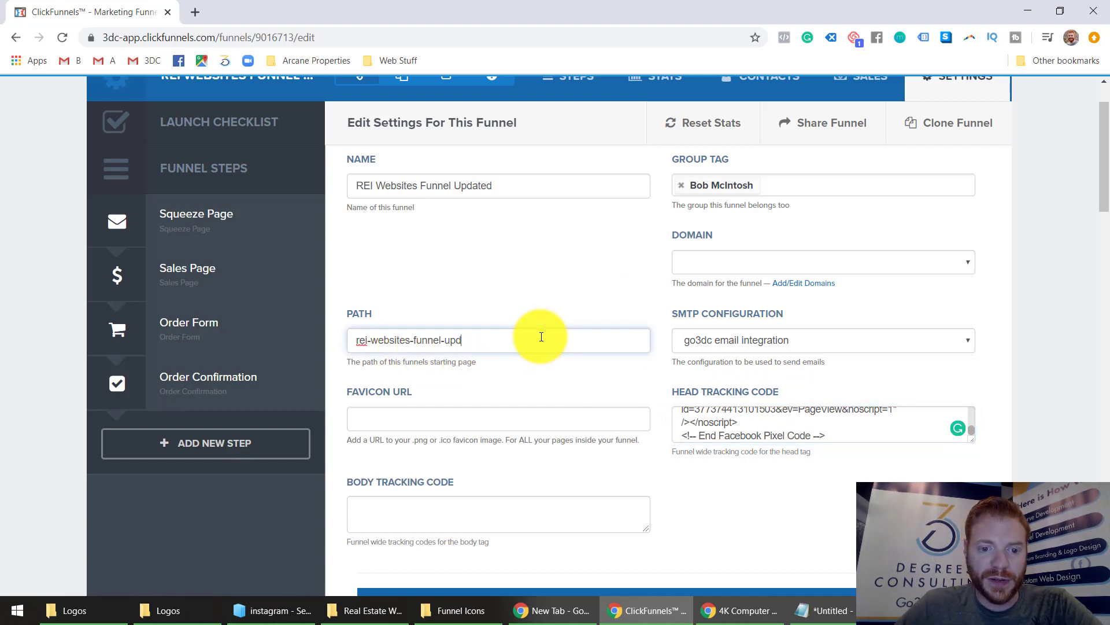
key("BackSpace")
key("BackSpace")
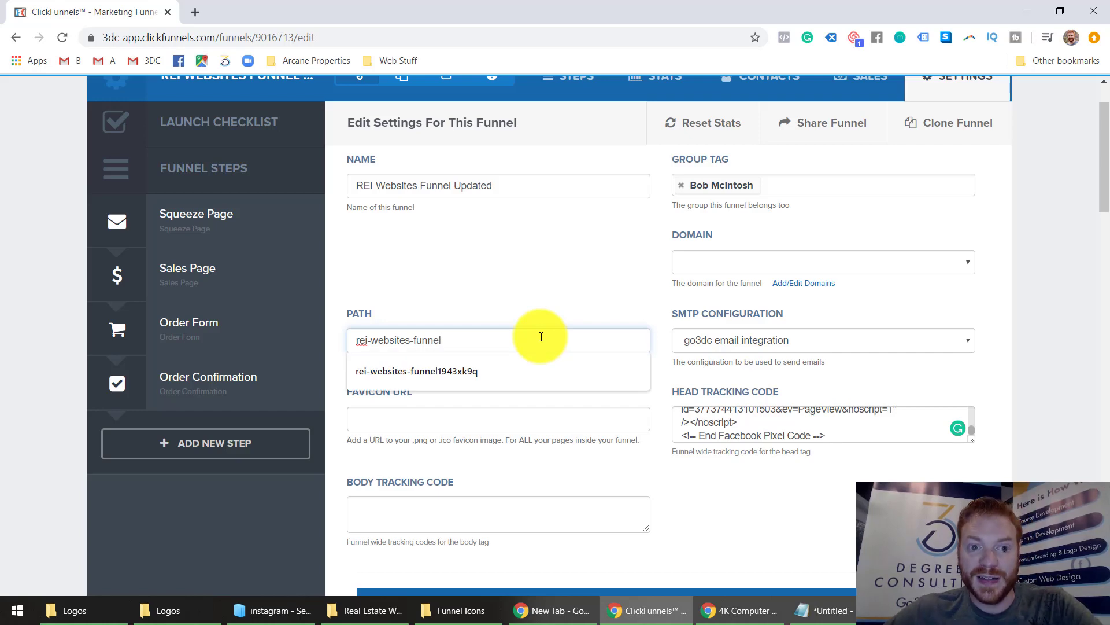
left_click(499, 279)
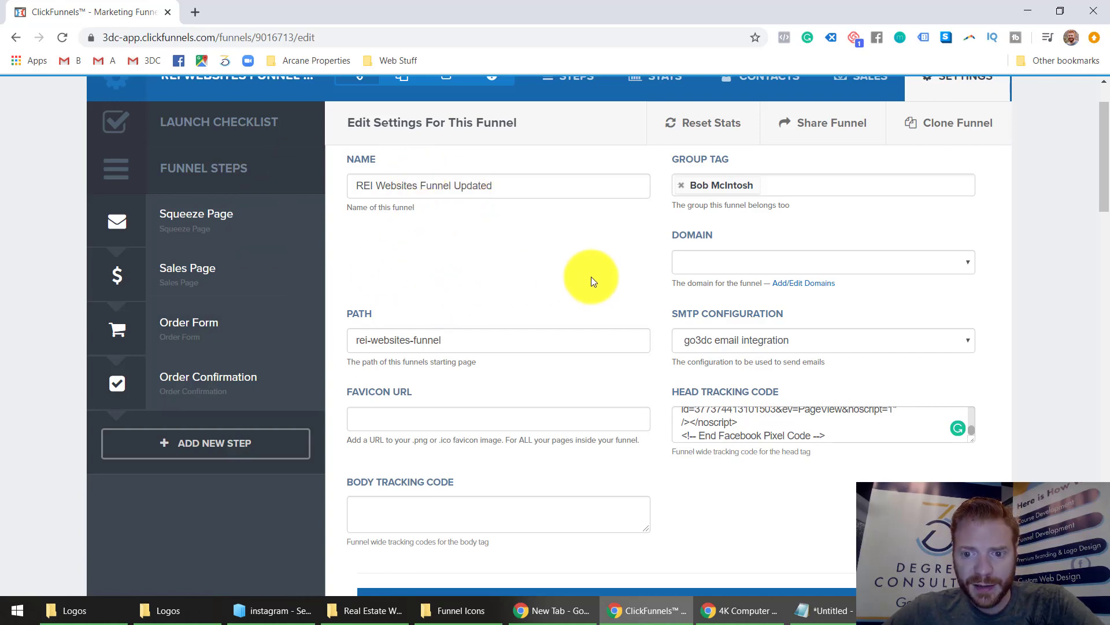
left_click(690, 264)
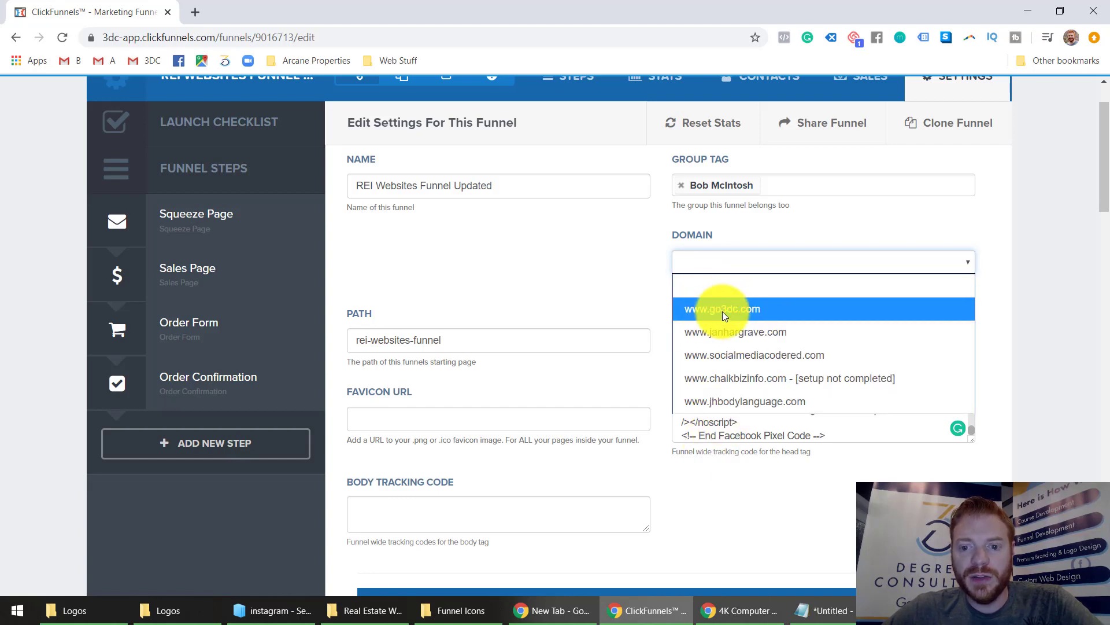
left_click(723, 311)
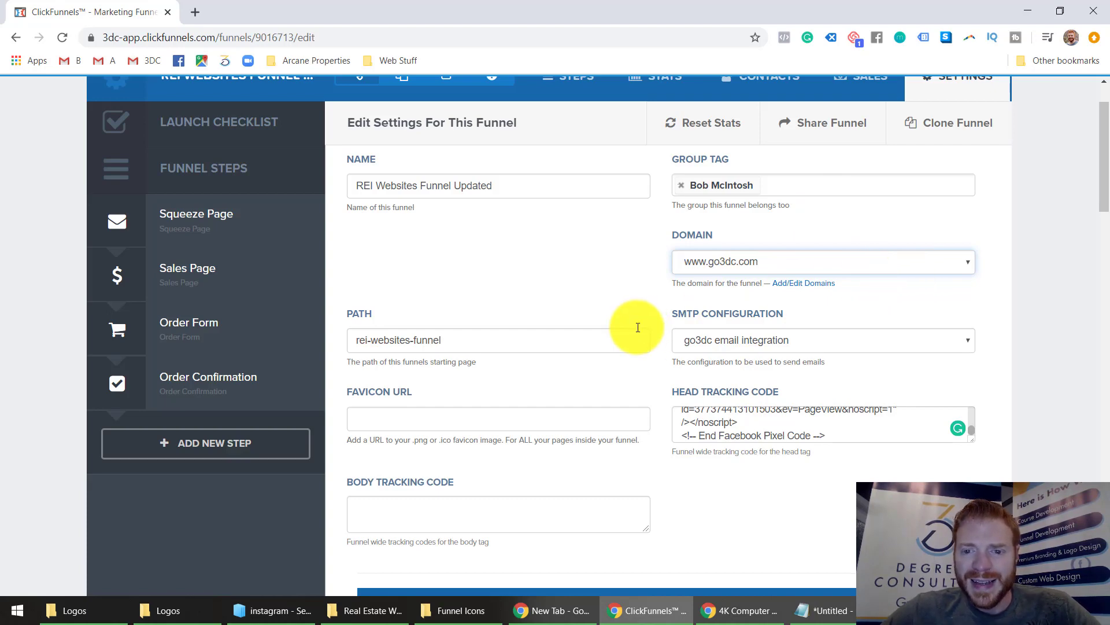
scroll(573, 394, "down", 1)
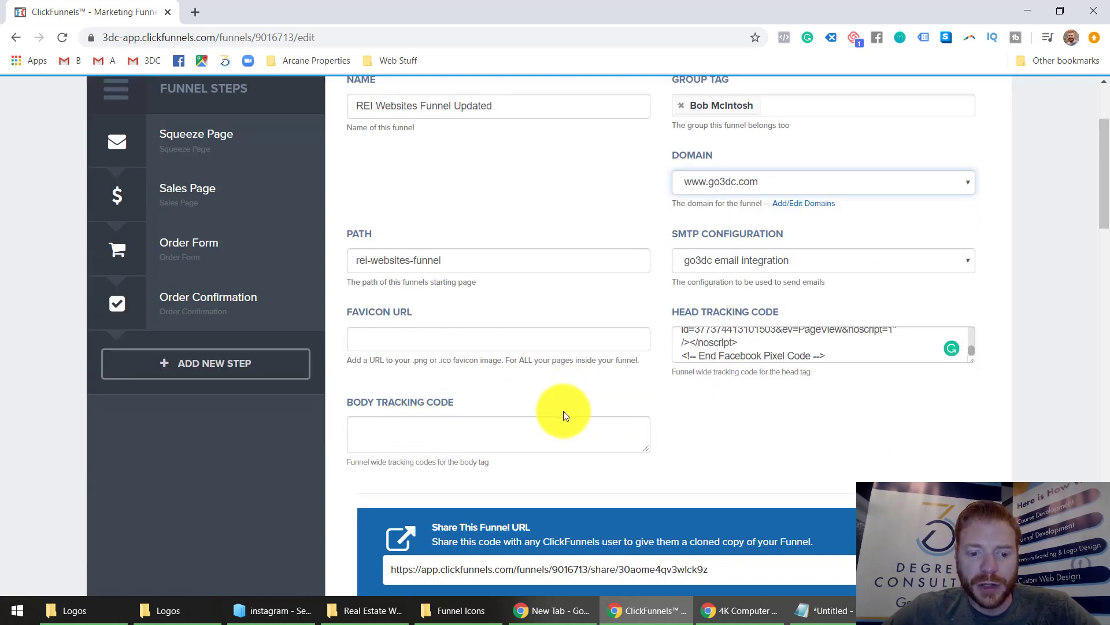
scroll(564, 410, "down", 10)
scroll(563, 411, "up", 3)
scroll(563, 410, "down", 2)
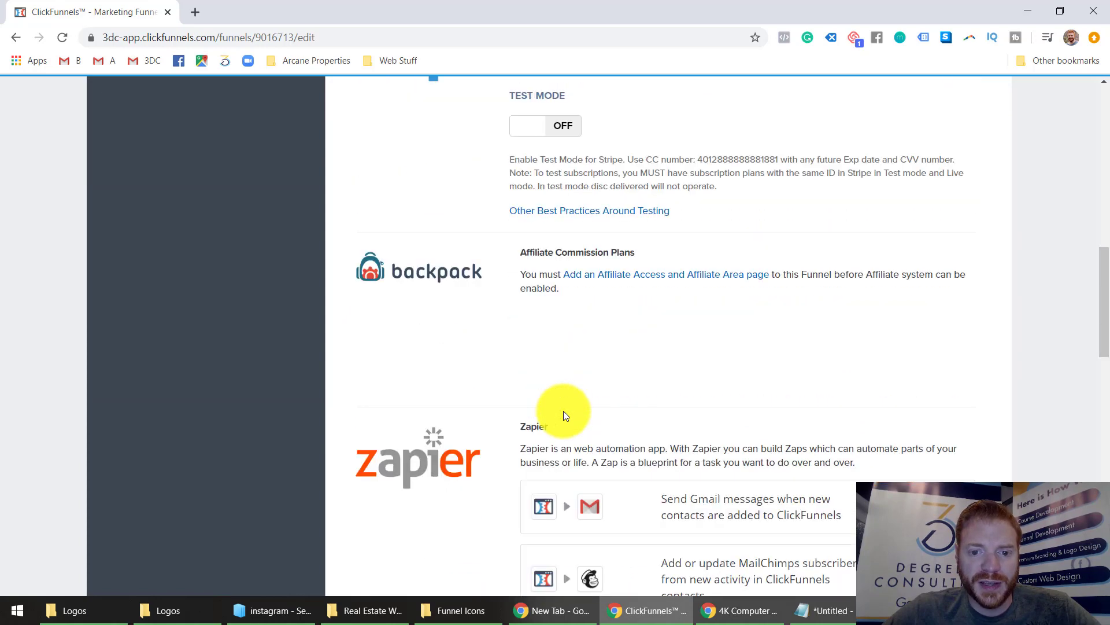
scroll(564, 410, "down", 15)
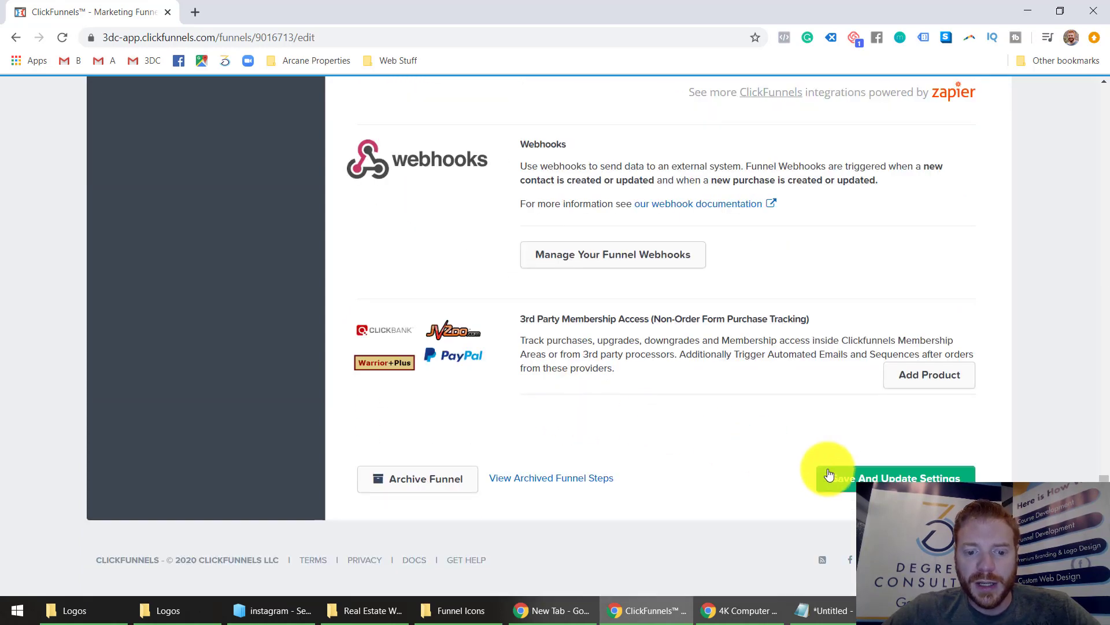
left_click(830, 476)
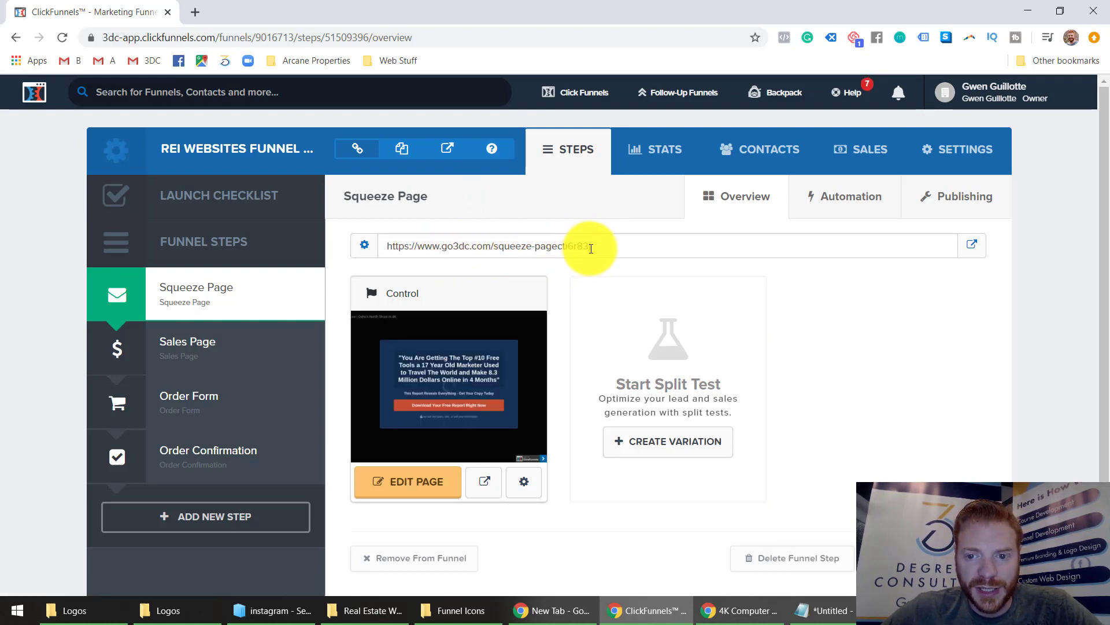
Change the Squeeze Page funnel step's publishing path to squeeze-page and update the step.
left_click(992, 208)
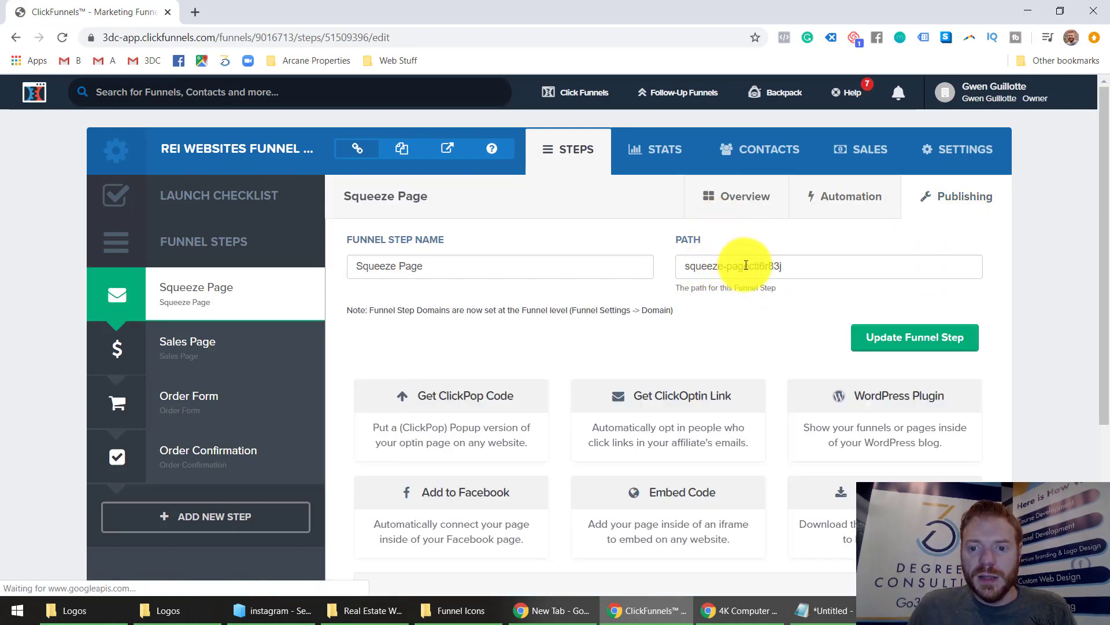
left_click_drag(742, 265, 809, 268)
type("e")
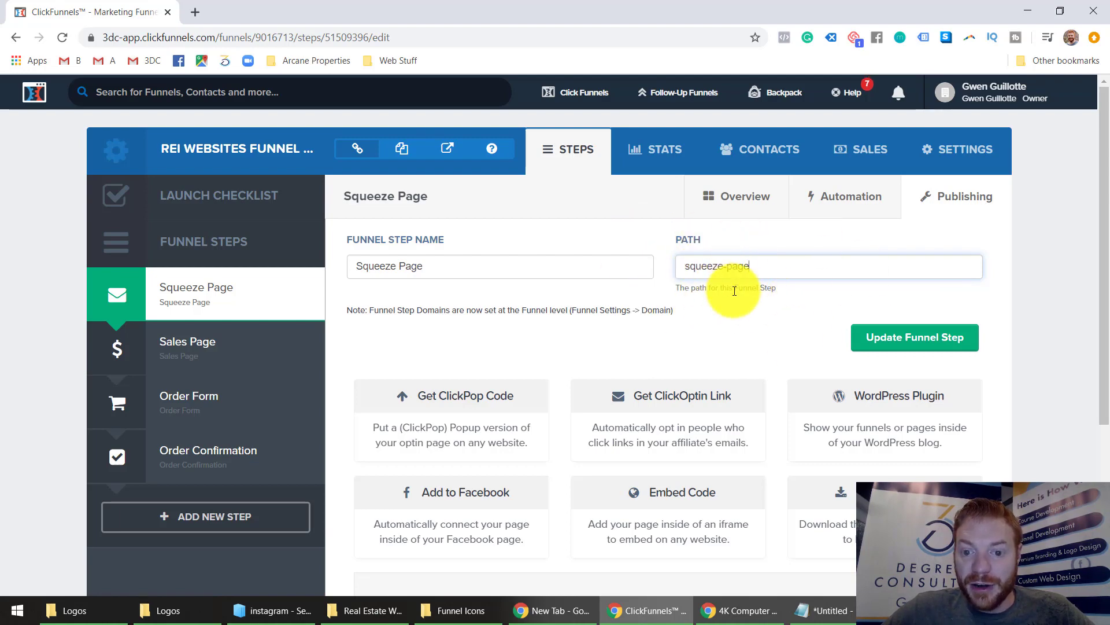
left_click(905, 338)
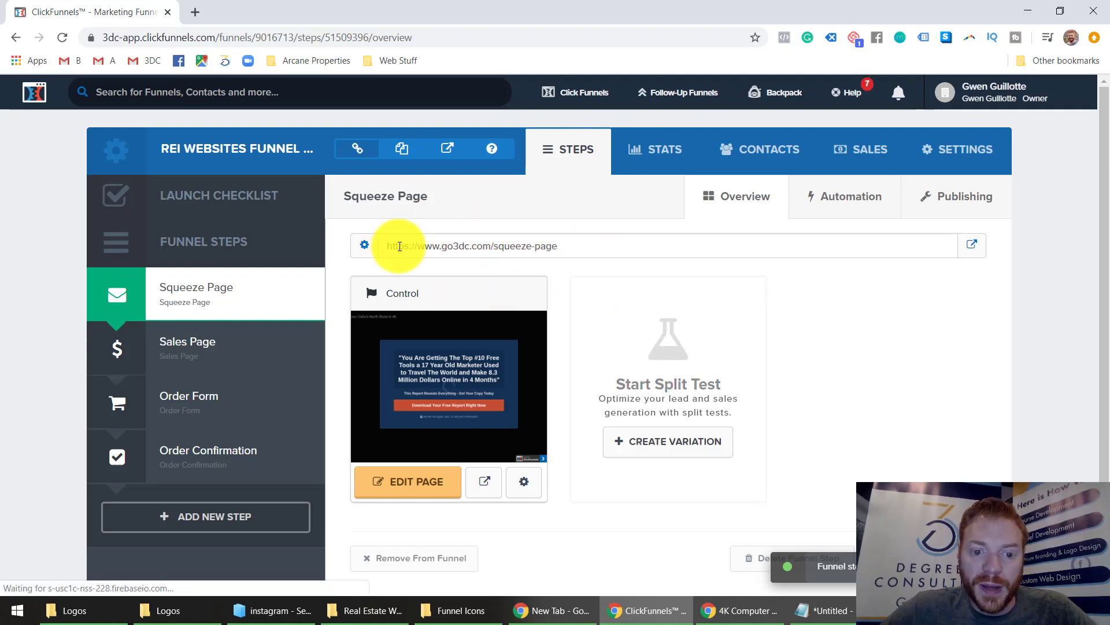
Set the path of the Squeeze Page's control page to get-your-rei-site-now and update the page.
left_click(525, 489)
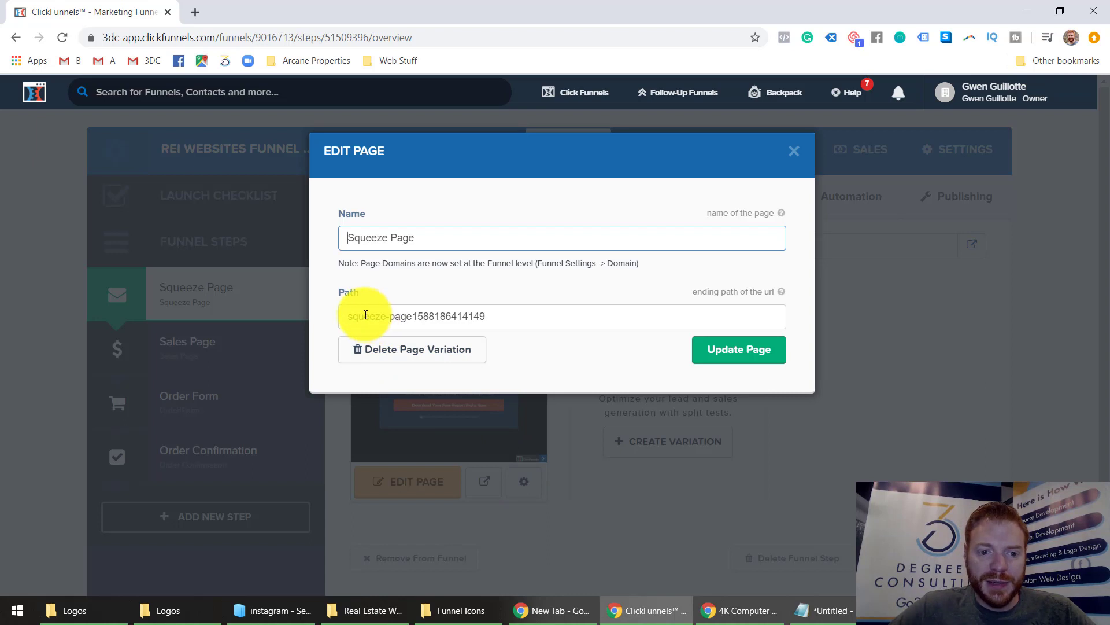
left_click_drag(355, 317, 311, 315)
type("g")
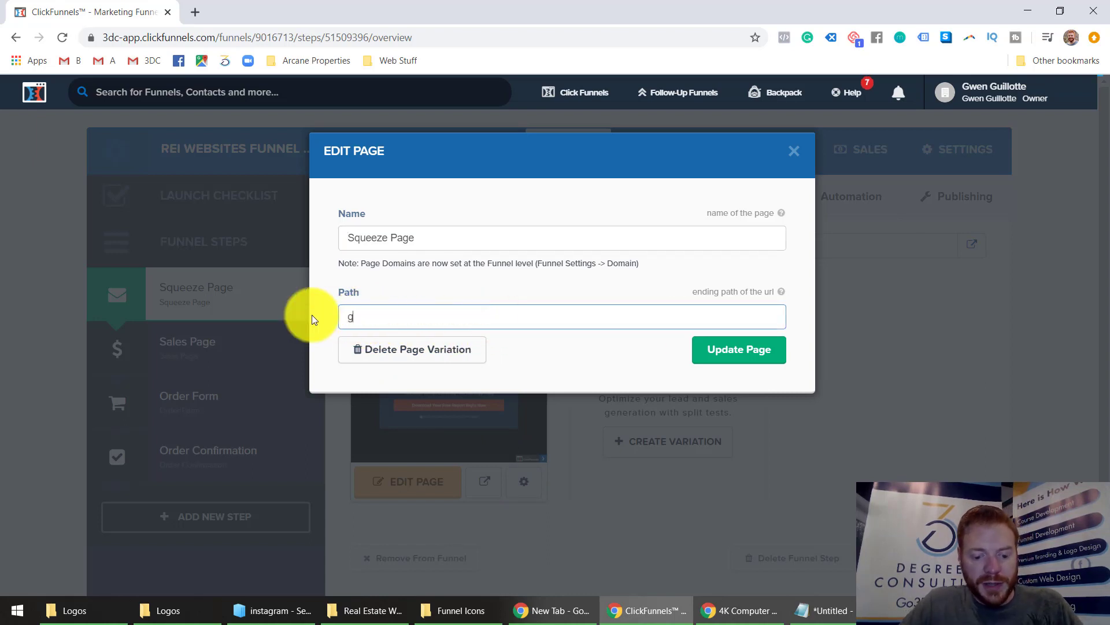
type("et-your-")
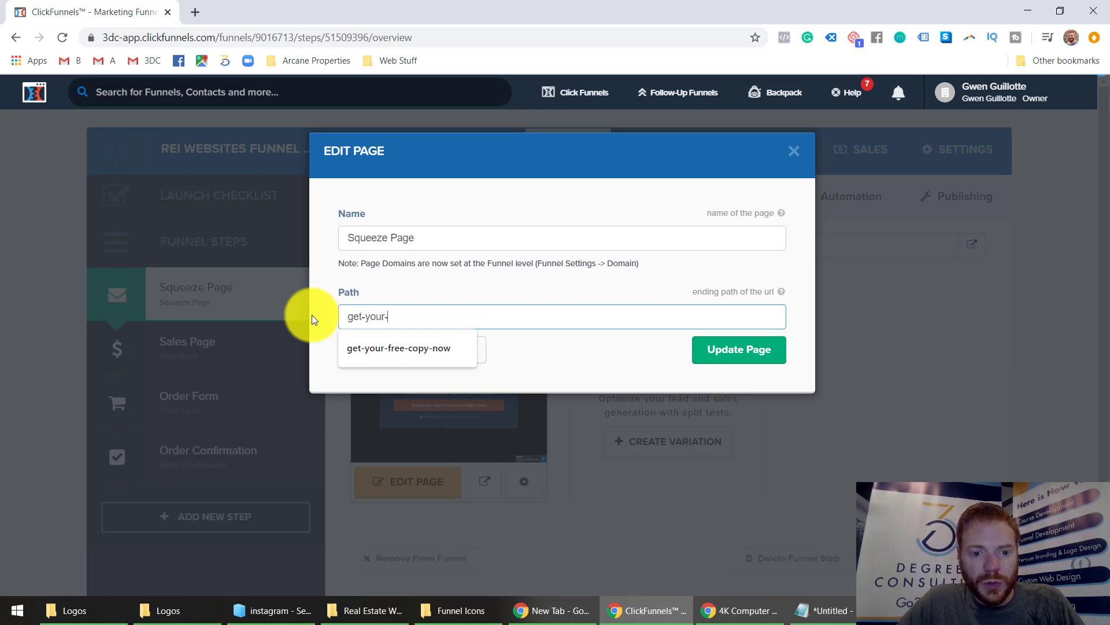
type("rei-si")
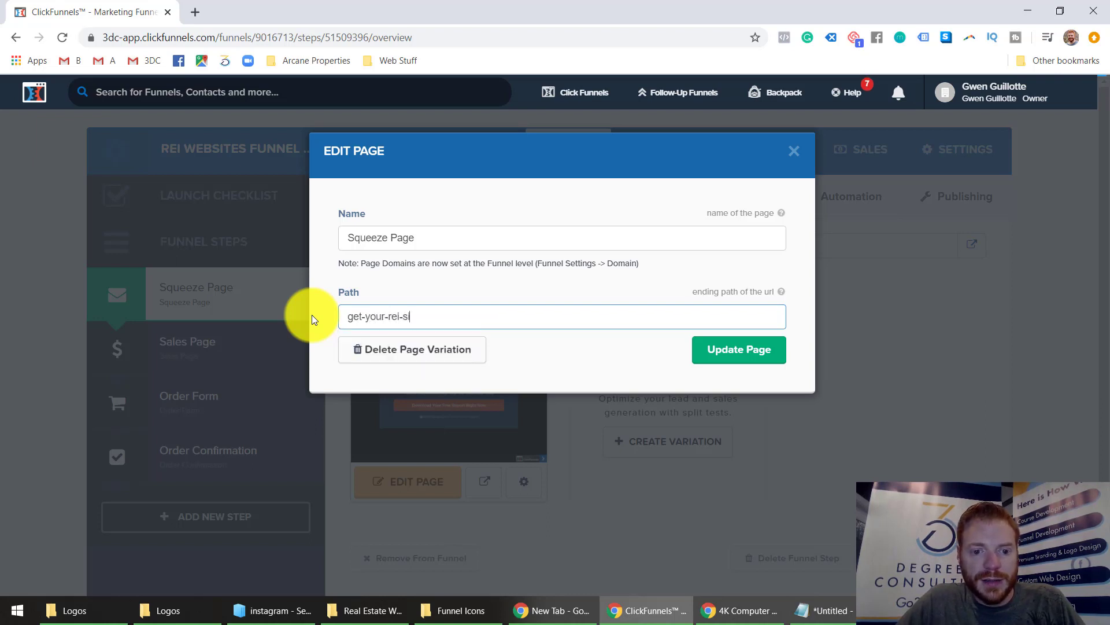
type("te-now")
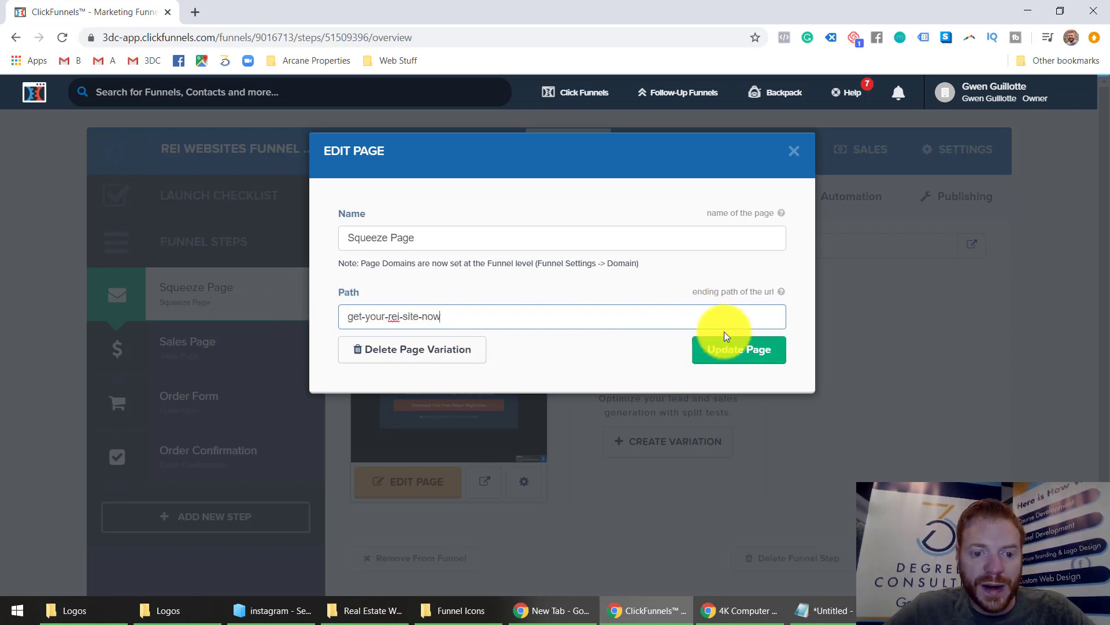
left_click(716, 355)
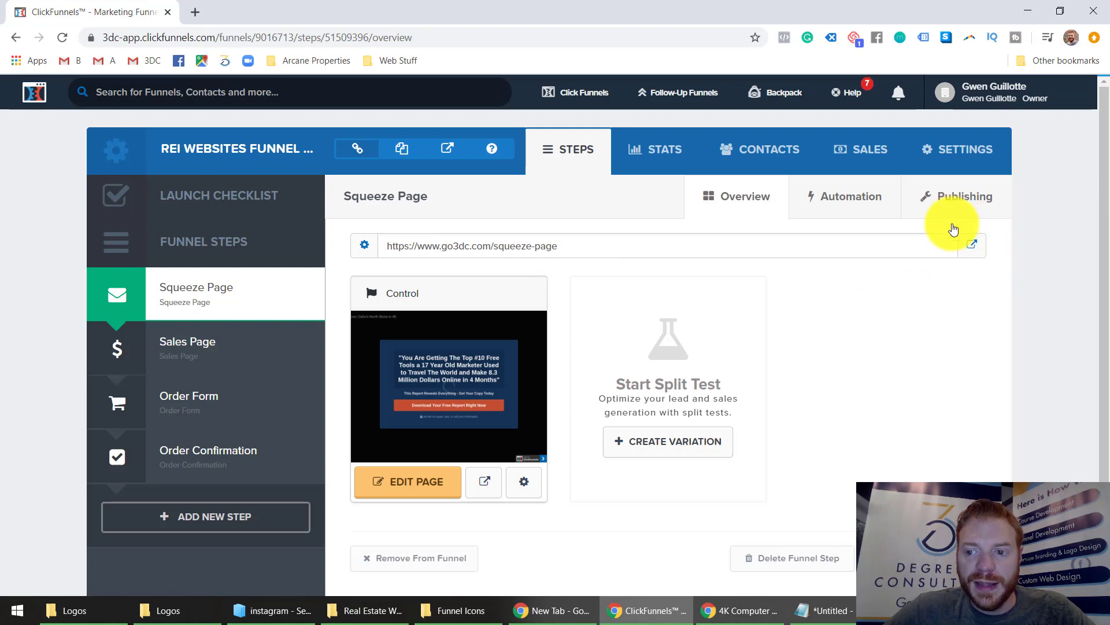
View the live squeeze page in the browser to check the path in its address, and close it again.
left_click(971, 248)
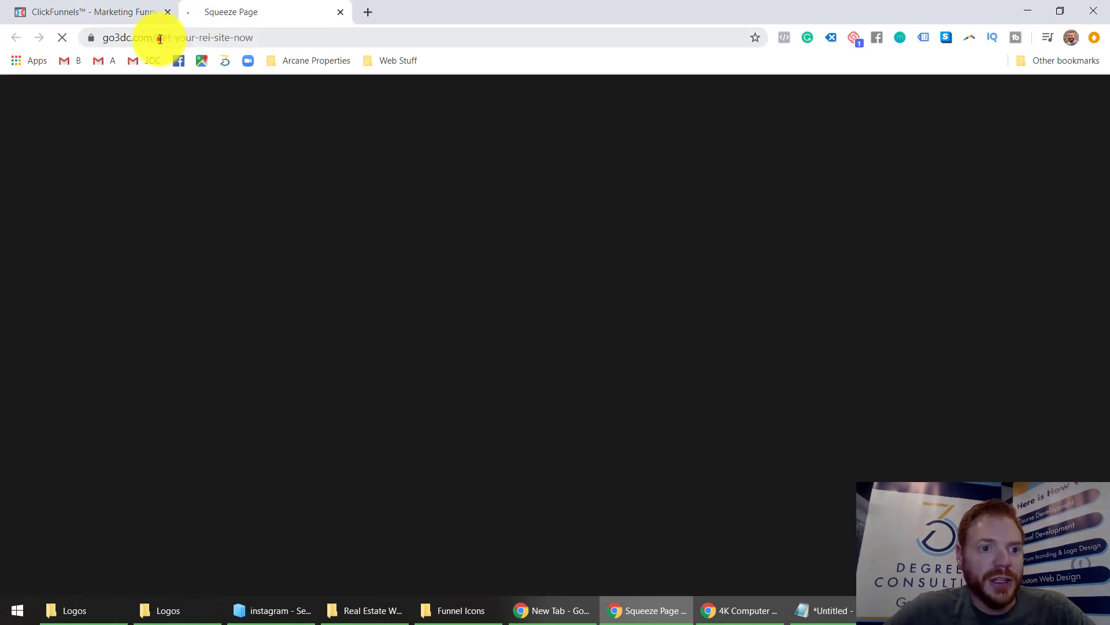
left_click_drag(160, 39, 269, 36)
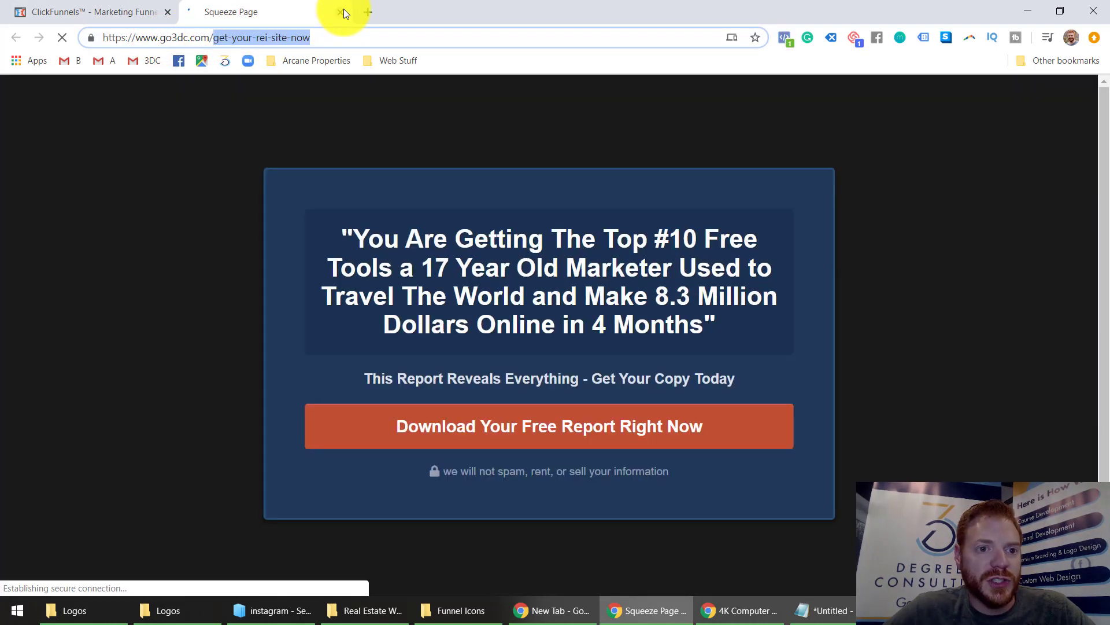
left_click(343, 9)
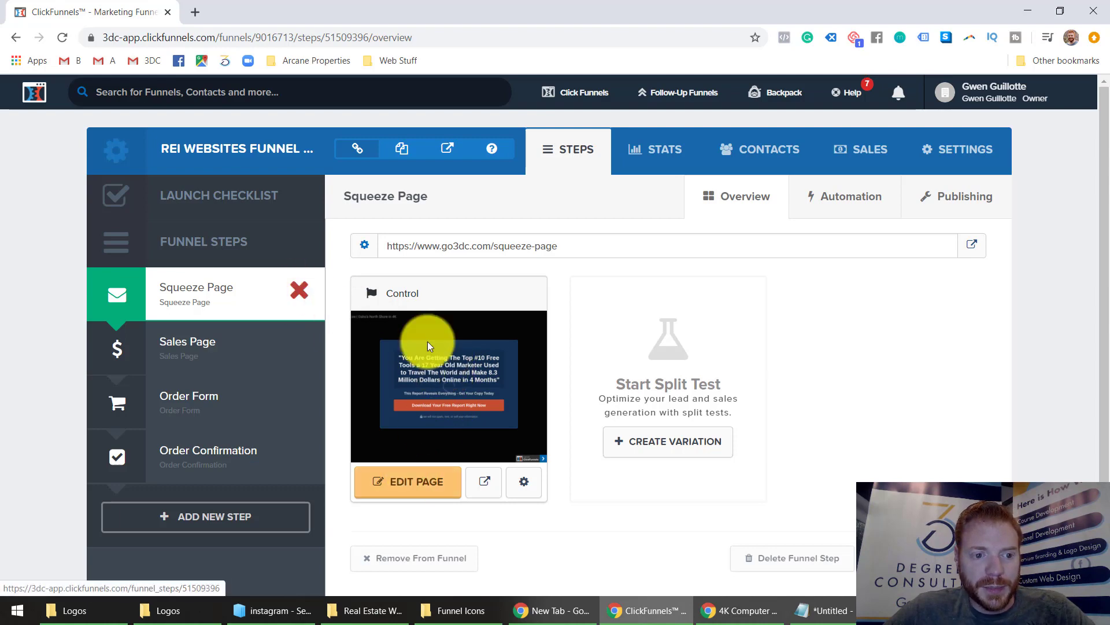
Open the Squeeze Page's control page in the page editor and turn its background video on.
left_click(421, 486)
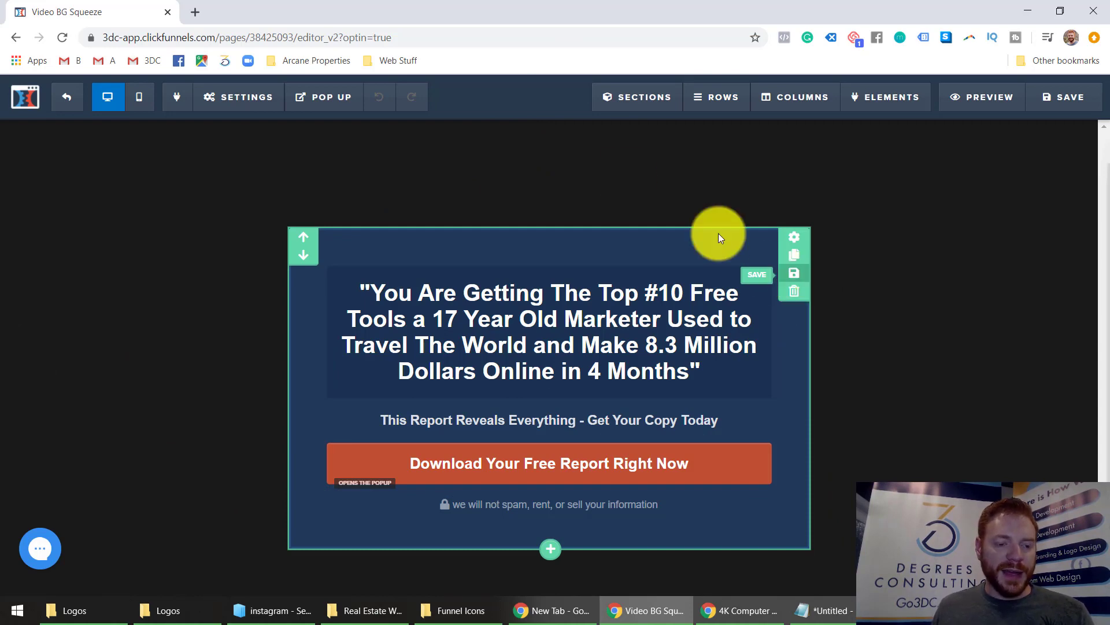
left_click(241, 108)
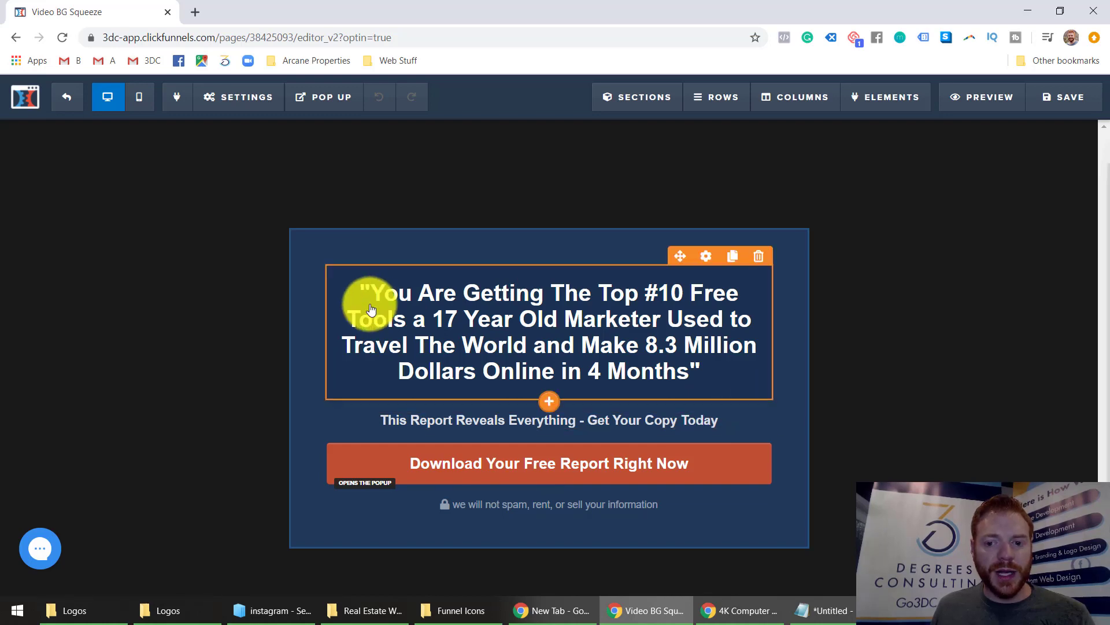
mouse_move(218, 108)
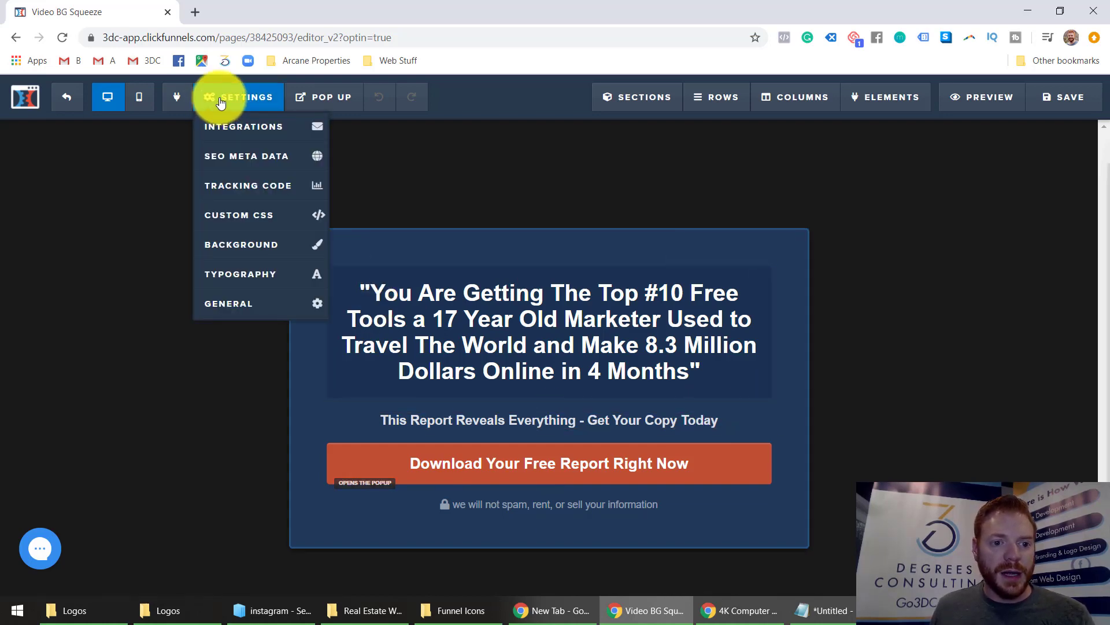
left_click(234, 246)
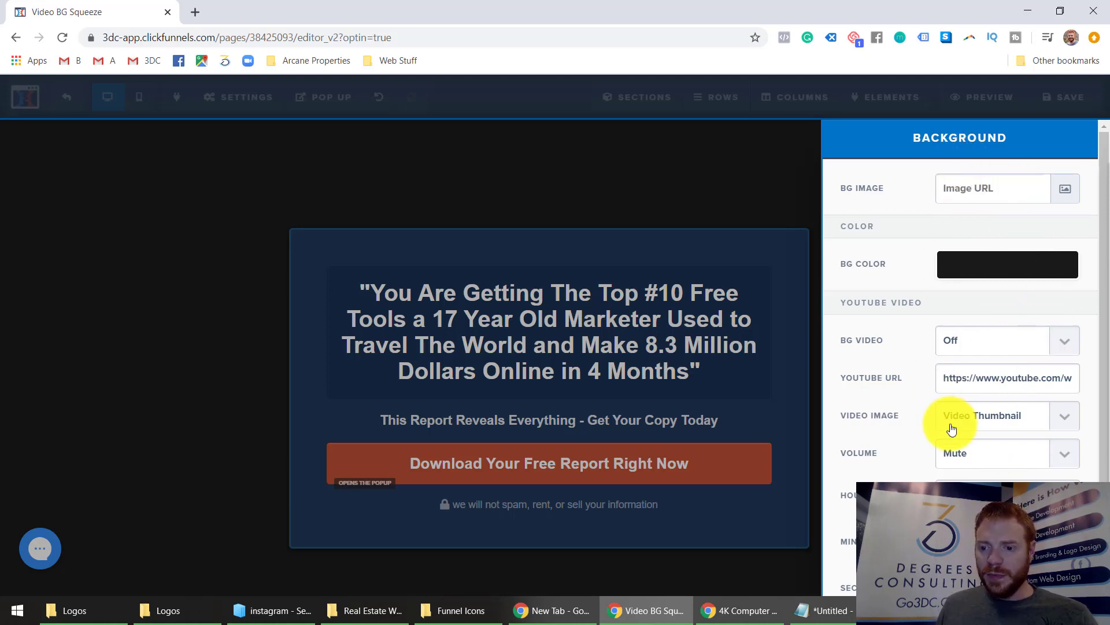
left_click(974, 347)
left_click(953, 387)
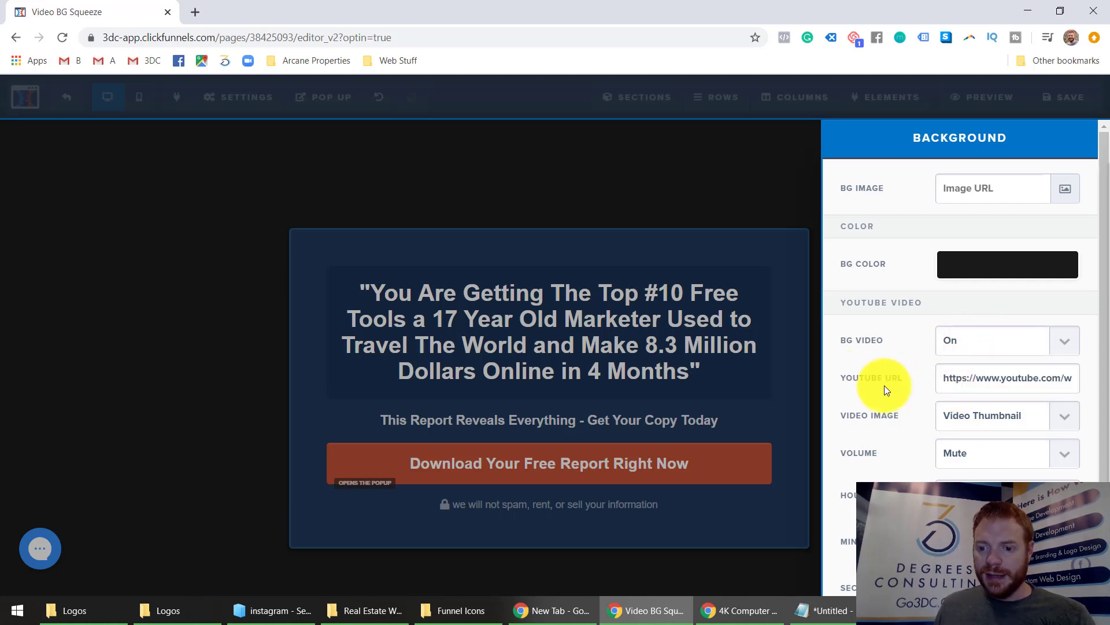
Switch to the YouTube window with the "4K Computer Codes Long Loop Half Hour" video, copy its URL and return to the page editor.
left_click(722, 608)
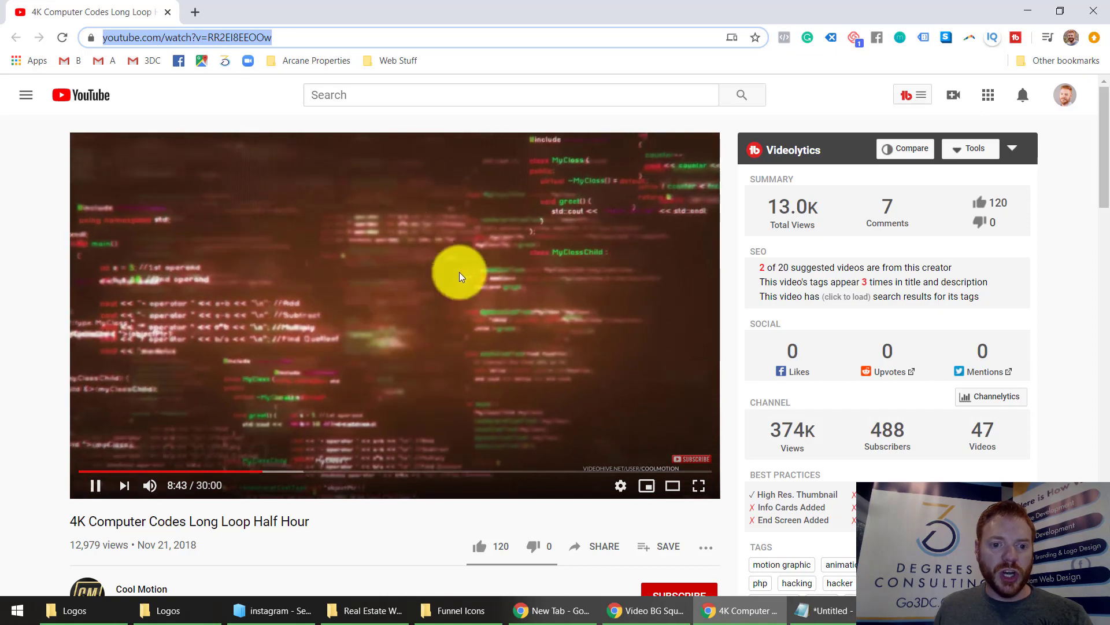
right_click(228, 40)
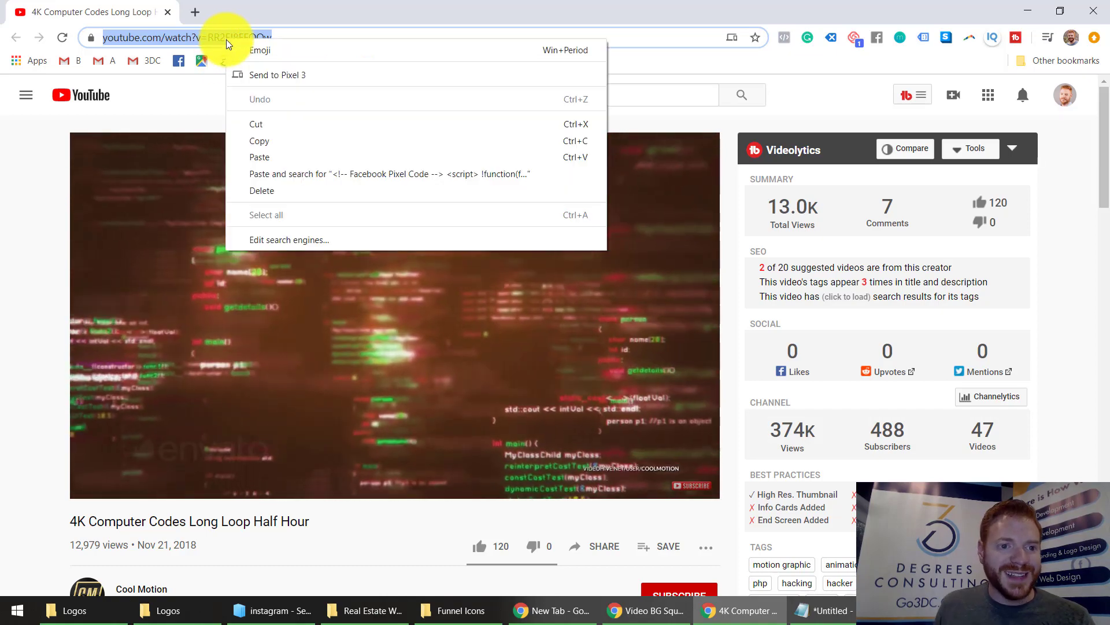
left_click(268, 142)
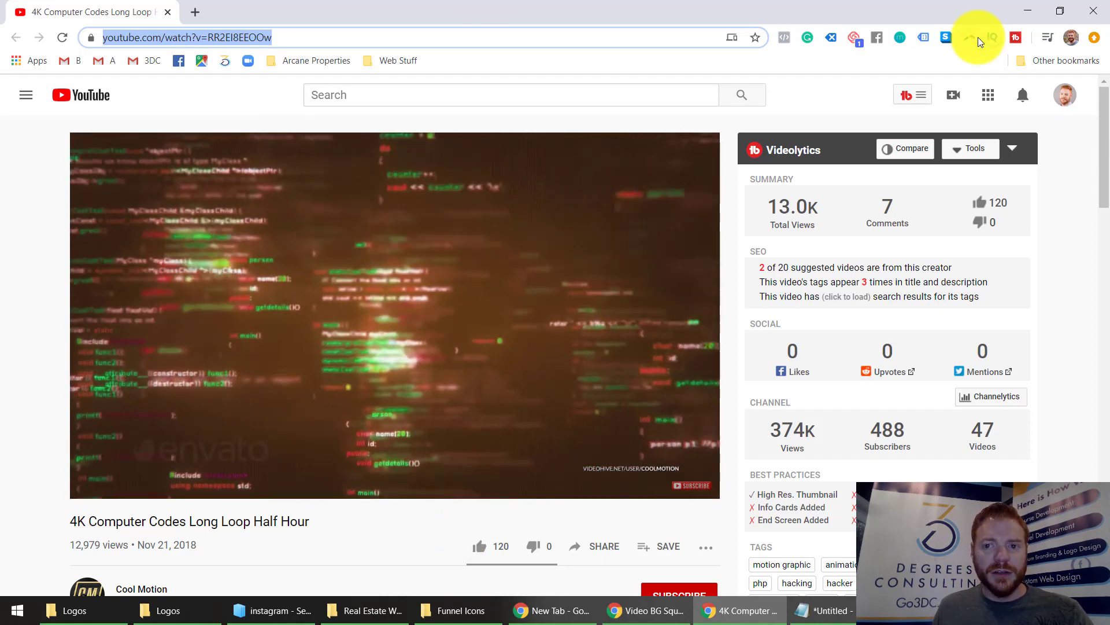
left_click(1027, 11)
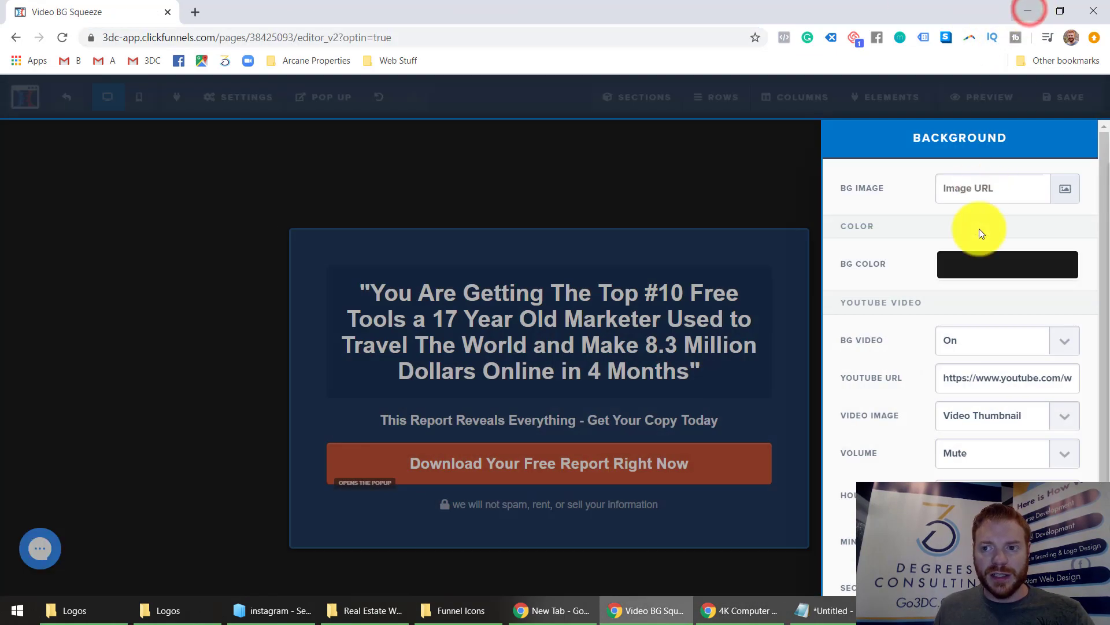
Replace the background's YouTube URL with the copied video link and close the background settings.
triple_click(958, 382)
key("BackSpace")
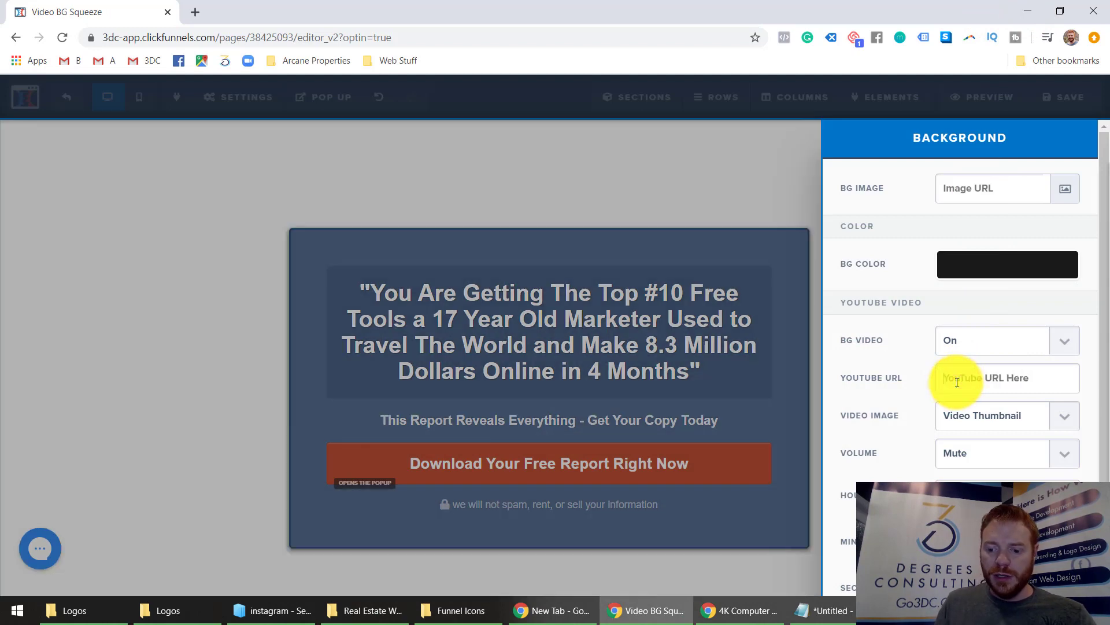
right_click(957, 381)
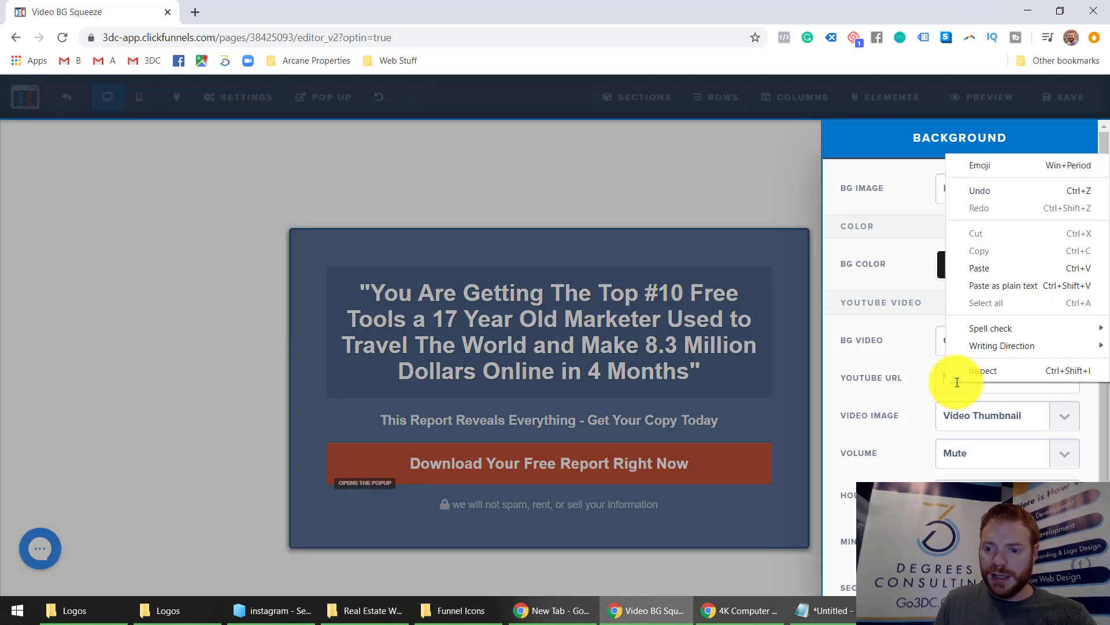
left_click(984, 266)
scroll(994, 406, "down", 1)
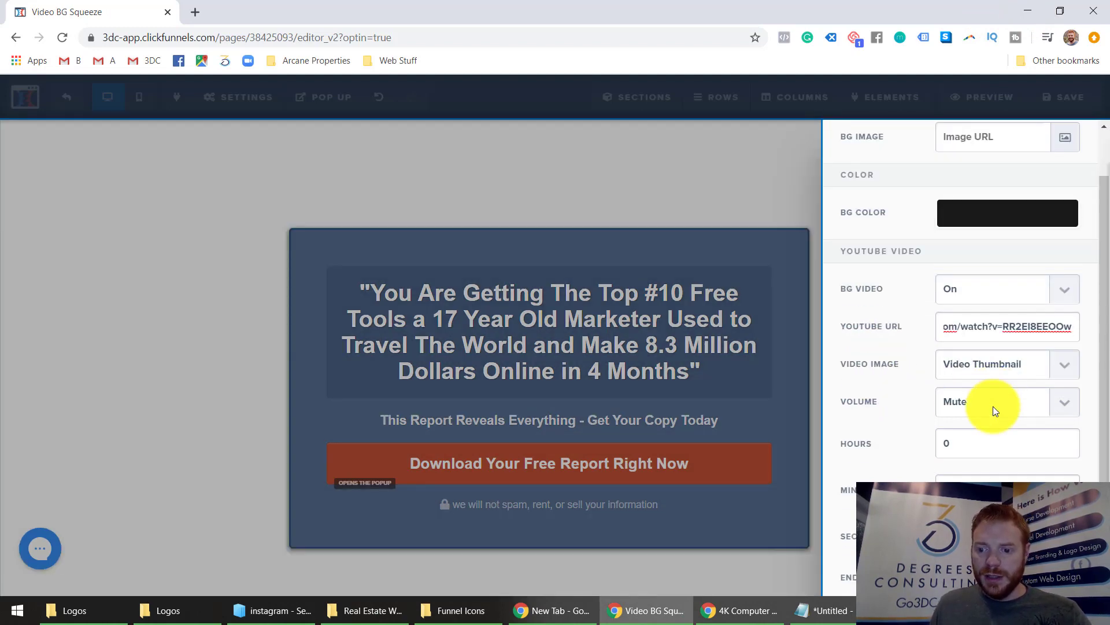
scroll(994, 406, "up", 1)
left_click(691, 176)
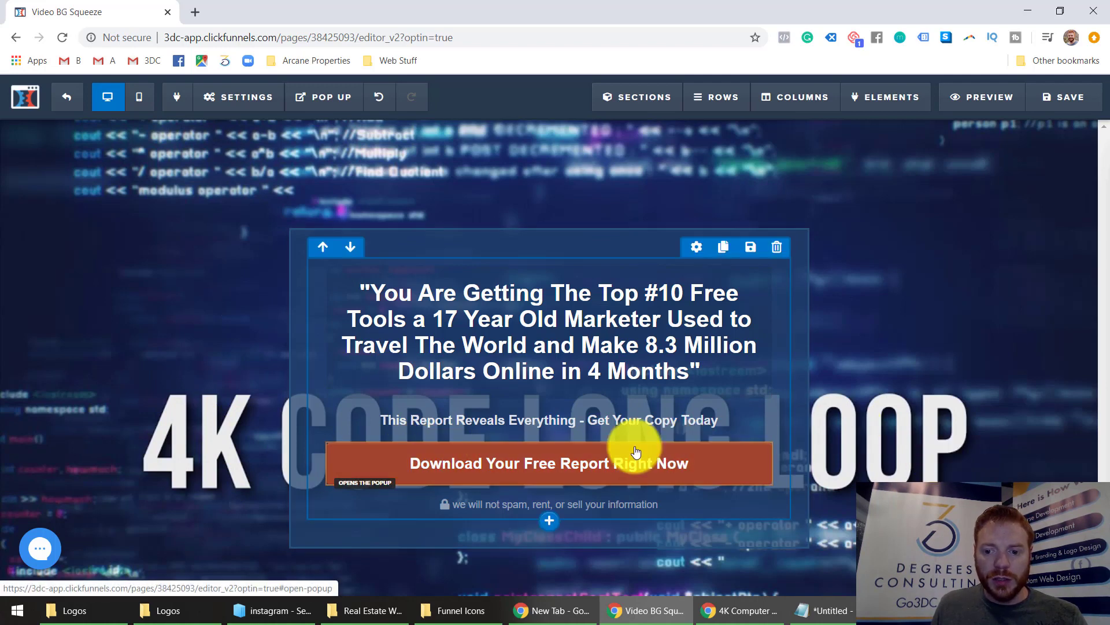
Save the squeeze page and preview it in the browser to check the new video background, closing the preview again.
left_click(991, 100)
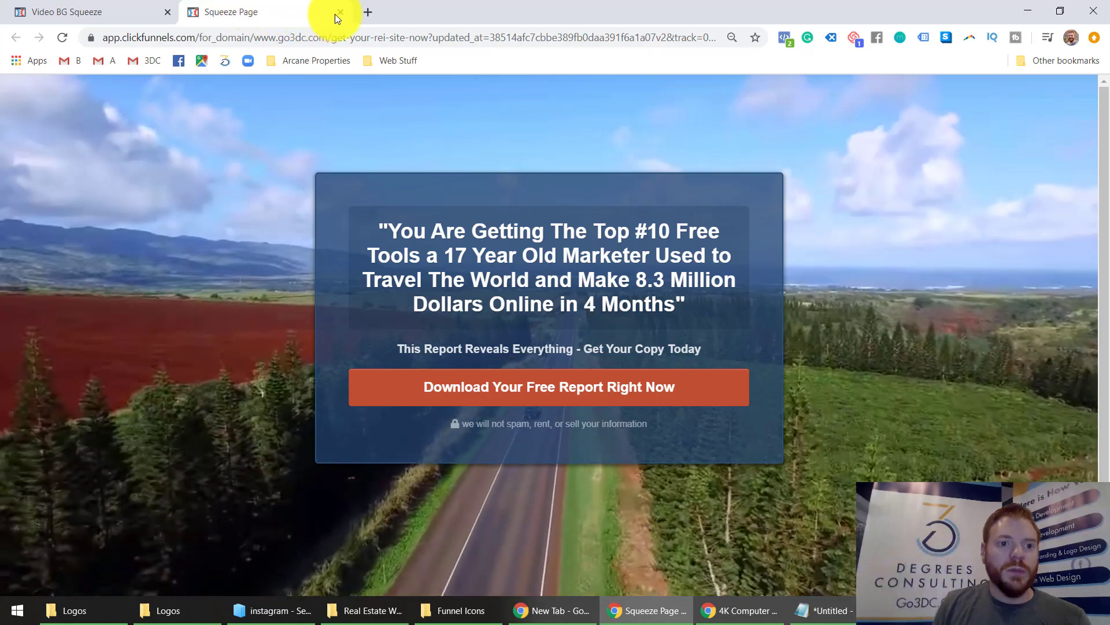
left_click(340, 11)
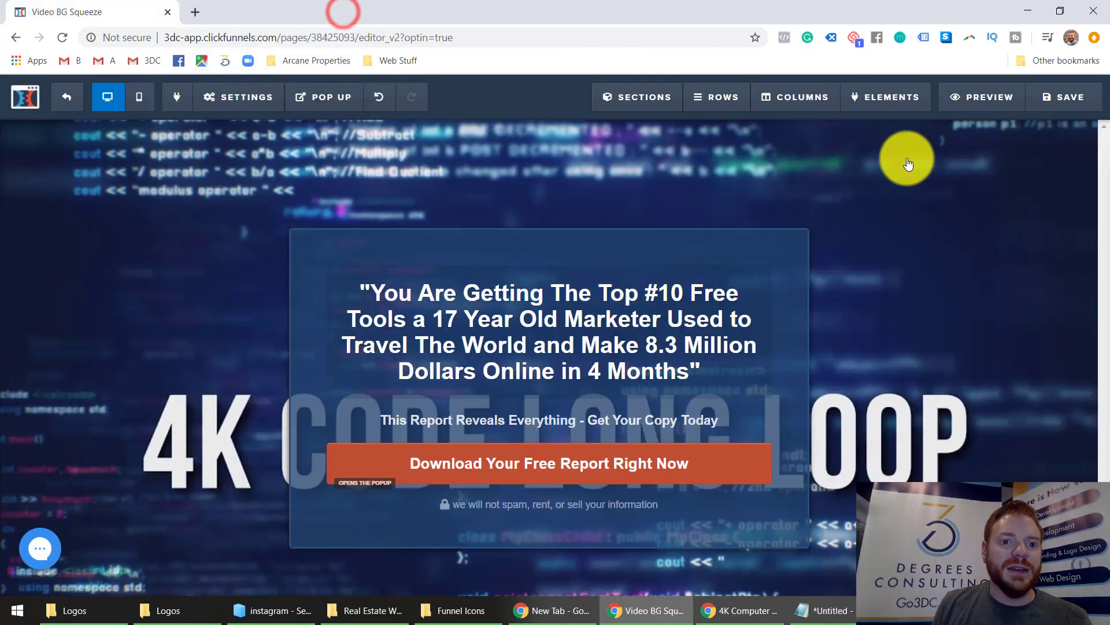
left_click(1046, 97)
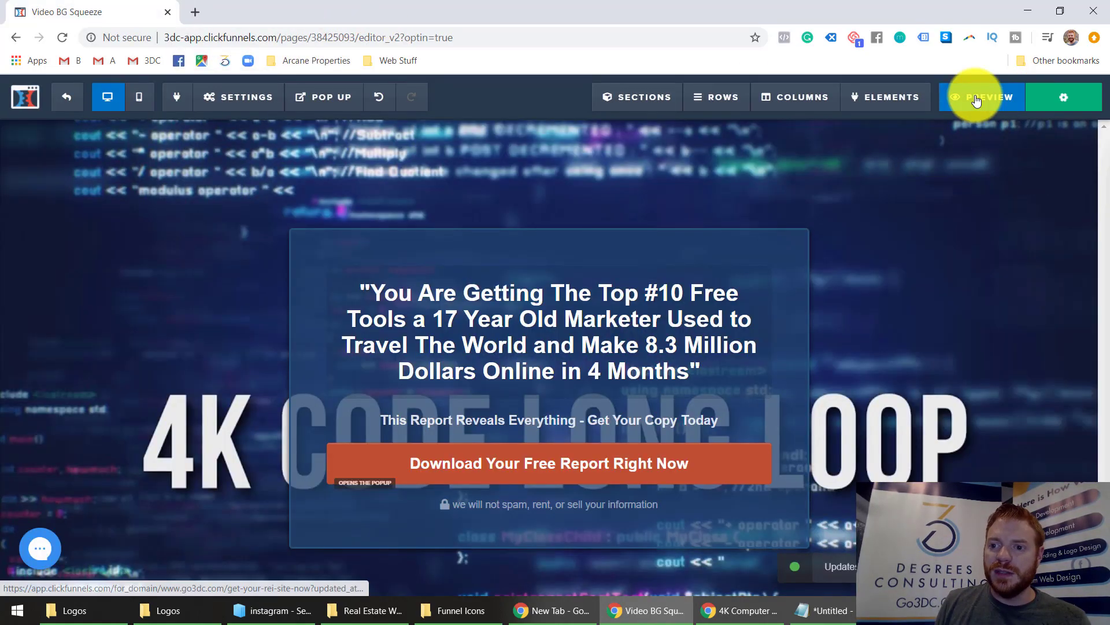
left_click(1010, 106)
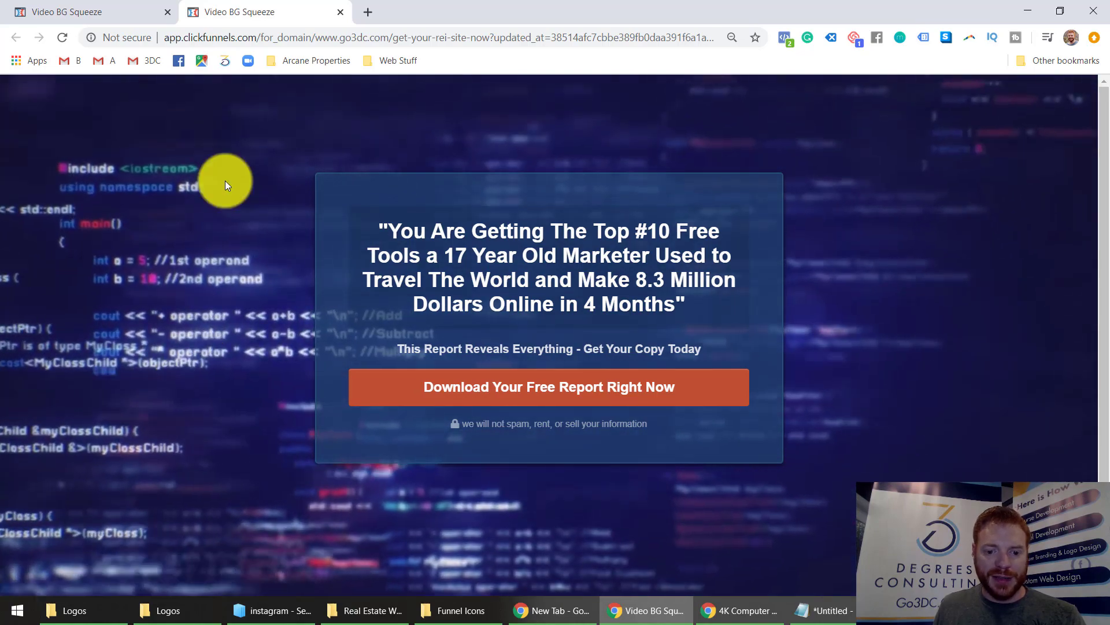
left_click(343, 12)
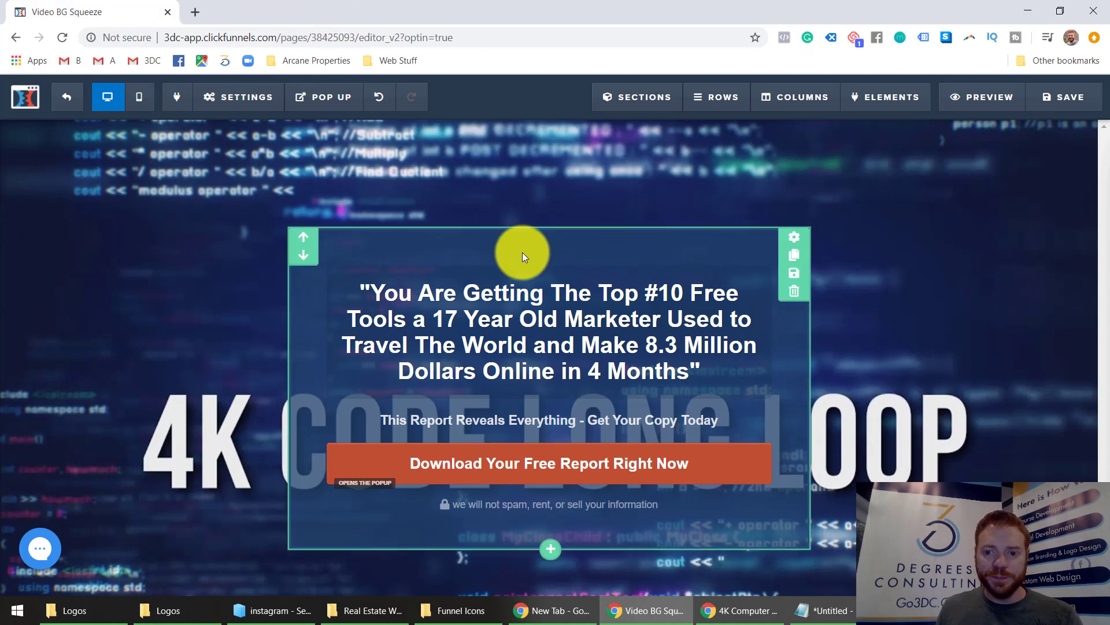
Clear the template wording inside the squeeze page headline, keeping only its quotation marks.
left_click(401, 291)
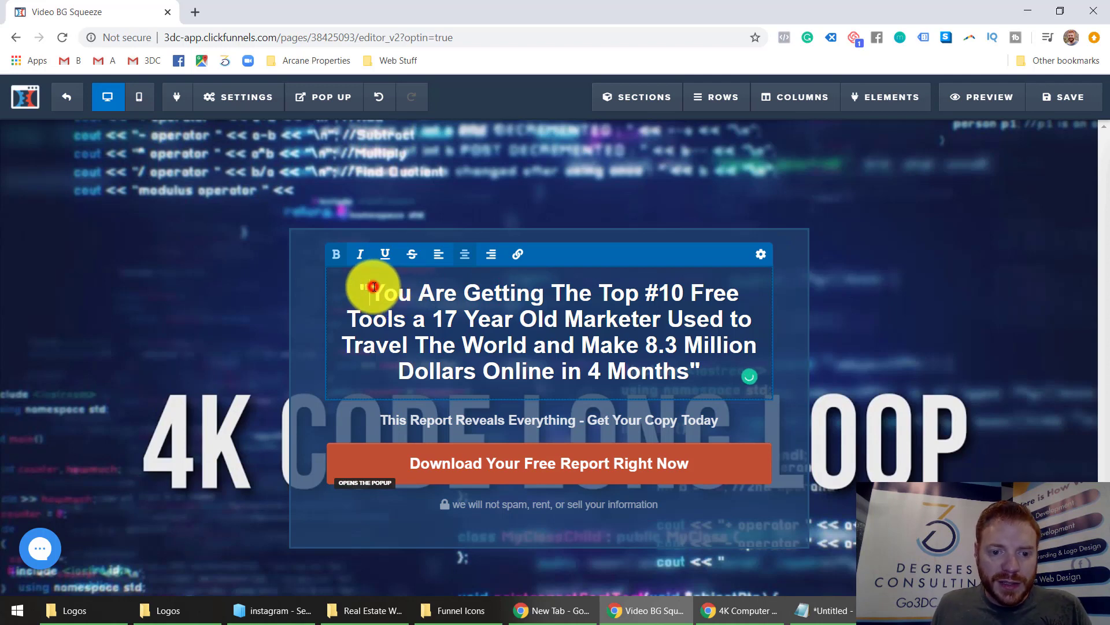
left_click_drag(373, 287, 688, 363)
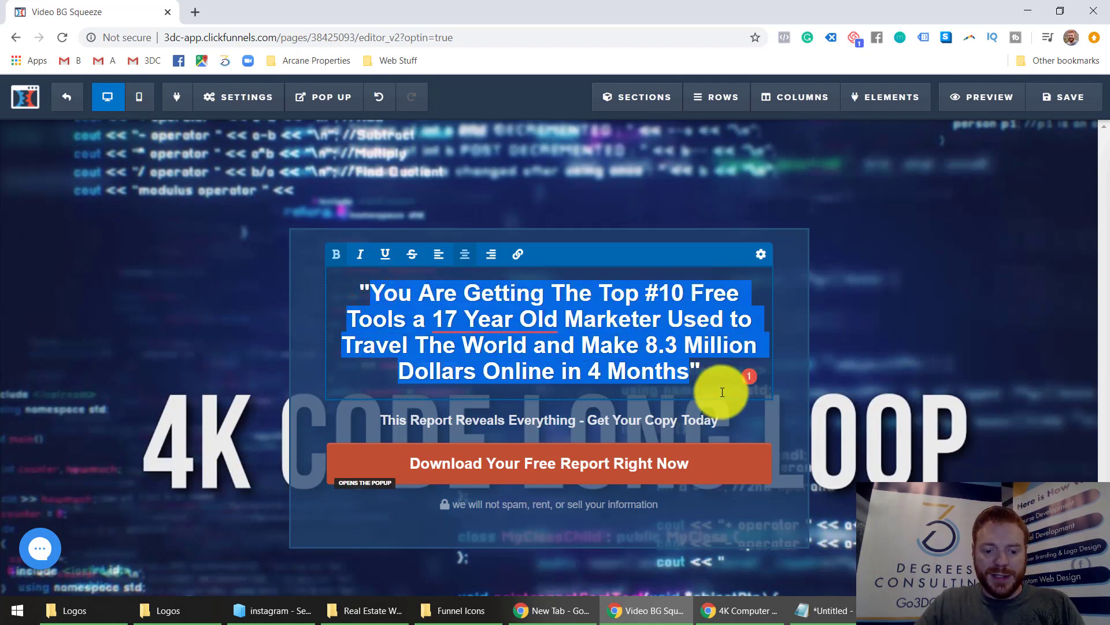
type("If you're")
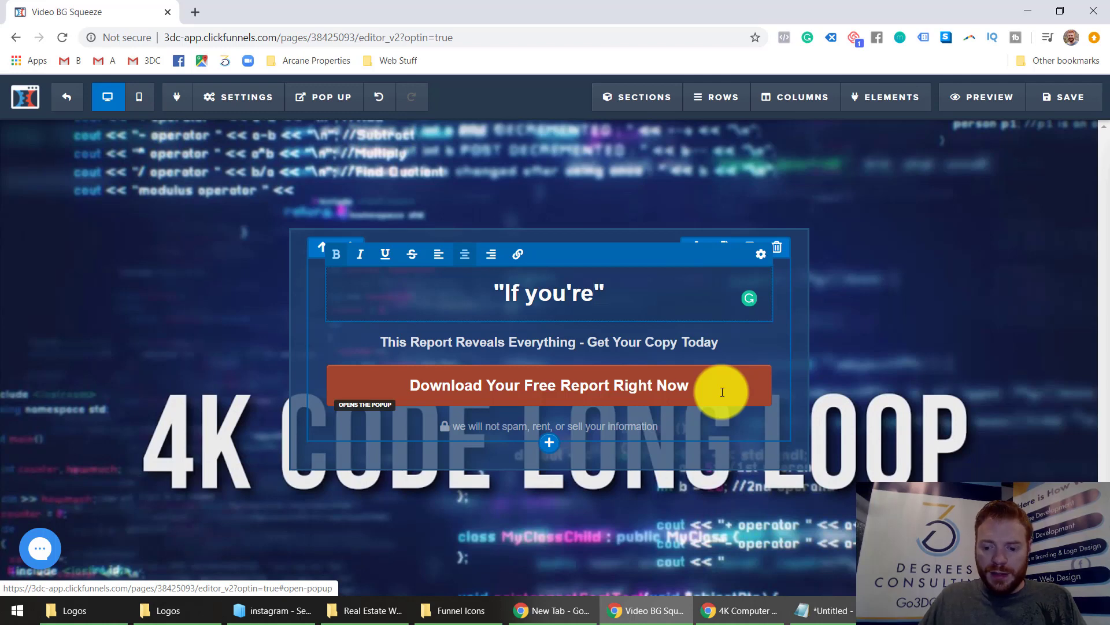
key("BackSpace")
key("BackSpace")
key("BackSpace")
key("BackSpace")
key("BackSpace")
key("BackSpace")
key("BackSpace")
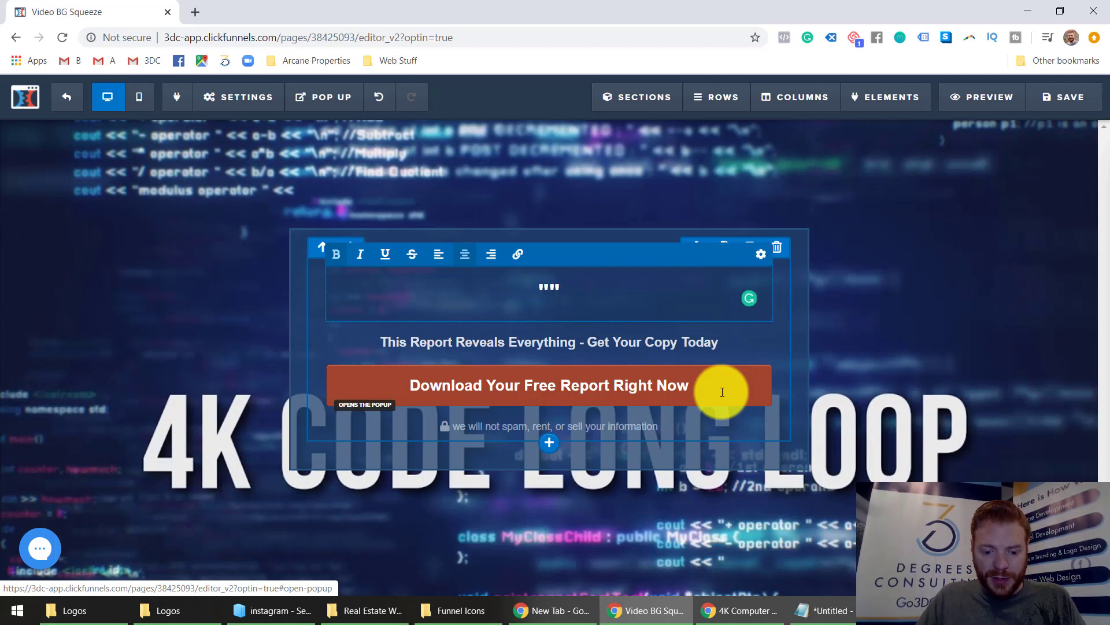
type("Does your web")
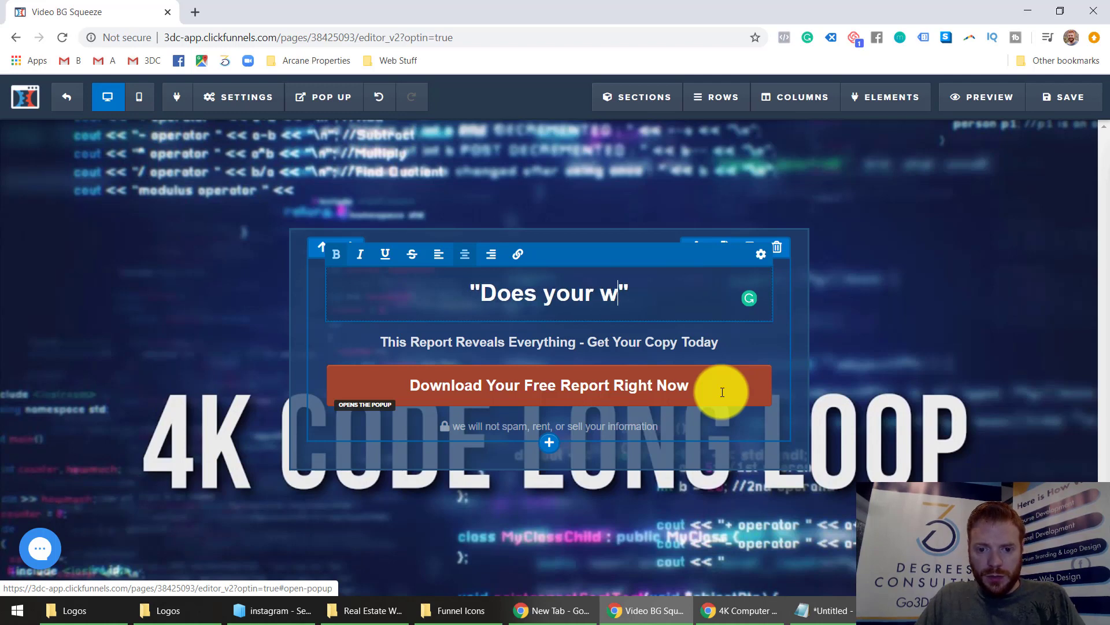
key("BackSpace")
key("BackSpace")
key("BackSpace")
key("BackSpace")
key("BackSpace")
key("BackSpace")
key("BackSpace")
key("BackSpace")
key("BackSpace")
key("BackSpace")
key("BackSpace")
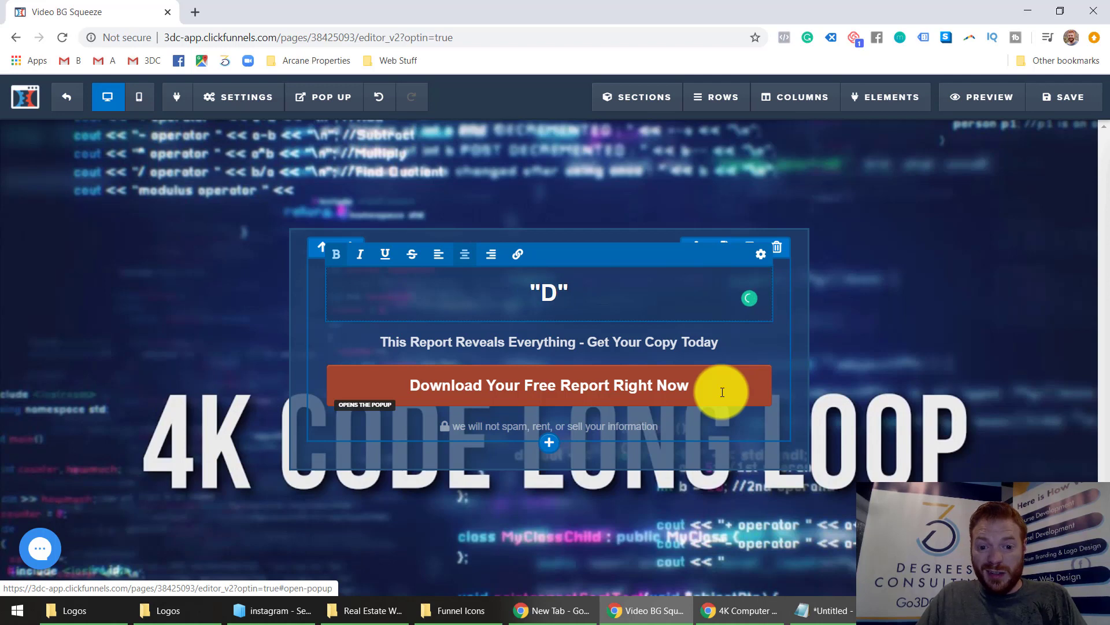
Write "Is your website begging for a facelift? Does it feel tired, old and dated?" inside the headline's quotation marks.
type("Is your website ")
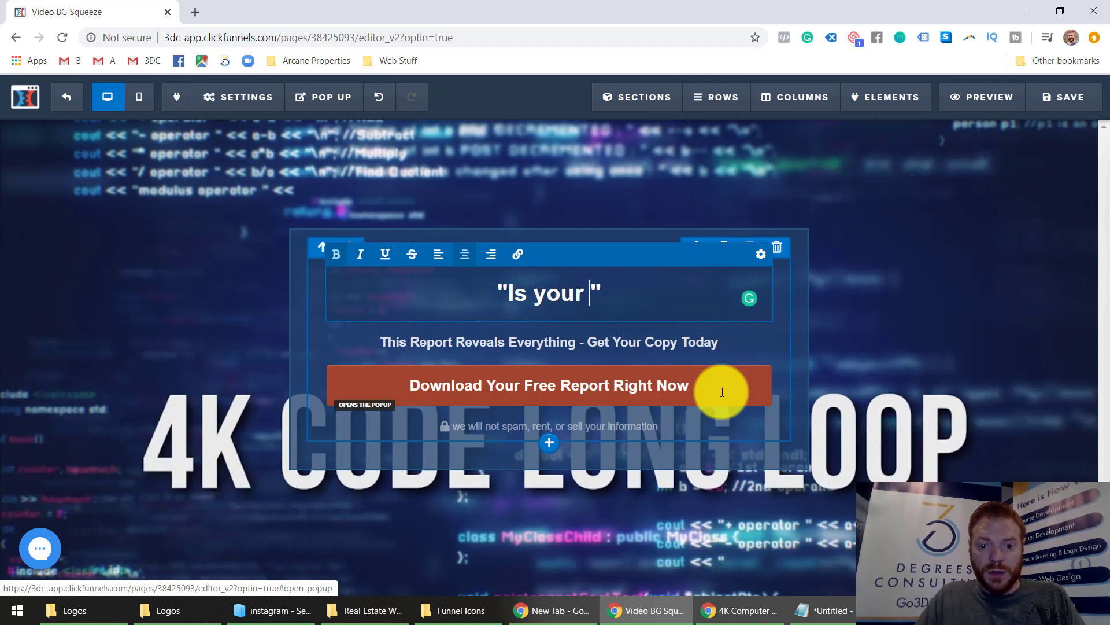
type("begging for a ")
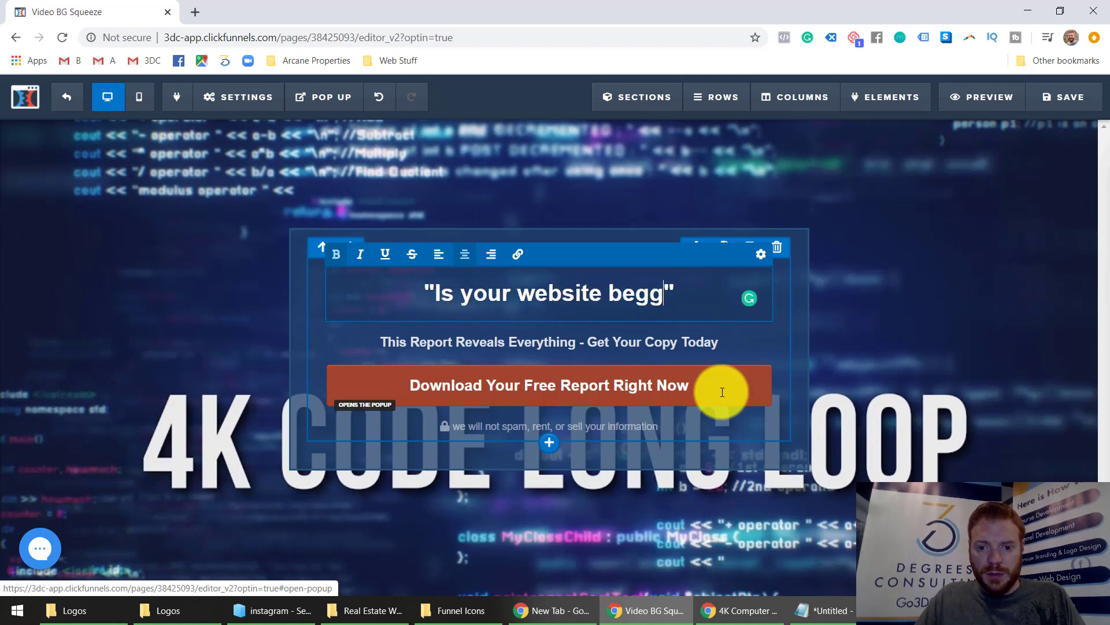
type("face")
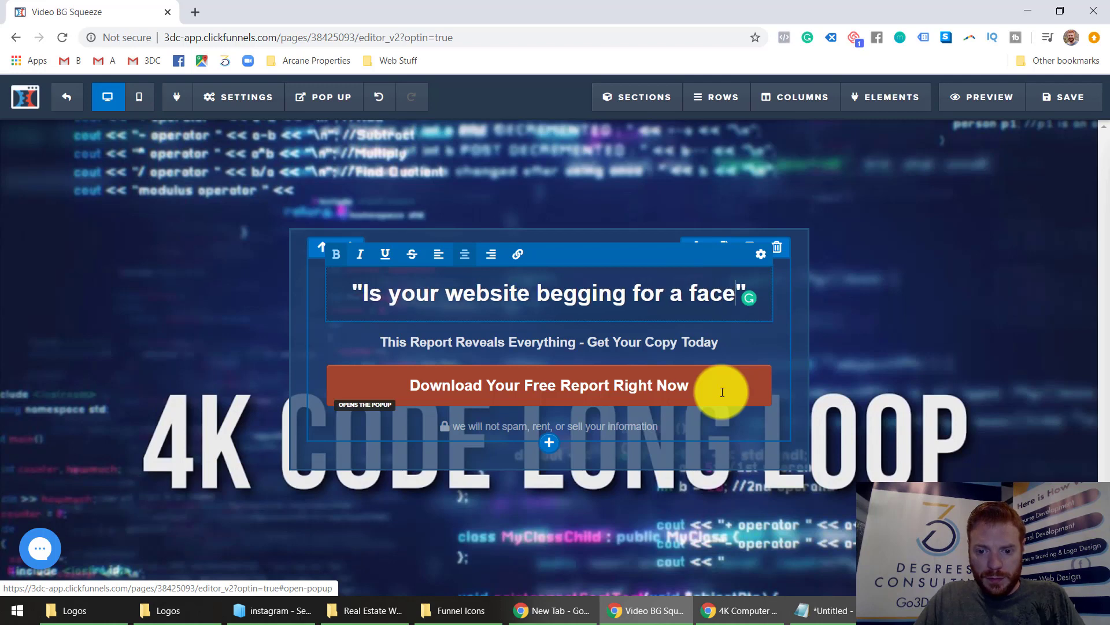
type("lift?  Doe")
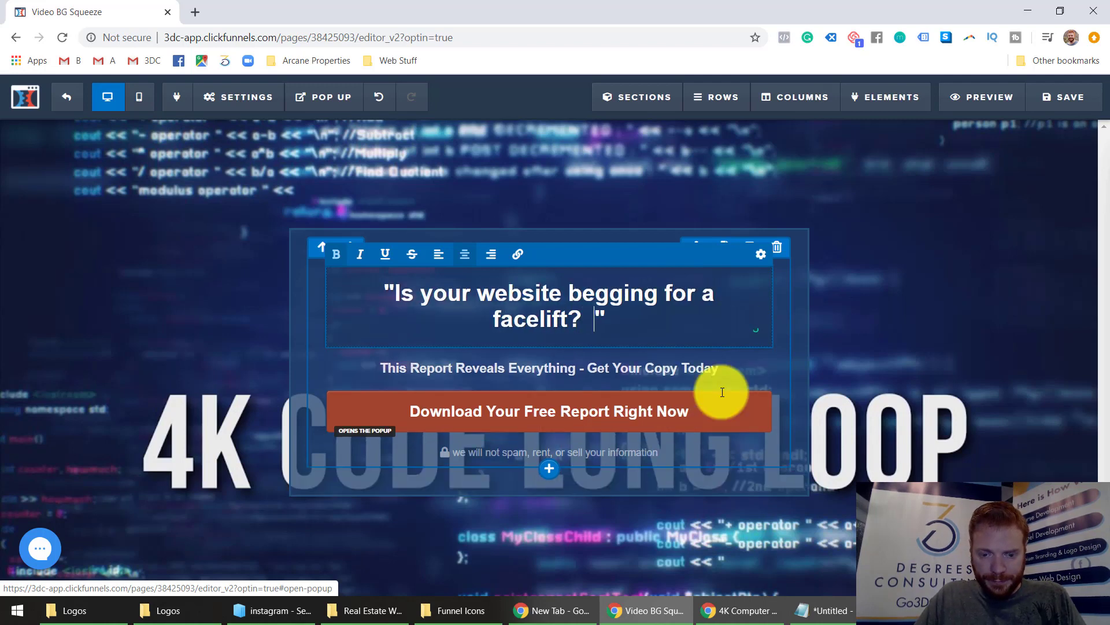
type("s it feel ti")
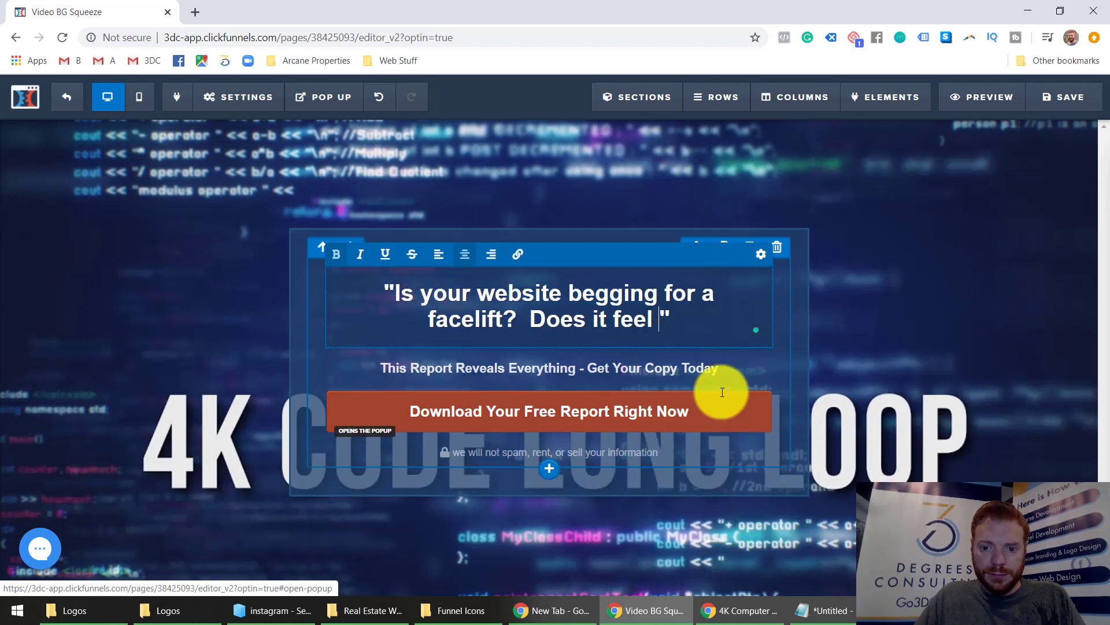
type("red, old ")
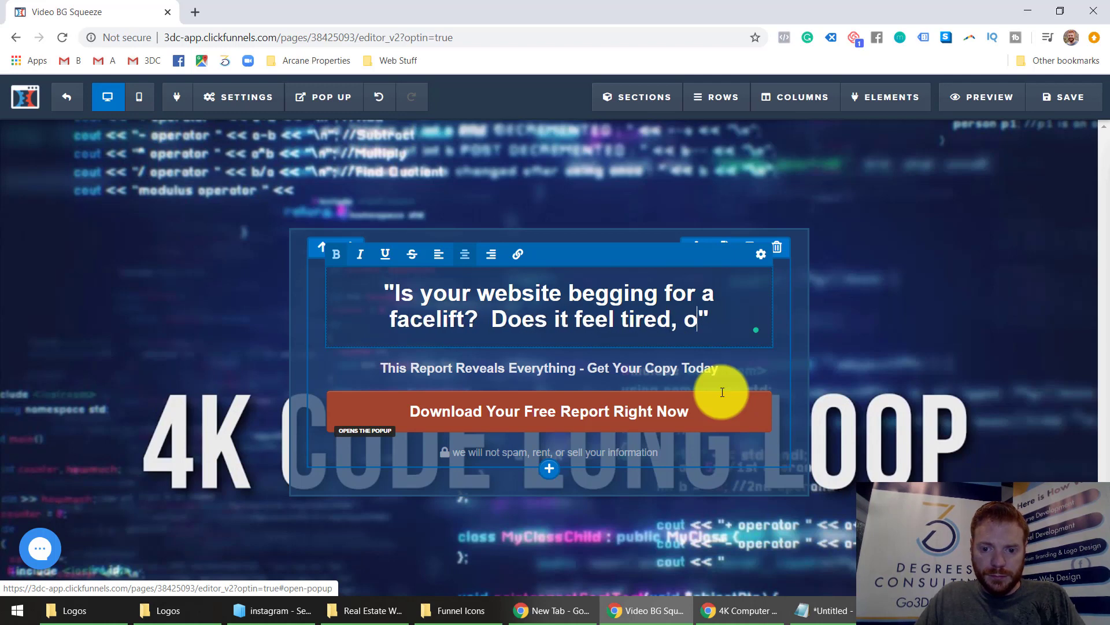
type("and dated?  It's t")
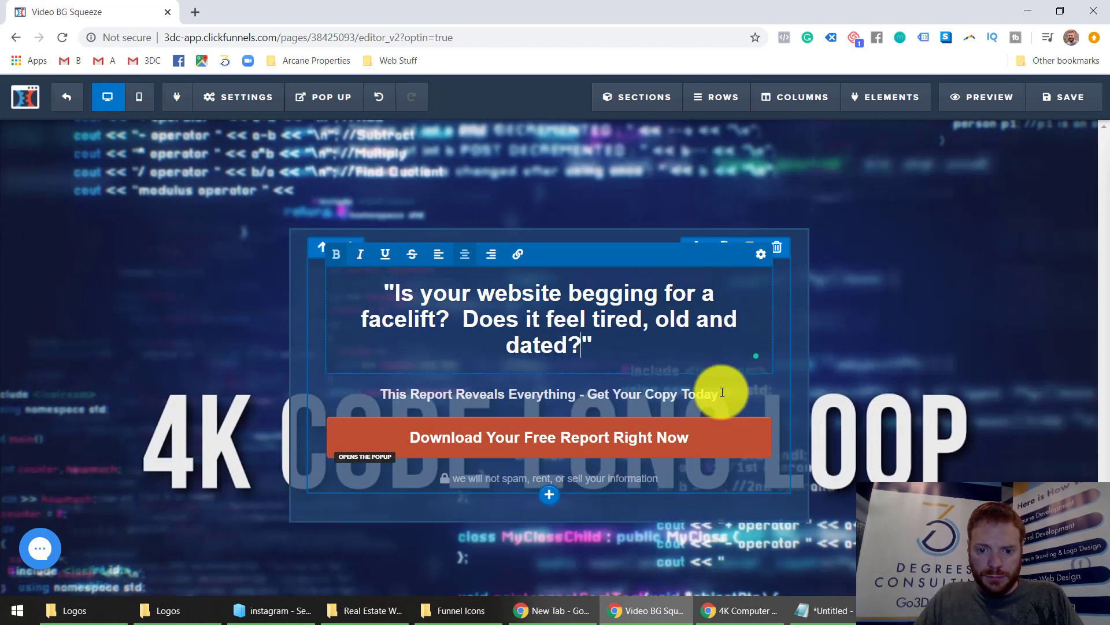
type("i")
key("BackSpace")
type("It's time")
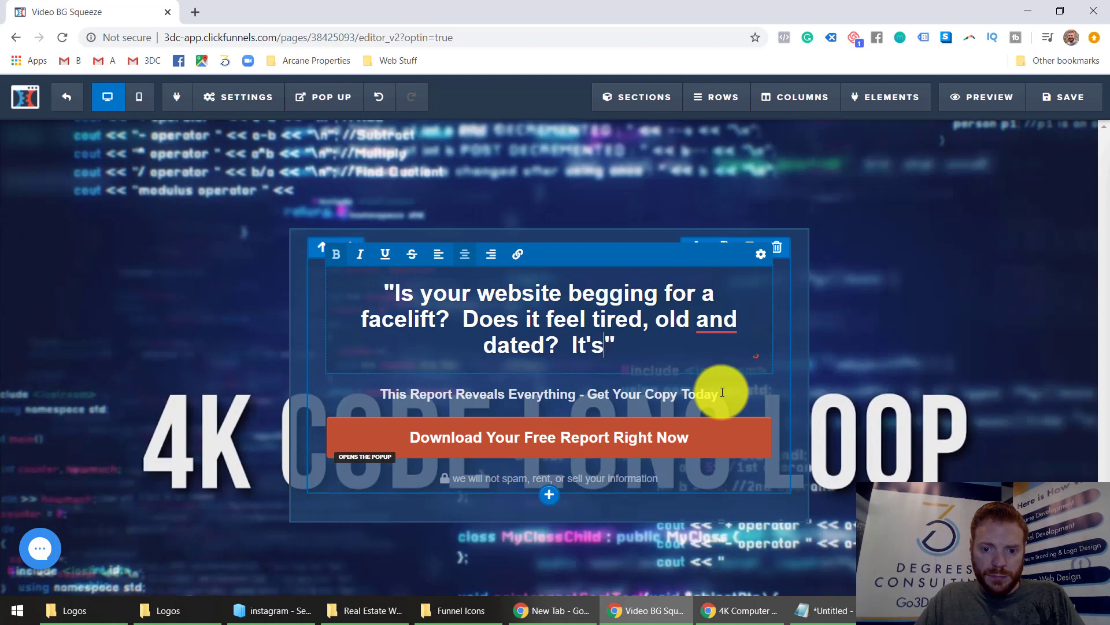
type(" to get your")
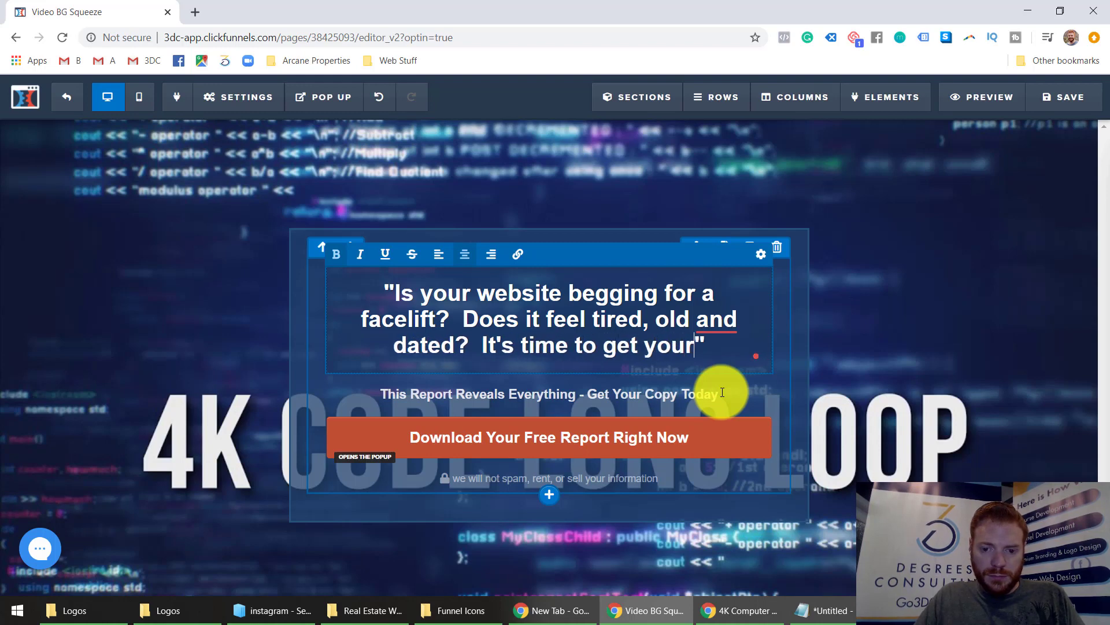
type(" site")
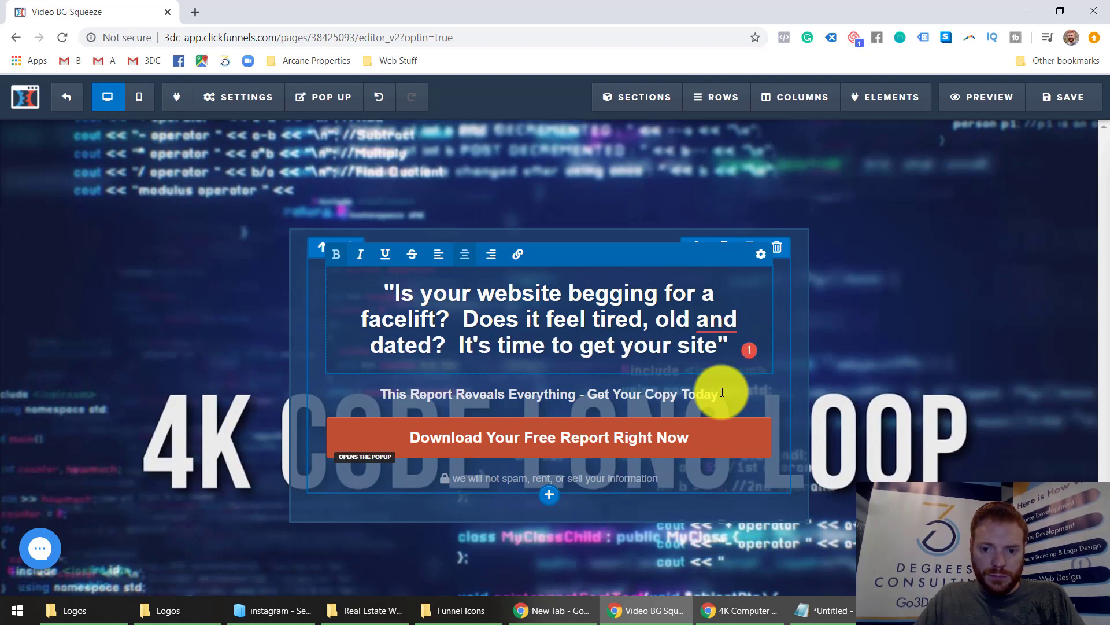
key("BackSpace")
key("BackSpace")
key("BackSpace")
key("BackSpace")
key("BackSpace")
key("BackSpace")
key("BackSpace")
key("BackSpace")
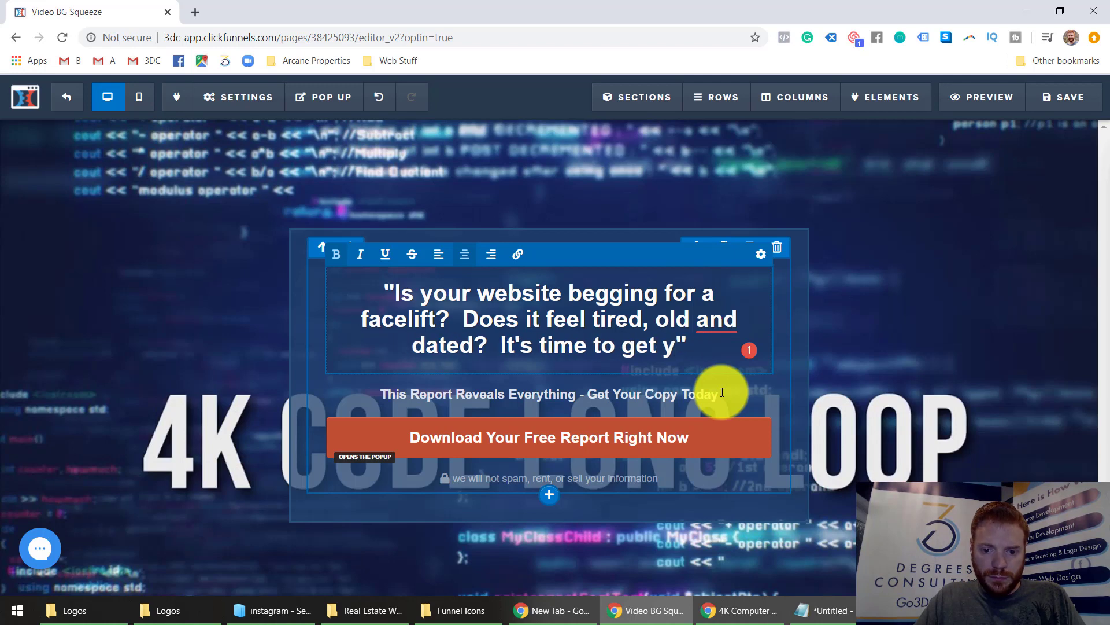
key("BackSpace")
key("BackSpace")
key("BackSpace")
key("BackSpace")
key("BackSpace")
key("BackSpace")
key("BackSpace")
key("BackSpace")
key("BackSpace")
key("BackSpace")
key("BackSpace")
key("BackSpace")
key("BackSpace")
key("BackSpace")
key("BackSpace")
key("BackSpace")
key("BackSpace")
key("BackSpace")
Add "Change it NOW!" after "dated?" at the end of the headline, inside the closing quotation mark.
type("C")
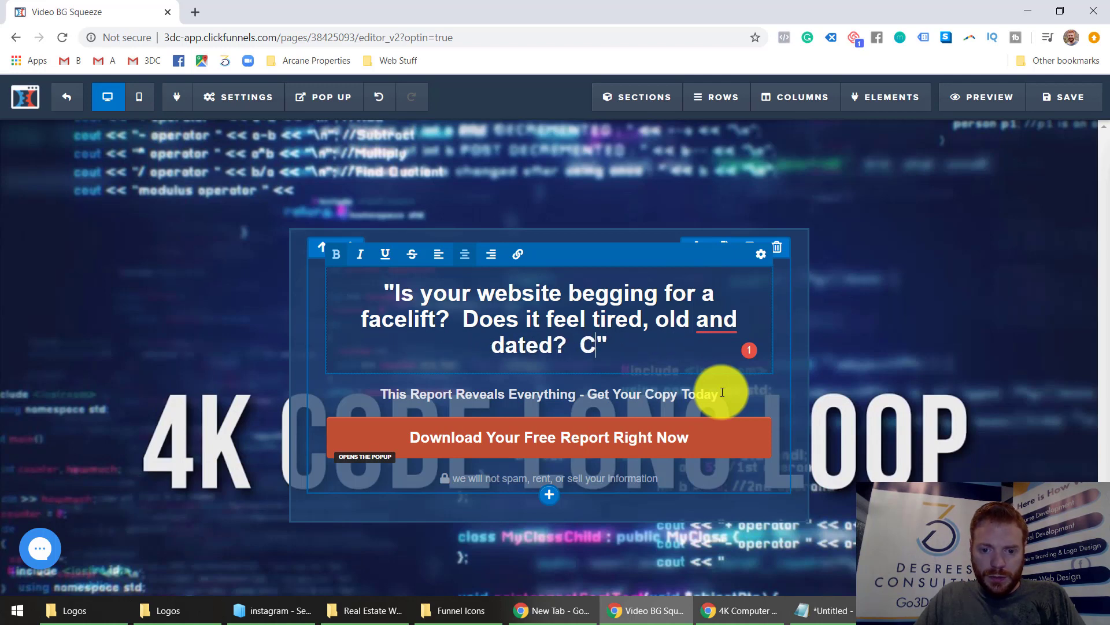
type("hange it")
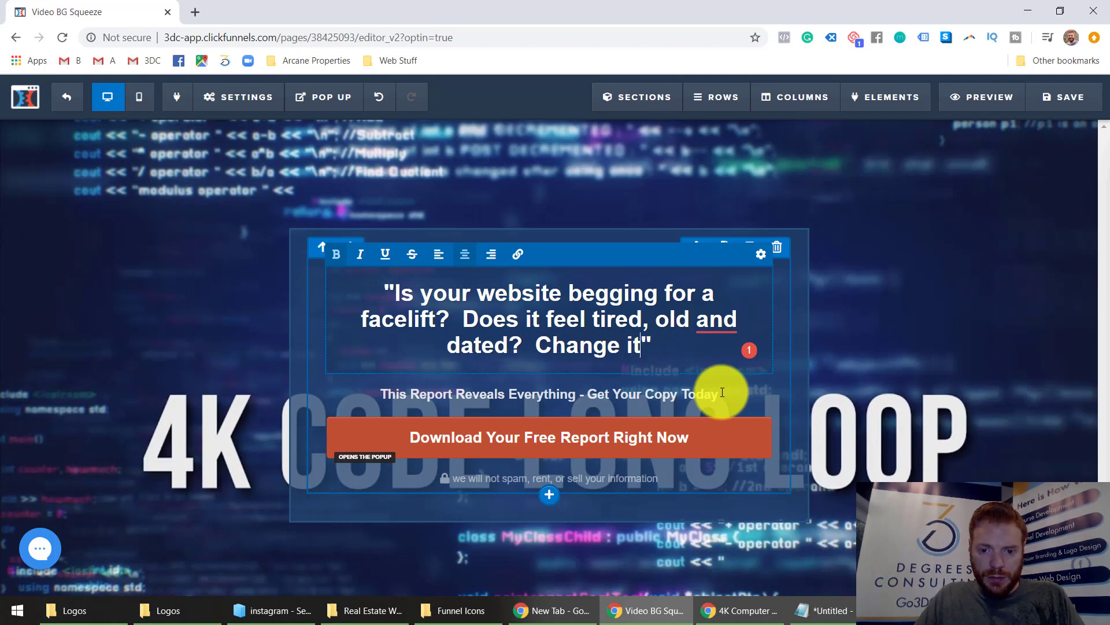
type(" Today!")
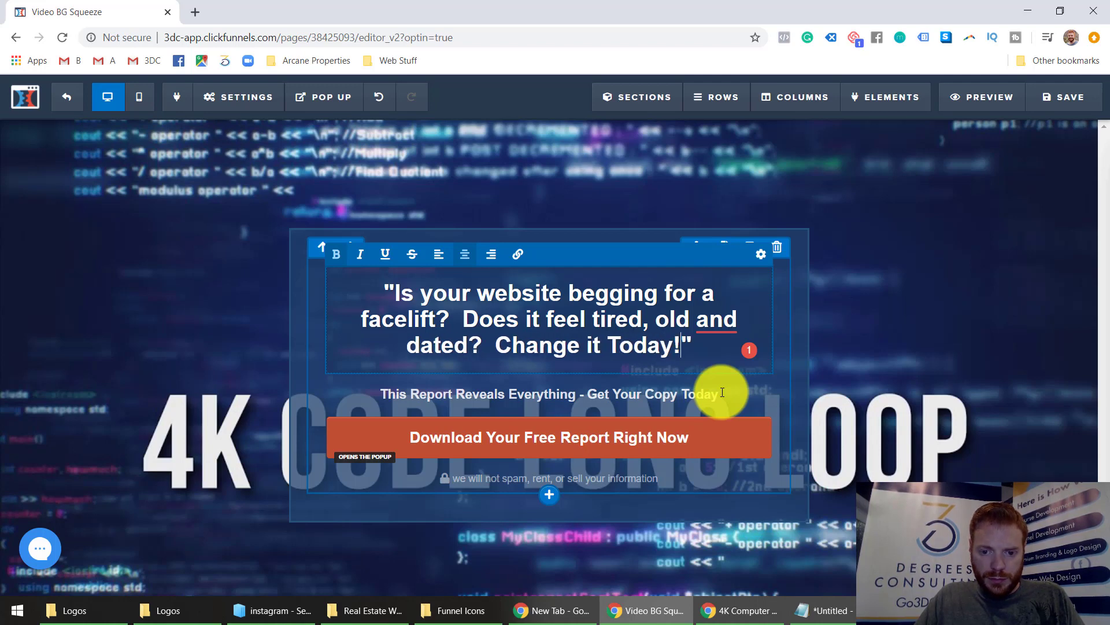
type("NOW")
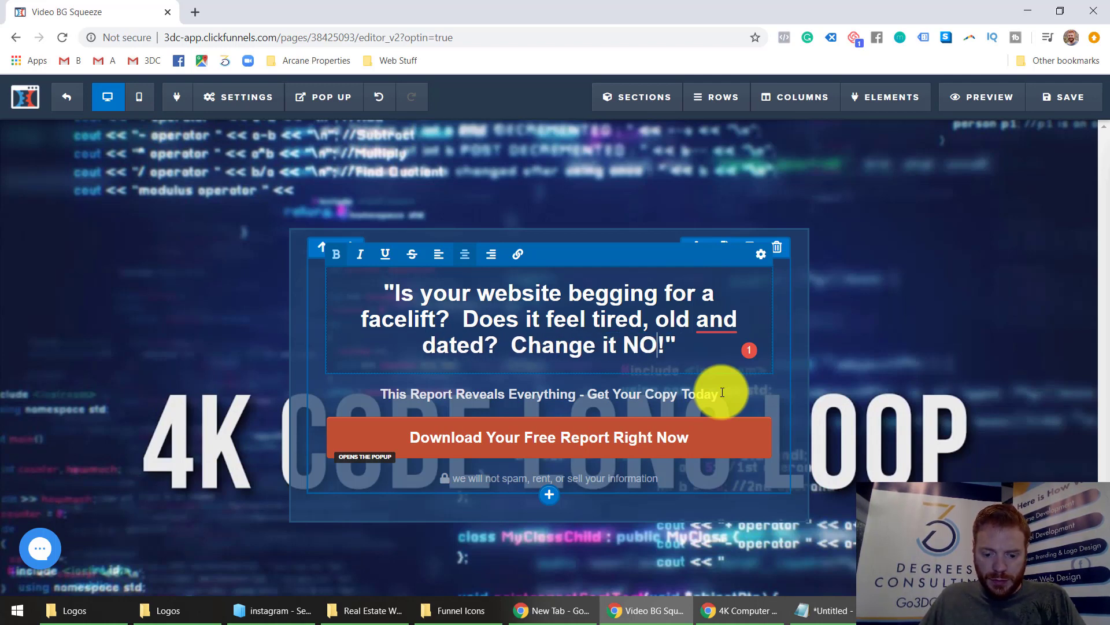
Underline the word "NOW" in the headline and finish editing the headline text.
key("shift+Left")
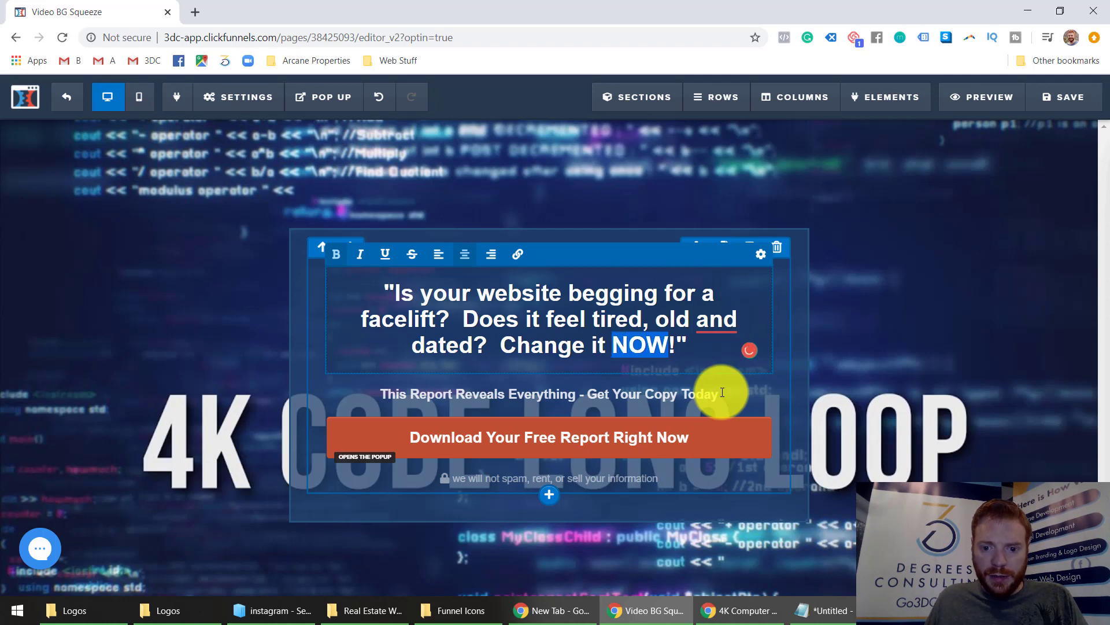
left_click(382, 255)
left_click(500, 342)
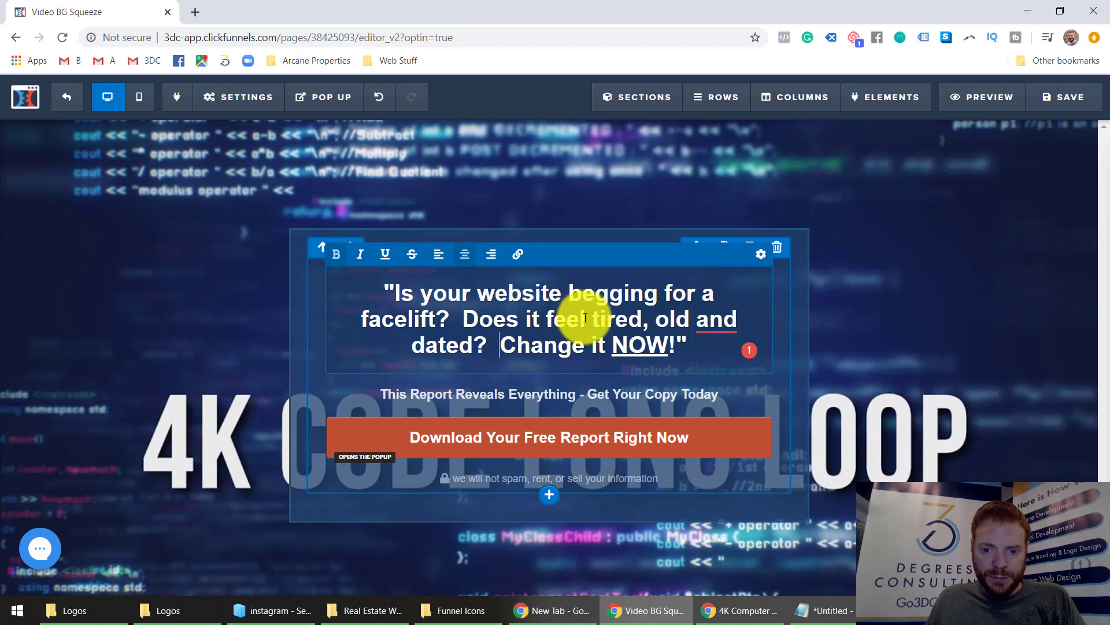
left_click(896, 321)
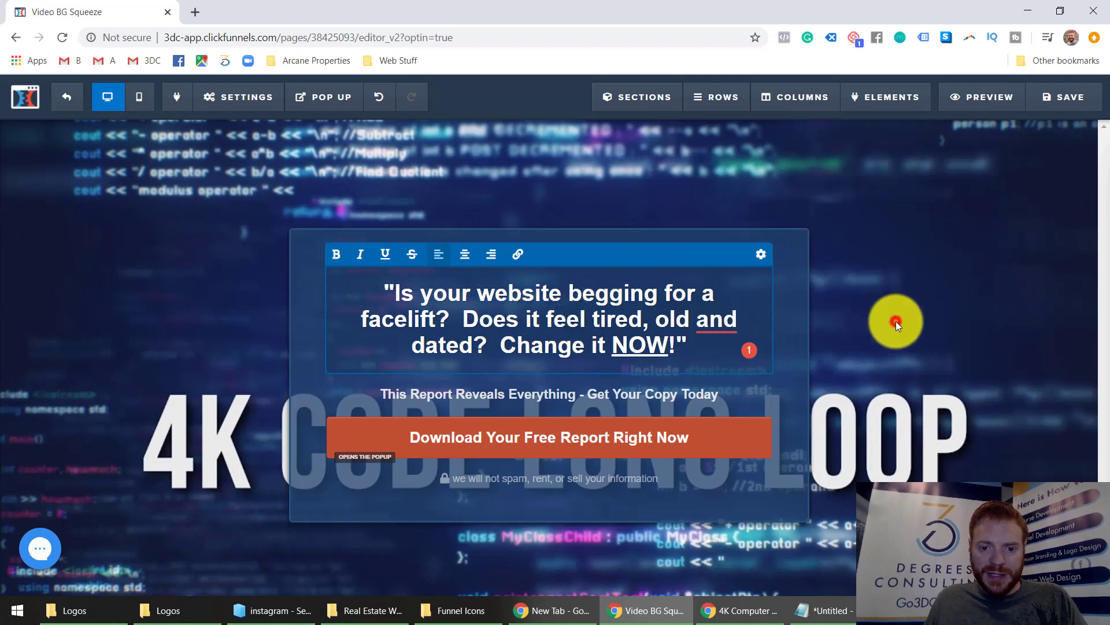
Replace the subheadline below the headline with "Find out how real estate investors like you are getting ranked on Google,".
left_click(526, 399)
triple_click(512, 397)
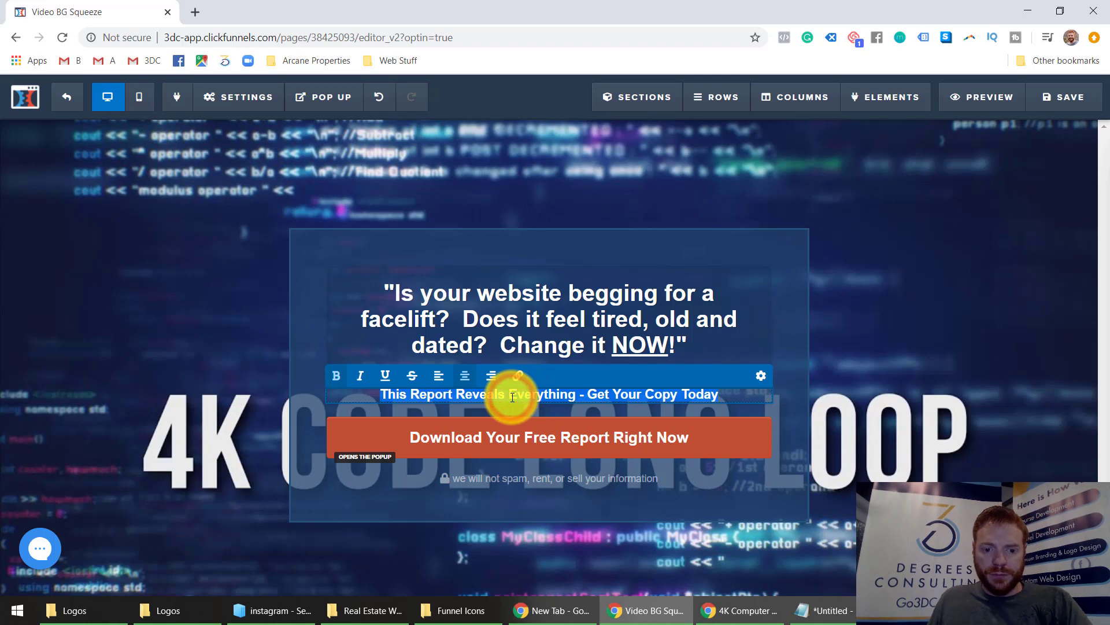
type("Find out how real")
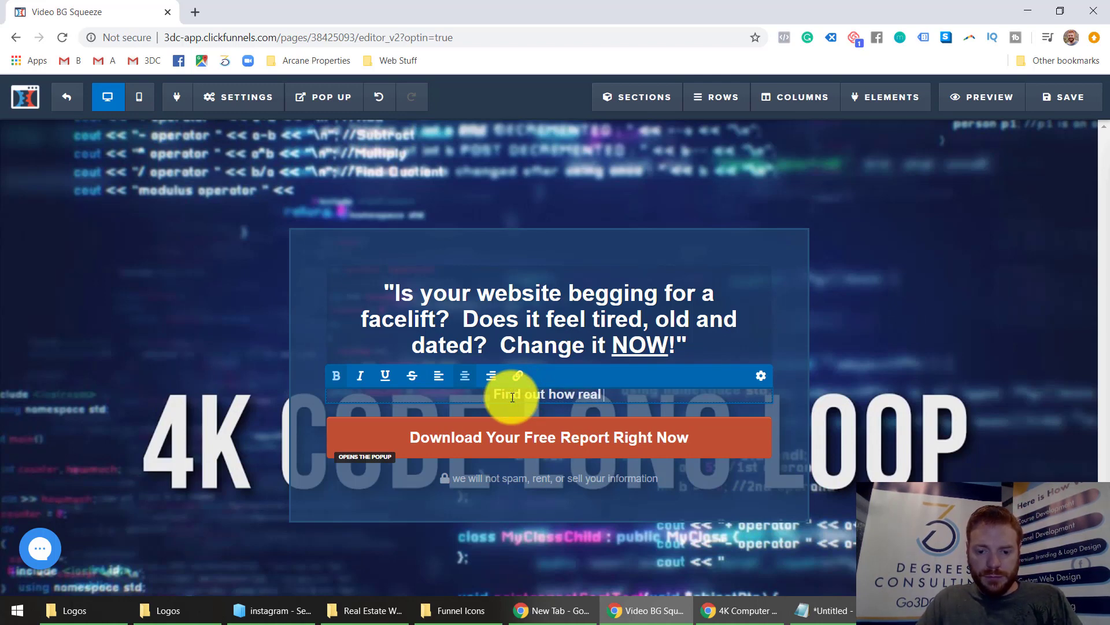
type(" i")
type("s")
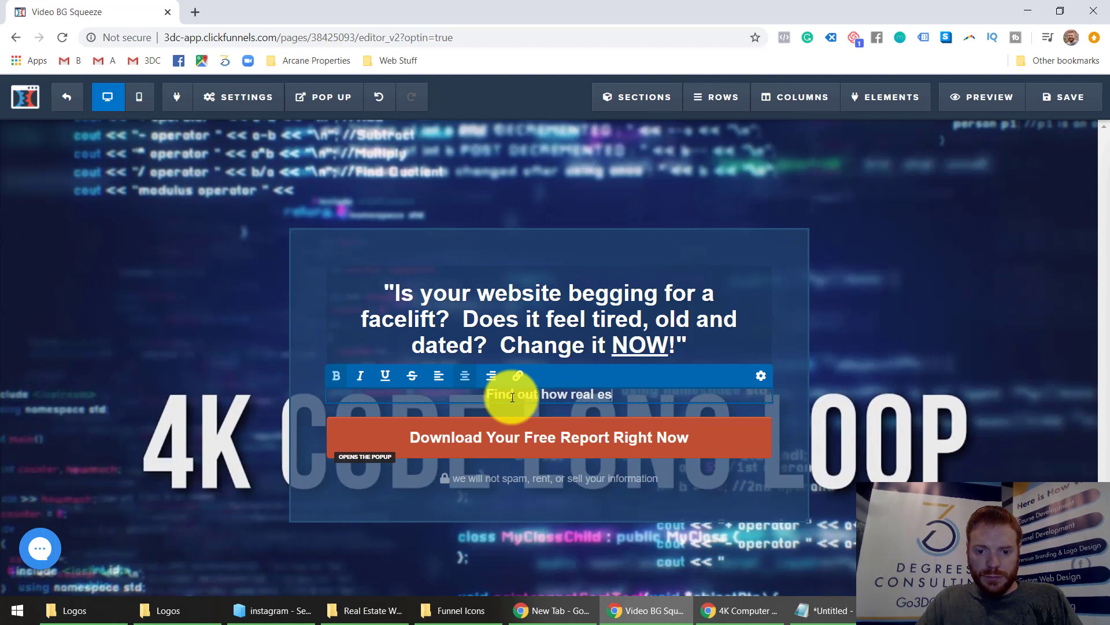
type("tate investors like")
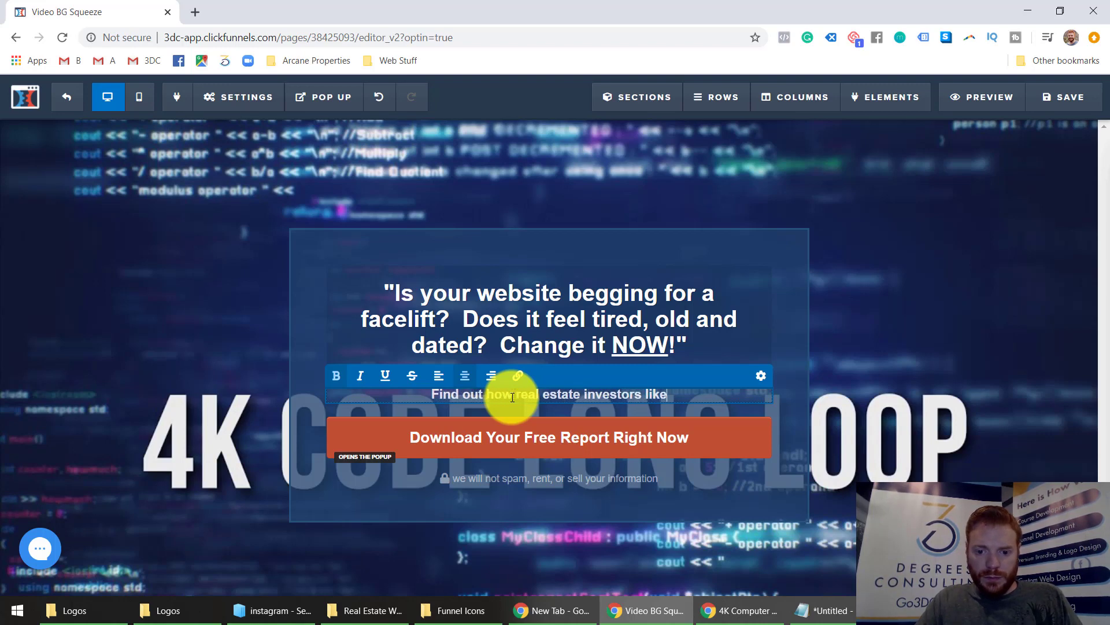
type(" you are ")
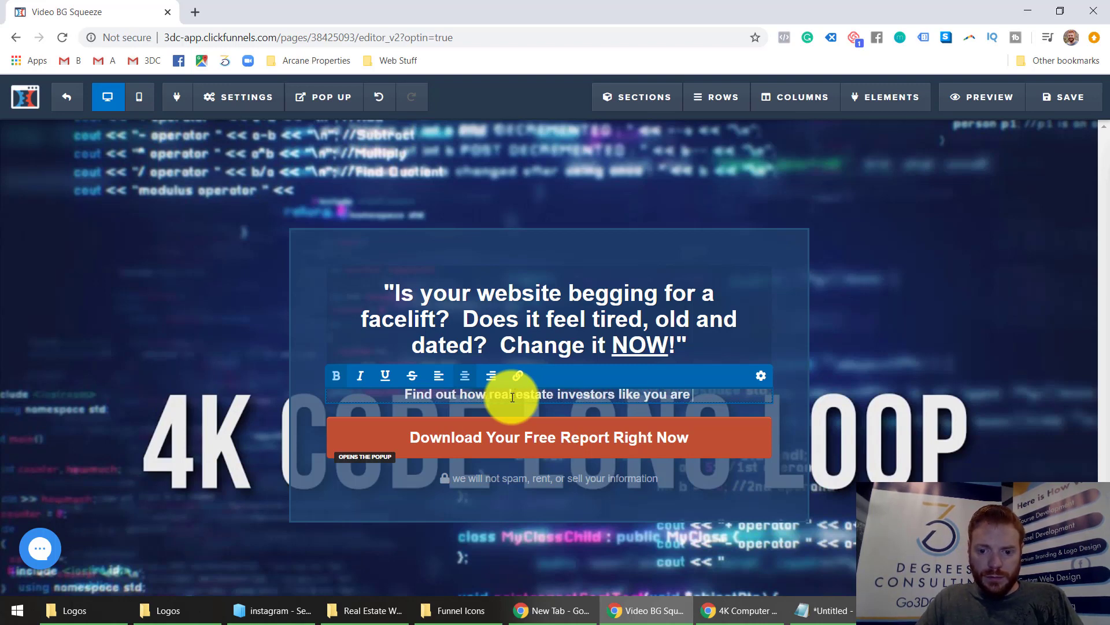
type("getting ran")
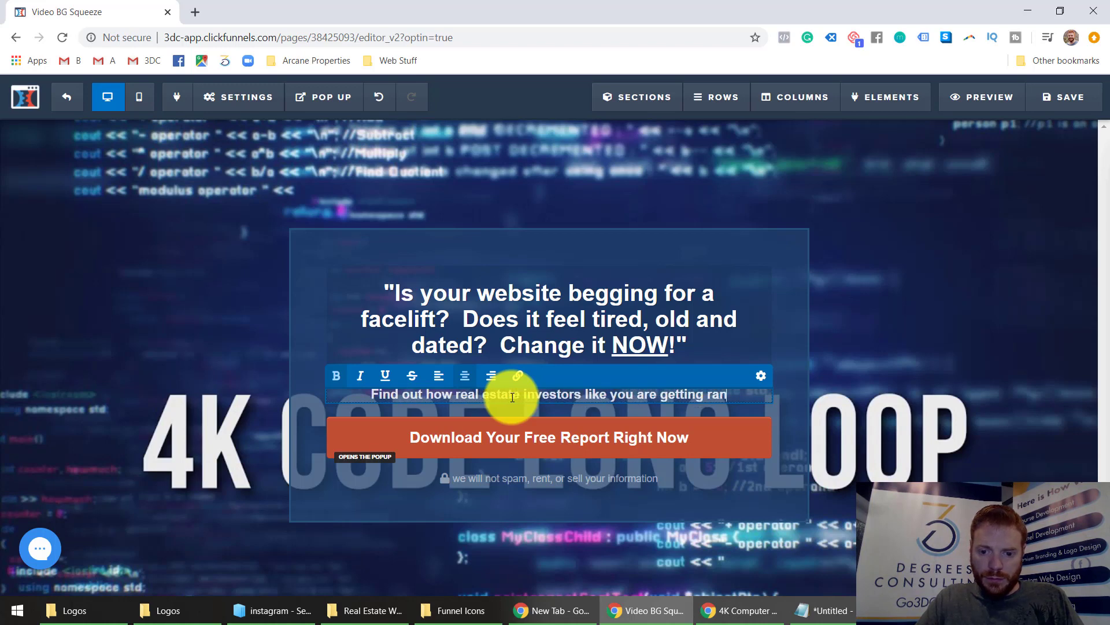
type("ked on google,")
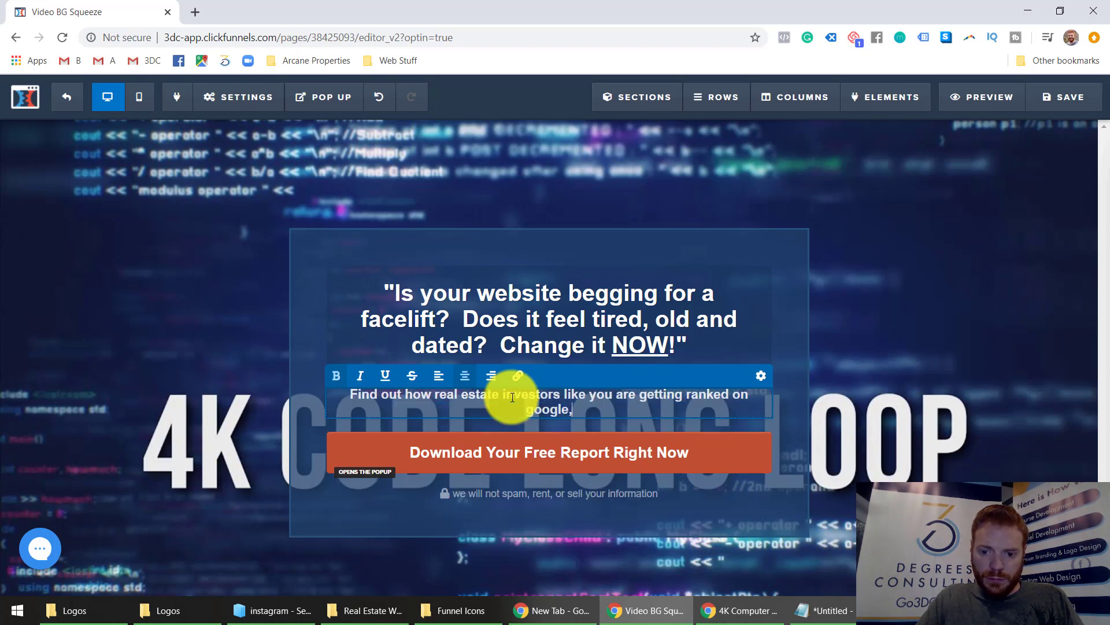
key("BackSpace")
key("BackSpace")
key("BackSpace")
key("BackSpace")
key("BackSpace")
key("BackSpace")
key("BackSpace")
type("G")
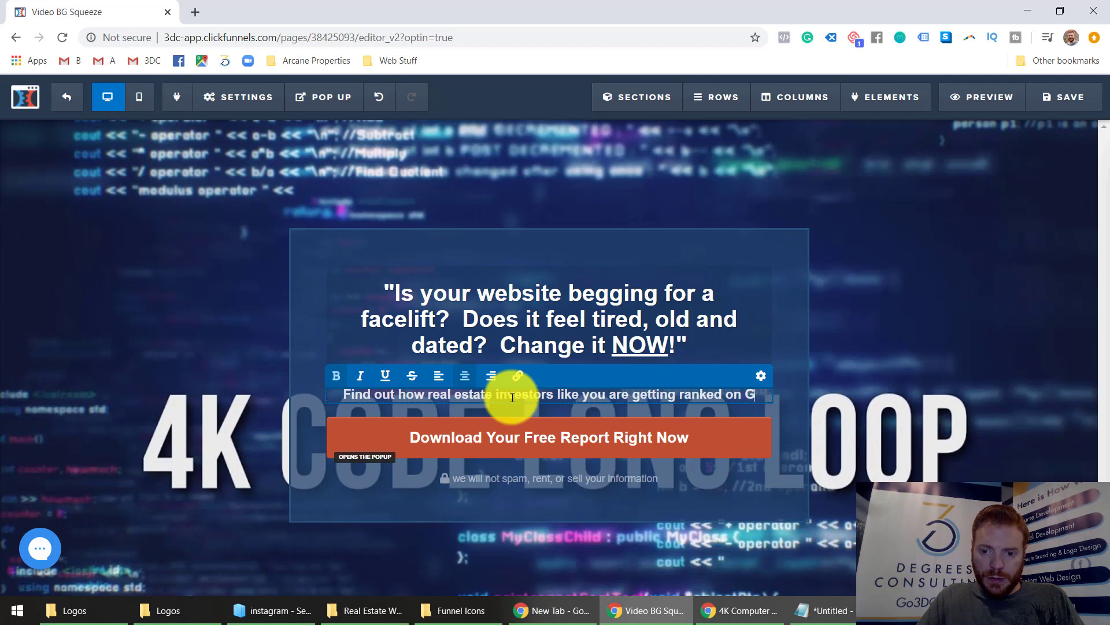
type("oogle, ")
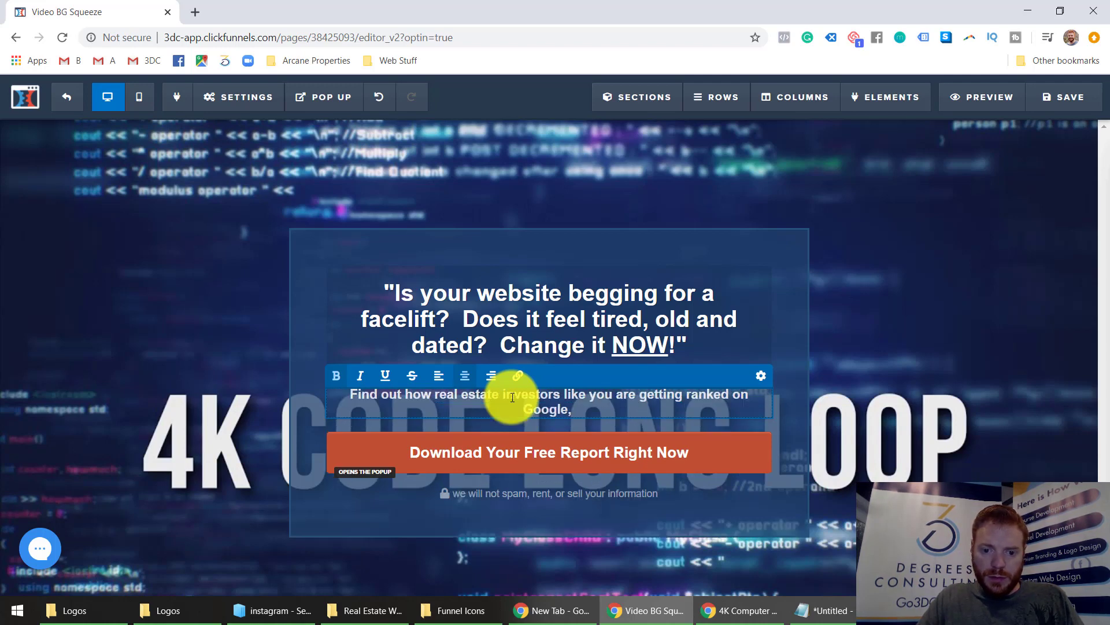
Complete the subheadline with "driving more leads and building more credibility with their websites and how you can too!".
type("driving more leads and ")
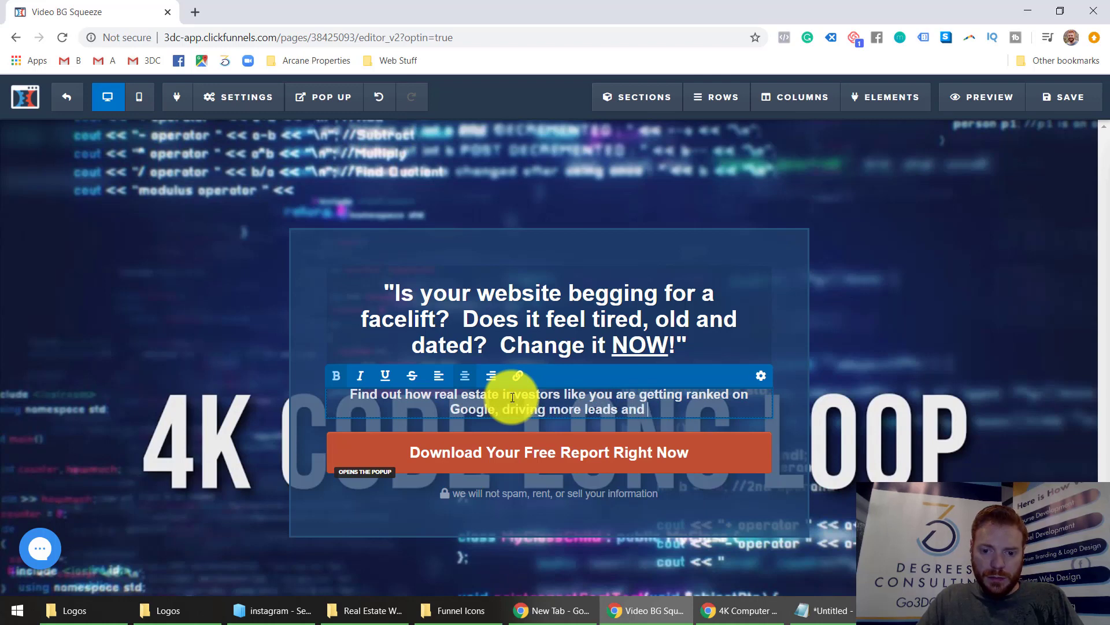
type("building more cred")
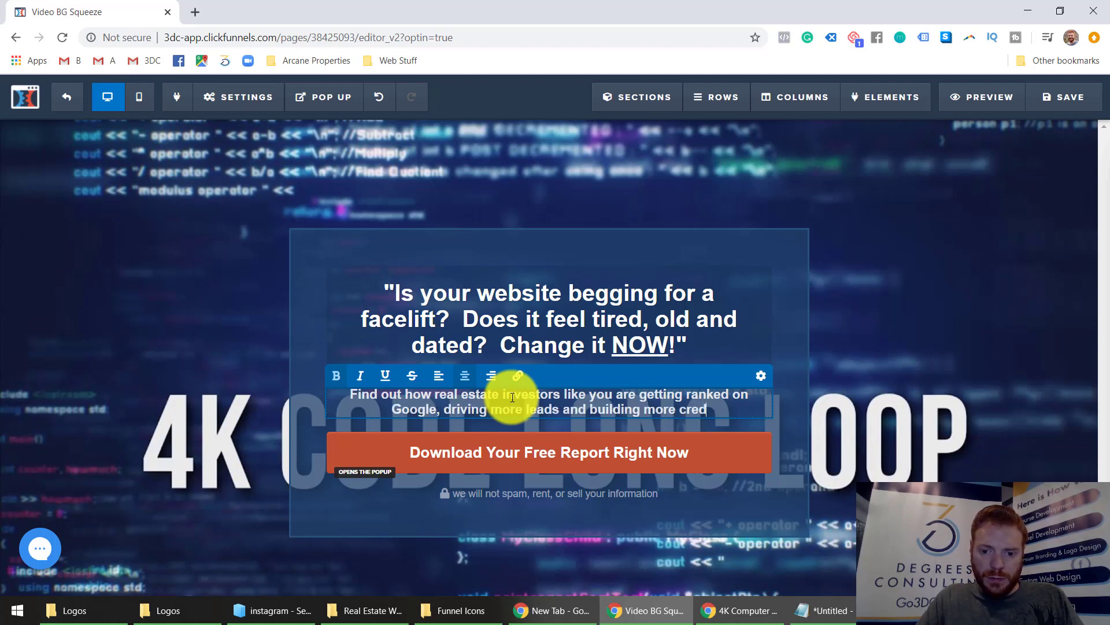
type("ibi")
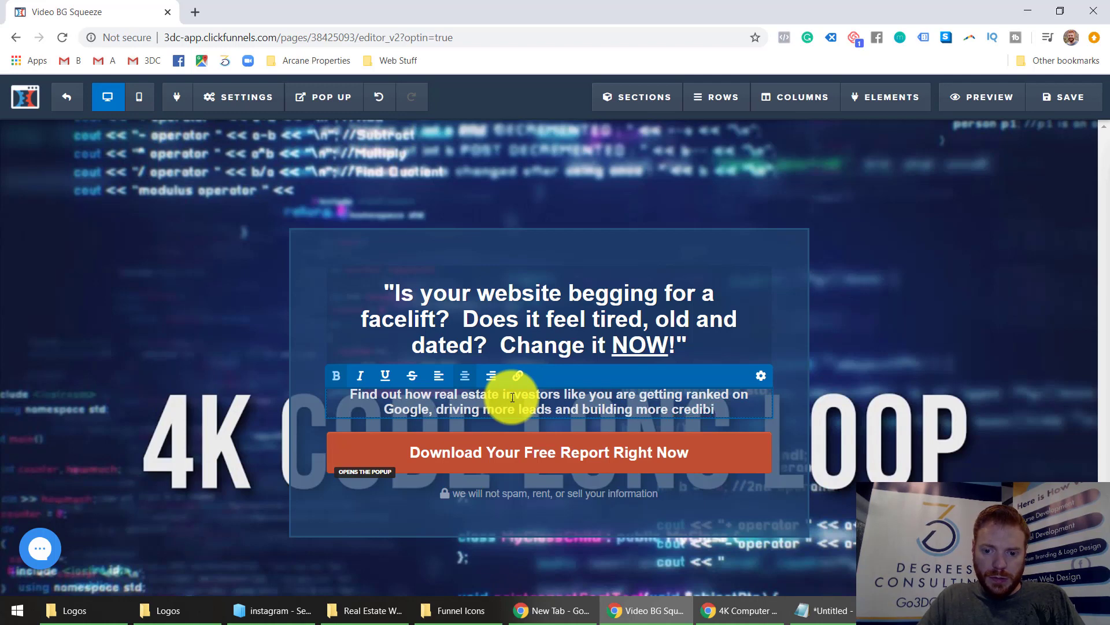
type("lity with their ")
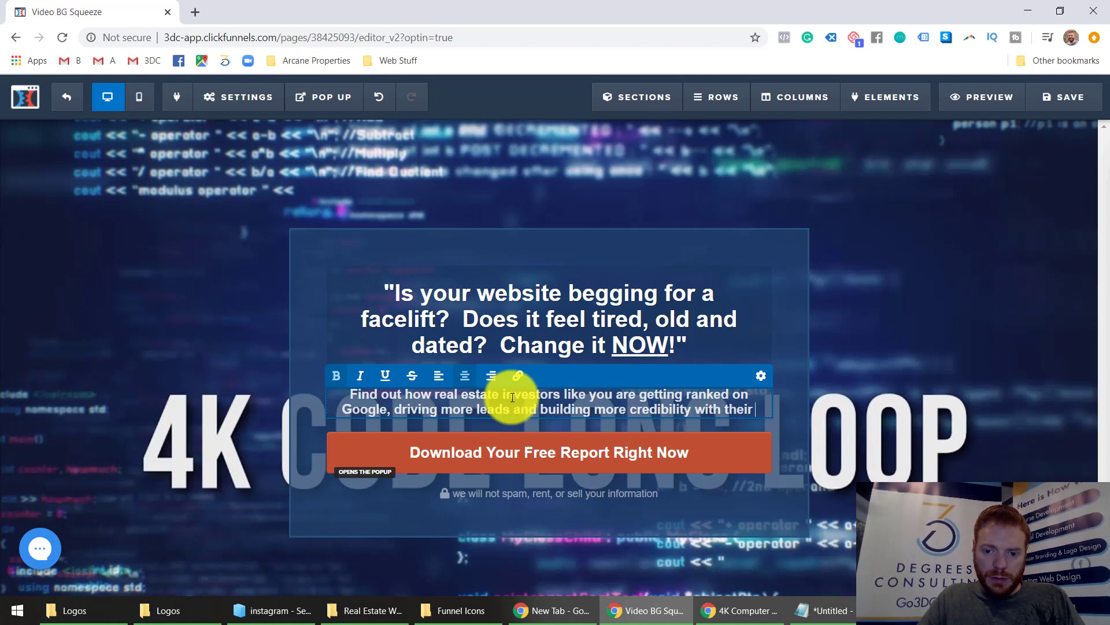
type("websites and h")
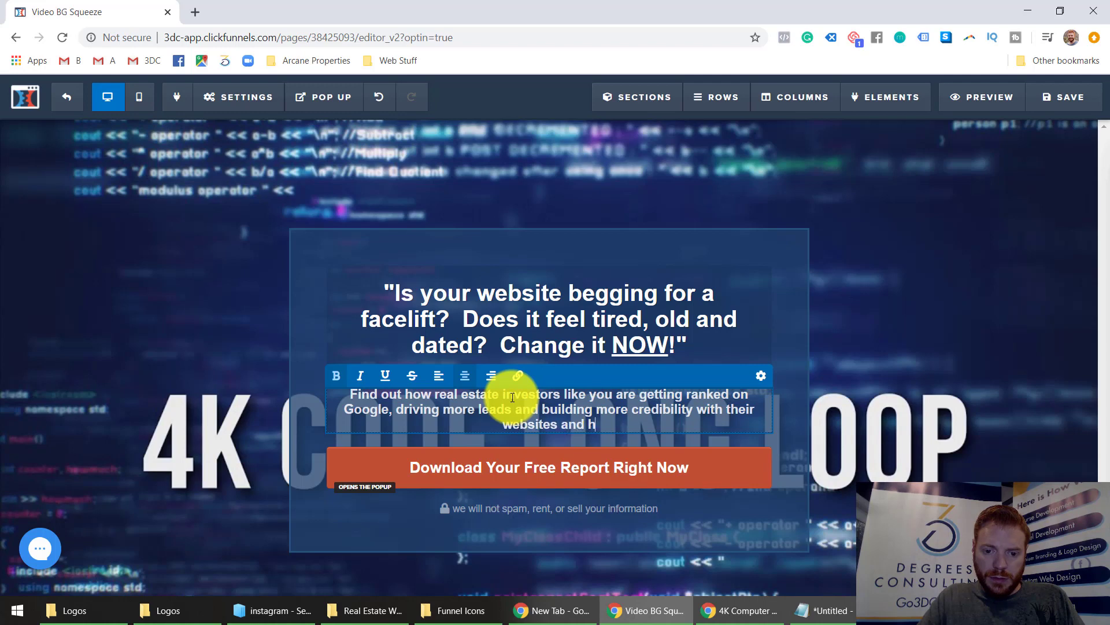
type("ow you can too!")
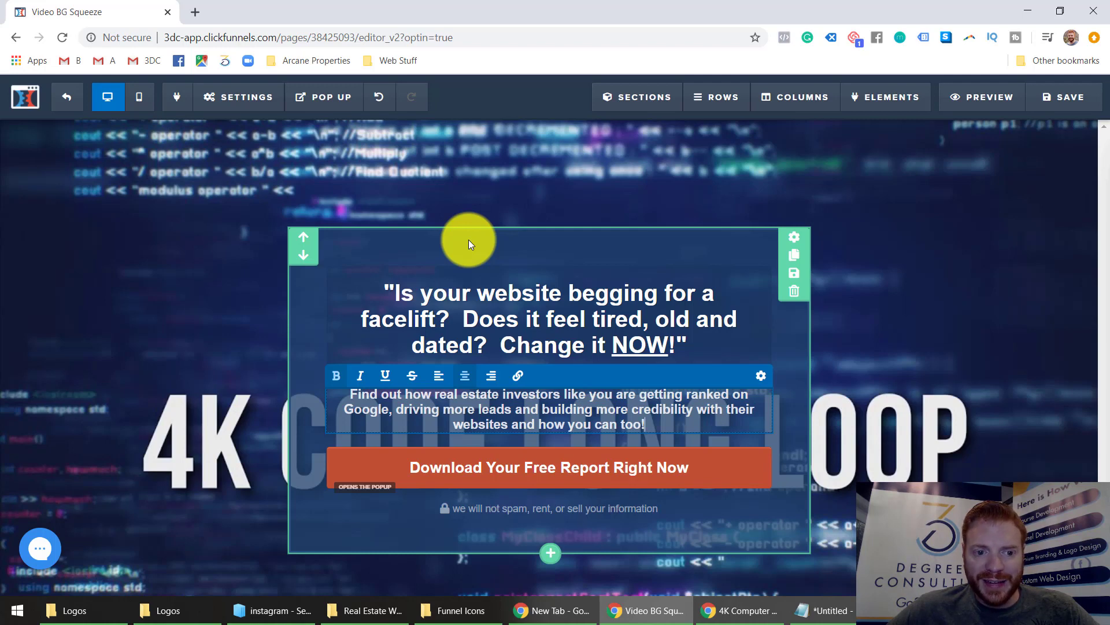
Set the opt-in area's background color to near-black rgba(26, 26, 26, 0.68) and close its settings.
left_click(793, 236)
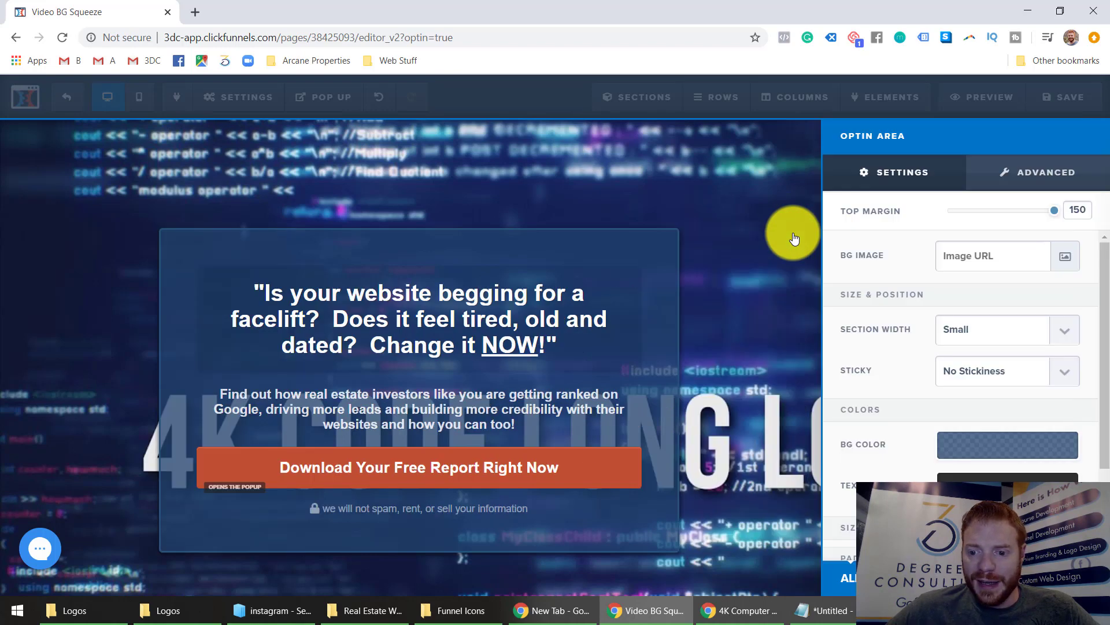
left_click(990, 450)
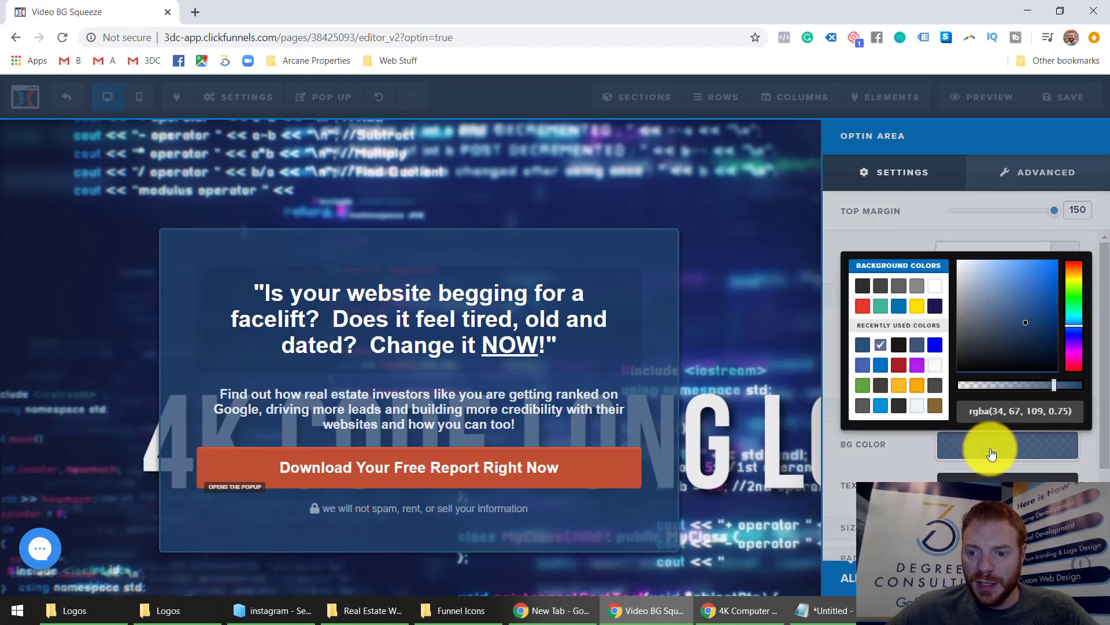
left_click(899, 349)
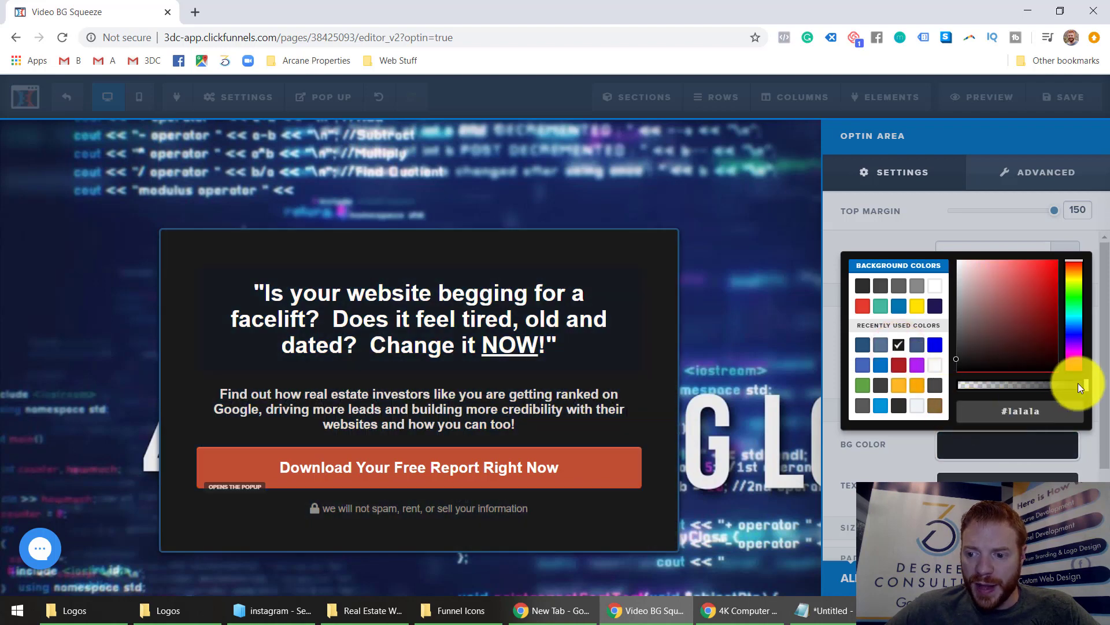
left_click_drag(1078, 383, 1016, 386)
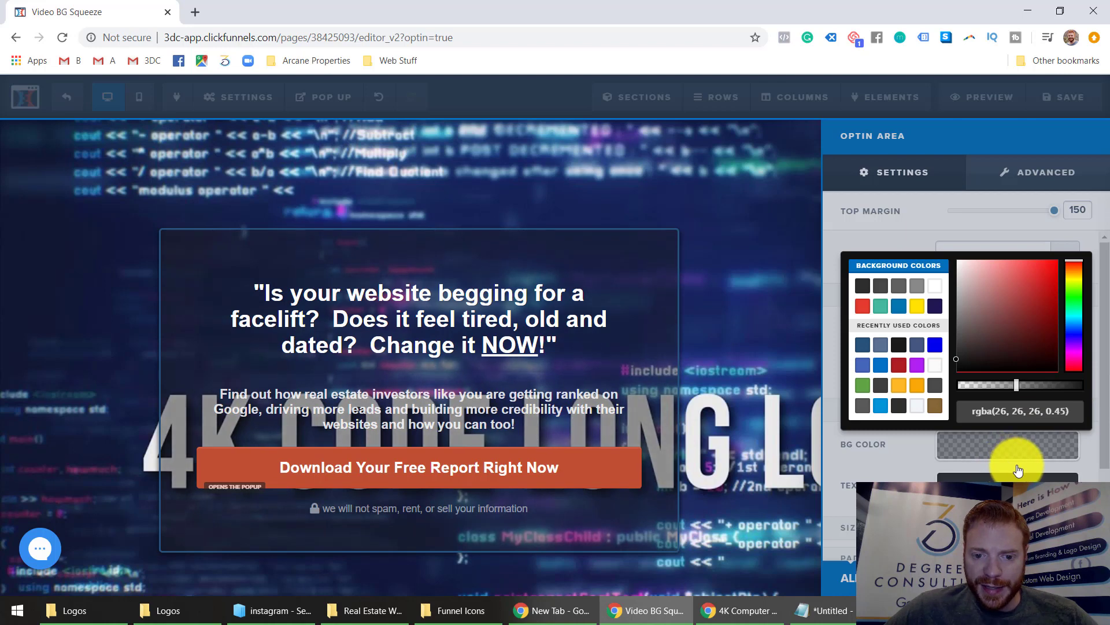
left_click_drag(1022, 472, 1045, 444)
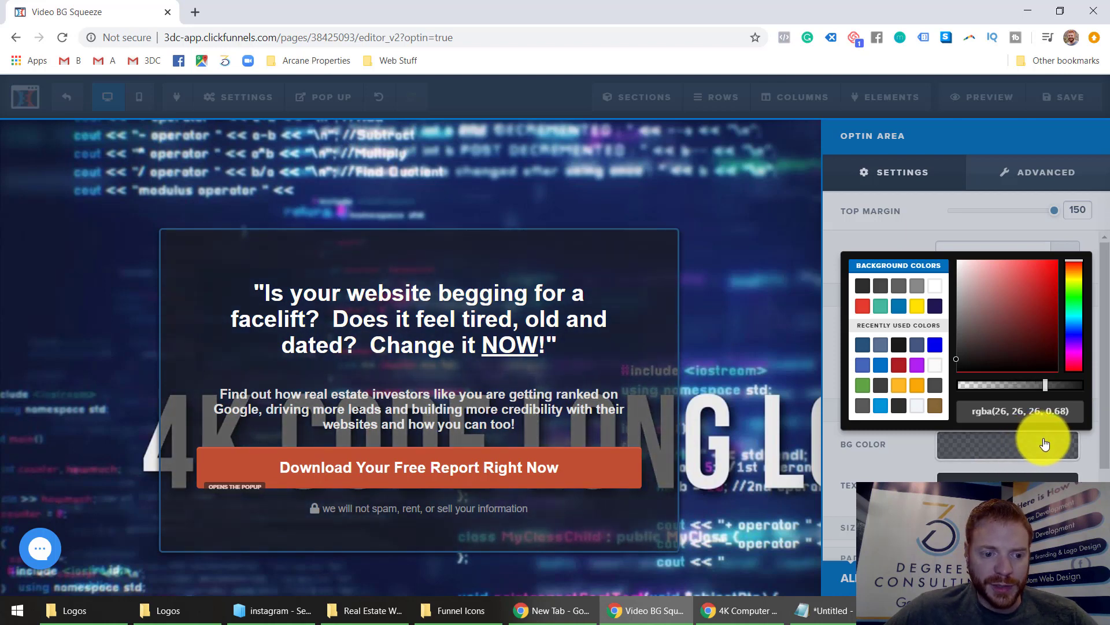
left_click(588, 450)
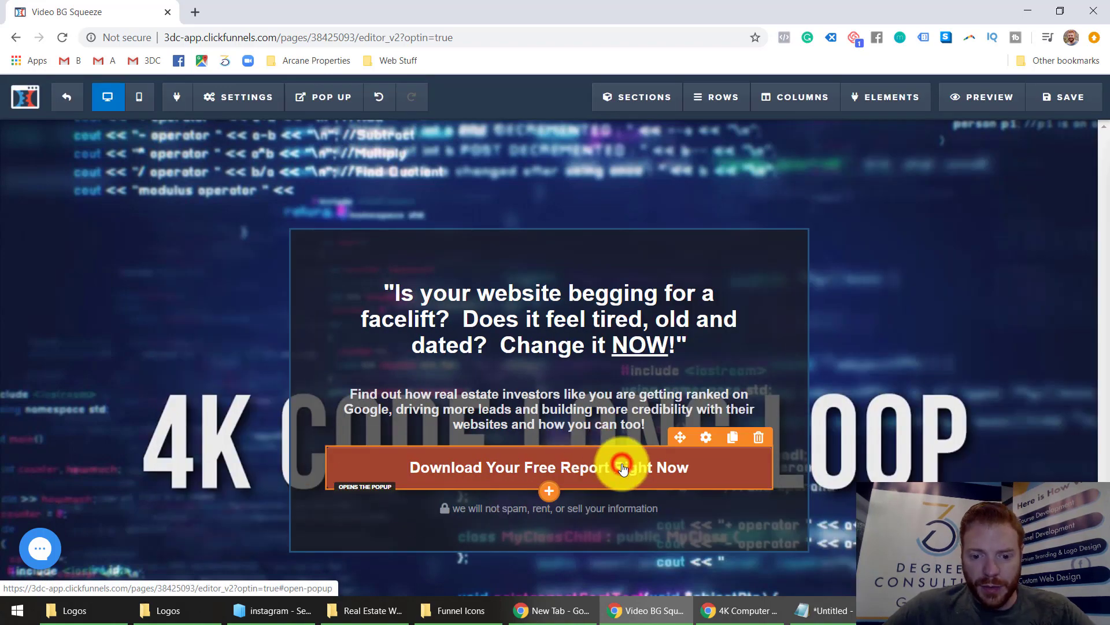
Change the opt-in area's border color to red #b01f23 in its advanced style settings.
left_click(704, 438)
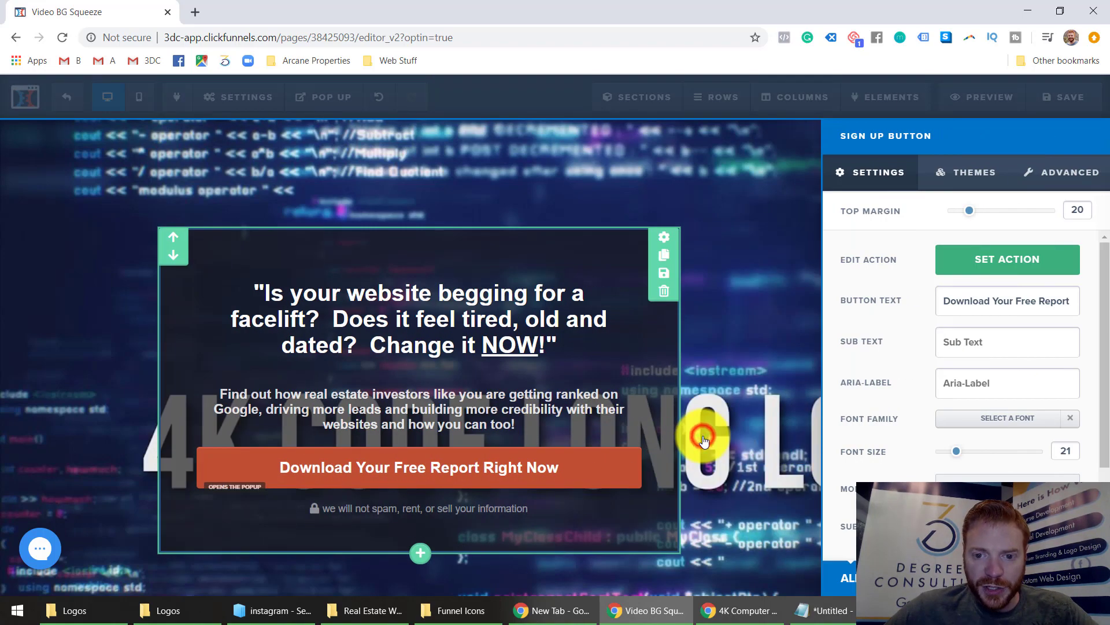
left_click(709, 437)
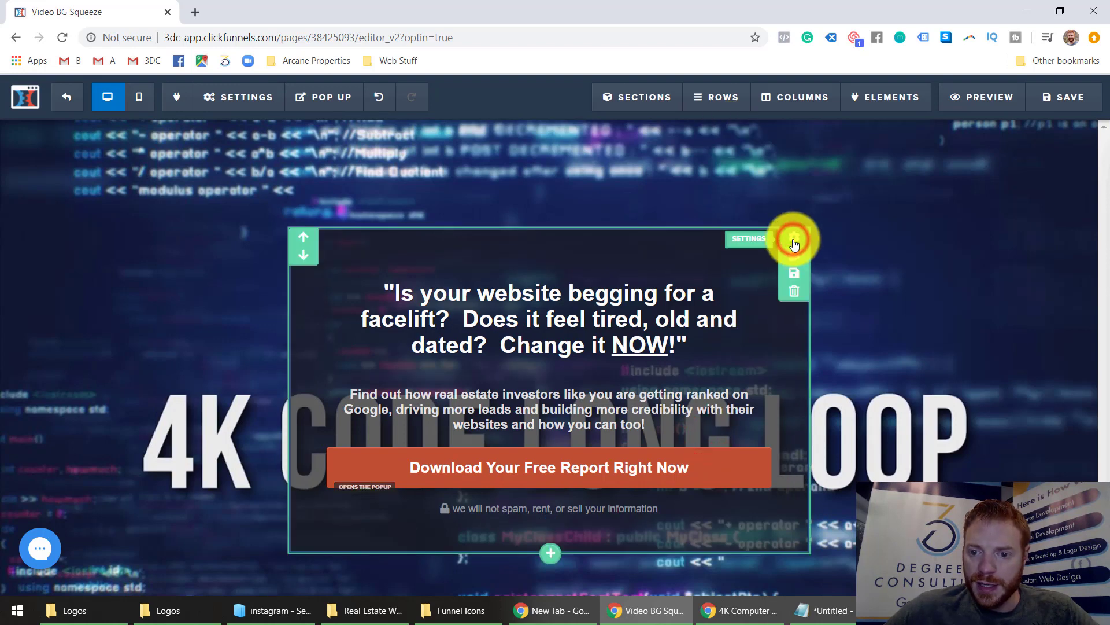
left_click(794, 243)
scroll(938, 342, "down", 2)
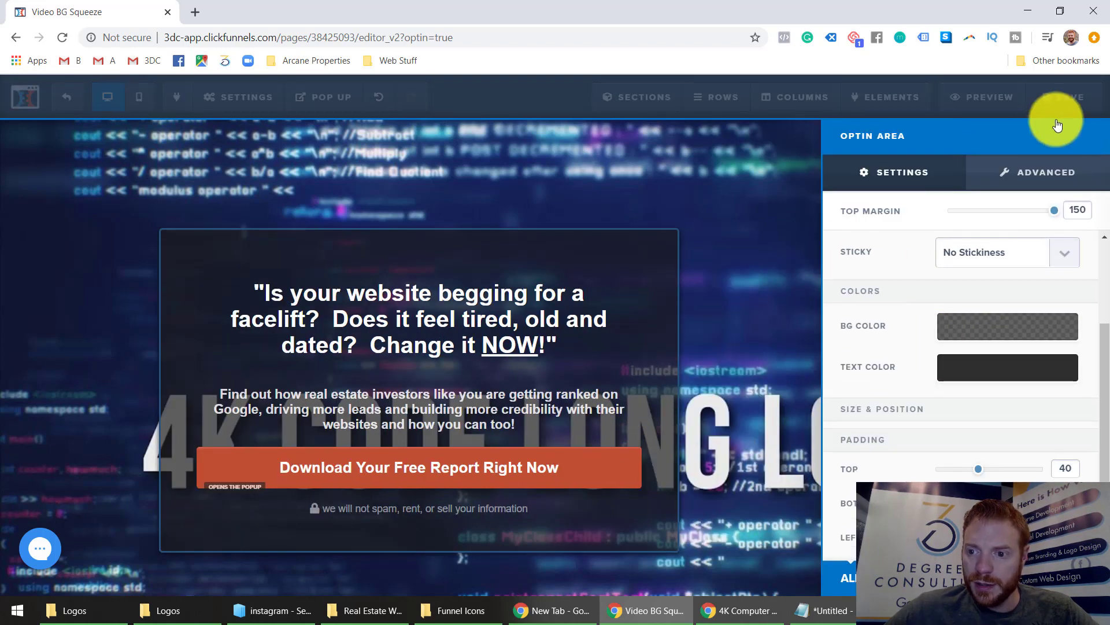
left_click(1036, 172)
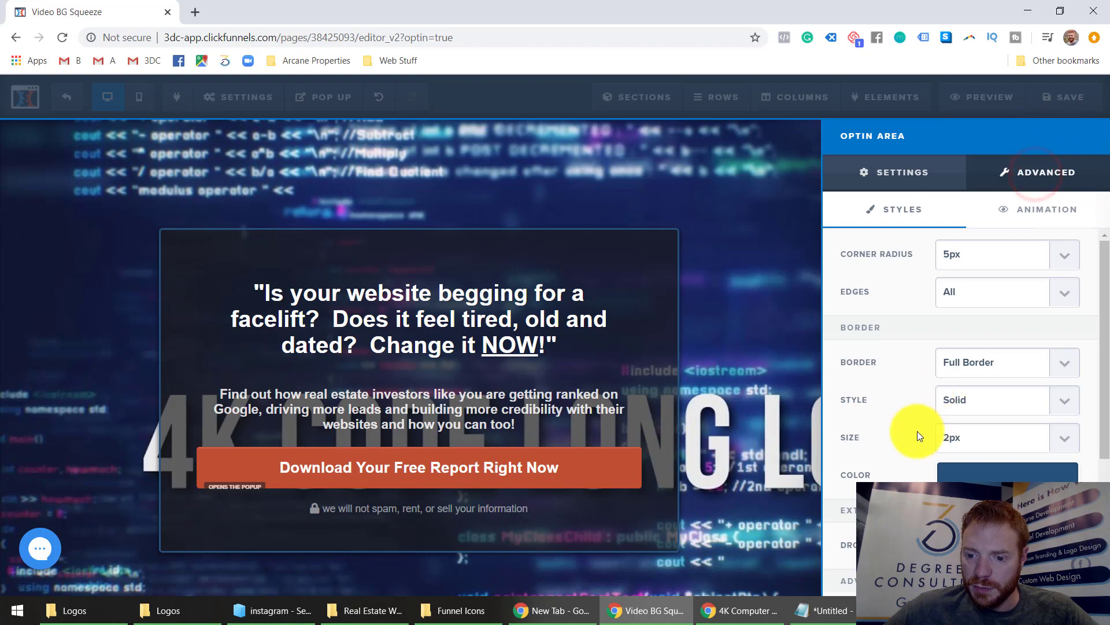
left_click(979, 467)
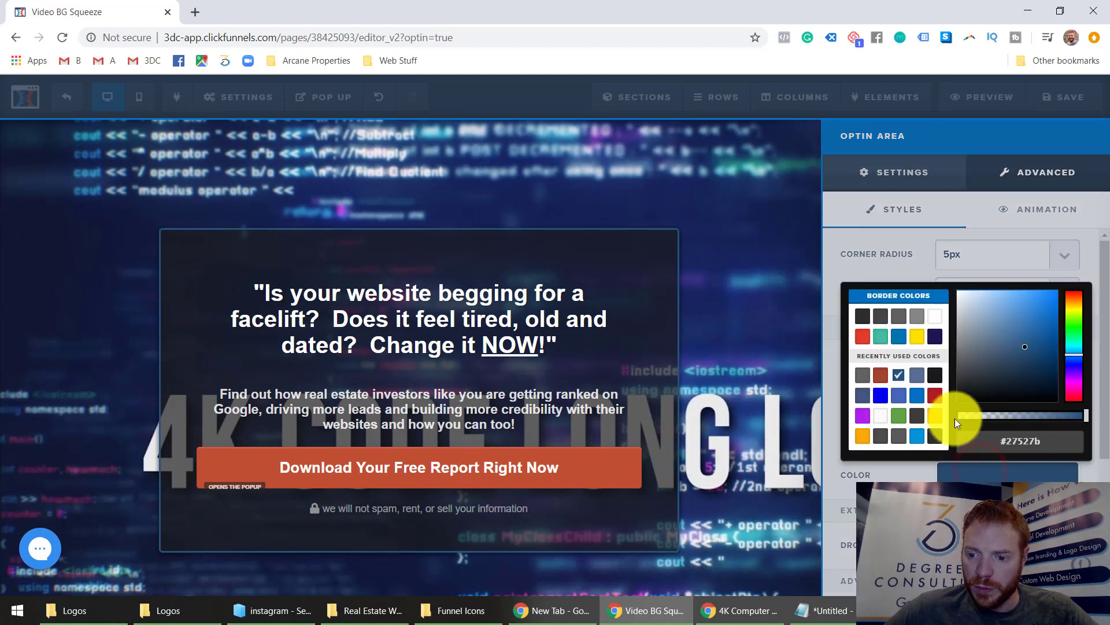
left_click(936, 395)
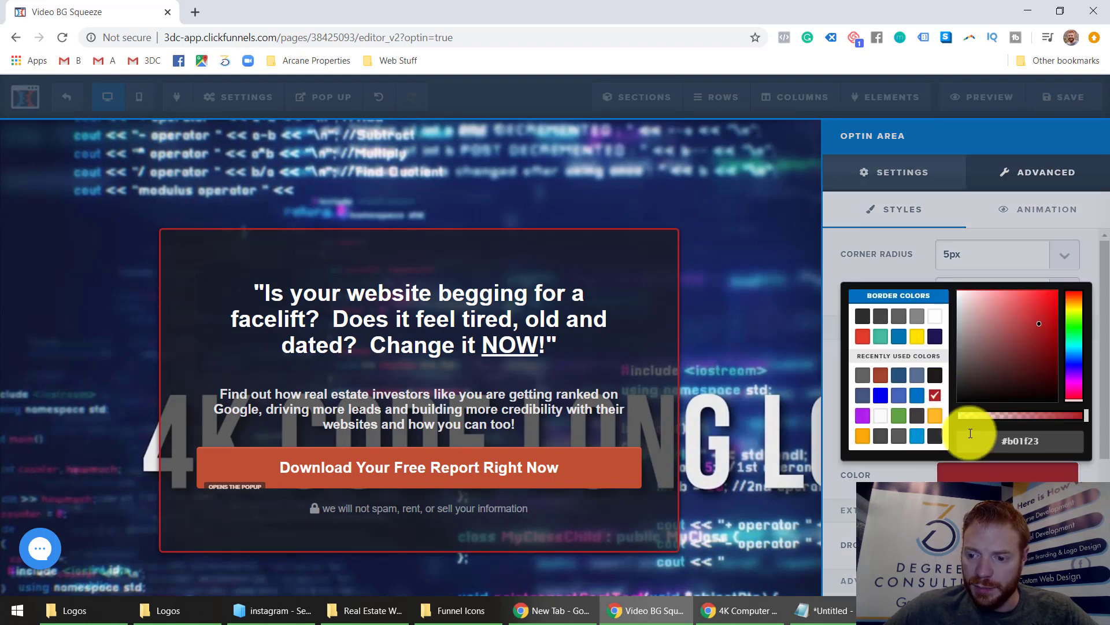
left_click(894, 474)
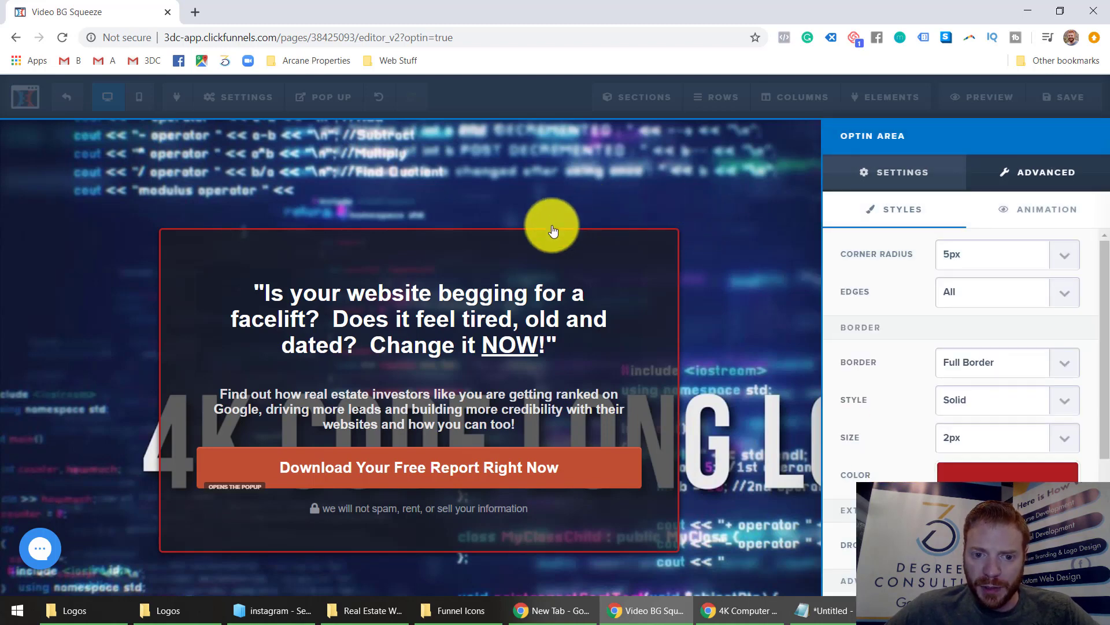
Lower the opt-in area's top margin to about 45 and close its settings.
left_click(913, 176)
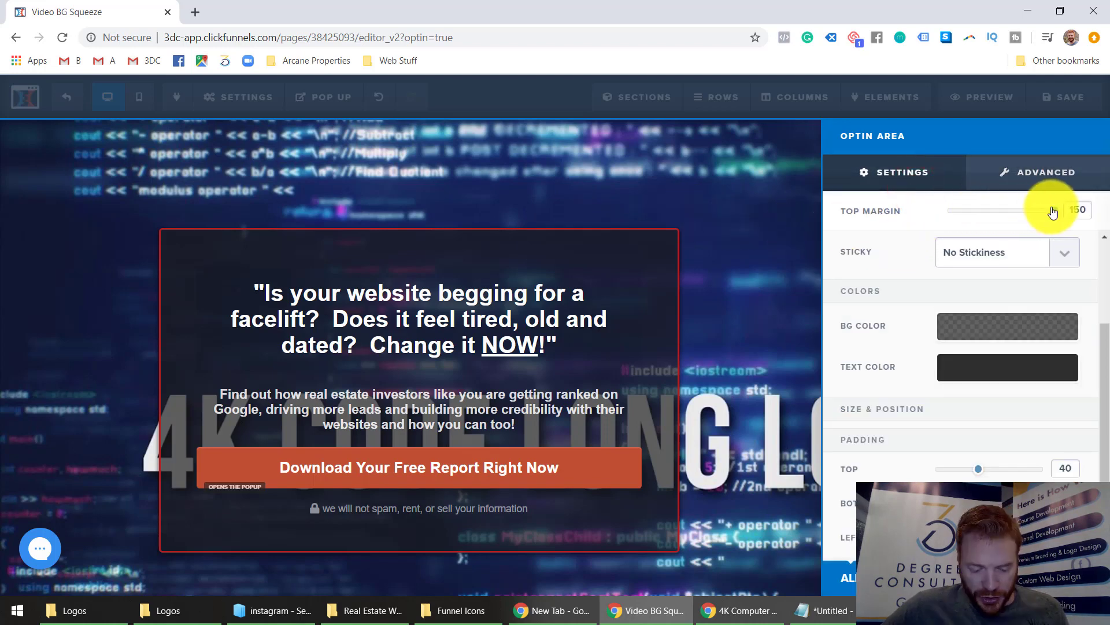
left_click_drag(1052, 212, 997, 218)
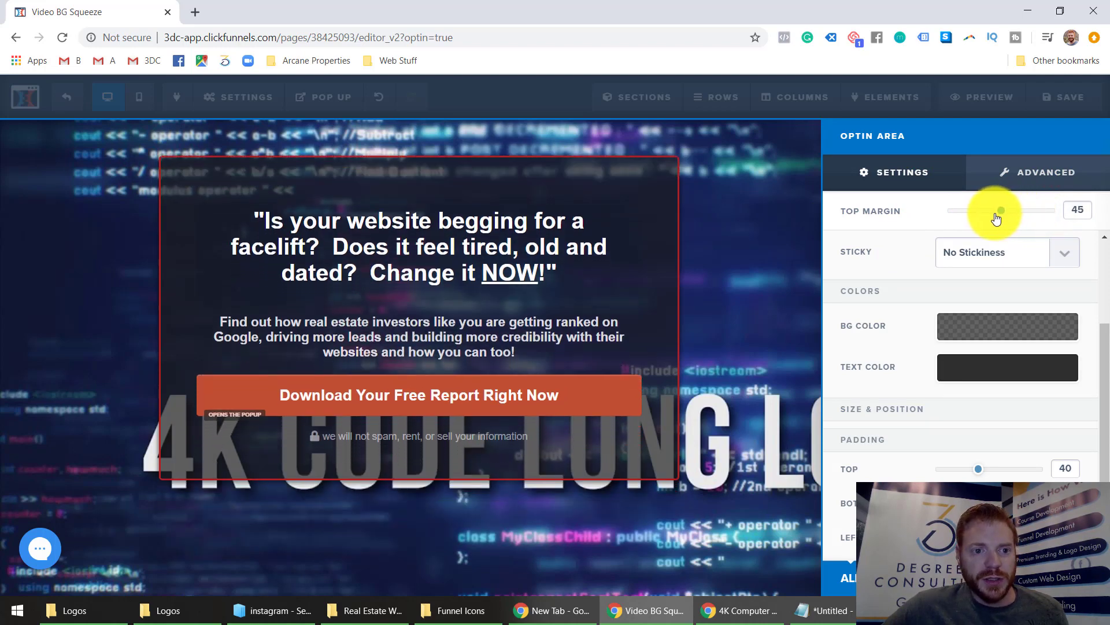
left_click(707, 280)
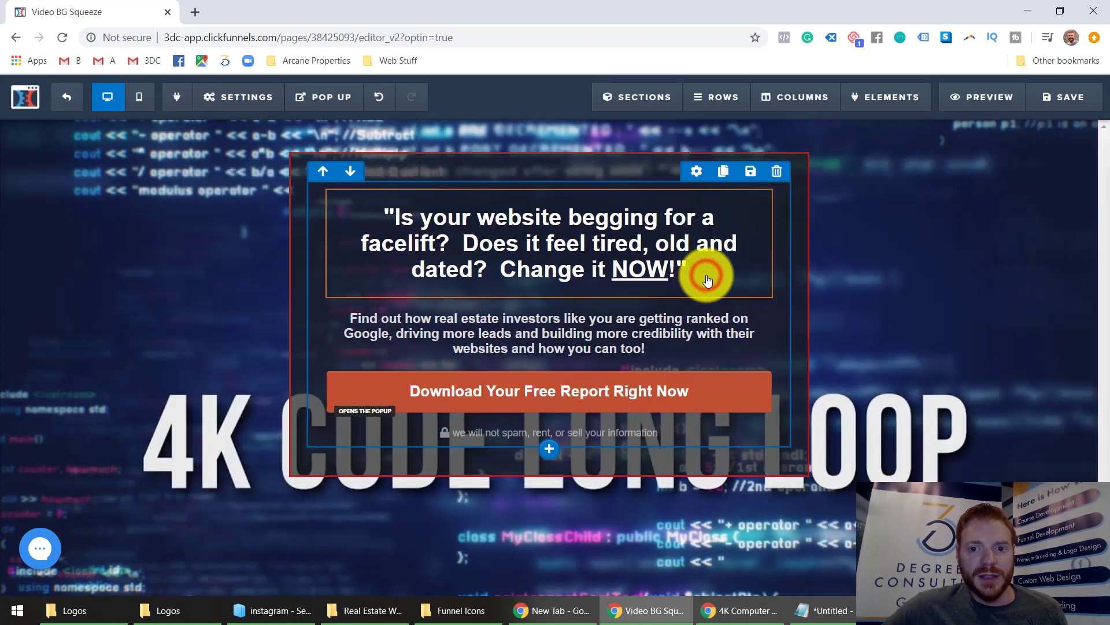
Switch the page to mobile view and set the main headline's mobile font size to 23px.
left_click(142, 98)
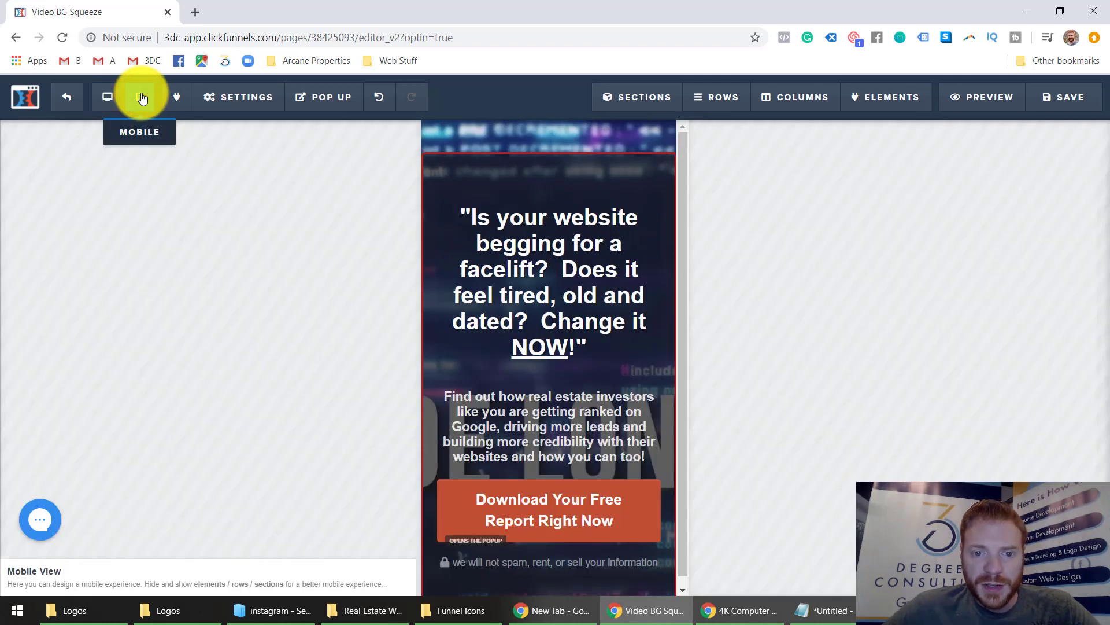
mouse_move(509, 347)
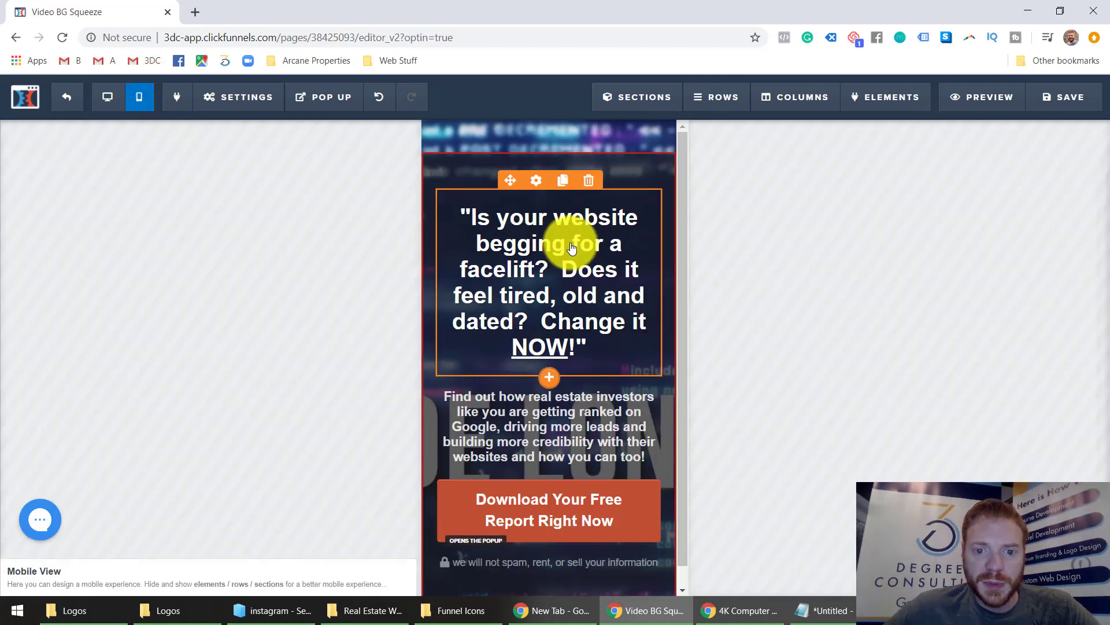
left_click(533, 254)
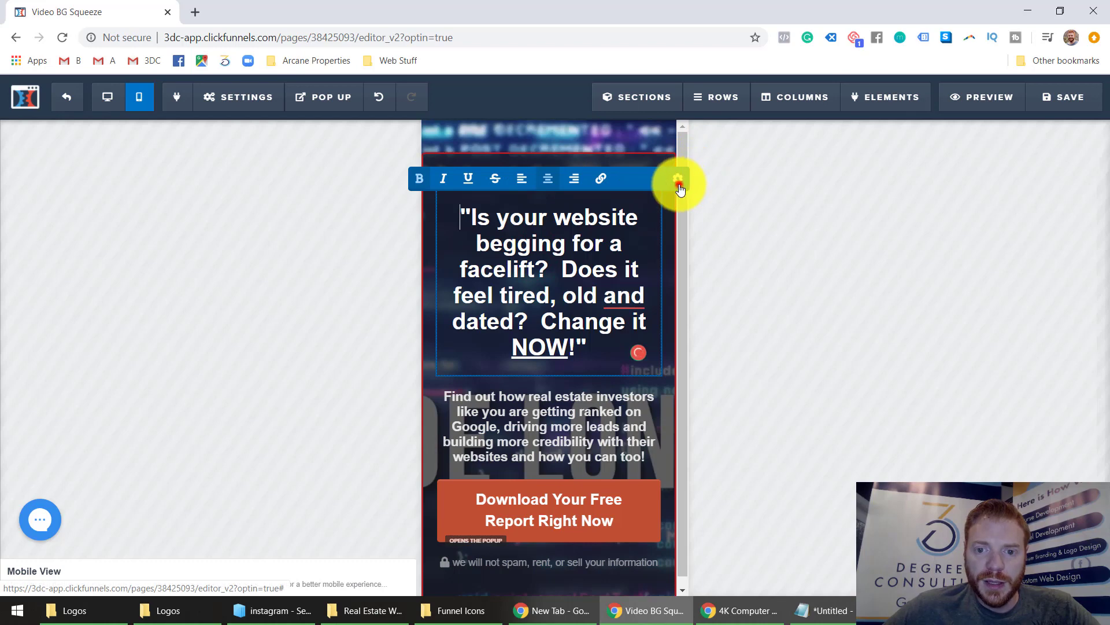
left_click(678, 184)
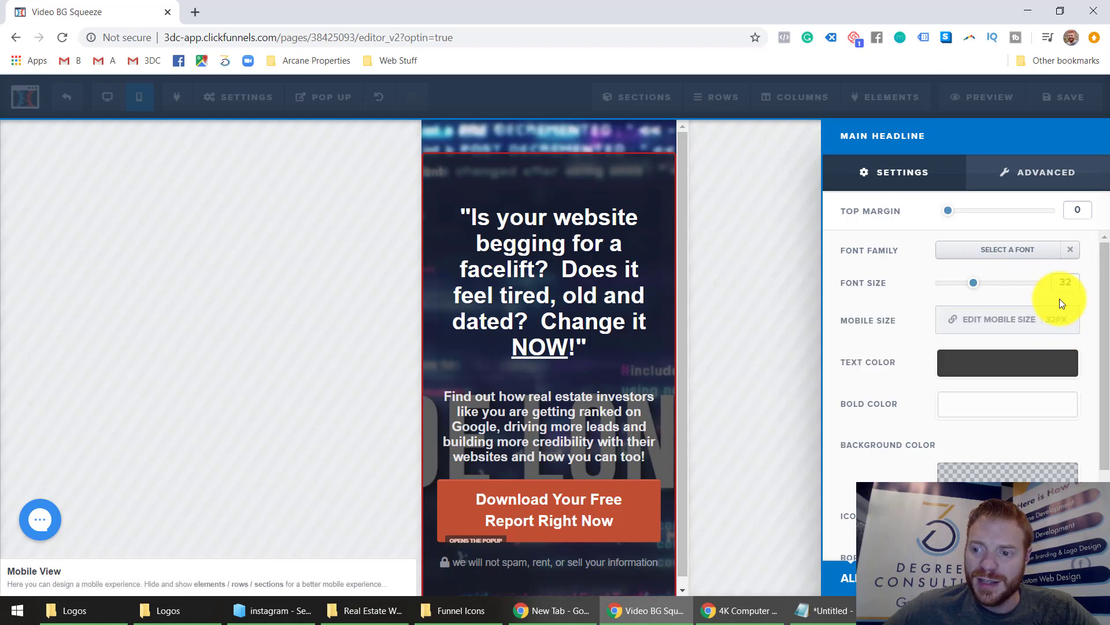
left_click(1060, 317)
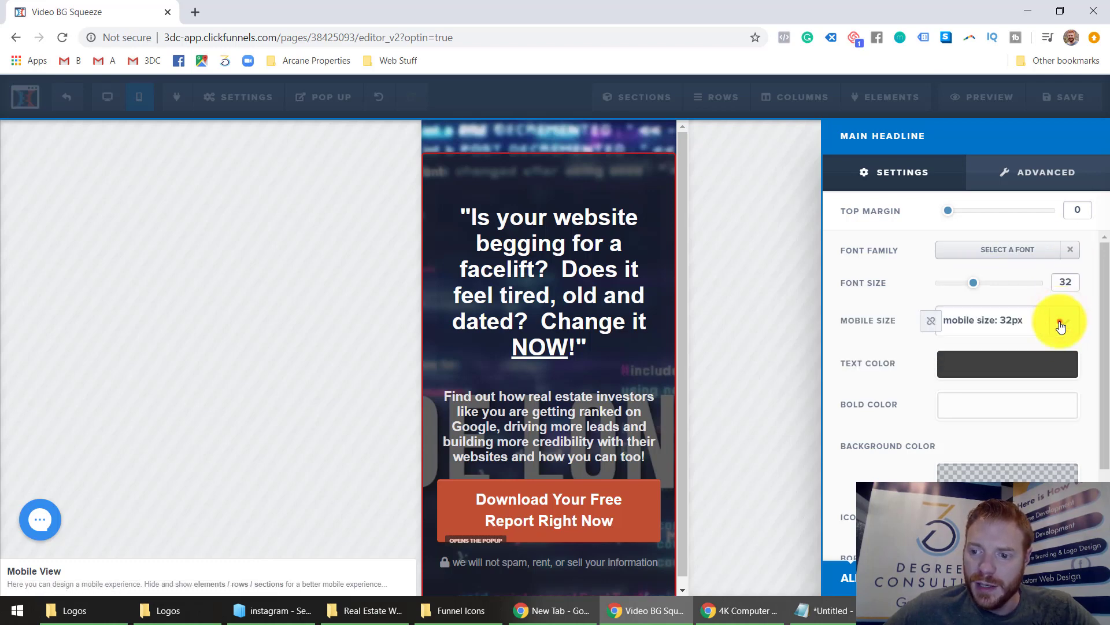
left_click(1063, 321)
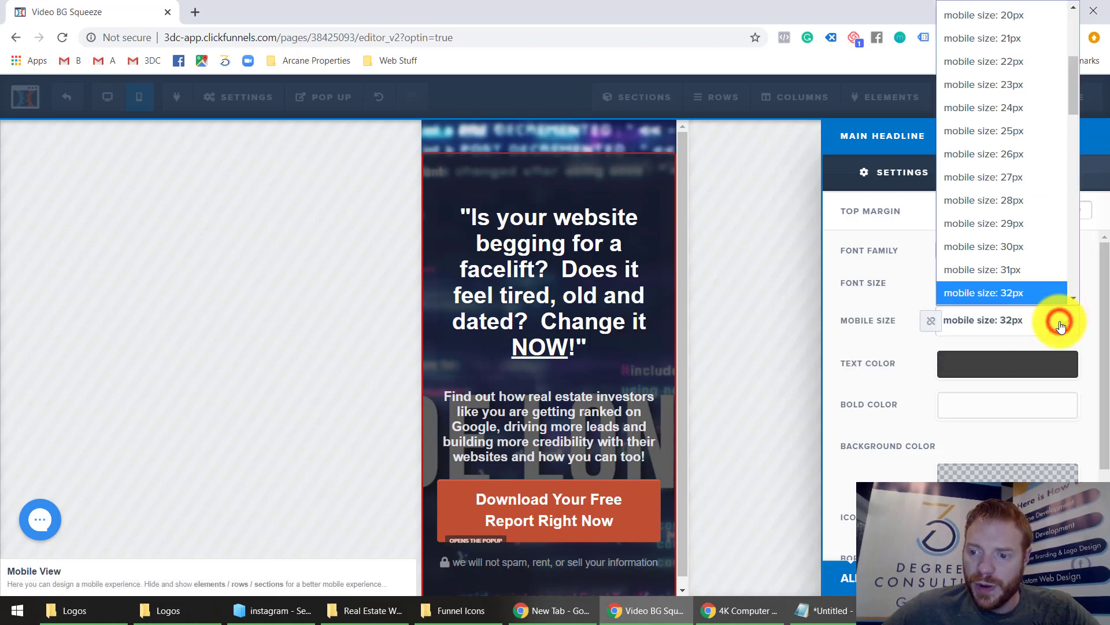
left_click(1015, 78)
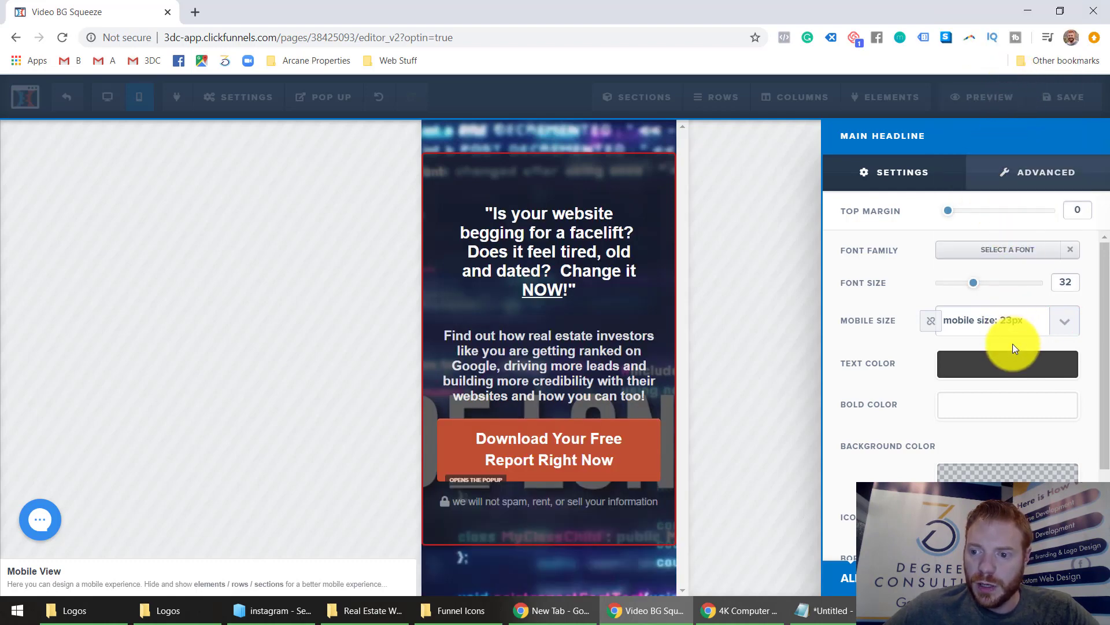
left_click(603, 369)
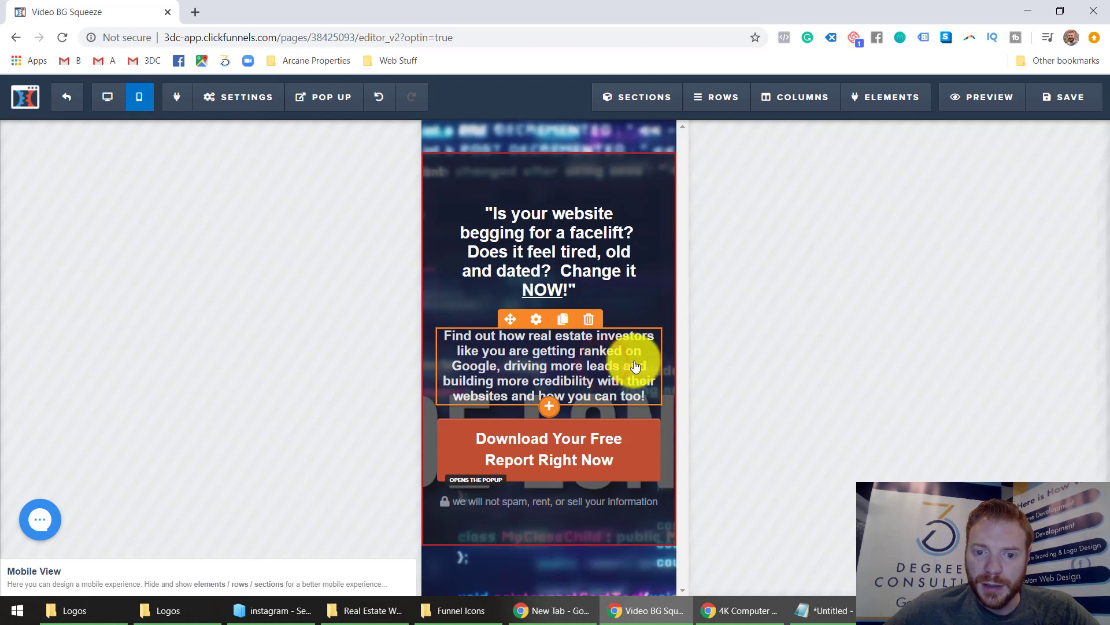
Set the subheadline's mobile font size to 15px and close its settings.
left_click(537, 320)
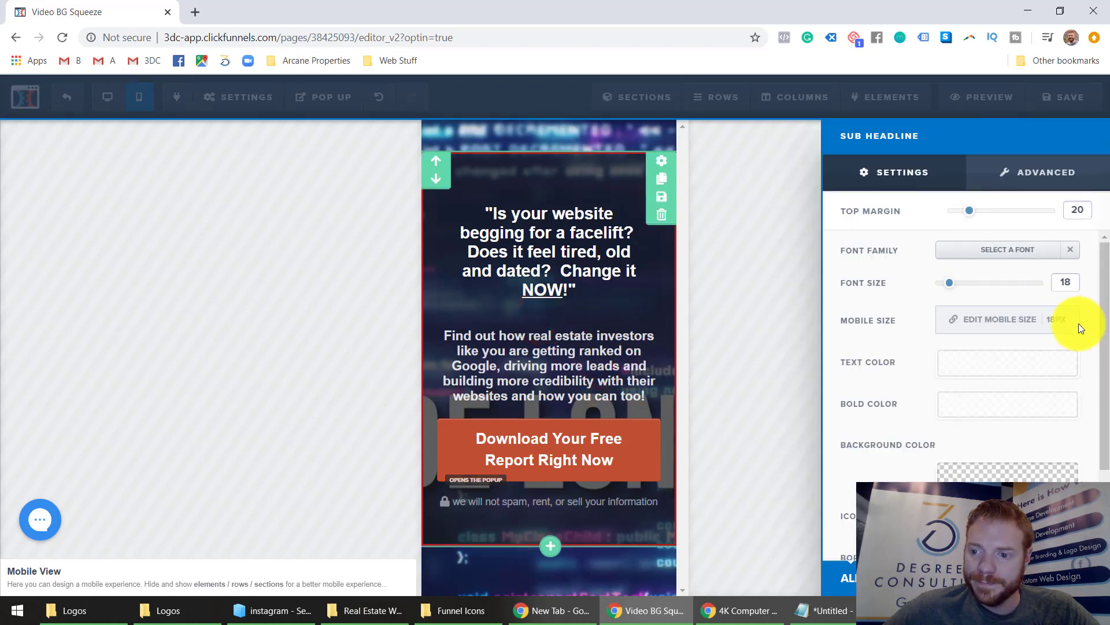
left_click(1062, 328)
left_click(1062, 327)
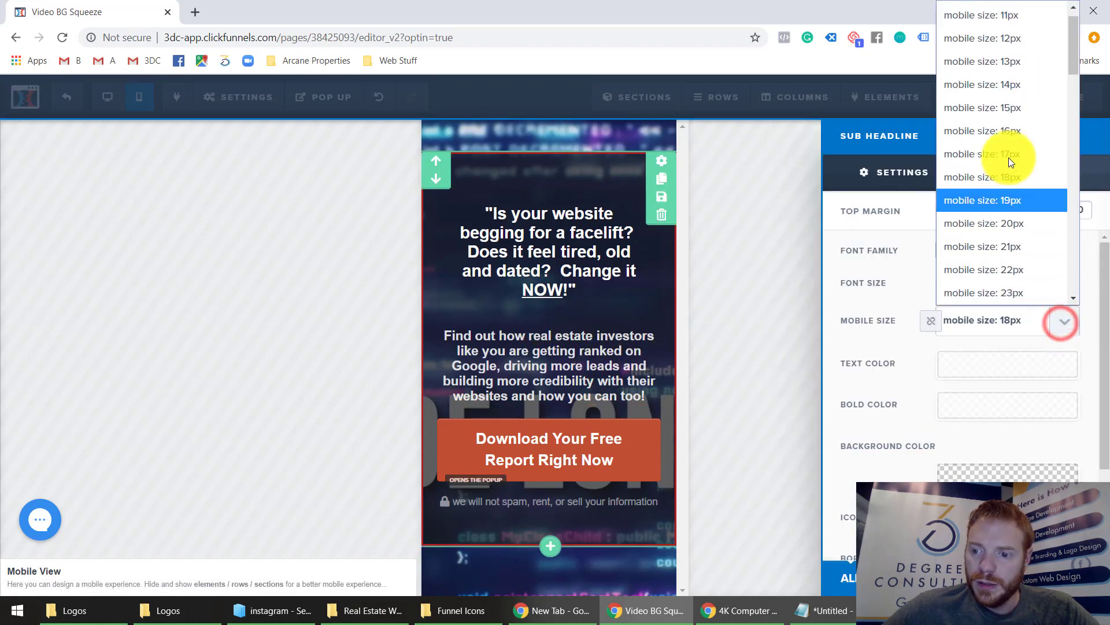
left_click(1017, 129)
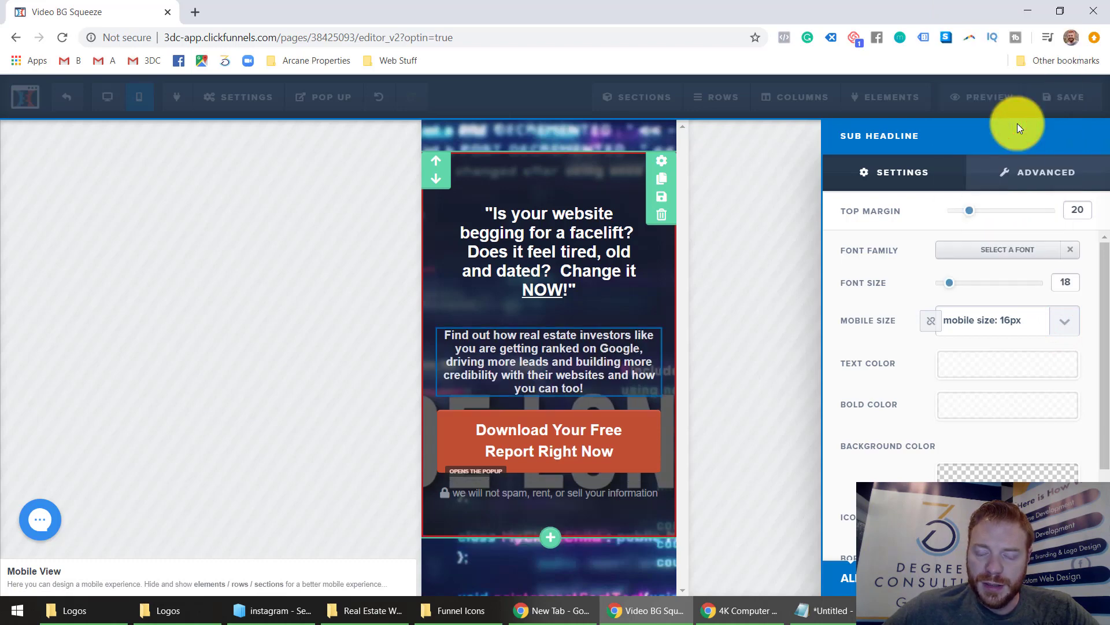
left_click(1064, 327)
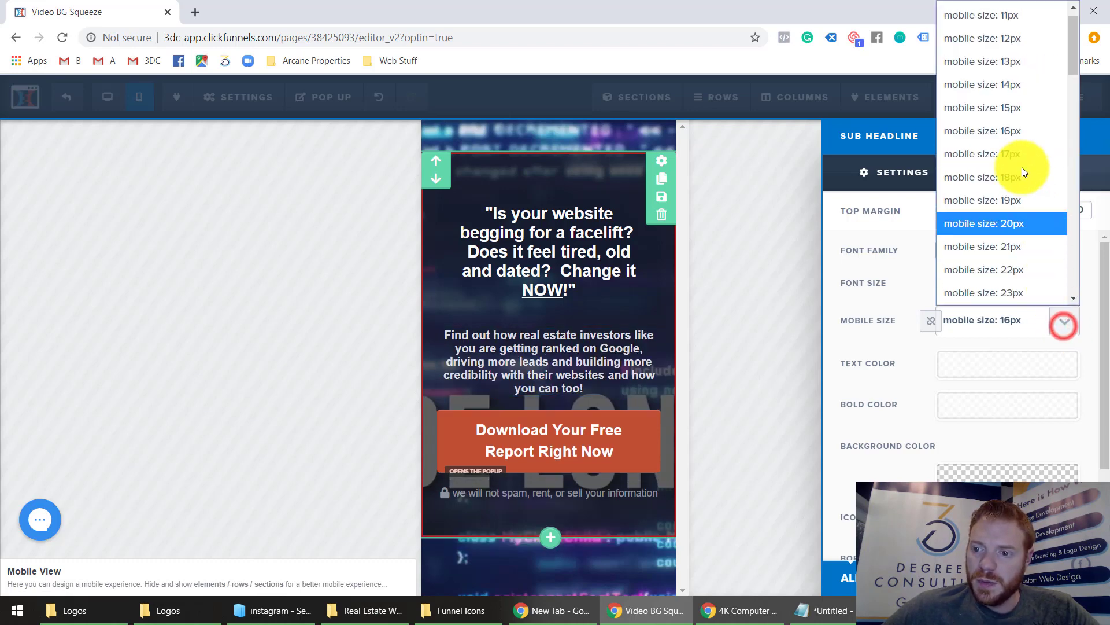
left_click(1015, 116)
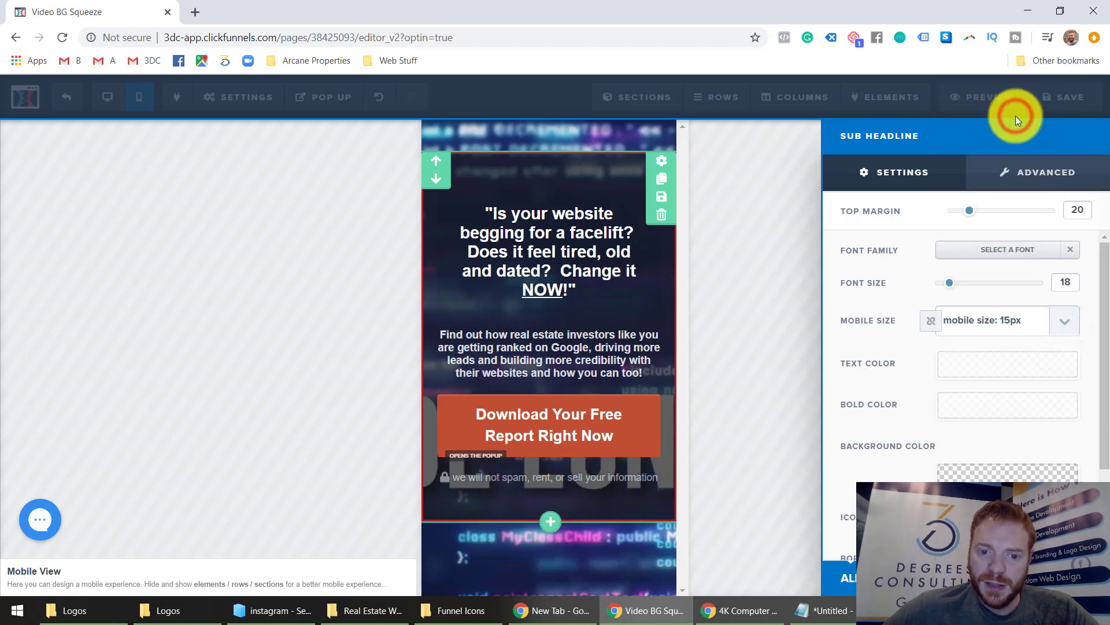
left_click(572, 308)
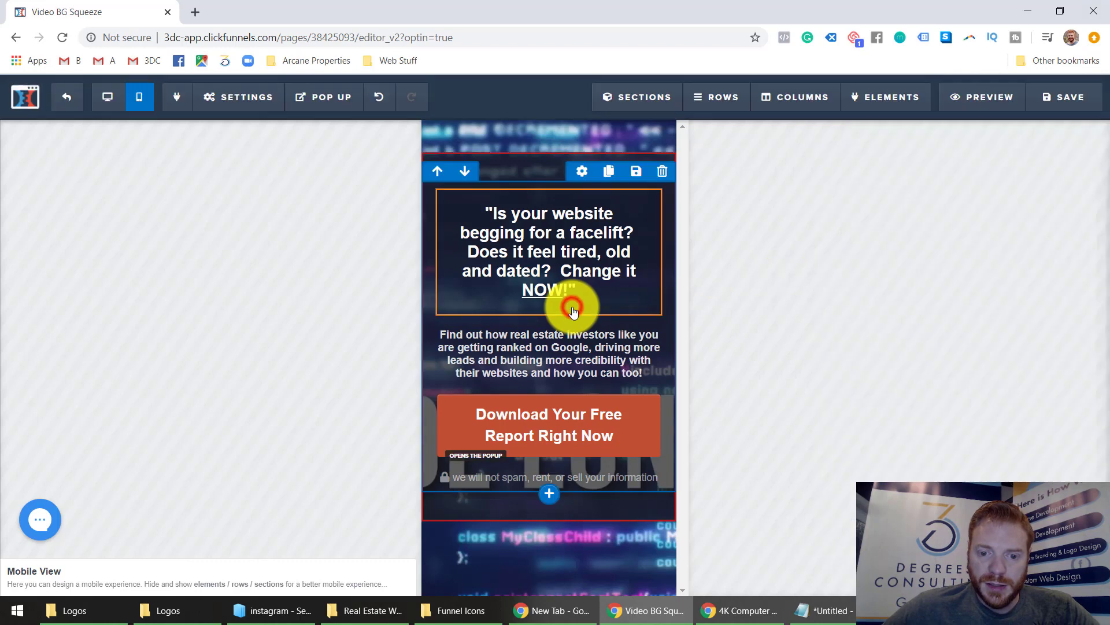
Open the color picker for the "Download Your Free Report Right Now" button's background.
left_click(541, 448)
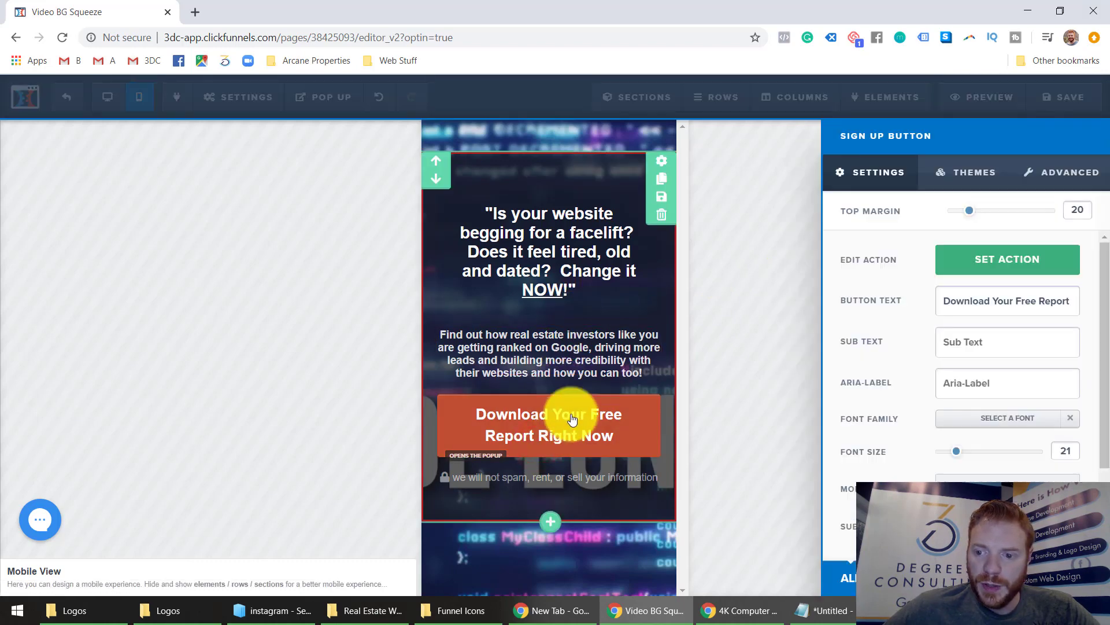
scroll(886, 405, "down", 2)
left_click(1006, 491)
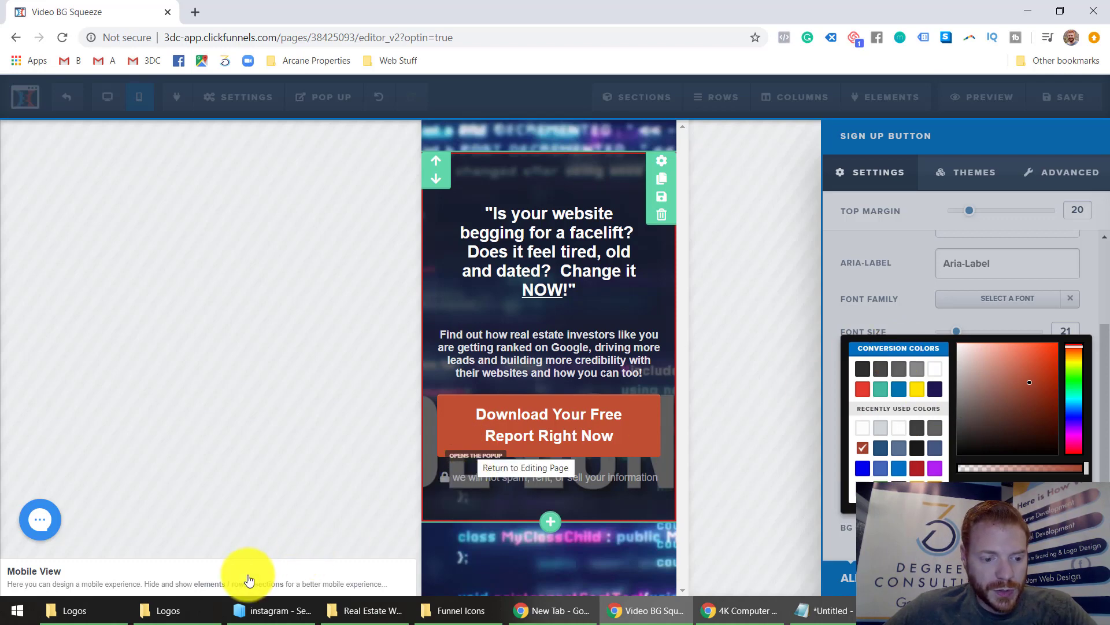
Open the TBM - Style Guide PDF from the Logos folder and copy the yellow brand color's hex code from the page 2 palette.
left_click(168, 611)
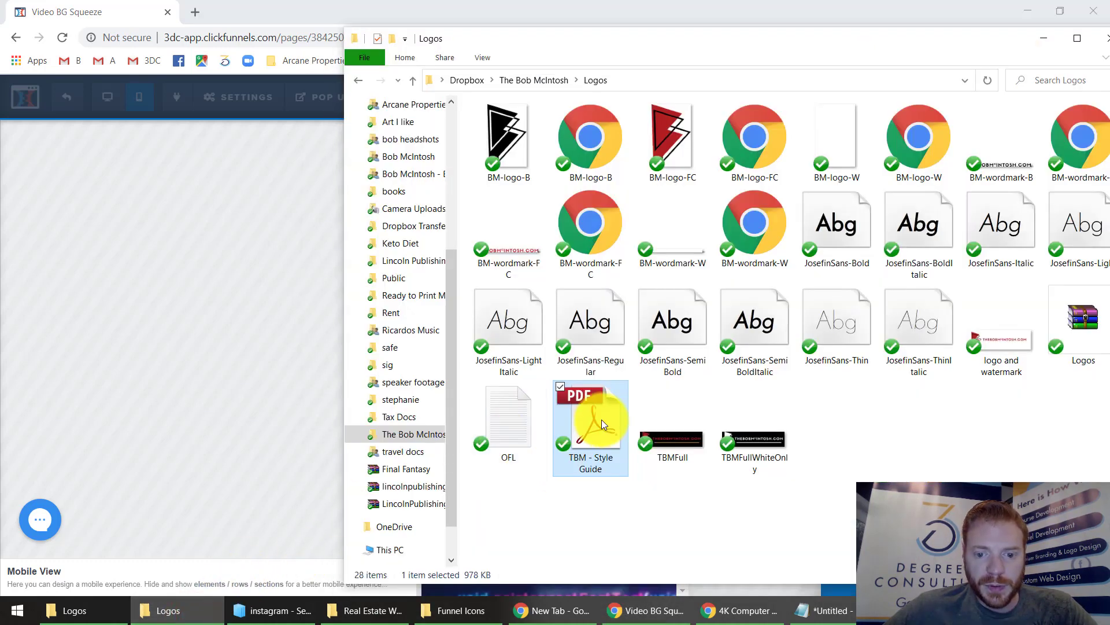
double_click(601, 419)
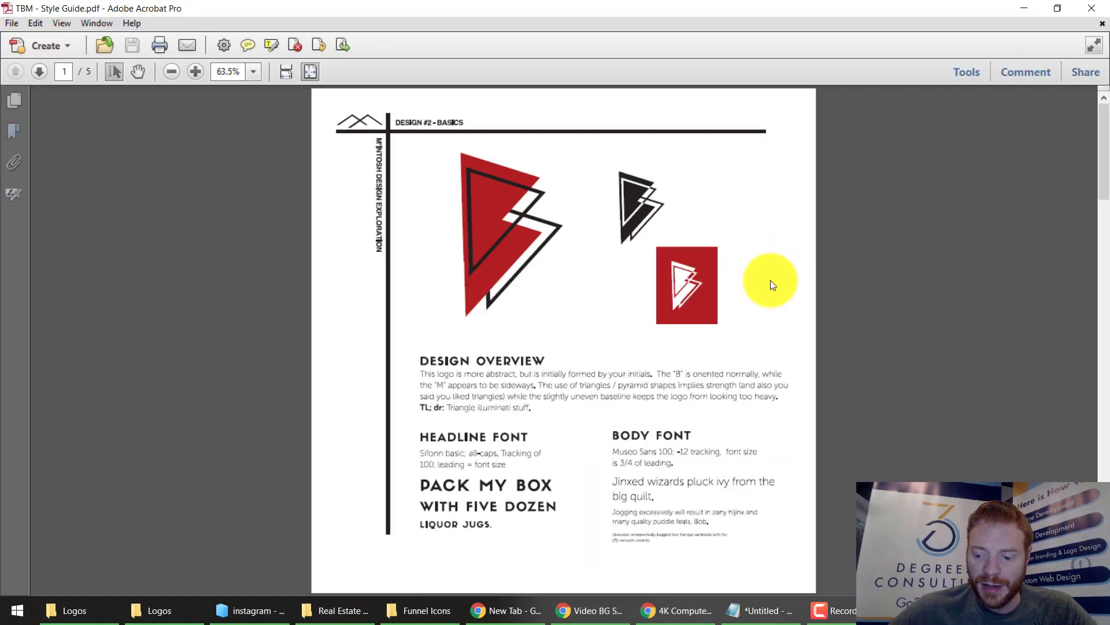
scroll(770, 285, "down", 2)
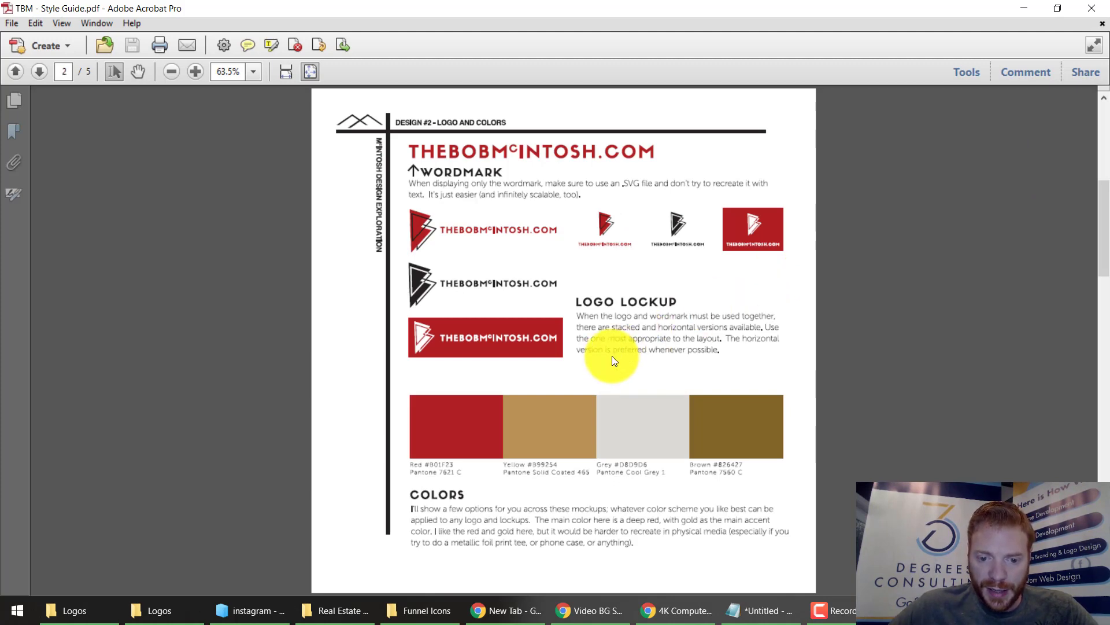
scroll(567, 452, "up", 2)
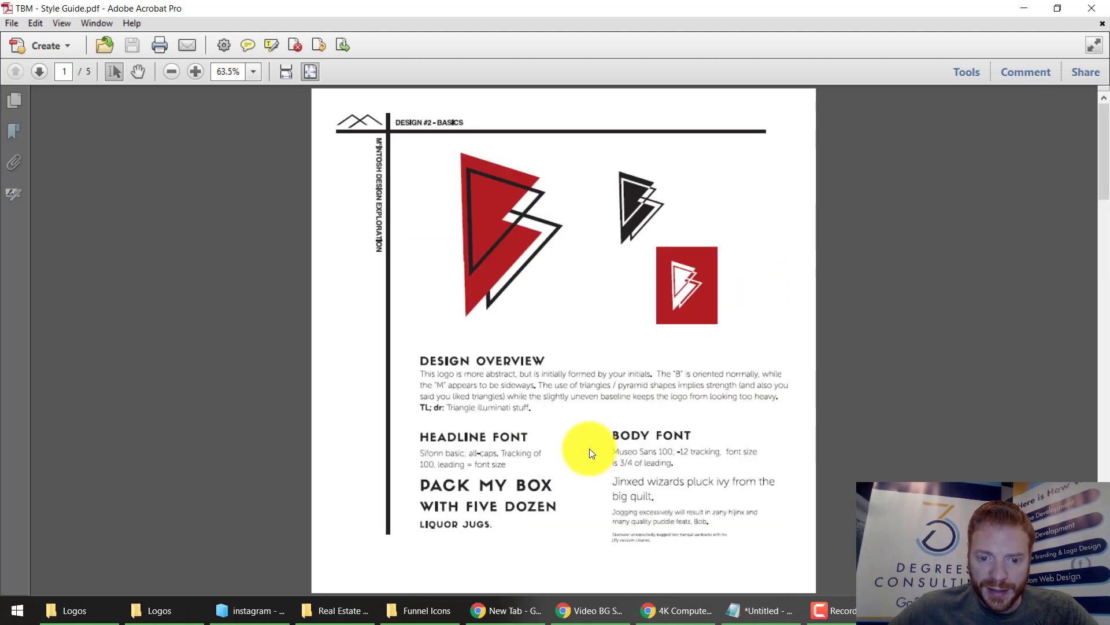
scroll(591, 452, "down", 2)
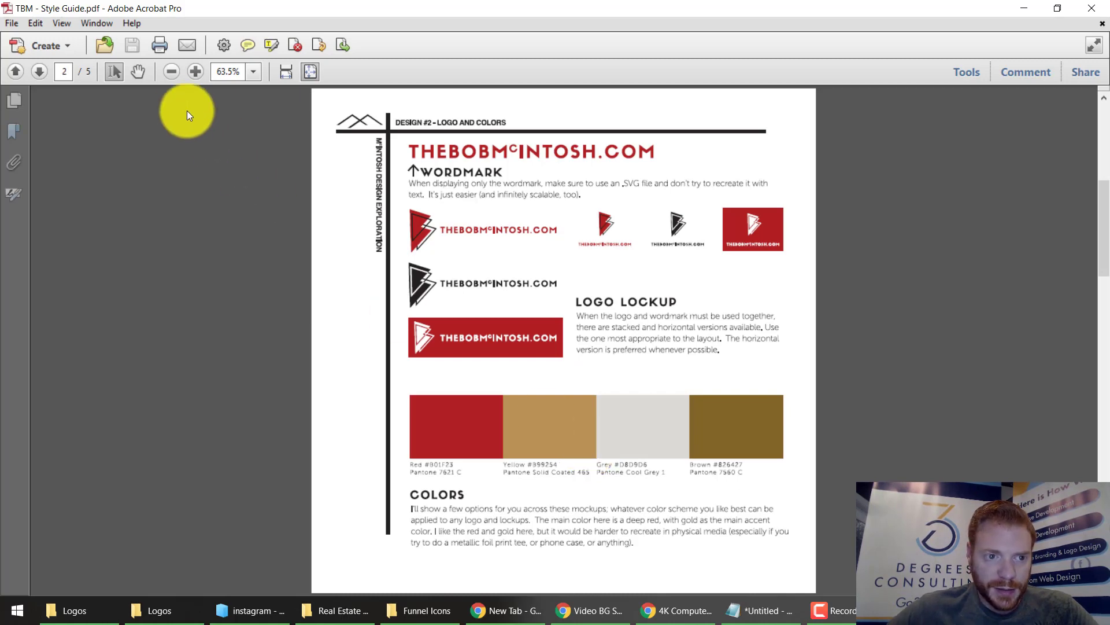
left_click(196, 71)
left_click(196, 72)
left_click(195, 71)
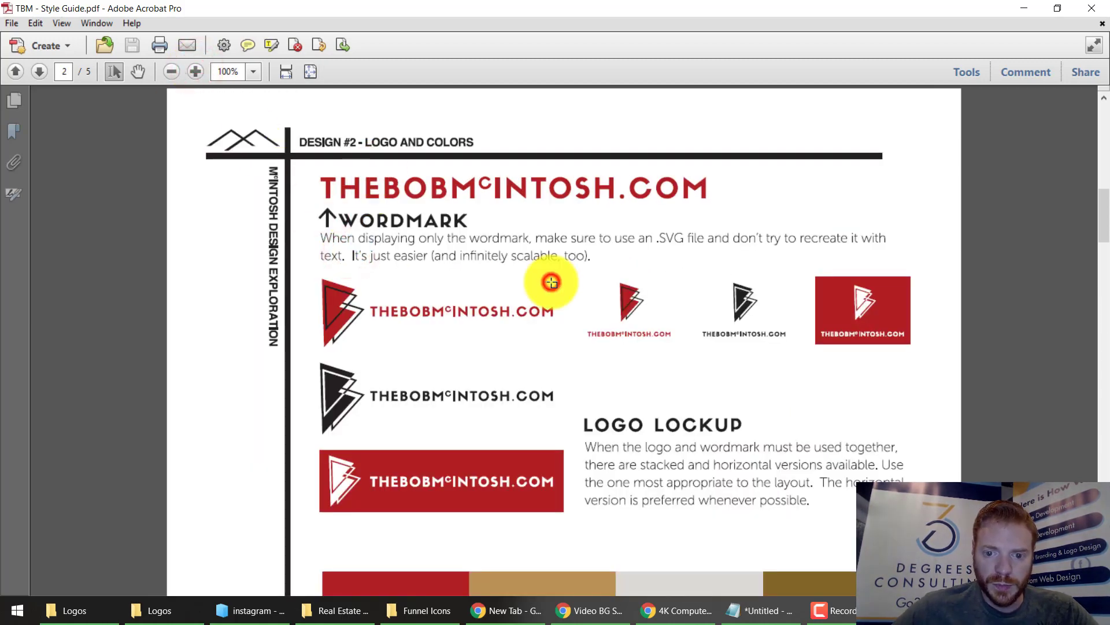
scroll(551, 283, "down", 4)
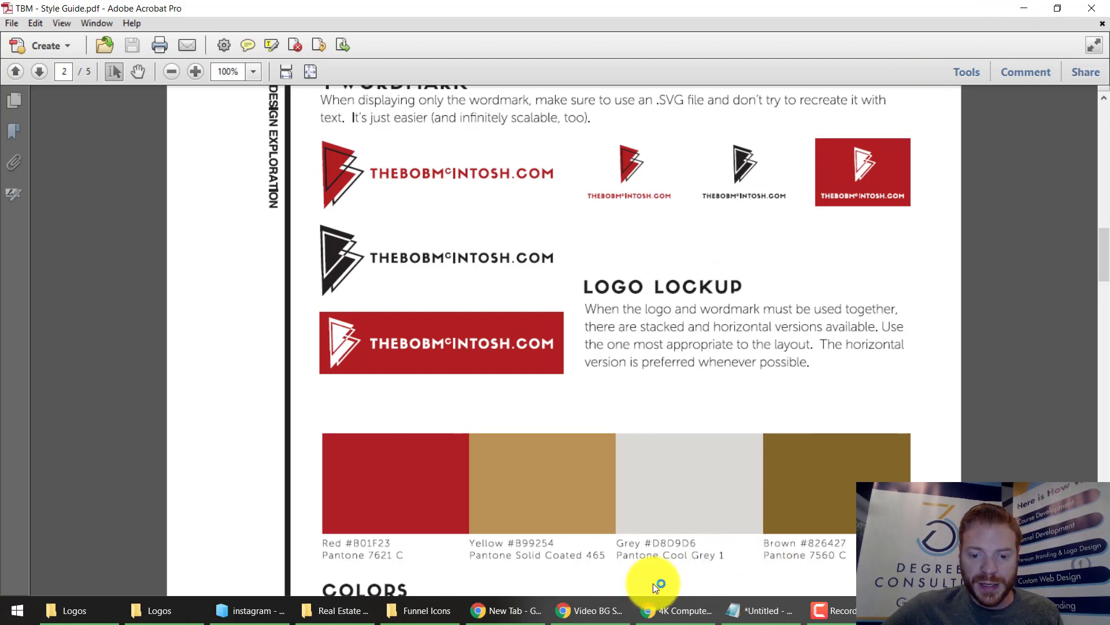
Return to the ClickFunnels page editor and set the download button's background color to the brand yellow #B99254.
left_click(594, 617)
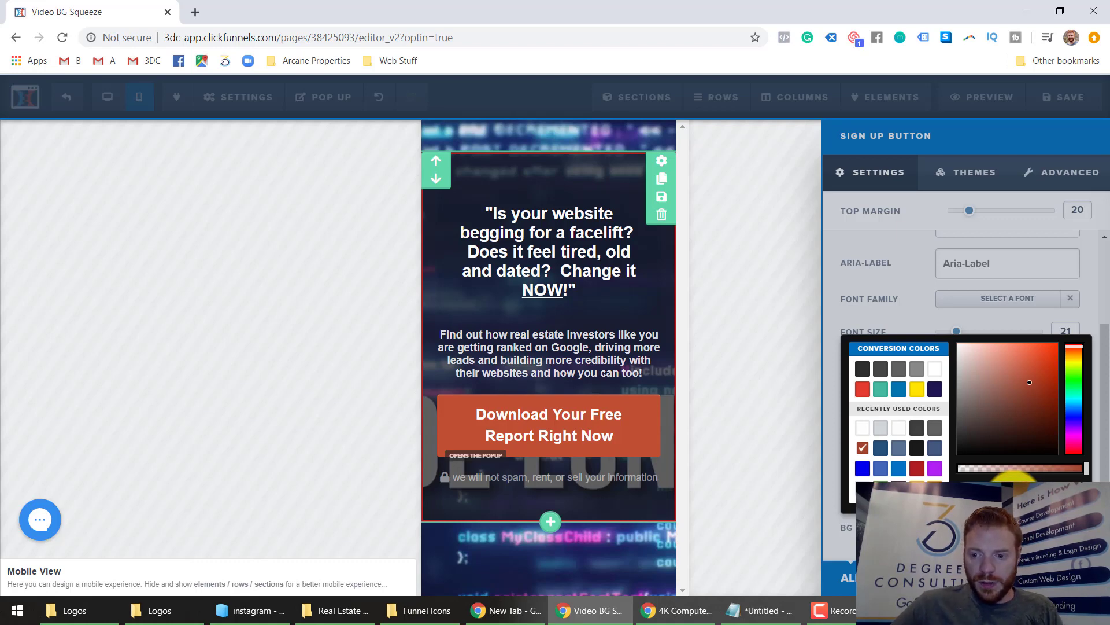
key("ctrl+v")
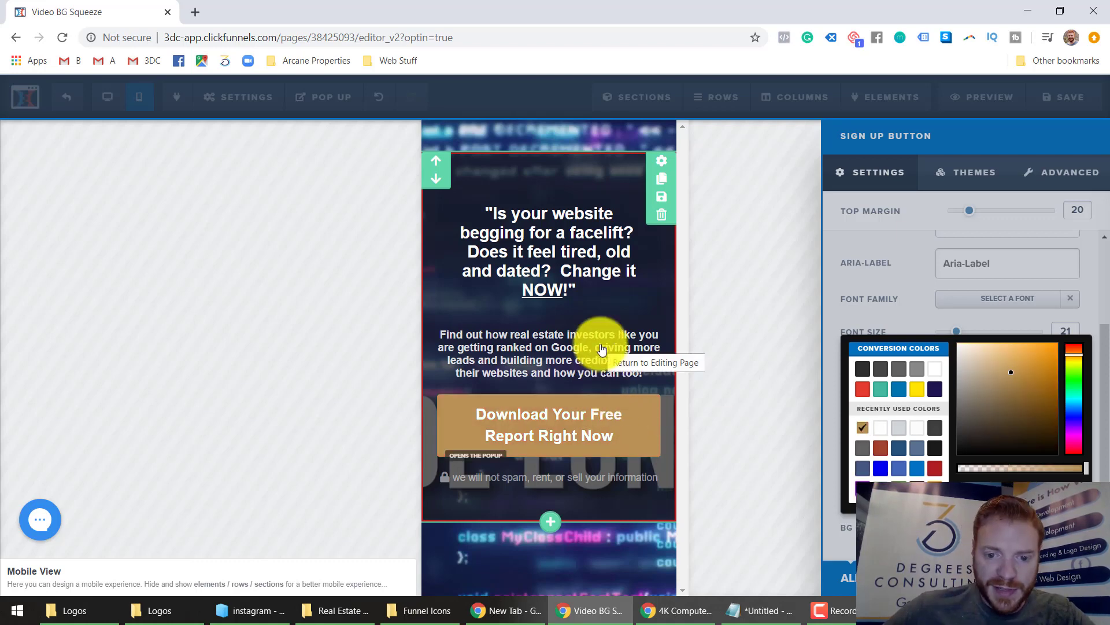
Change the download button's text to "Learn How Right Now!" and close its settings.
left_click(580, 363)
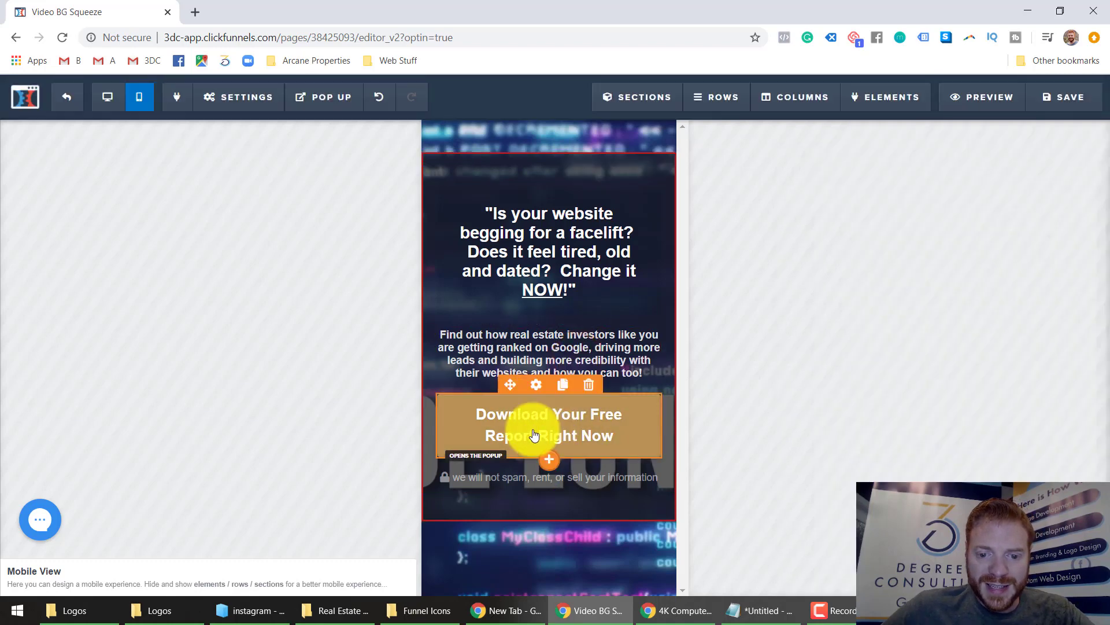
left_click(537, 433)
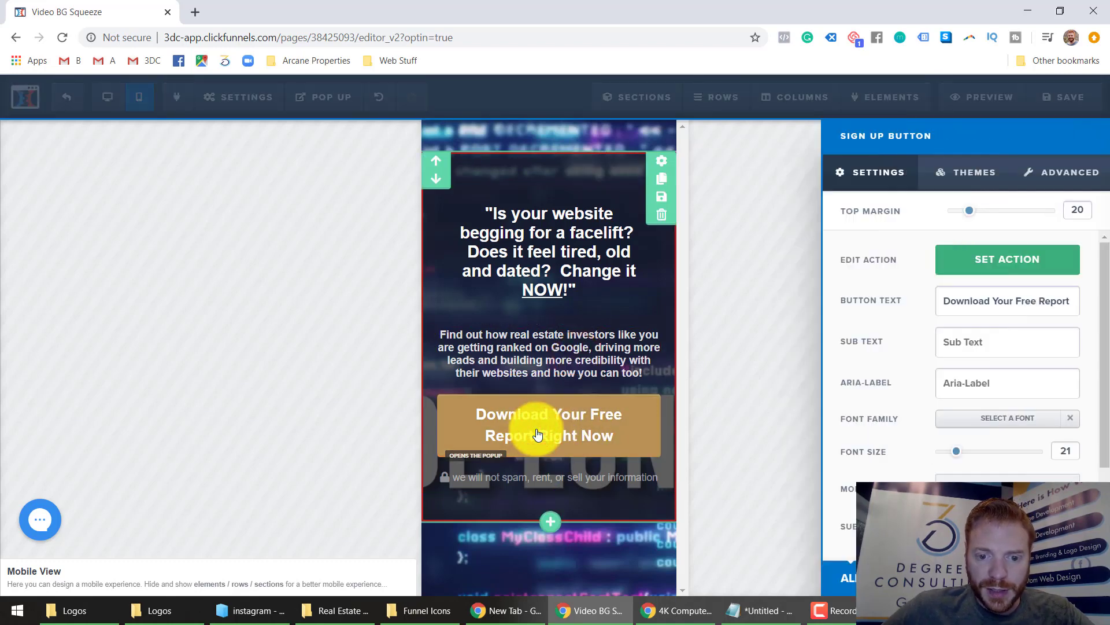
left_click(1042, 301)
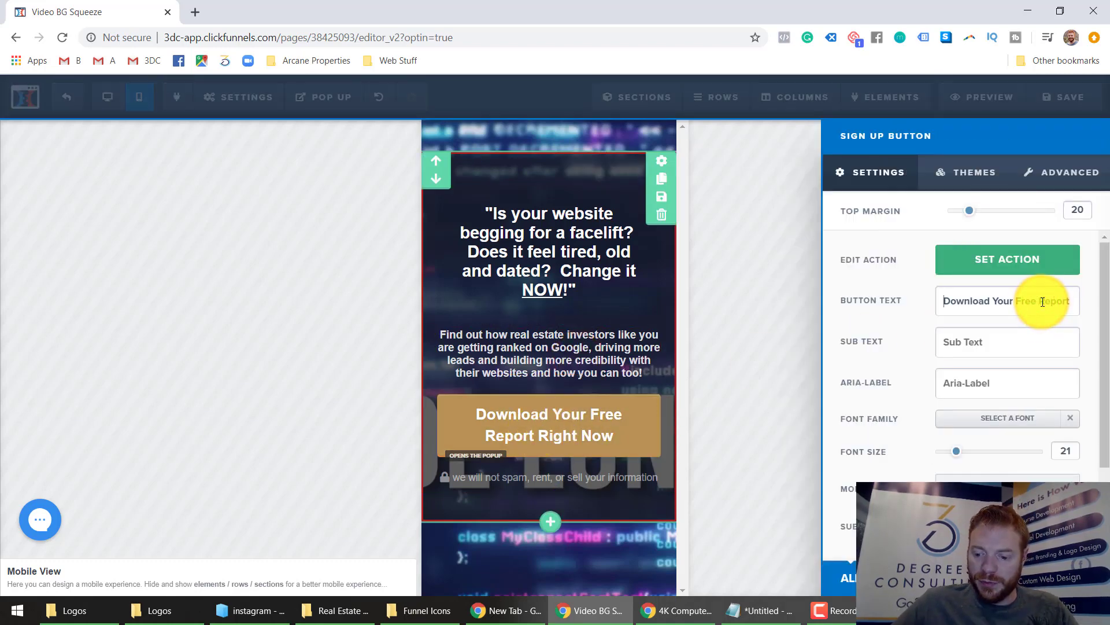
key("ctrl+a")
key("BackSpace")
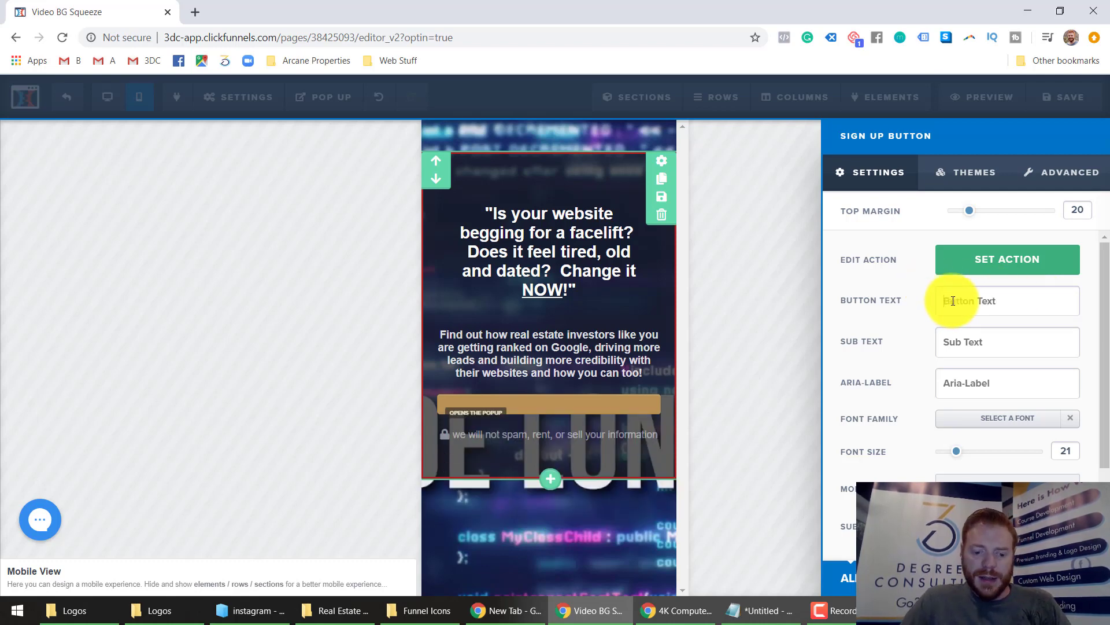
type("Lear")
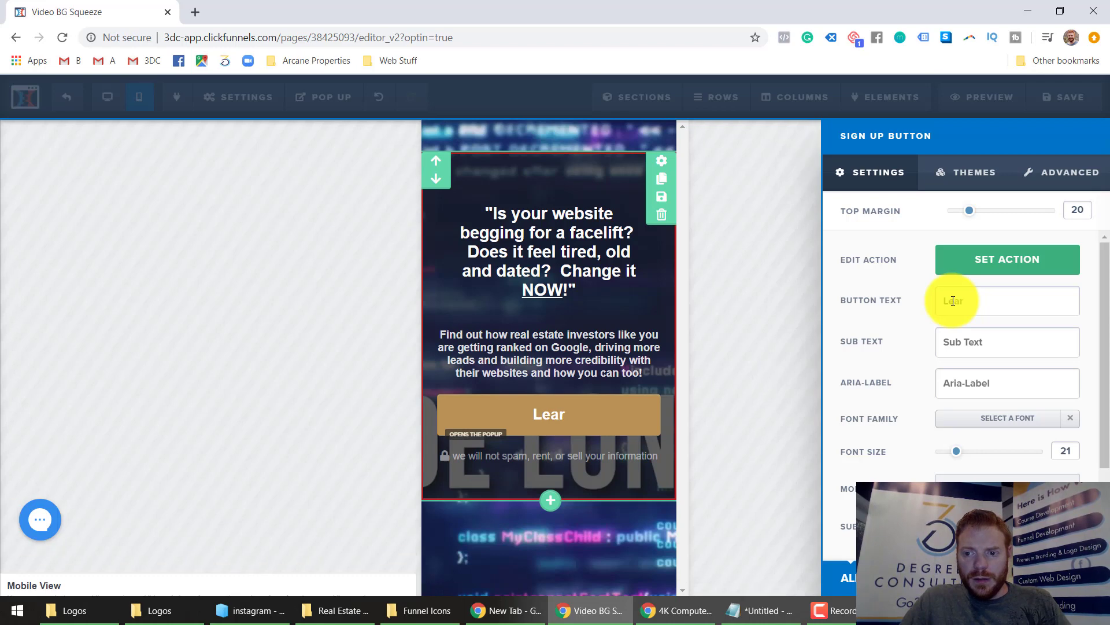
type("n How Right Now!")
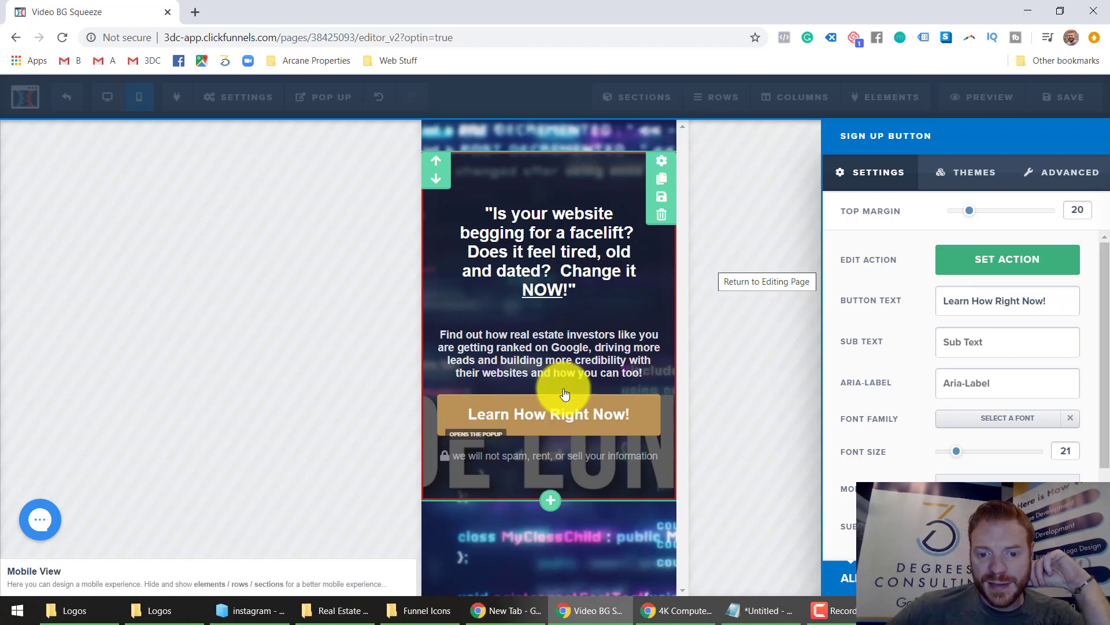
left_click(281, 201)
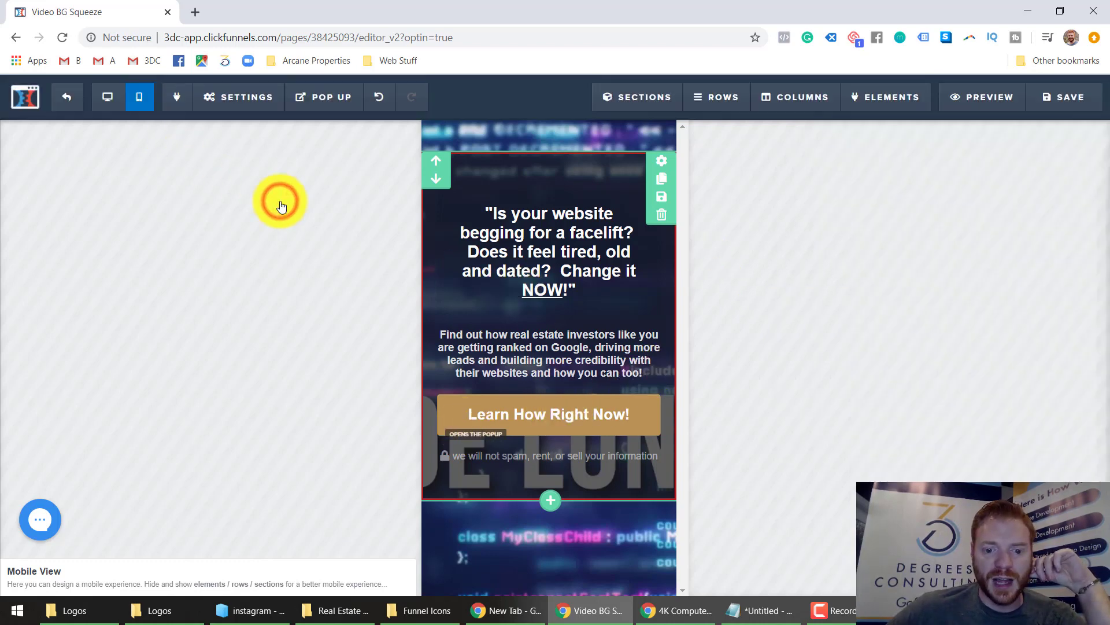
Switch the page to desktop view and check which action is assigned to the "Learn How Right Now!" button.
left_click(120, 102)
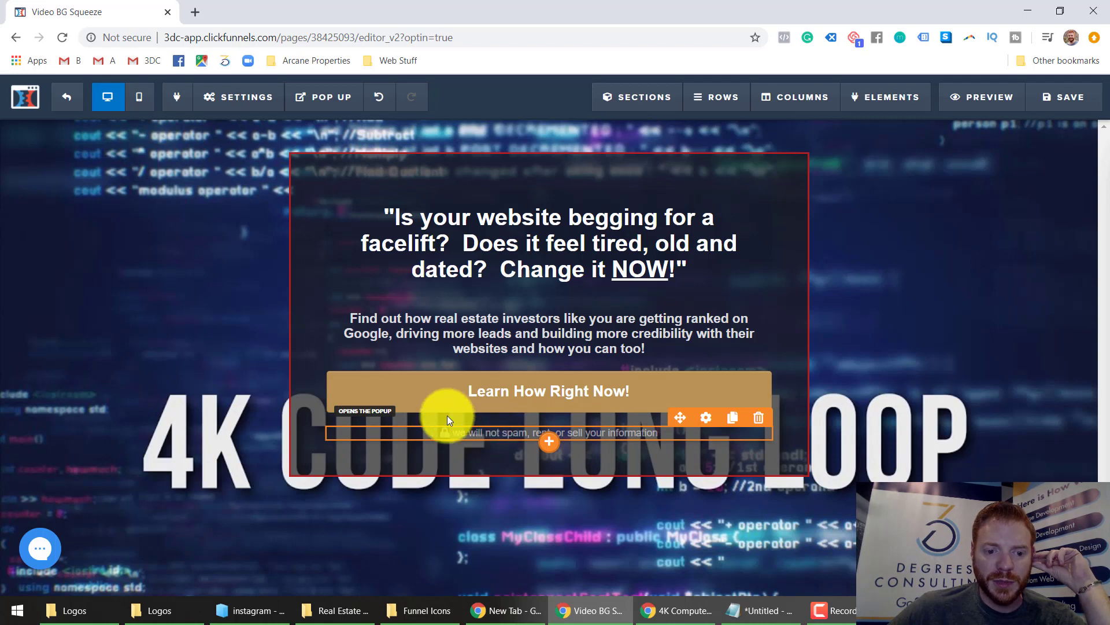
left_click(374, 414)
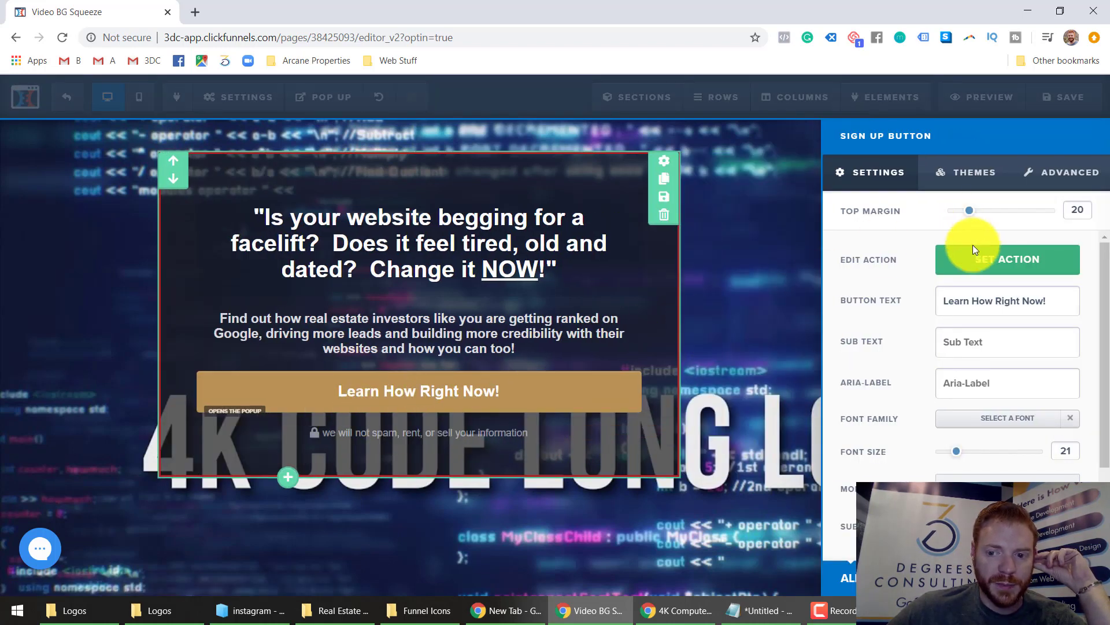
left_click(972, 249)
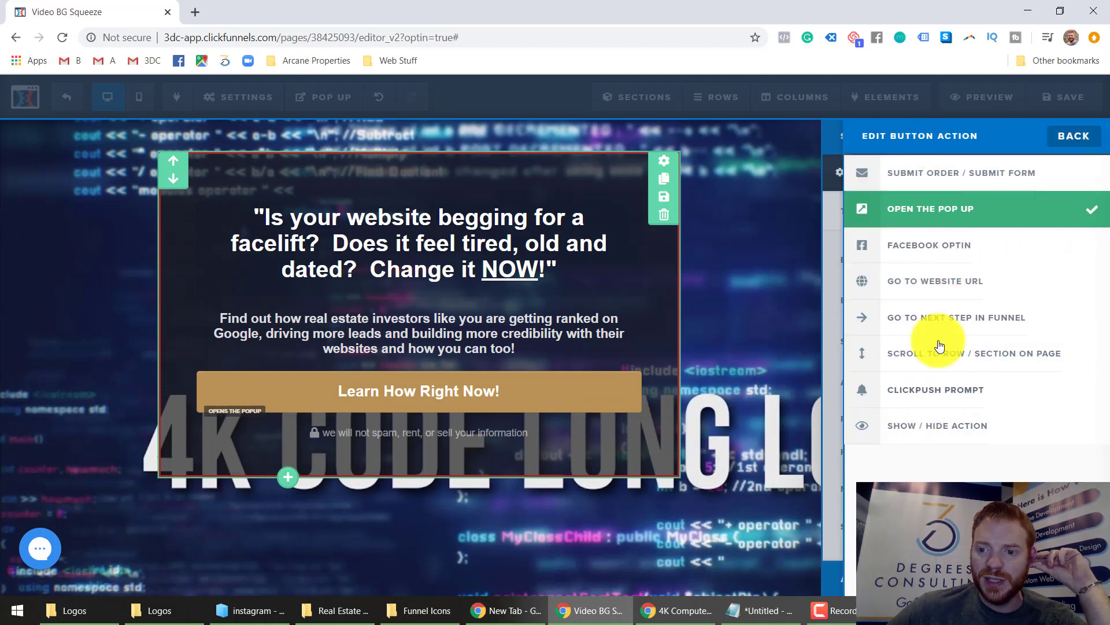
left_click(717, 318)
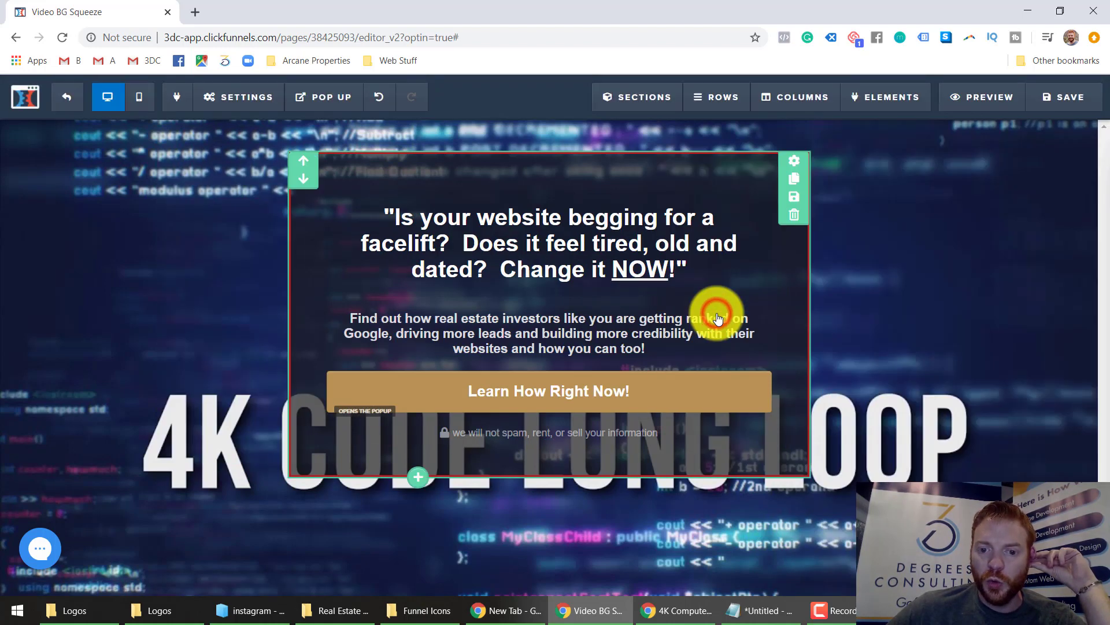
Show the page's opt-in pop-up to review its contents, and close it.
left_click(306, 99)
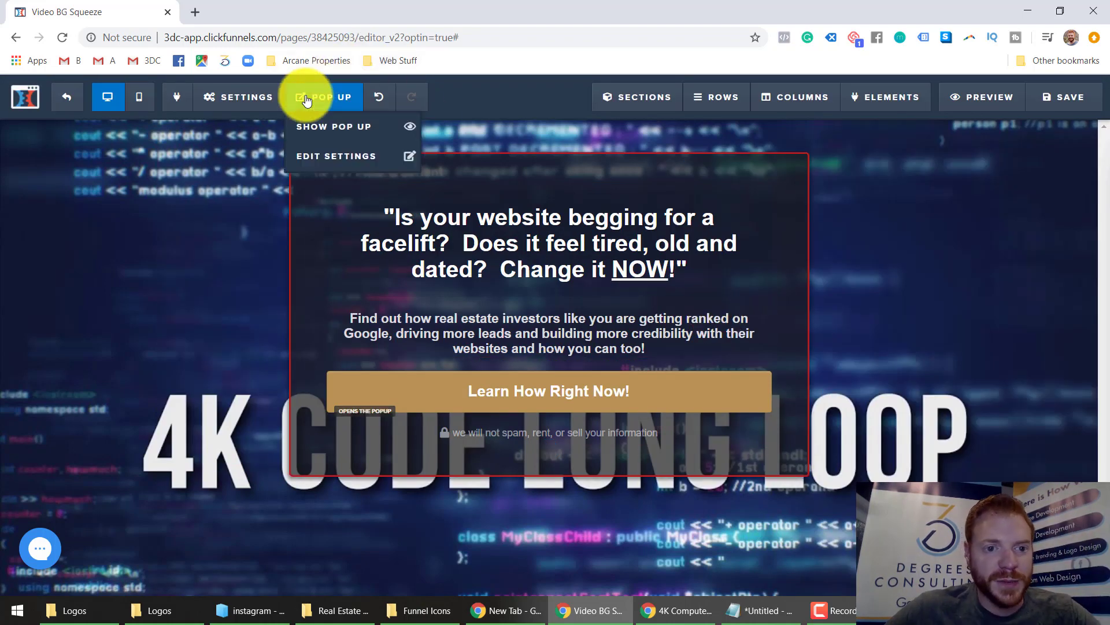
left_click(331, 131)
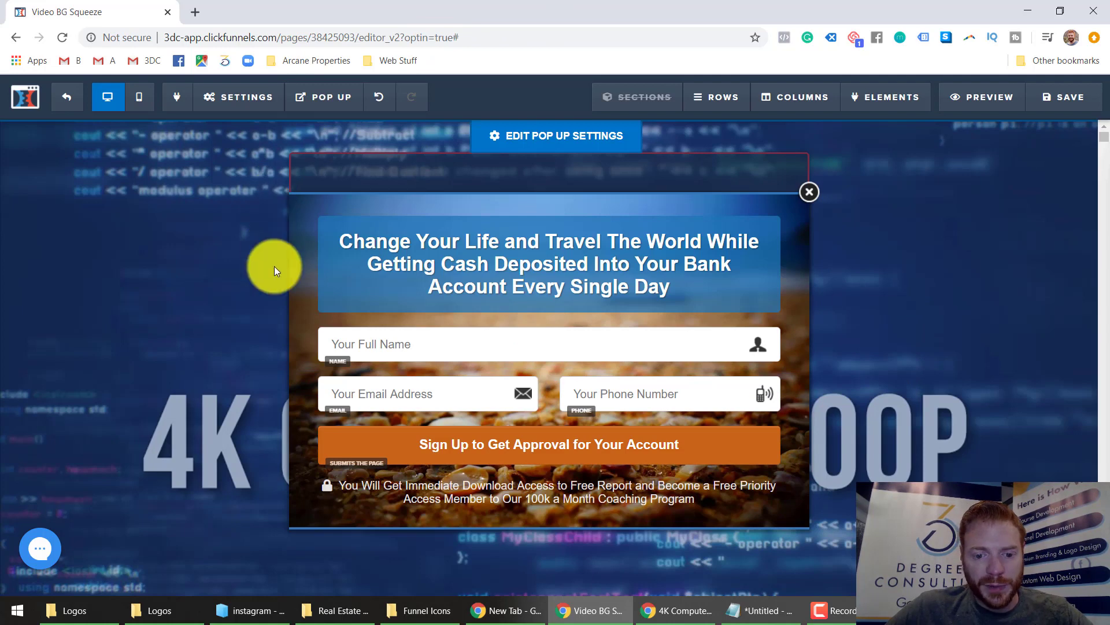
left_click(811, 197)
Remove the pop-up's background image URL and set its exit trigger to show when the user tries to exit.
mouse_move(323, 100)
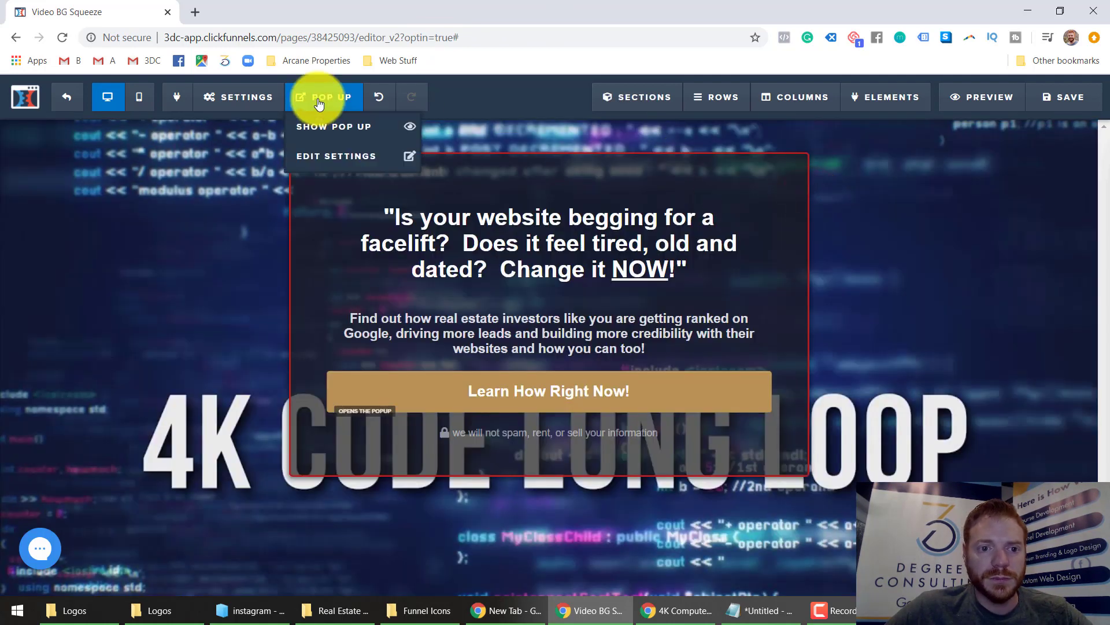
left_click(321, 156)
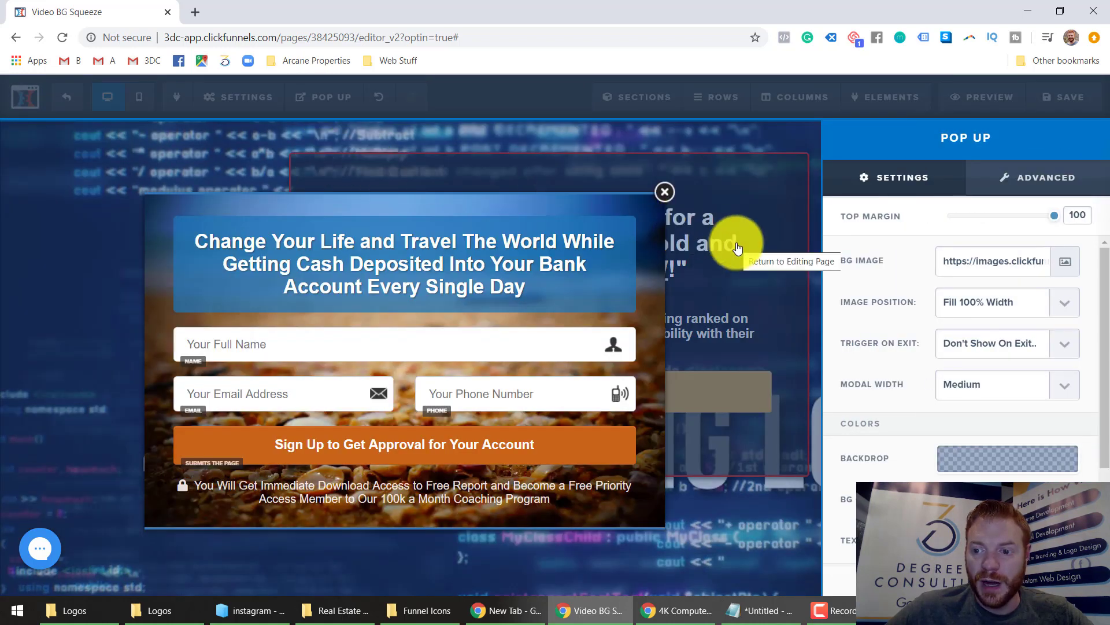
triple_click(1001, 259)
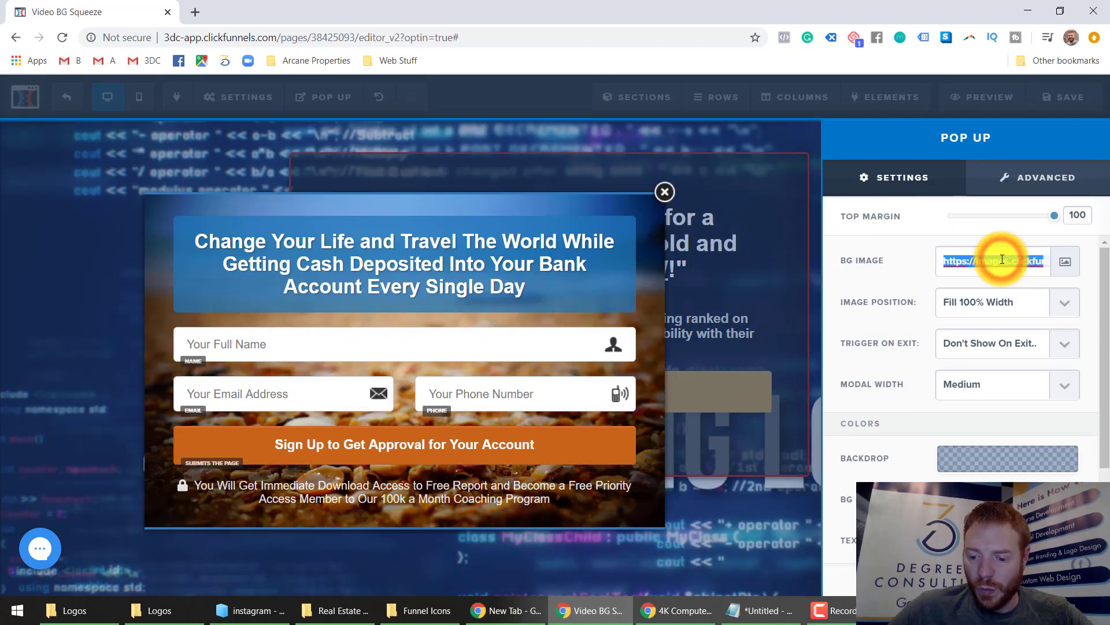
key("BackSpace")
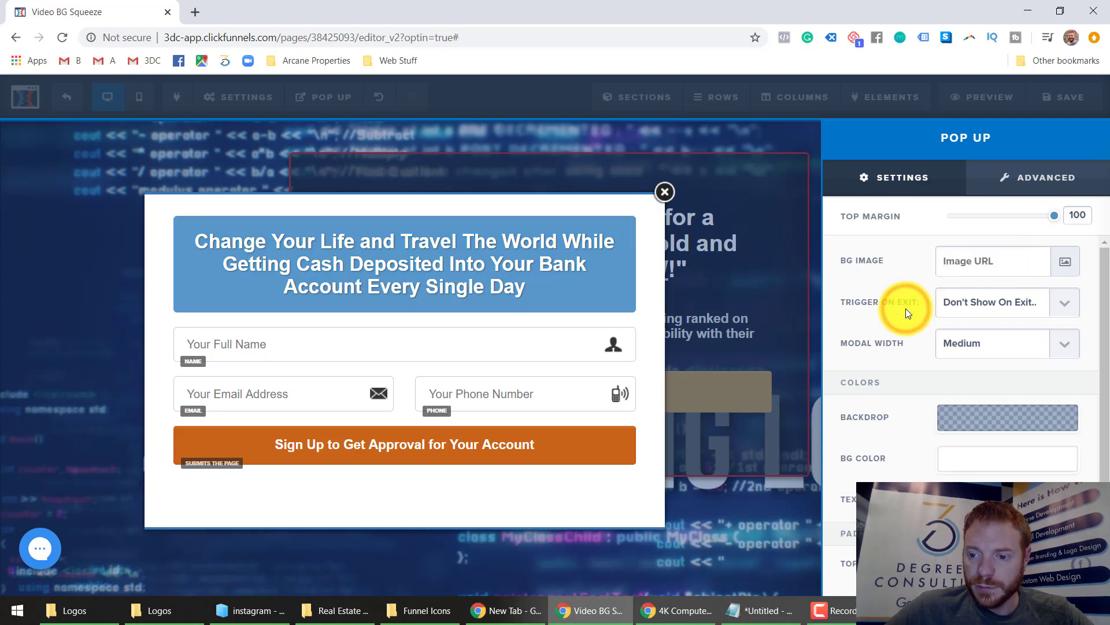
left_click(947, 311)
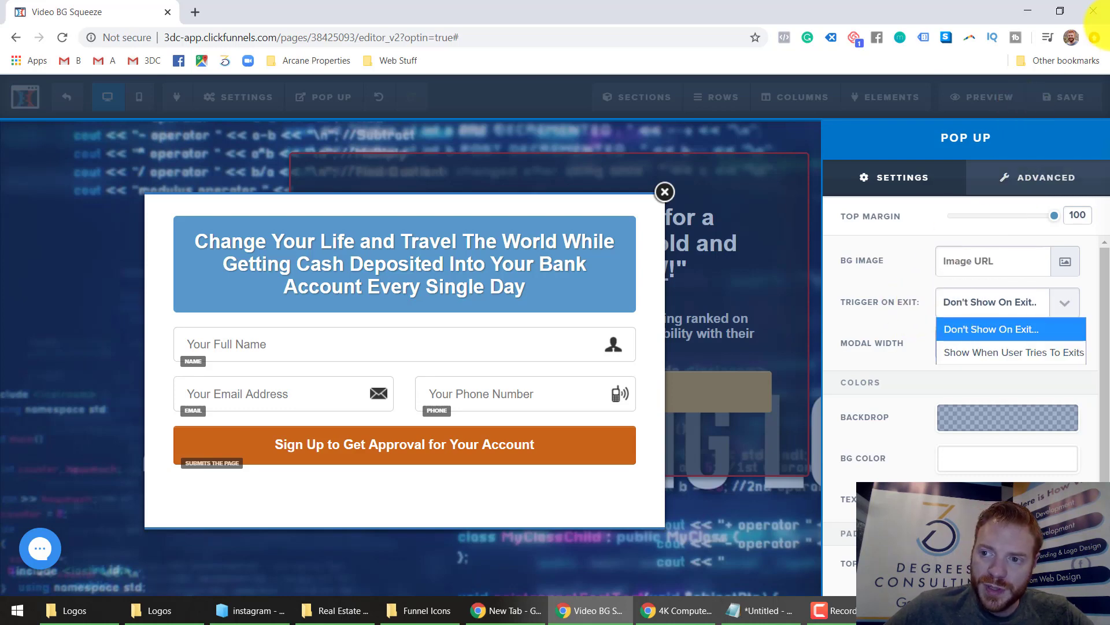
left_click(984, 351)
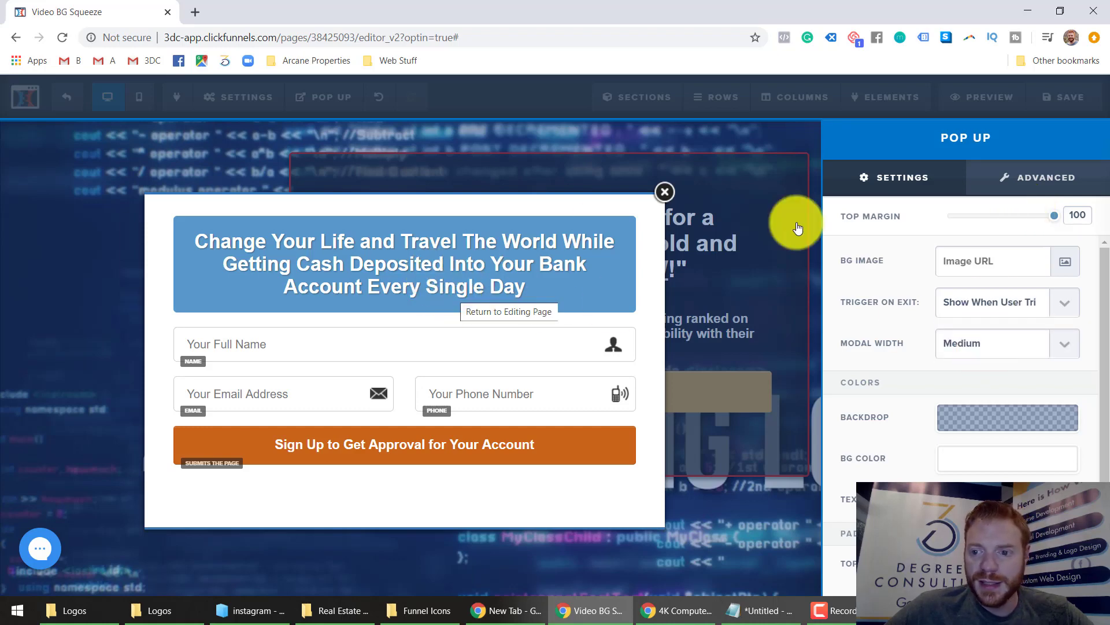
Set the pop-up's background color to dark gray #2f2f2f.
scroll(893, 400, "down", 1)
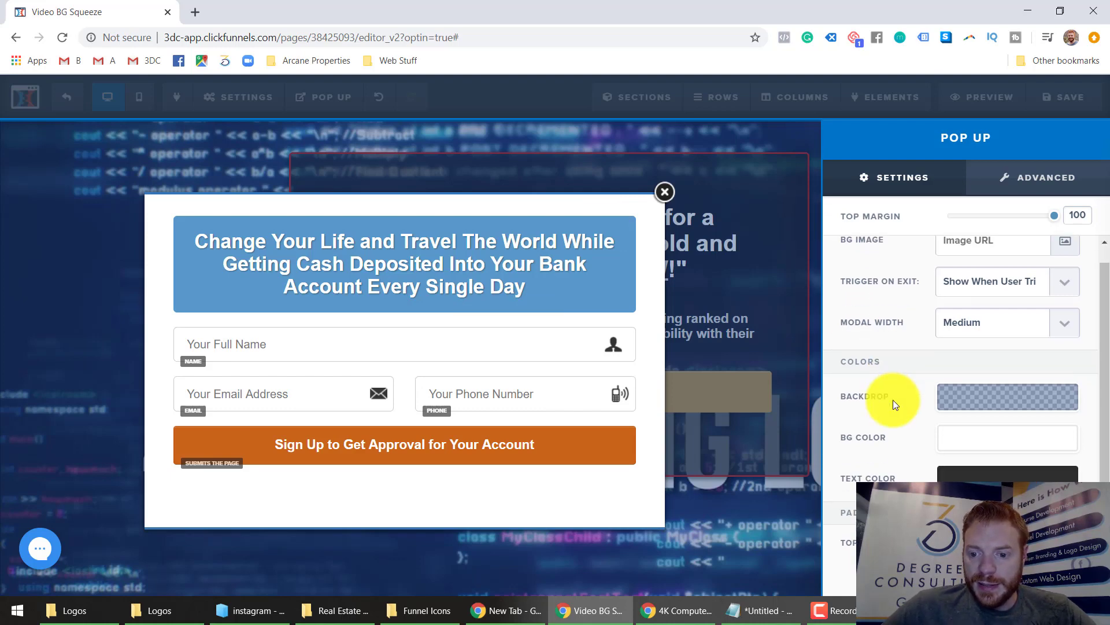
scroll(893, 400, "down", 1)
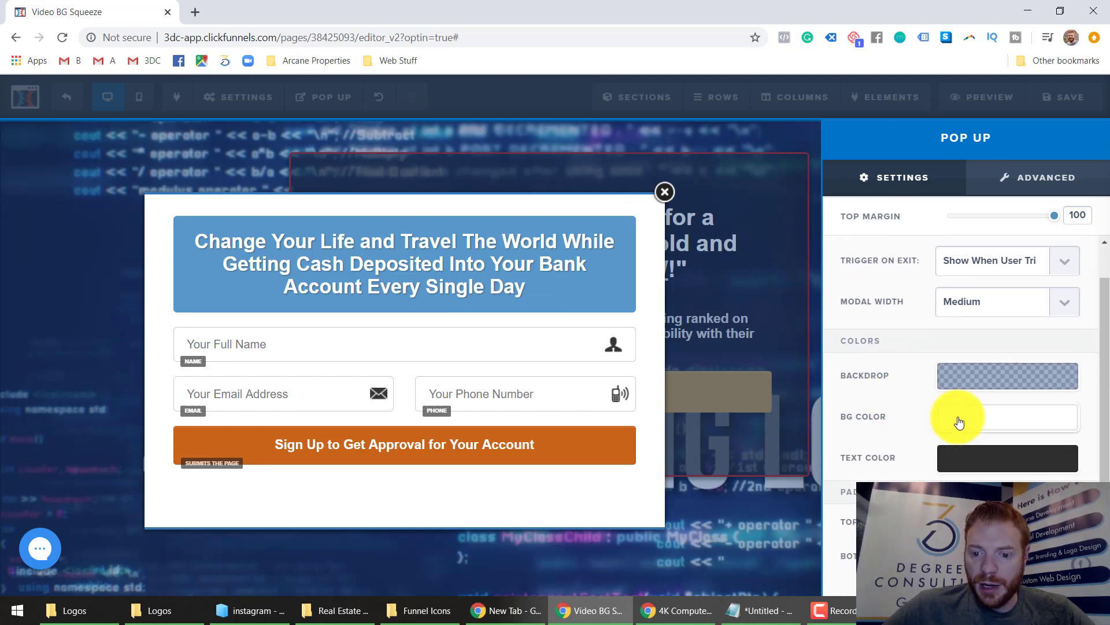
left_click(958, 419)
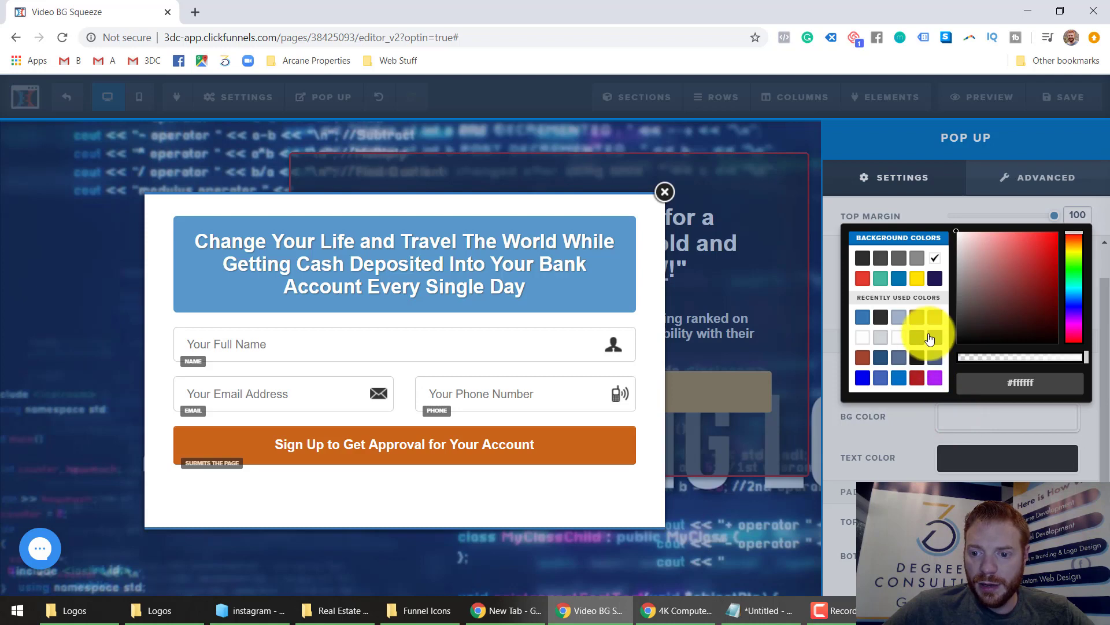
left_click(918, 379)
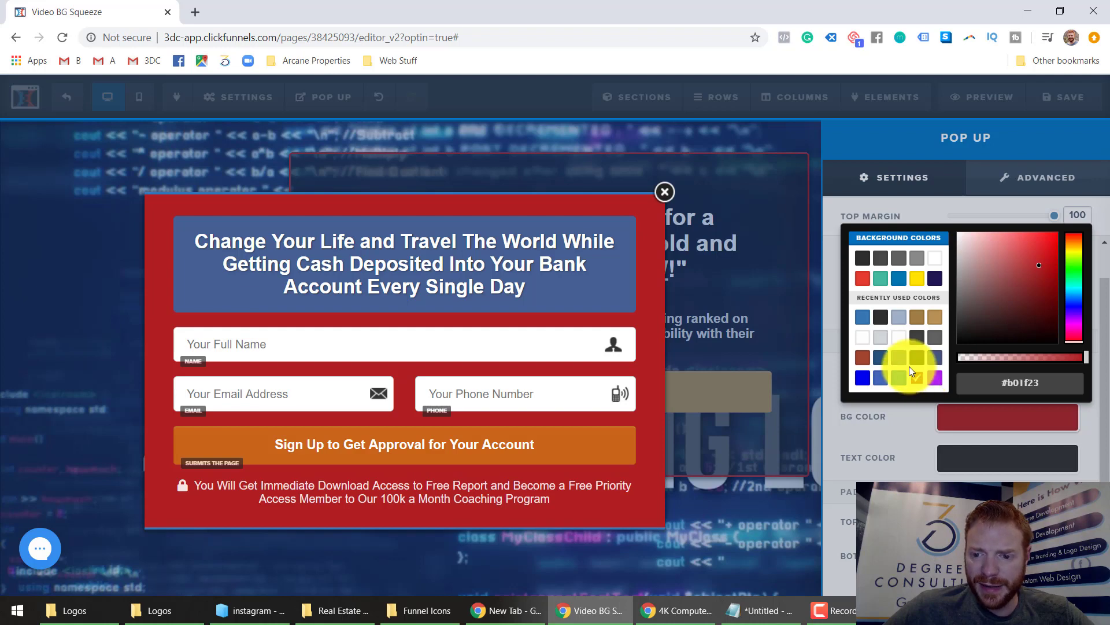
left_click(882, 314)
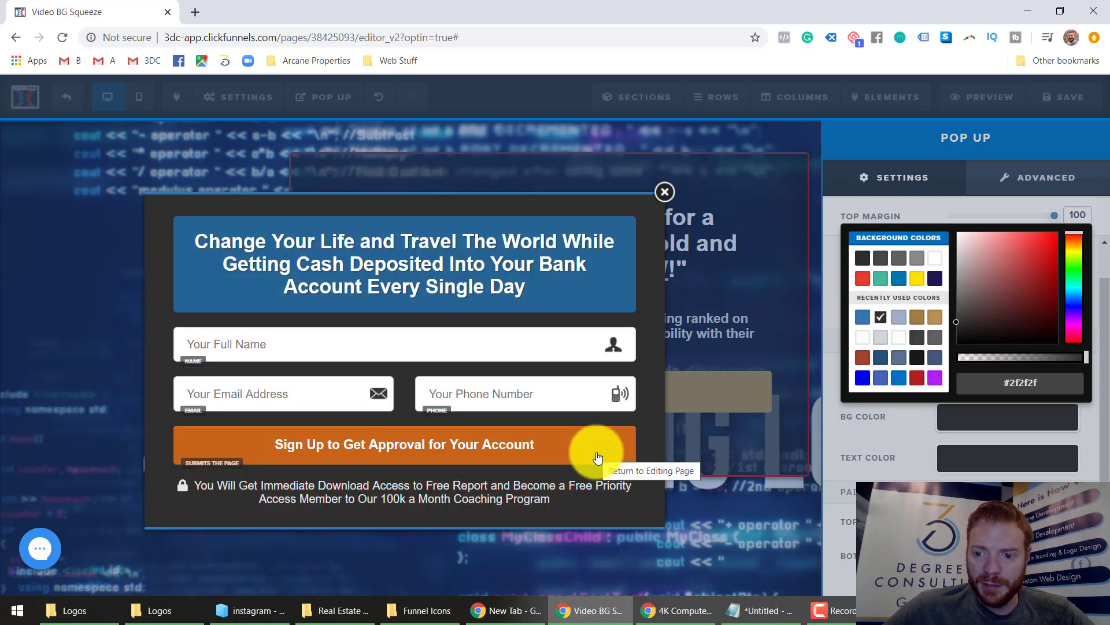
left_click(881, 441)
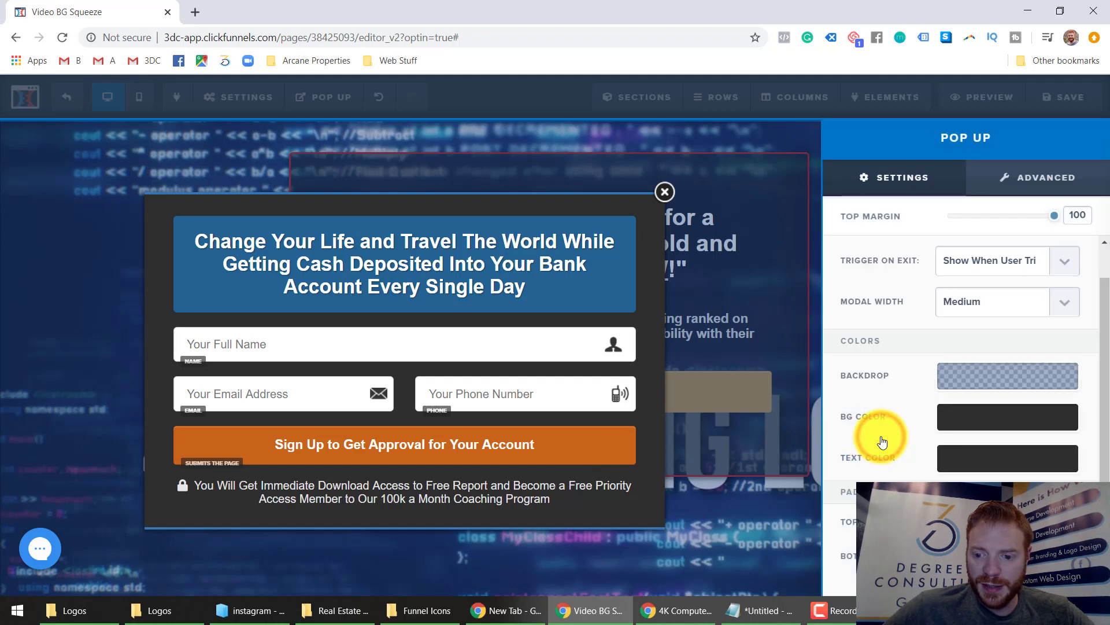
Replace the pop-up headline with "On the next page", the presenter's full name, and "will show you how you can have a better web presence very quickly!".
left_click(505, 274)
left_click(470, 263)
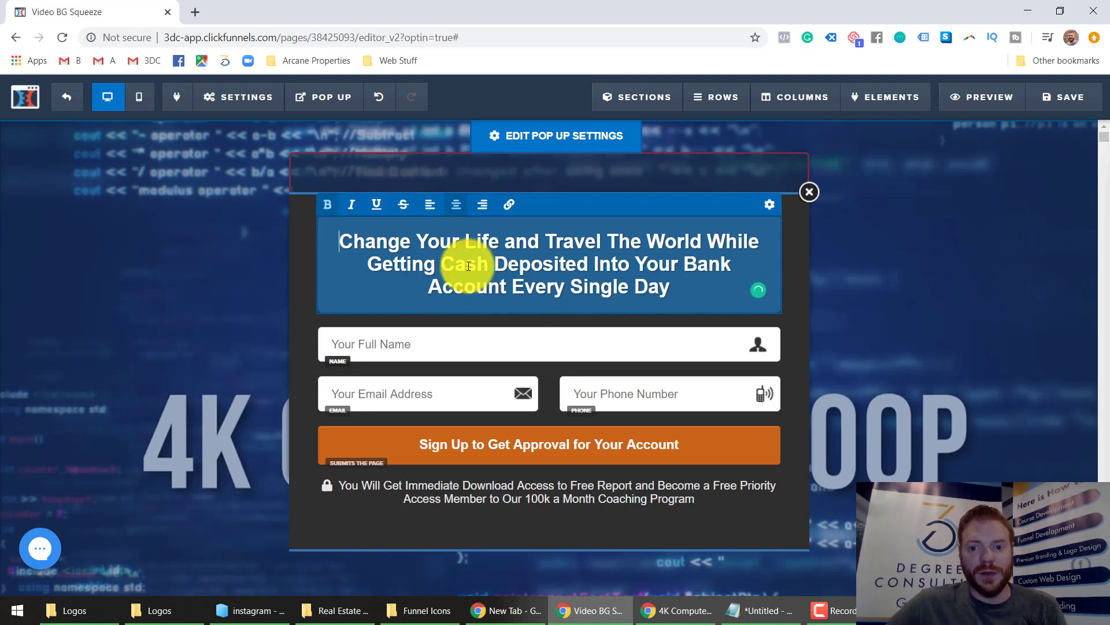
triple_click(468, 265)
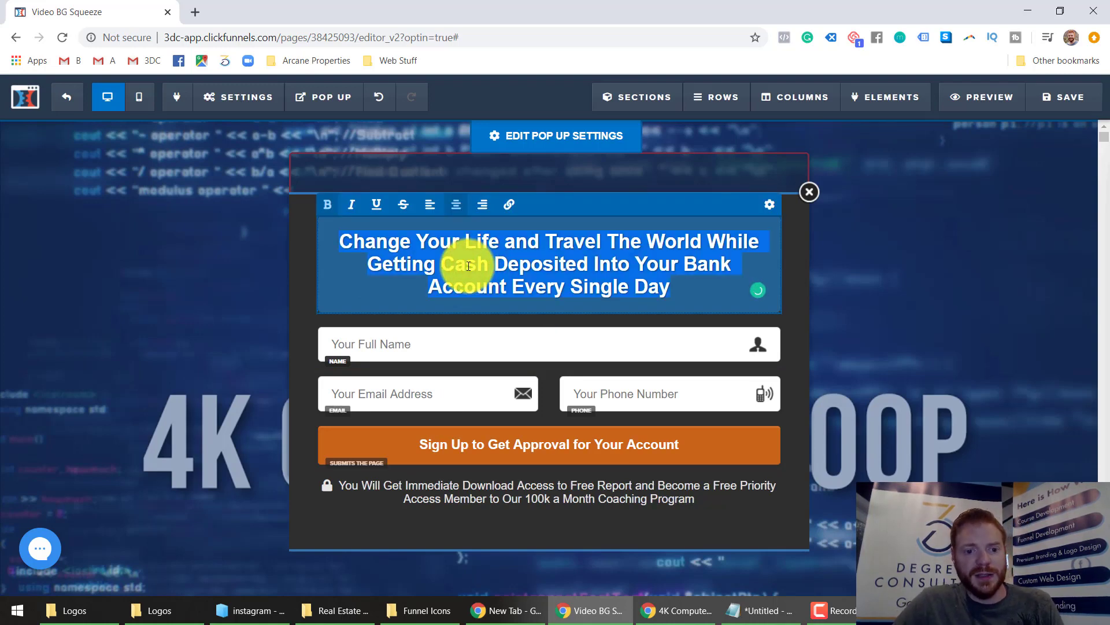
type("O")
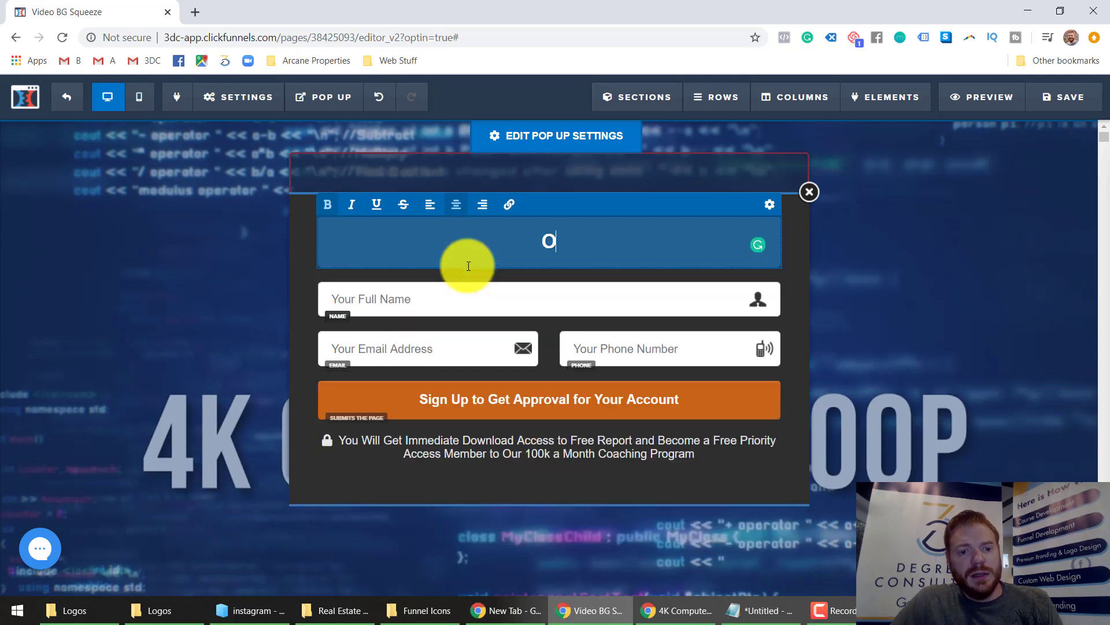
type("n the next page ")
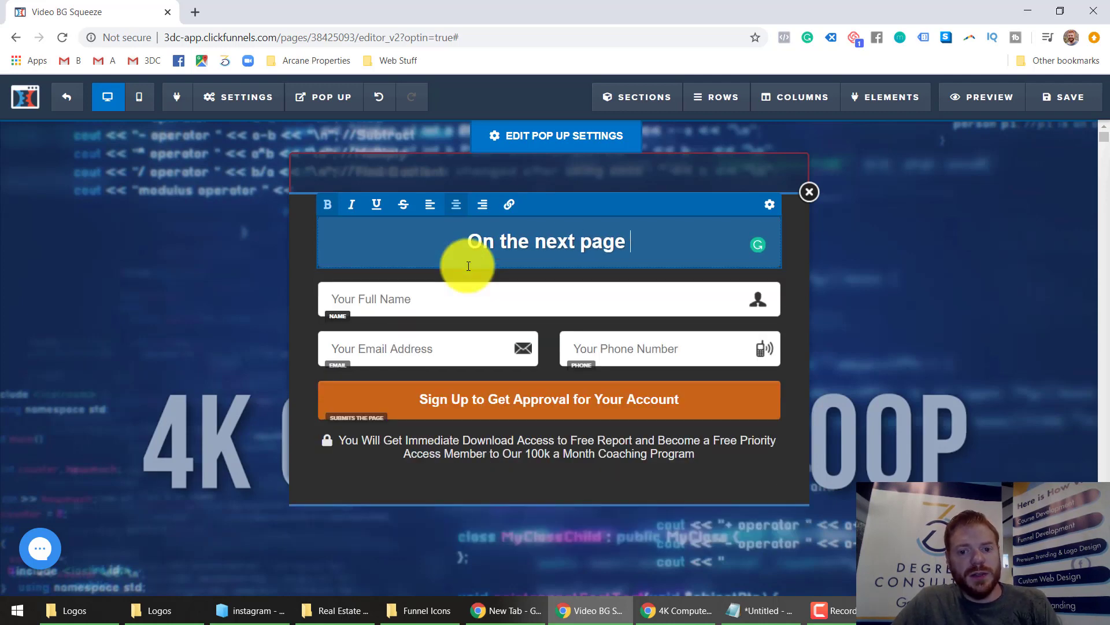
type("Bob MCI")
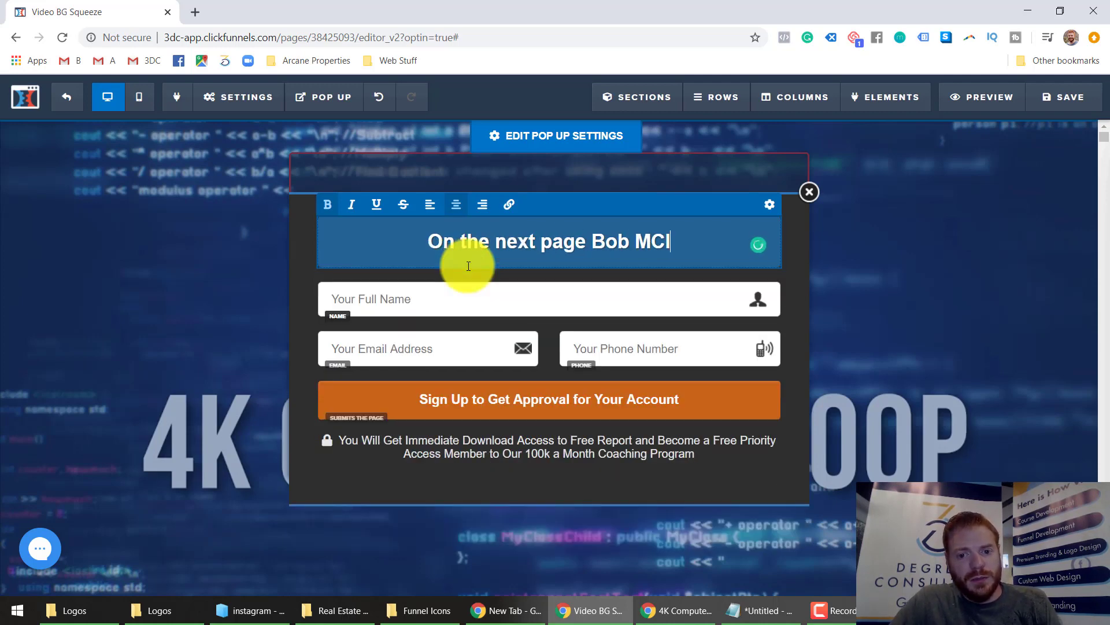
key("BackSpace")
key("BackSpace")
type("cIntosh w")
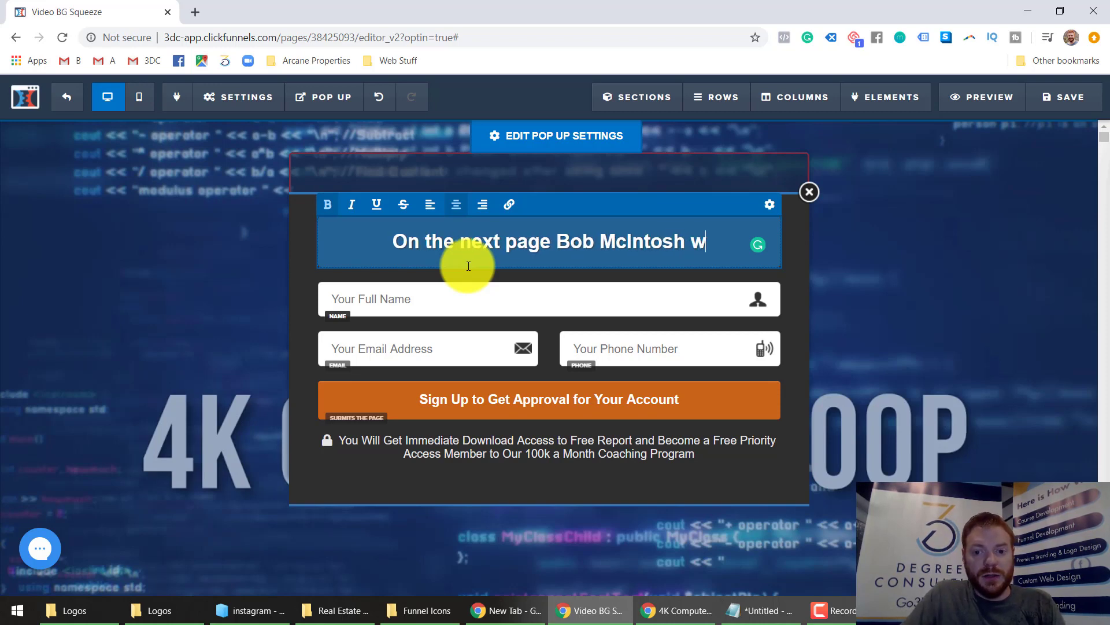
type("ill show you how")
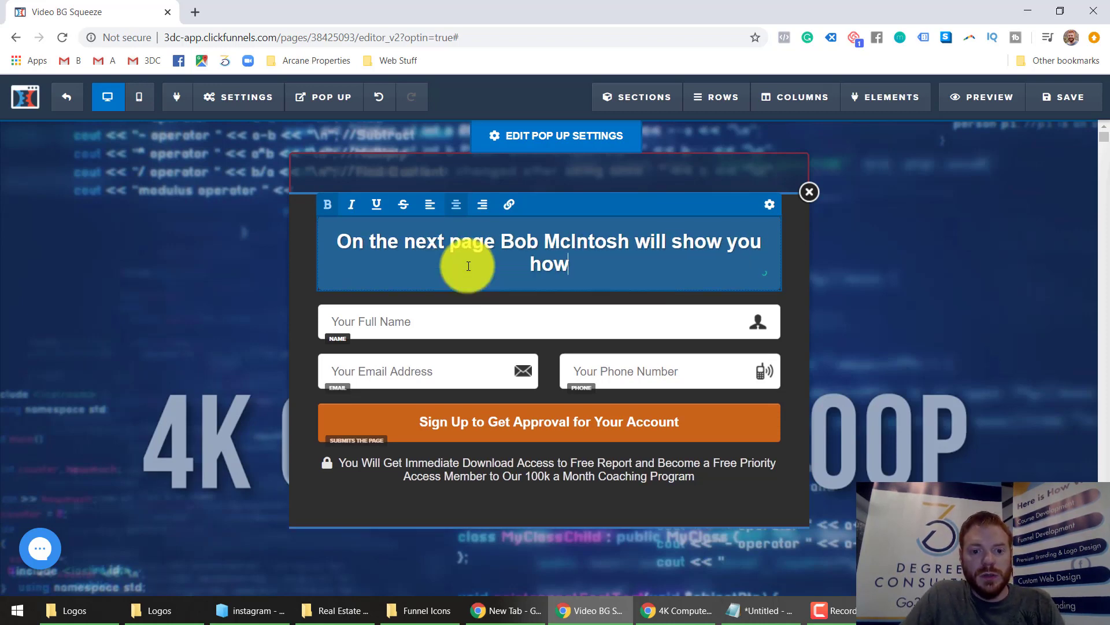
key("BackSpace")
key("BackSpace")
key("BackSpace")
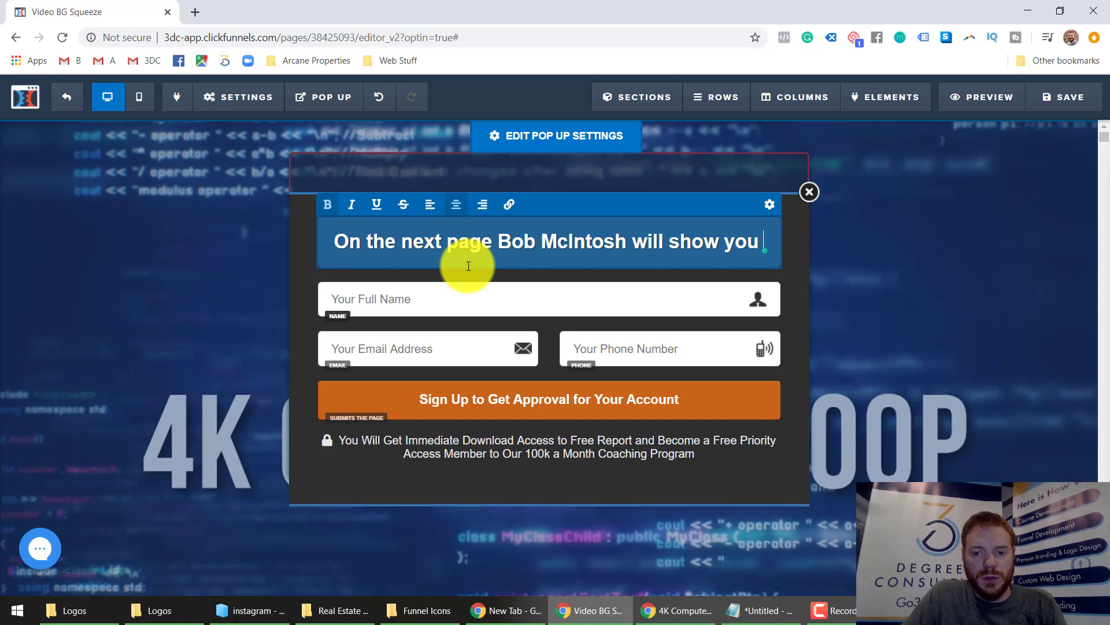
type("how you can ")
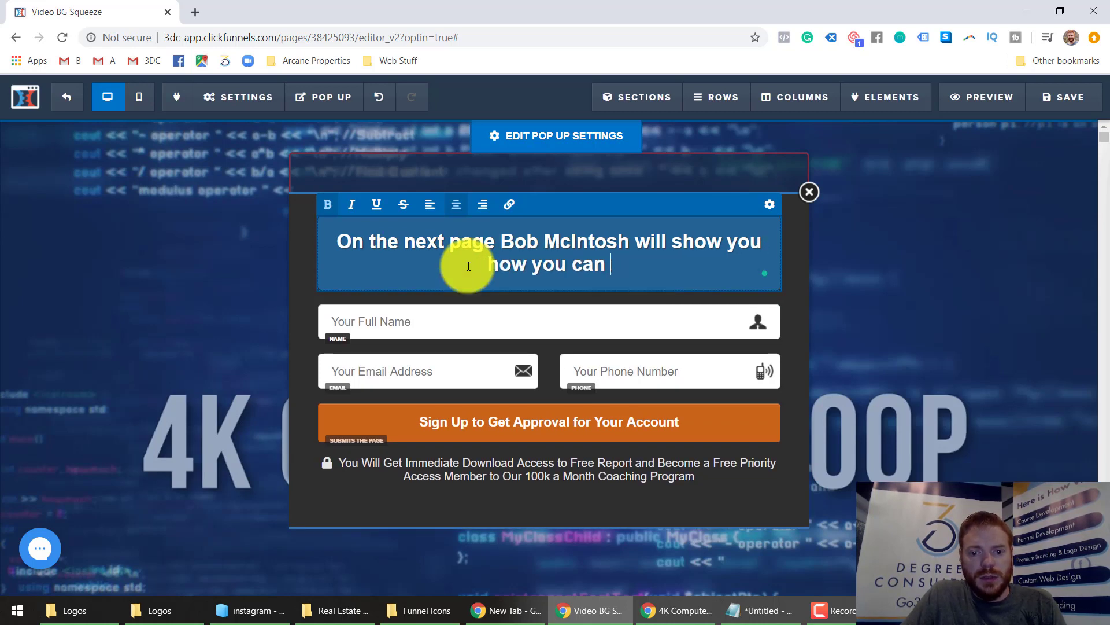
type("have a better web ")
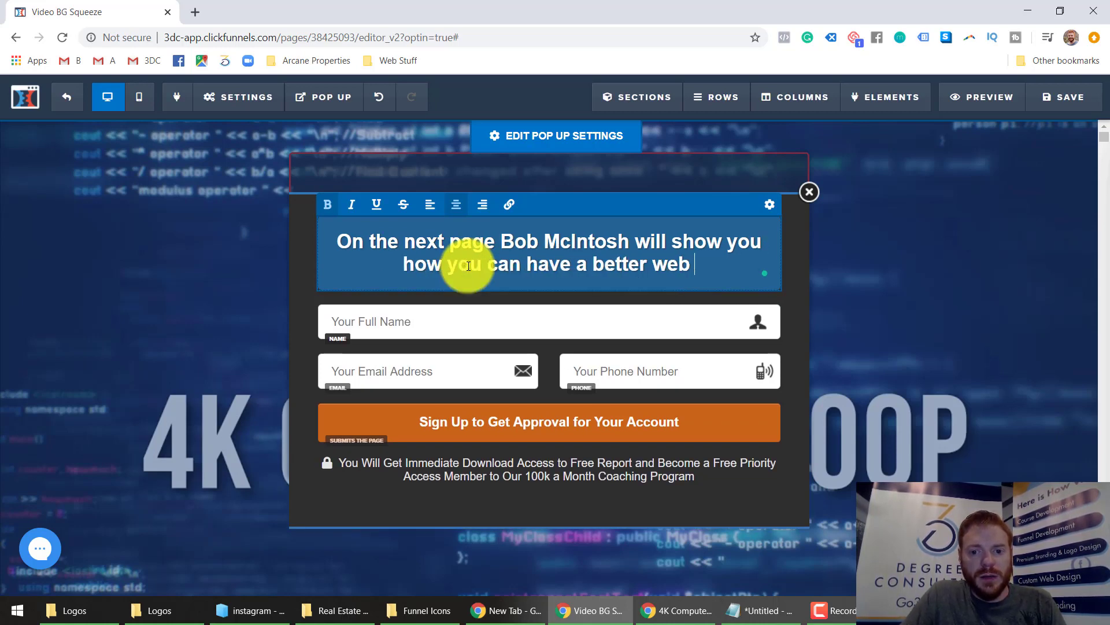
type("presence ")
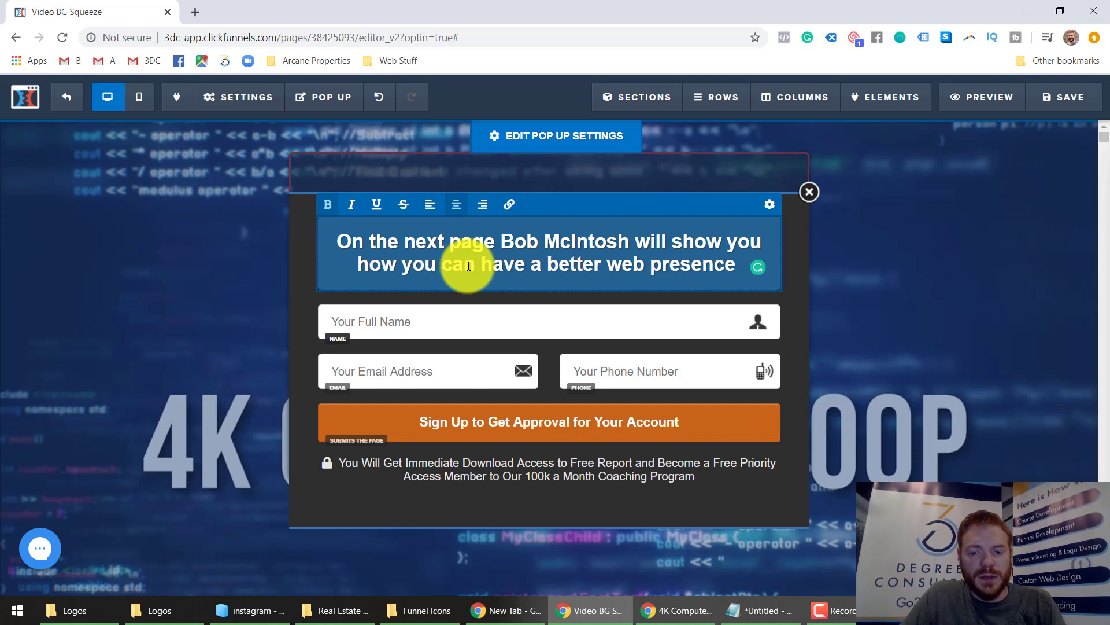
type("very quickly!")
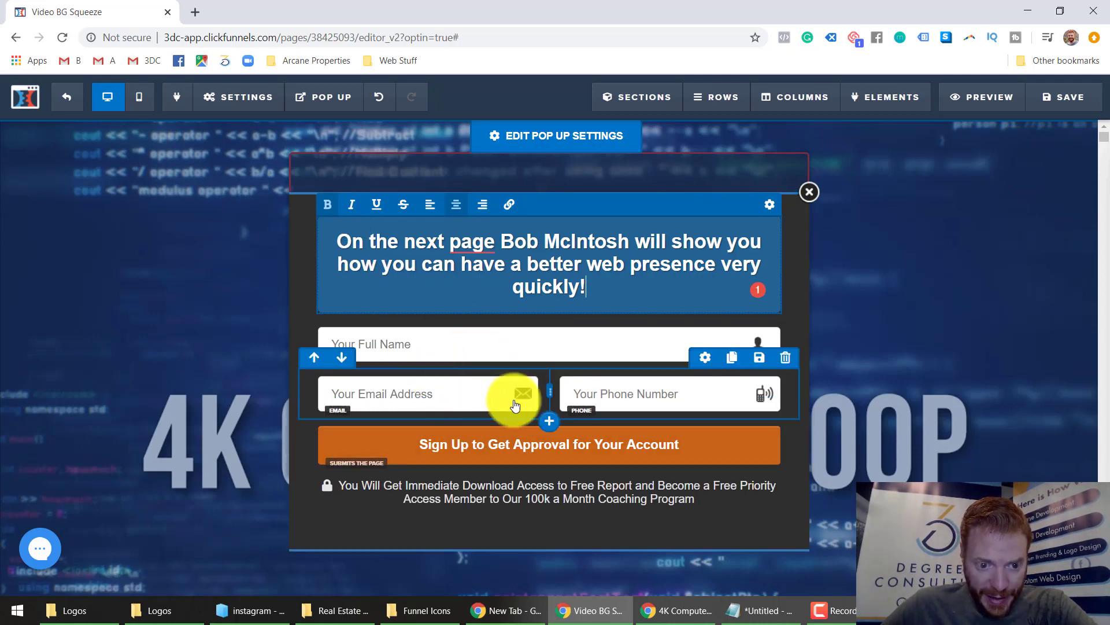
Check the required setting of the pop-up's email address field.
left_click(468, 397)
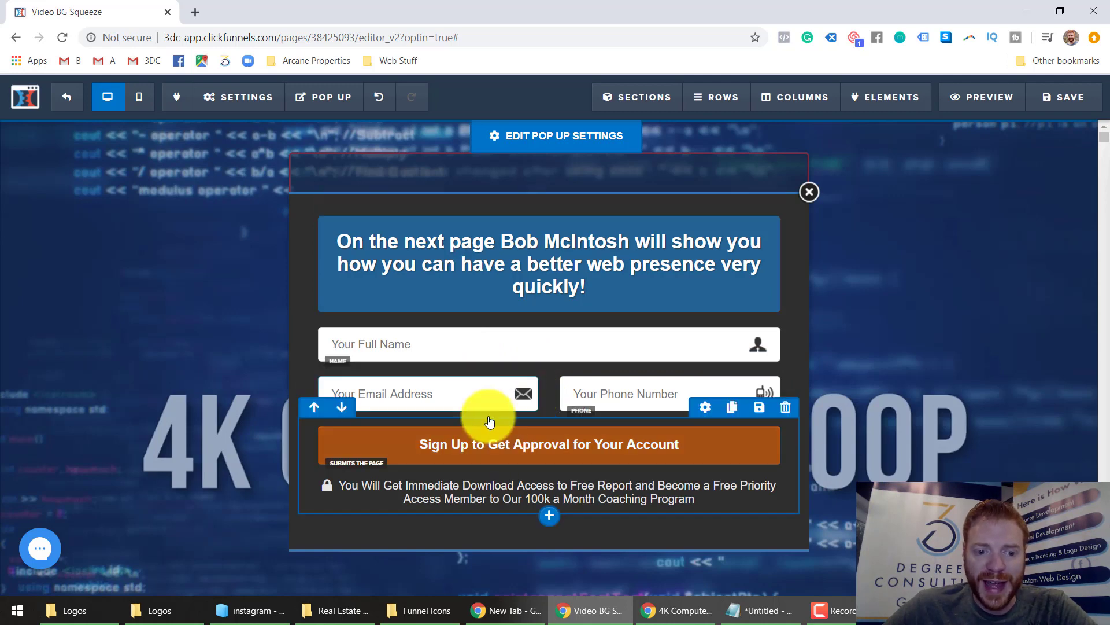
left_click(480, 370)
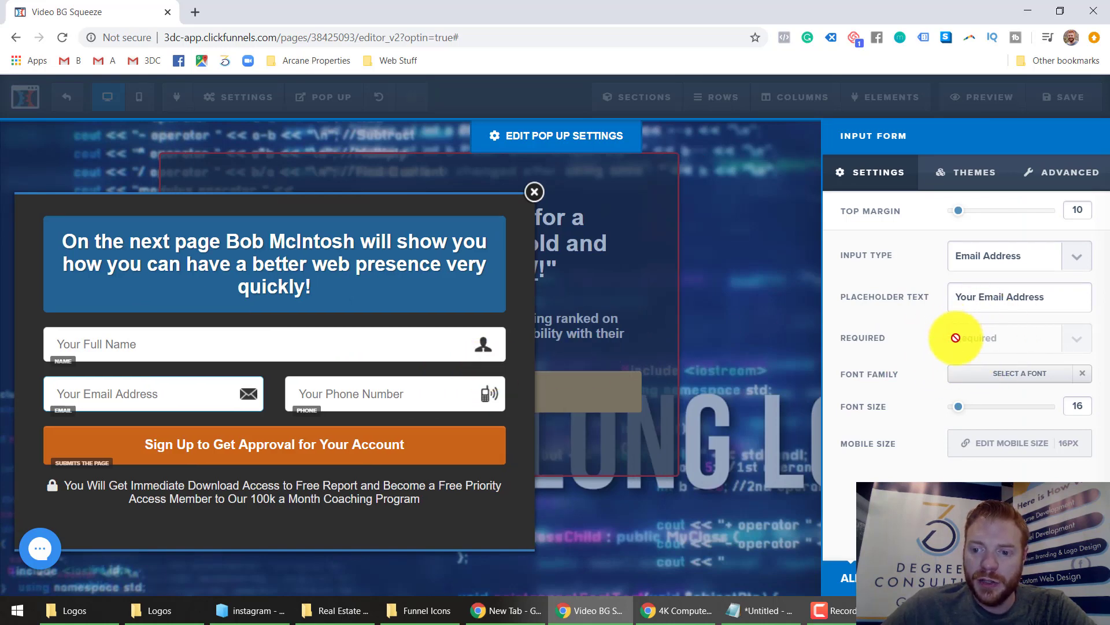
left_click(301, 457)
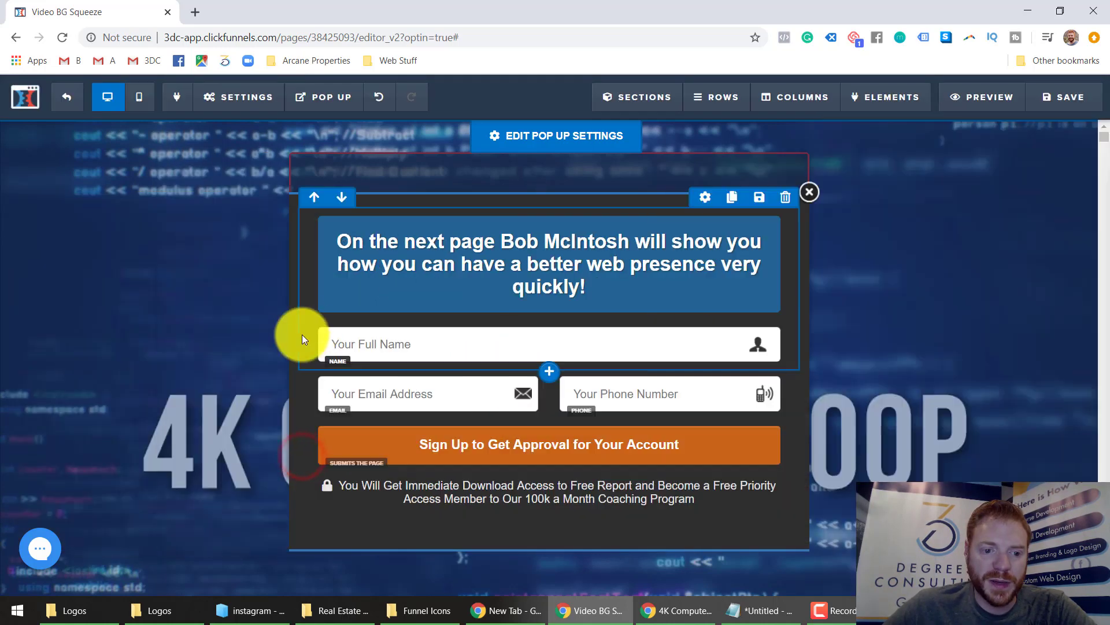
Make the pop-up's full name field required and set its placeholder text to "Your Full Name*".
left_click(381, 342)
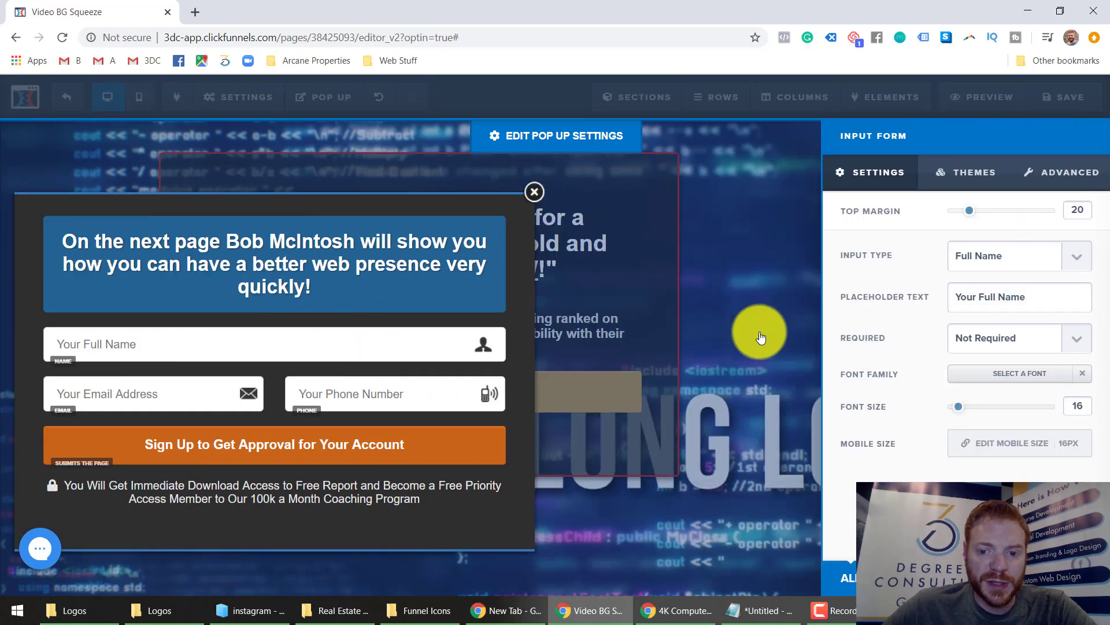
left_click(995, 334)
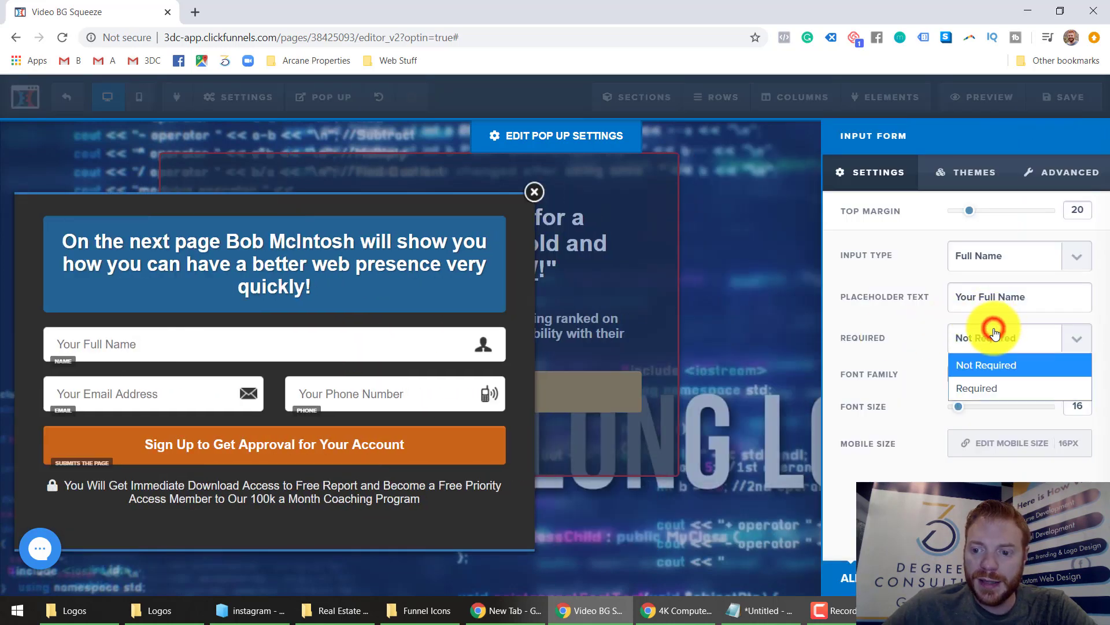
left_click(983, 383)
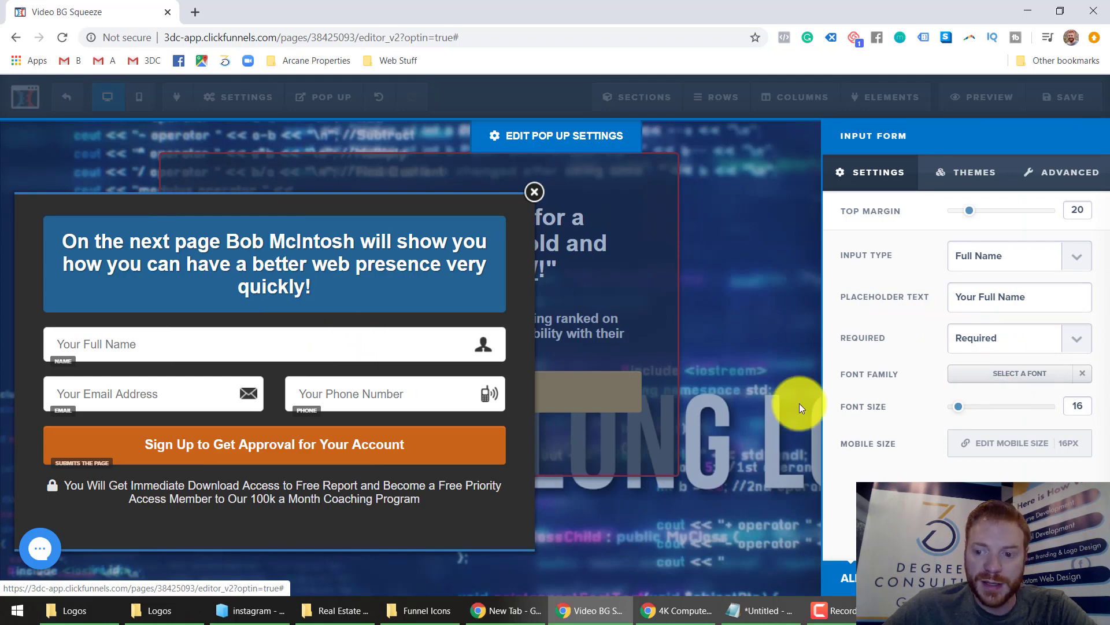
left_click(468, 398)
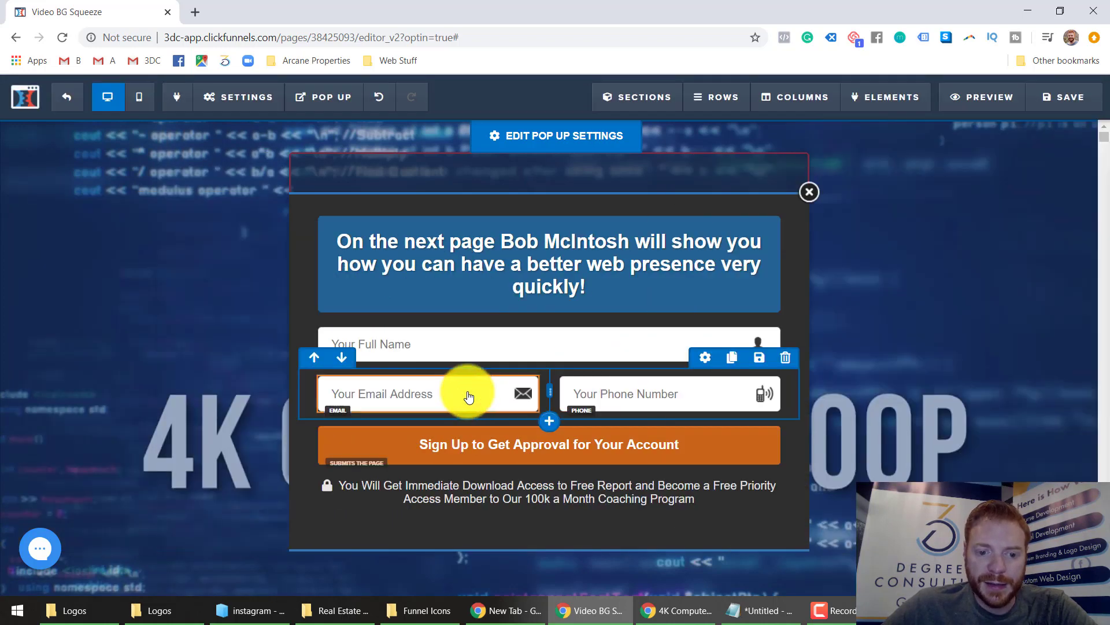
left_click(459, 344)
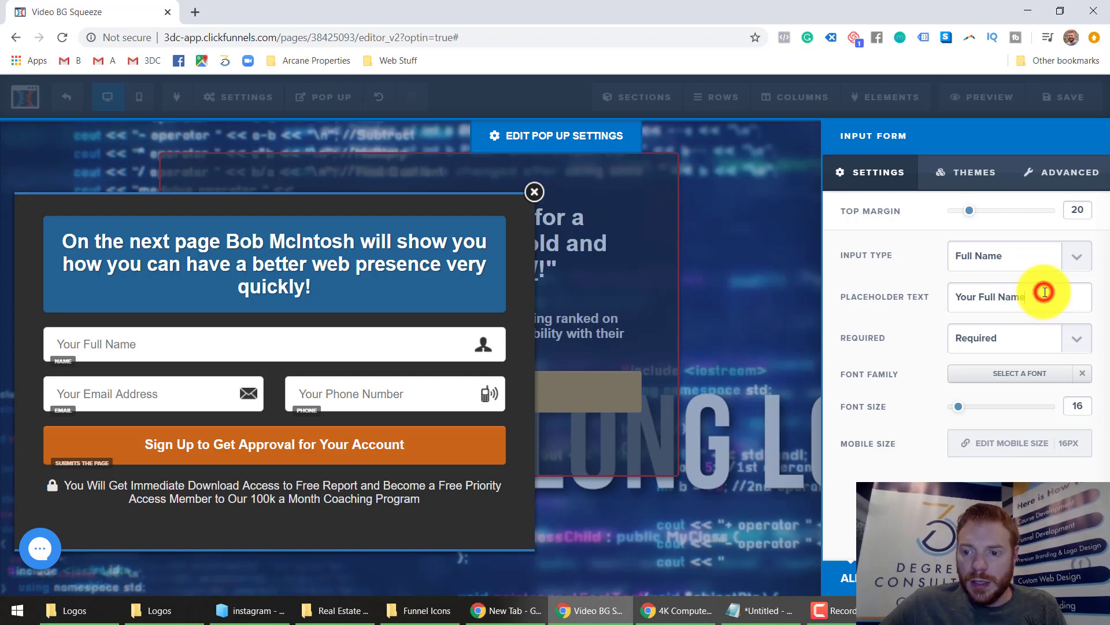
type("*")
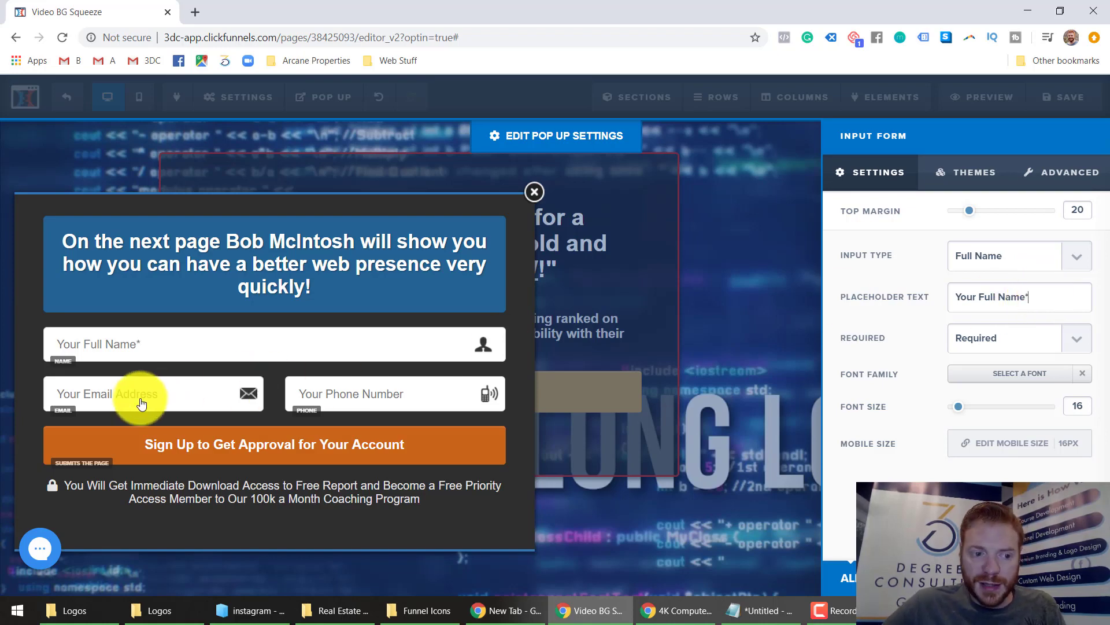
left_click(260, 355)
Set the email field's placeholder text to "Your Email Address*" and check the phone number field's required setting.
left_click(377, 399)
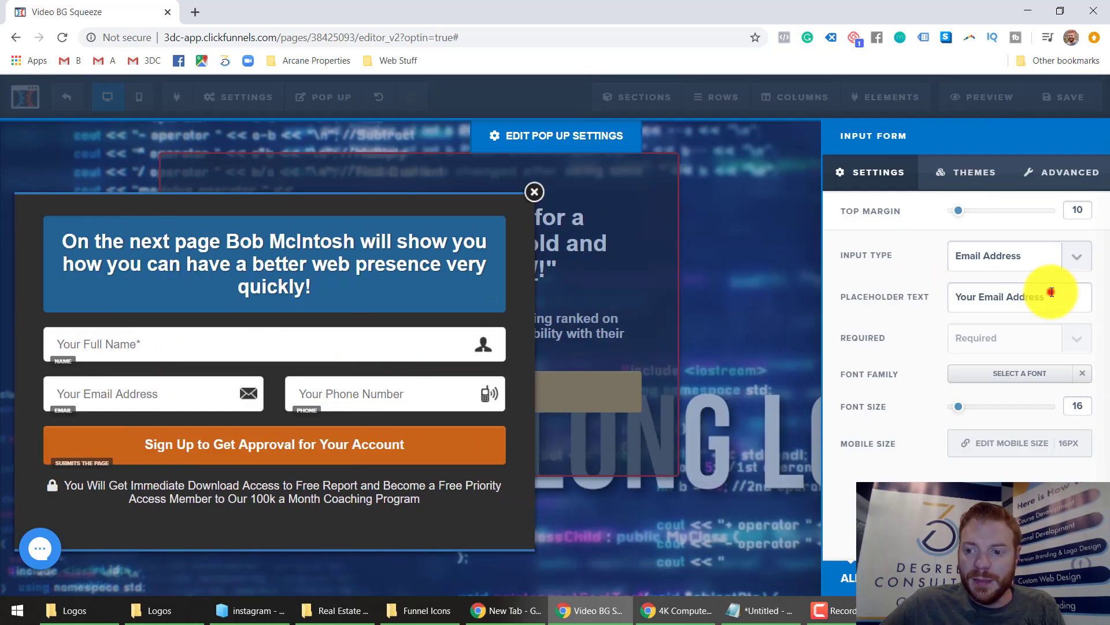
left_click(1052, 295)
type("*")
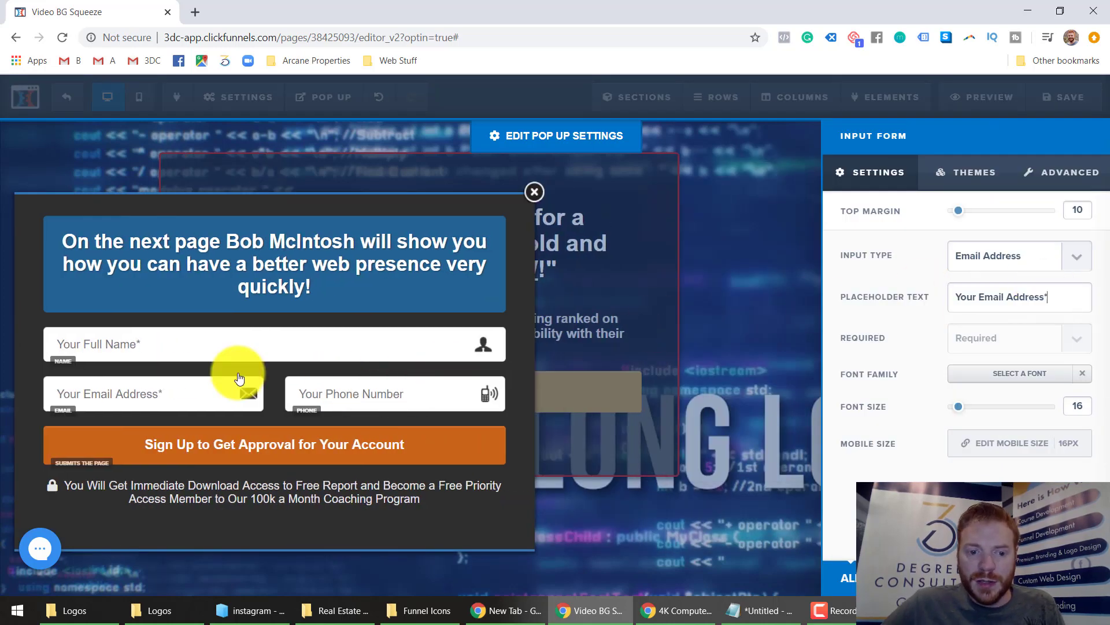
left_click(392, 390)
left_click(631, 387)
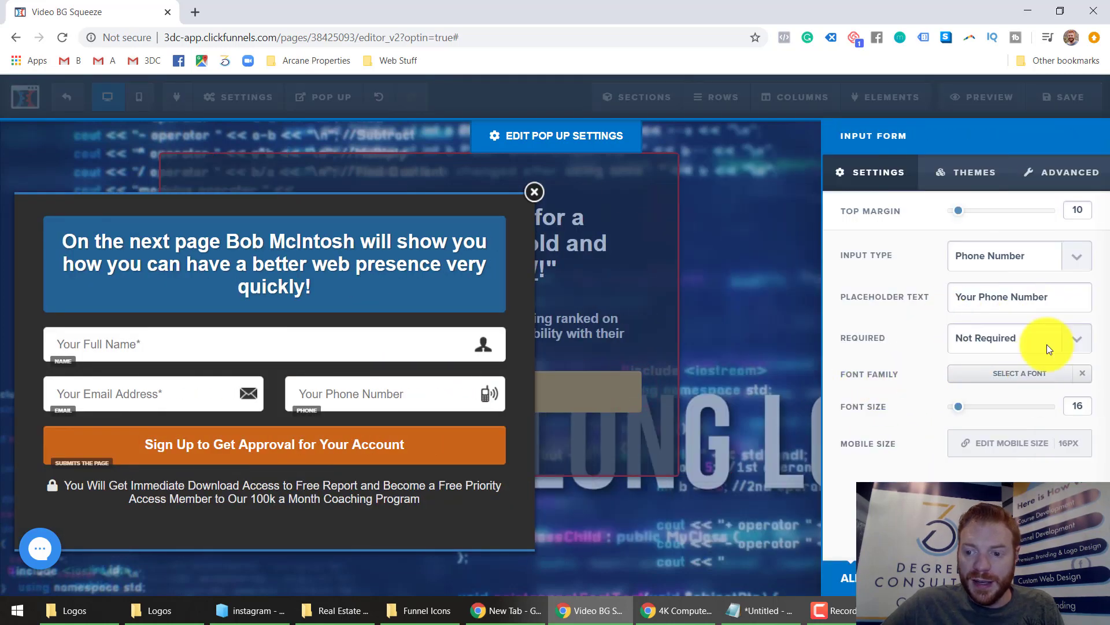
left_click(326, 347)
Set the pop-up submit button's text to "Show Me How" plus the presenter's first name and an exclamation mark, and recolor the button with the recently used tan.
left_click(444, 443)
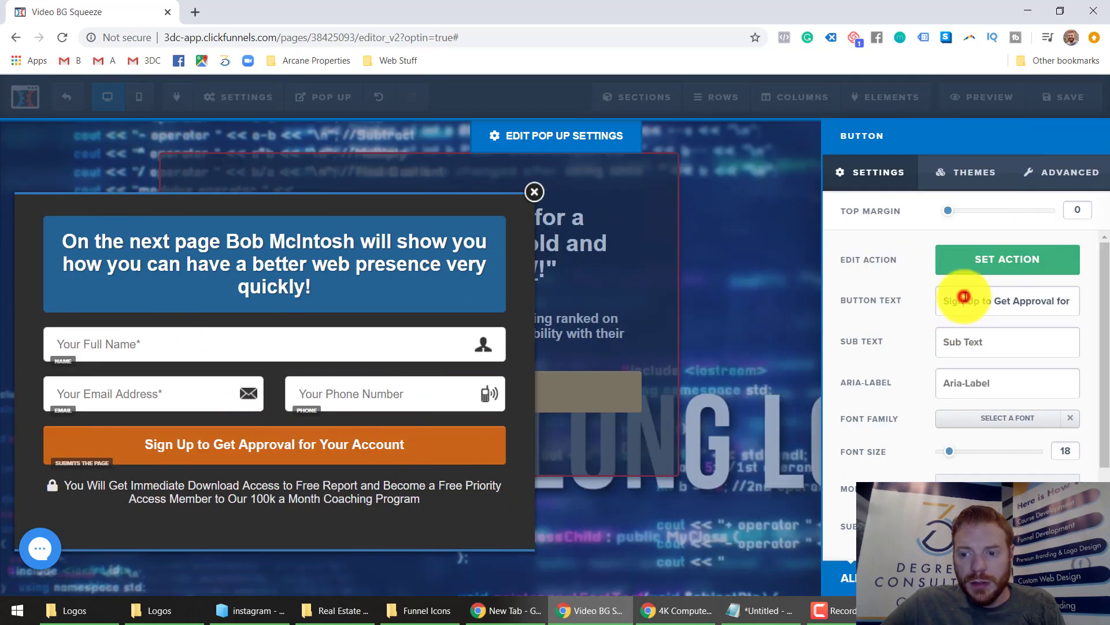
triple_click(964, 297)
type("Ta")
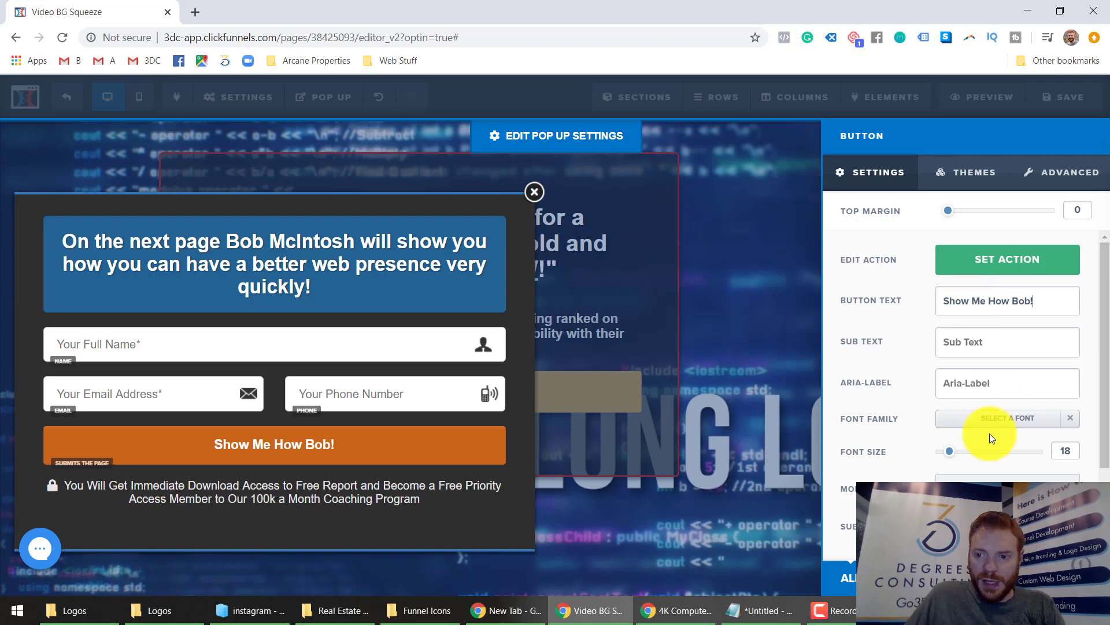
scroll(990, 433, "down", 3)
left_click(1006, 527)
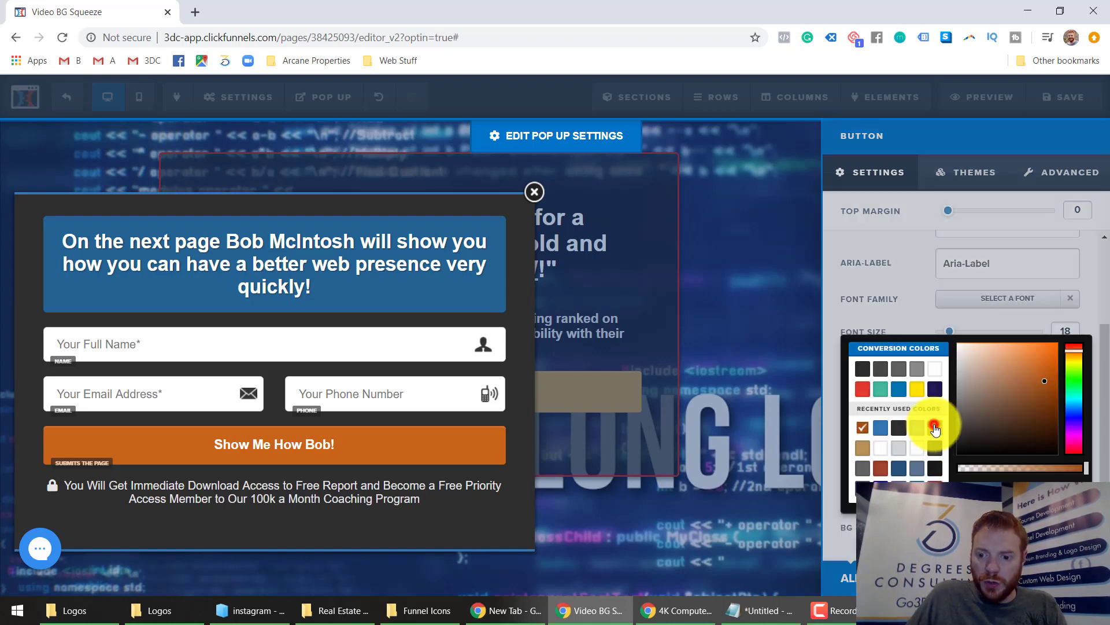
left_click(861, 452)
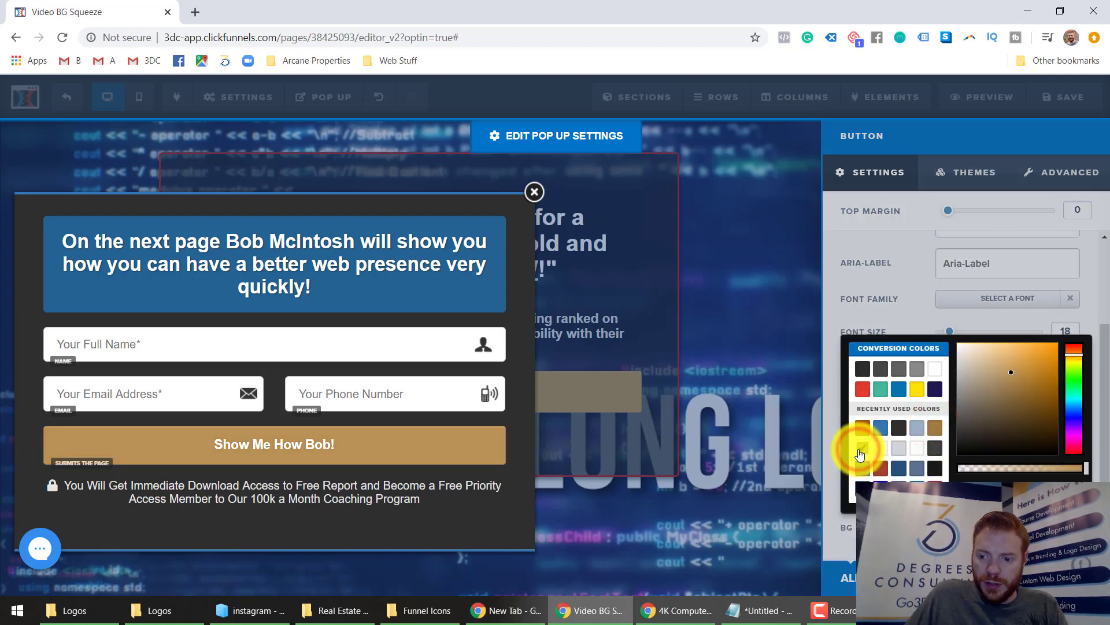
left_click(448, 457)
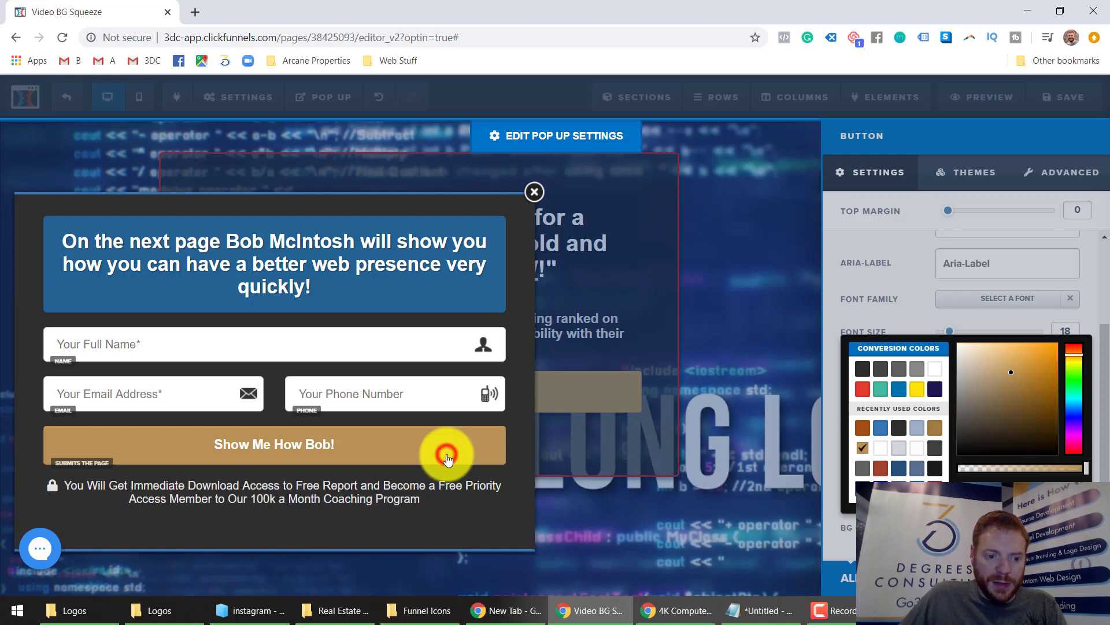
Delete the "You Will Get Immediate Download Access" text beneath the pop-up's submit button.
left_click(392, 486)
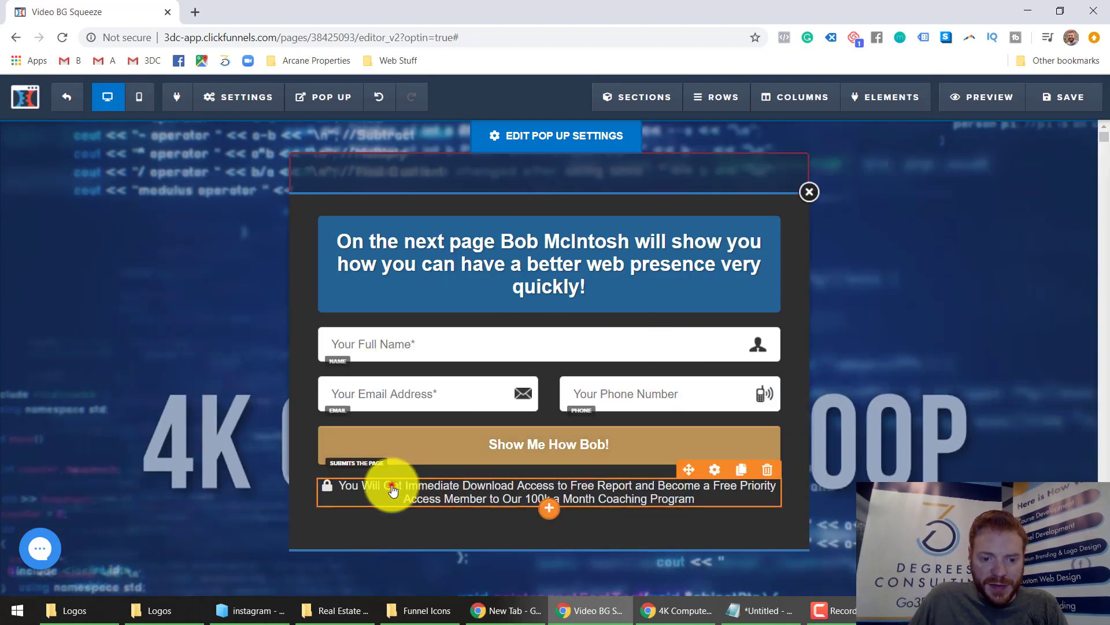
left_click(393, 489)
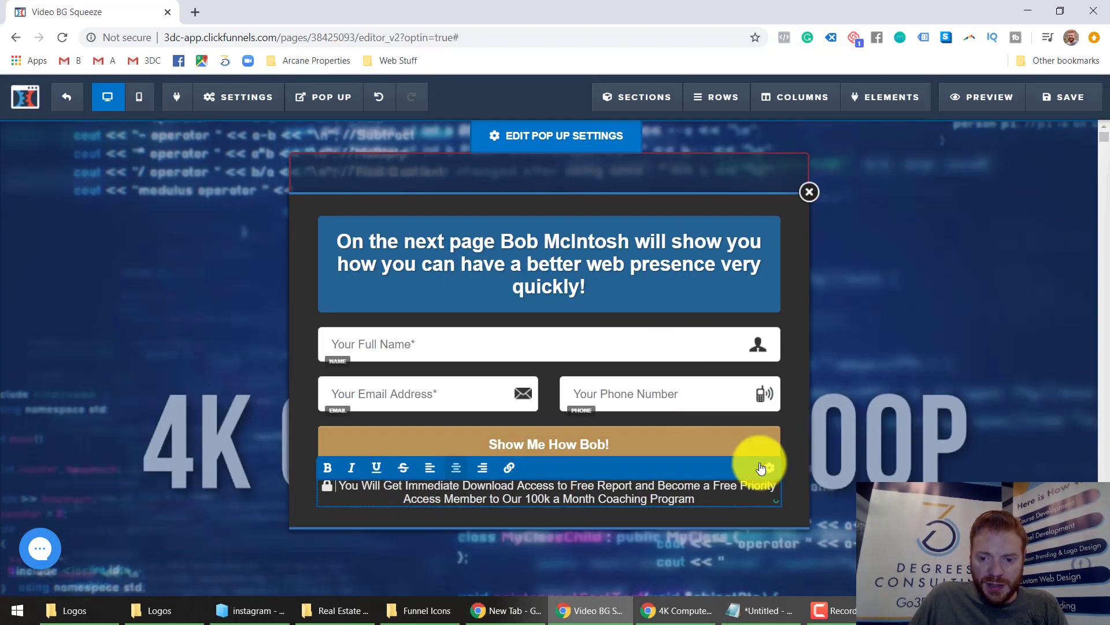
left_click(716, 420)
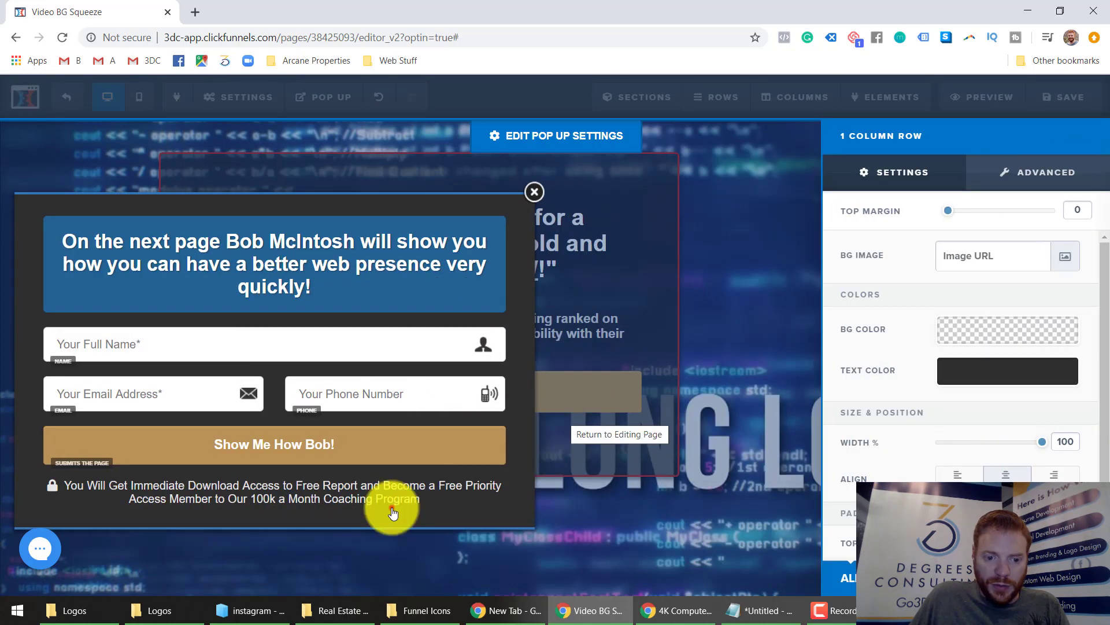
left_click(393, 511)
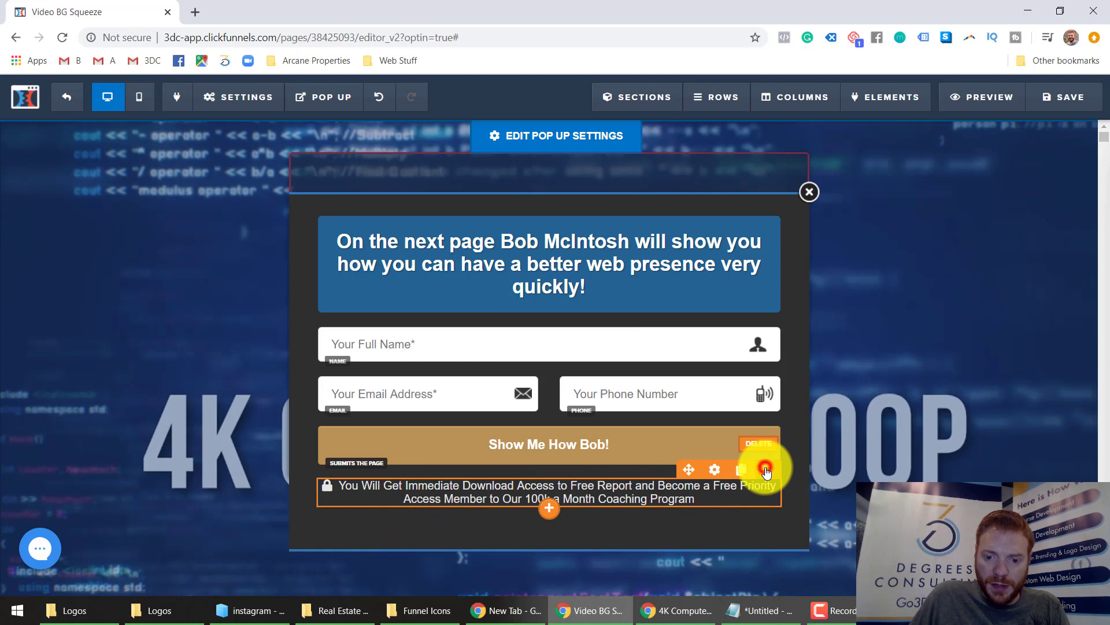
left_click(765, 469)
left_click(632, 121)
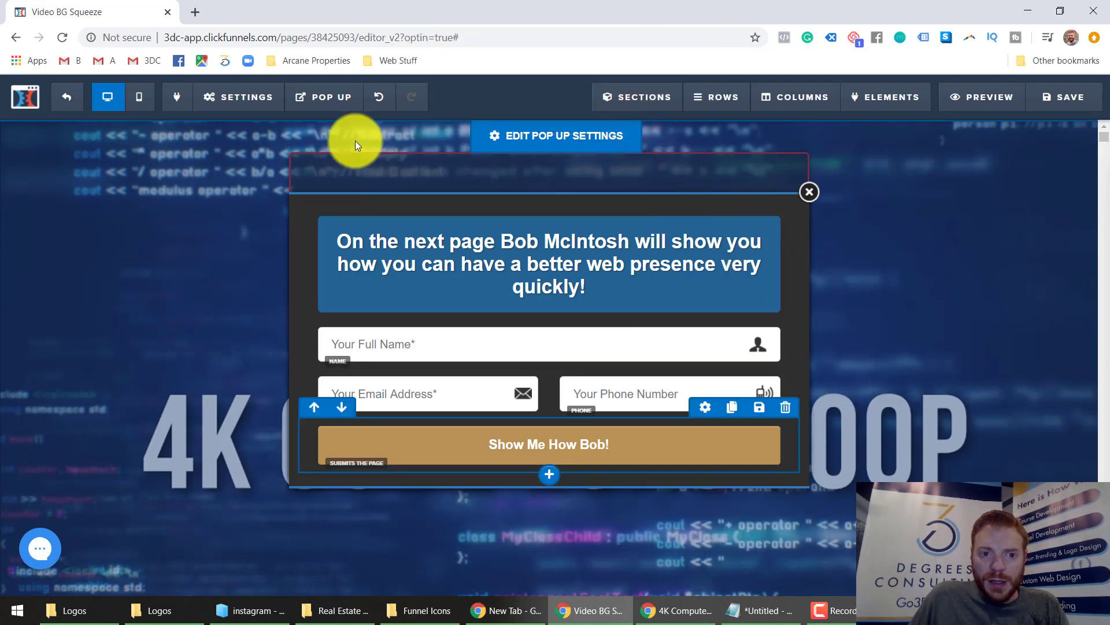
Set the pop-up's border color to the style guide's red, #B01F23.
left_click(323, 97)
left_click(331, 154)
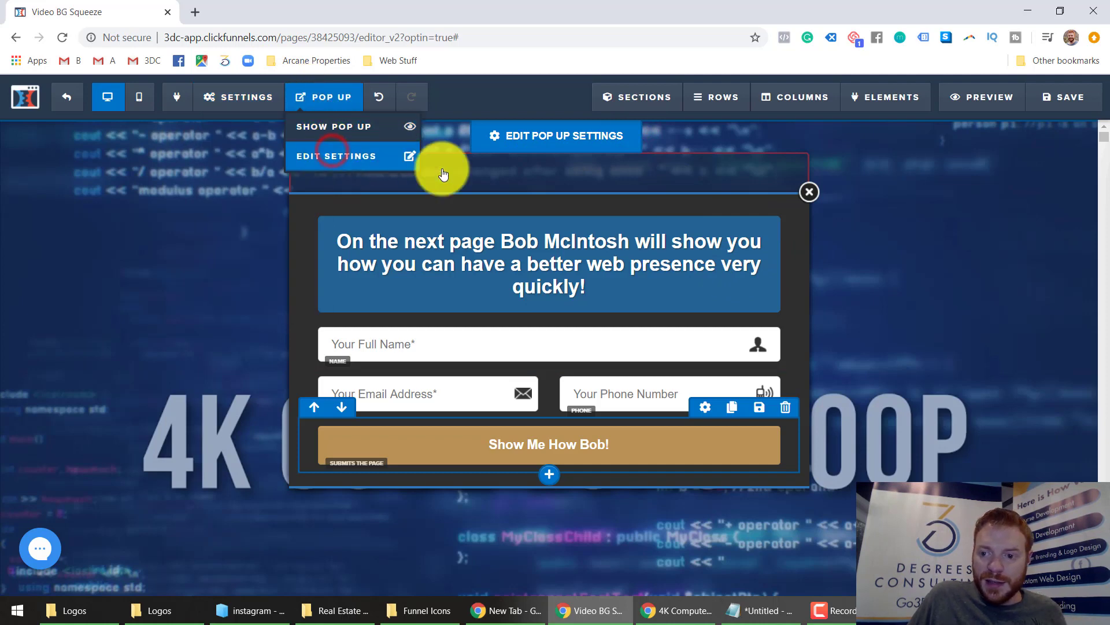
left_click(1056, 184)
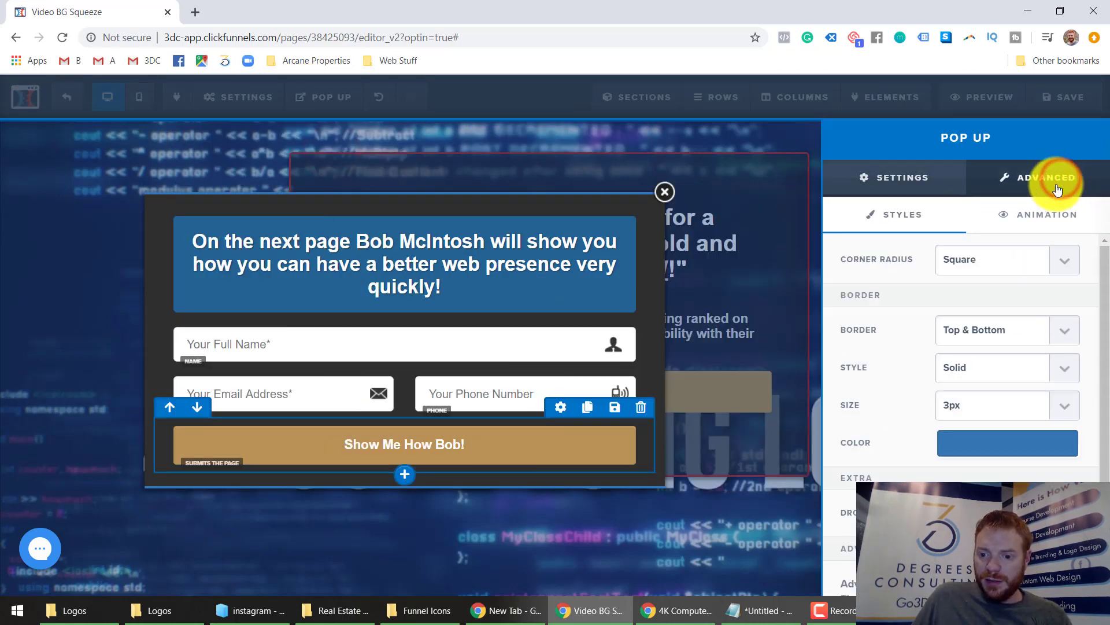
left_click(982, 439)
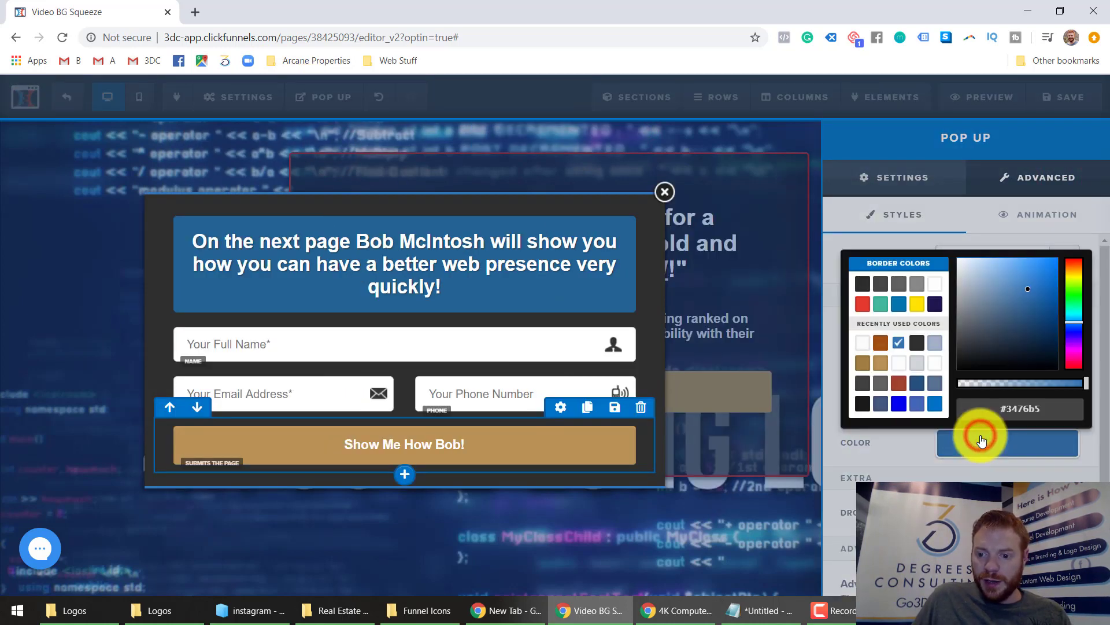
double_click(1032, 409)
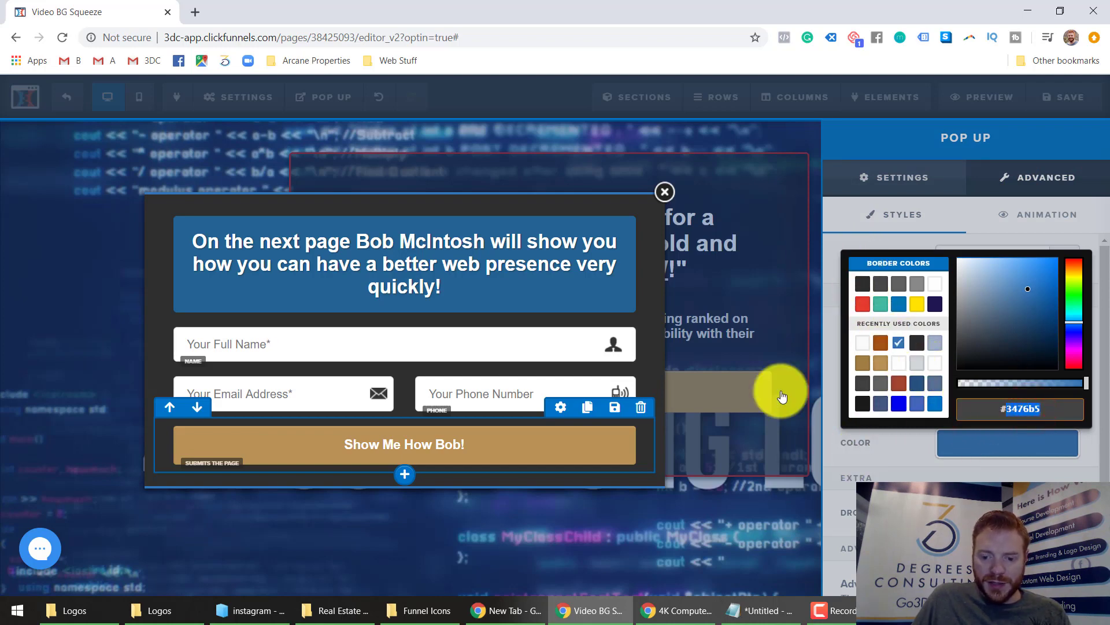
key("alt+Tab")
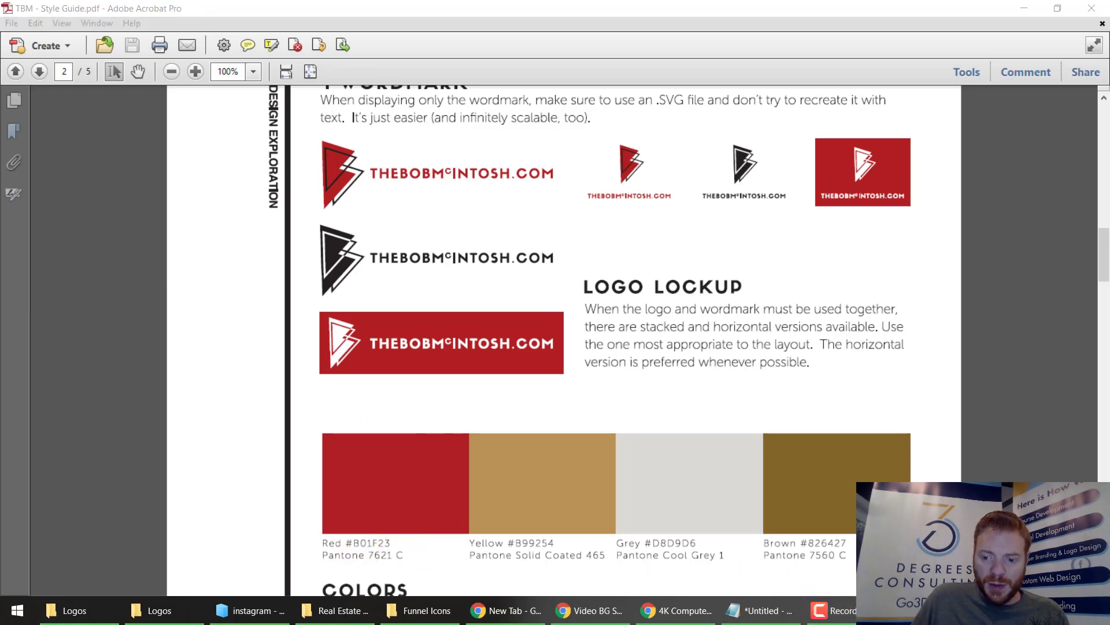
key("alt+Tab")
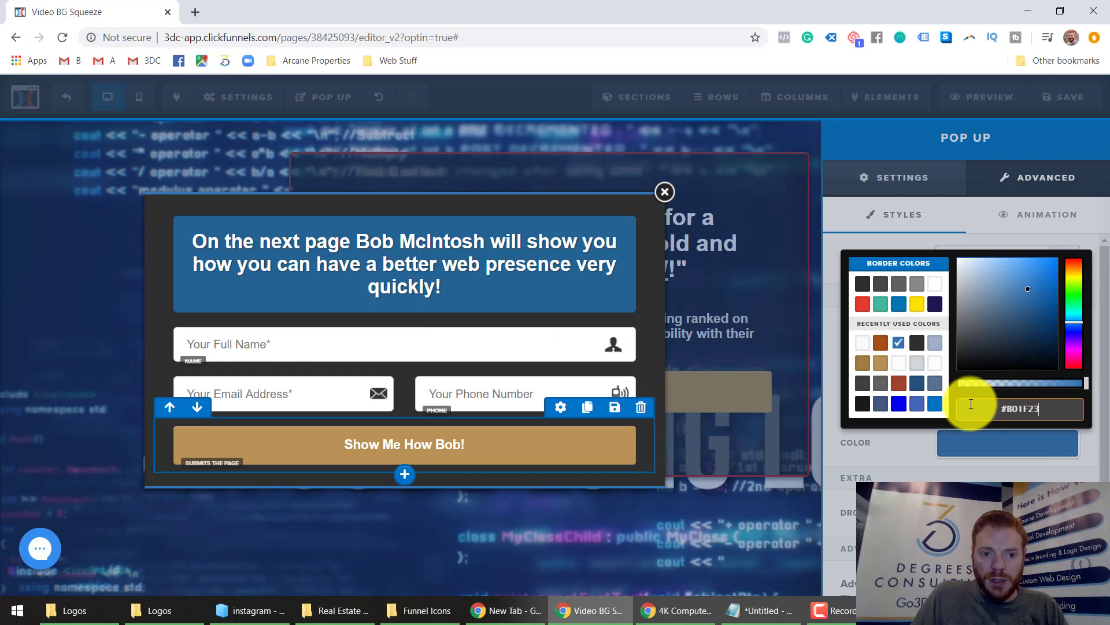
key("Return")
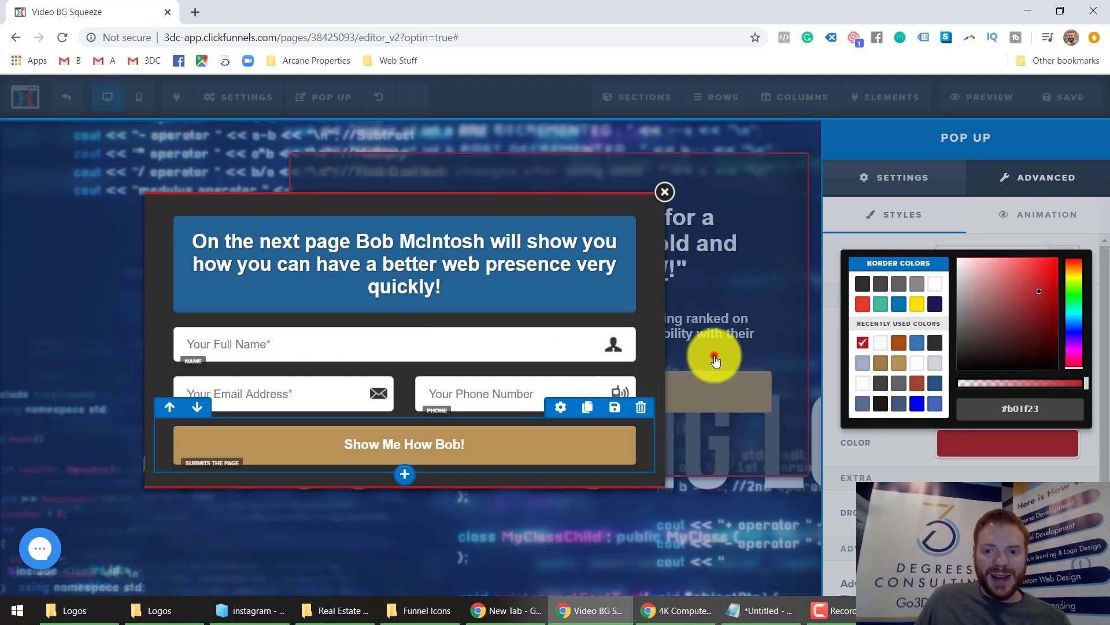
left_click(716, 360)
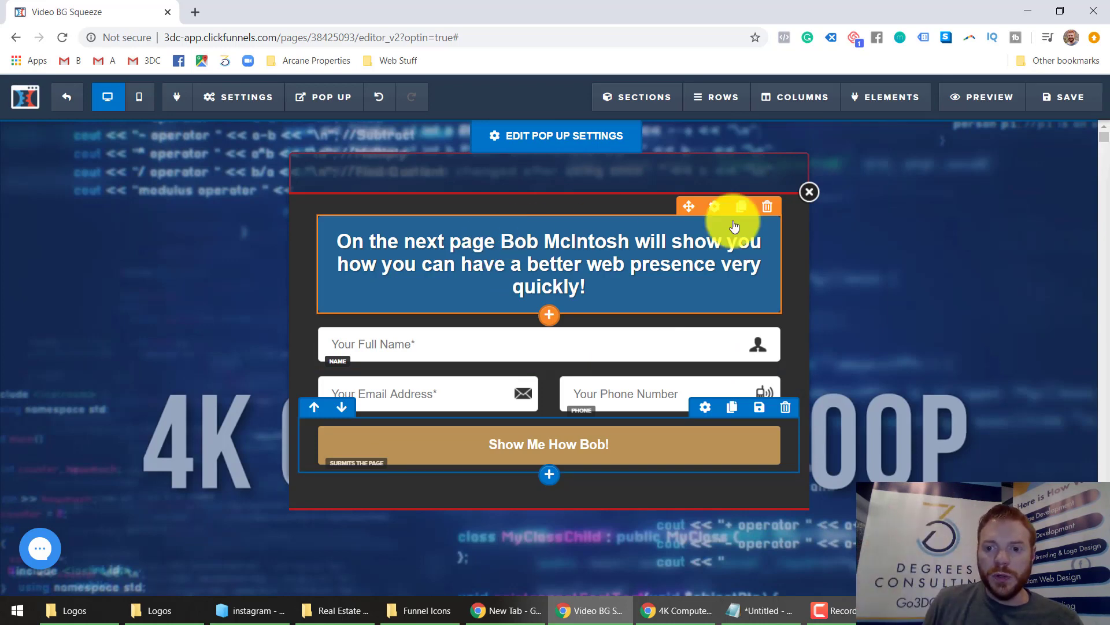
Reduce the pop-up's top margin to 55.
left_click(560, 138)
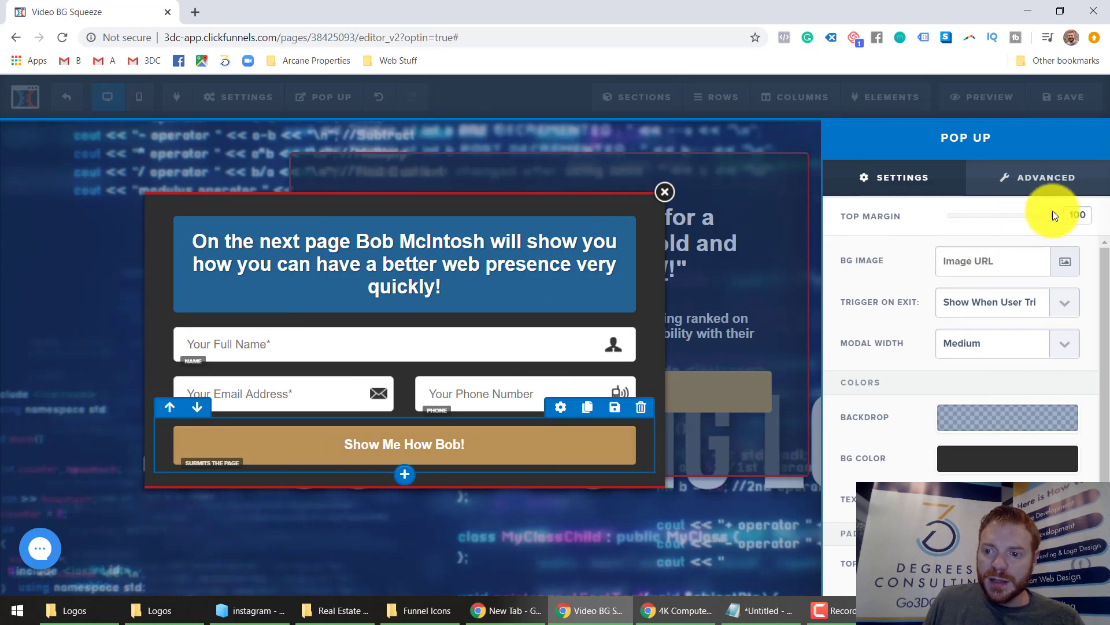
left_click_drag(1054, 215, 1006, 242)
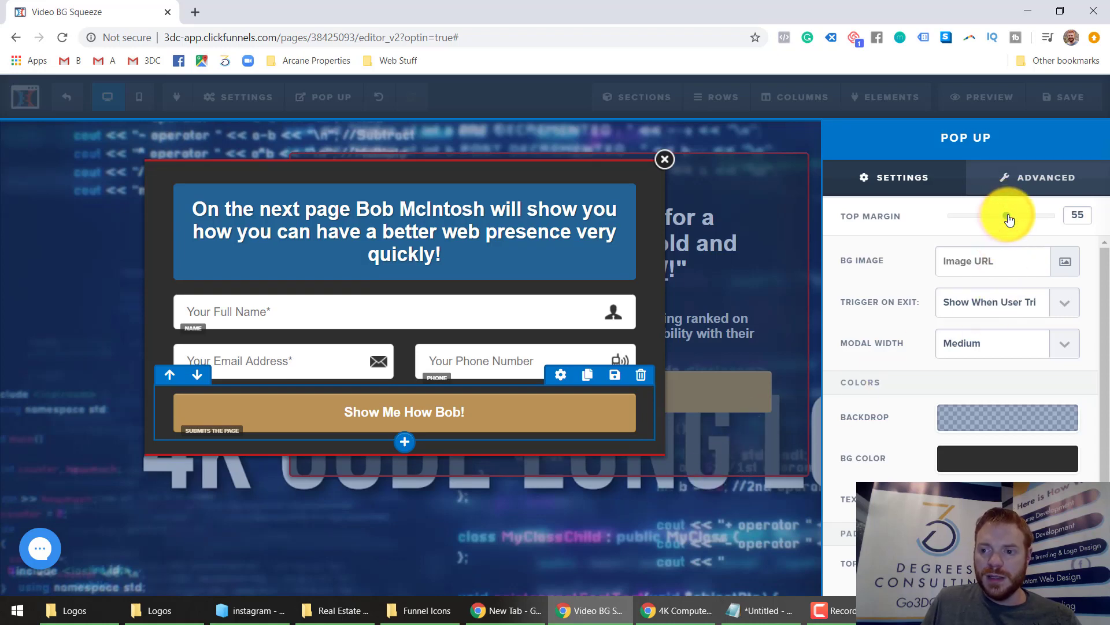
left_click(634, 520)
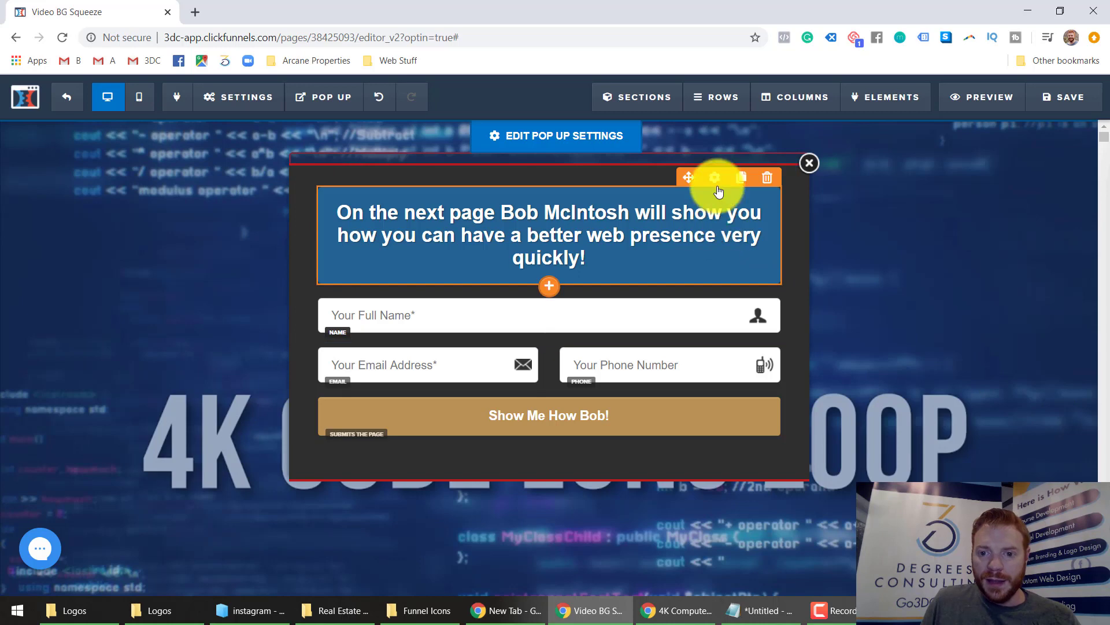
Try the pop-up headline's blue background at full transparency and at full opacity.
left_click(715, 179)
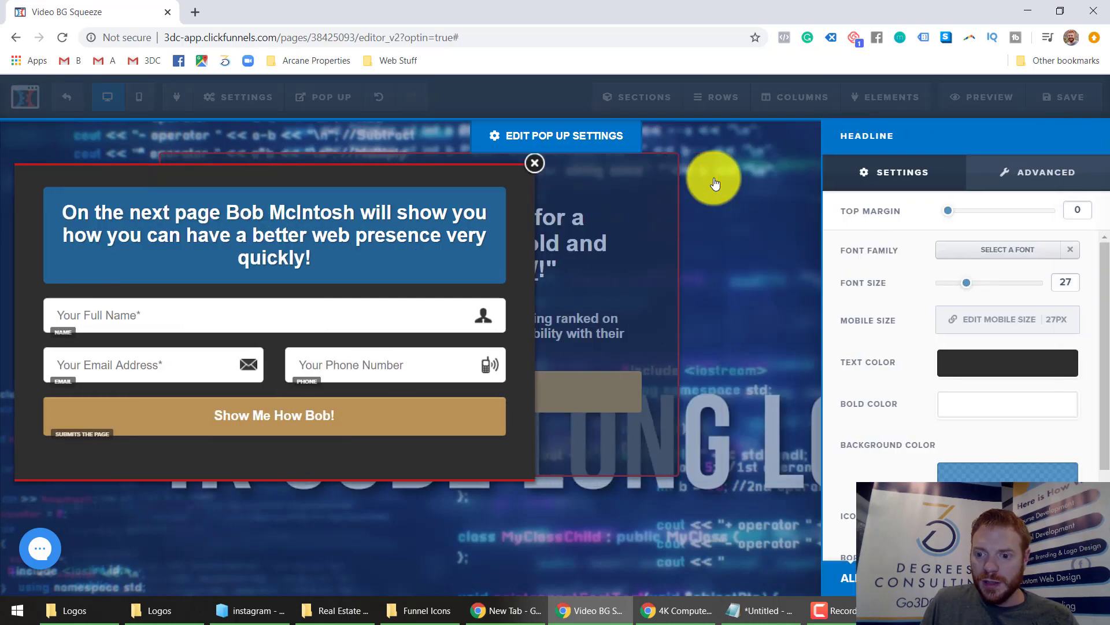
left_click(1006, 471)
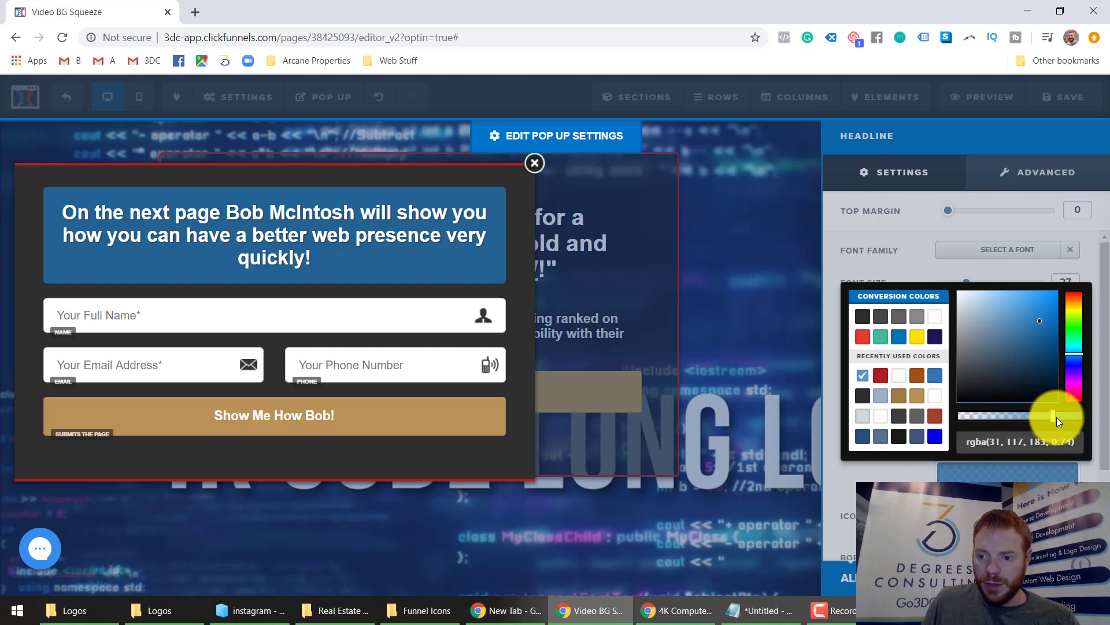
left_click_drag(1056, 417, 976, 416)
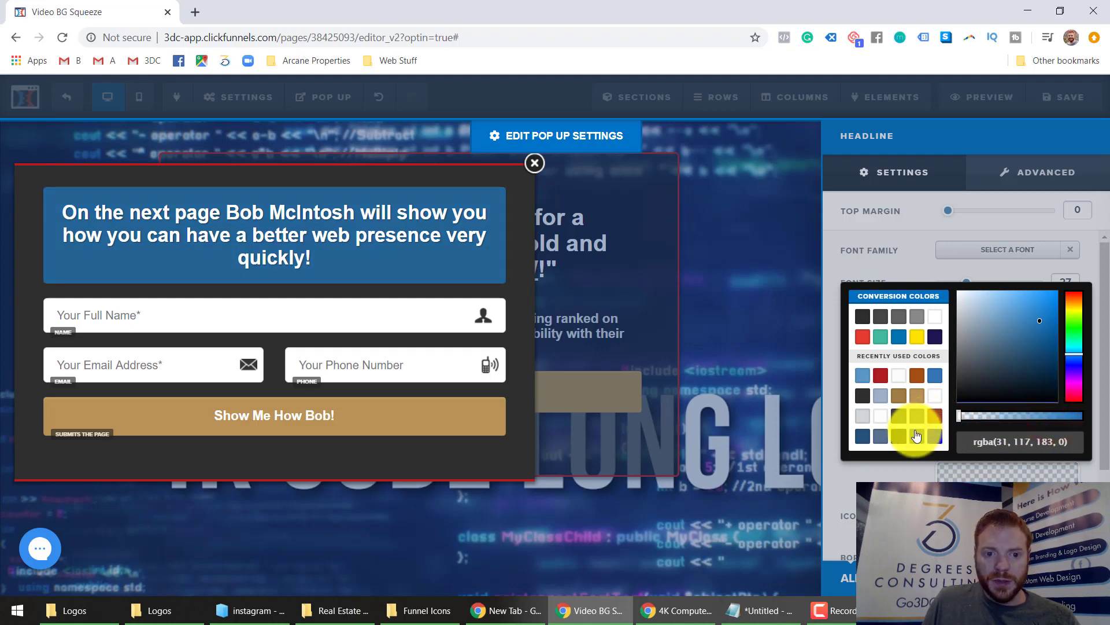
left_click(1078, 415)
left_click(855, 502)
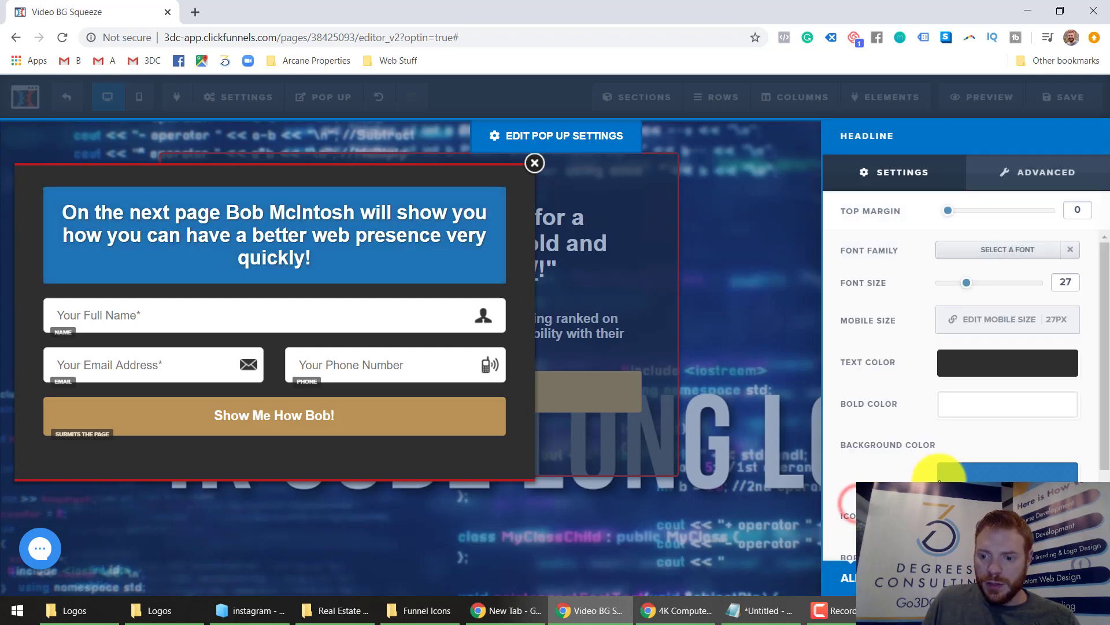
Try dark grey and golden brown as the pop-up headline's background color and settle on the recently used red.
scroll(943, 480, "down", 2)
scroll(943, 480, "up", 2)
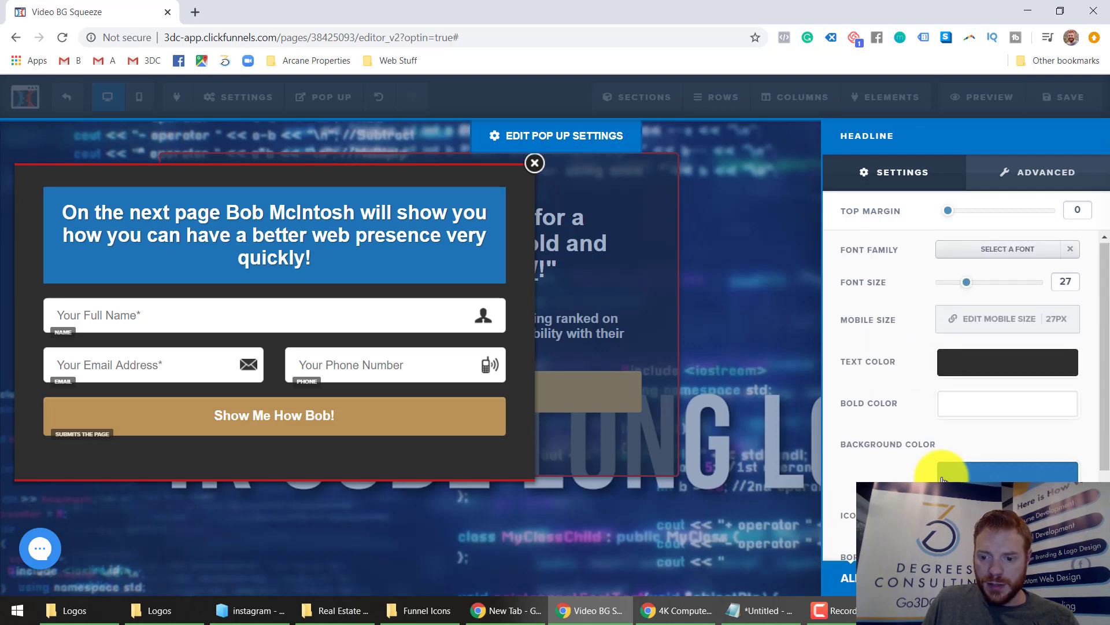
scroll(943, 480, "down", 2)
left_click(972, 365)
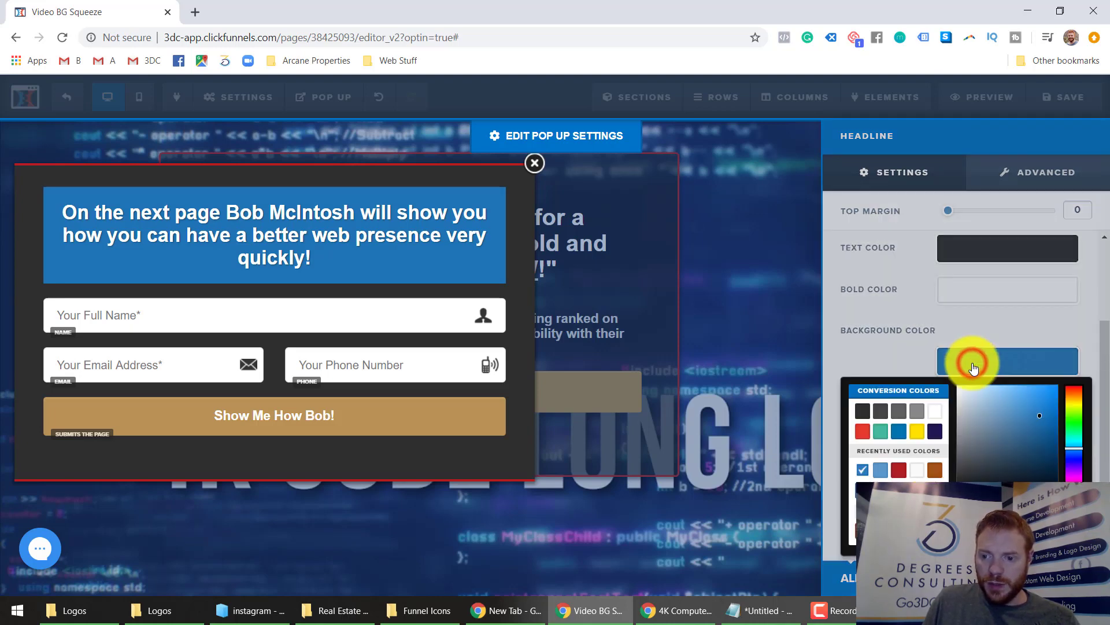
left_click(867, 414)
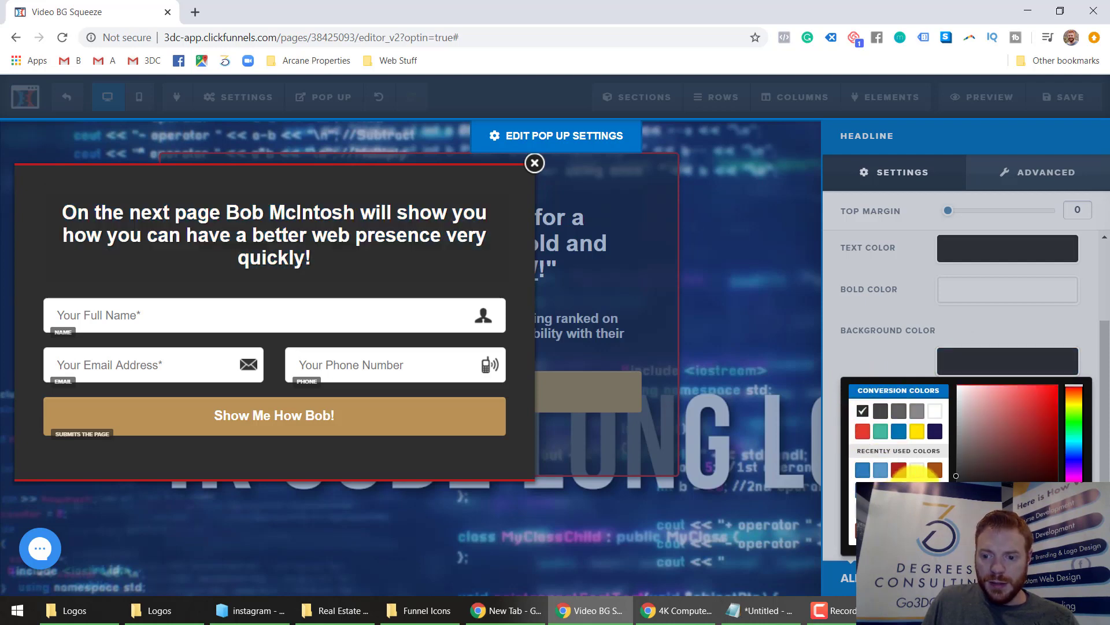
left_click(917, 471)
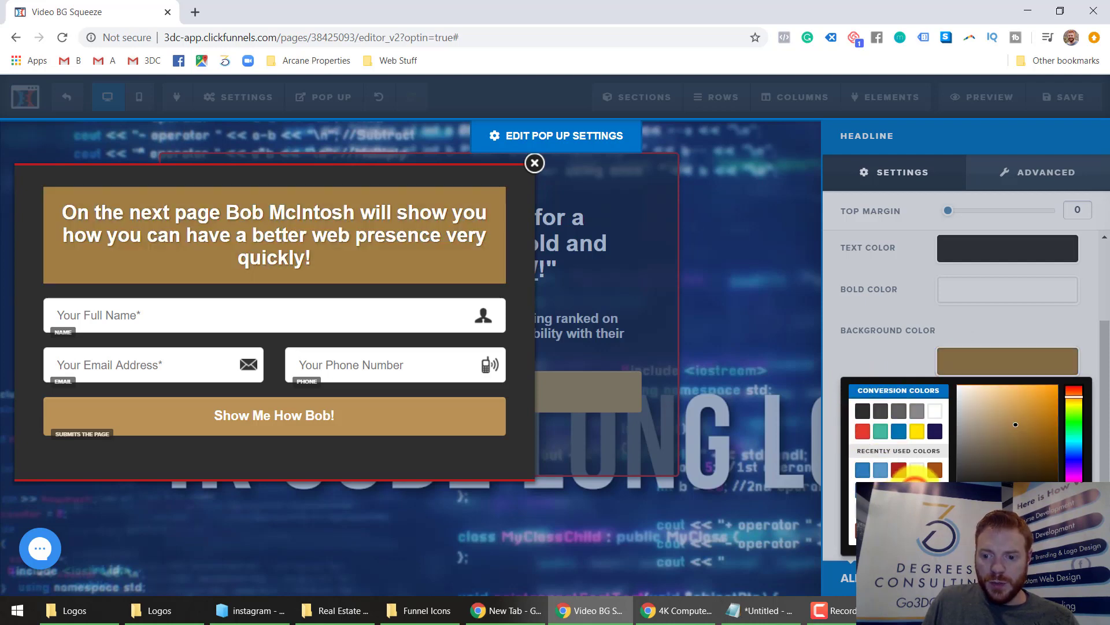
left_click(902, 471)
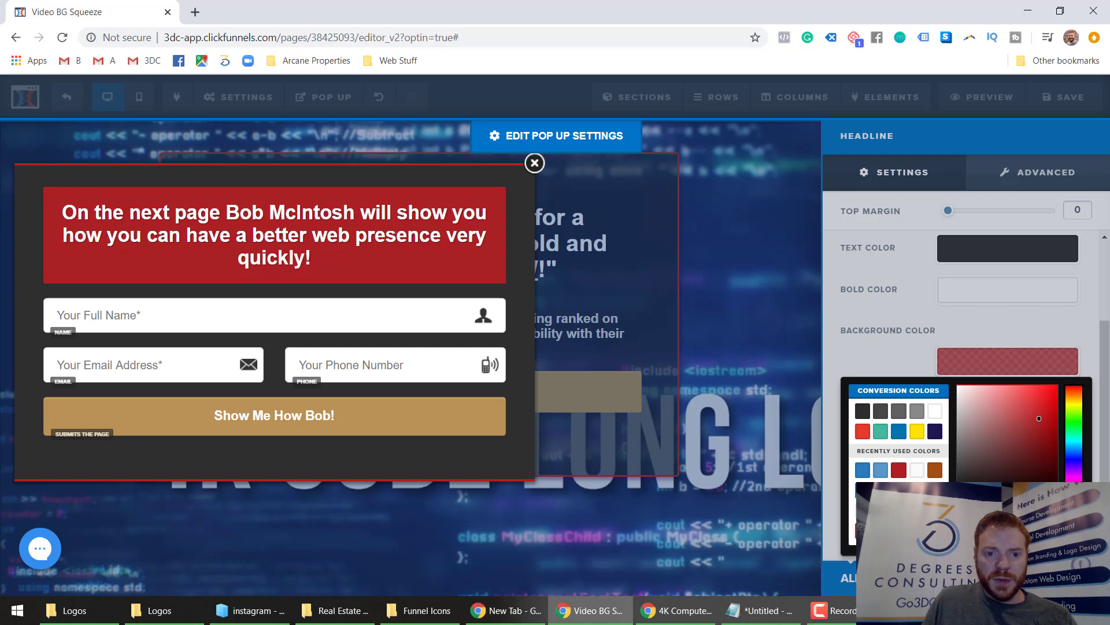
left_click(892, 334)
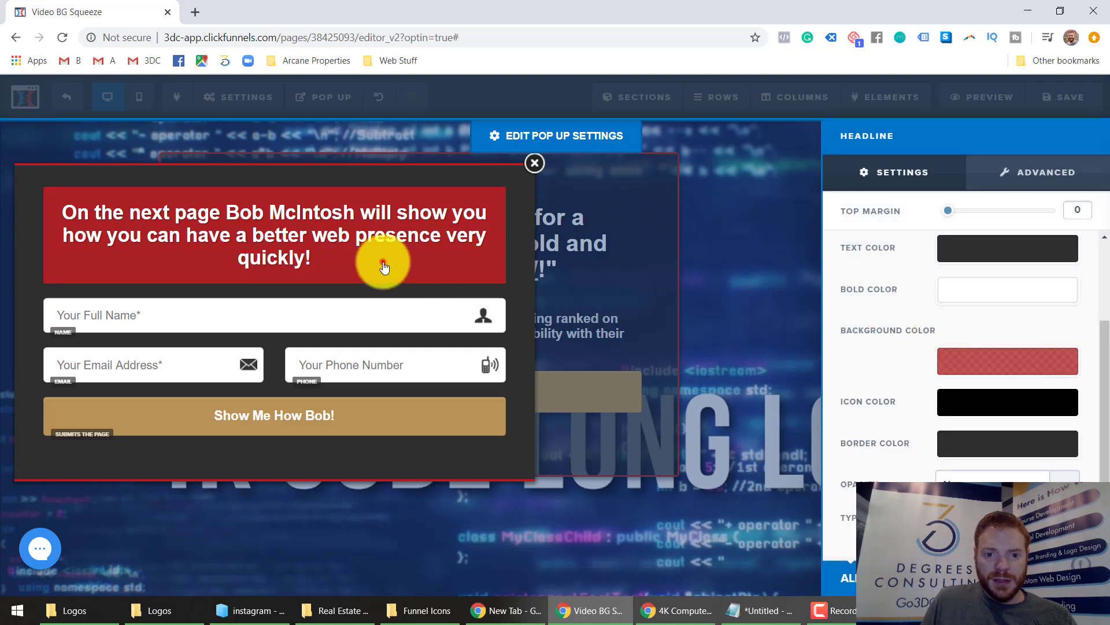
left_click(384, 267)
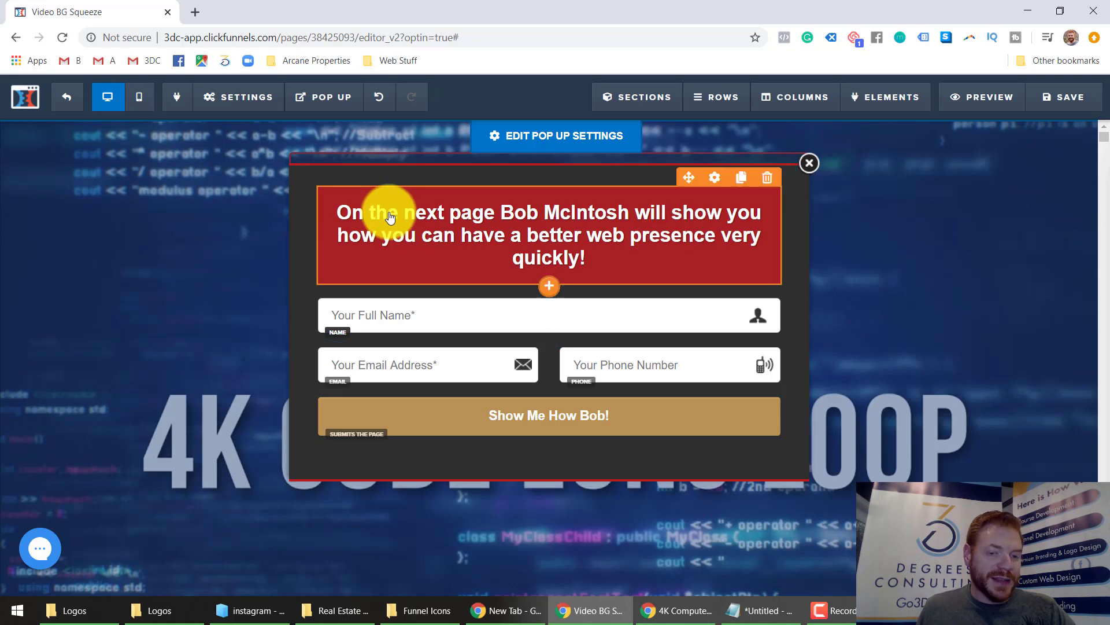
Set the page's SEO title to "Get Your New REI Website Today".
mouse_move(212, 100)
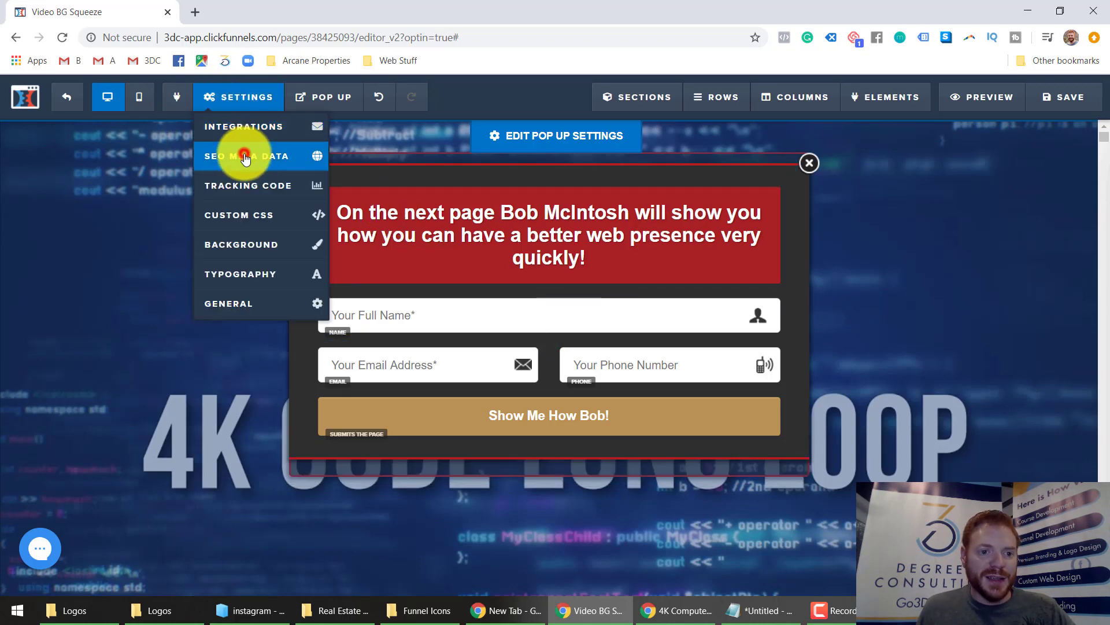
left_click(272, 158)
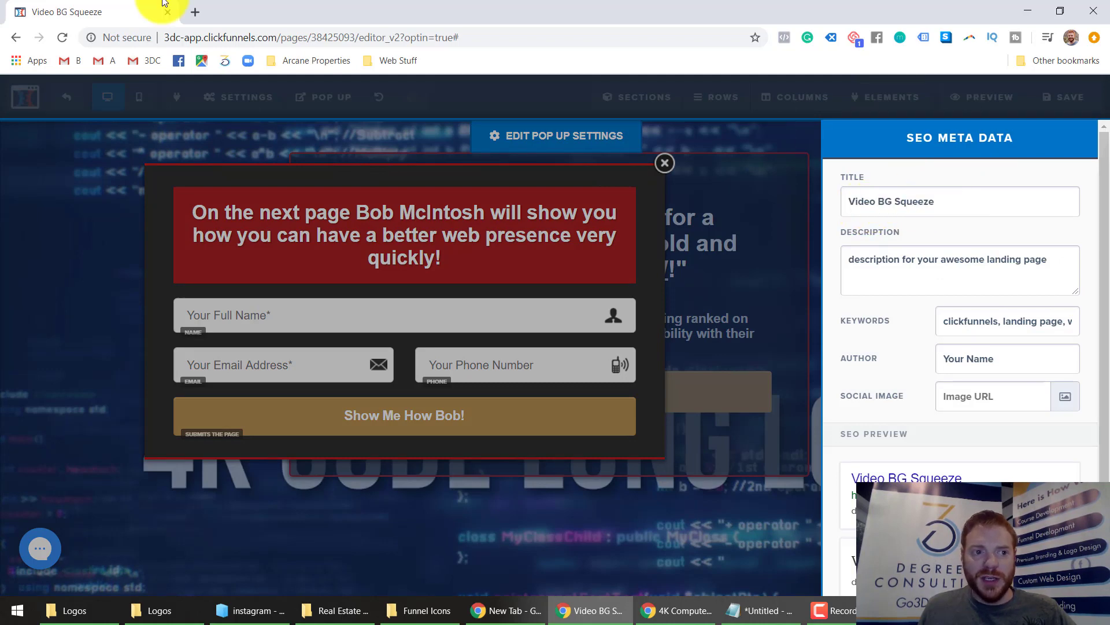
triple_click(961, 207)
type("Ge")
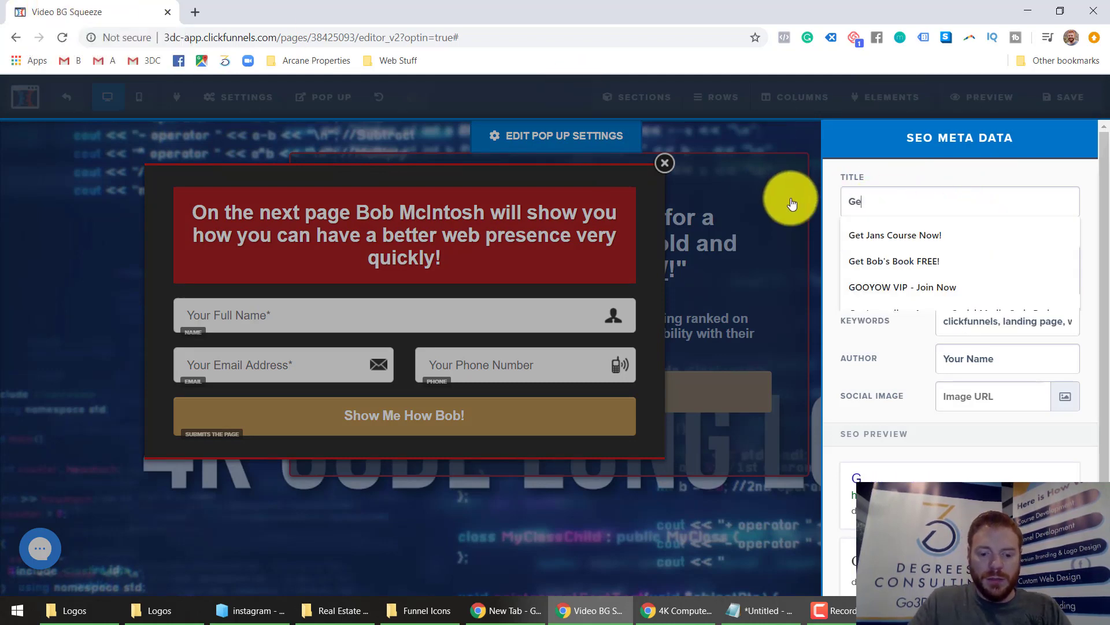
type("t Your New ")
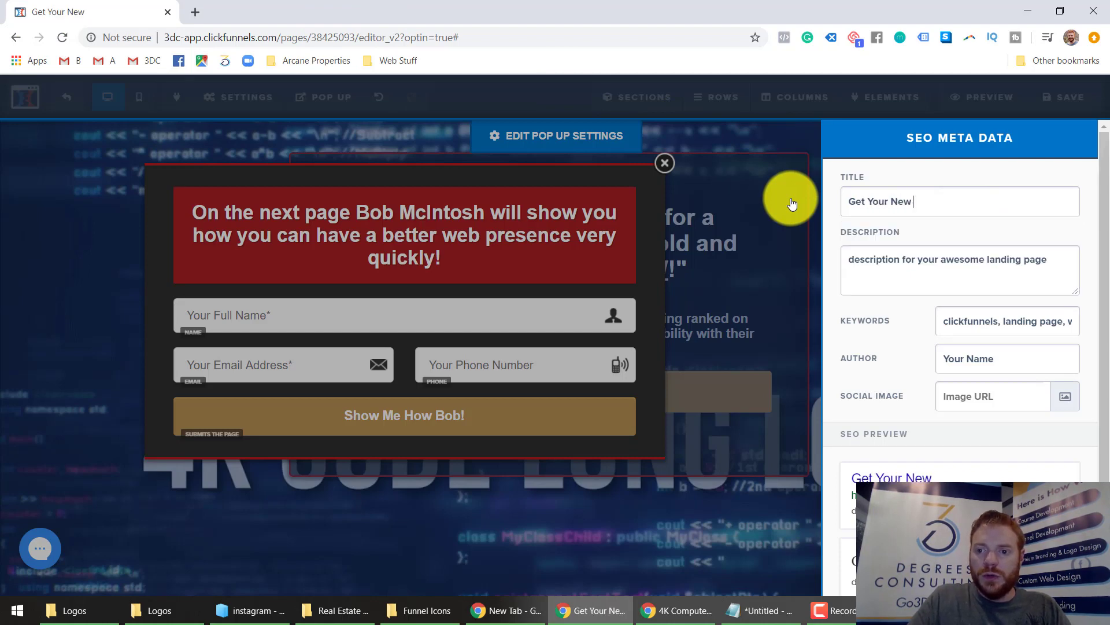
type("REI Website Today")
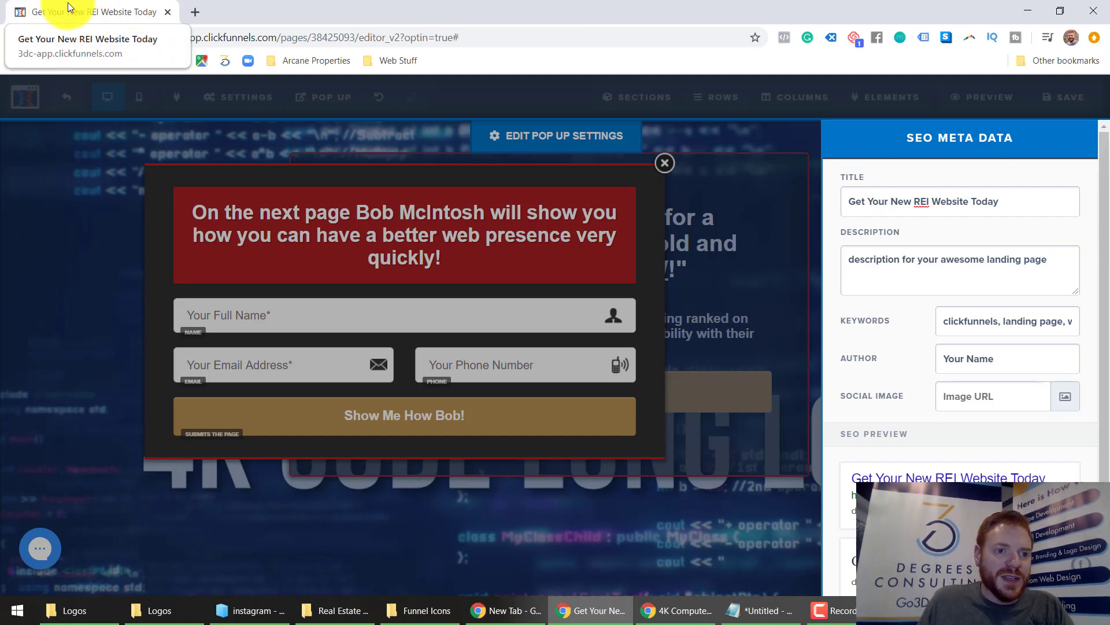
Set the SEO description to "Learn about how these real estate investor websites are driving more leads, and creating more credibility".
triple_click(951, 268)
type("Learn what you need to d")
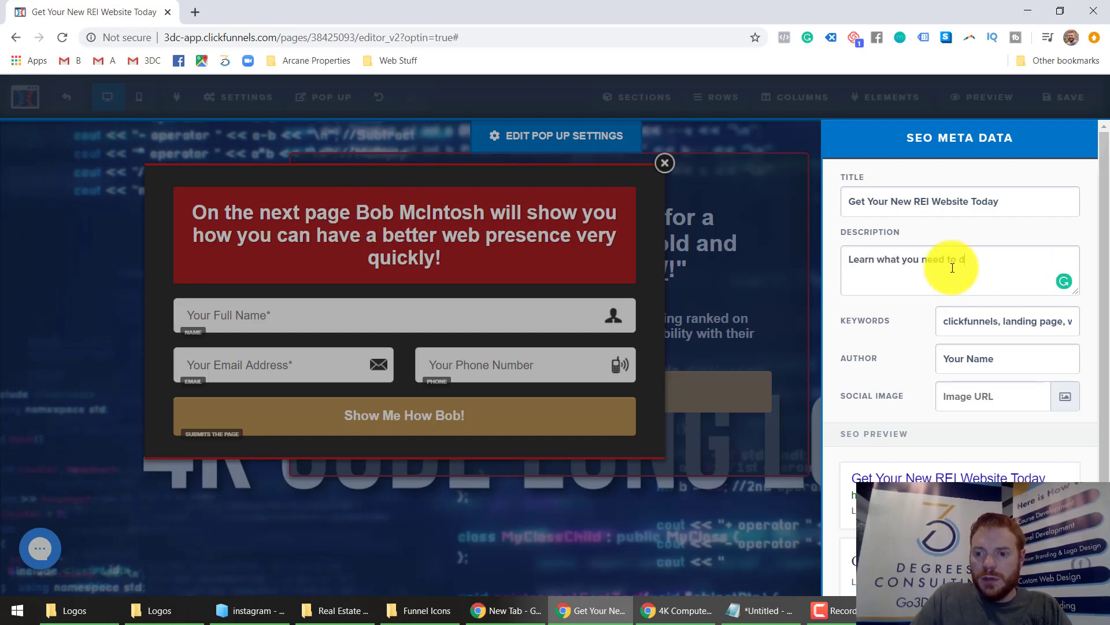
triple_click(953, 267)
type("Learna bout")
key("BackSpace")
key("BackSpace")
key("BackSpace")
key("BackSpace")
key("BackSpace")
key("BackSpace")
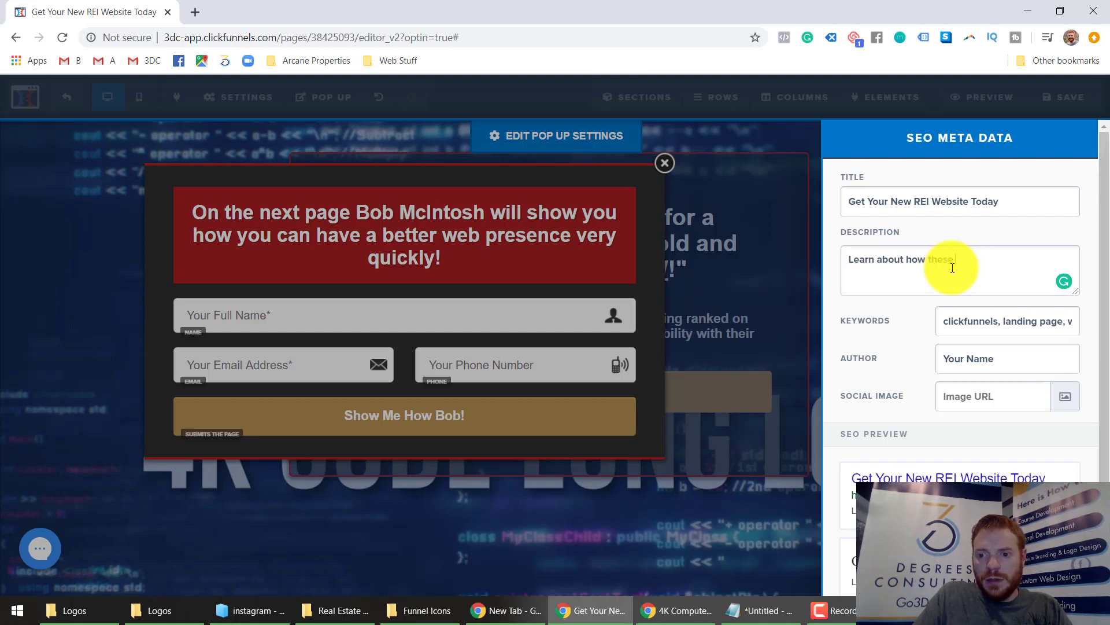
type("inve")
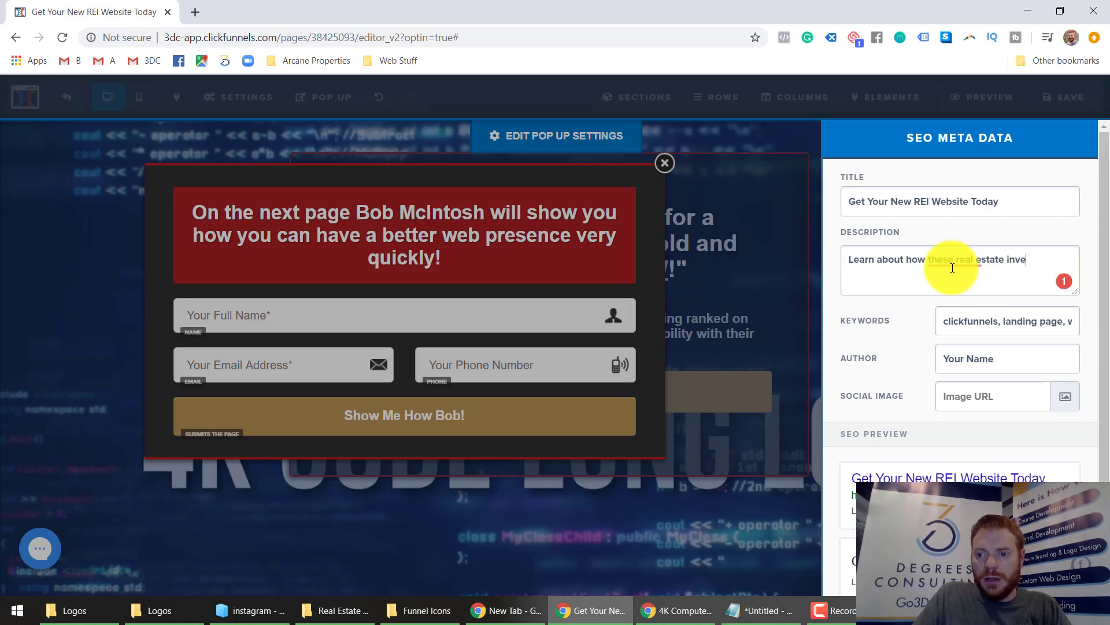
type("stor websties are drivin")
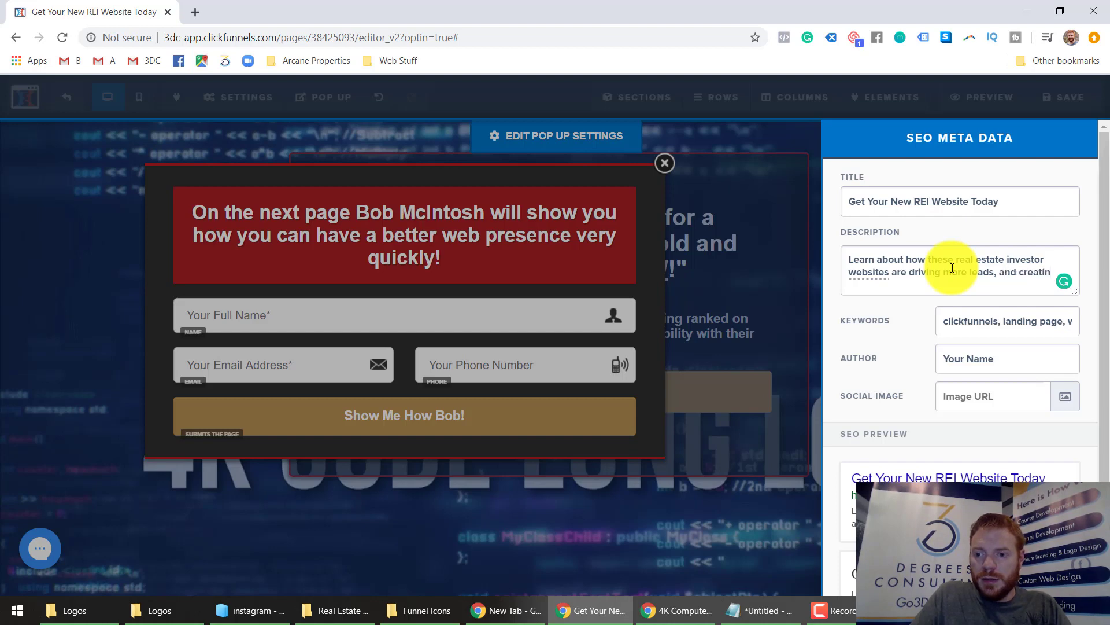
type("g more credibility")
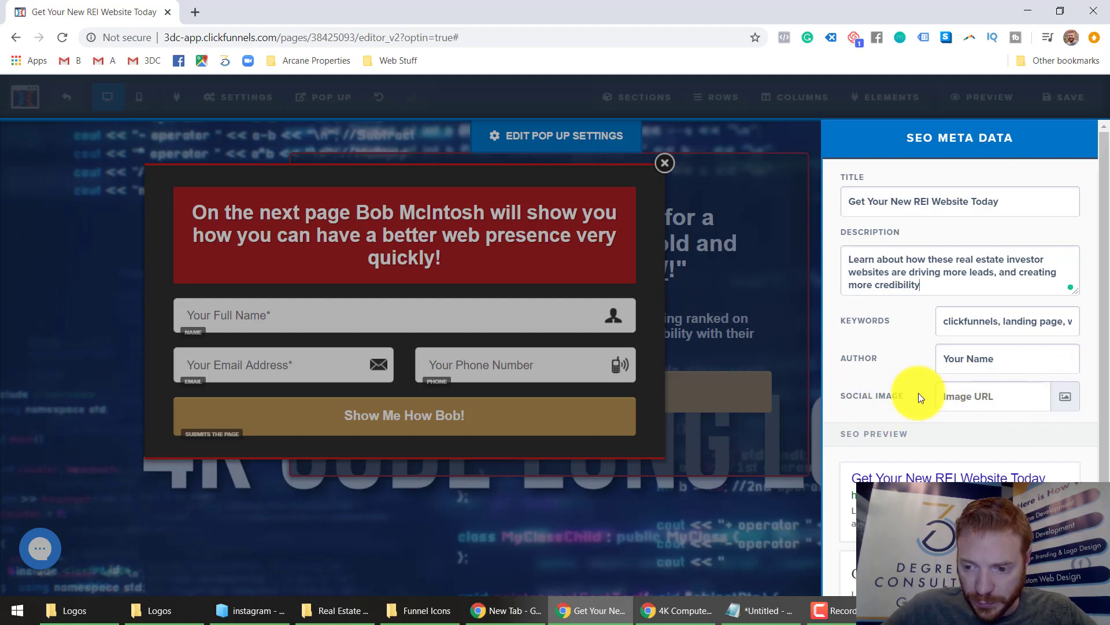
Upload the "Real Estate Websites Checkout" image from the Dropbox 3DC "Real Estate Websites" folder to the image library for the social image.
left_click(1072, 402)
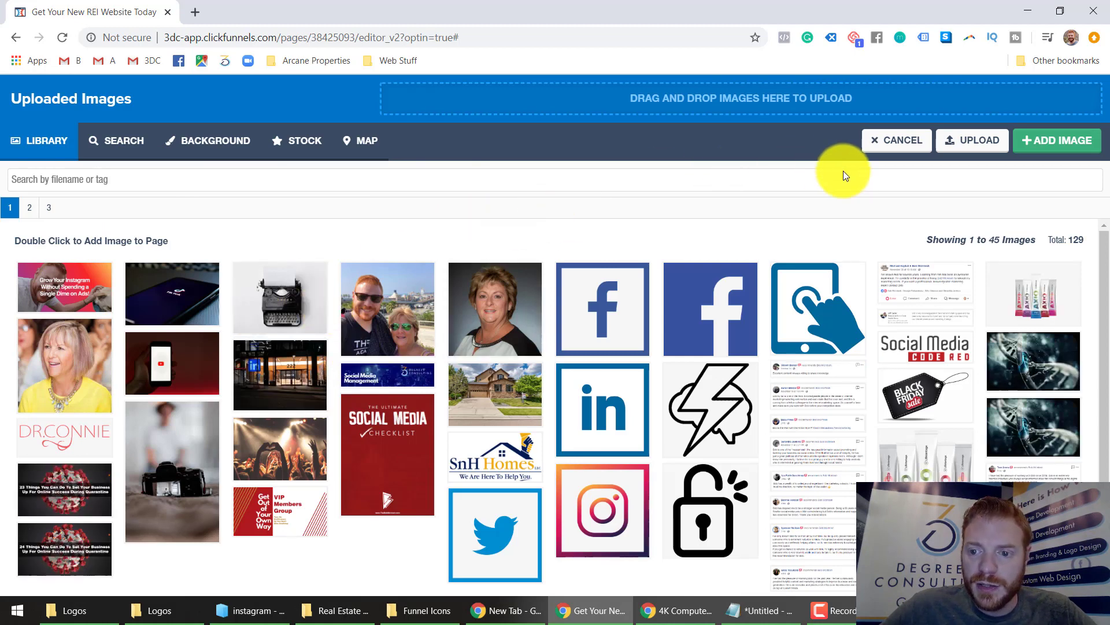
left_click(985, 138)
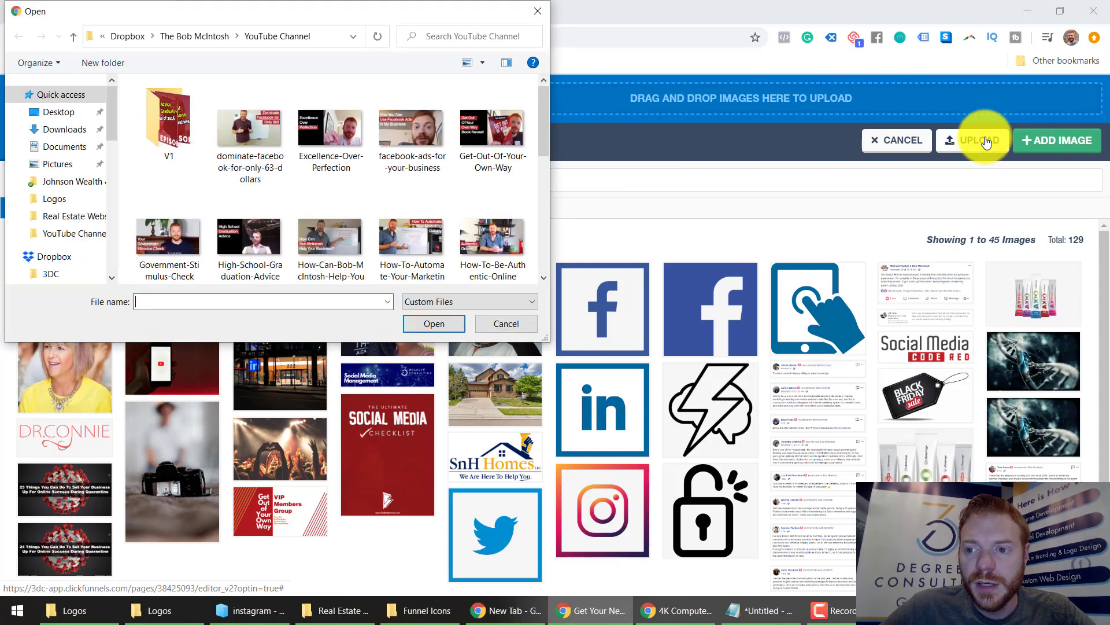
left_click(129, 36)
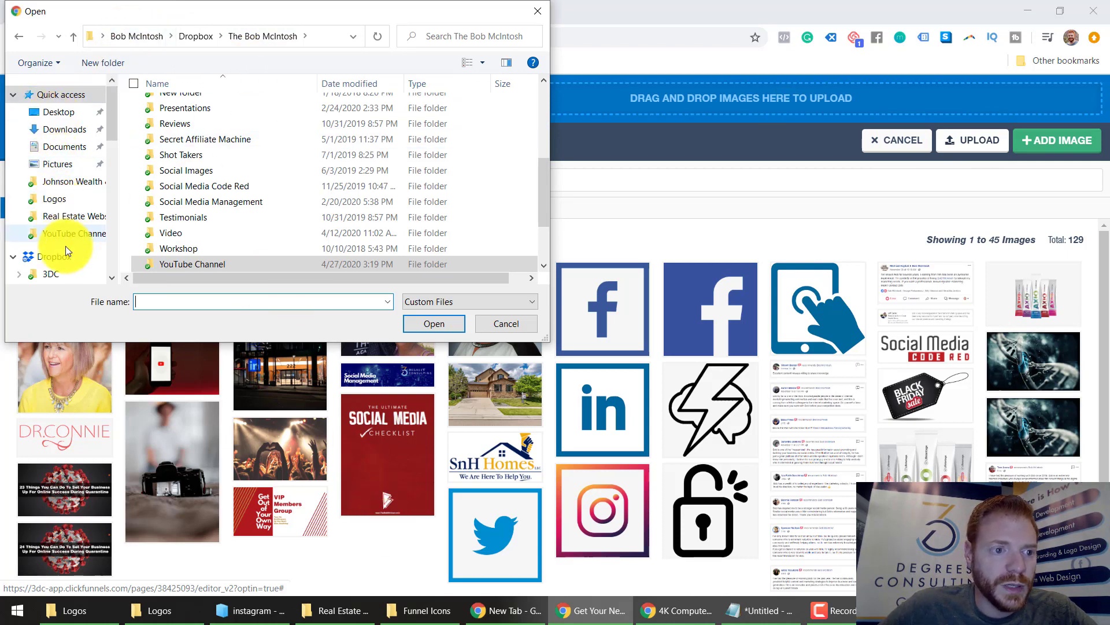
left_click(56, 276)
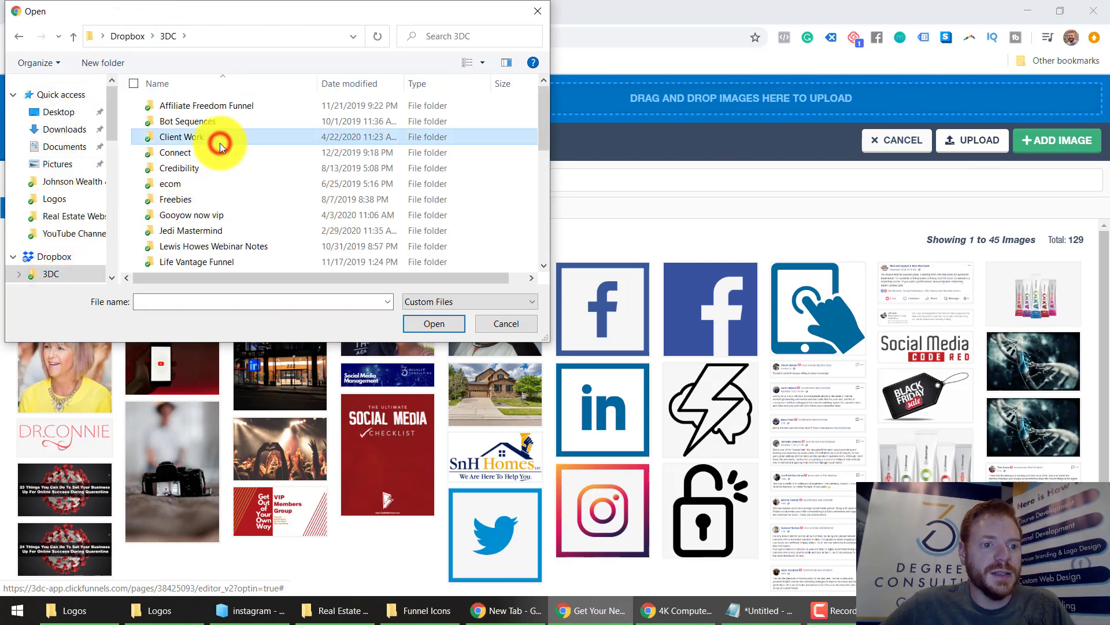
scroll(220, 143, "down", 5)
double_click(202, 100)
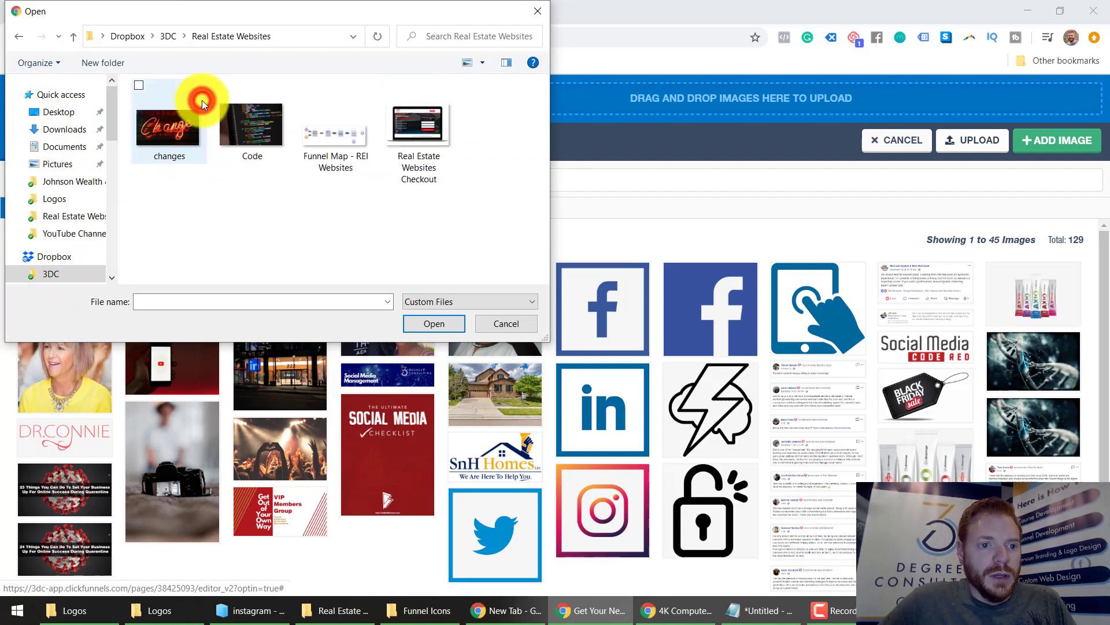
double_click(411, 129)
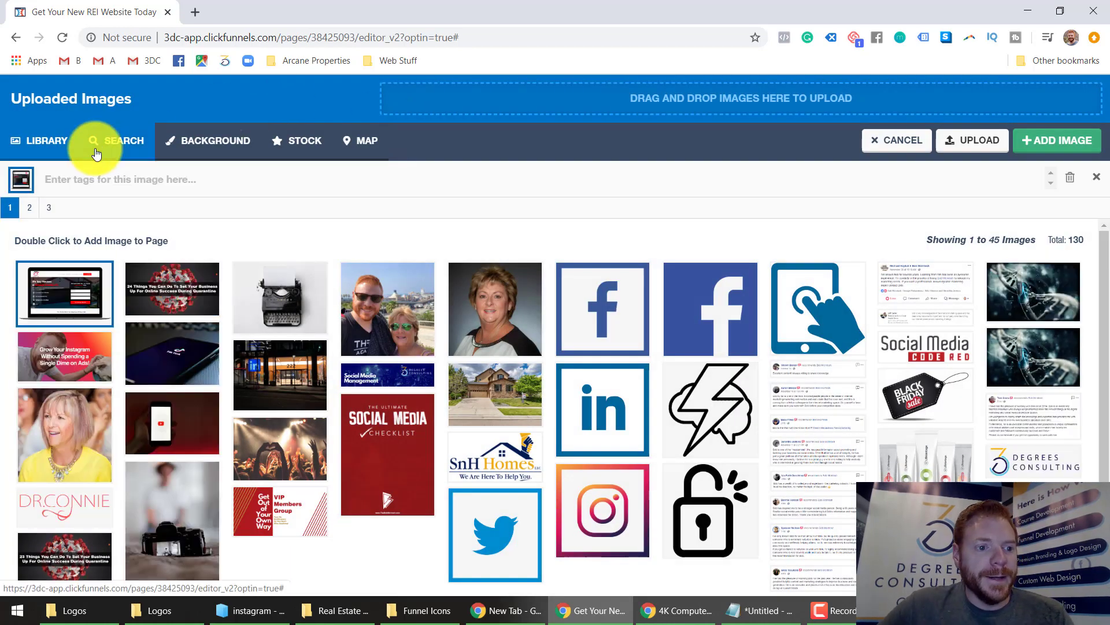
Assign the uploaded laptop image as the page's social image and check it in the SEO preview.
left_click(67, 295)
left_click(67, 295)
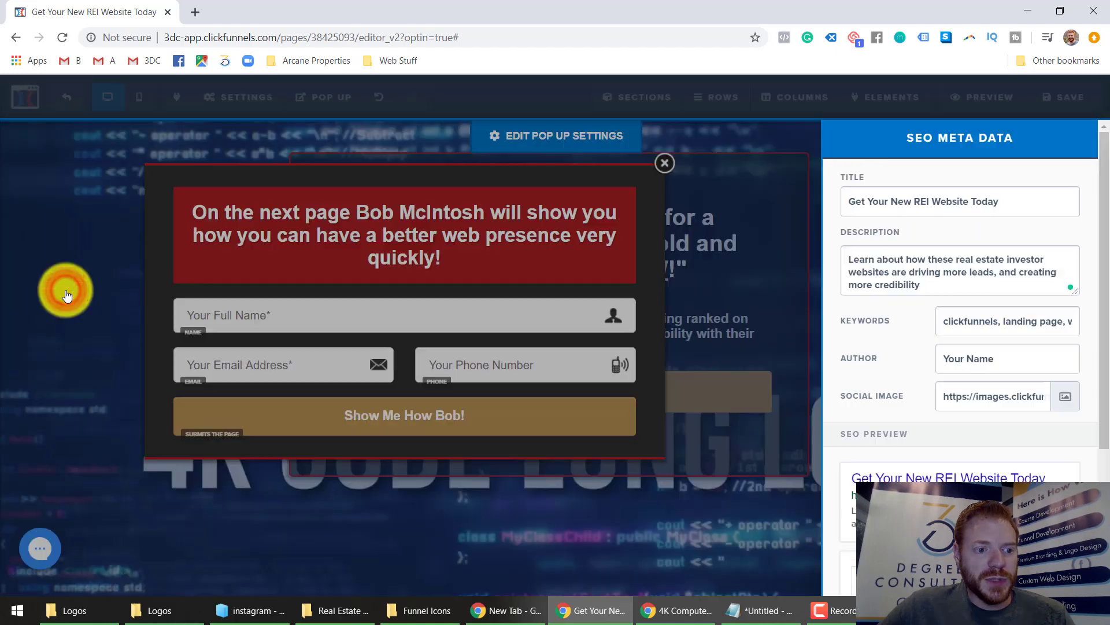
scroll(894, 382, "down", 1)
scroll(894, 382, "down", 2)
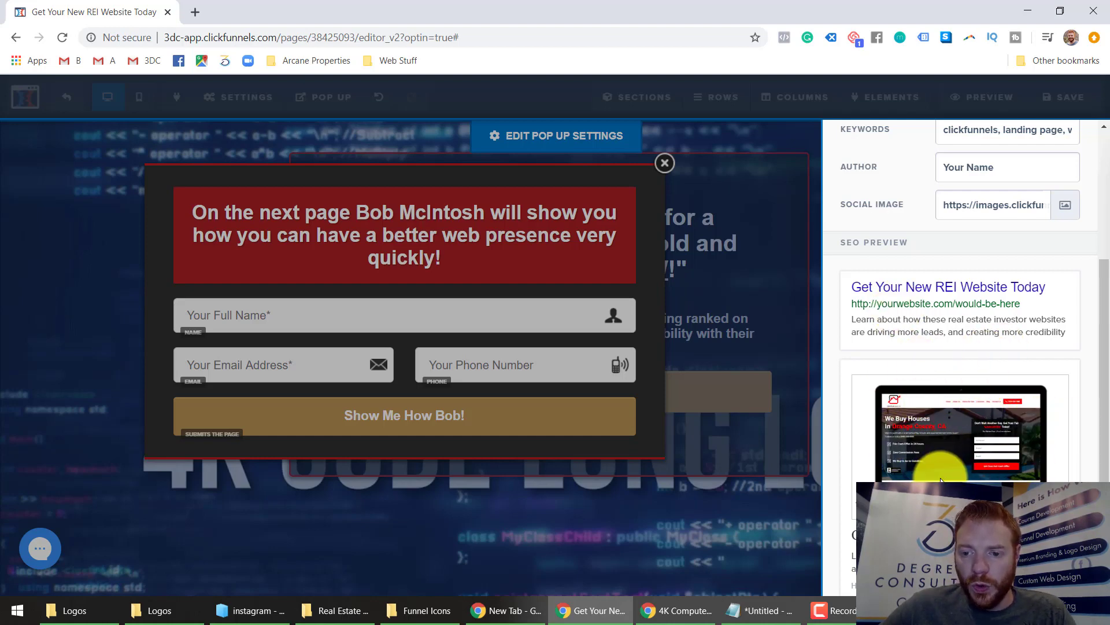
Replace the placeholder author in the SEO meta data with the author's full name.
scroll(941, 480, "up", 2)
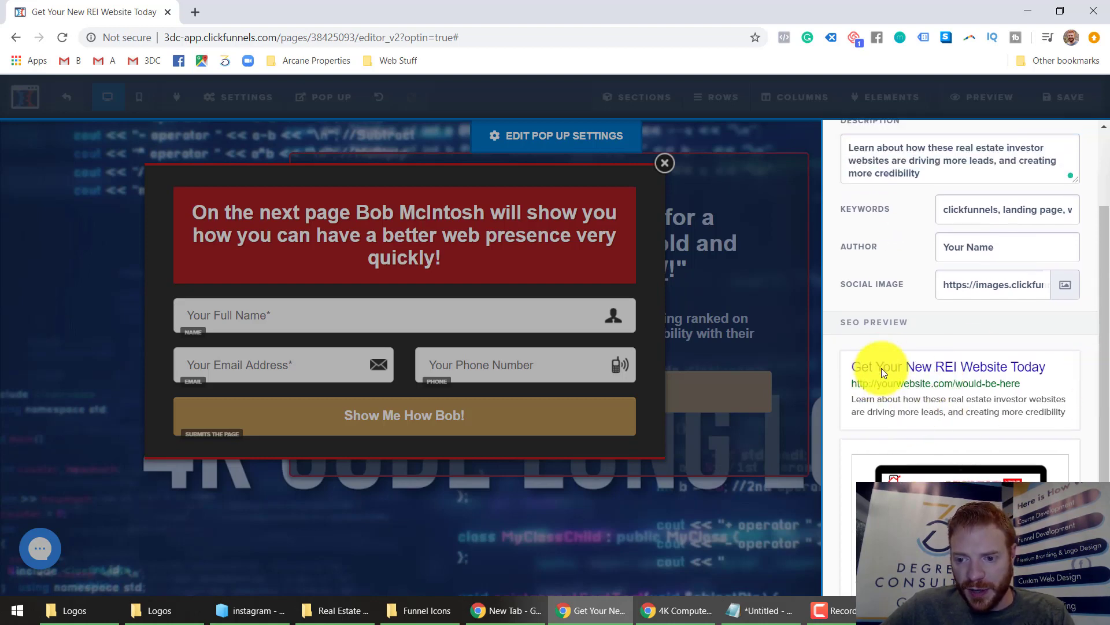
scroll(897, 353, "up", 2)
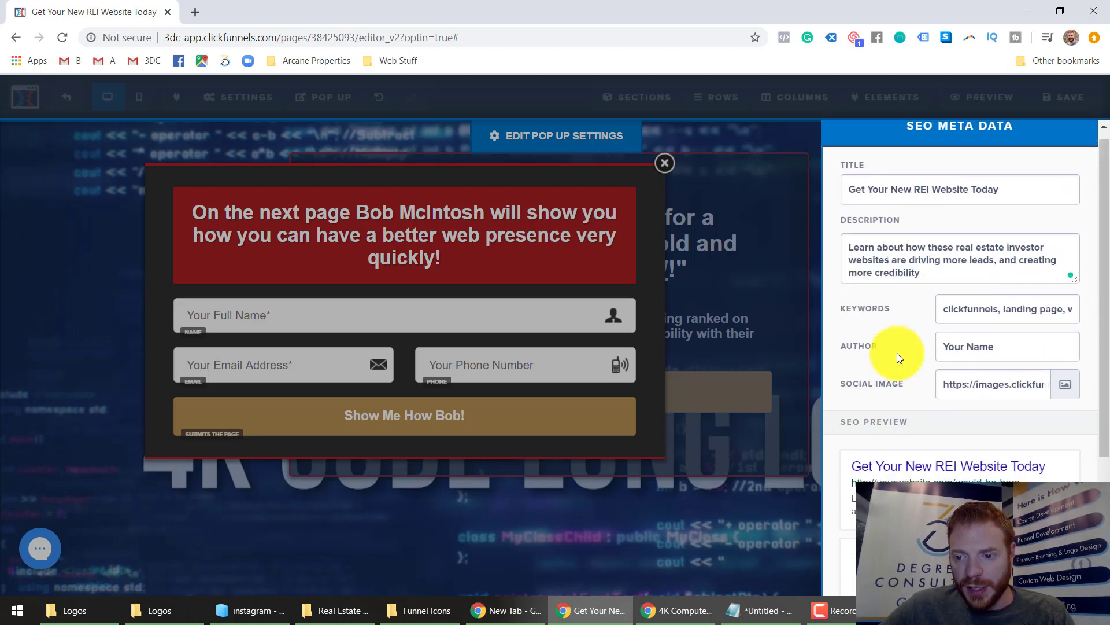
left_click(970, 346)
type("Bo")
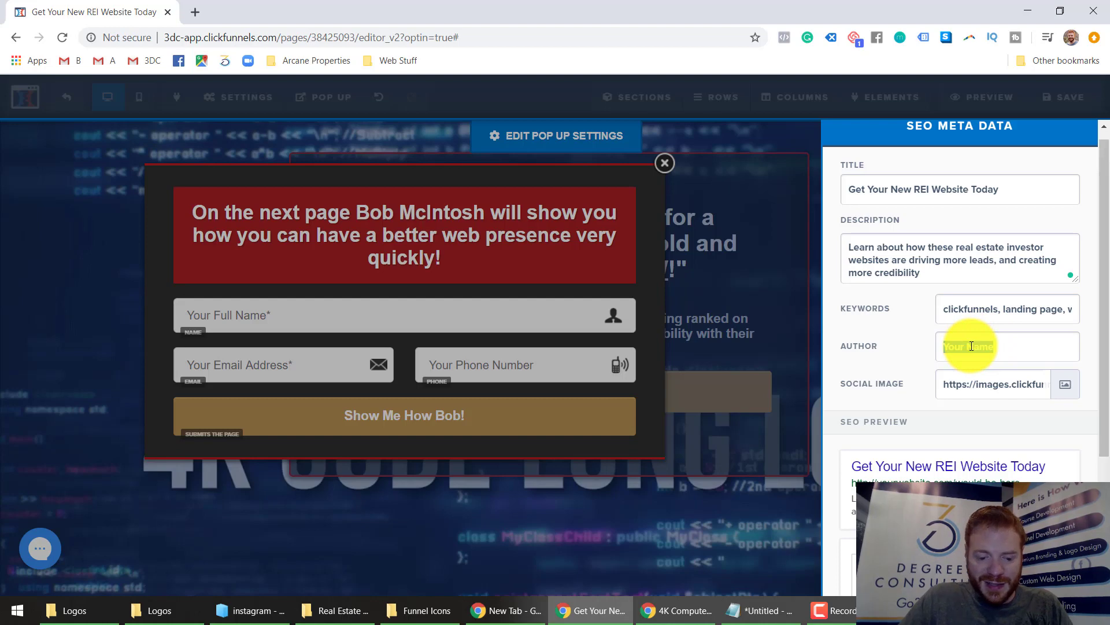
type("b McInt")
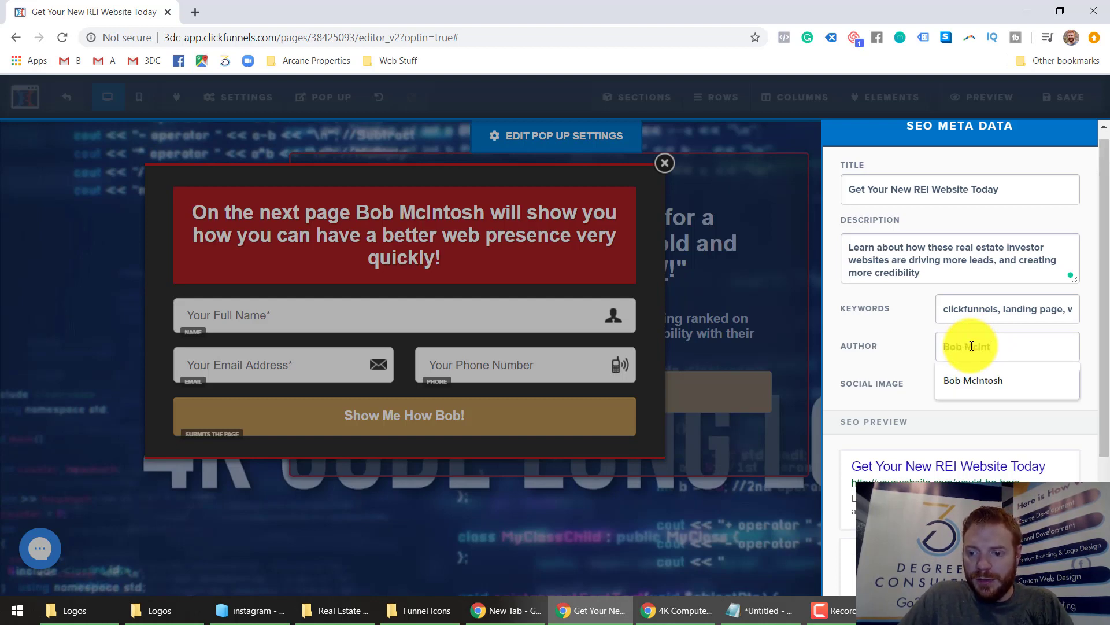
type("osh")
left_click(889, 355)
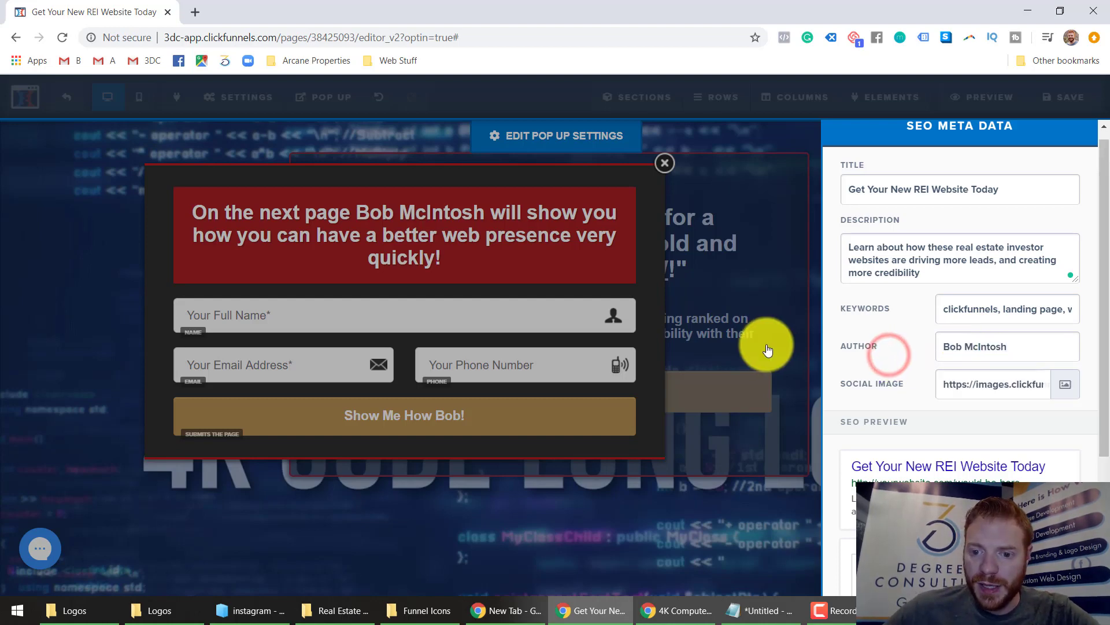
Close the SEO meta data settings and the opt-in pop-up, and save the page.
left_click(546, 270)
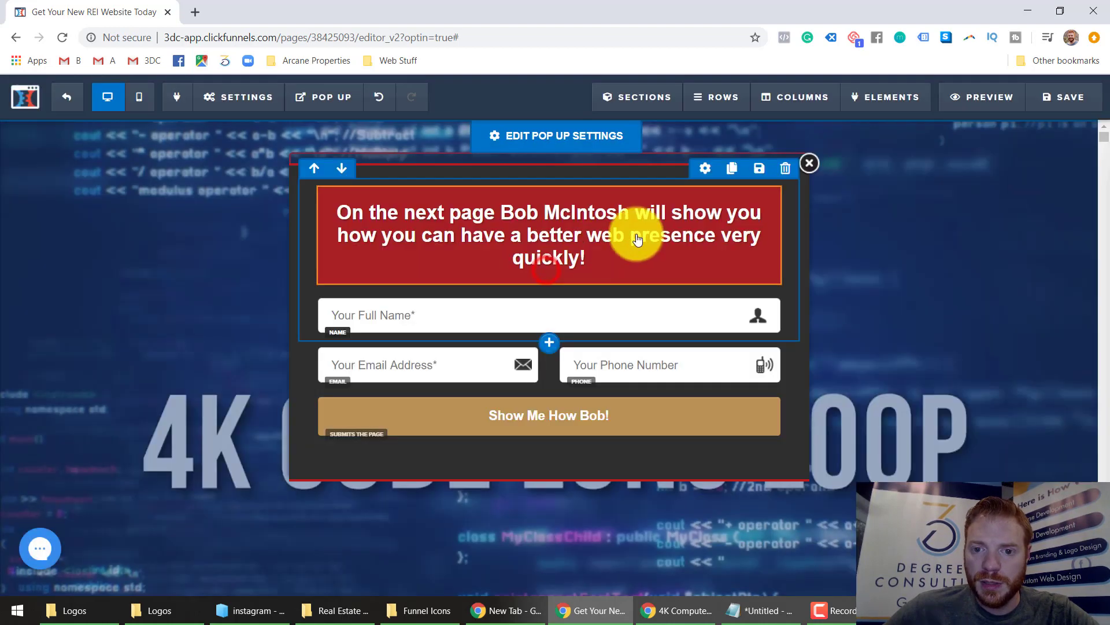
left_click(804, 162)
left_click(1071, 93)
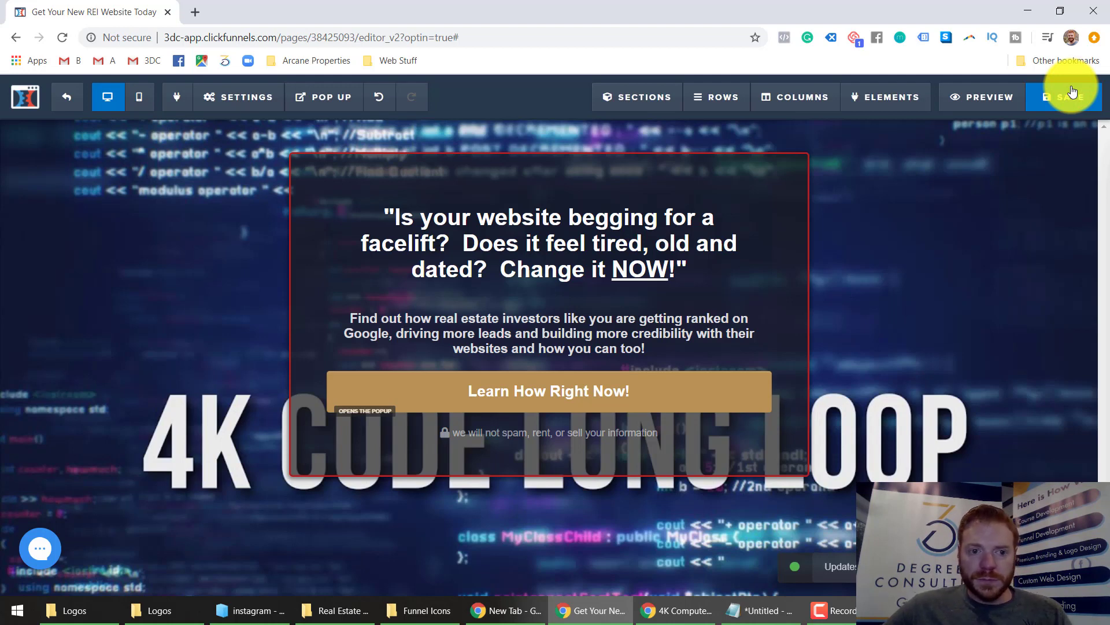
left_click(236, 97)
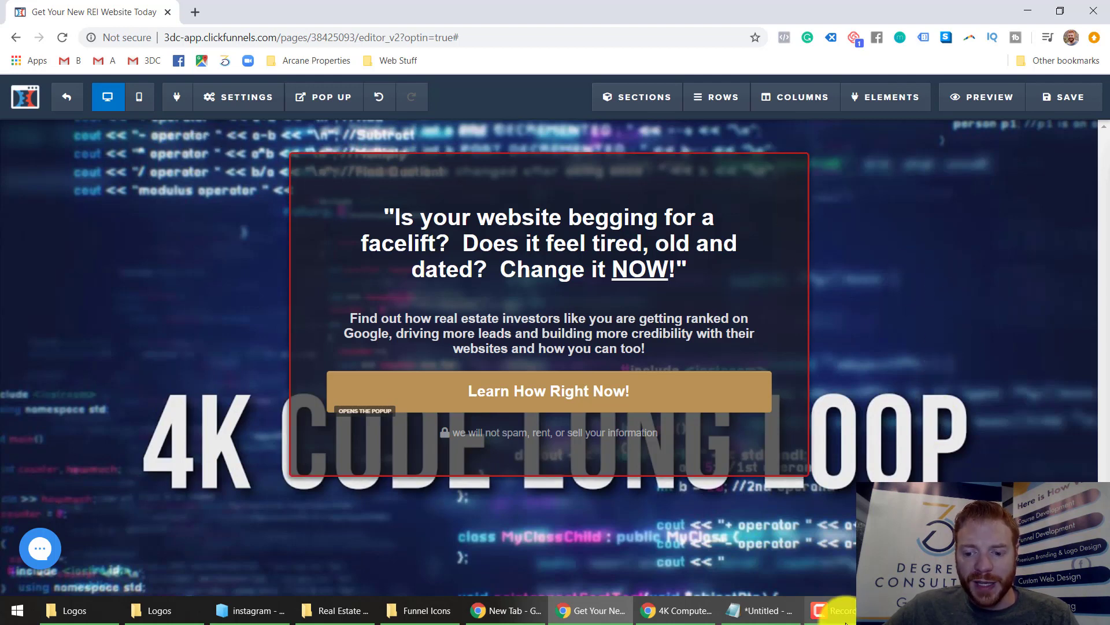
mouse_move(844, 619)
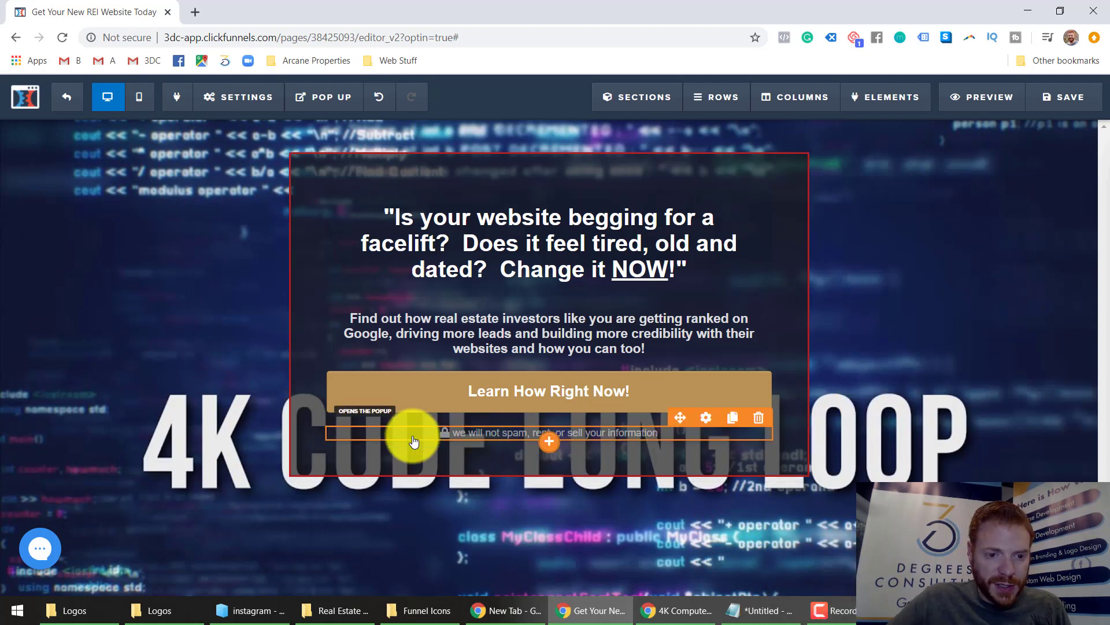
Open the go3dc.activehosted.com account in a new browser window and go to its tracking settings.
key("ctrl+n")
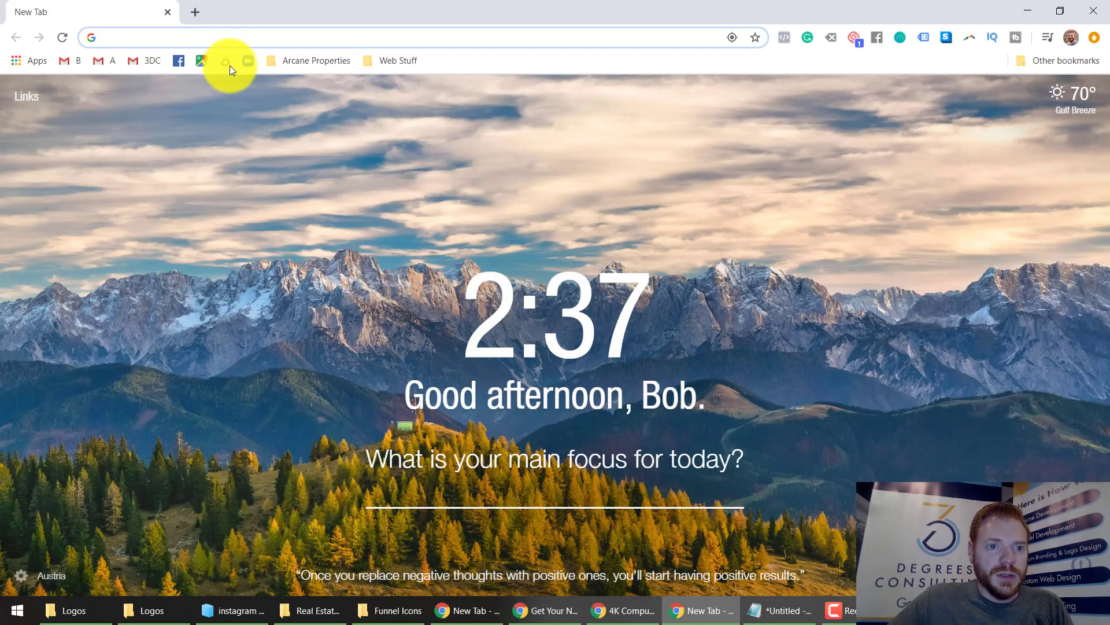
left_click(221, 61)
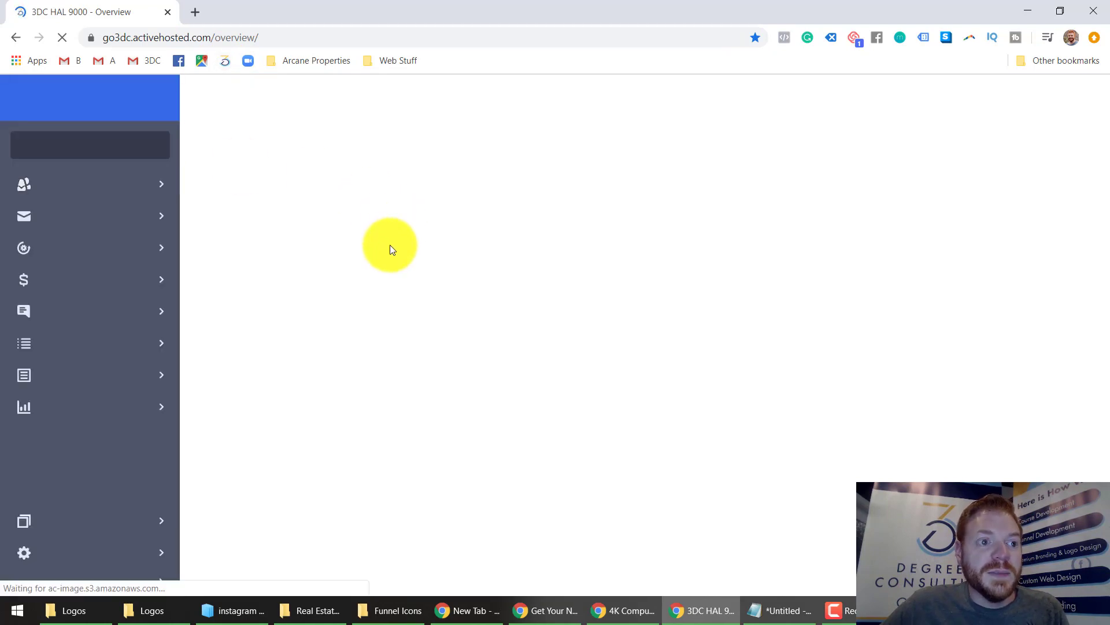
left_click(65, 538)
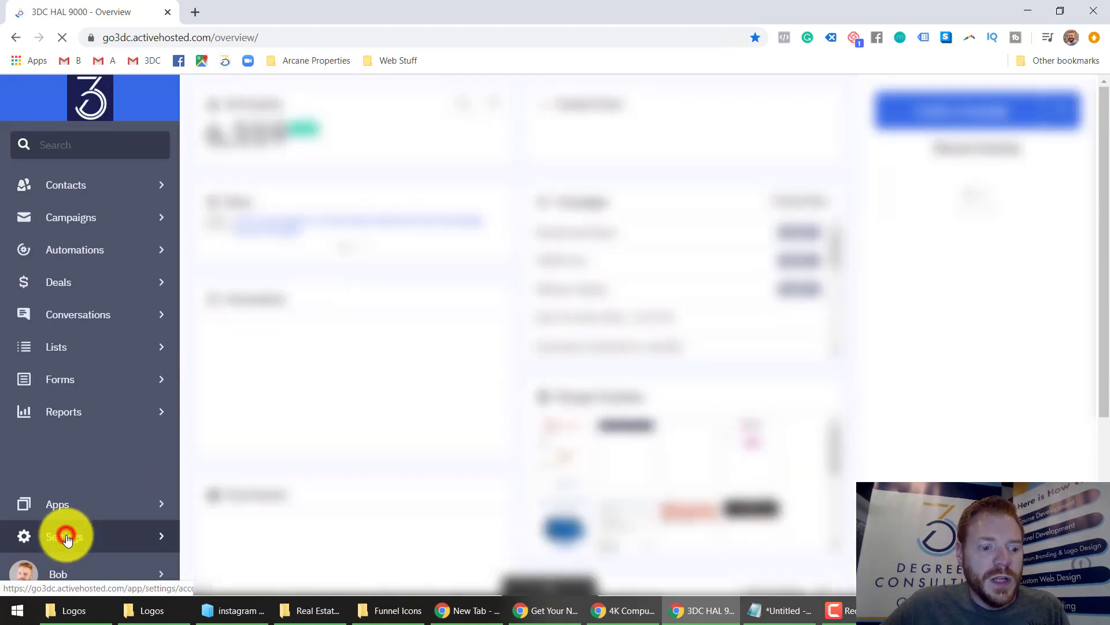
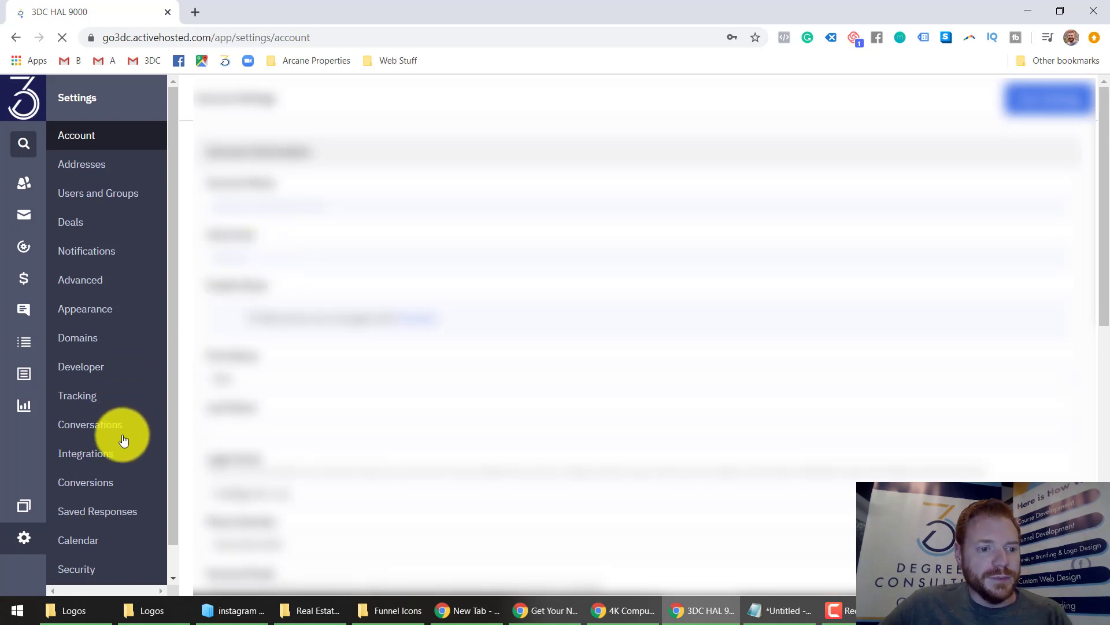
left_click(77, 403)
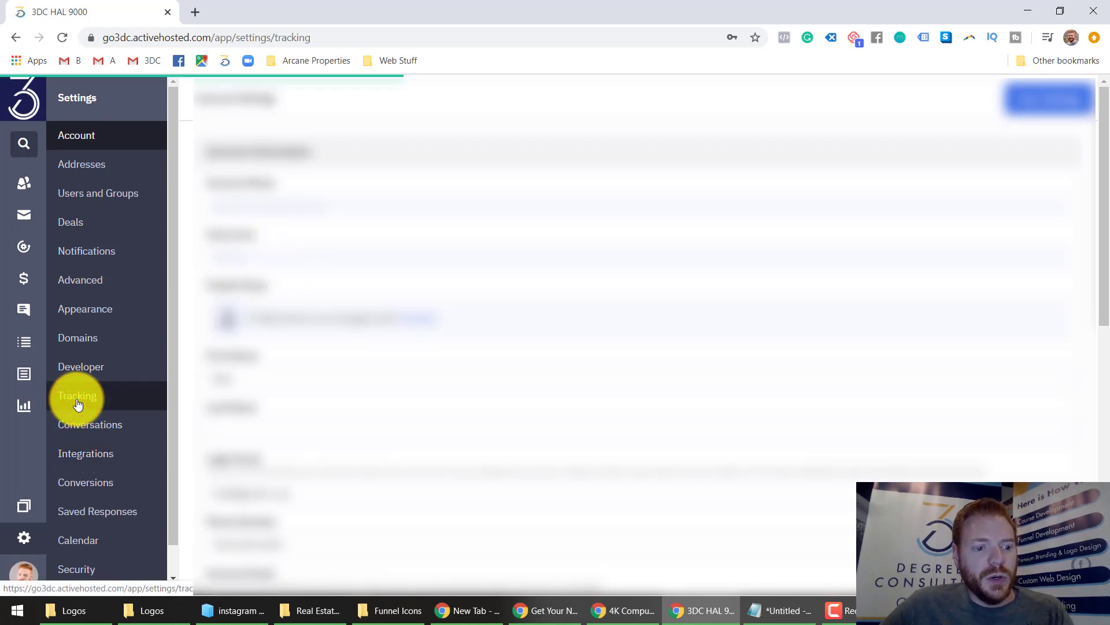
Copy the complete site tracking code from the tracking settings.
scroll(457, 315, "down", 5)
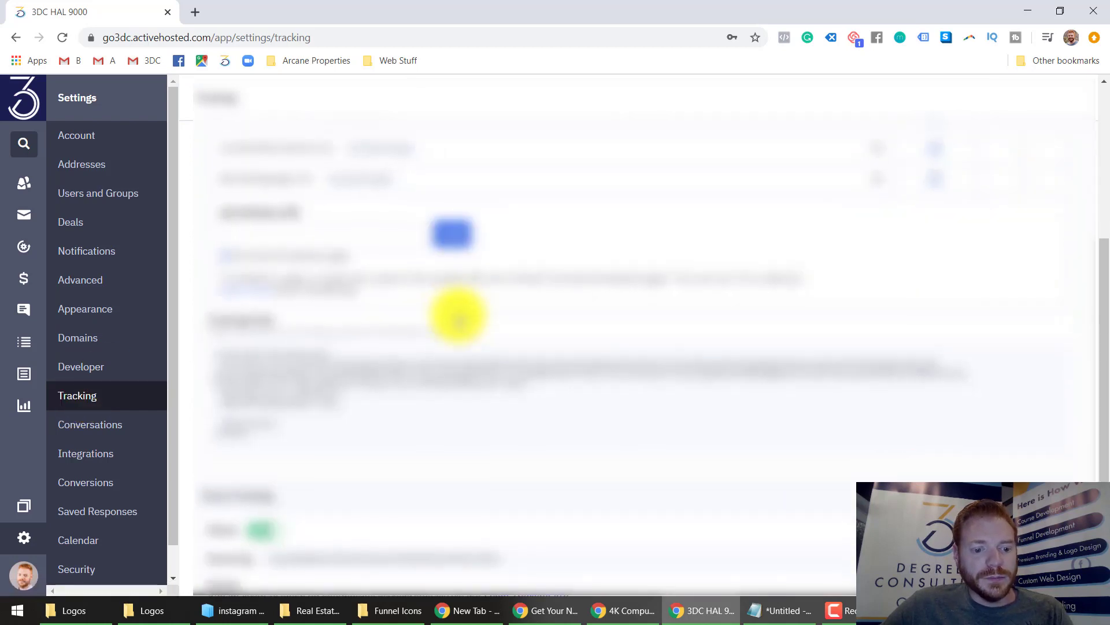
scroll(458, 316, "down", 1)
left_click(310, 337)
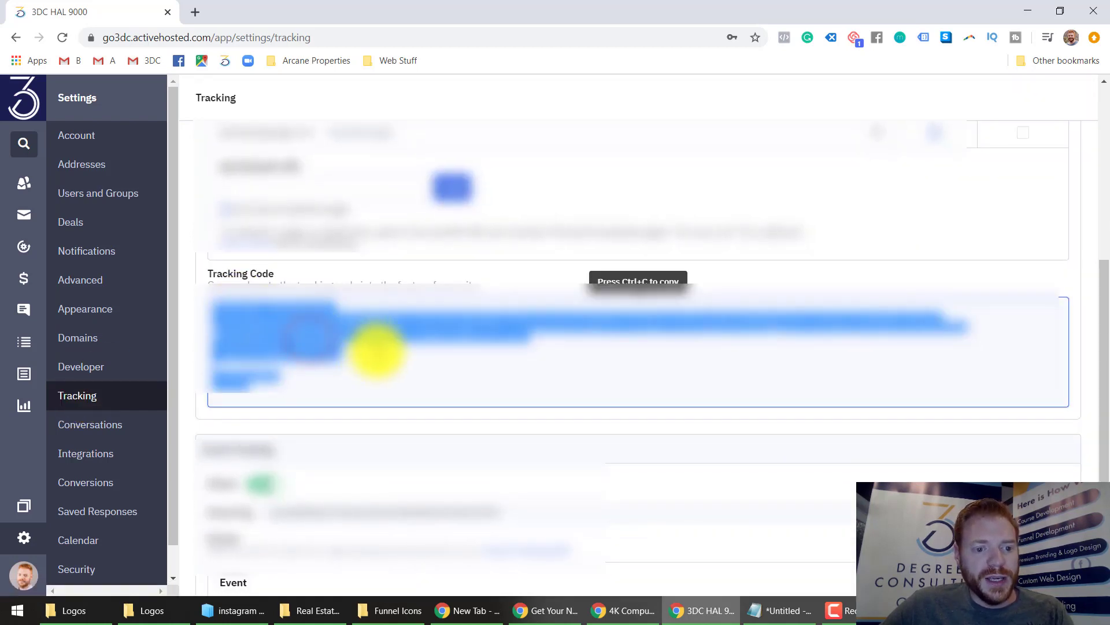
right_click(289, 315)
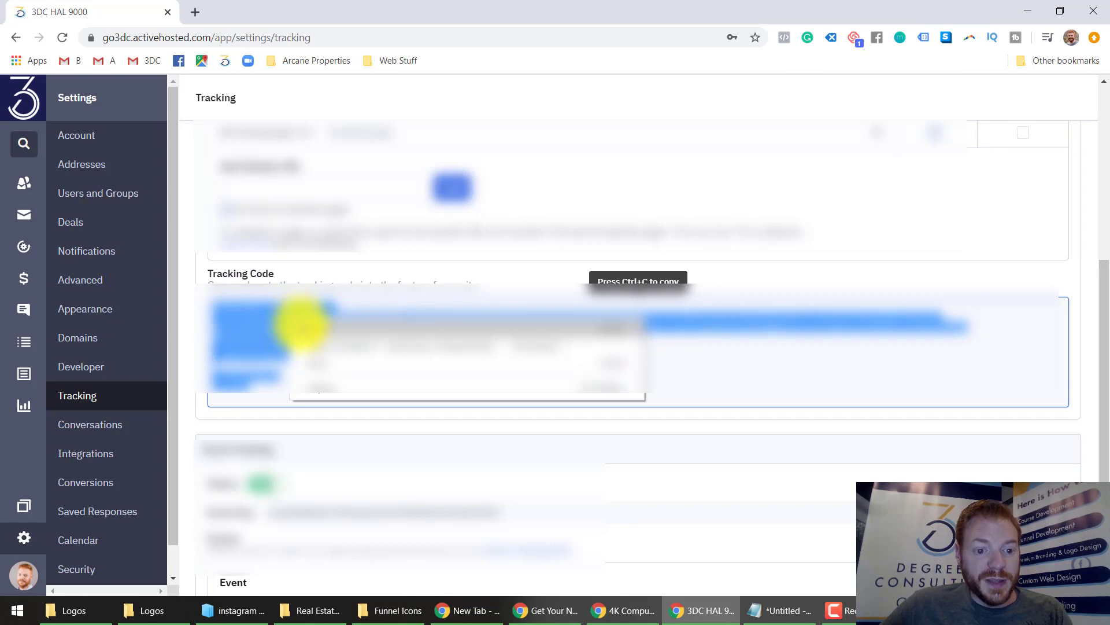
left_click(301, 326)
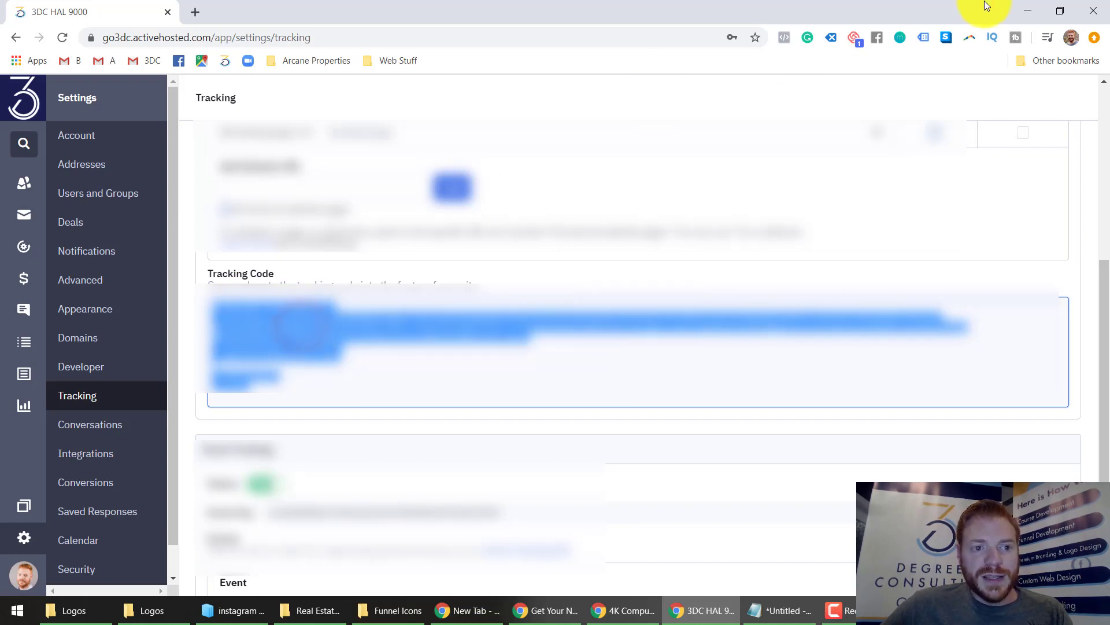
Return to the ClickFunnels page editor and paste the copied tracking code into the page's footer code.
left_click(1036, 12)
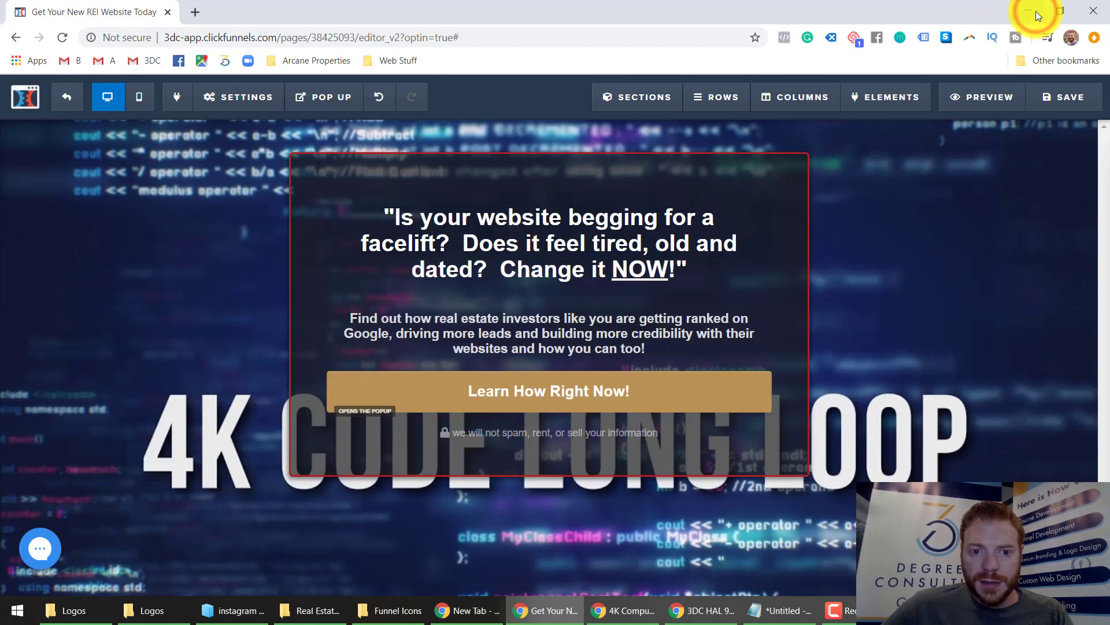
mouse_move(253, 99)
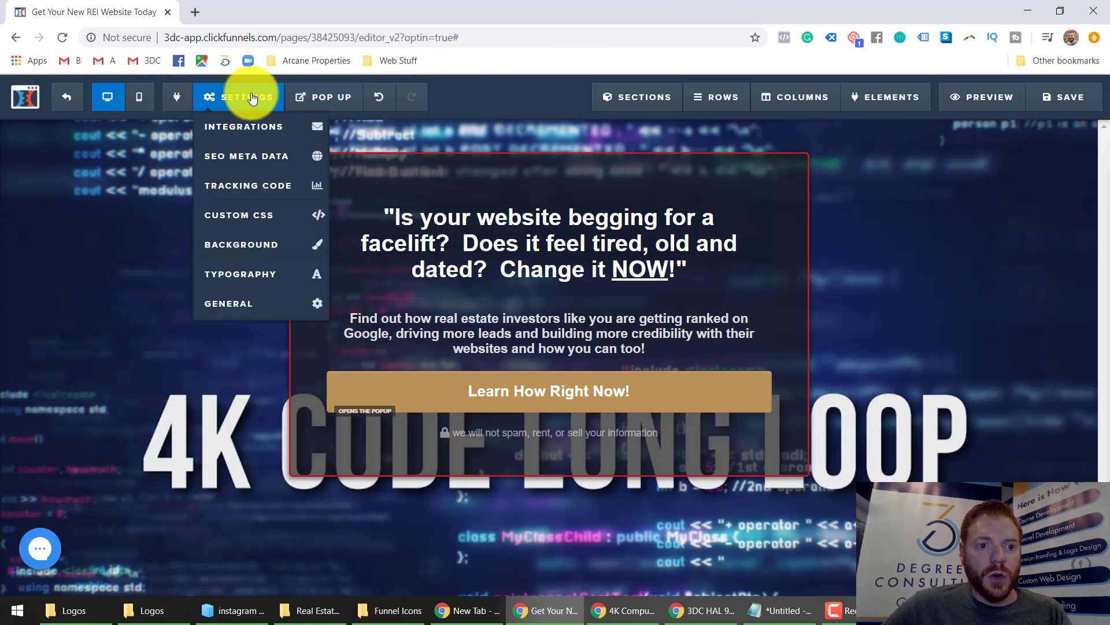
left_click(267, 181)
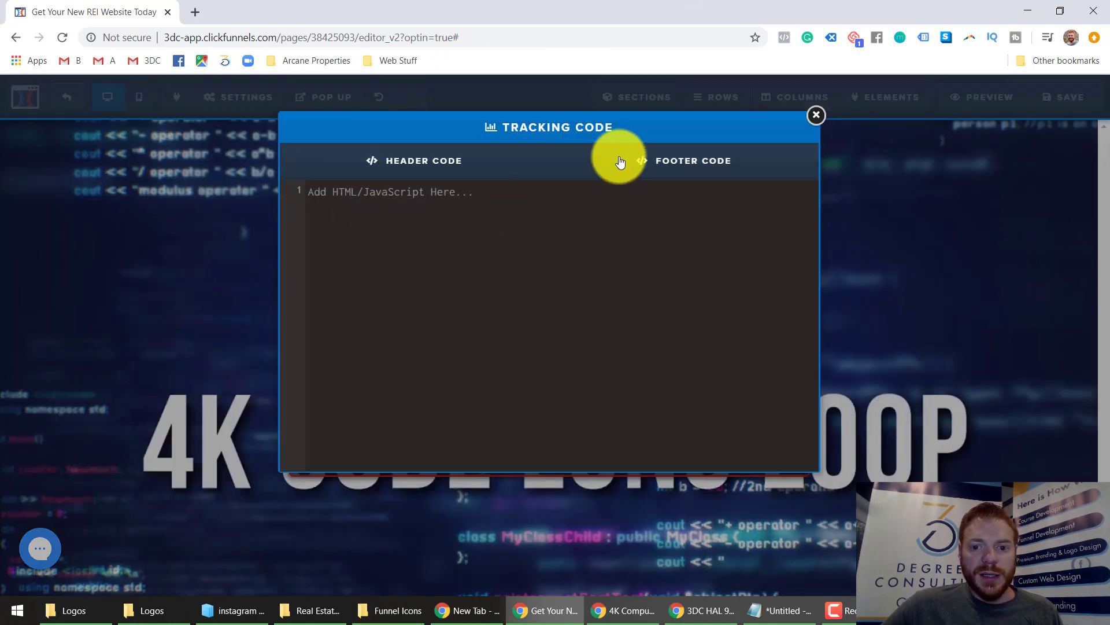
left_click(620, 162)
right_click(380, 244)
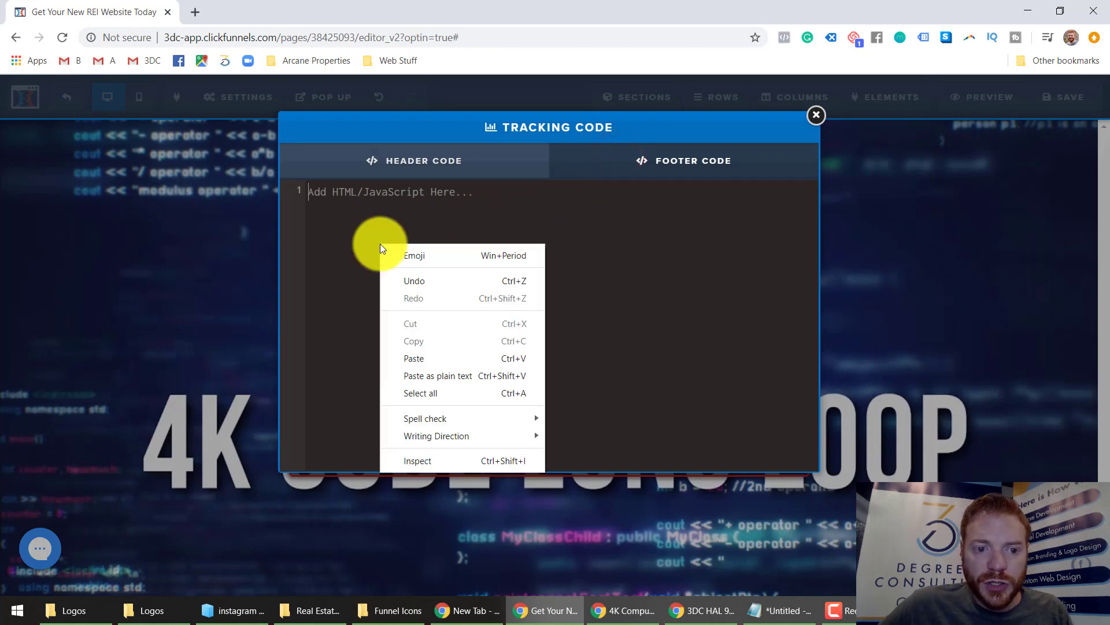
left_click(411, 364)
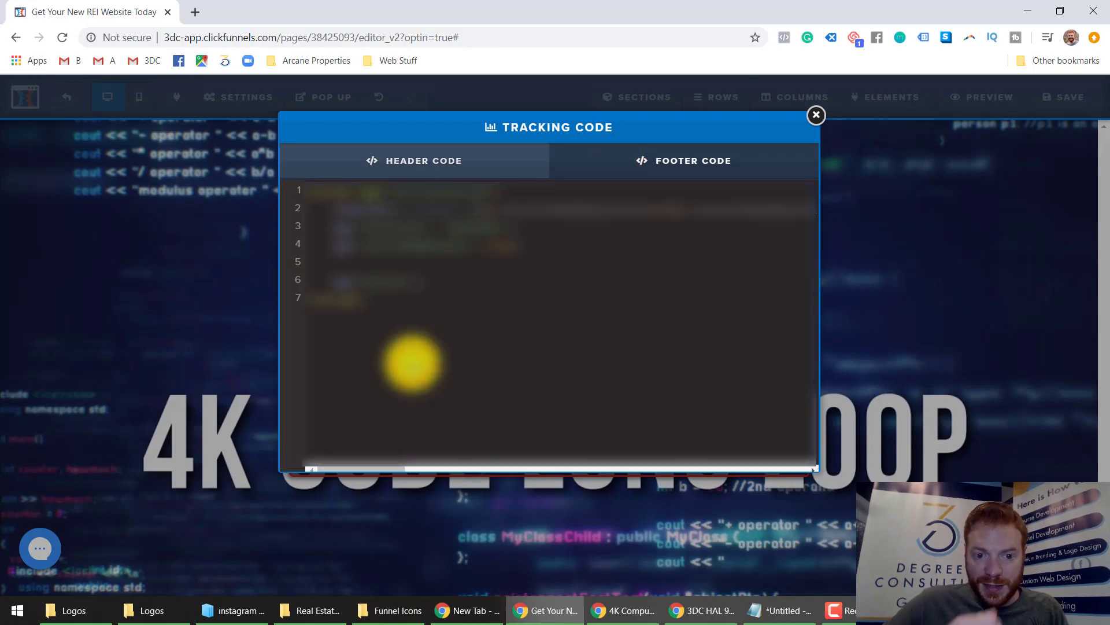
left_click(817, 115)
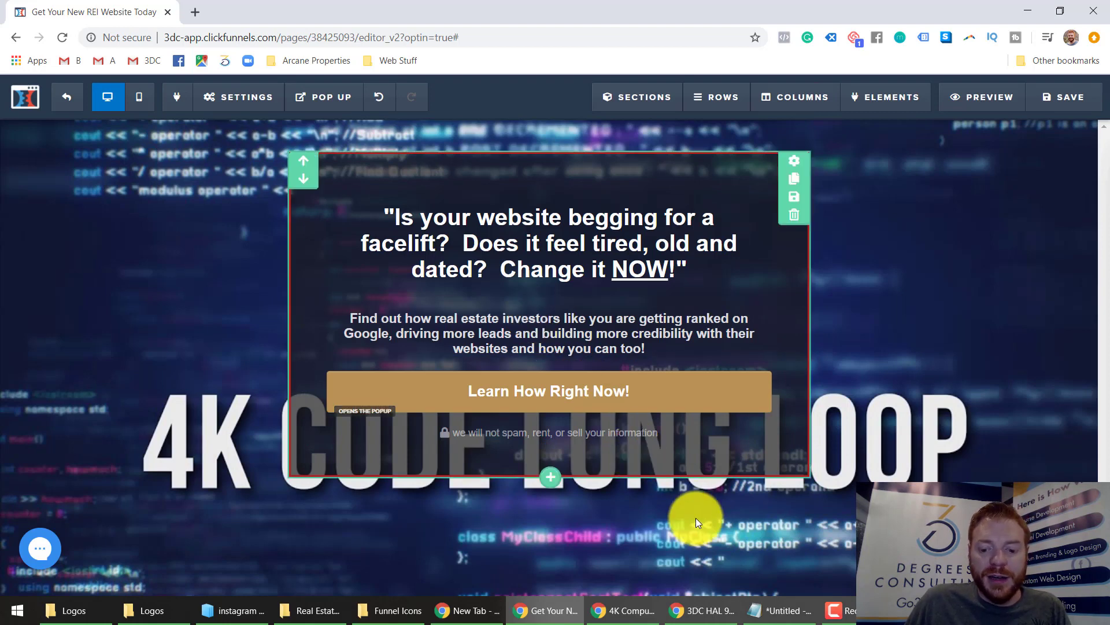
Switch to the open Notepad file and paste the site tracking code below the Facebook Pixel code.
left_click(772, 613)
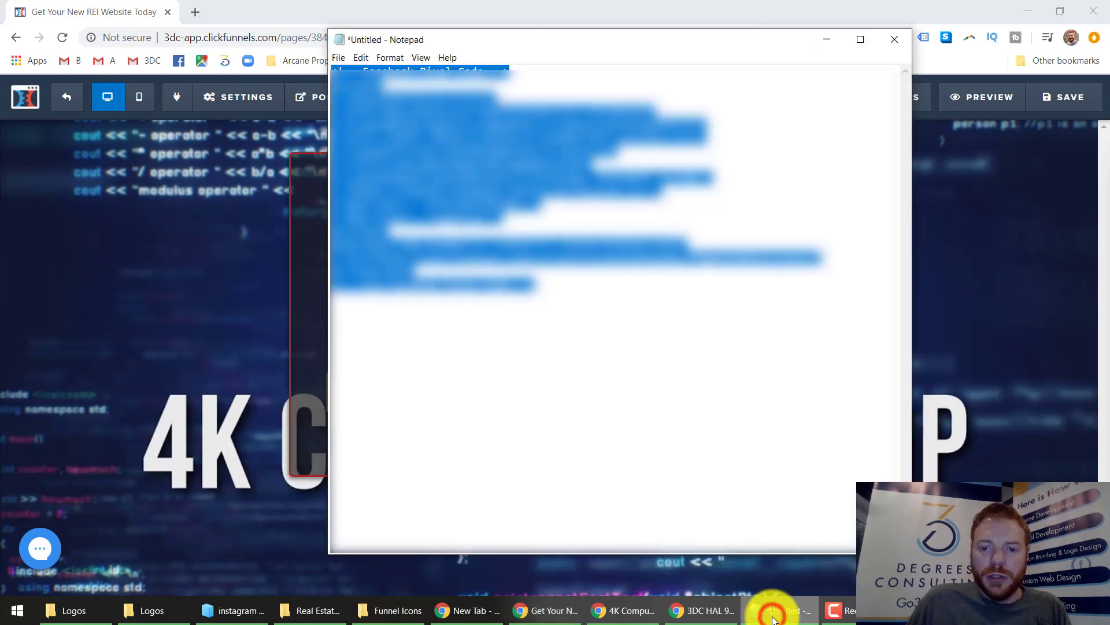
left_click(665, 436)
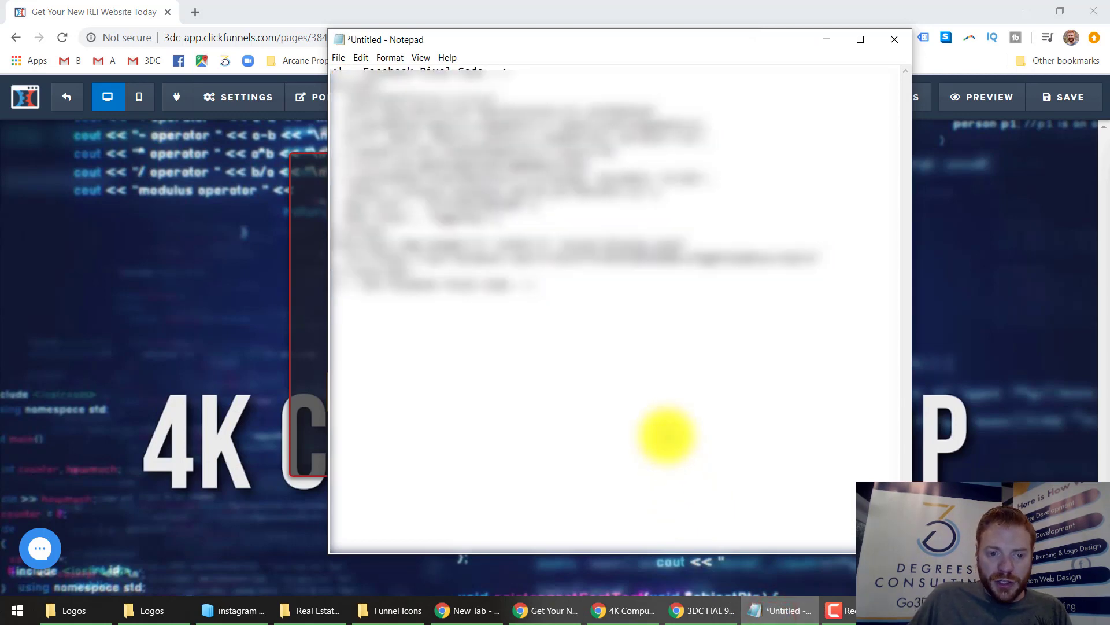
key("ctrl+v")
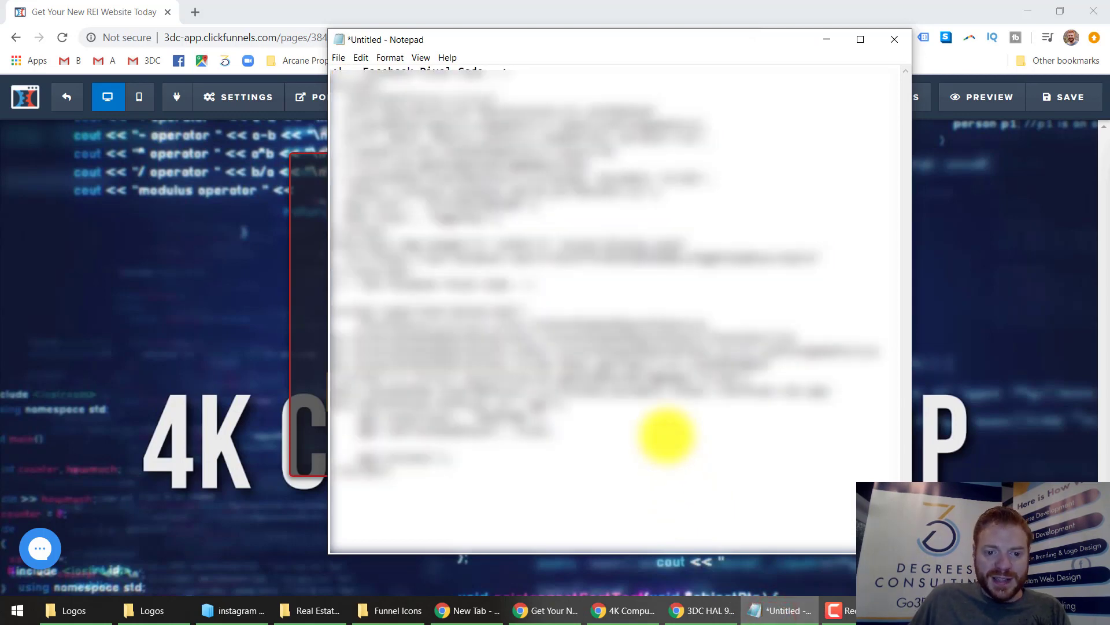
Put Notepad away, save the squeeze page in the page editor, and check its opt-in pop-up in a preview.
left_click(826, 40)
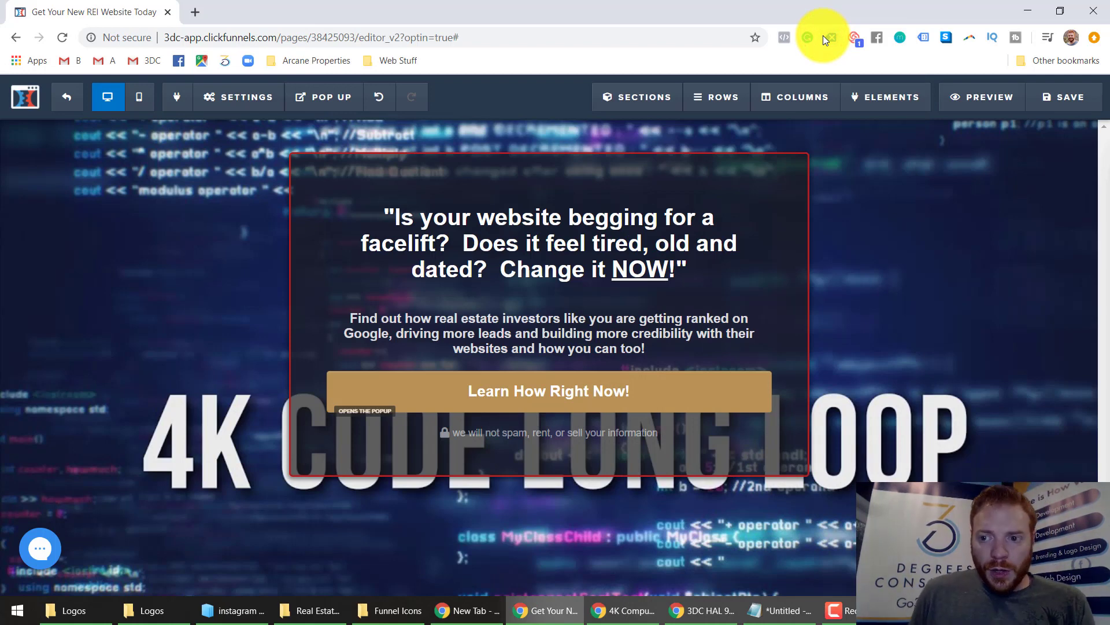
left_click(1045, 98)
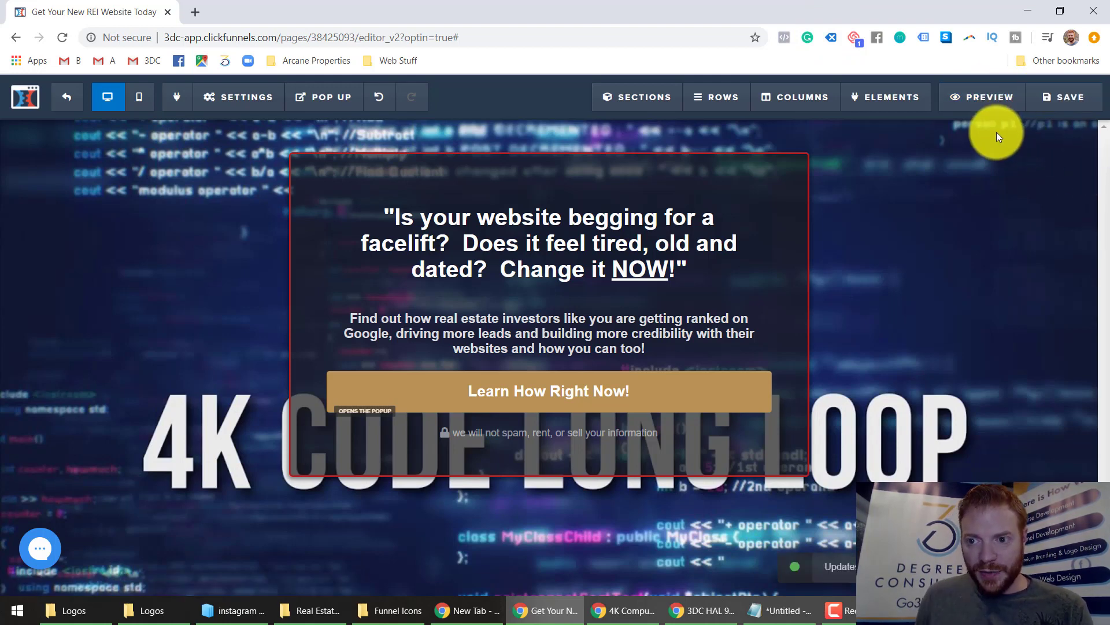
left_click(983, 98)
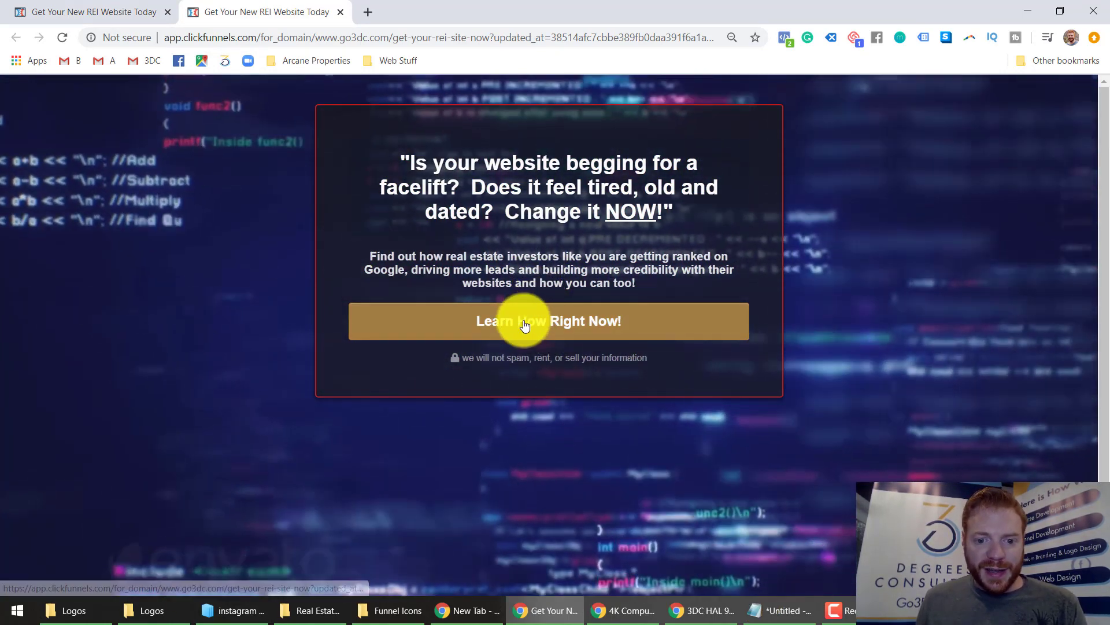
left_click(523, 324)
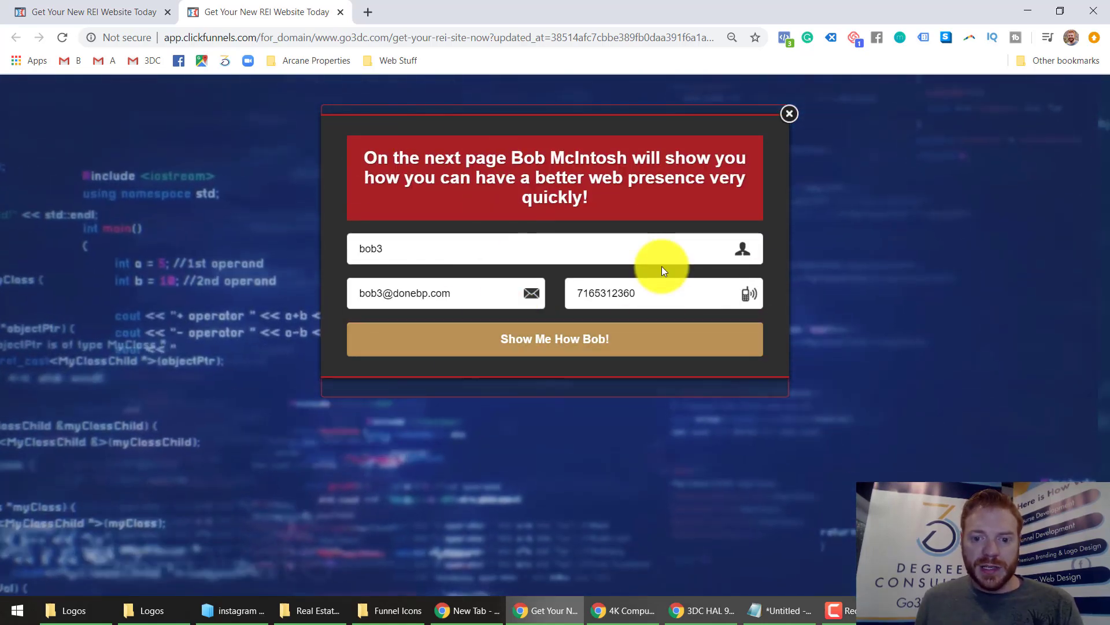
left_click(790, 114)
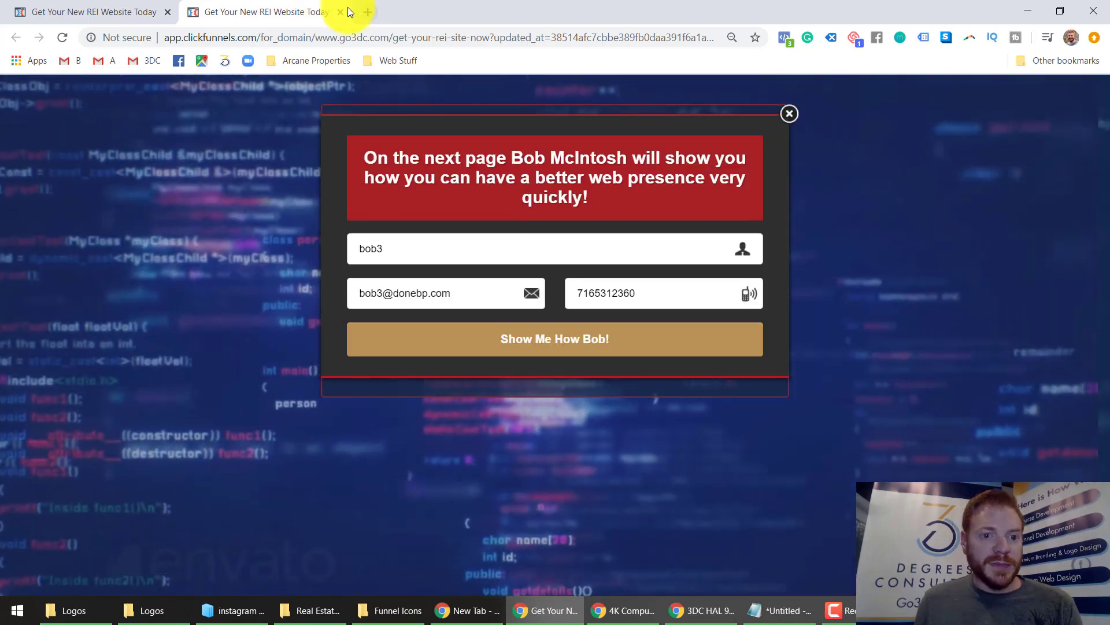
left_click(340, 11)
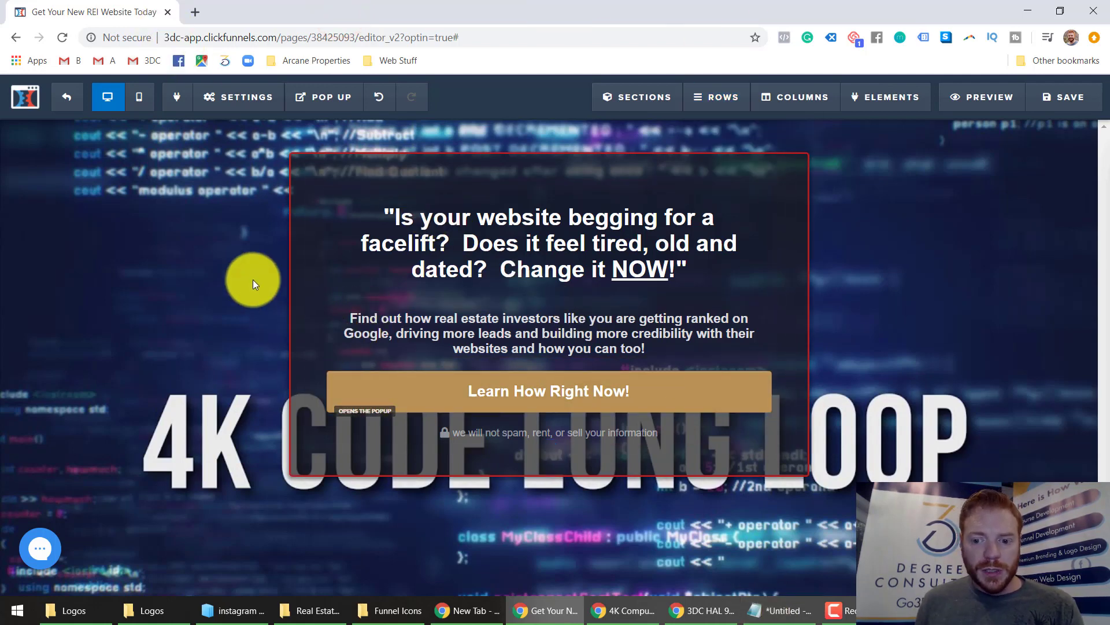
Leave and reopen the squeeze page's editor, and choose 3DC Active Campaign as its email integration.
left_click(63, 102)
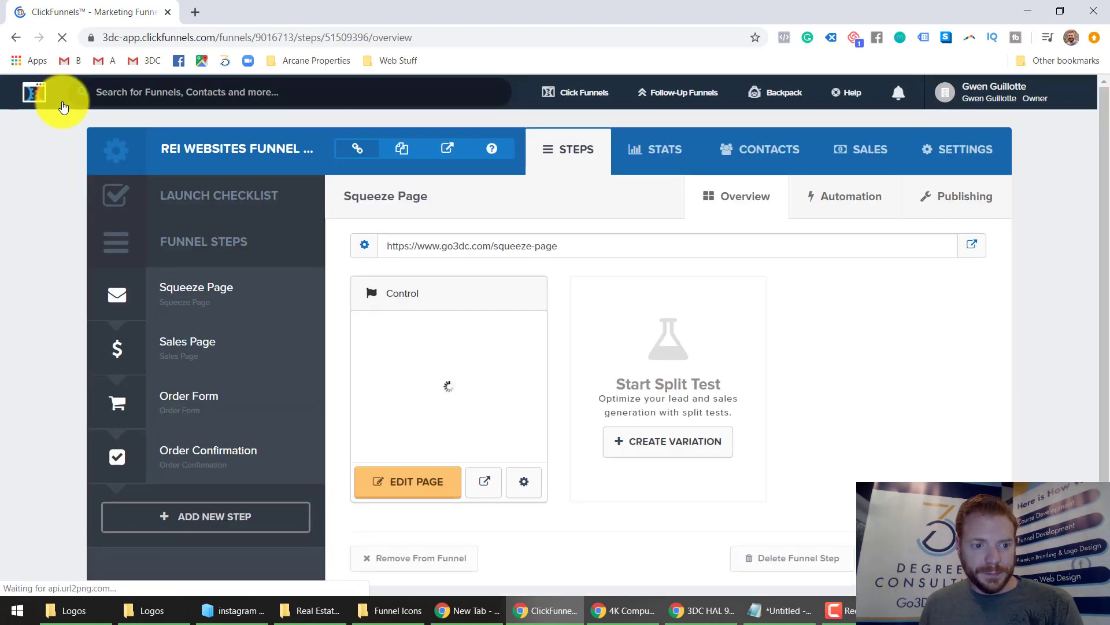
left_click(395, 488)
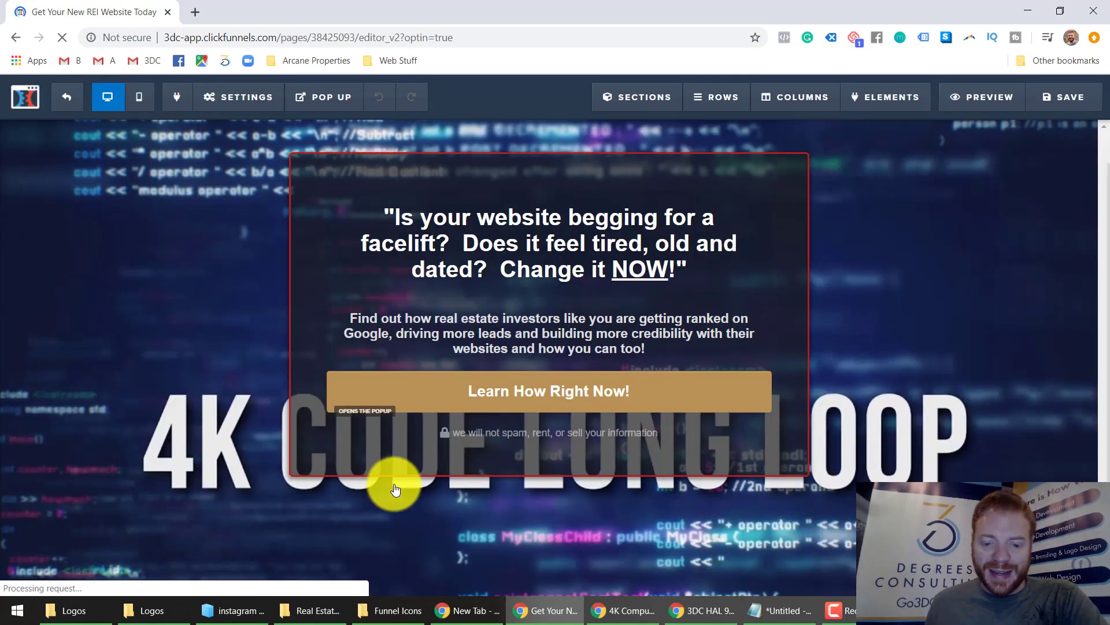
mouse_move(235, 99)
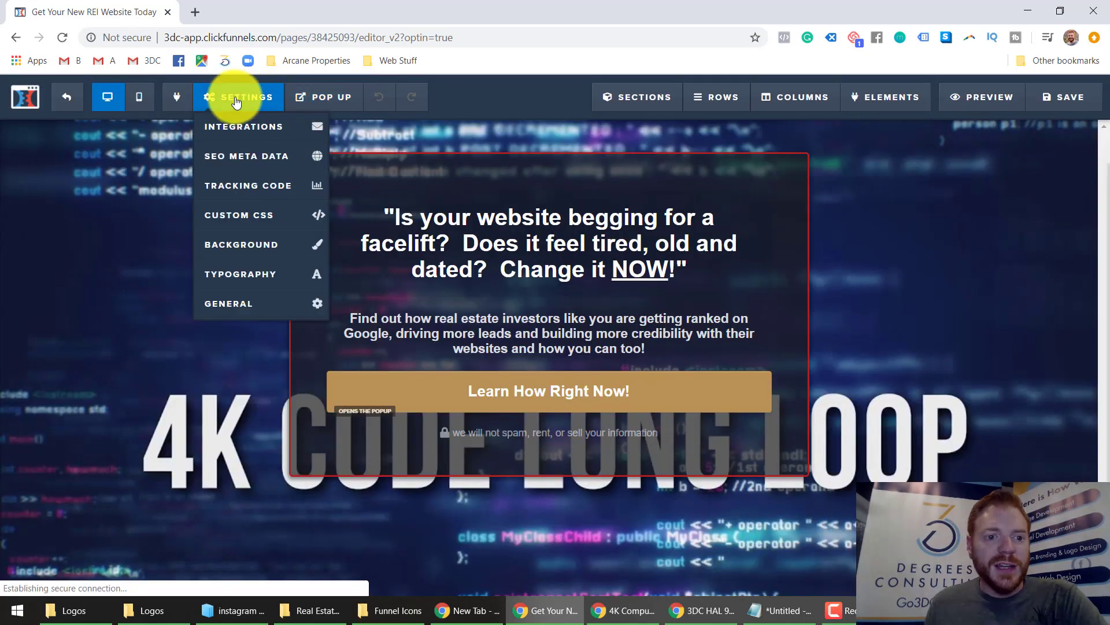
left_click(222, 127)
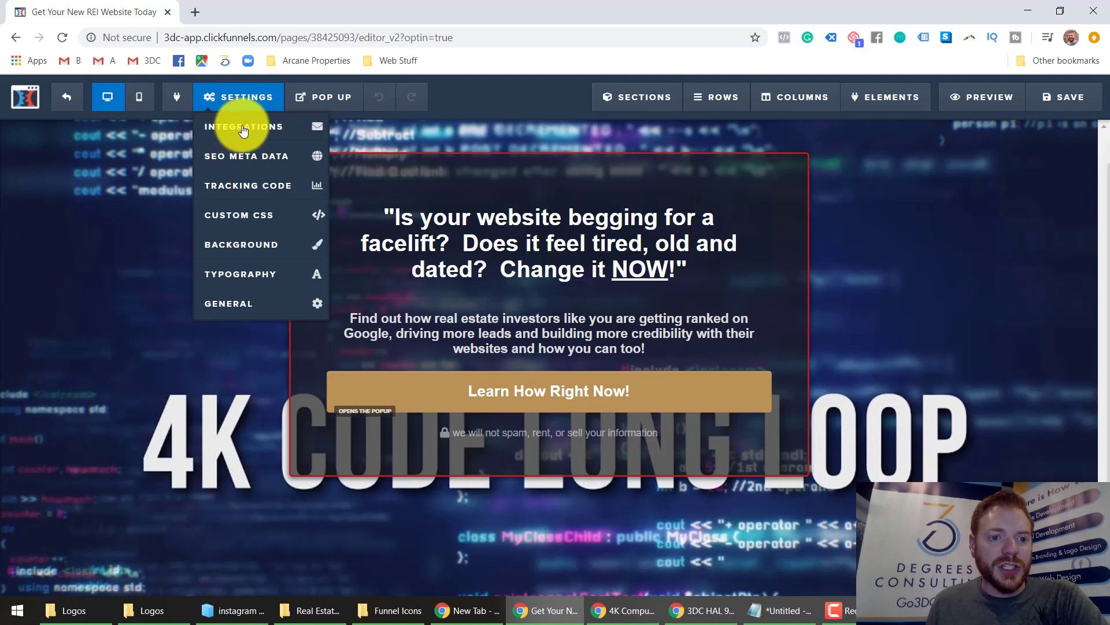
left_click(242, 131)
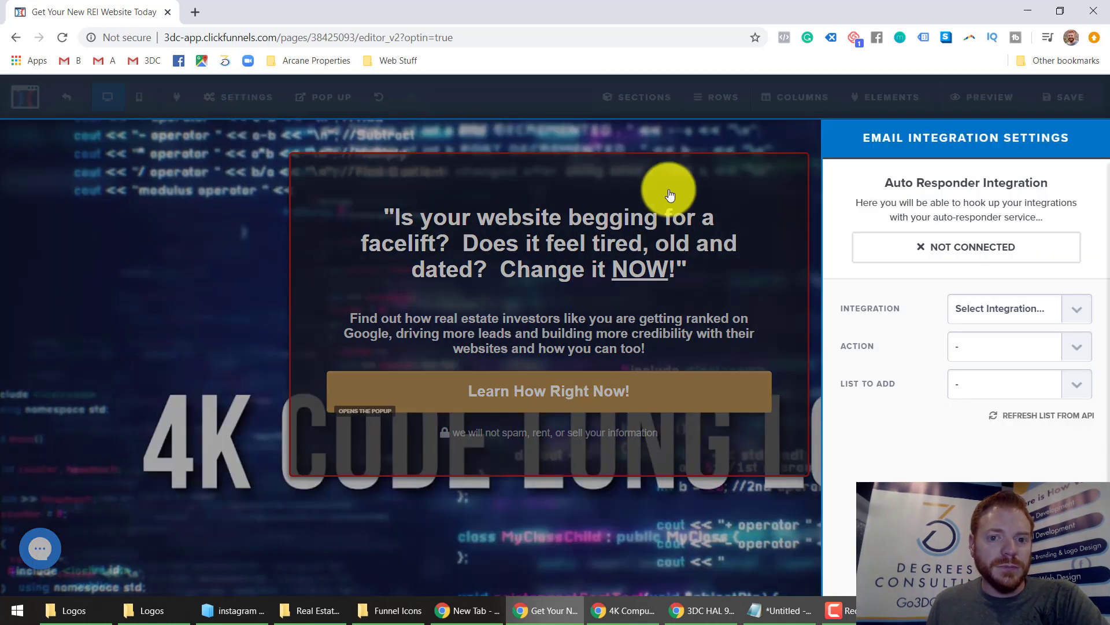
left_click(996, 312)
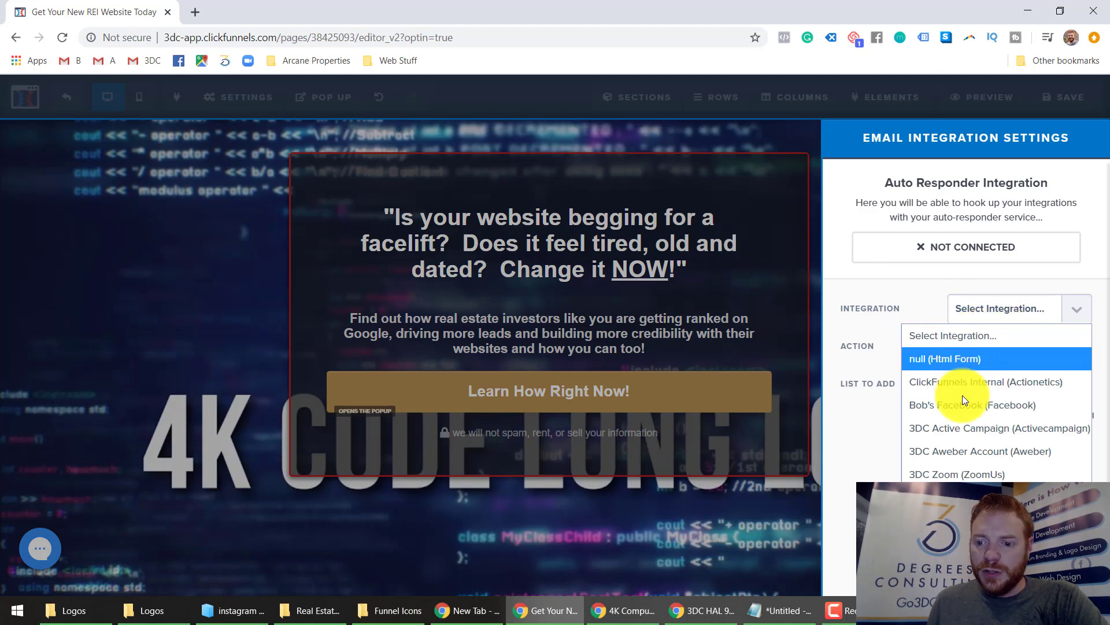
left_click(986, 427)
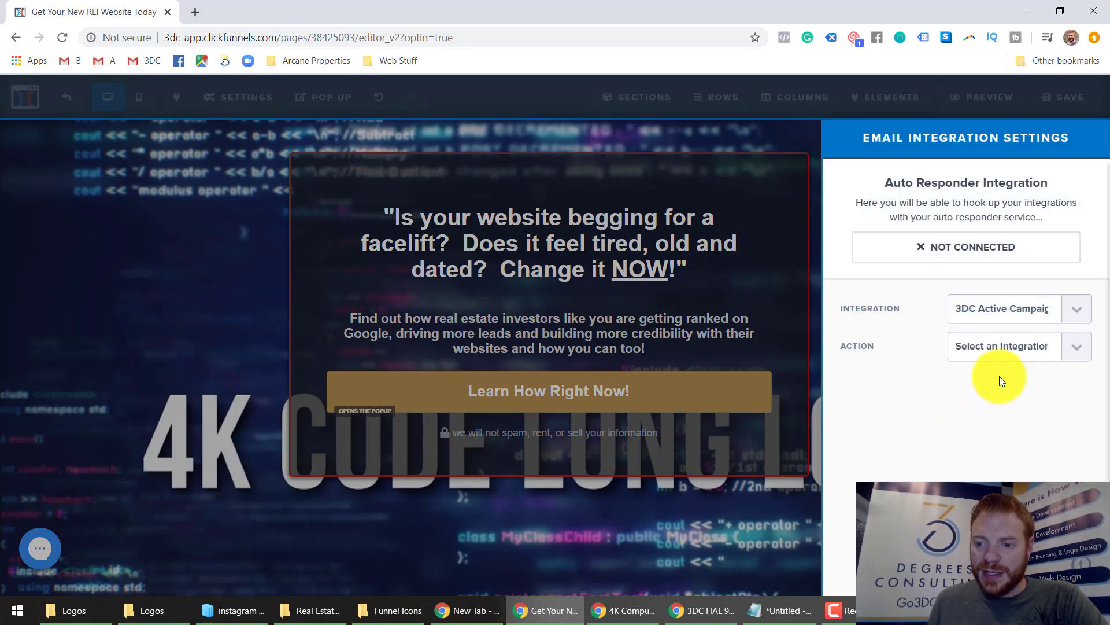
Set the integration's action to Add To List with Tag and choose the 3DC list named after the owner's personal website.
left_click(999, 351)
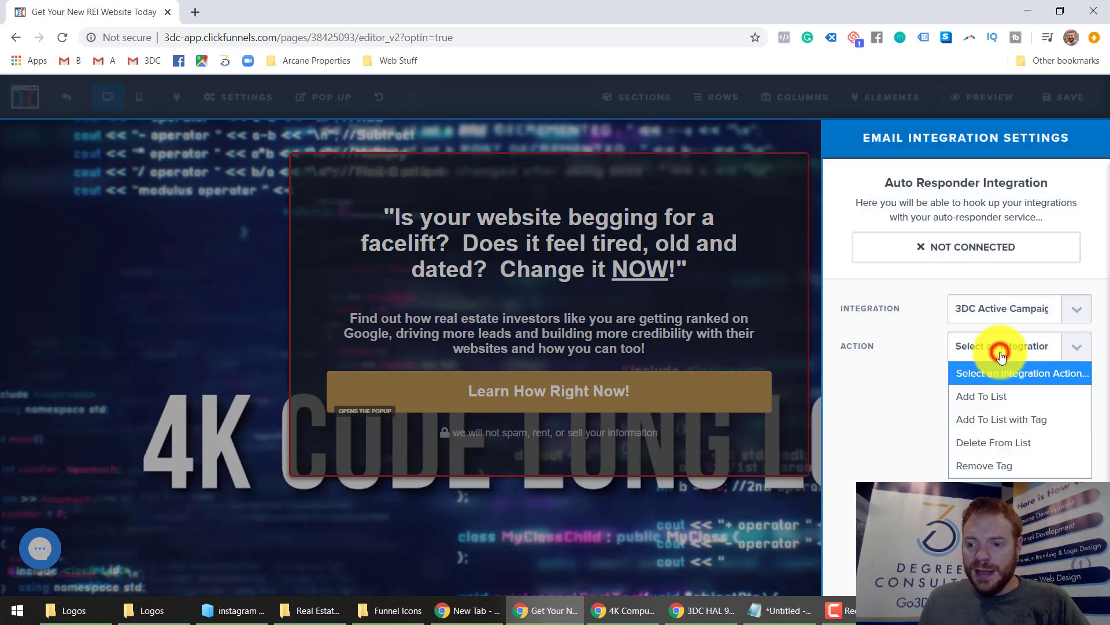
left_click(1010, 413)
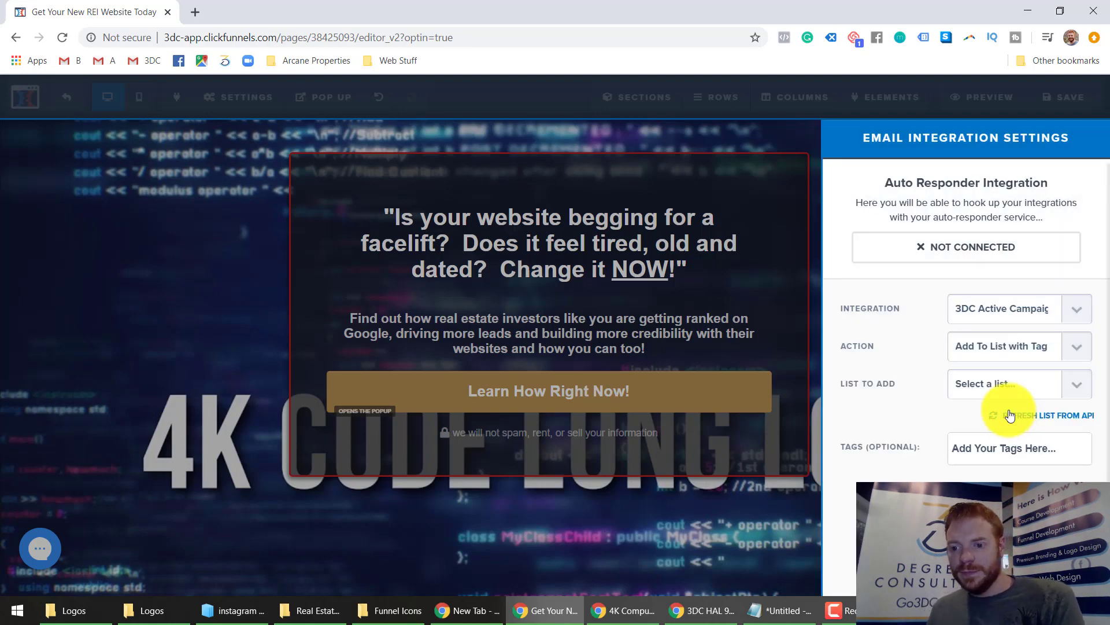
left_click(1005, 380)
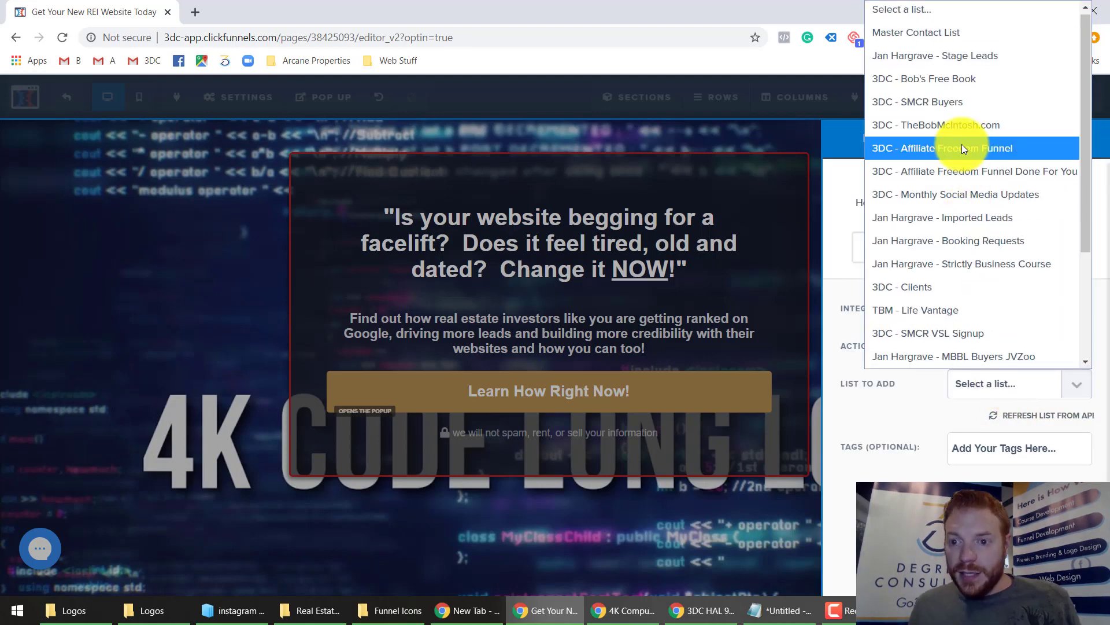
left_click(941, 123)
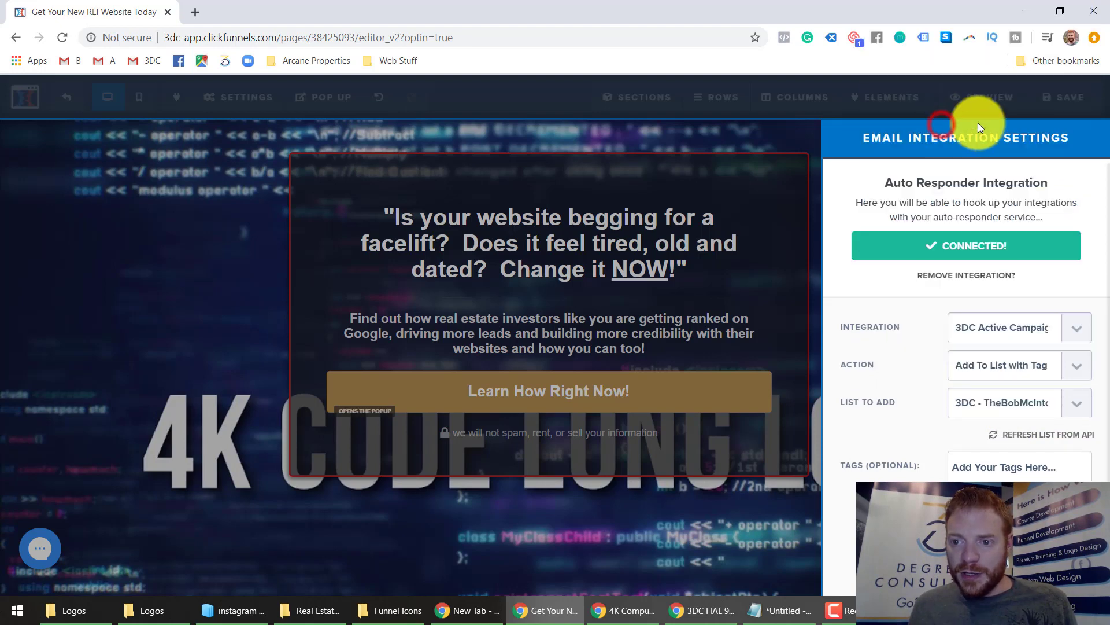
Add the tag "3DC - Interested In REI Webite" to the email integration and save the squeeze page.
left_click(983, 466)
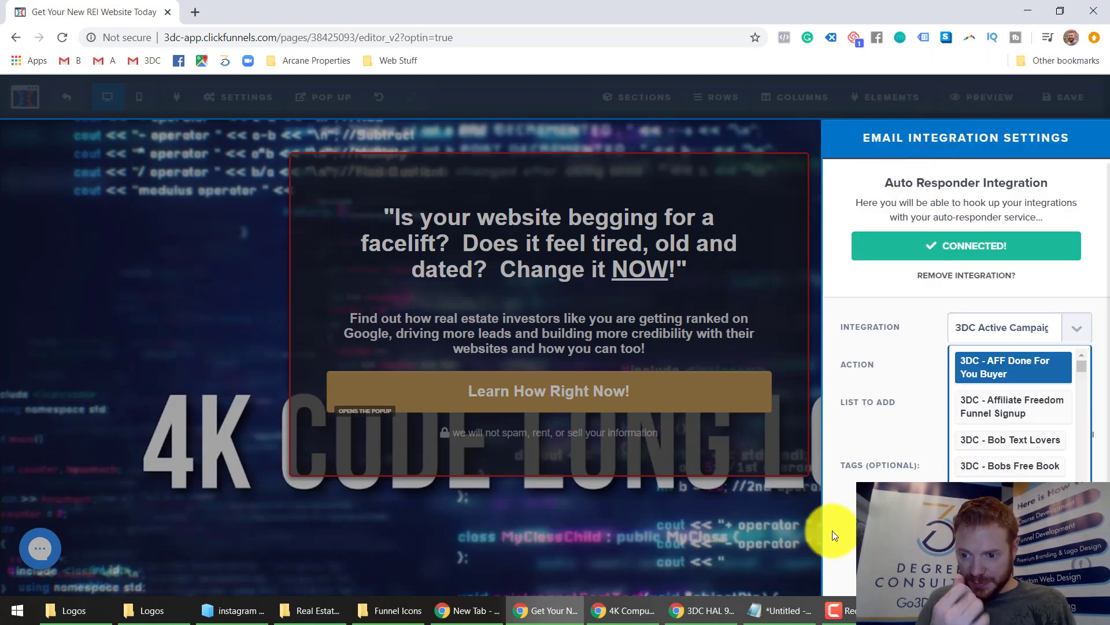
type("3")
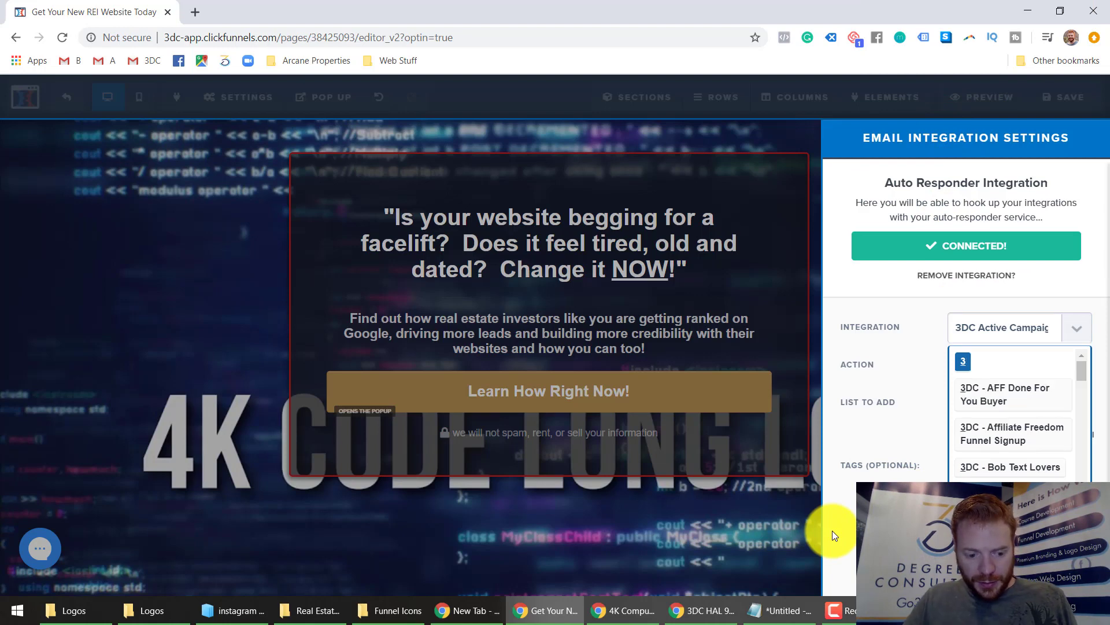
type("DC -")
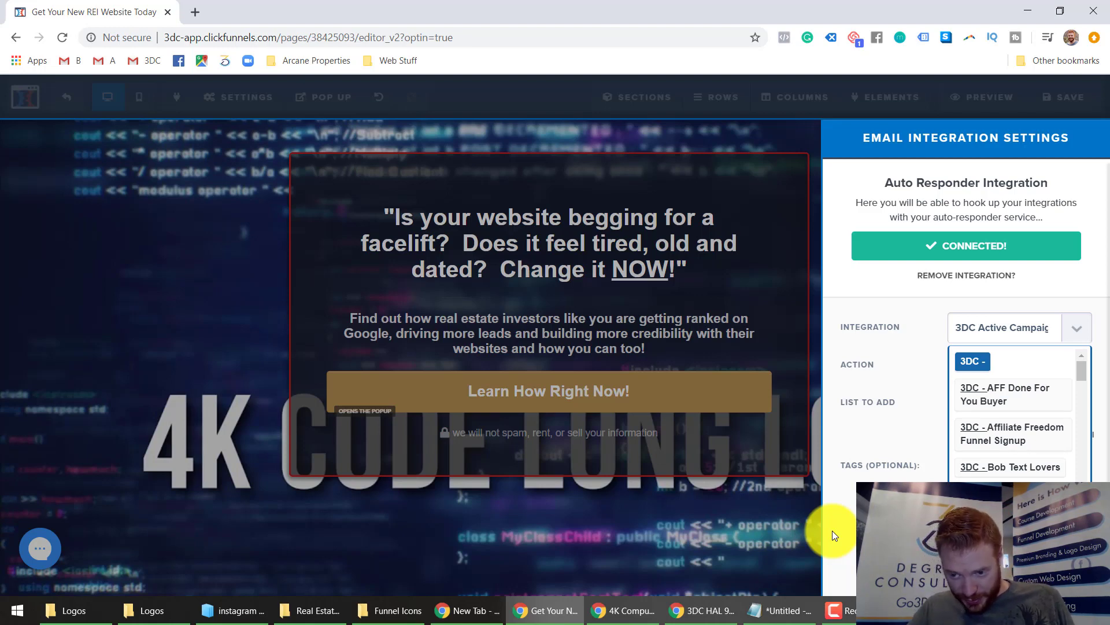
key("Return")
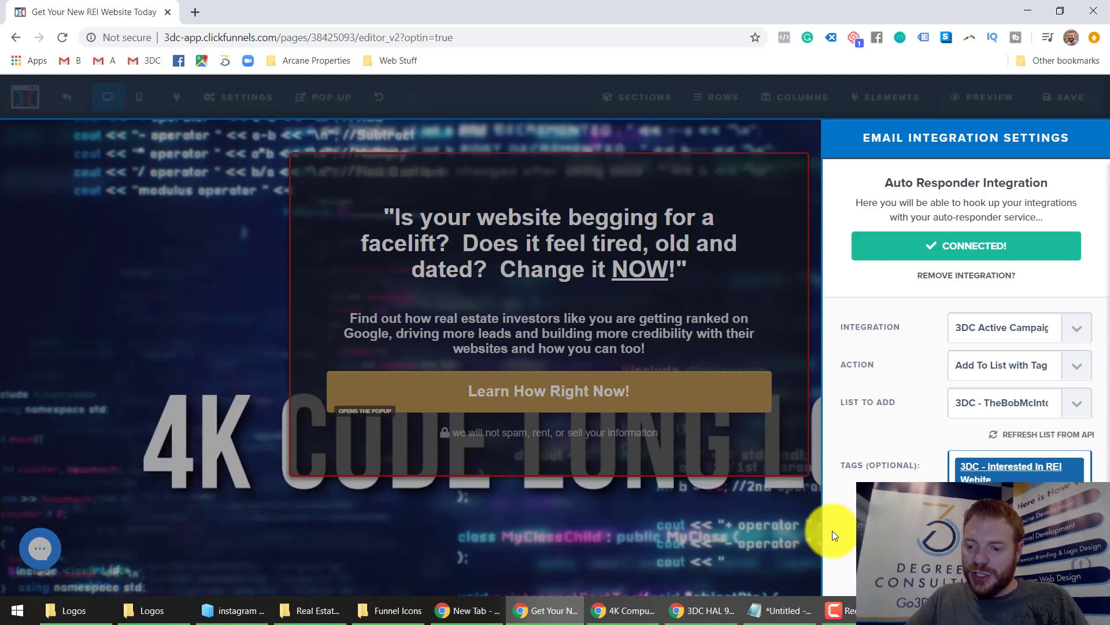
left_click(997, 475)
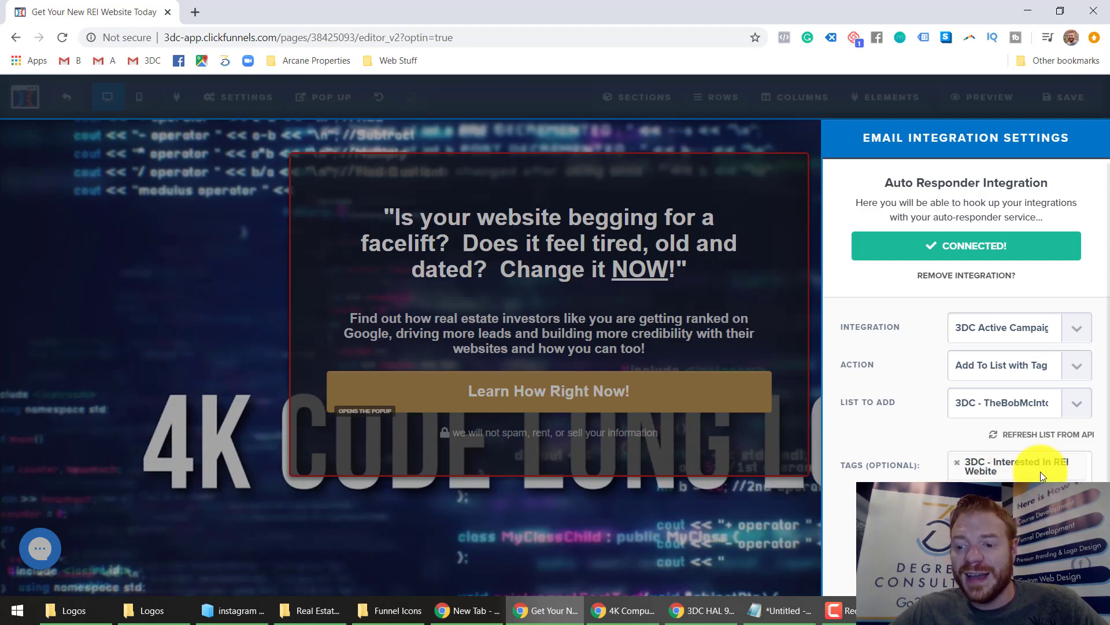
left_click(556, 532)
left_click(1063, 97)
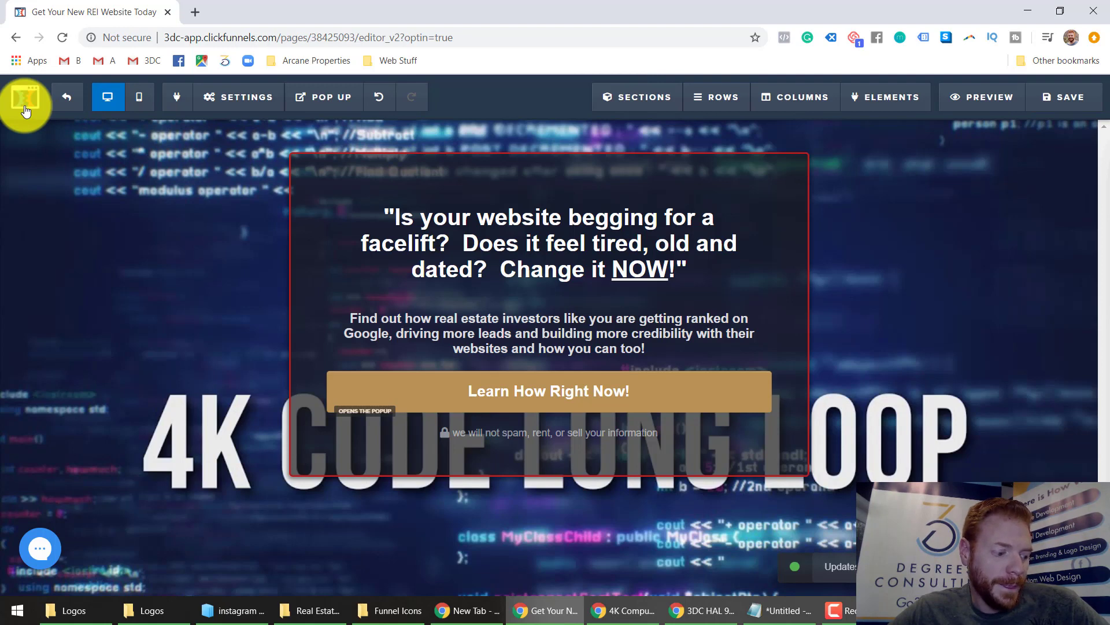
Return to the funnel steps and update the Sales Page step's path to sales-page-rei-websites.
left_click(73, 99)
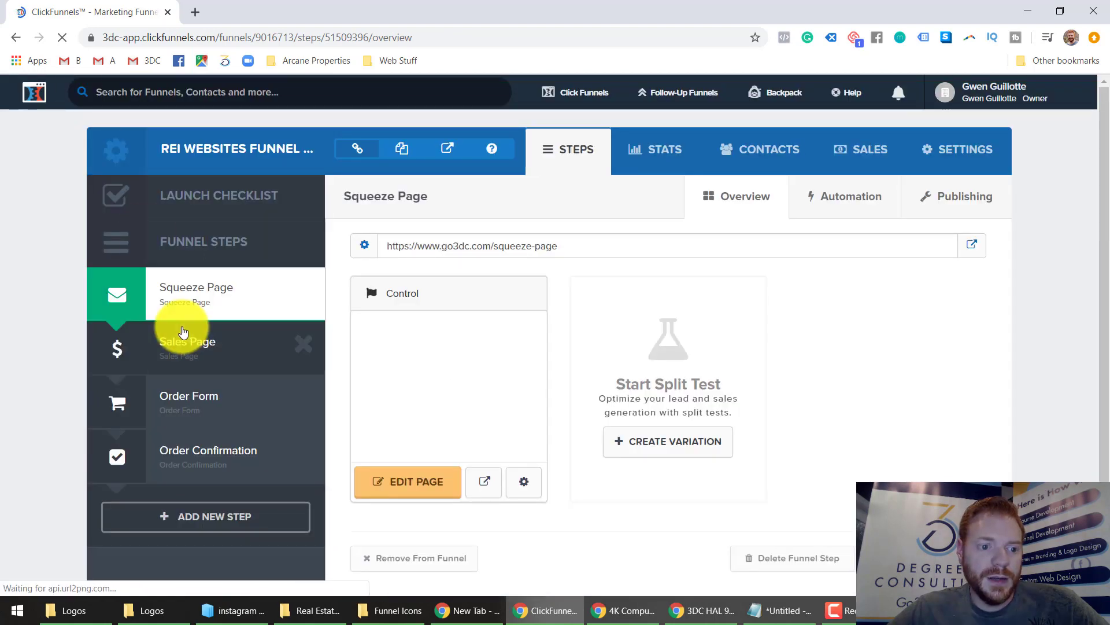
left_click(183, 346)
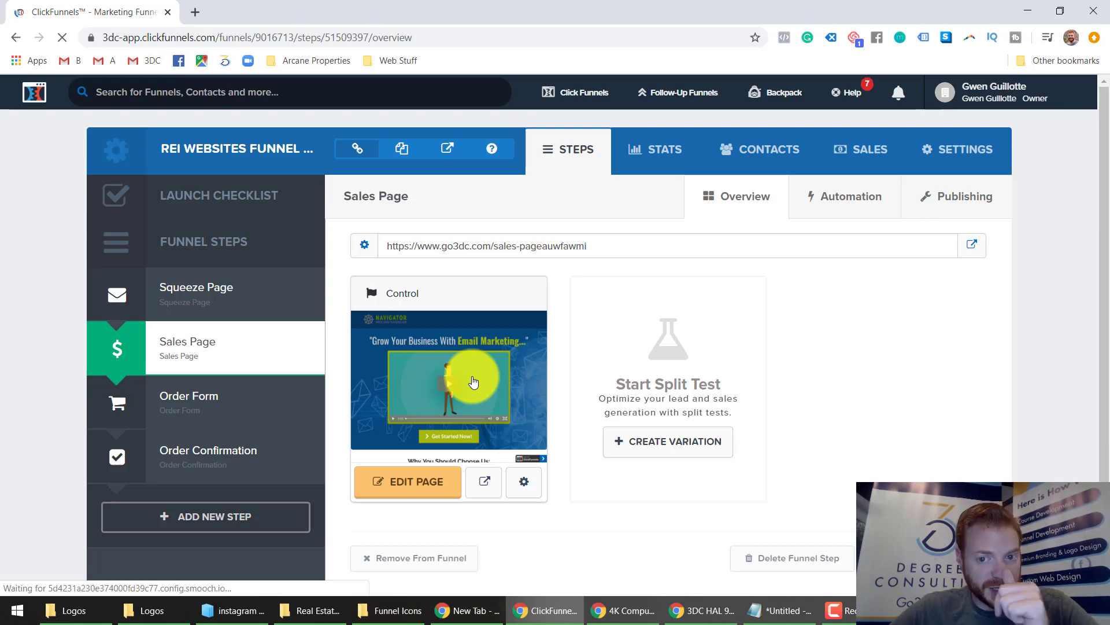
left_click(957, 199)
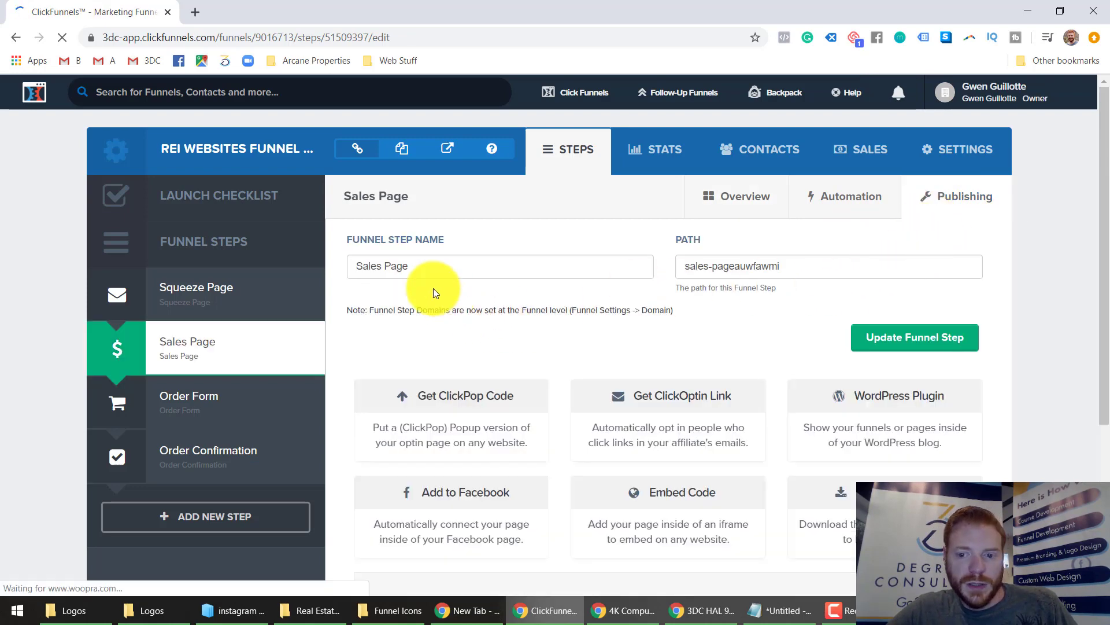
left_click(825, 262)
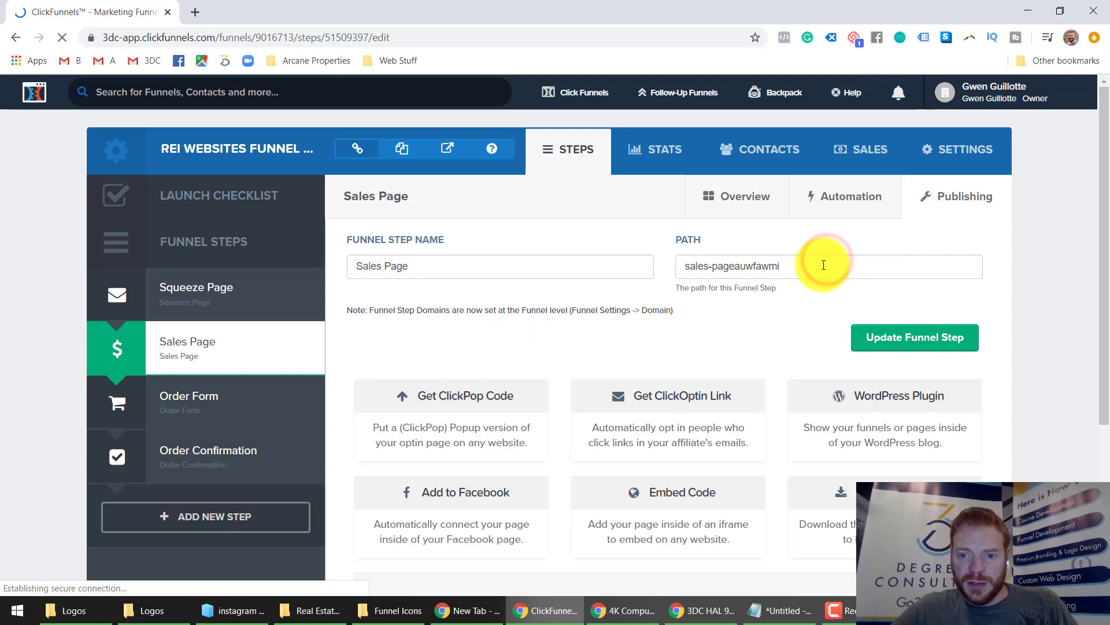
left_click(823, 265)
key("BackSpace")
key("BackSpace")
key("BackSpace")
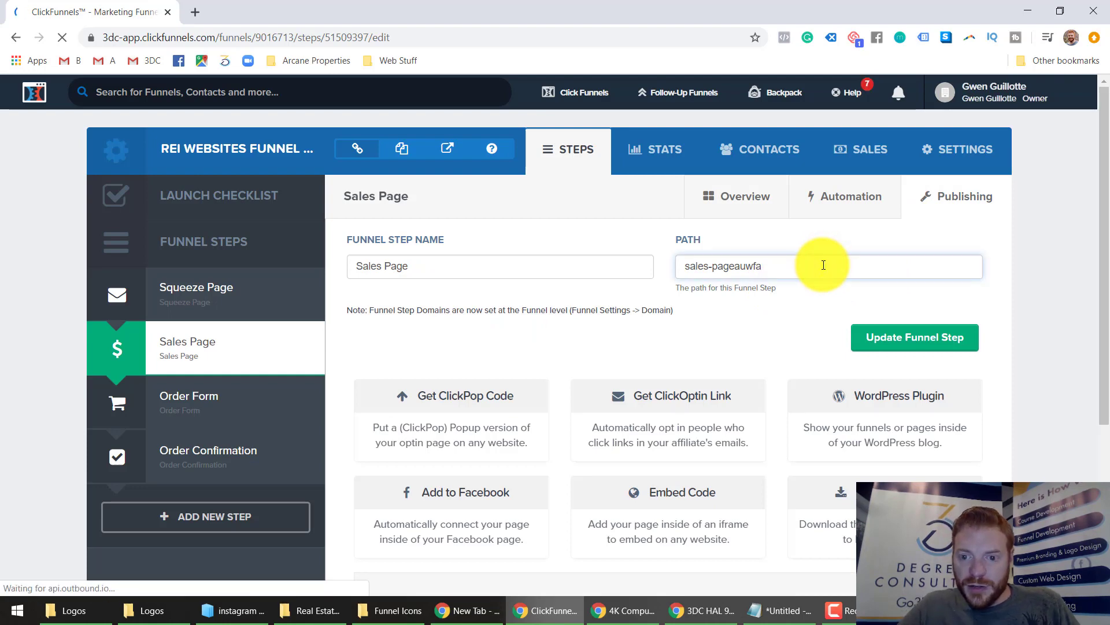
key("BackSpace")
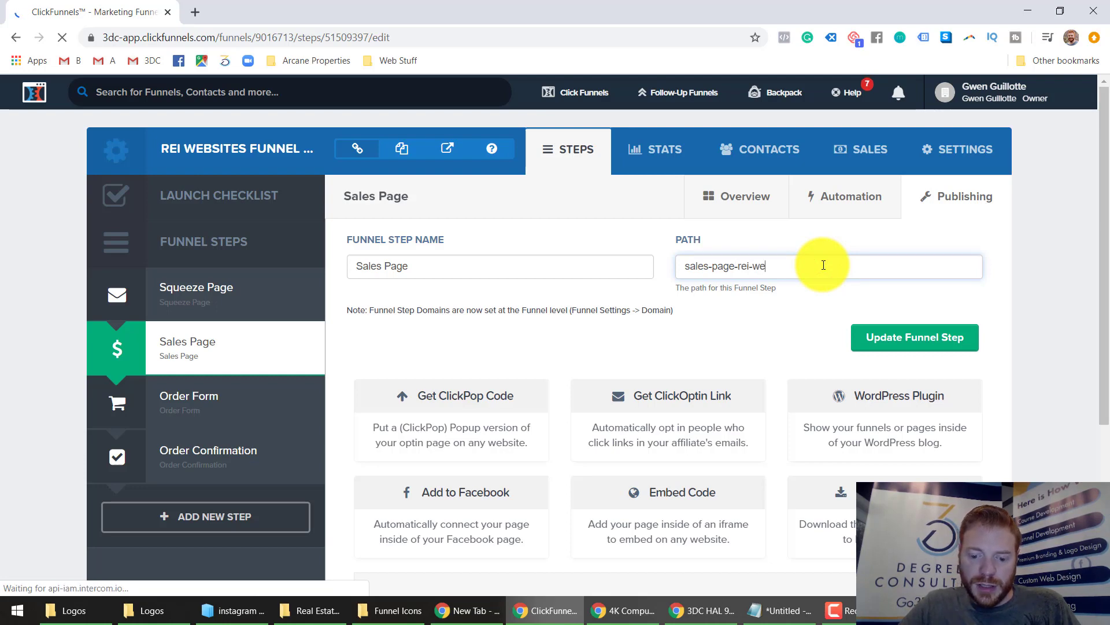
type("-rei-websites")
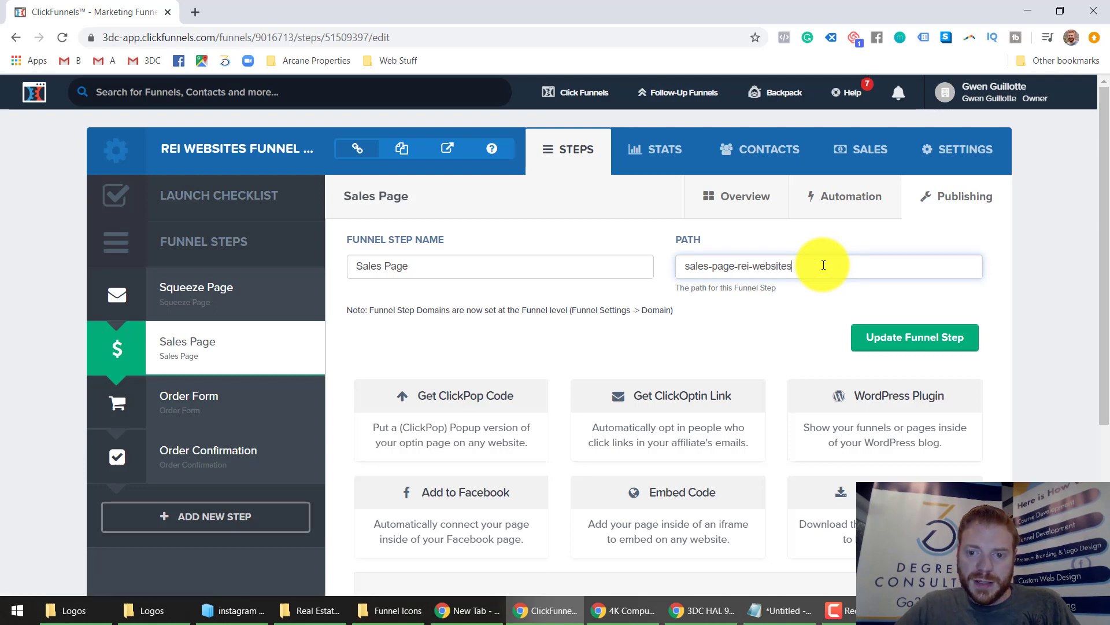
left_click(878, 336)
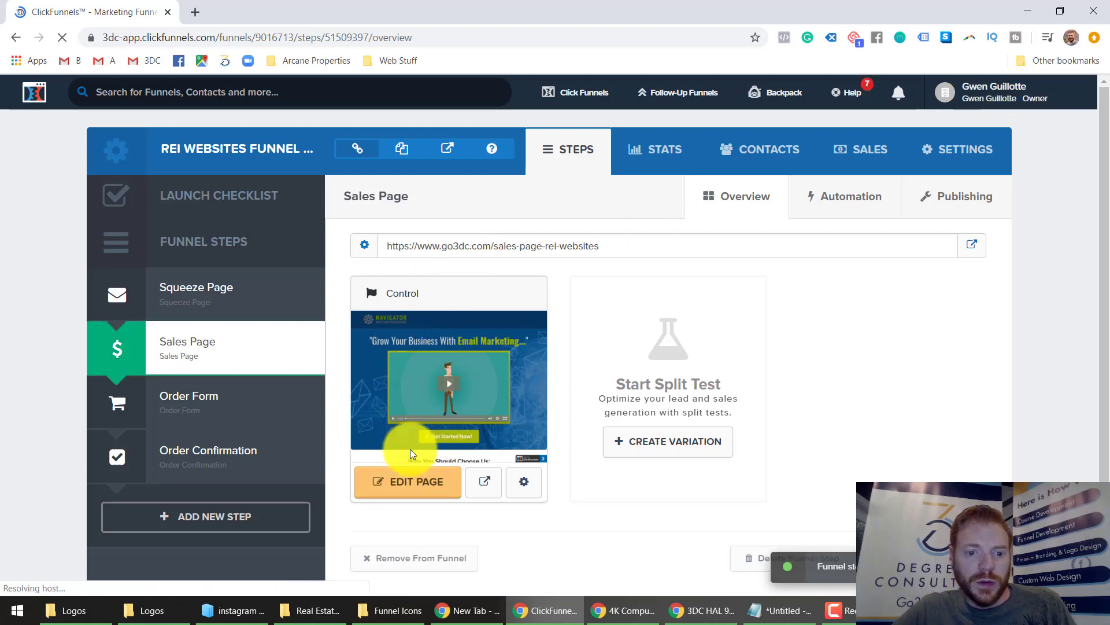
Set the Sales Page's control page path to get-your-rei-site-right-now and update the page.
left_click(524, 481)
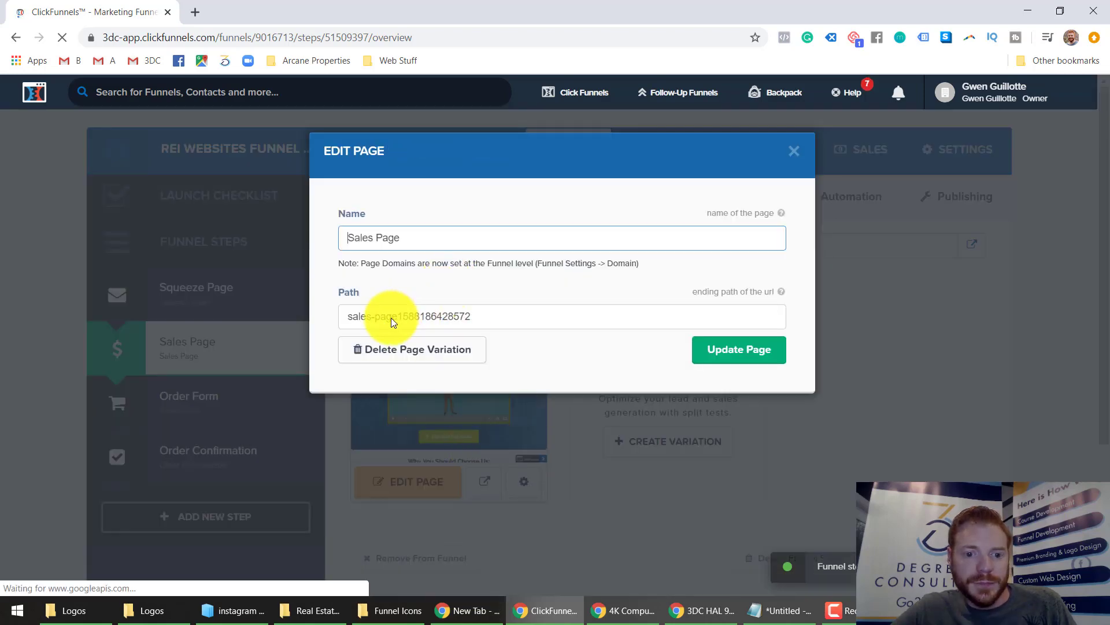
triple_click(391, 317)
type("o")
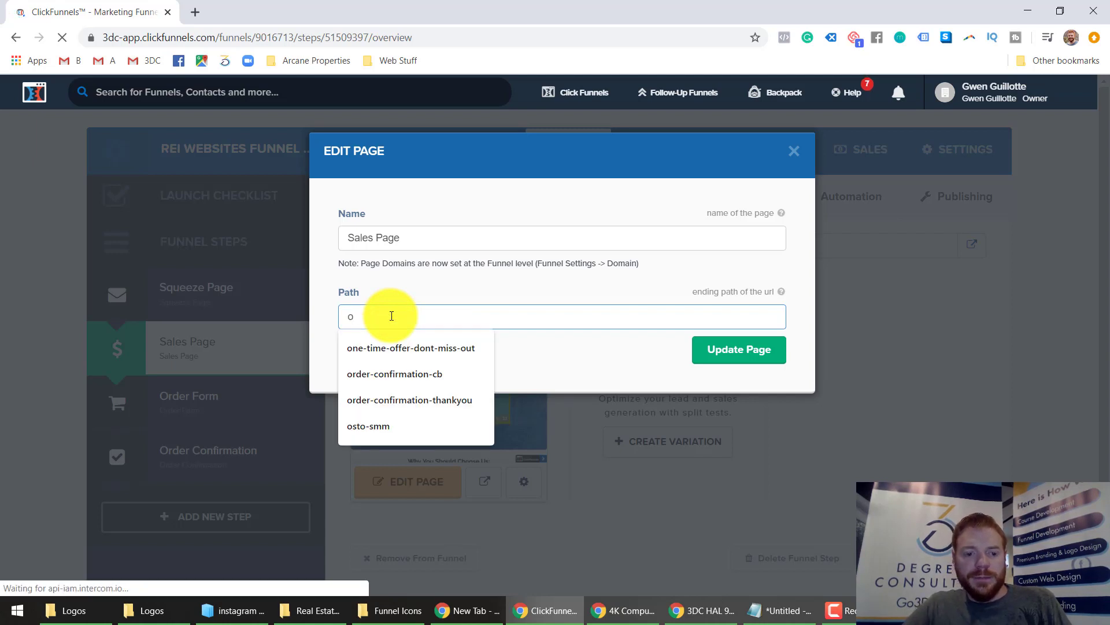
type("o")
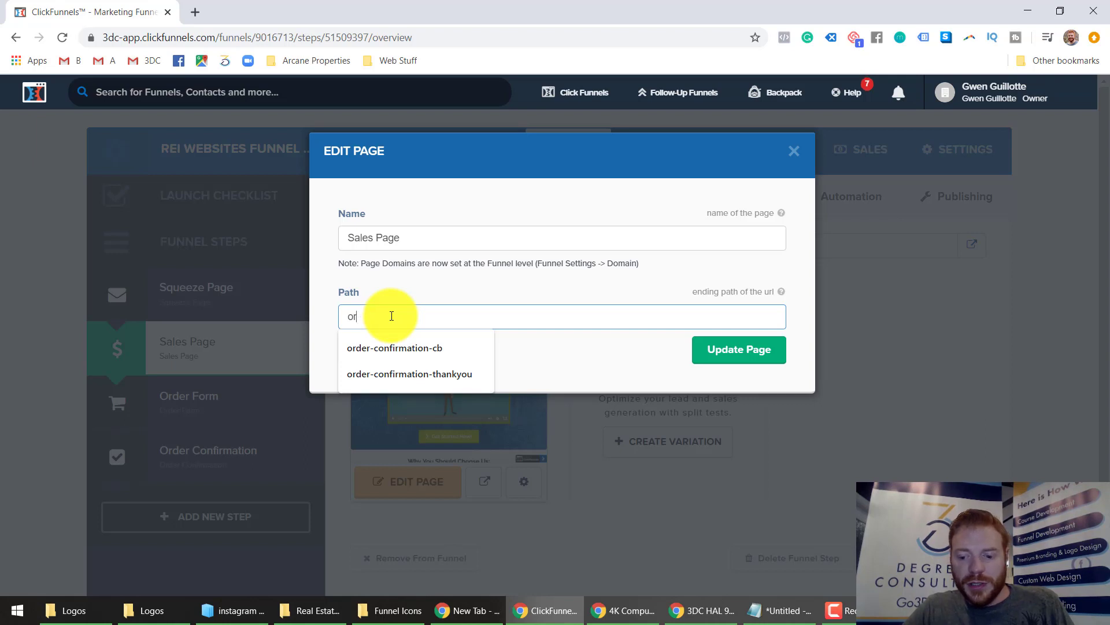
key("BackSpace")
key("BackSpace")
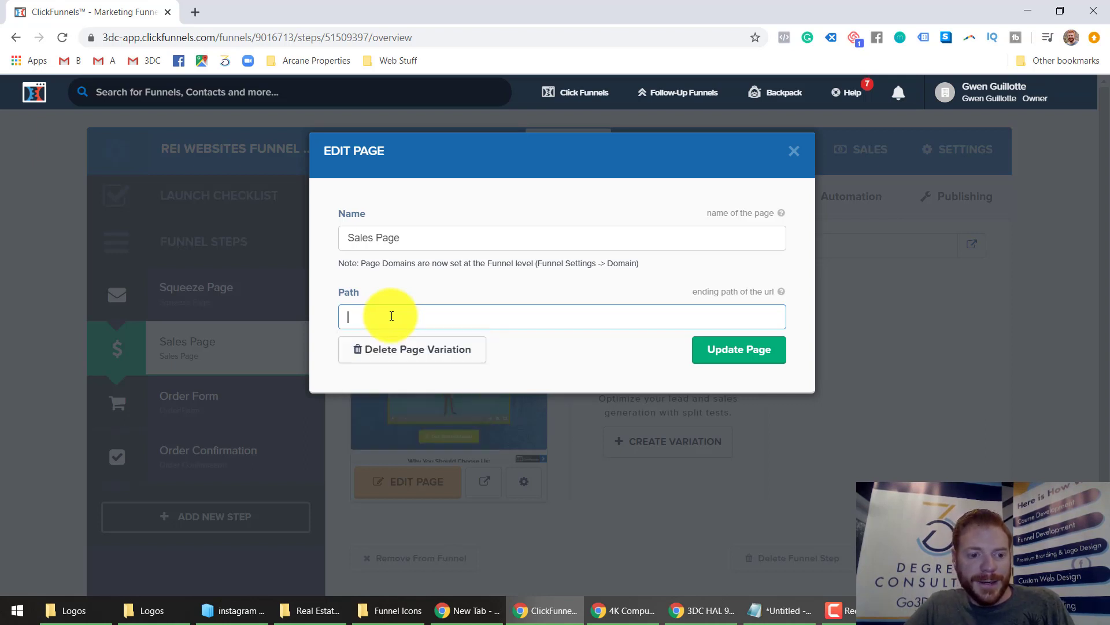
type("get-your-rei-site-now")
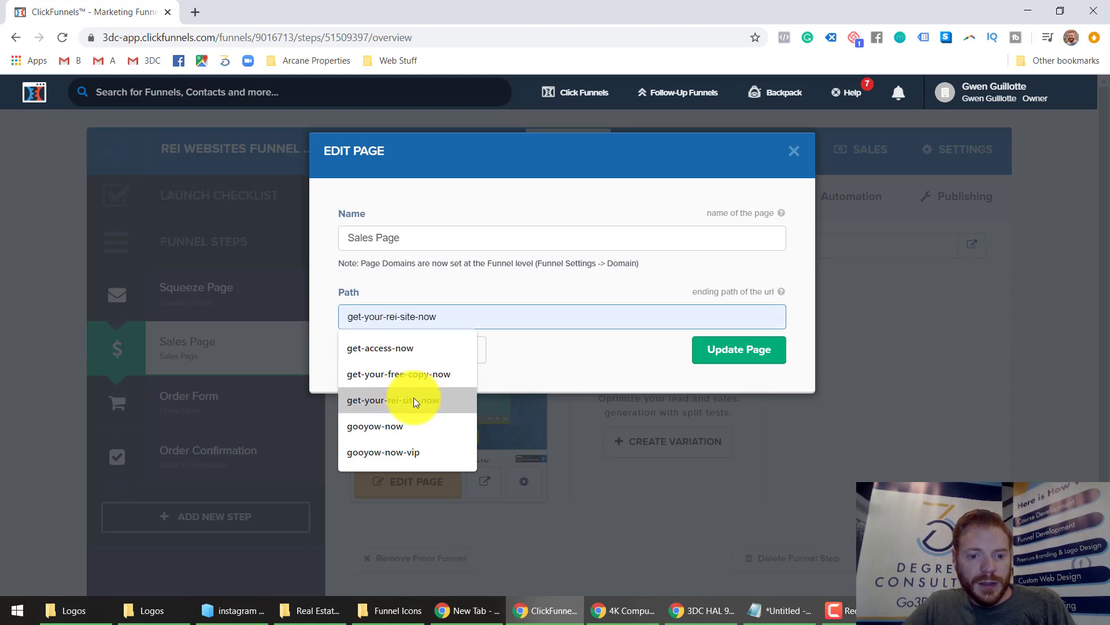
left_click(414, 399)
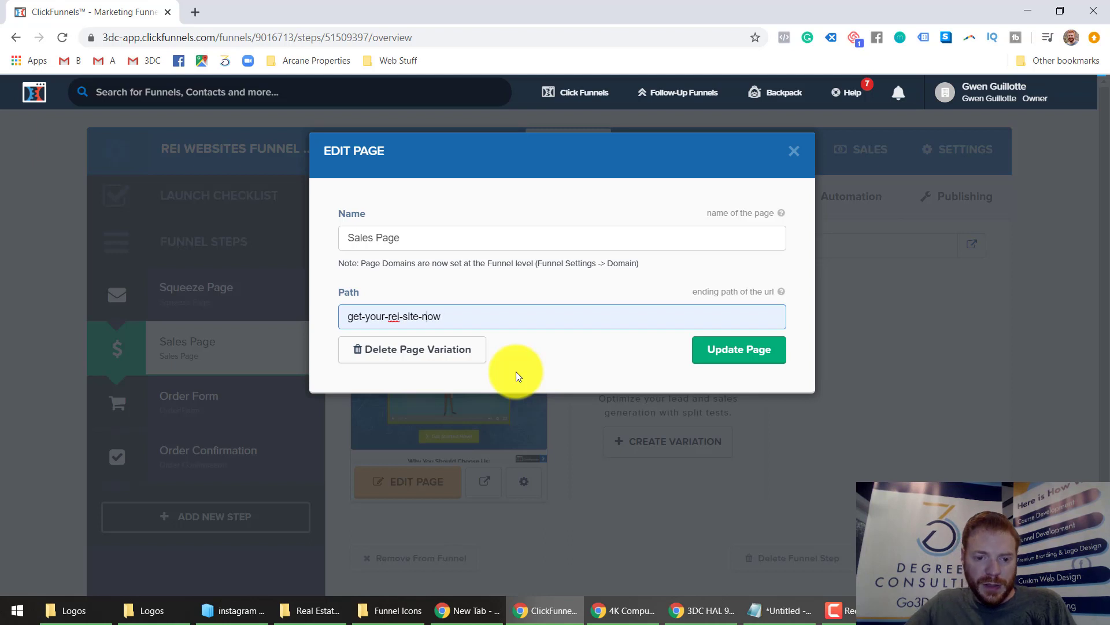
type("right=")
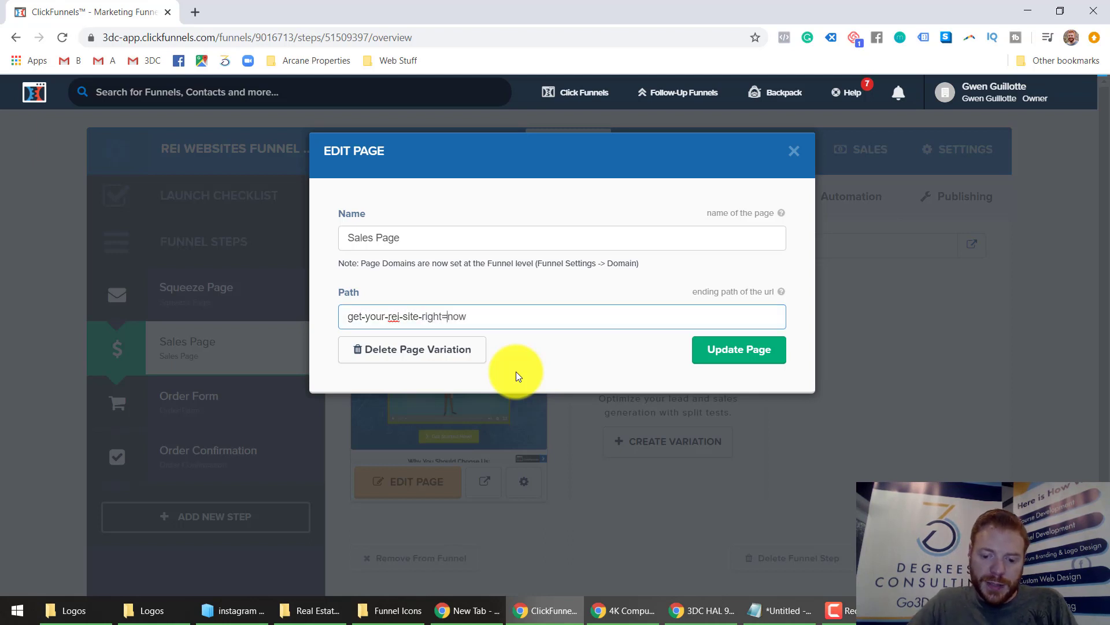
key("BackSpace")
type("-")
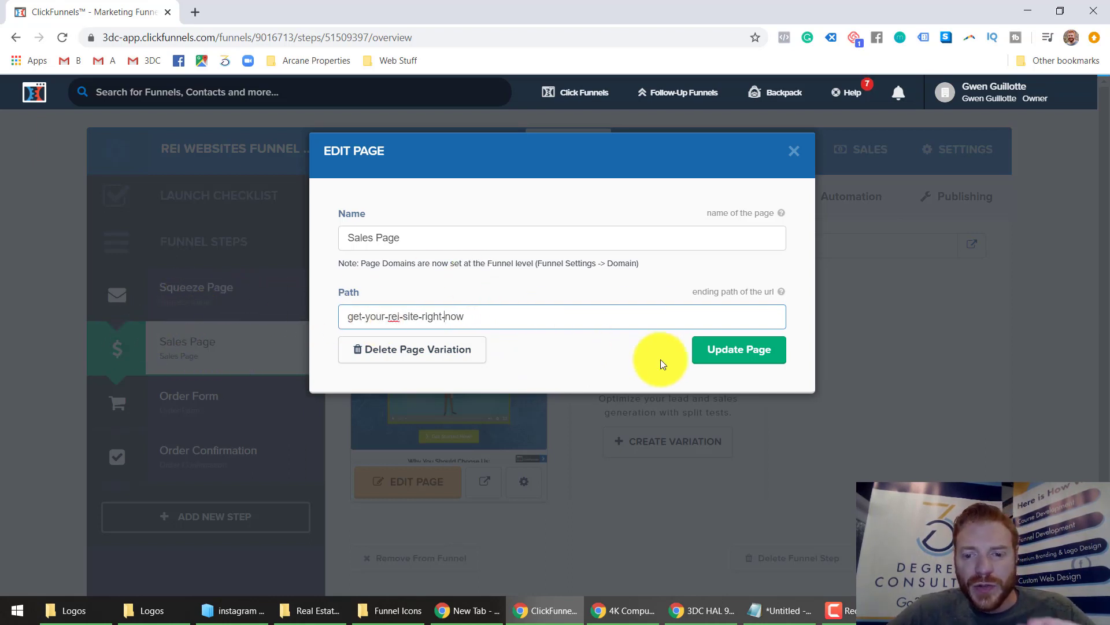
left_click(719, 354)
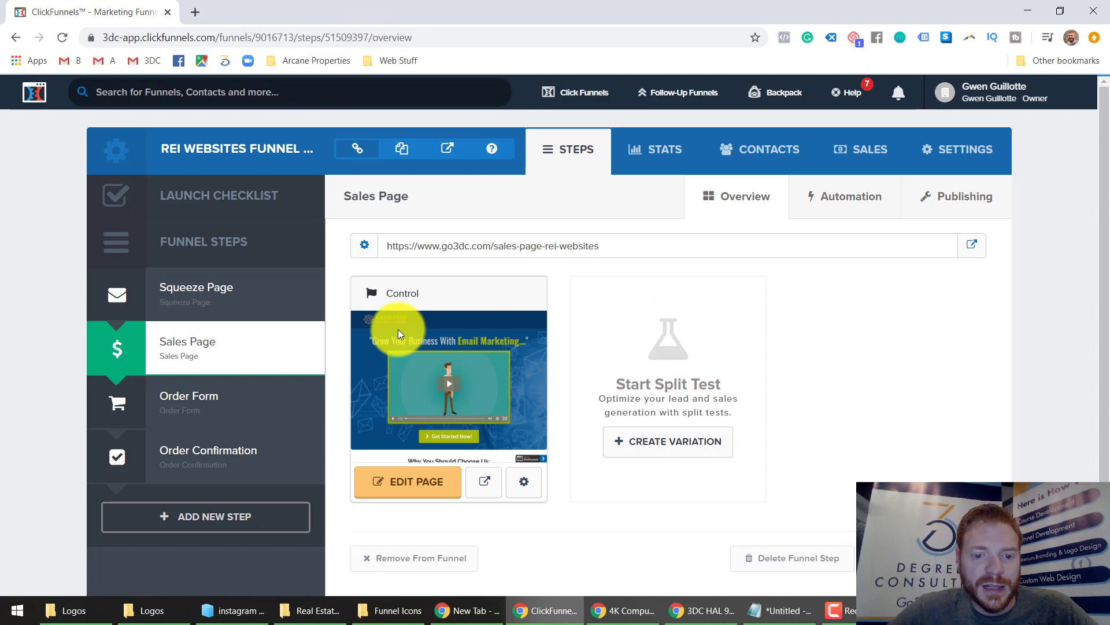
Open the sales page for editing and replace the Navigator placeholder logo with the red personal-website logo from the uploaded images.
left_click(402, 482)
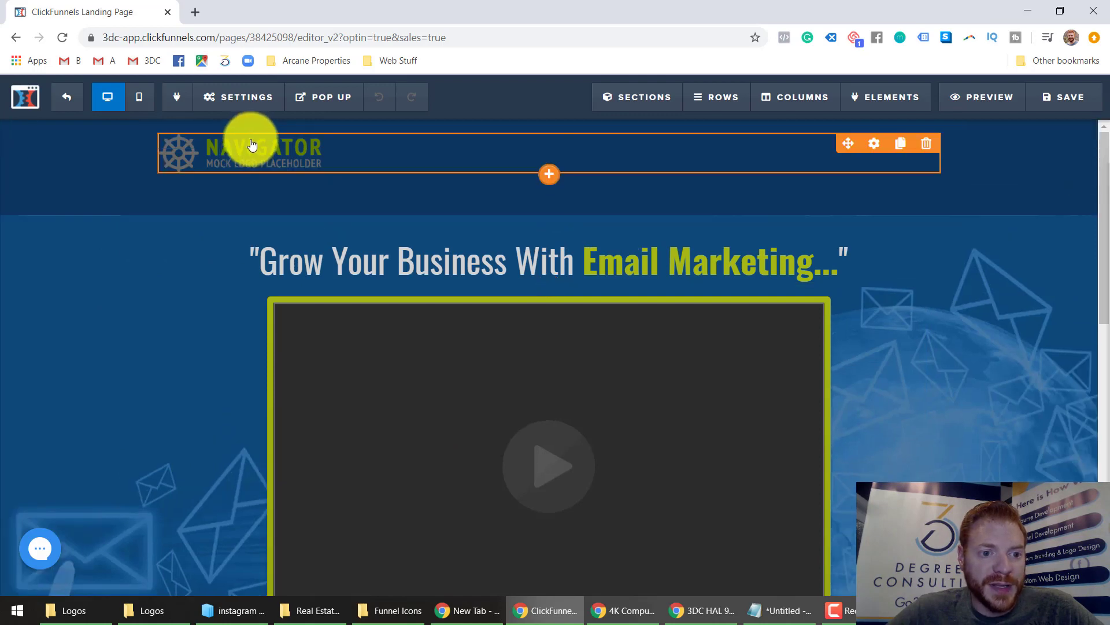
left_click(271, 158)
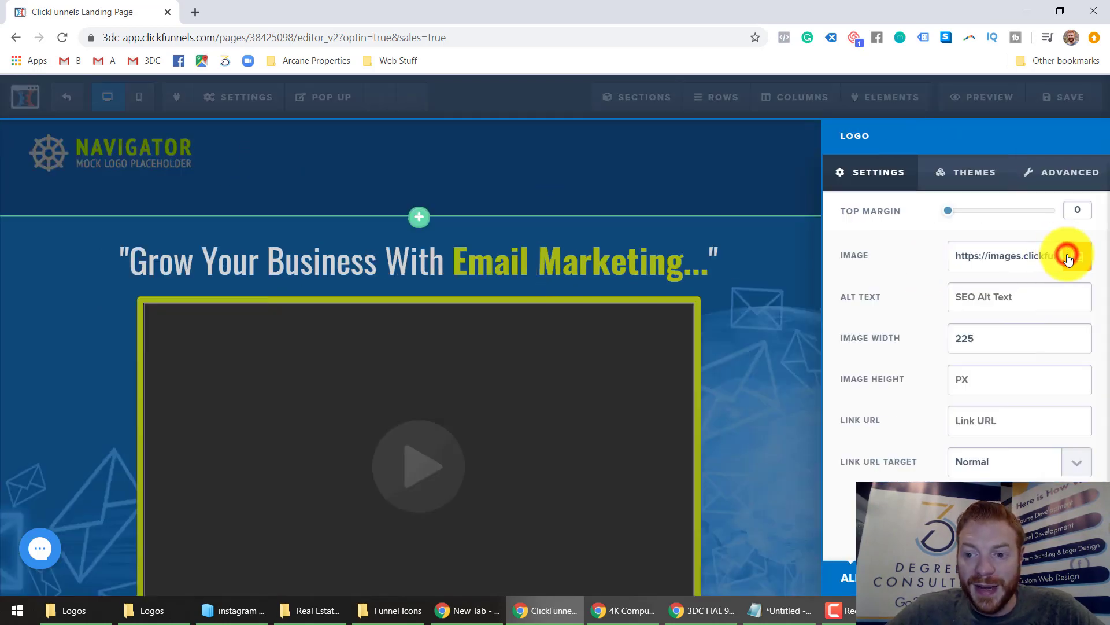
left_click(1068, 258)
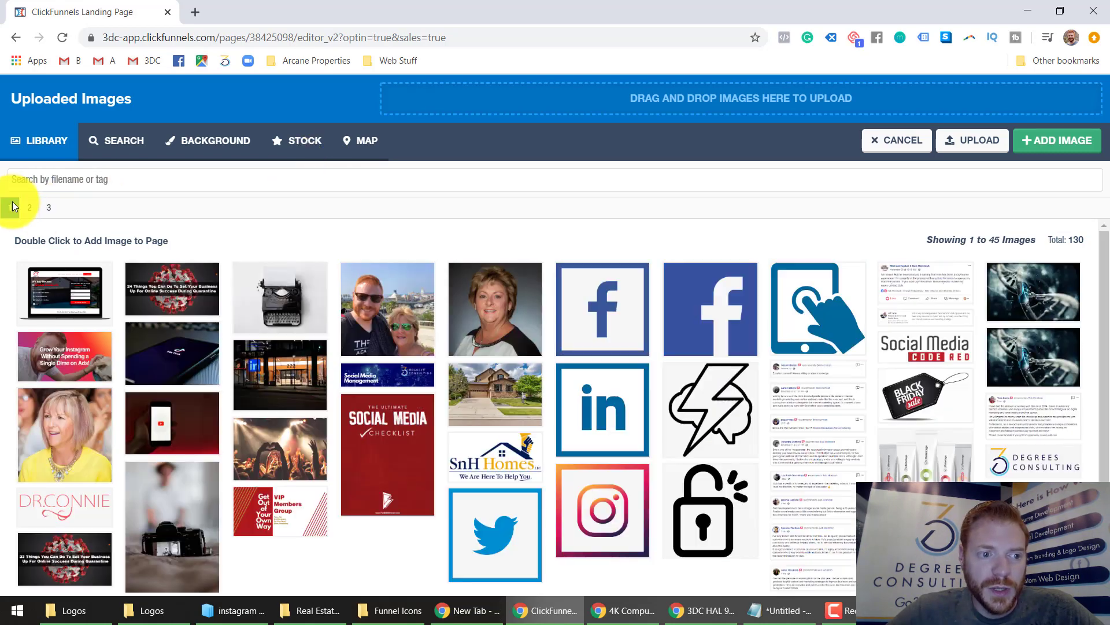
left_click(28, 207)
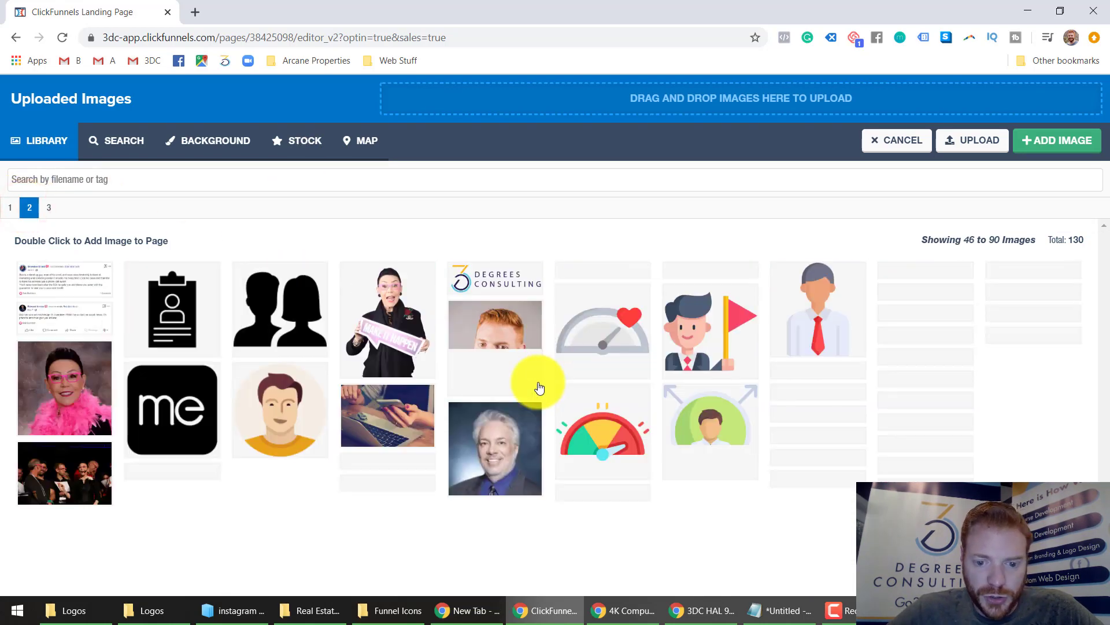
scroll(539, 386, "down", 2)
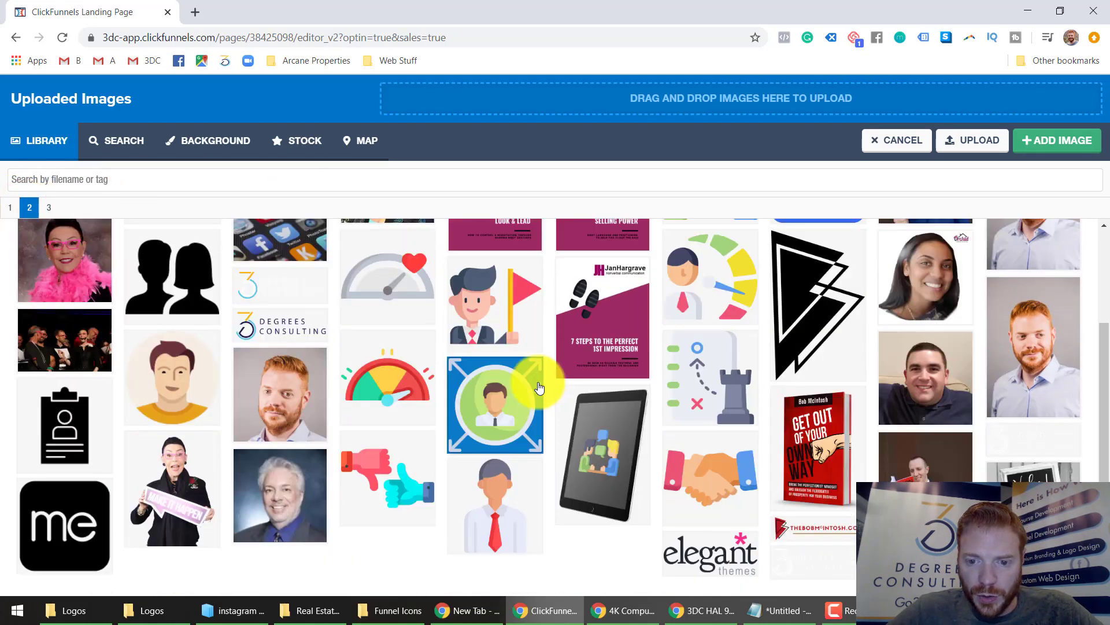
left_click(805, 532)
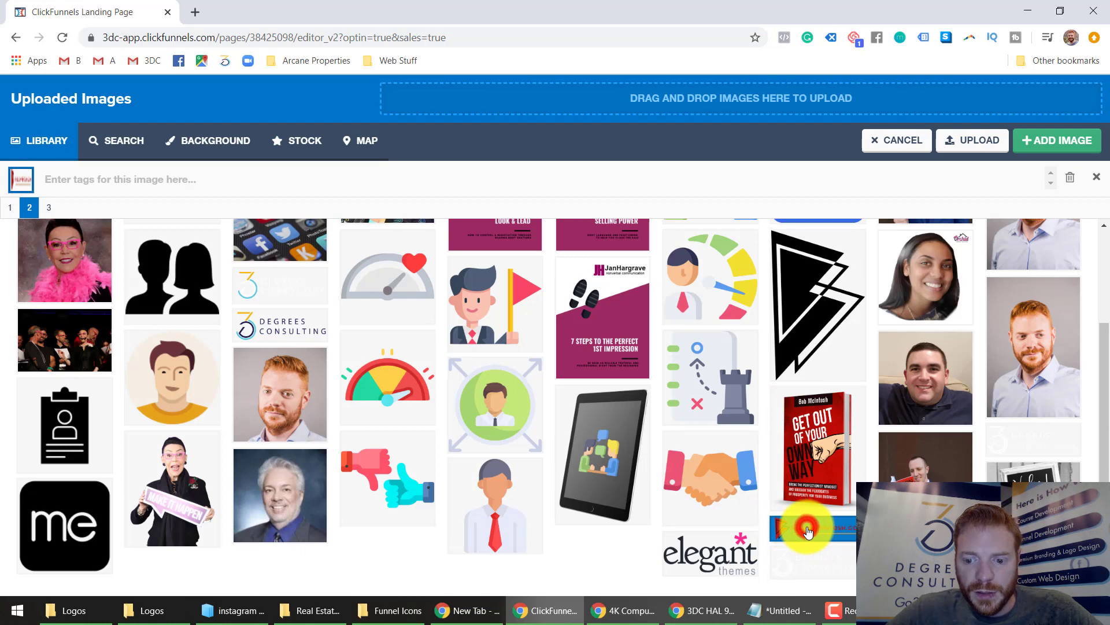
double_click(808, 530)
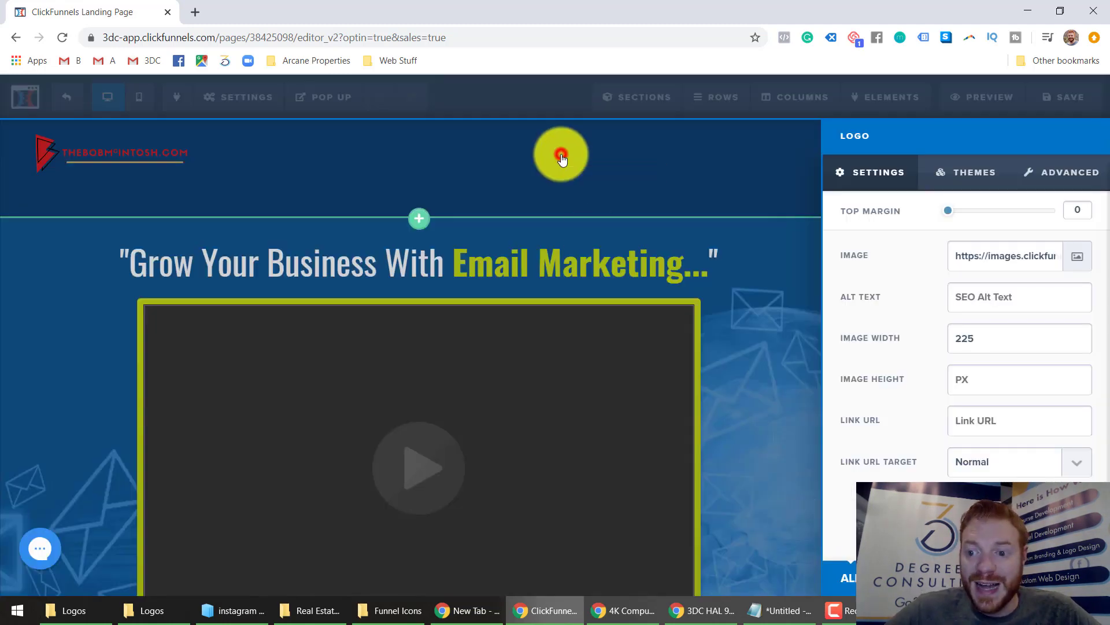
left_click(561, 158)
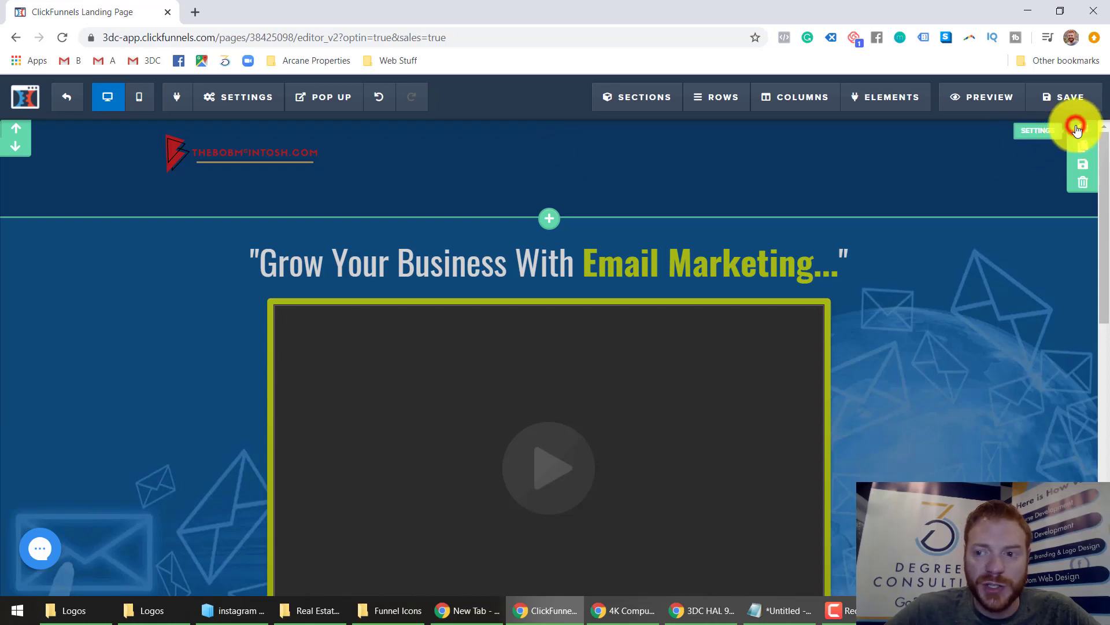
Change the top bar section's background color to dark gray #2d2d2d.
left_click(1077, 129)
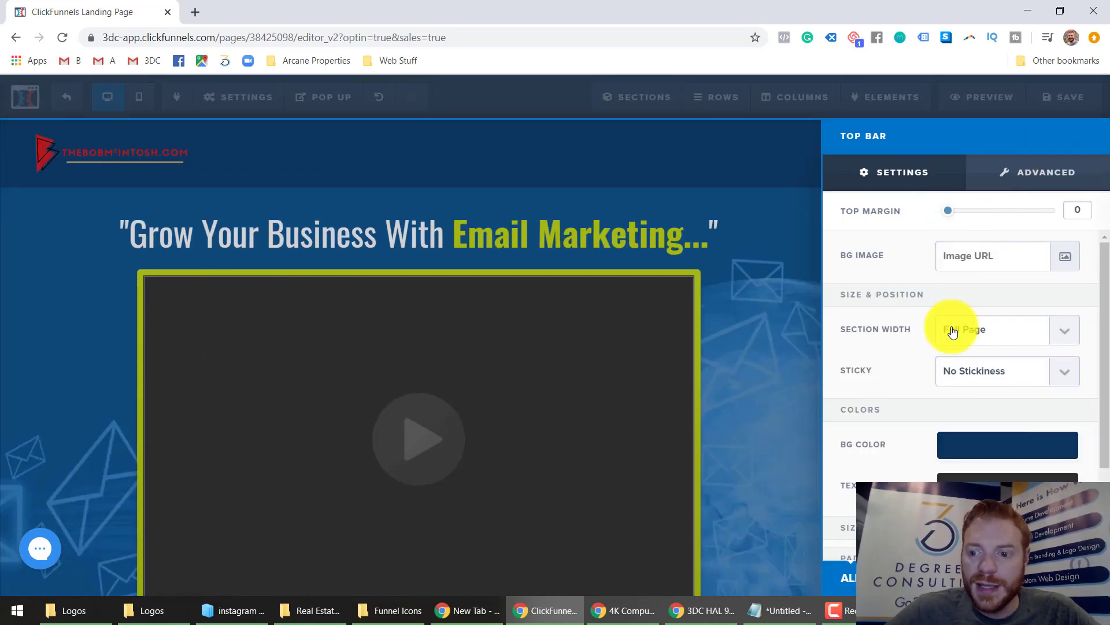
left_click(961, 443)
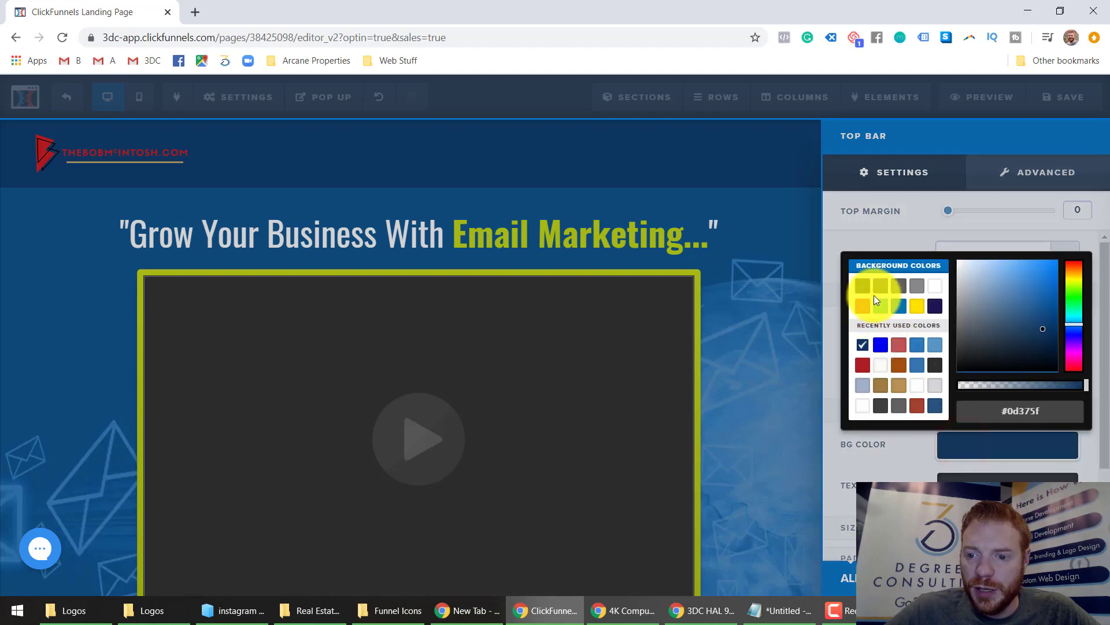
left_click(863, 285)
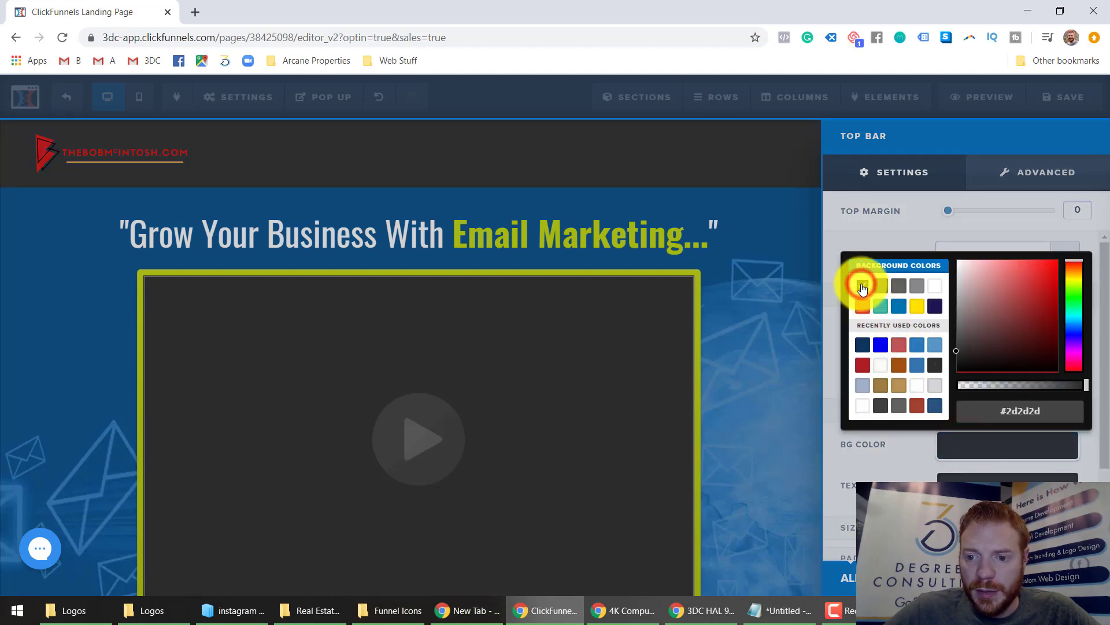
left_click(792, 226)
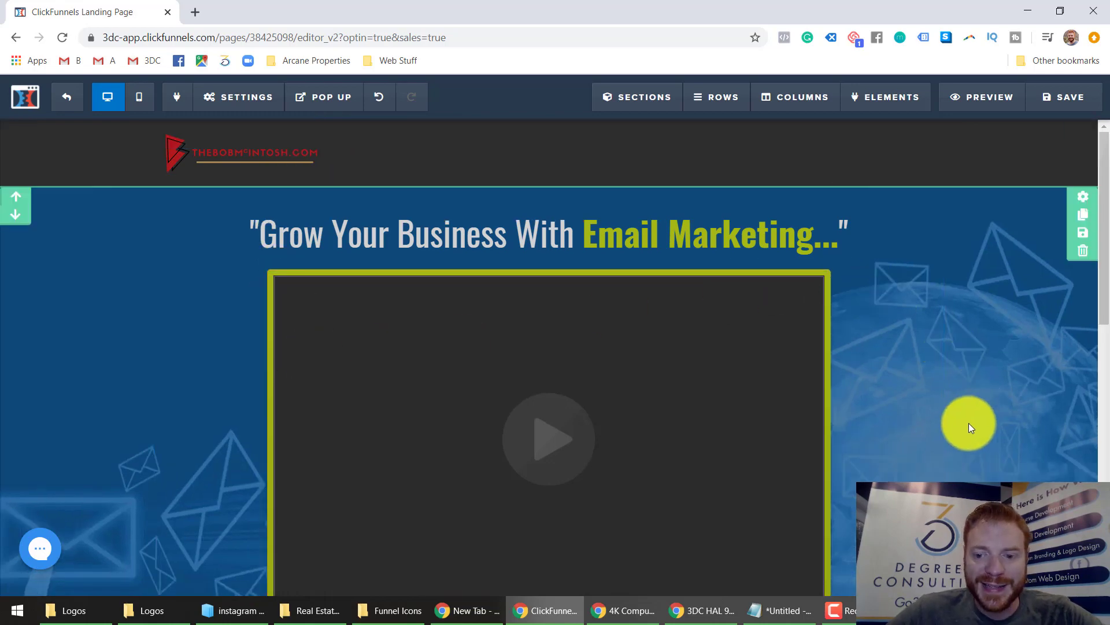
Replace the content section's blue envelope background image with the dark gray geometric one from the Gradient / Simple Color backgrounds.
scroll(960, 463, "down", 2)
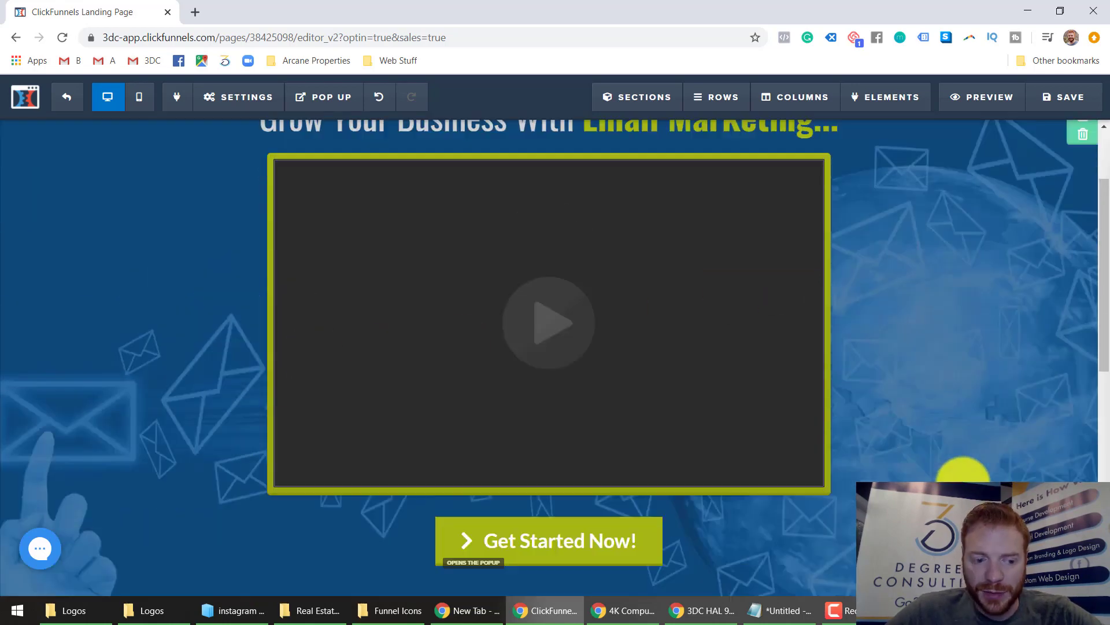
scroll(987, 307, "up", 2)
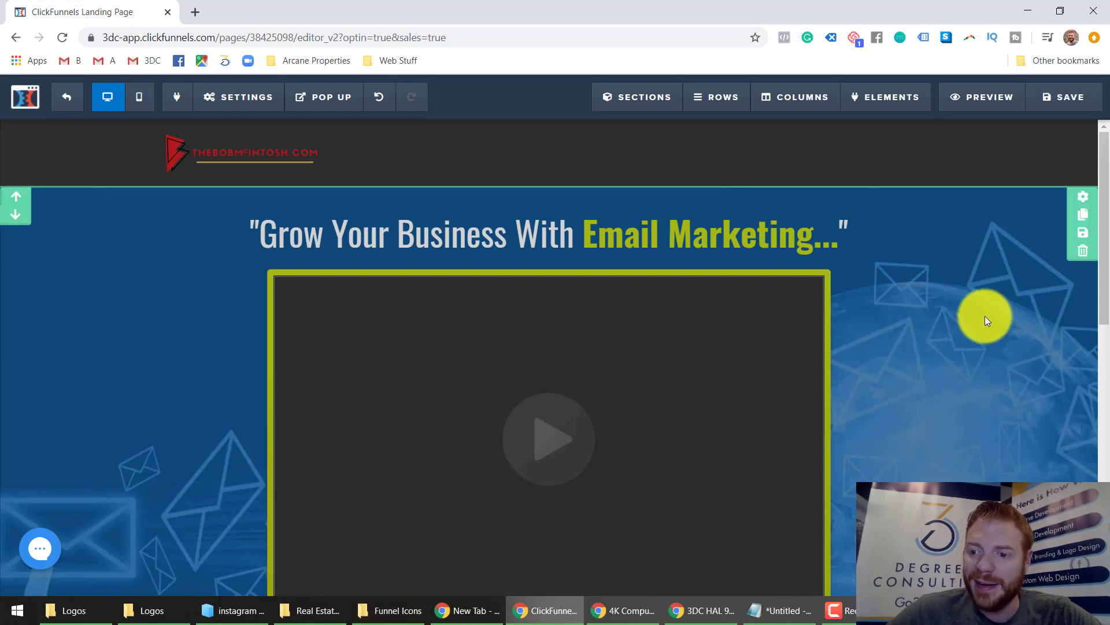
left_click(1078, 201)
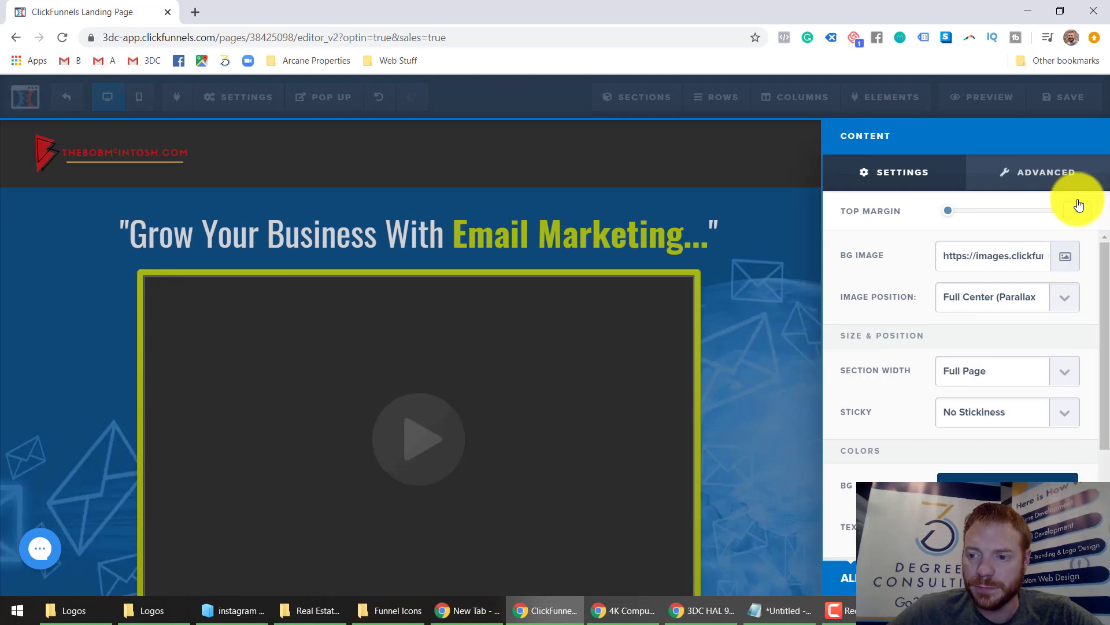
left_click(1066, 255)
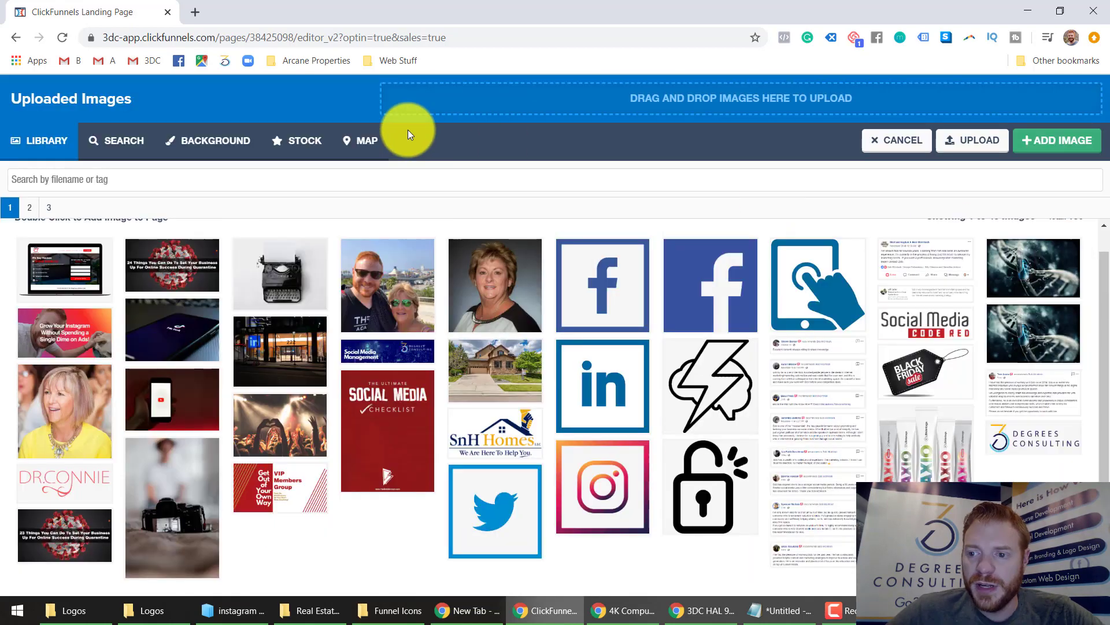
left_click(230, 139)
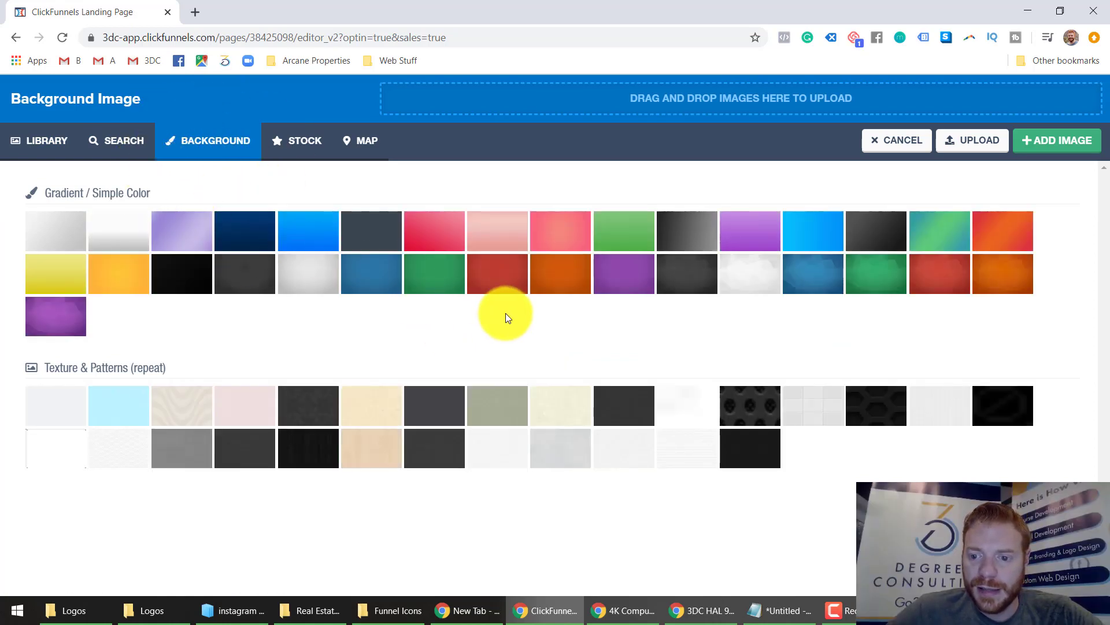
left_click(675, 271)
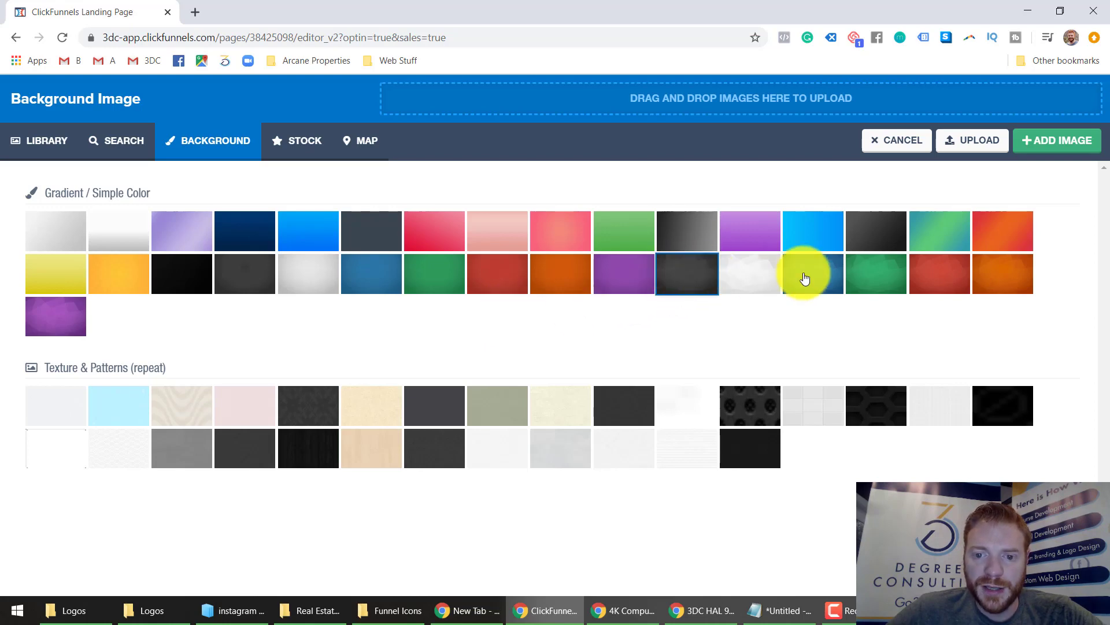
left_click(699, 276)
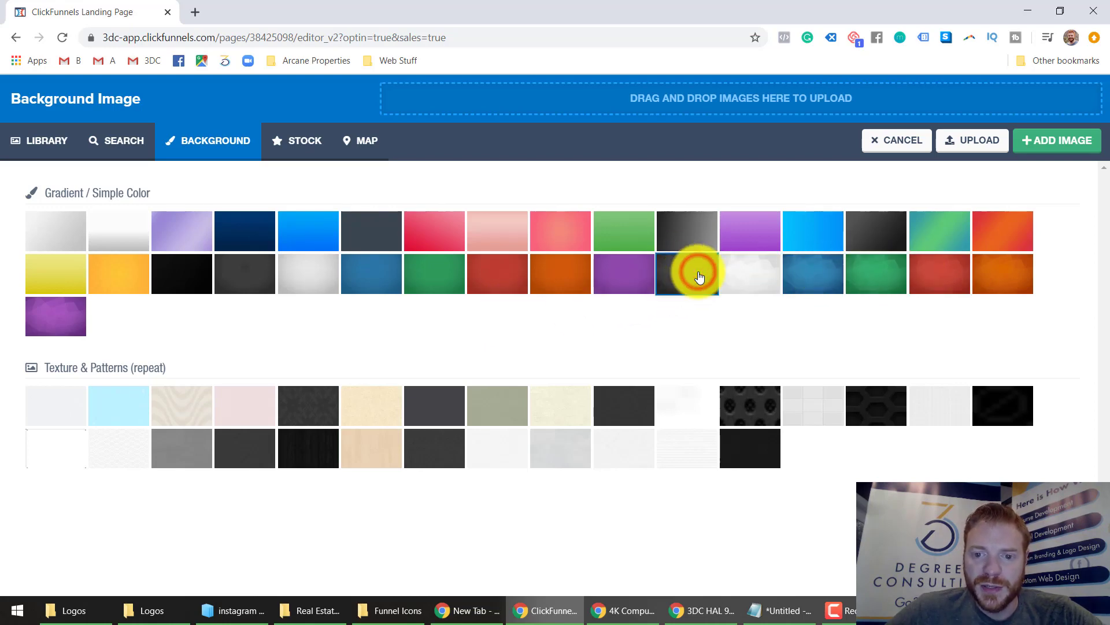
left_click(699, 277)
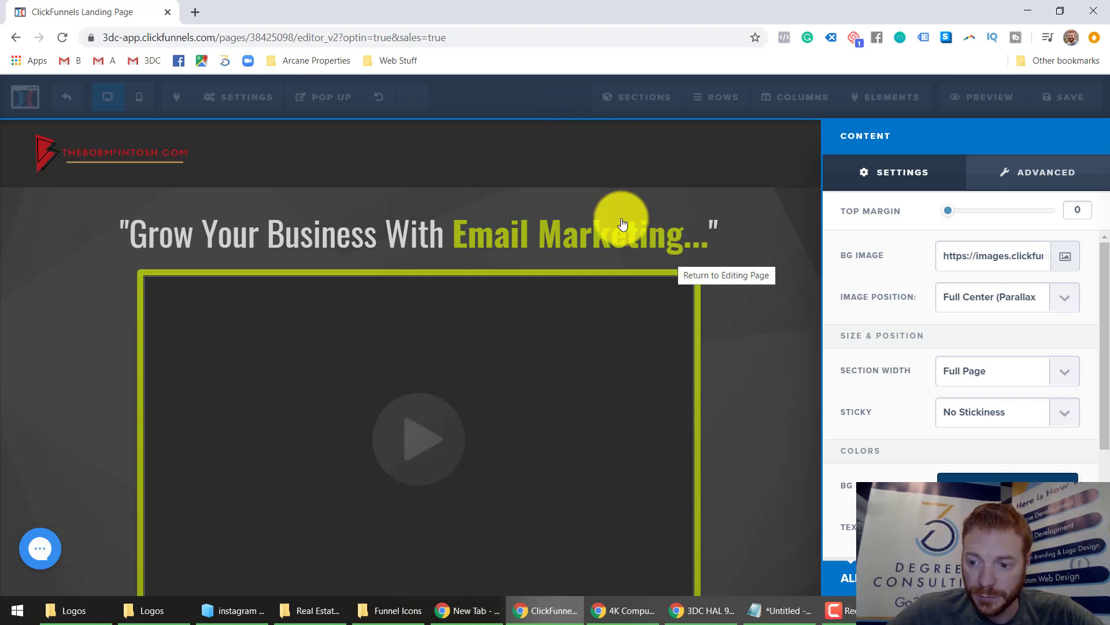
Set the content section's background image position to Repeat.
left_click(1034, 304)
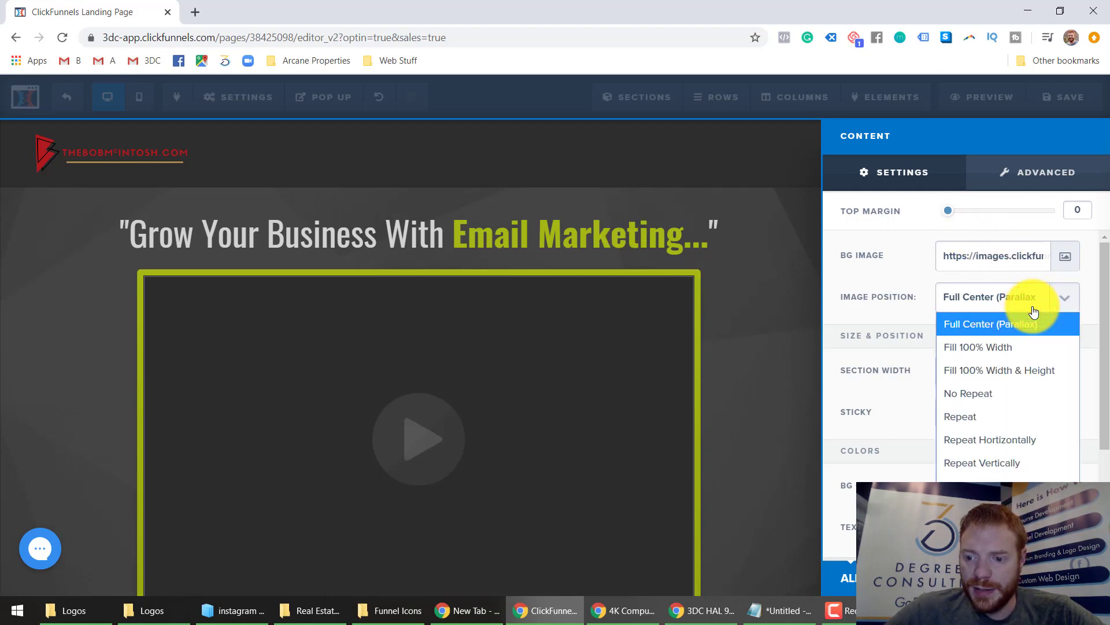
left_click(985, 416)
left_click(764, 373)
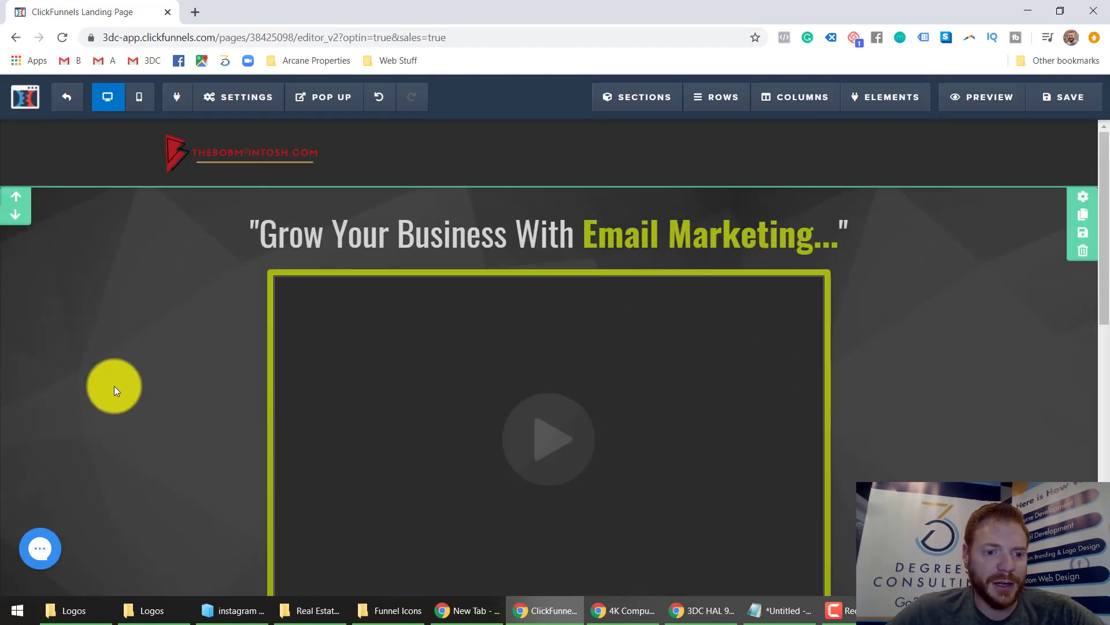
Change the headline's bold text color to the recently used dark red #b01f23.
left_click(605, 231)
left_click(915, 199)
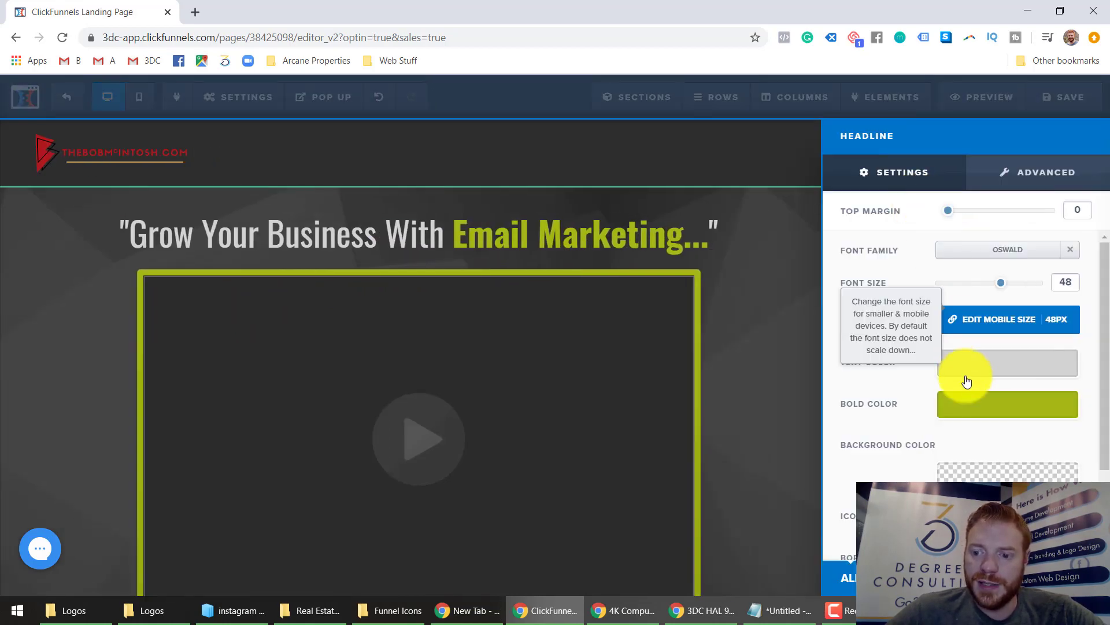
left_click(966, 407)
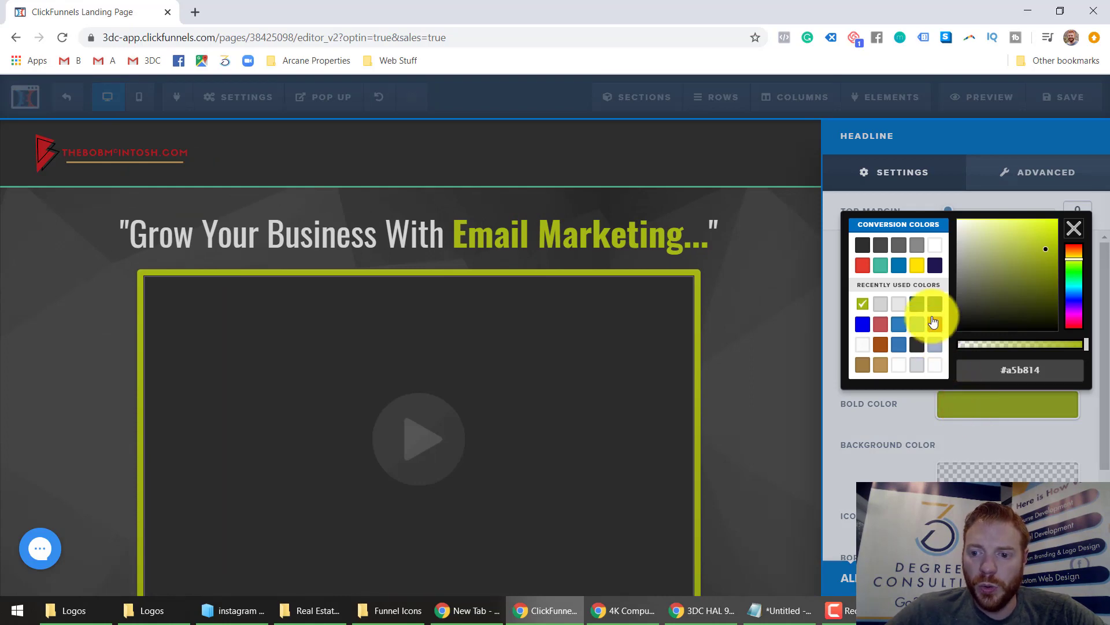
left_click(935, 325)
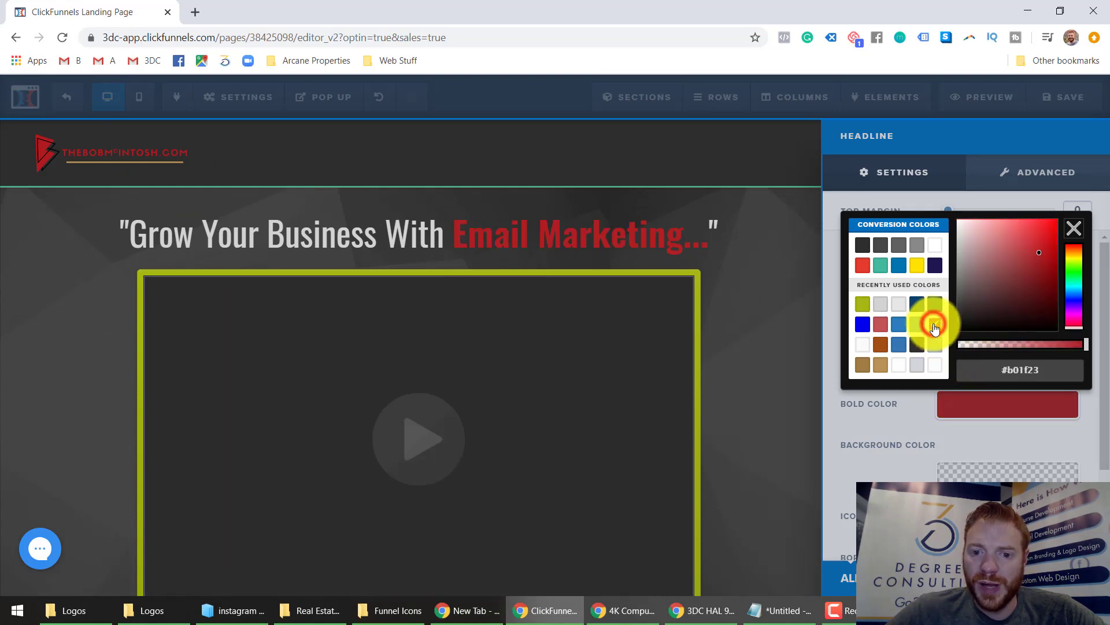
left_click(285, 213)
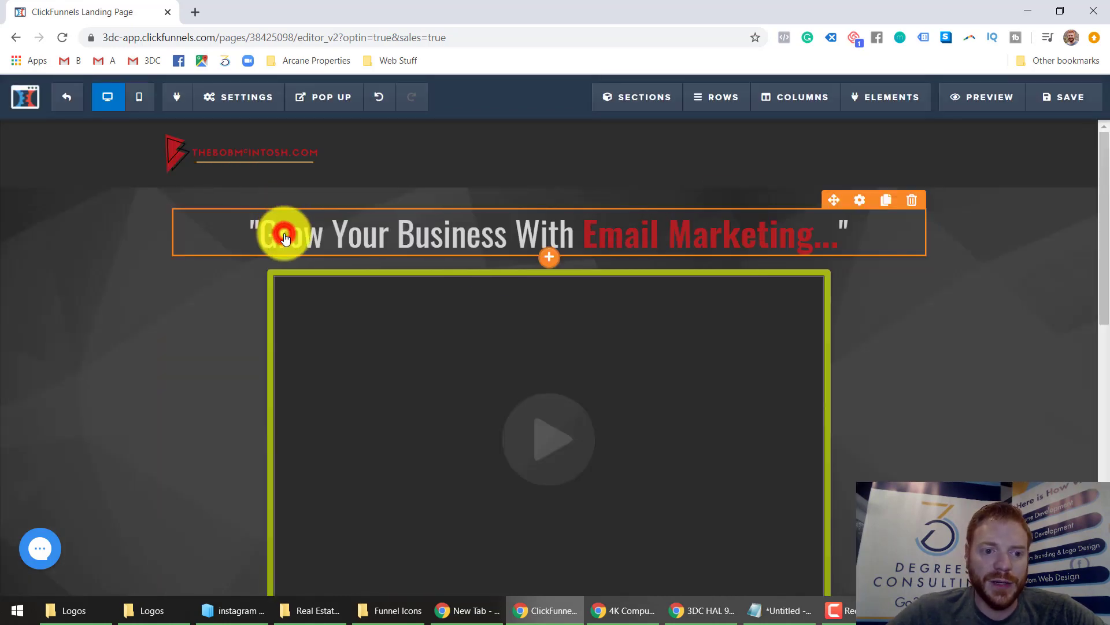
Replace the headline's opening word "Grow" with "Why Your Site's Not Getting Leads and How to Make It Start Right Now".
double_click(285, 237)
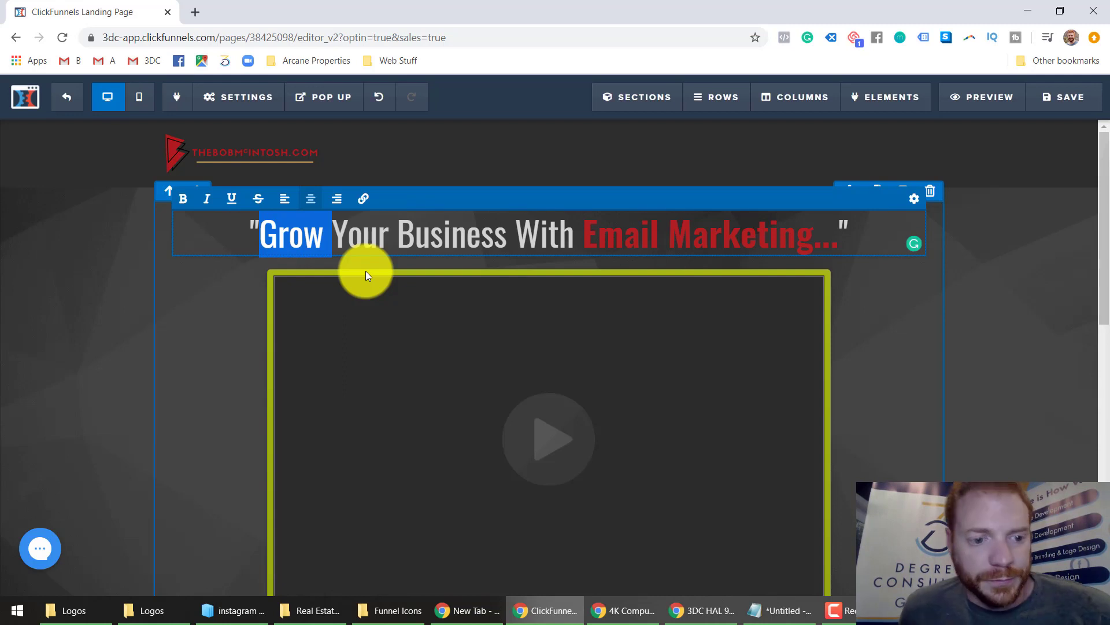
type("Why Your")
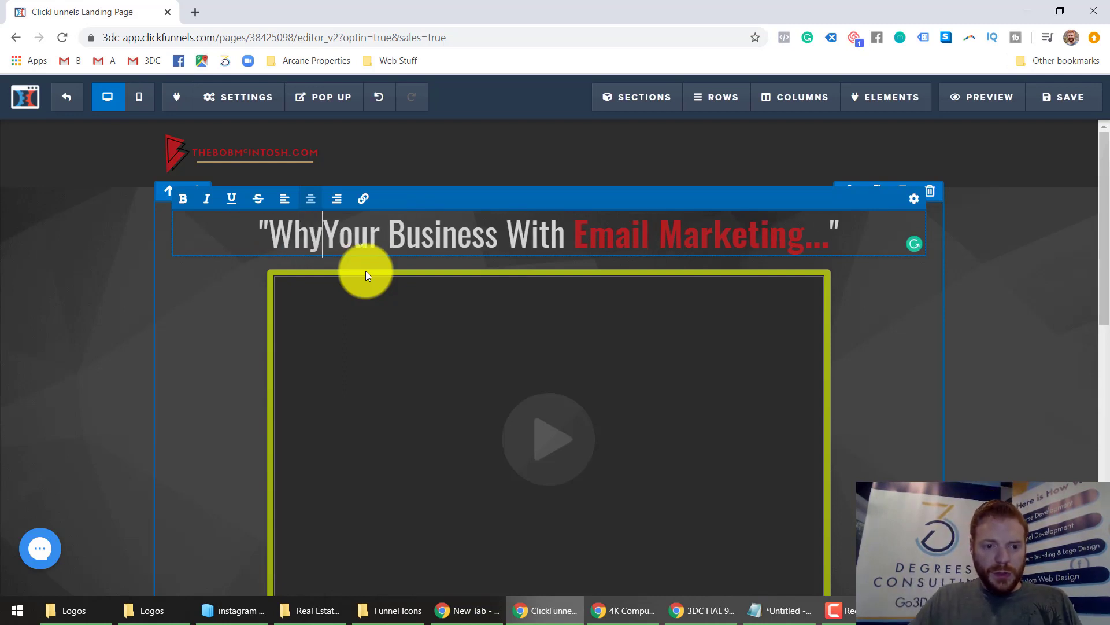
type(" Site's N")
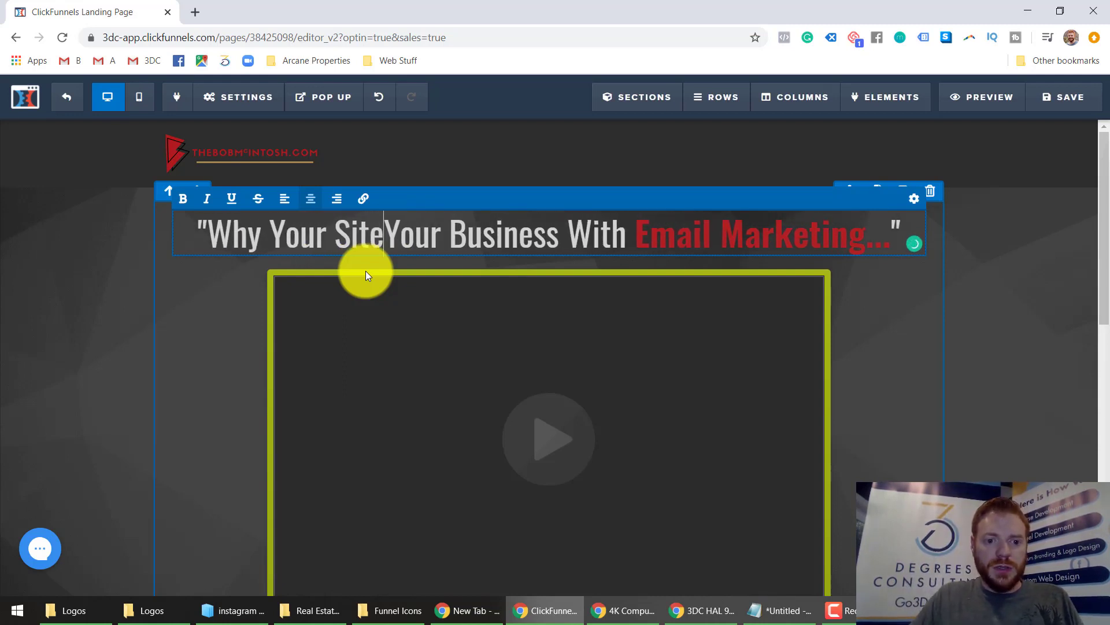
type("ot GEtting")
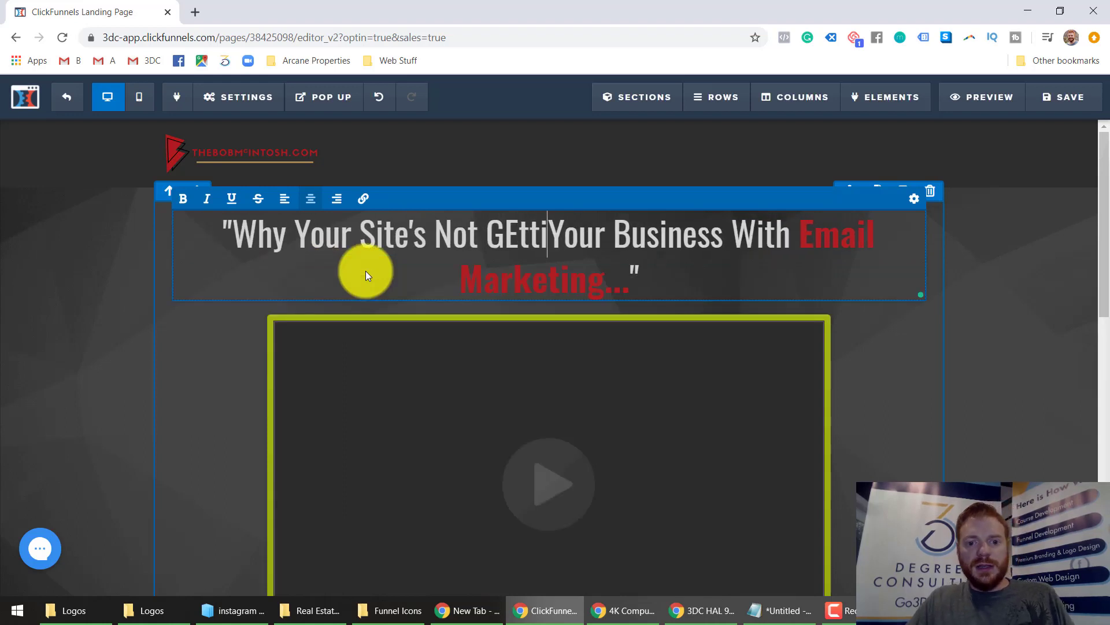
key("BackSpace")
key("BackSpace")
key("BackSpace")
key("BackSpace")
key("BackSpace")
key("BackSpace")
type("etting Lea")
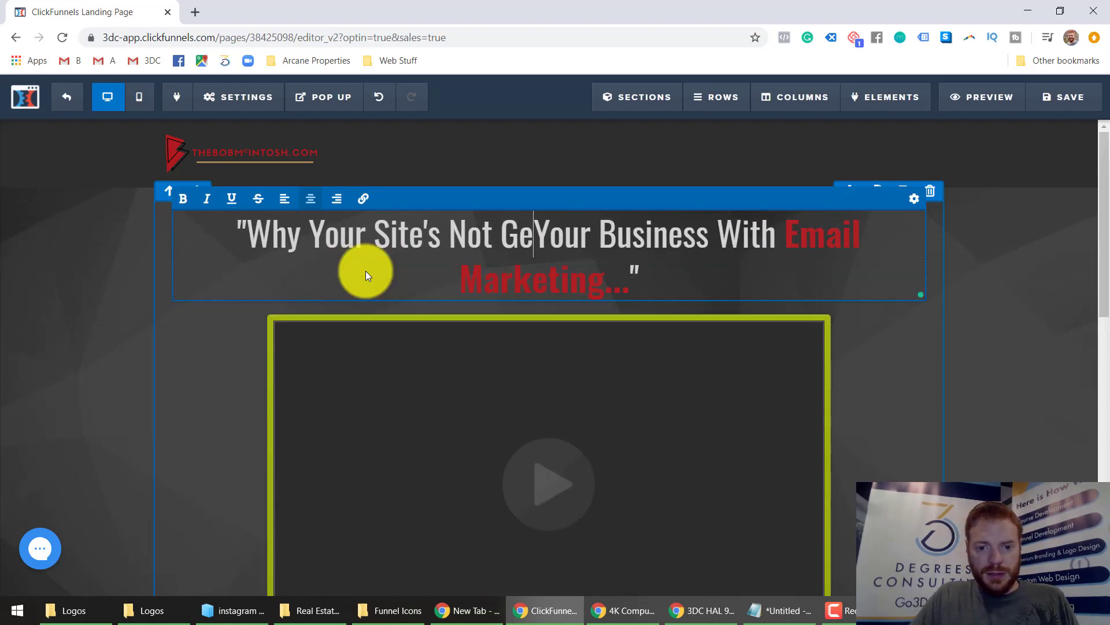
type("ds and Ho")
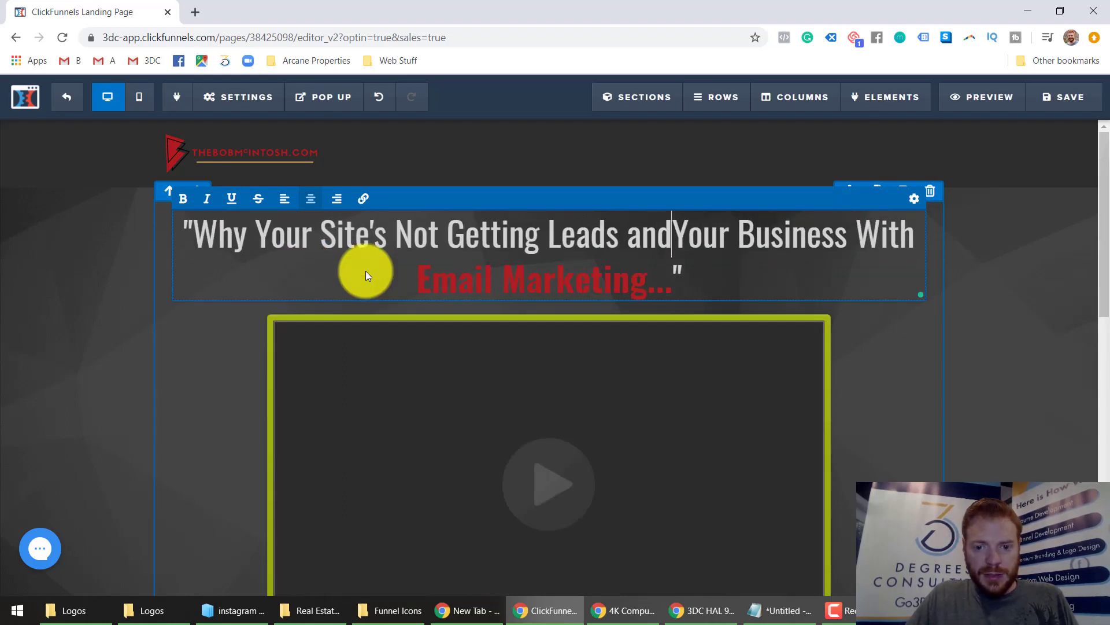
type("w to ")
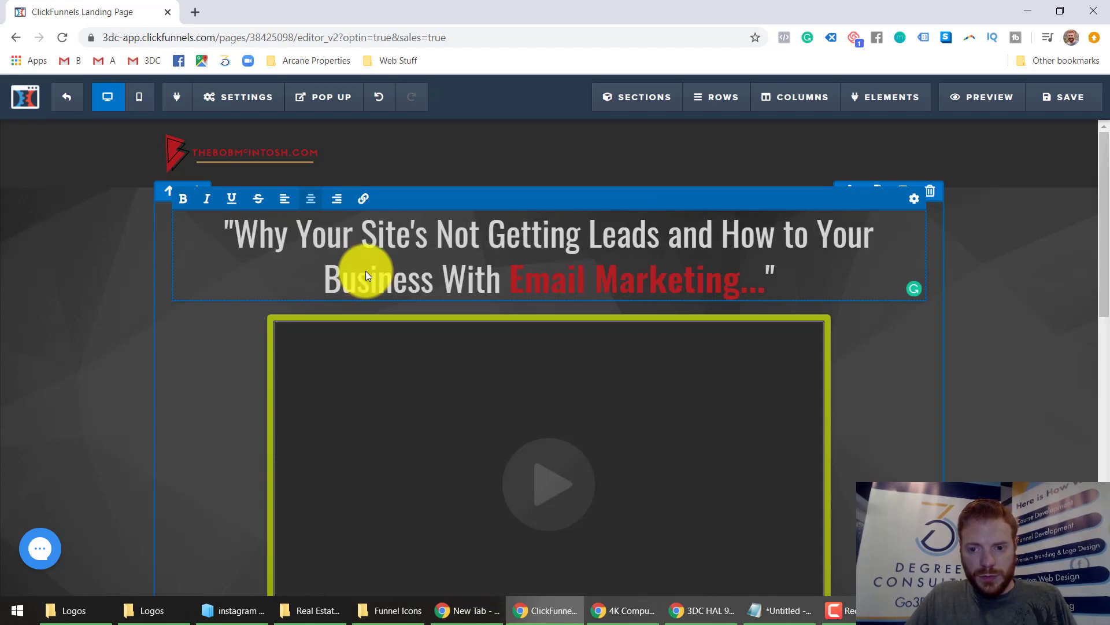
type("Make")
type("tar")
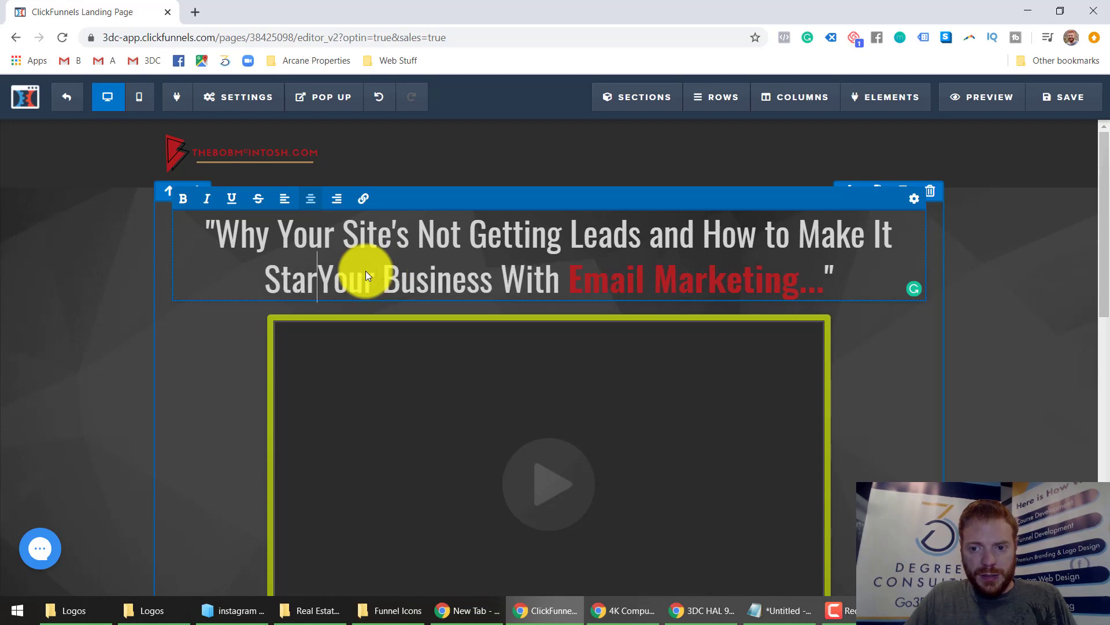
type("t Right Now")
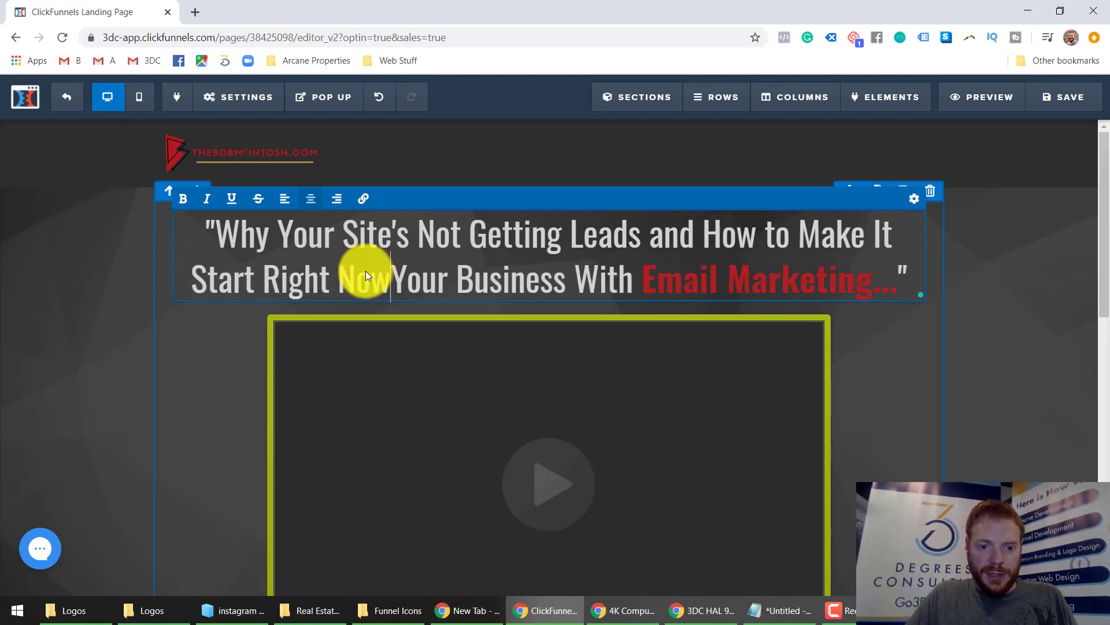
Delete the leftover "Your Business With Email Marketing..." from the headline, keeping the closing quotation mark.
key("Delete")
key("Delete")
key("Delete")
key("Delete")
key("Delete")
key("Delete")
key("Delete")
key("Delete")
key("Delete")
key("Delete")
key("Delete")
key("Delete")
key("Delete")
key("Delete")
key("Delete")
key("Delete")
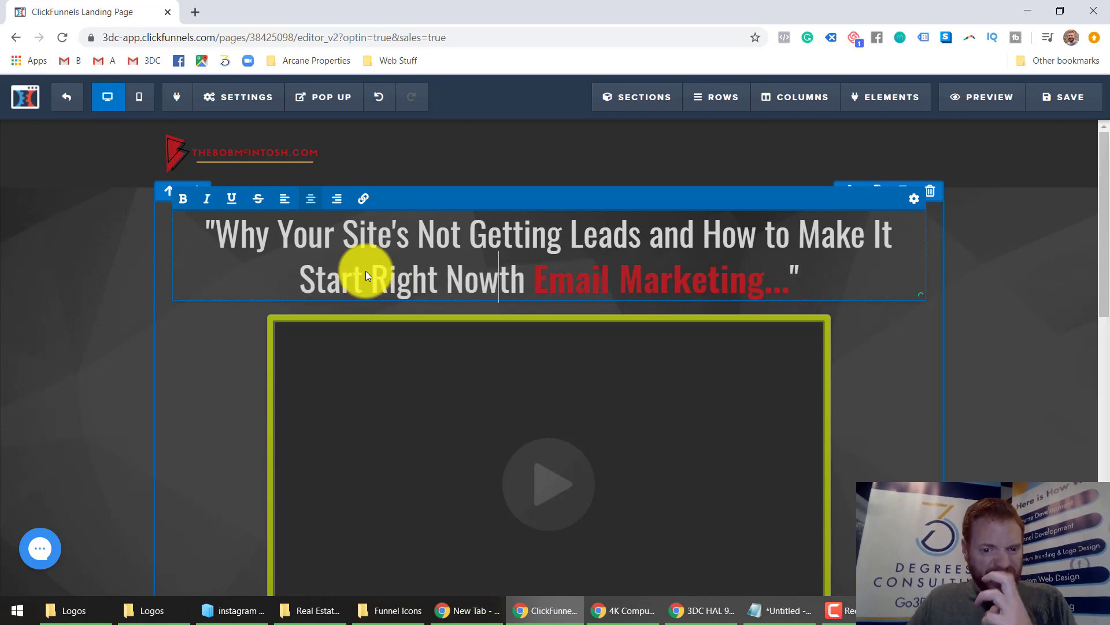
key("Delete")
key("Delete")
key("Delete")
key("Delete")
key("Delete")
key("Delete")
key("Delete")
key("Delete")
key("Delete")
key("Delete")
key("Delete")
key("Delete")
key("Delete")
key("Delete")
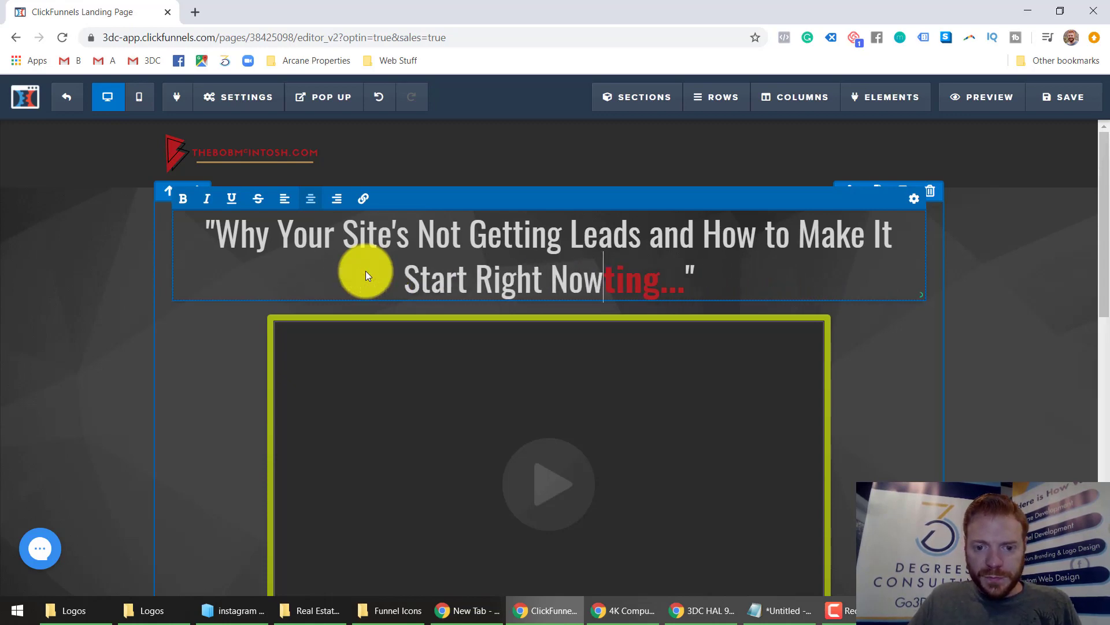
key("Delete")
key("Delete")
key("Delete")
key("Delete")
key("Delete")
key("Delete")
key("Delete")
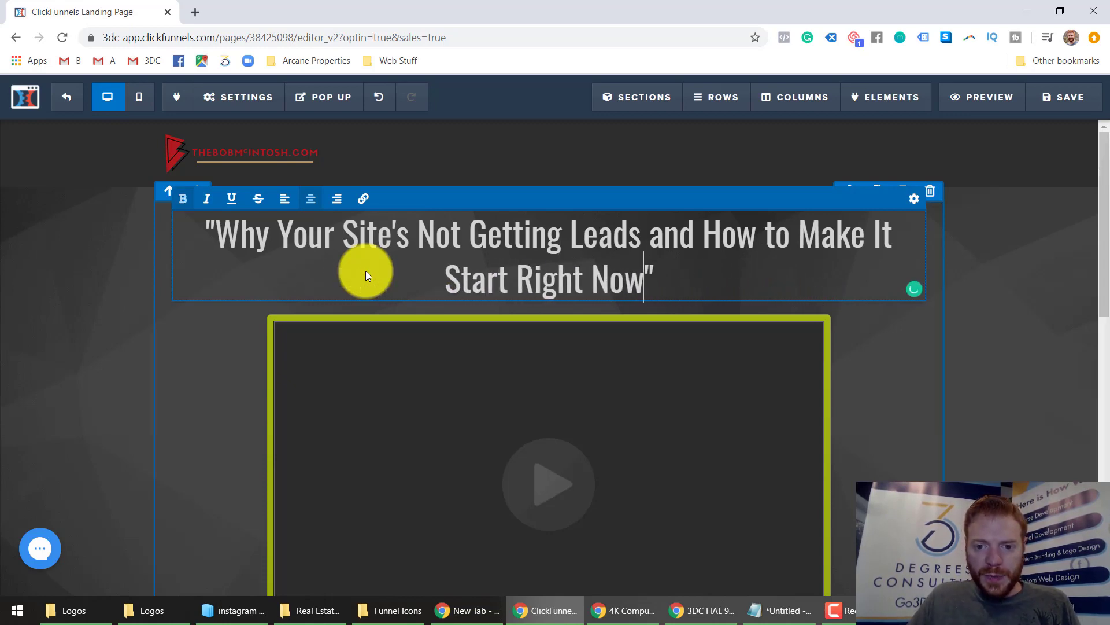
Make "Not Getting Leads" bold in the headline.
double_click(604, 234)
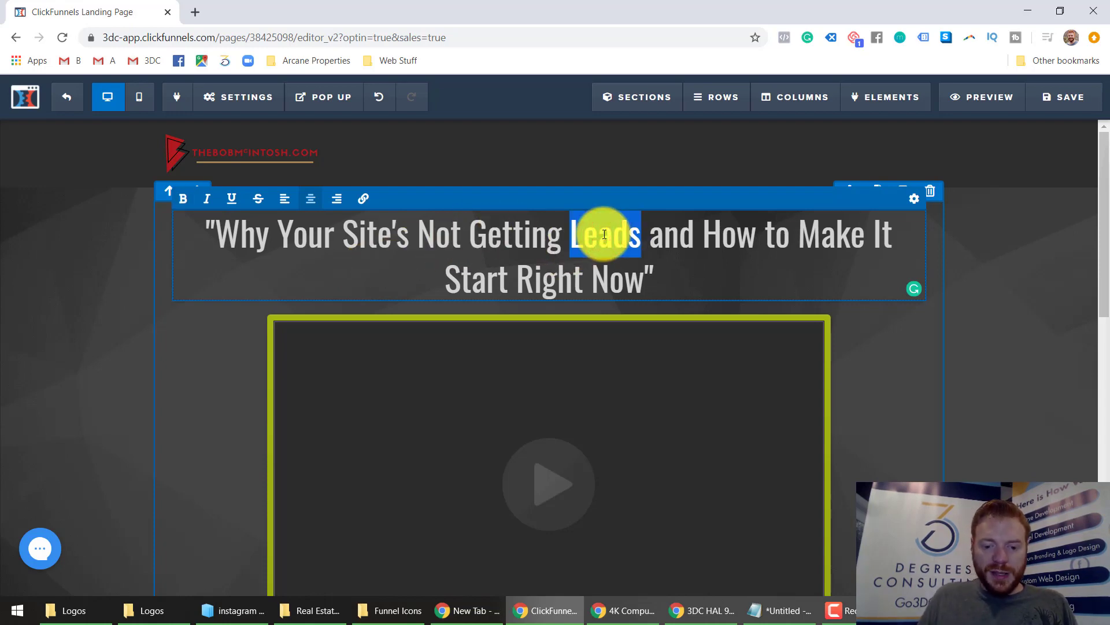
key("ctrl+b")
left_click(486, 234)
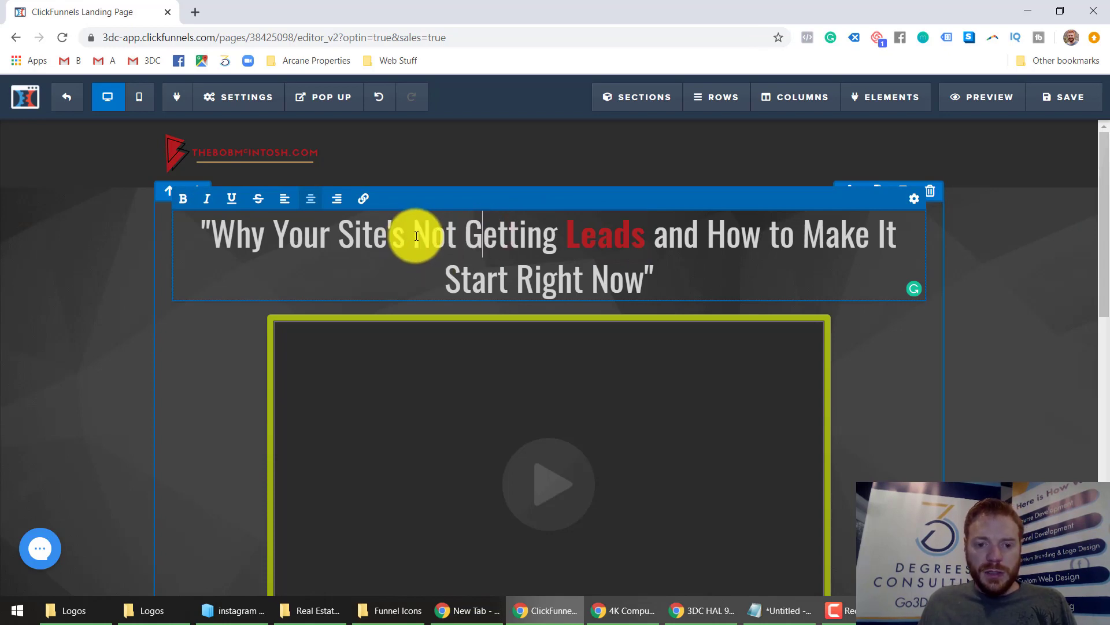
left_click_drag(418, 235, 570, 228)
key("ctrl+b")
Break the headline onto a second line before "How" and make "Start Right Now" bold.
left_click(508, 280)
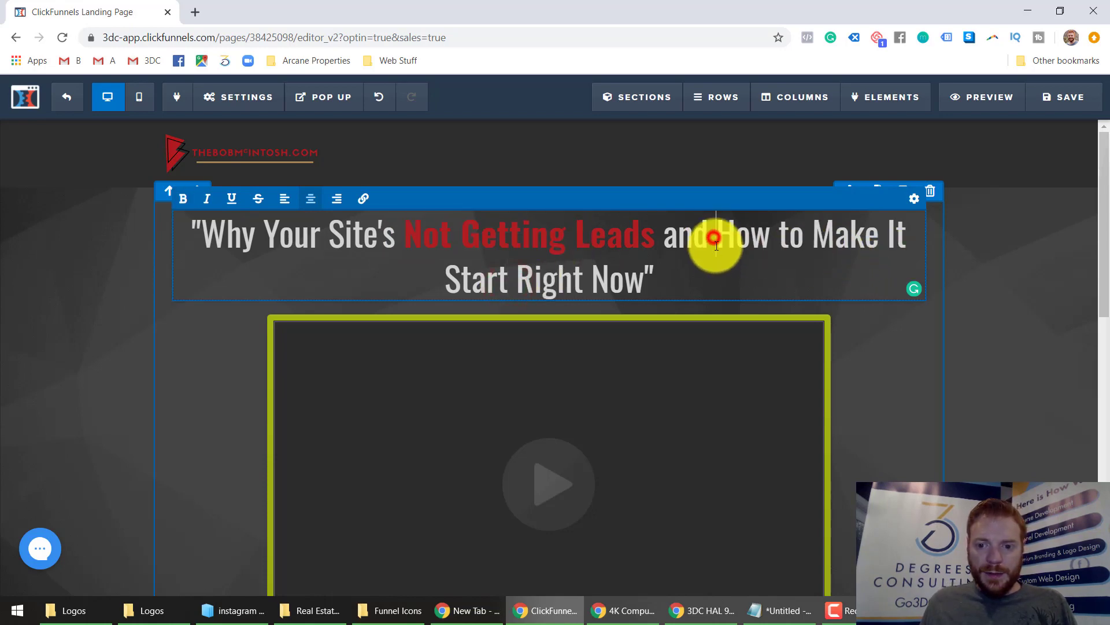
key("Return")
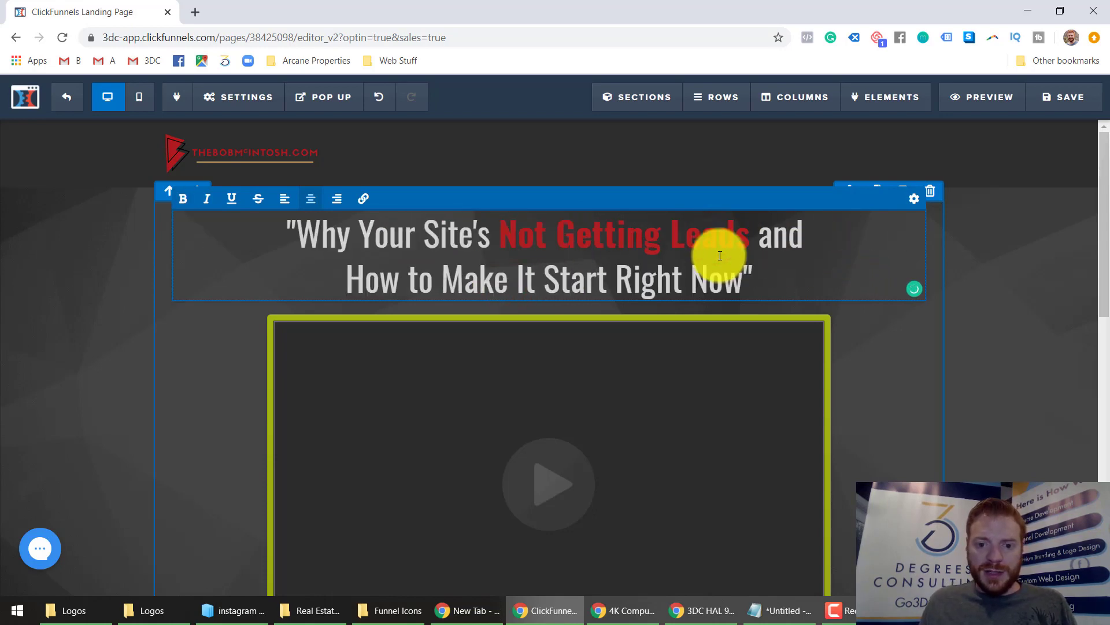
left_click(446, 286)
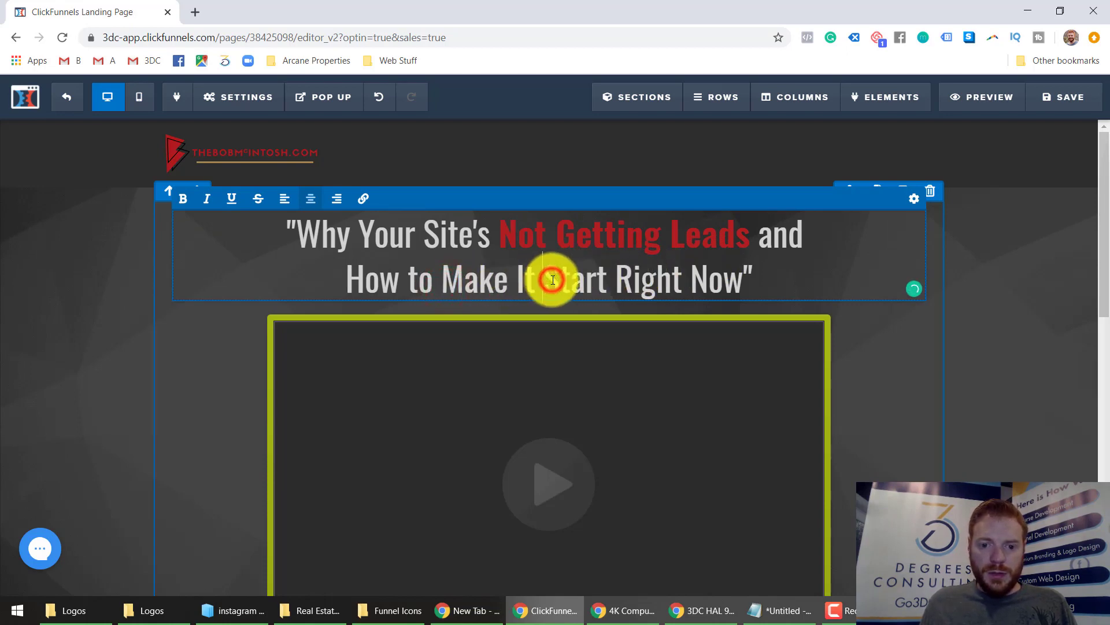
left_click_drag(553, 280, 744, 274)
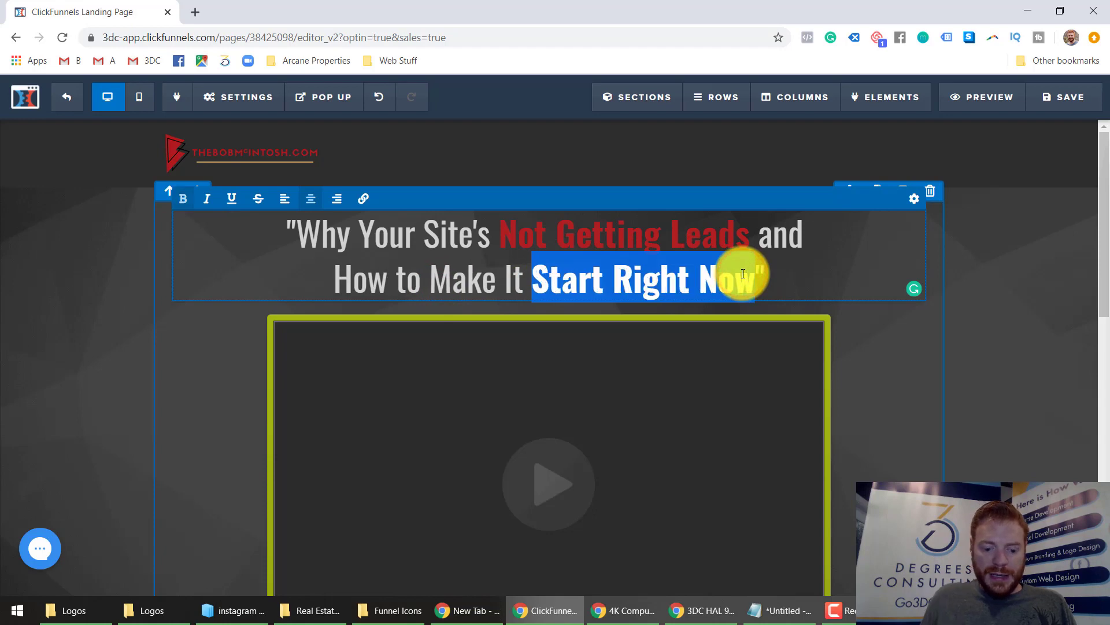
left_click(973, 284)
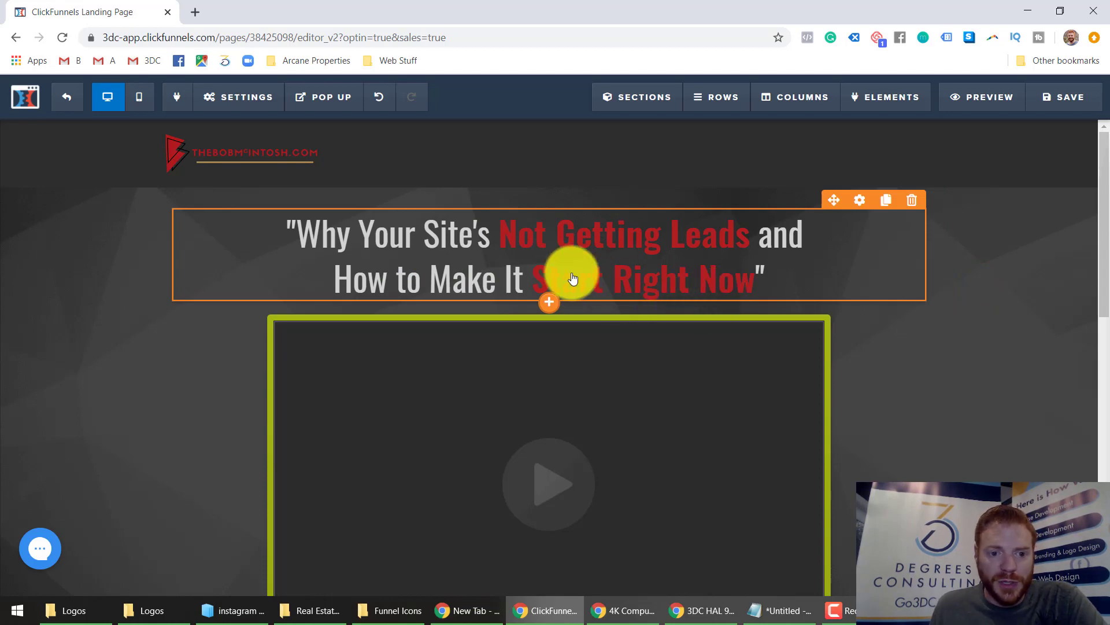
Try to recolor the video's green frame by setting its background color to the recently used dark red.
scroll(375, 389, "down", 2)
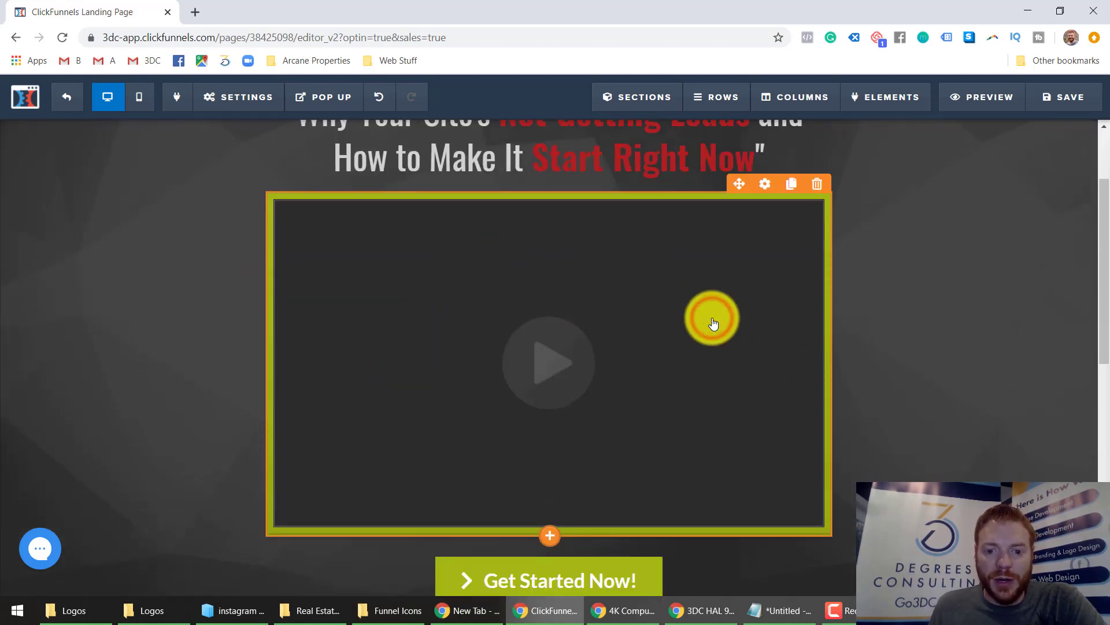
left_click(713, 323)
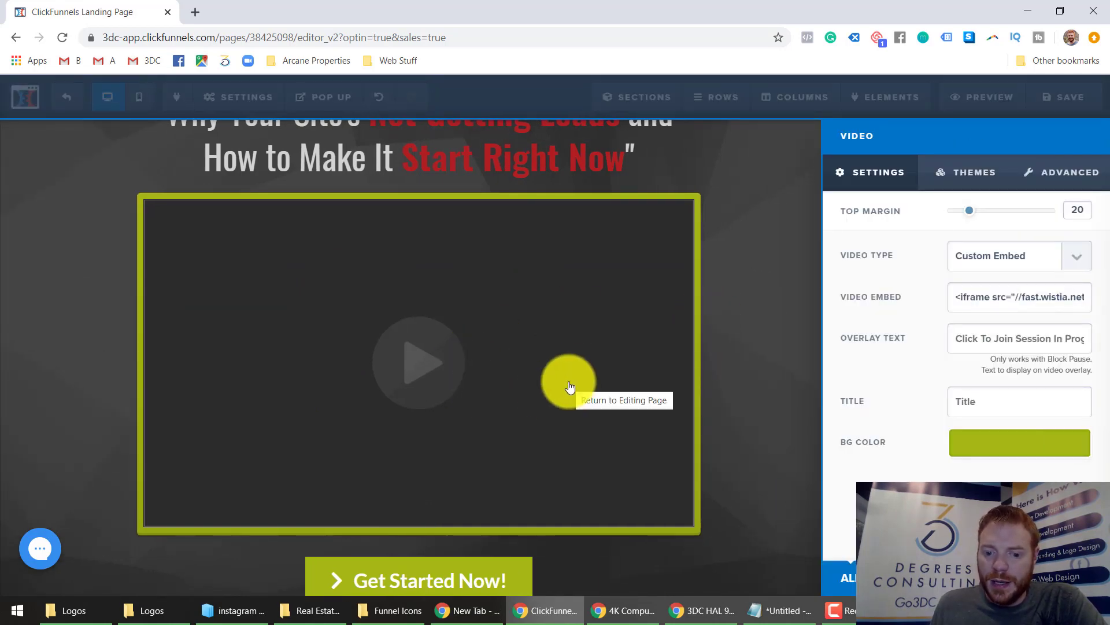
left_click(983, 448)
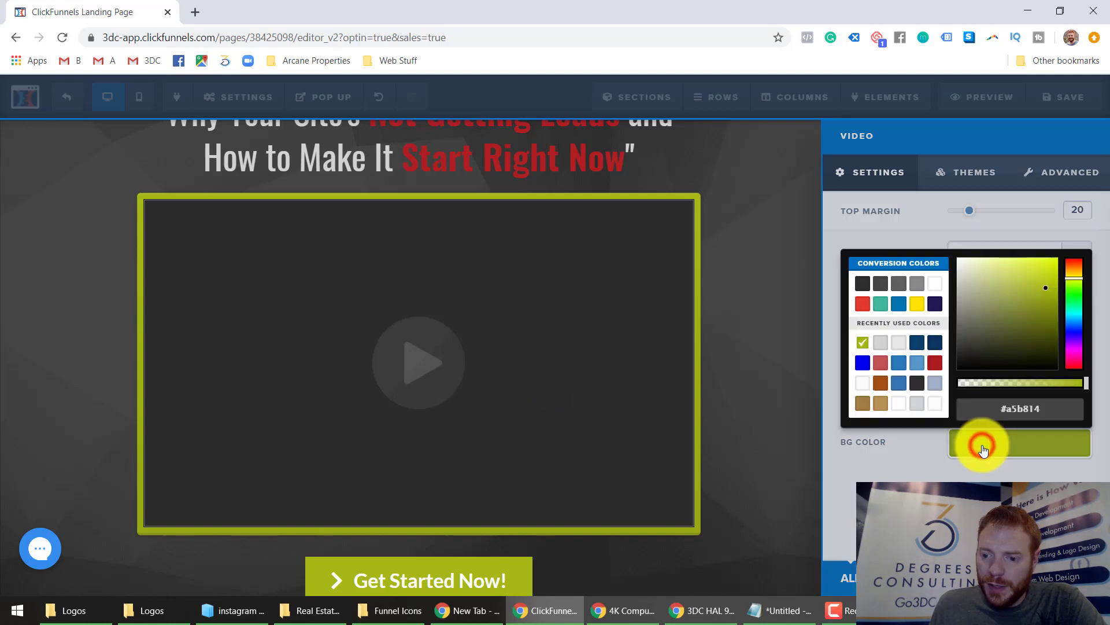
left_click(940, 369)
left_click(894, 471)
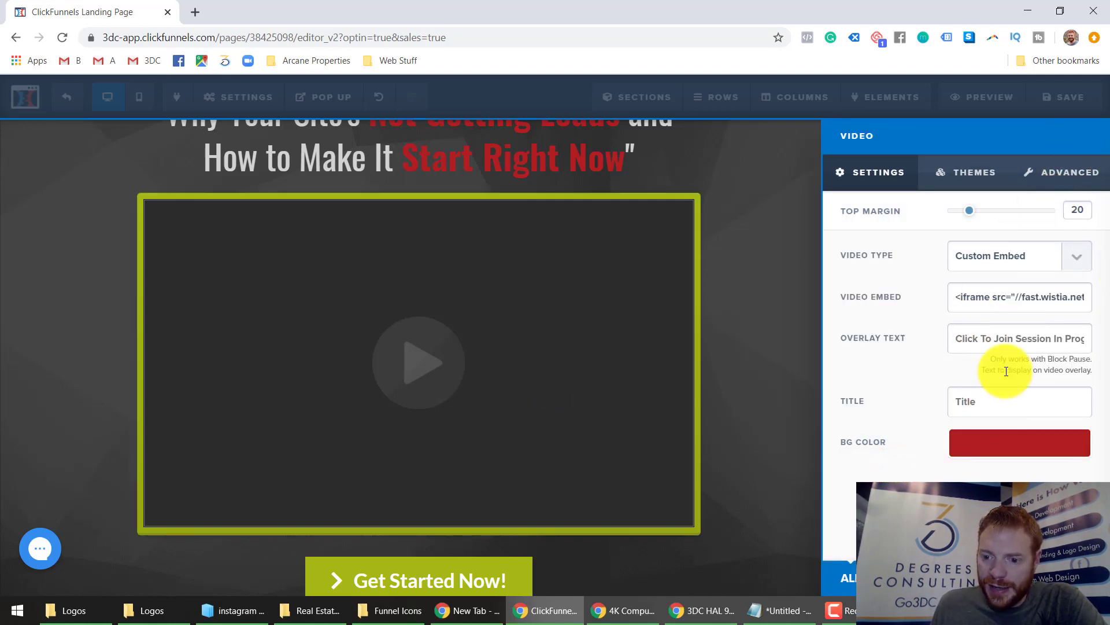
Apply the video theme with the bright red frame to the video element.
left_click(1048, 169)
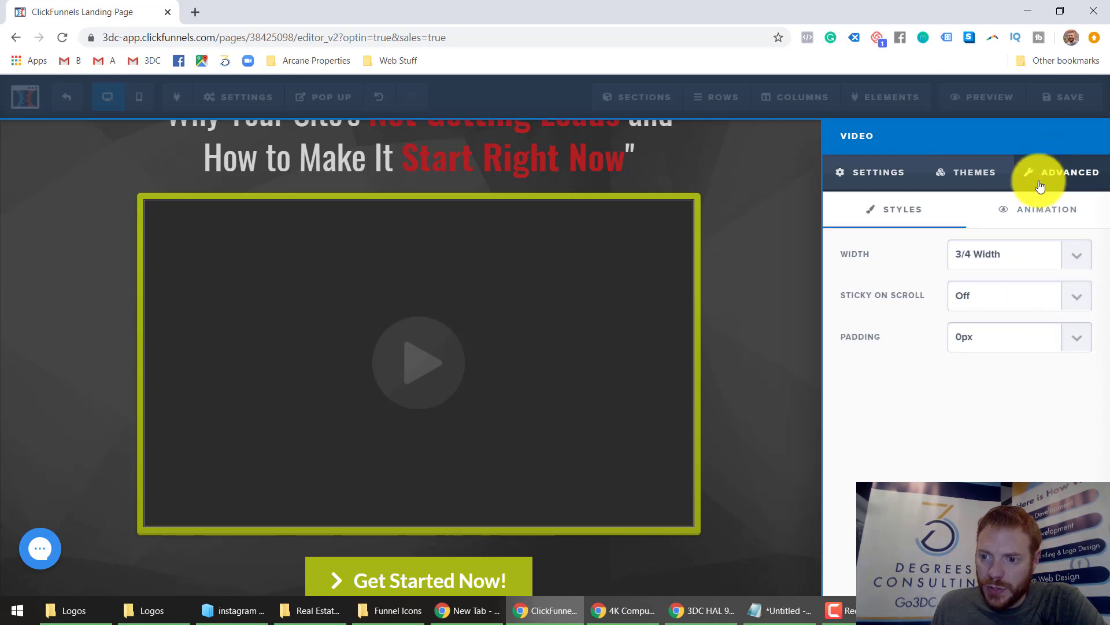
left_click(985, 166)
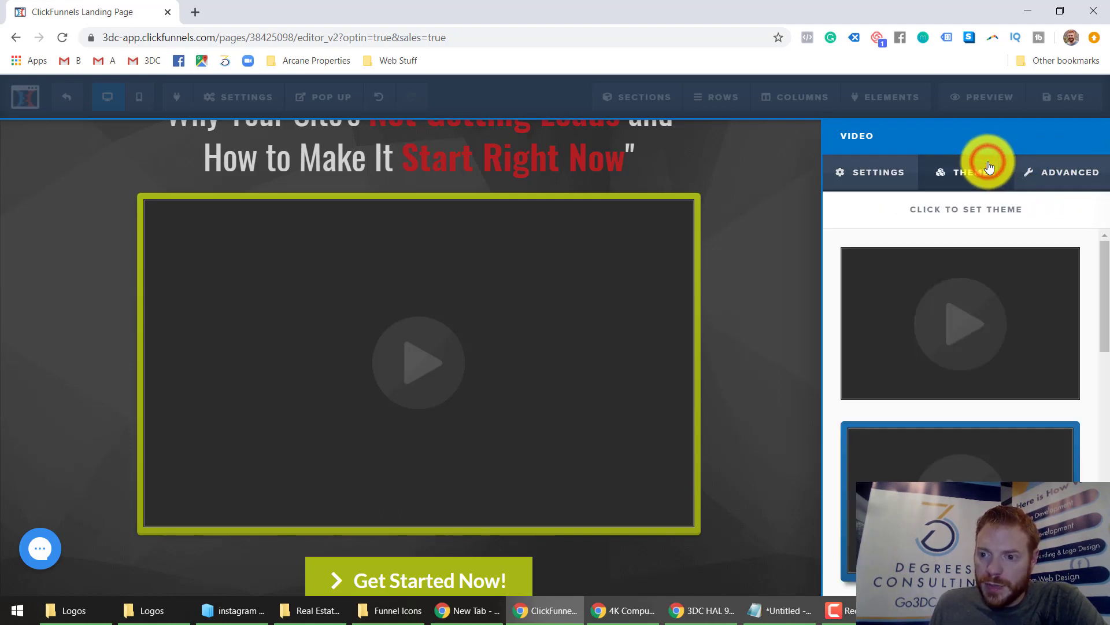
scroll(1002, 362, "down", 6)
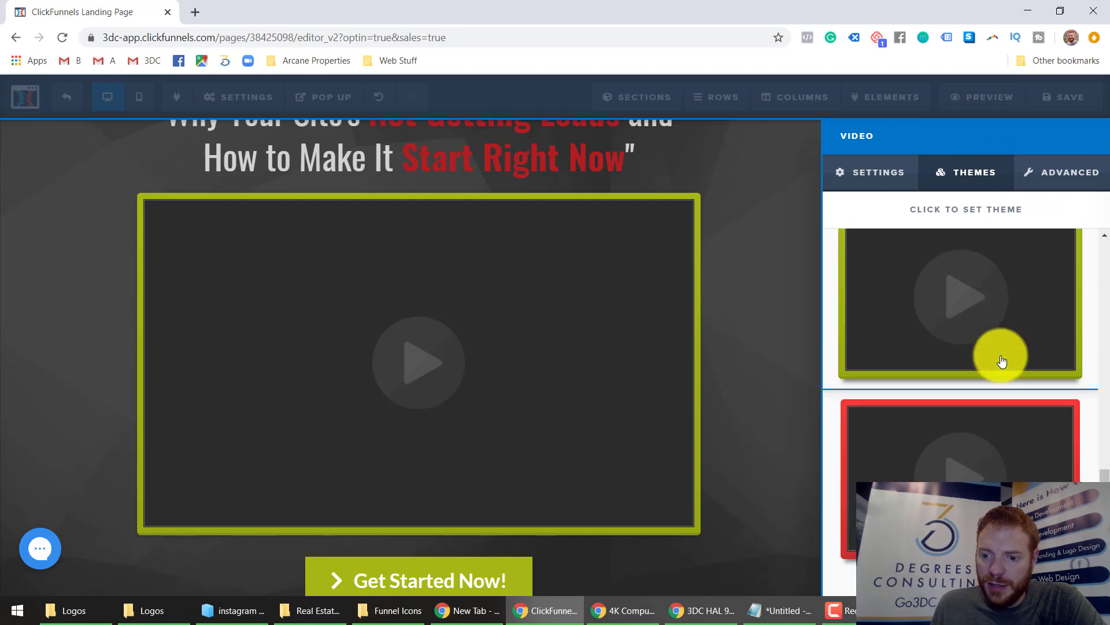
left_click(943, 457)
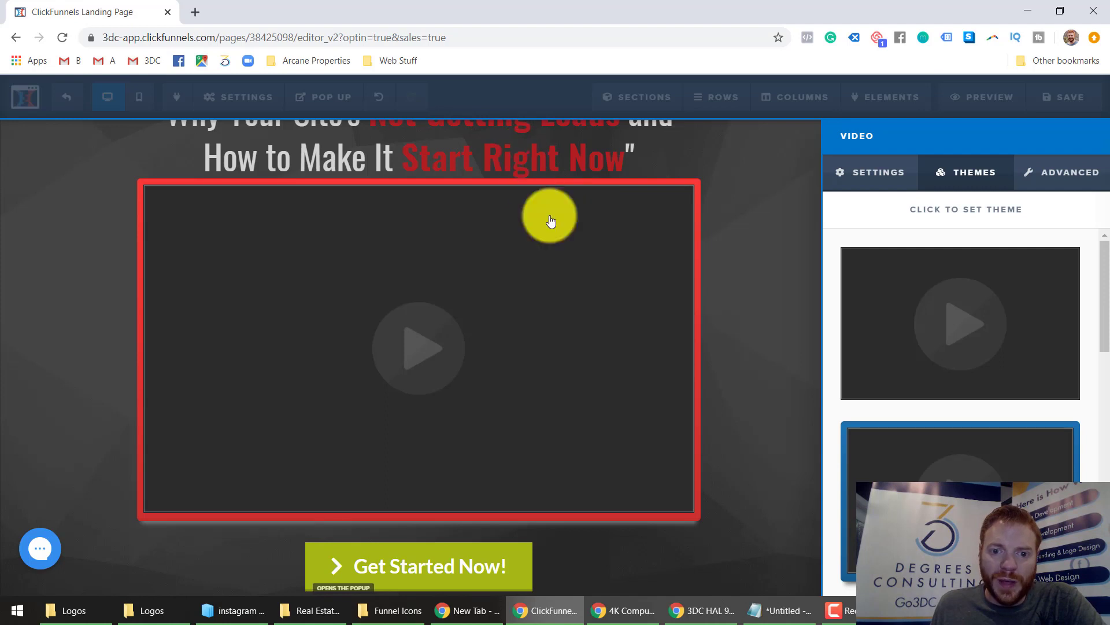
Apply the plain video theme without a colored frame and set the video's top margin to 20.
left_click(903, 356)
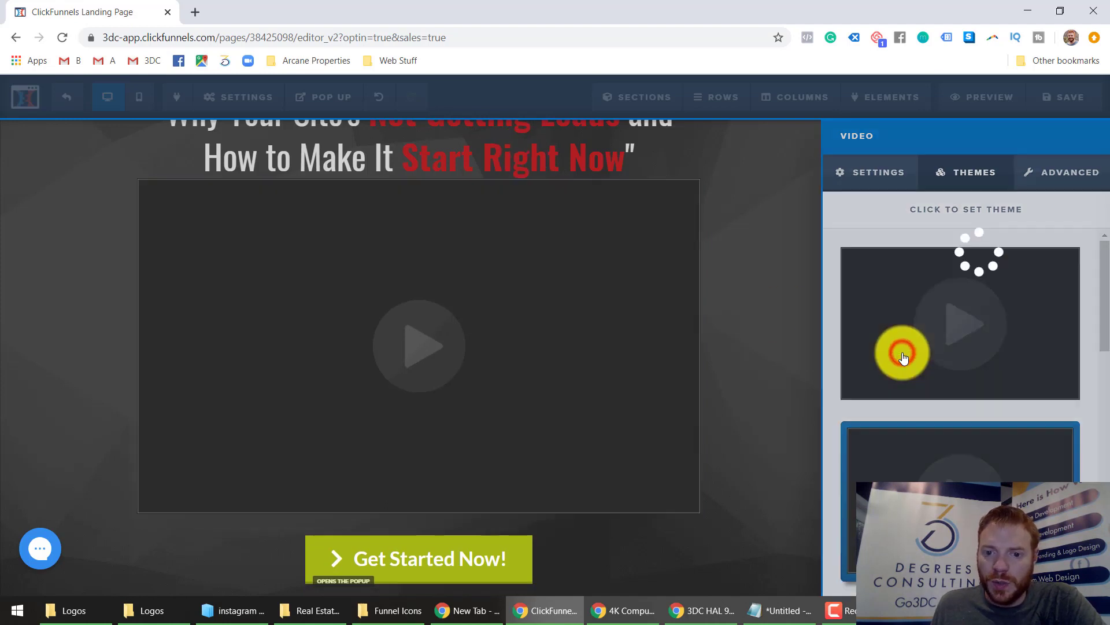
left_click(788, 241)
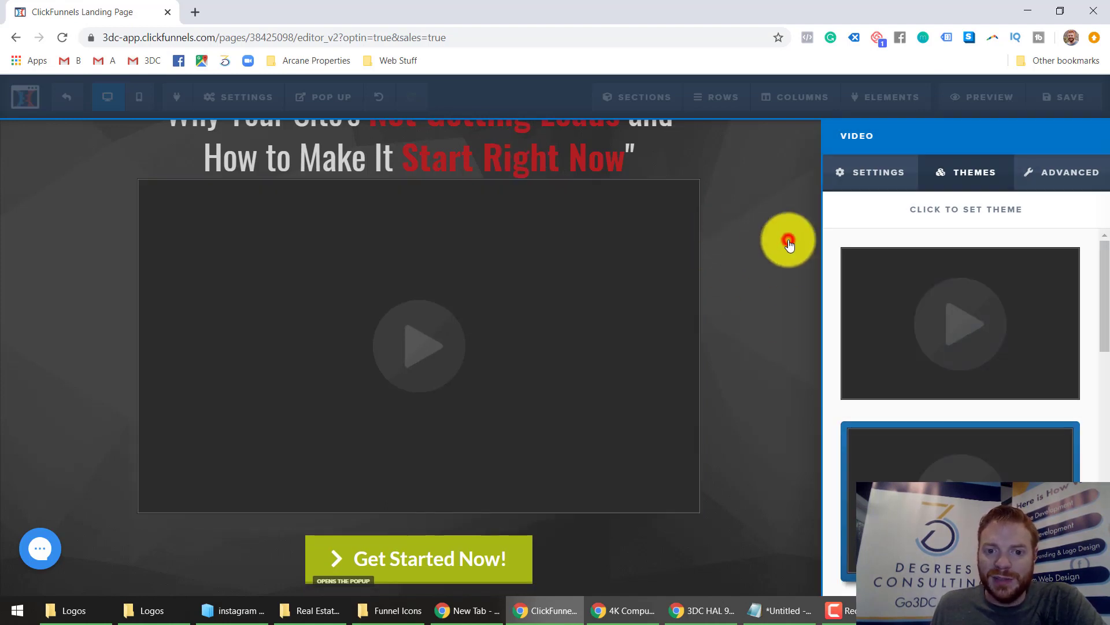
left_click(691, 281)
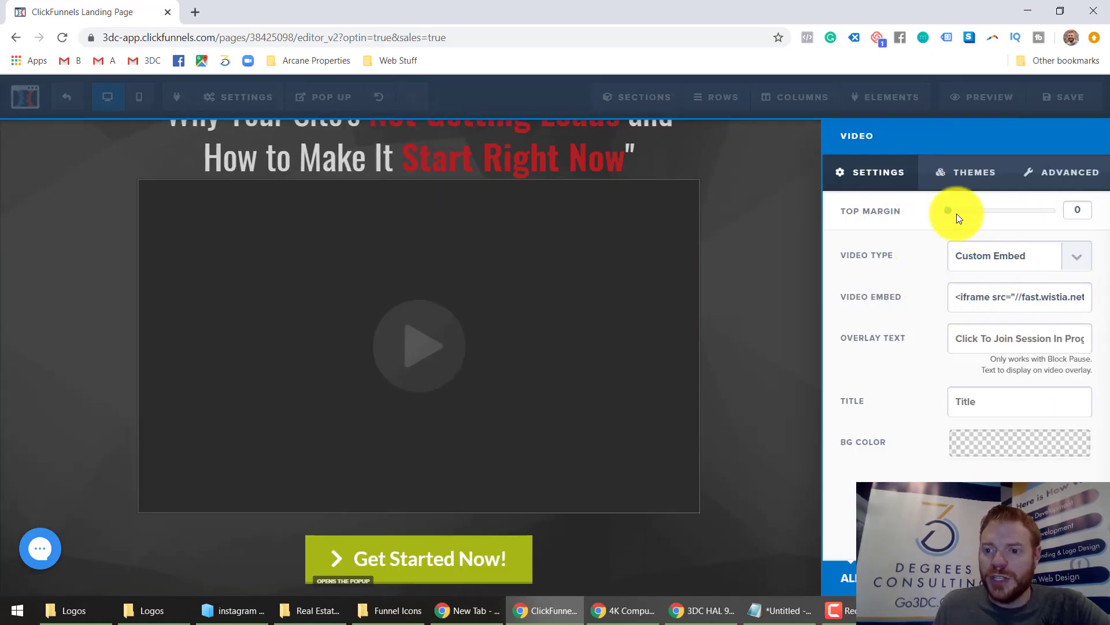
left_click_drag(952, 214, 967, 214)
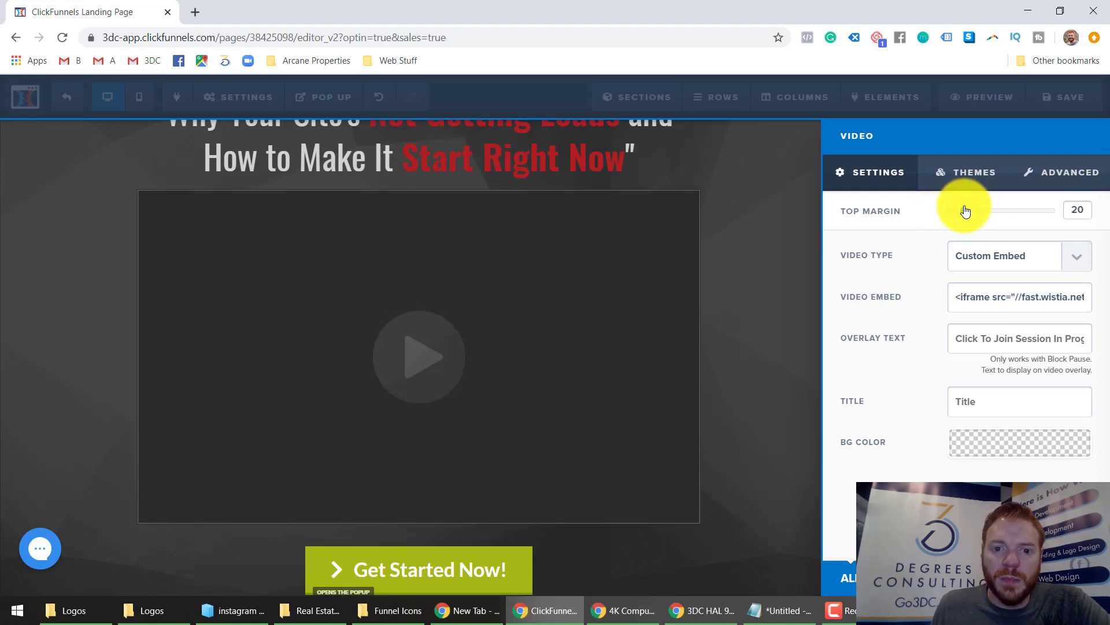
left_click(757, 242)
Change the background color of the "Get Started Now!" button below the video from green to the recently used golden tan.
scroll(756, 243, "down", 3)
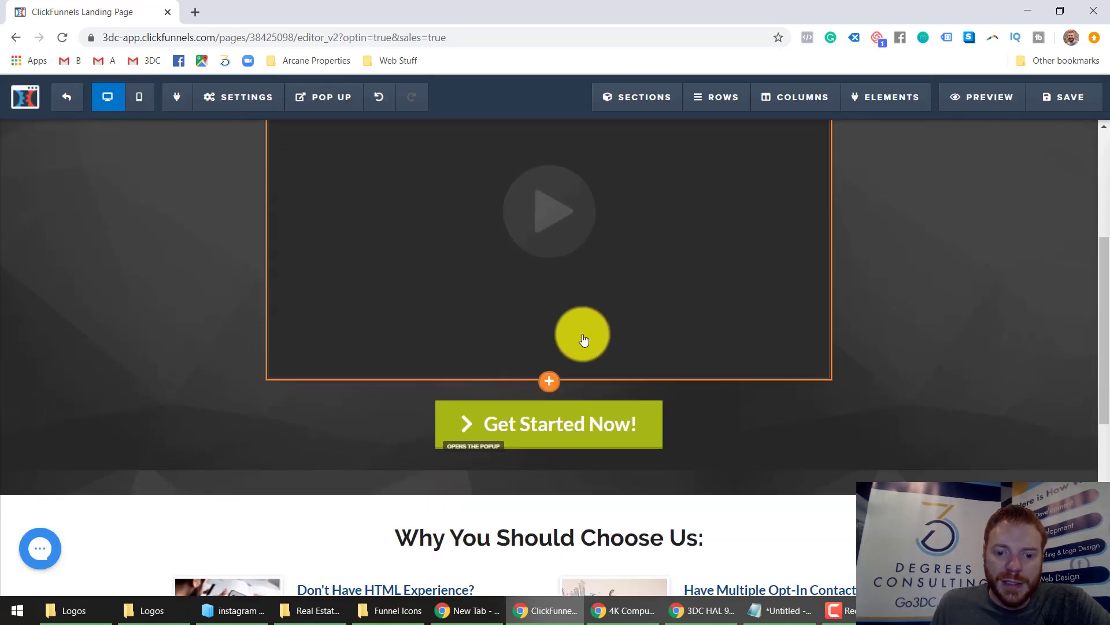
left_click(593, 427)
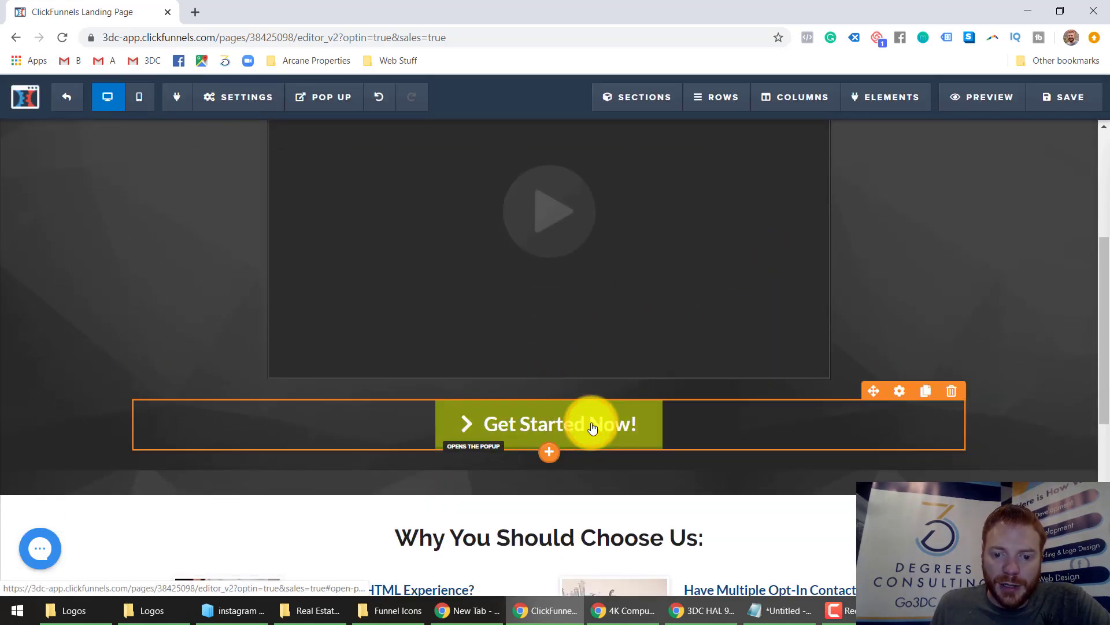
left_click(593, 427)
scroll(975, 376, "down", 1)
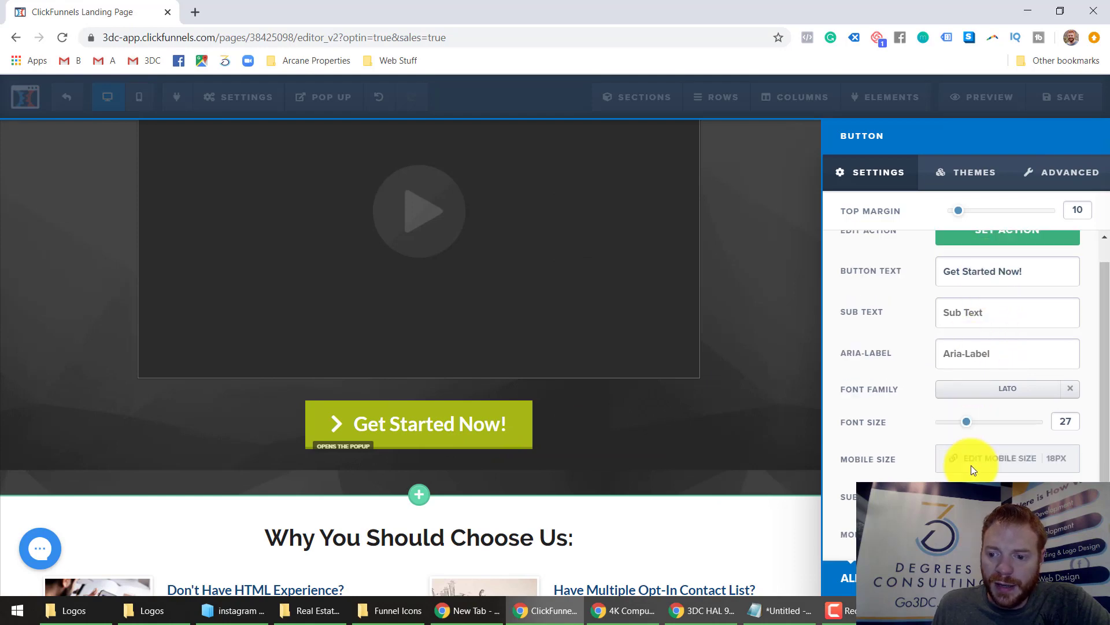
scroll(970, 465, "down", 2)
left_click(984, 491)
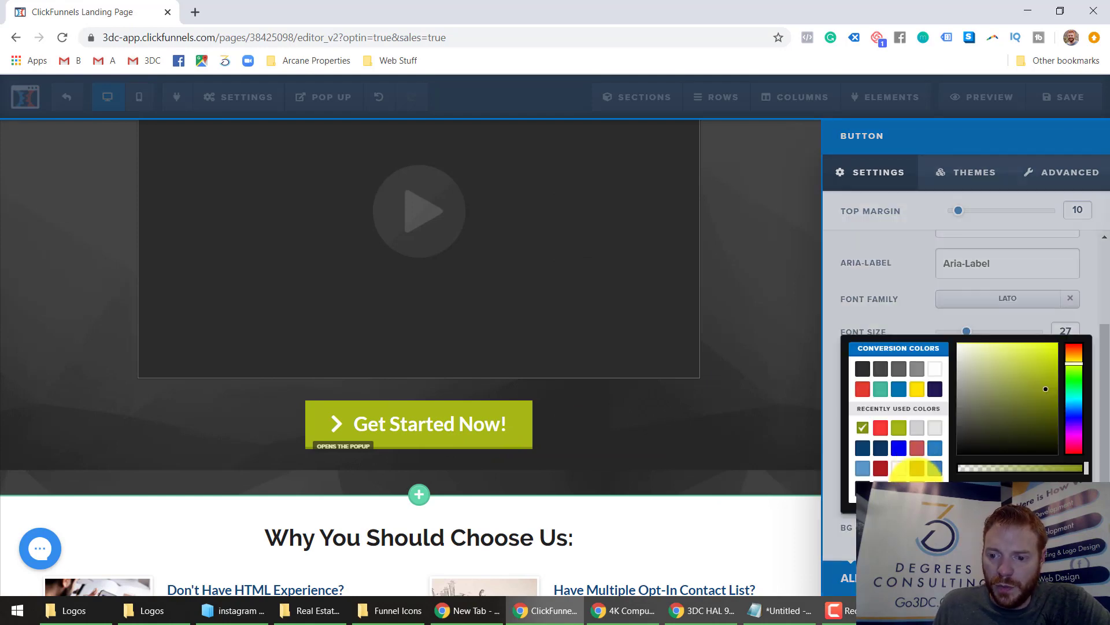
left_click(916, 470)
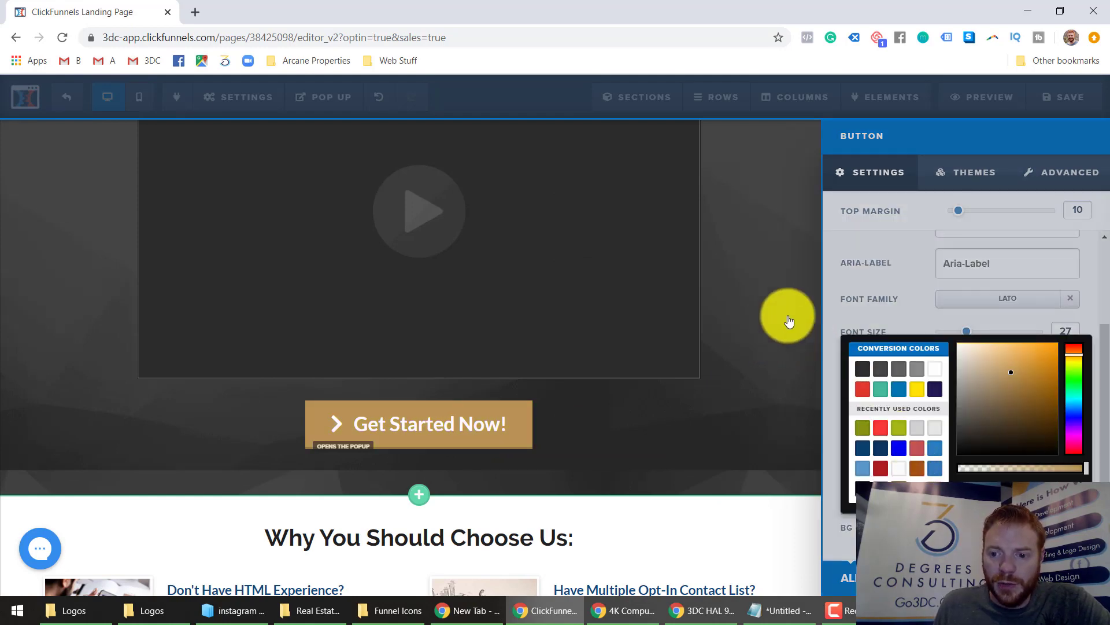
left_click(884, 242)
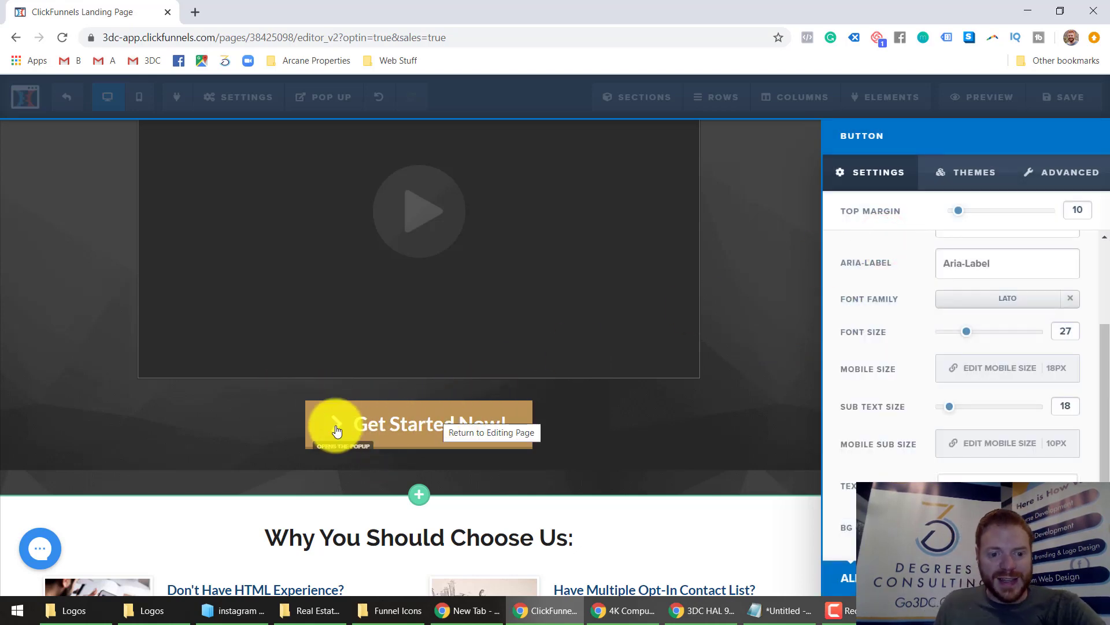
left_click(757, 415)
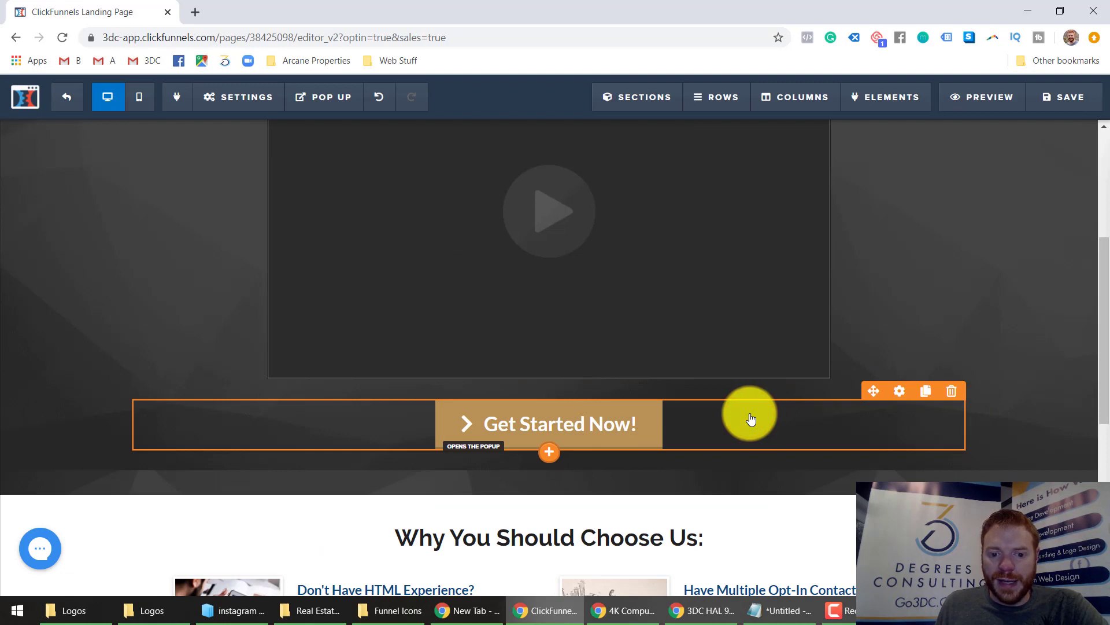
Set the "Get Started Now!" button's action to go to the next step in the funnel.
left_click(506, 440)
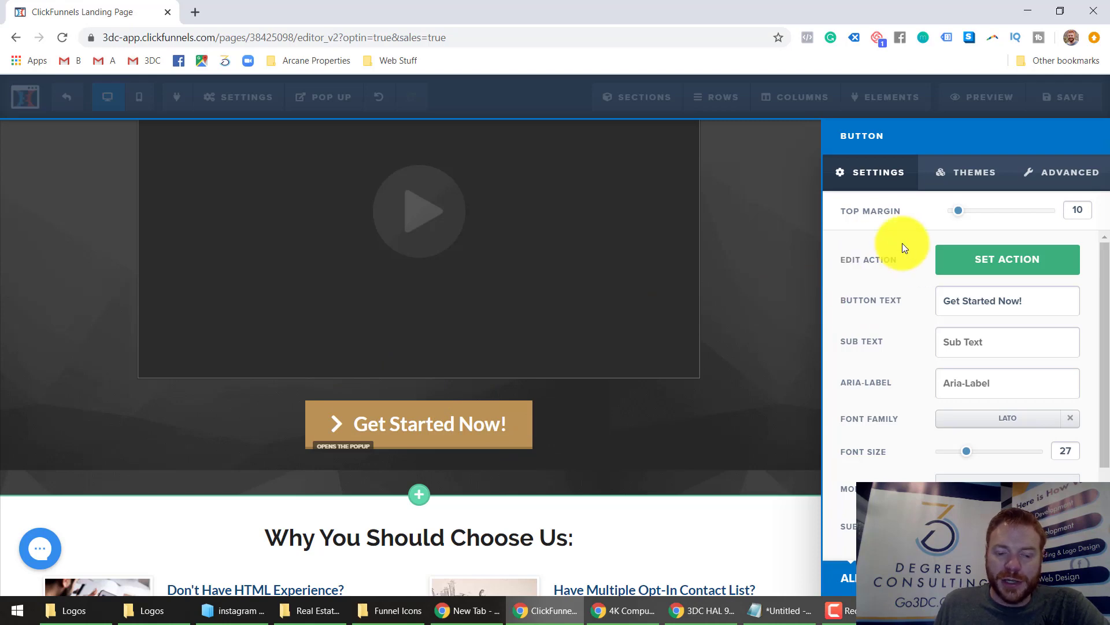
left_click(939, 264)
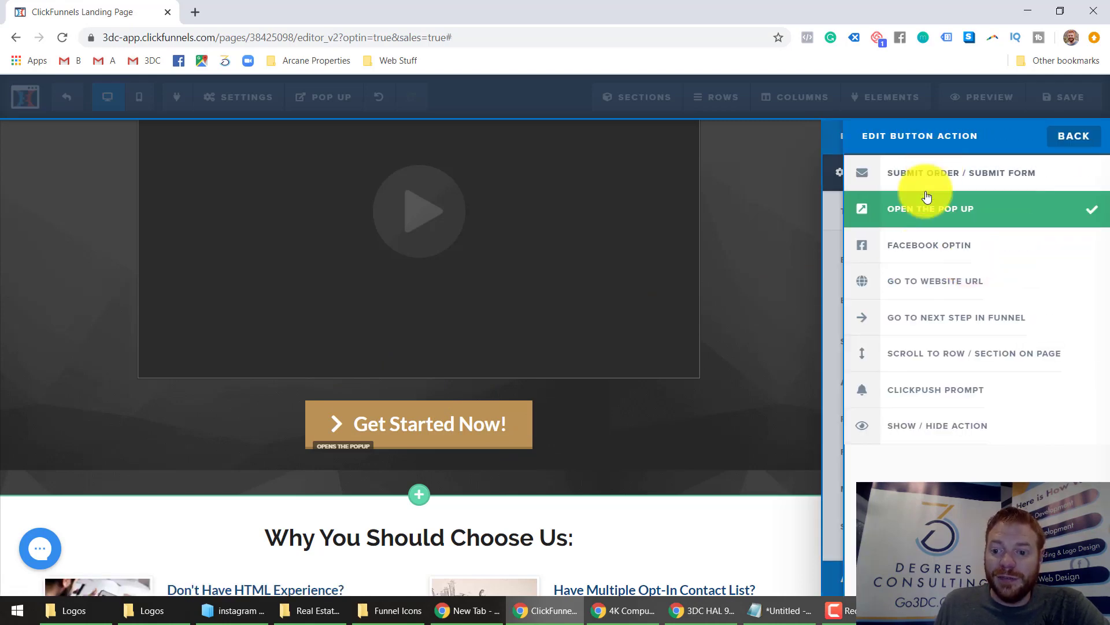
left_click(900, 323)
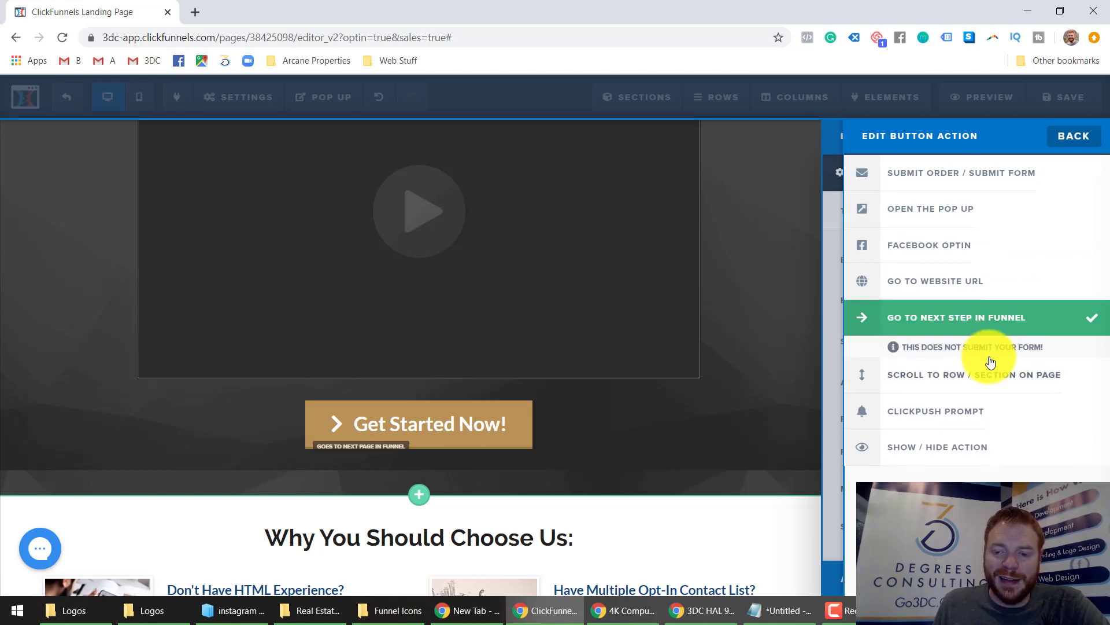
left_click(1072, 139)
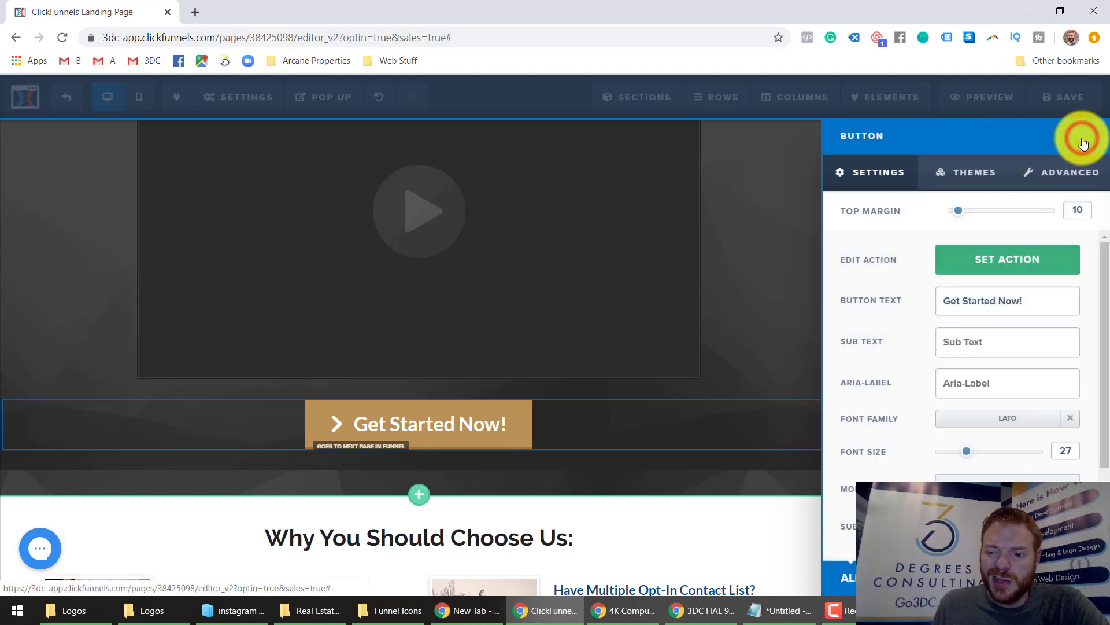
left_click(790, 292)
scroll(788, 292, "up", 3)
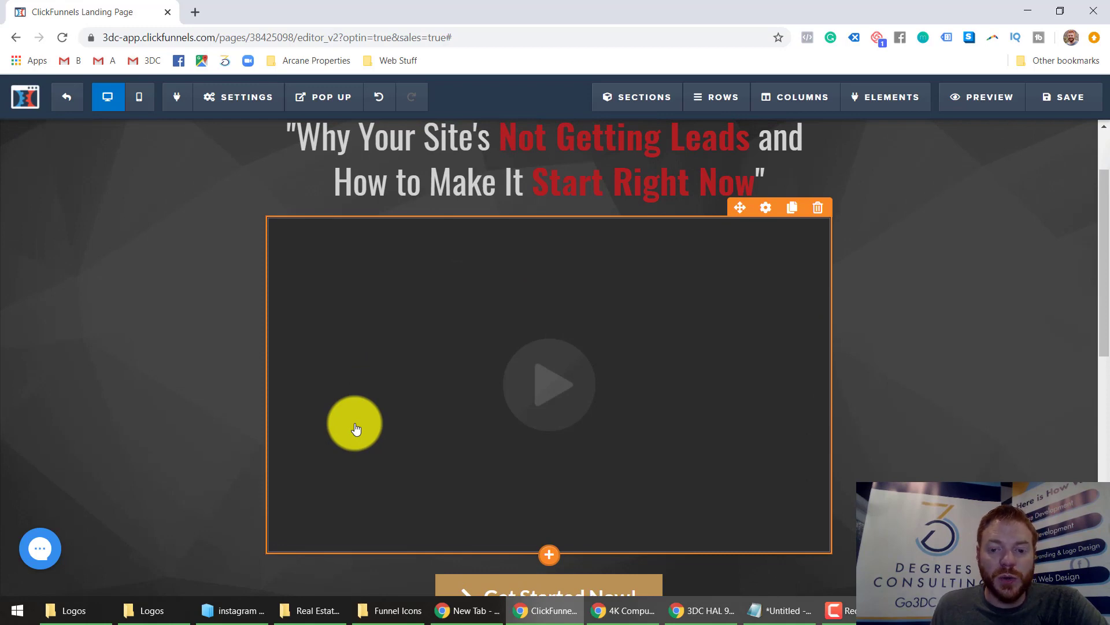
scroll(356, 428, "down", 3)
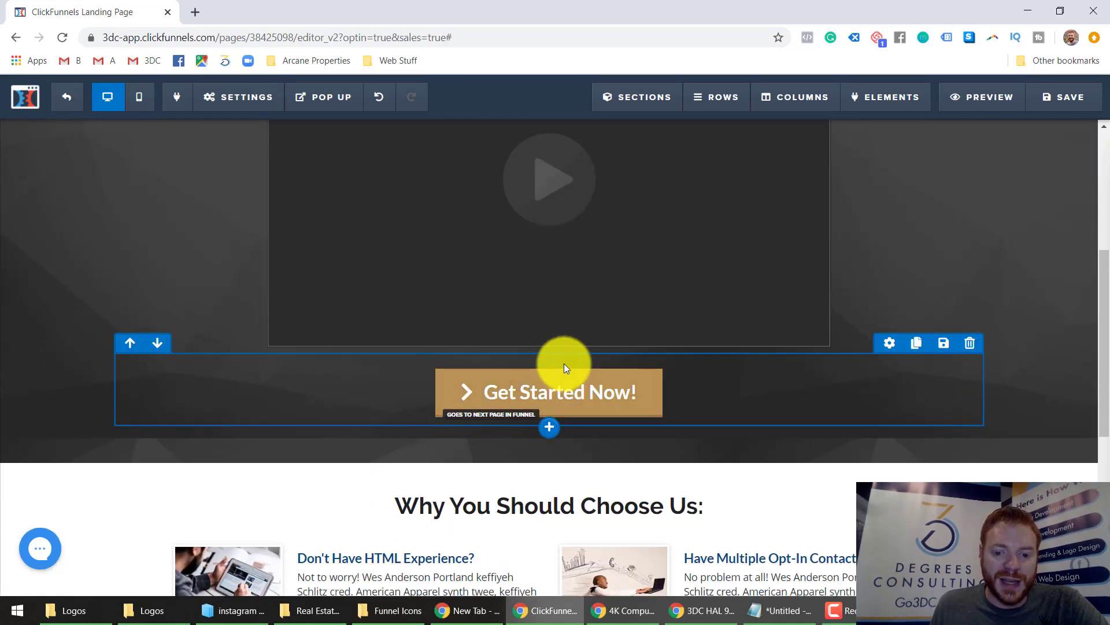
Replace the first feature's heading under Why You Should Choose Us with "Trusted Real Estate Investor", copied from the Notepad notes.
scroll(563, 363, "down", 3)
scroll(564, 363, "down", 1)
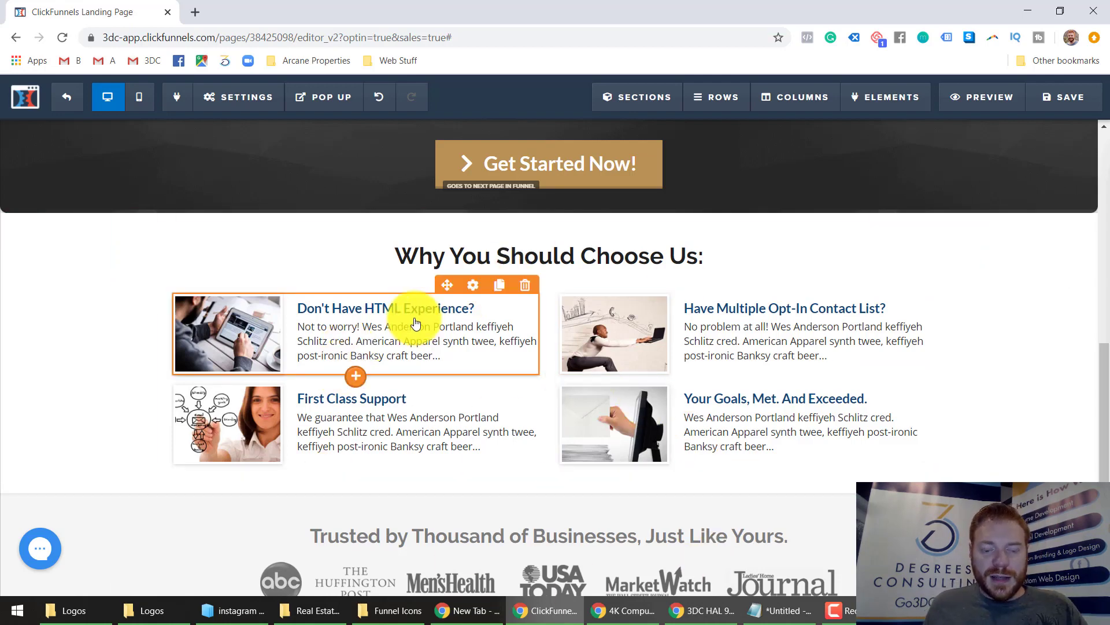
left_click(783, 614)
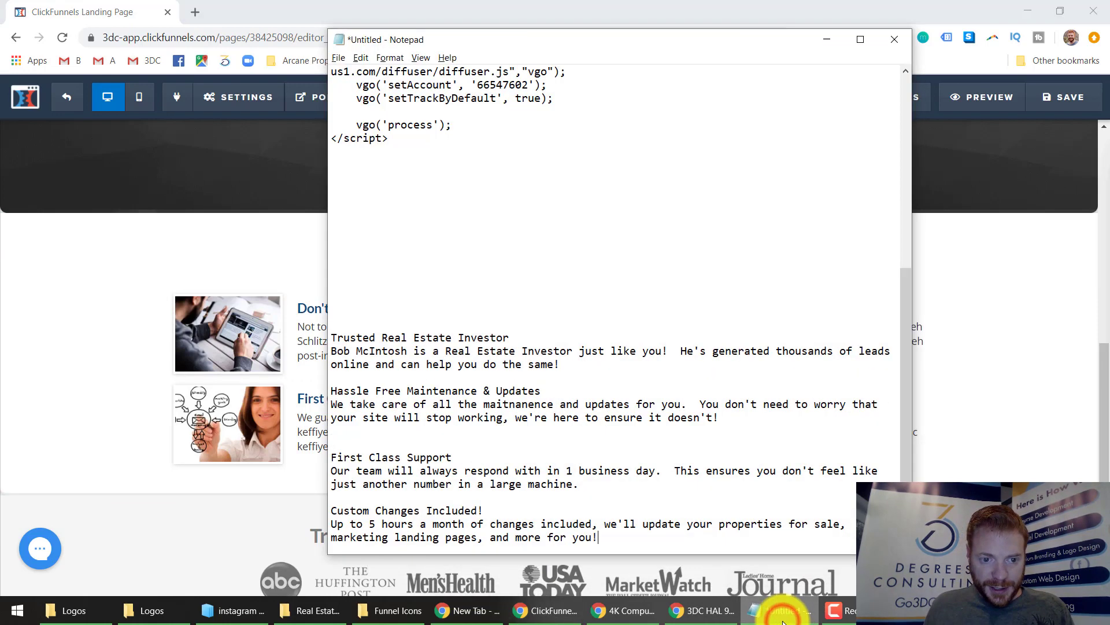
left_click(399, 287)
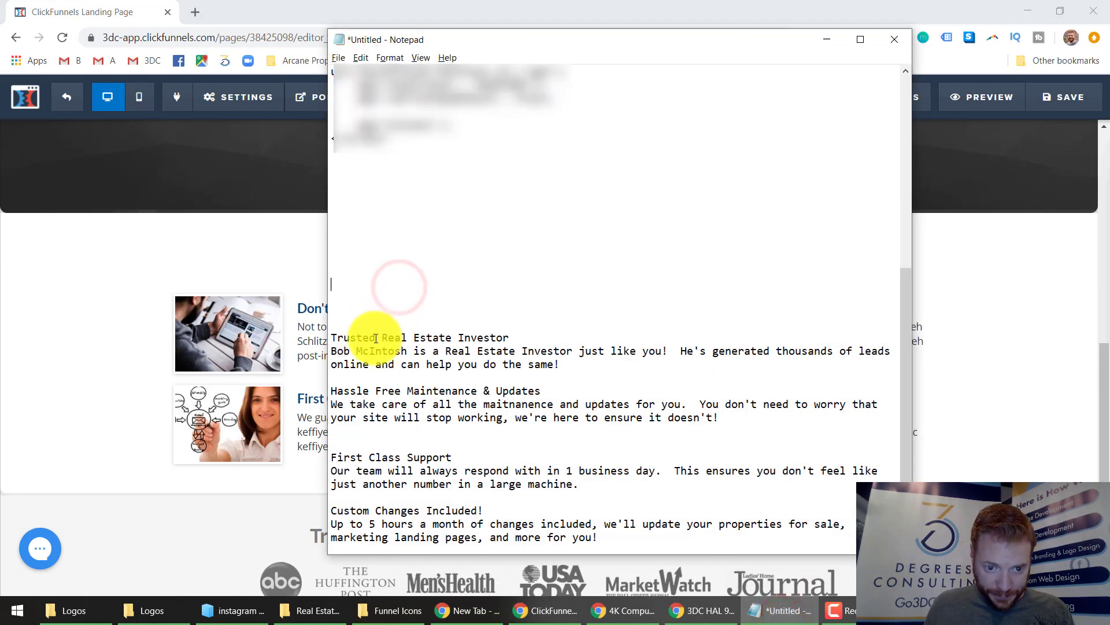
left_click_drag(354, 340, 528, 334)
key("ctrl+c")
key("alt+Tab")
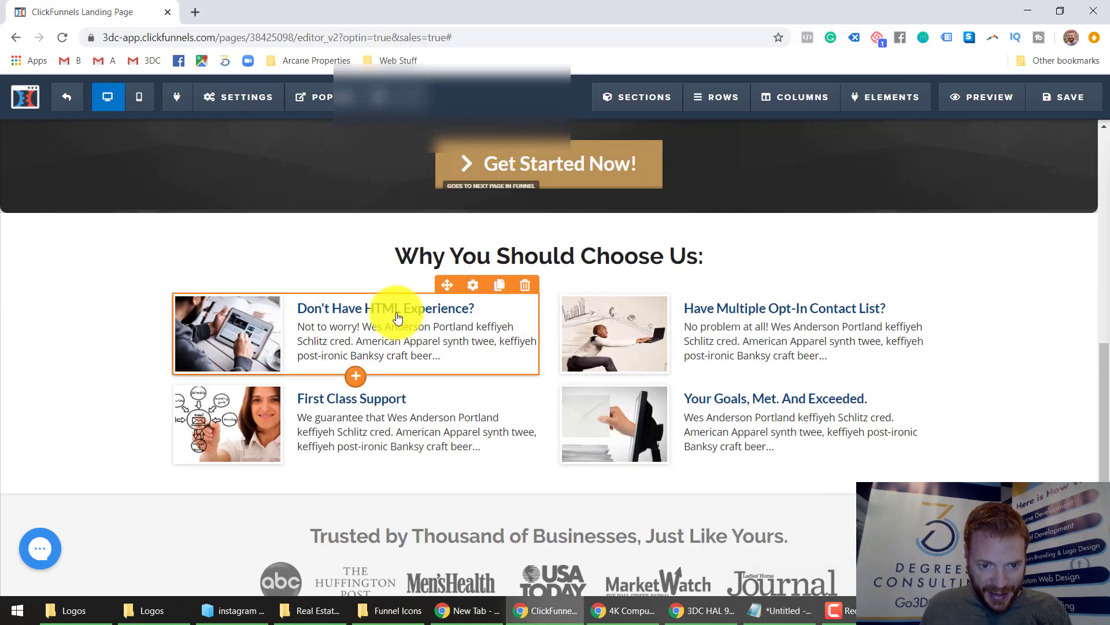
left_click(396, 314)
triple_click(397, 311)
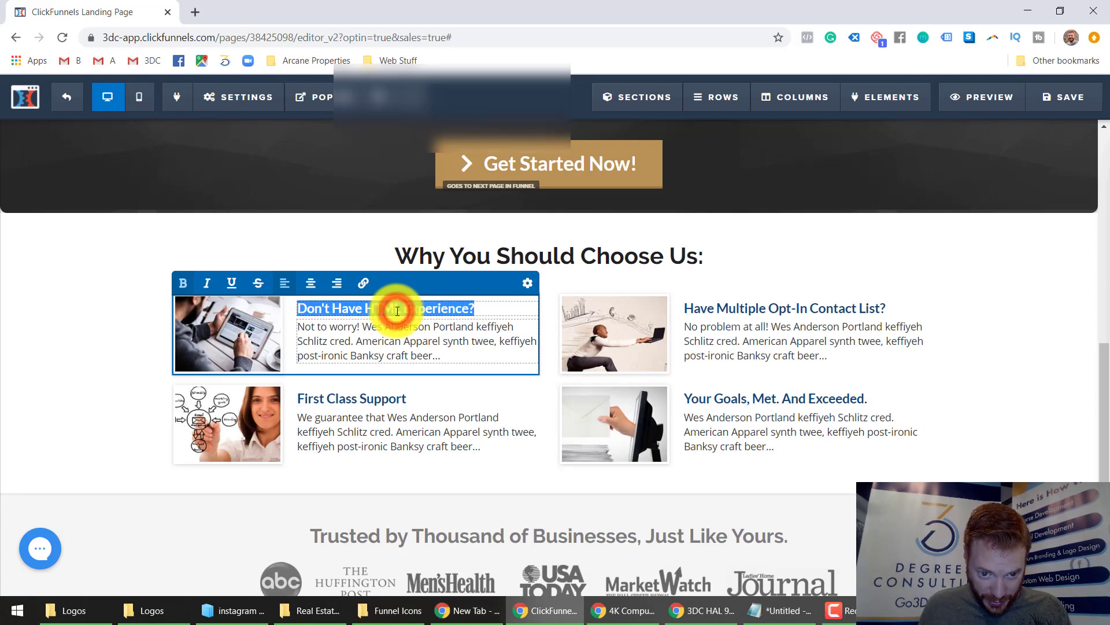
key("ctrl+v")
Replace the placeholder description under Trusted Real Estate Investor with the matching two-sentence investor introduction from the Notepad notes.
key("alt+Tab")
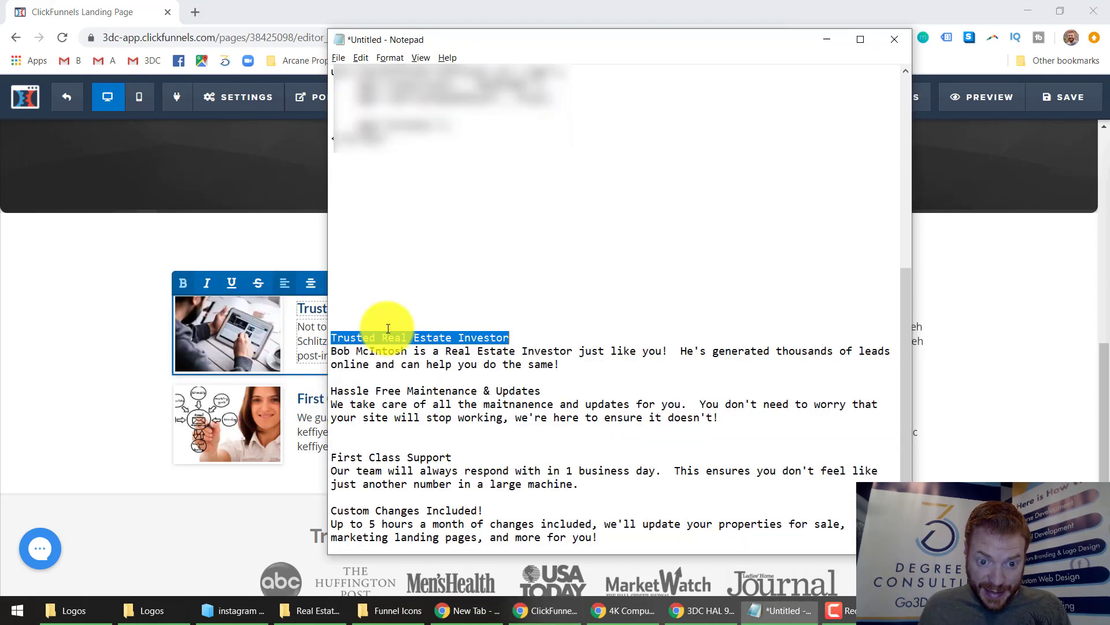
left_click_drag(573, 366, 331, 352)
key("ctrl+c")
key("alt+Tab")
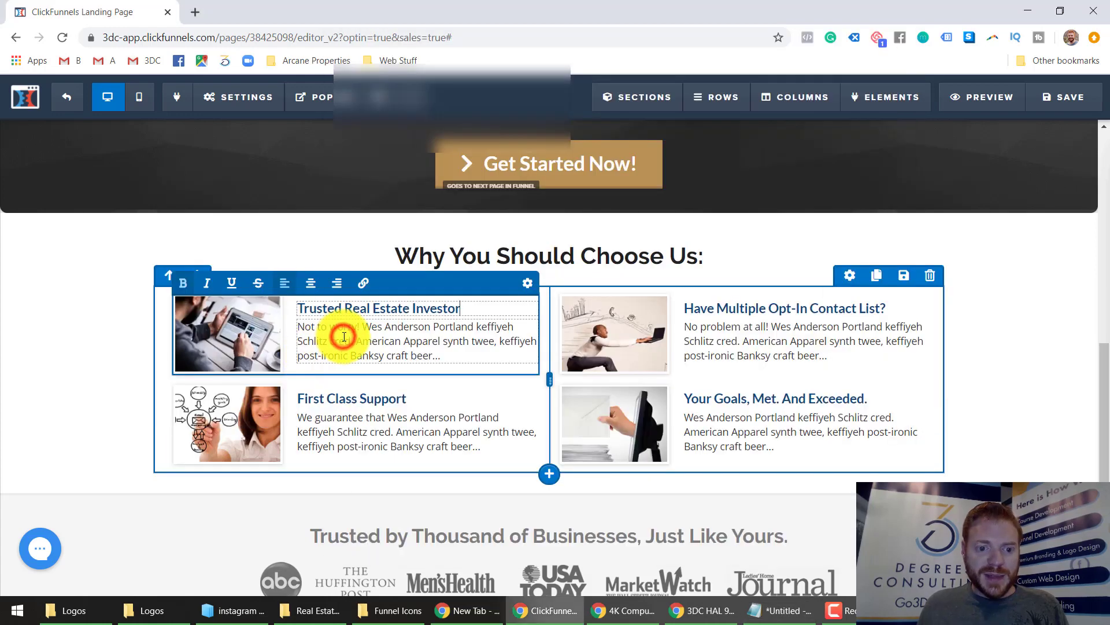
triple_click(344, 336)
key("ctrl+v")
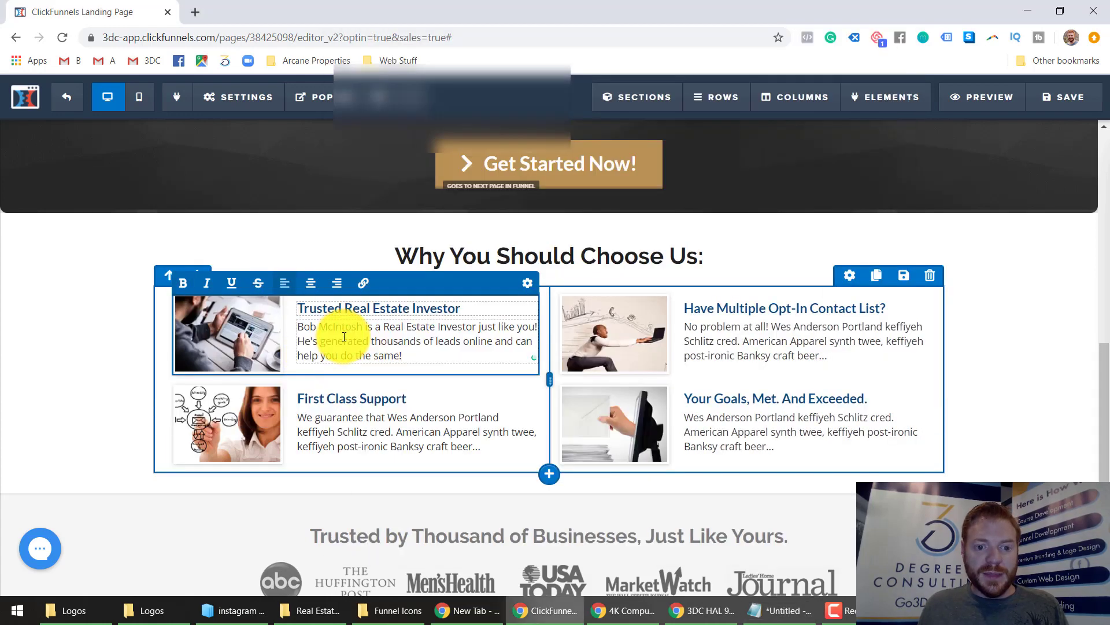
Copy "Hassle Free Maintenance & Updates" from the Notepad notes over the heading about multiple opt-in contact lists.
key("alt+Tab")
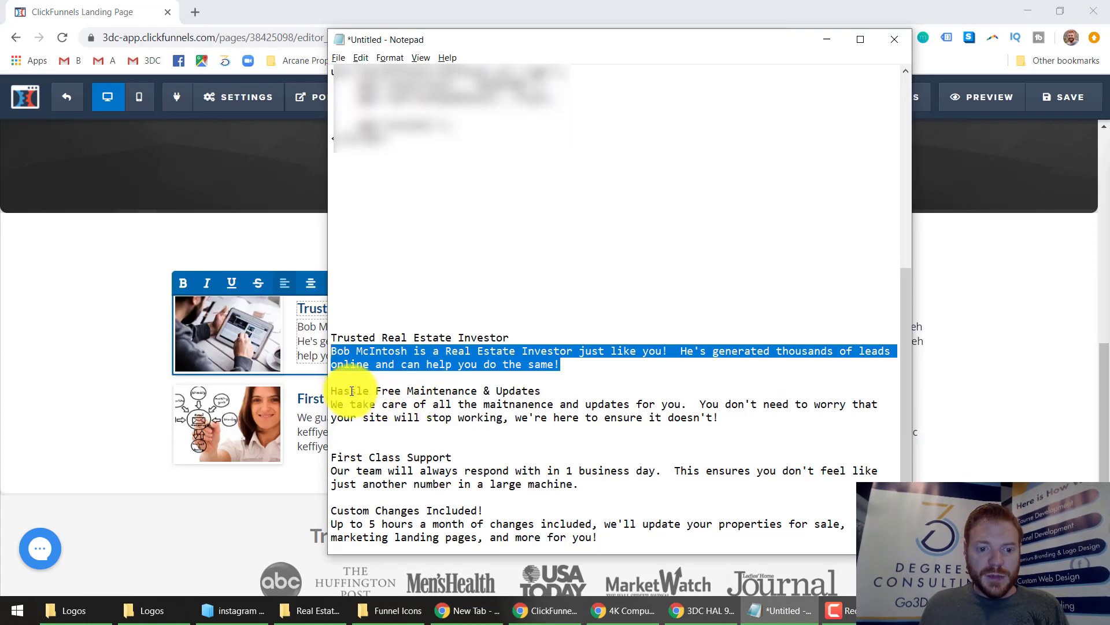
left_click_drag(331, 391, 553, 392)
key("ctrl+c")
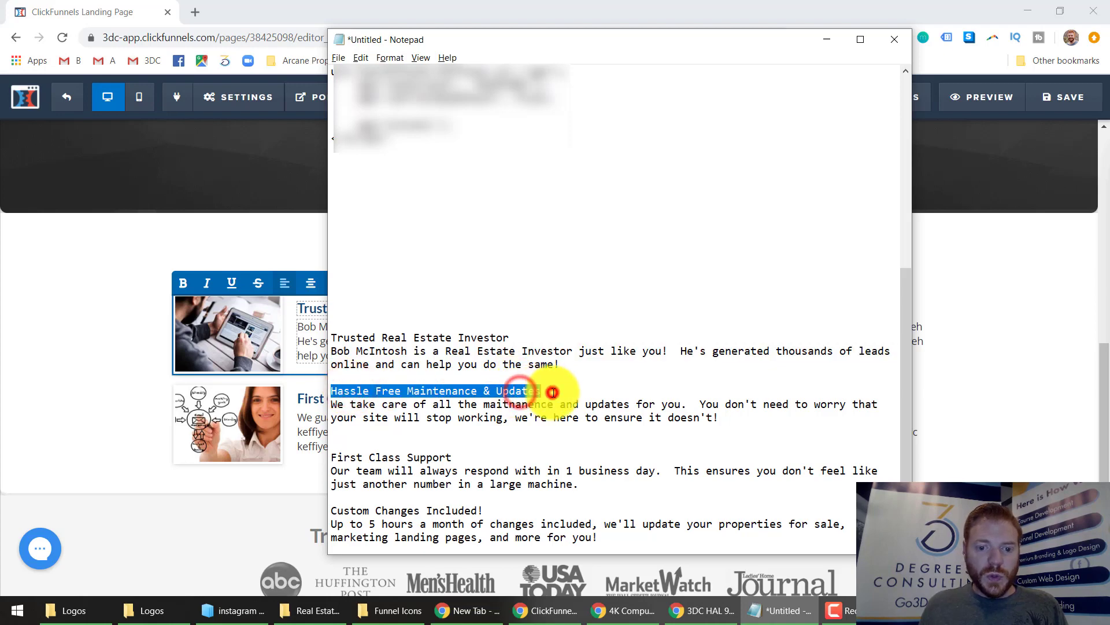
key("alt+Tab")
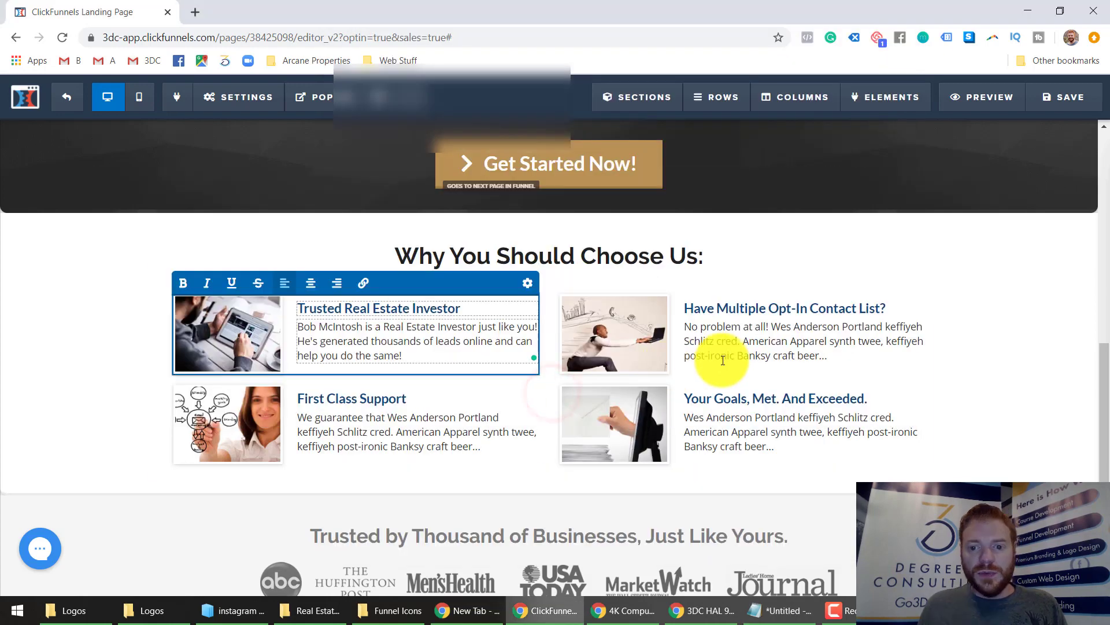
left_click(704, 302)
left_click(704, 308)
triple_click(702, 307)
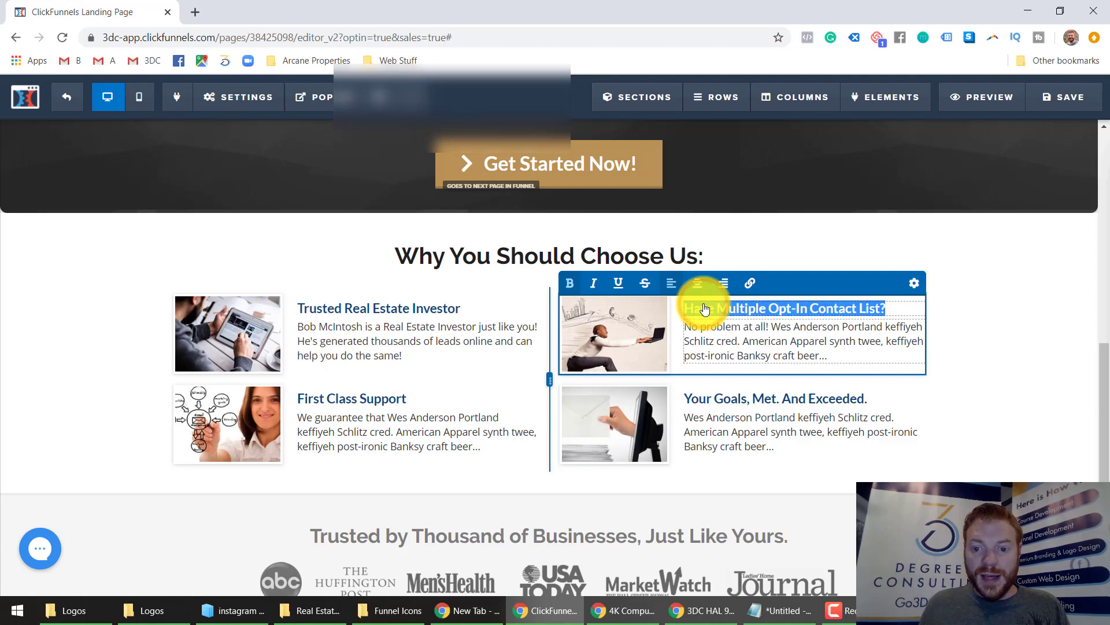
key("ctrl+v")
Replace the description under Hassle Free Maintenance & Updates with the matching maintenance and updates text from the Notepad notes.
key("alt+Tab")
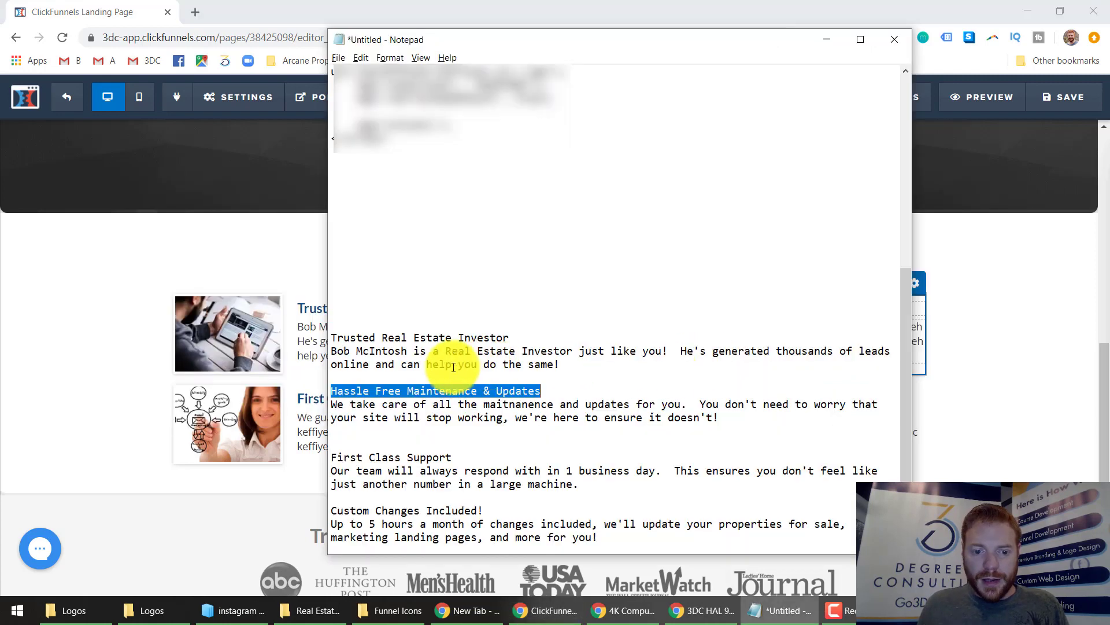
left_click_drag(730, 420, 305, 412)
key("ctrl+c")
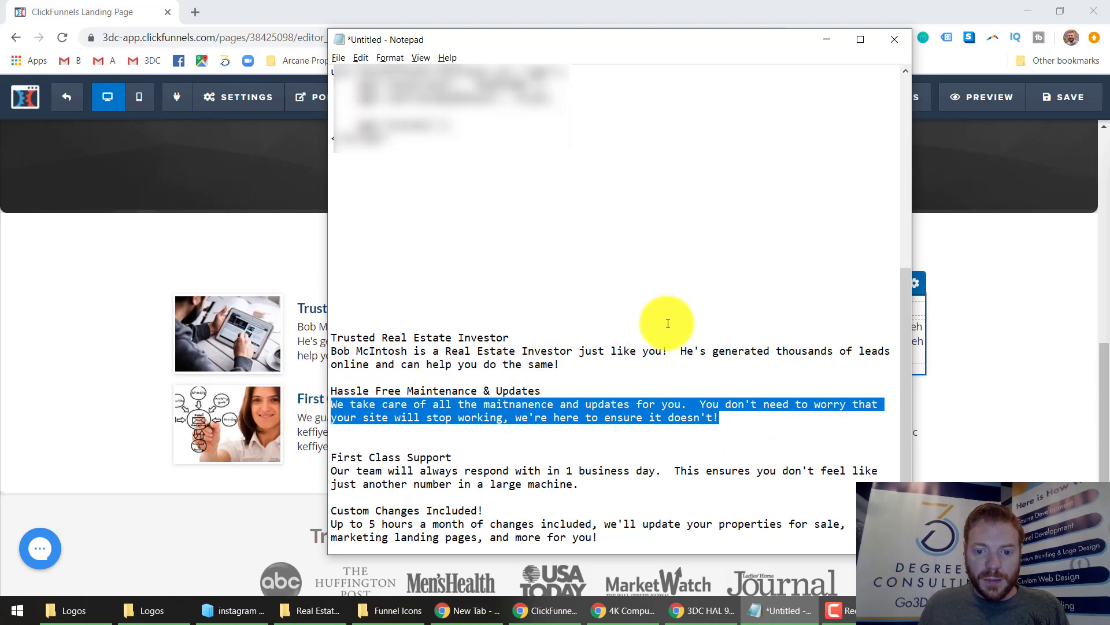
key("alt+Tab")
key("ctrl+a")
key("ctrl+v")
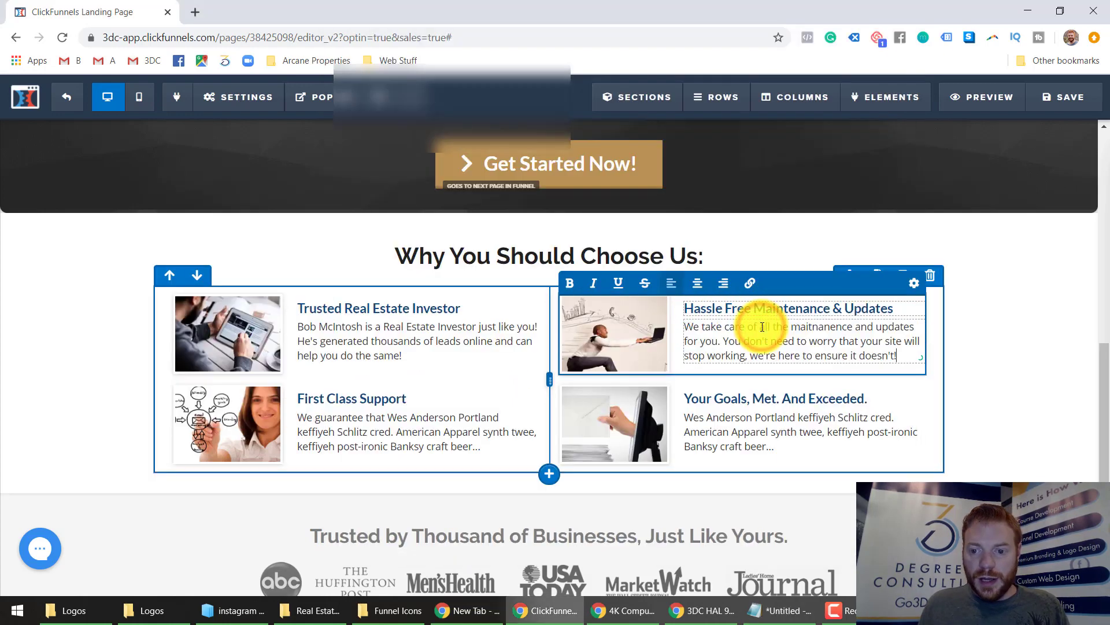
scroll(688, 366, "down", 1)
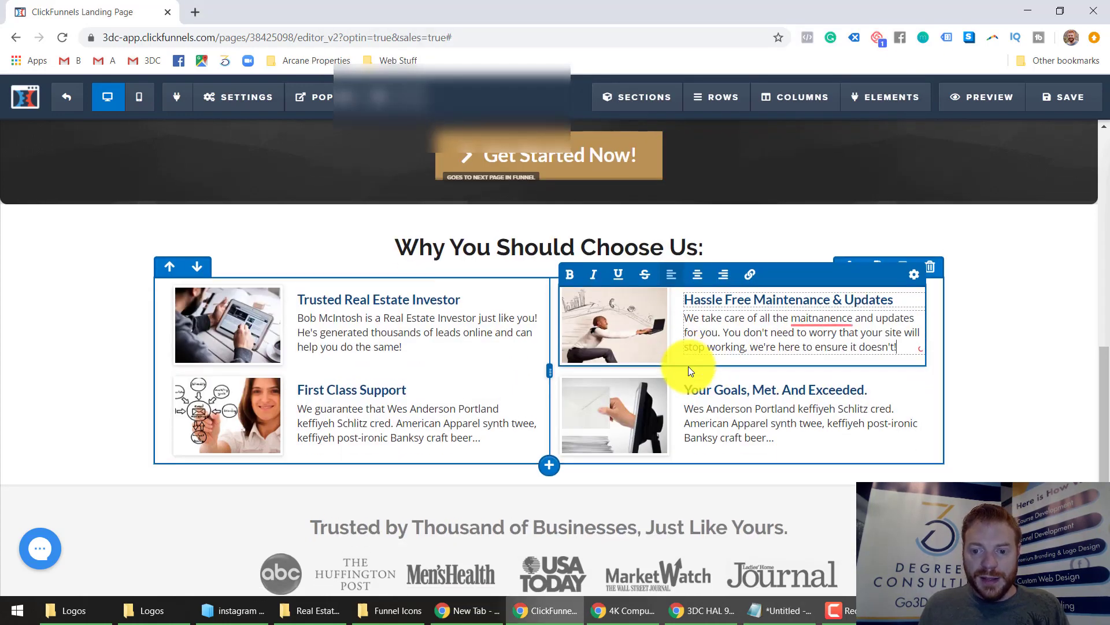
Replace the First Class Support description with the Notepad text about the team always responding in 1 business day.
key("alt+Tab")
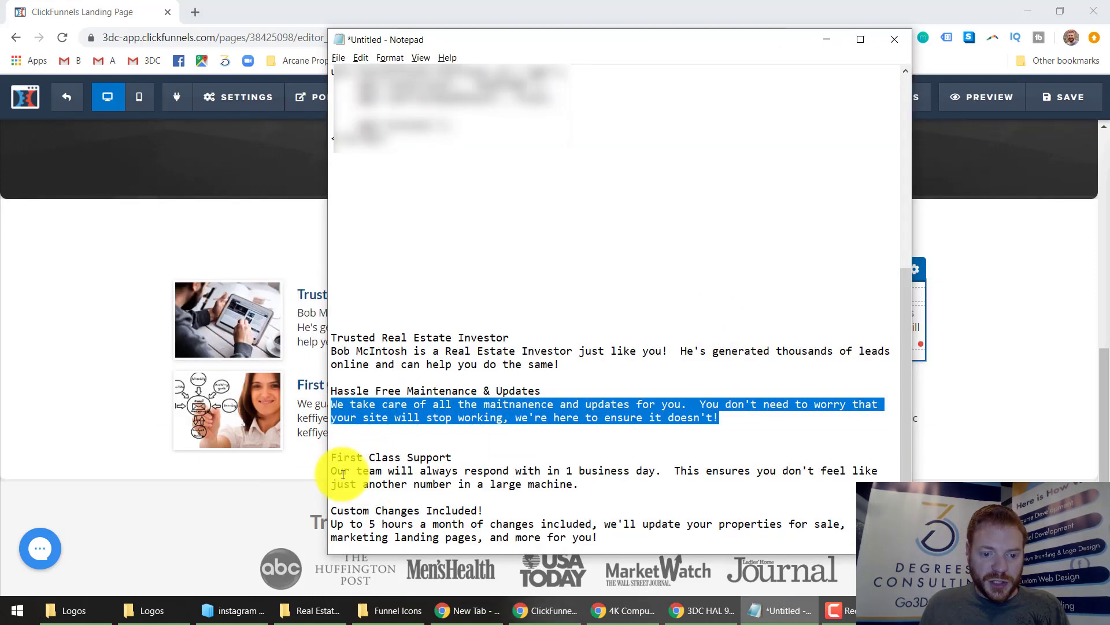
left_click_drag(333, 472, 608, 487)
key("ctrl+c")
key("alt+Tab")
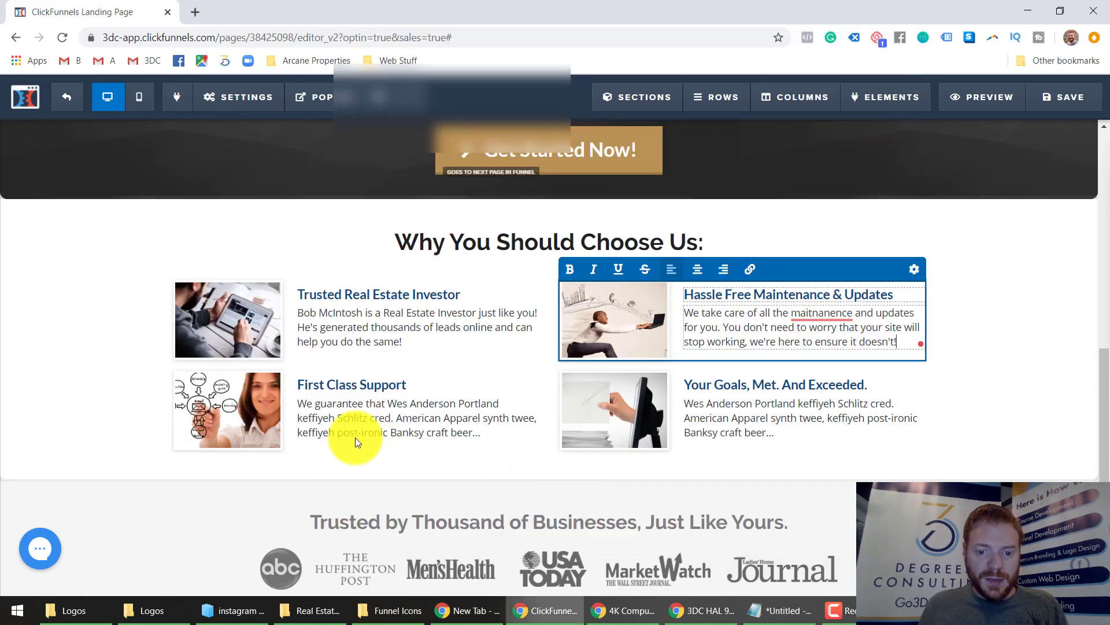
left_click(328, 418)
left_click(345, 418)
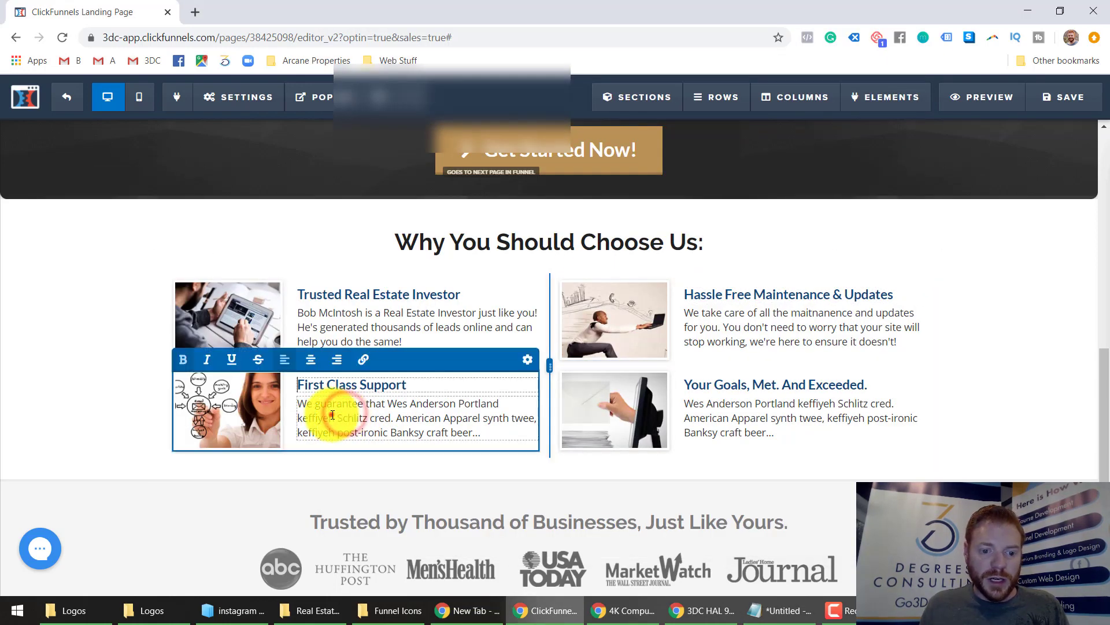
triple_click(342, 417)
key("ctrl+v")
Change the heading of the fourth feature, beside First Class Support, to "Custom Changes Included!" from the Notepad notes.
key("alt+Tab")
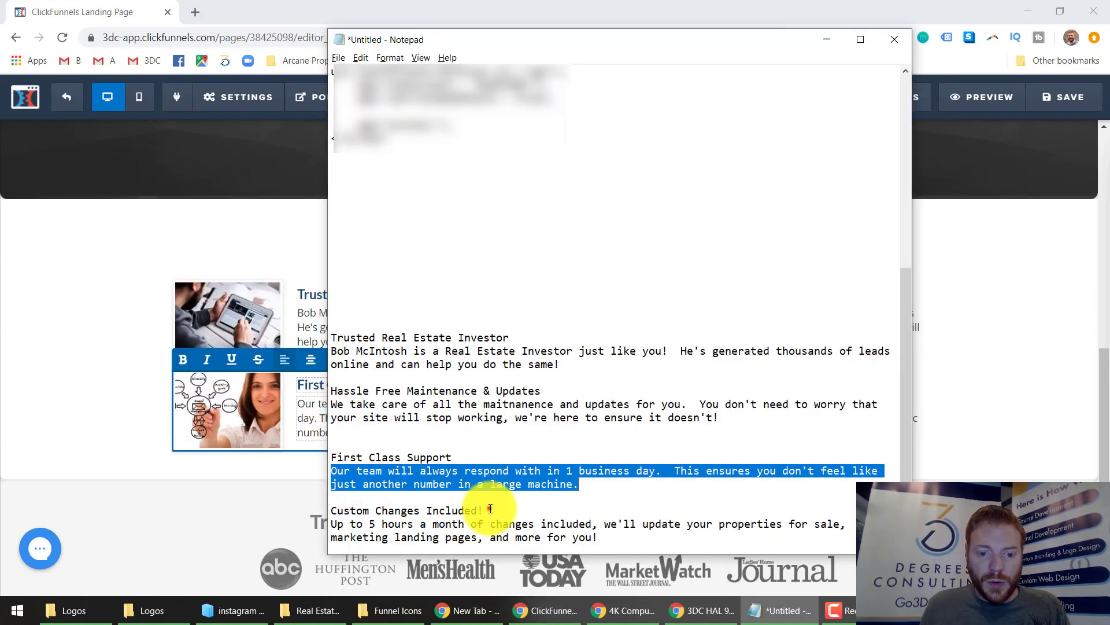
left_click_drag(491, 509, 332, 514)
key("ctrl+c")
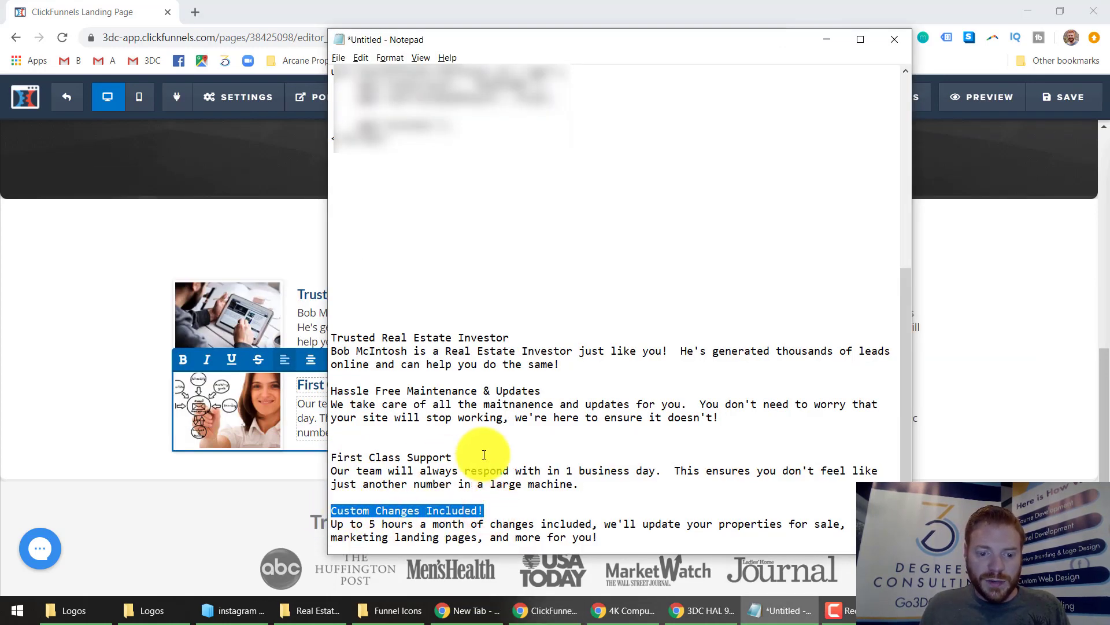
key("alt+Tab")
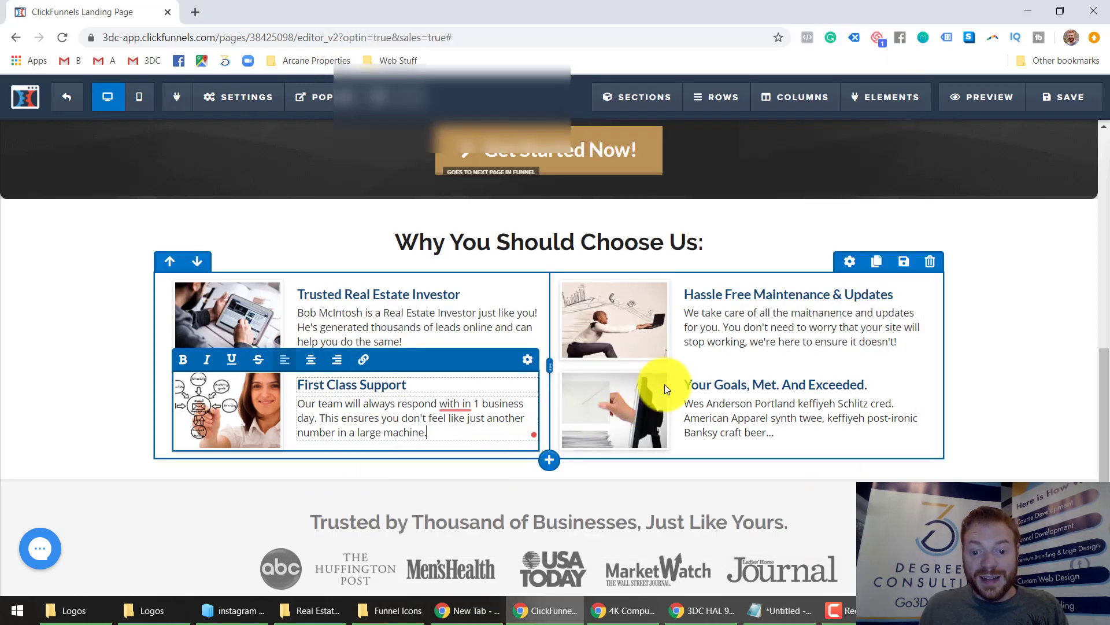
left_click(709, 385)
triple_click(709, 385)
key("ctrl+v")
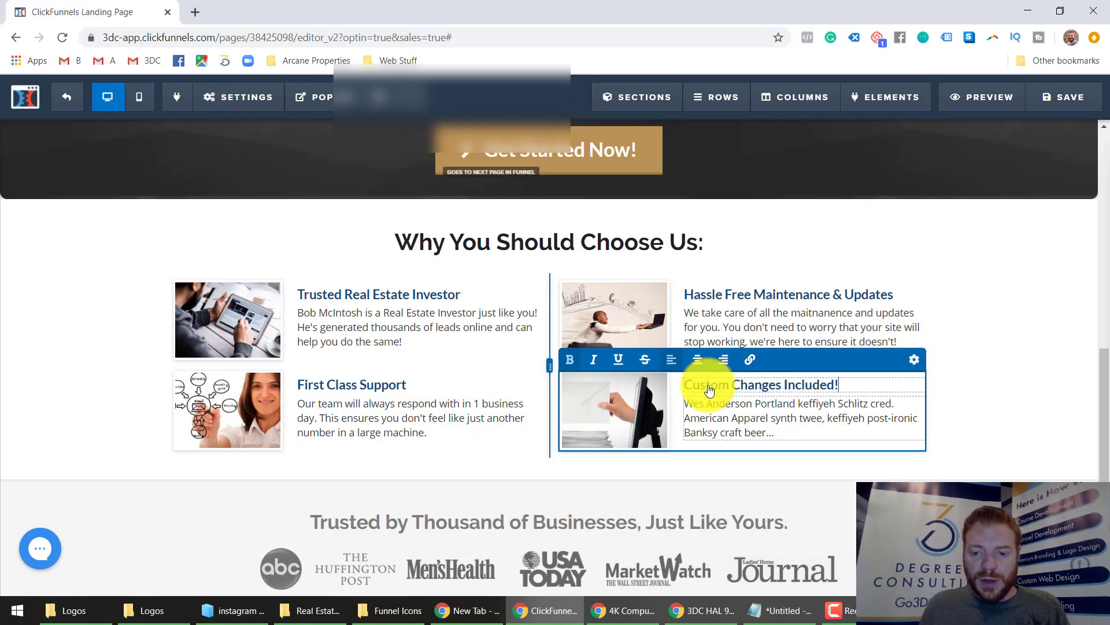
Replace the description under Custom Changes Included! with the Notepad text offering up to 5 hours a month of changes.
key("alt+Tab")
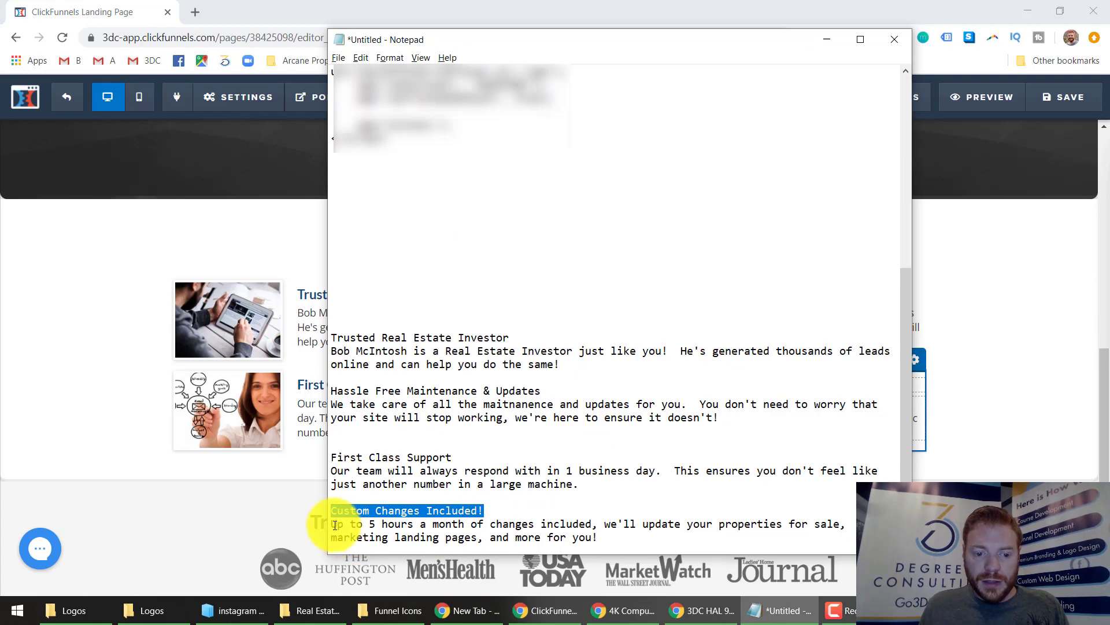
left_click_drag(335, 525, 640, 537)
key("ctrl+c")
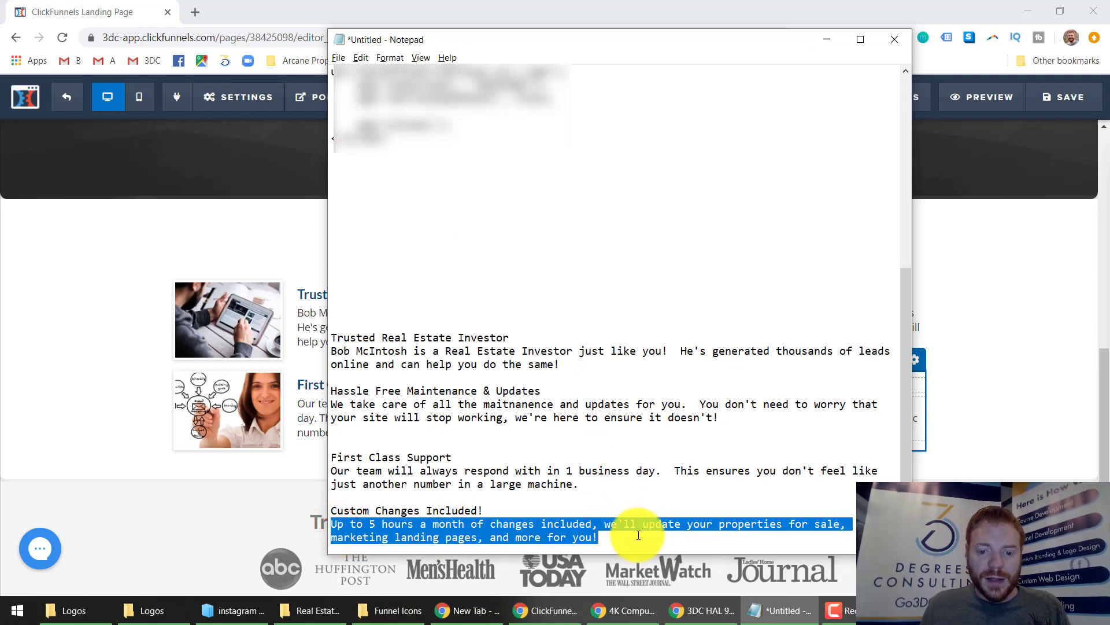
key("alt+Tab")
left_click(744, 416)
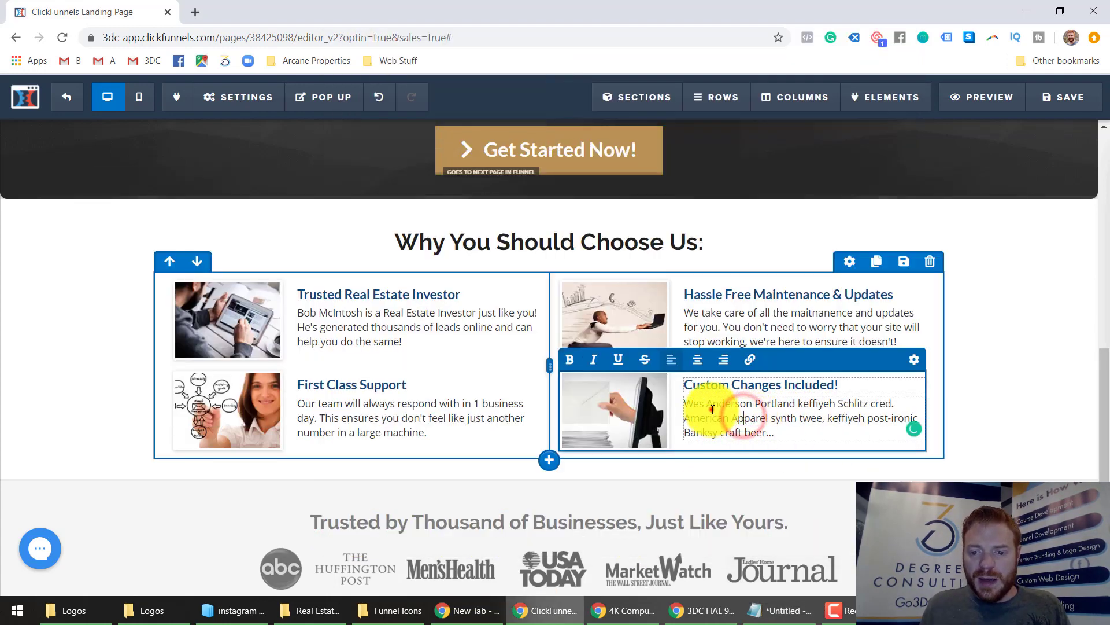
key("ctrl+a")
key("ctrl+v")
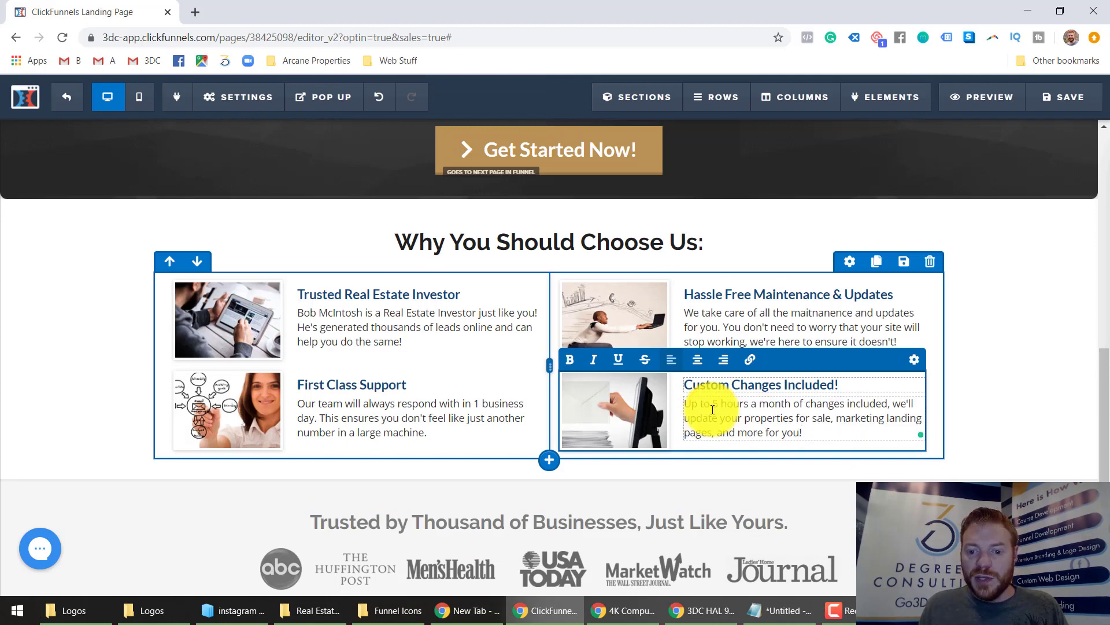
left_click(962, 389)
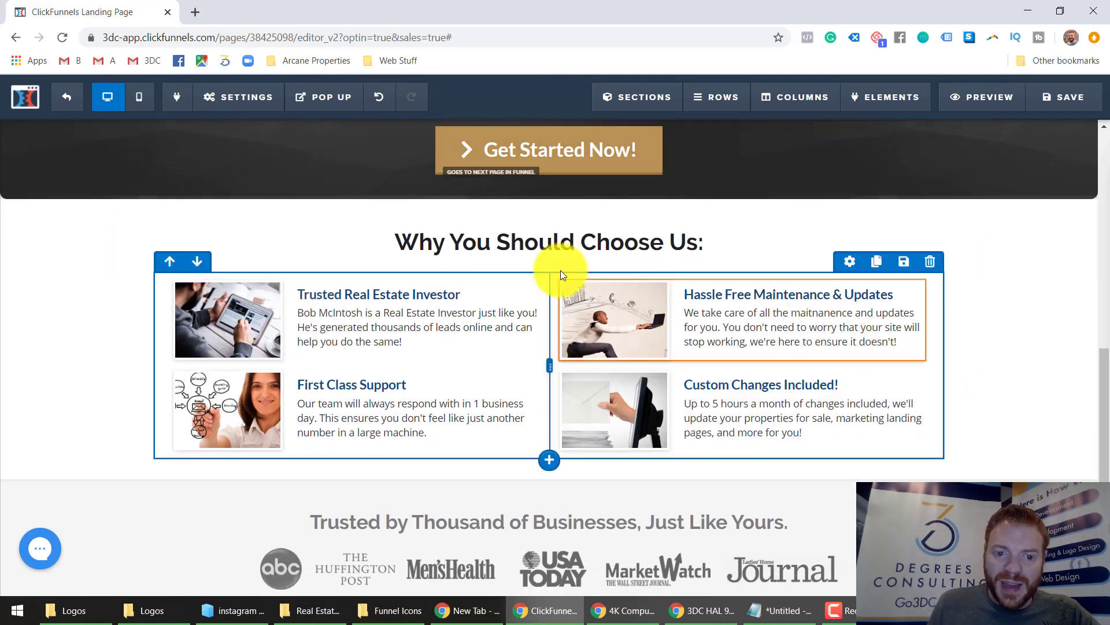
left_click(514, 353)
Delete the strip of media logos below the Trusted by headline.
scroll(515, 358, "down", 2)
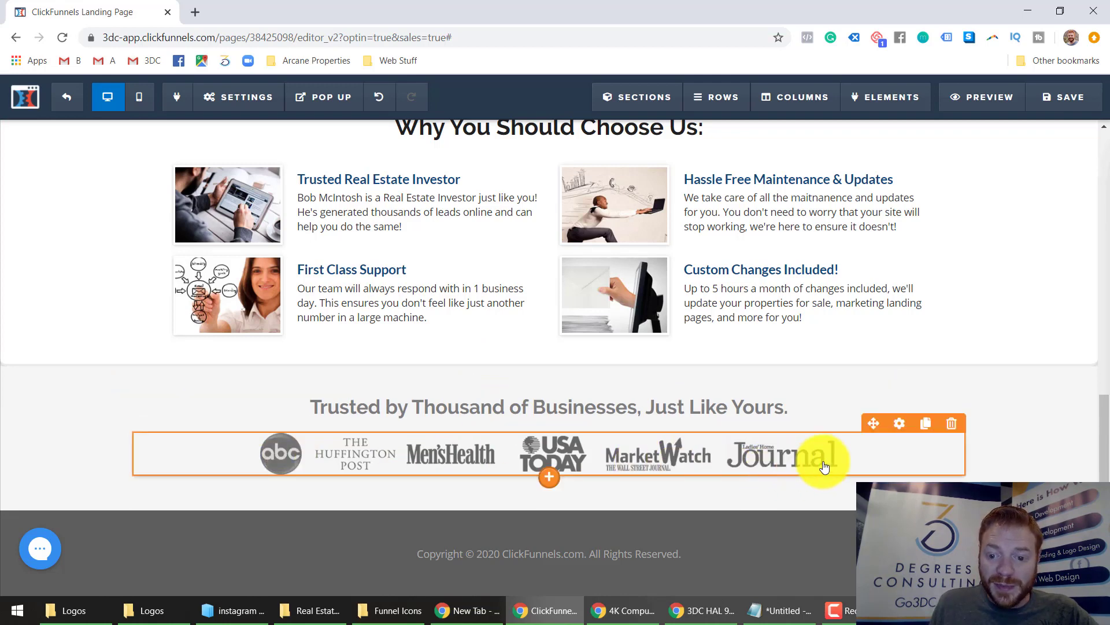
left_click(952, 423)
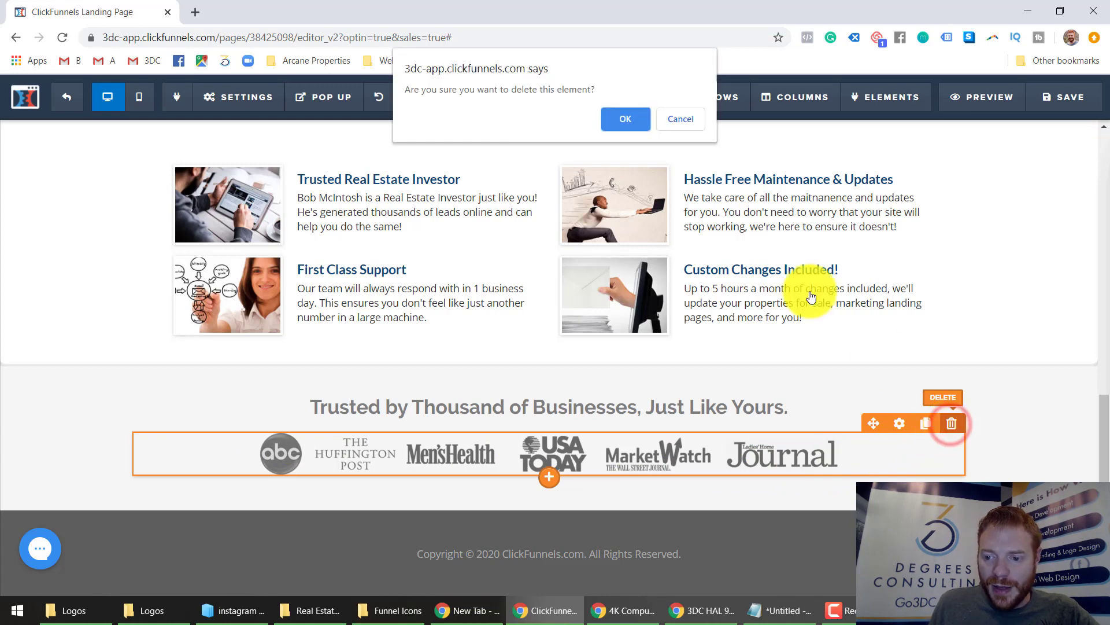
left_click(623, 121)
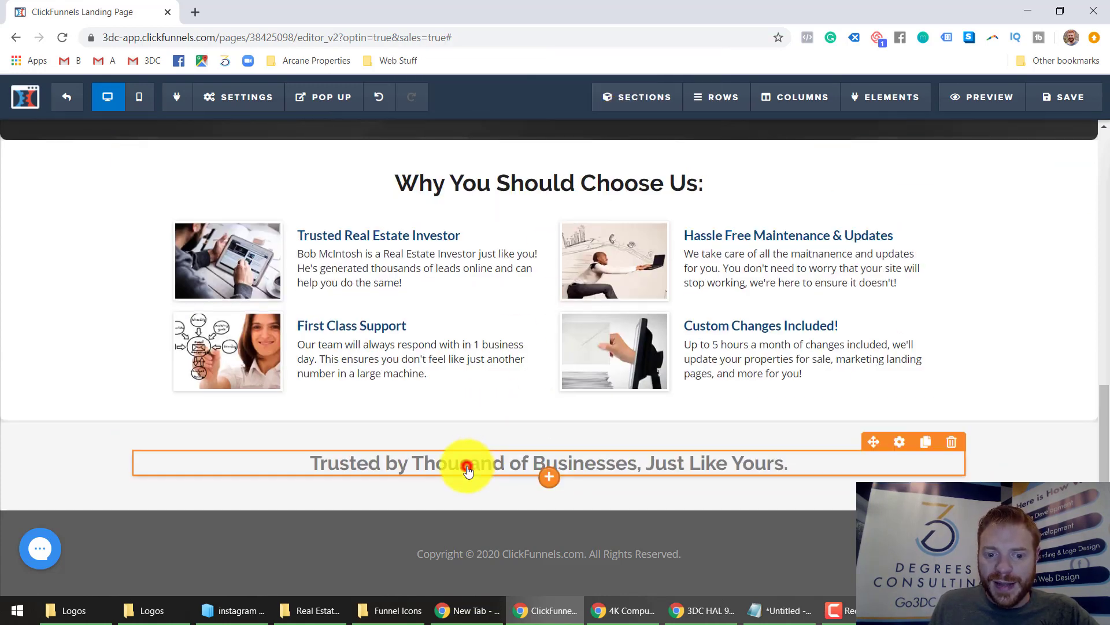
Edit the headline above the footer to read "Trusted by Hundreds of Businesses, Just Like Yours.".
left_click(466, 466)
double_click(466, 465)
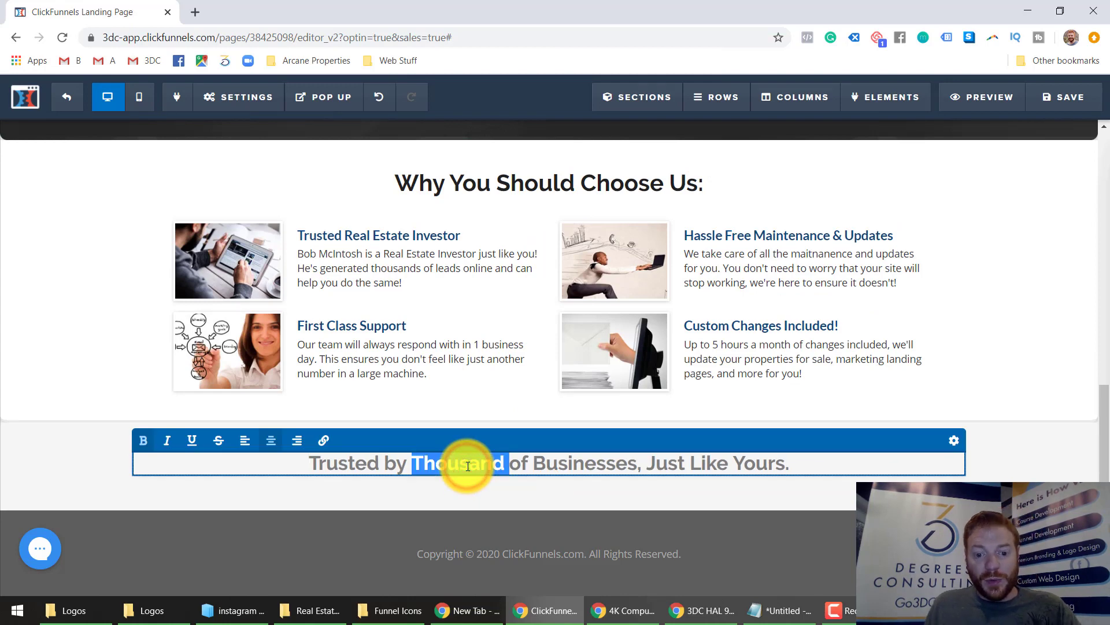
type("Hund")
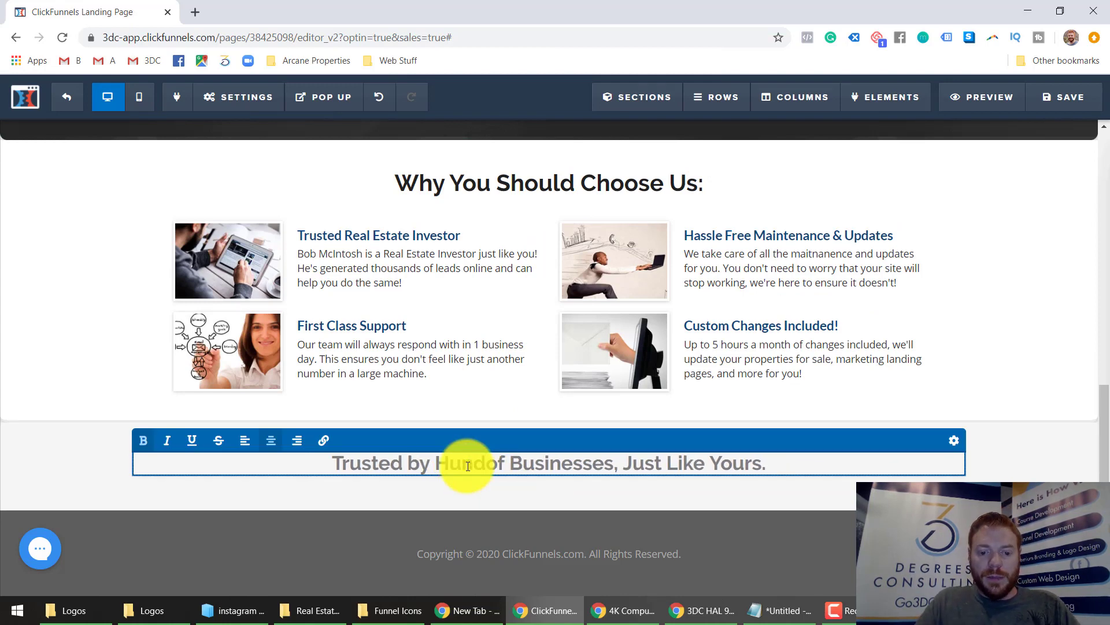
type("red")
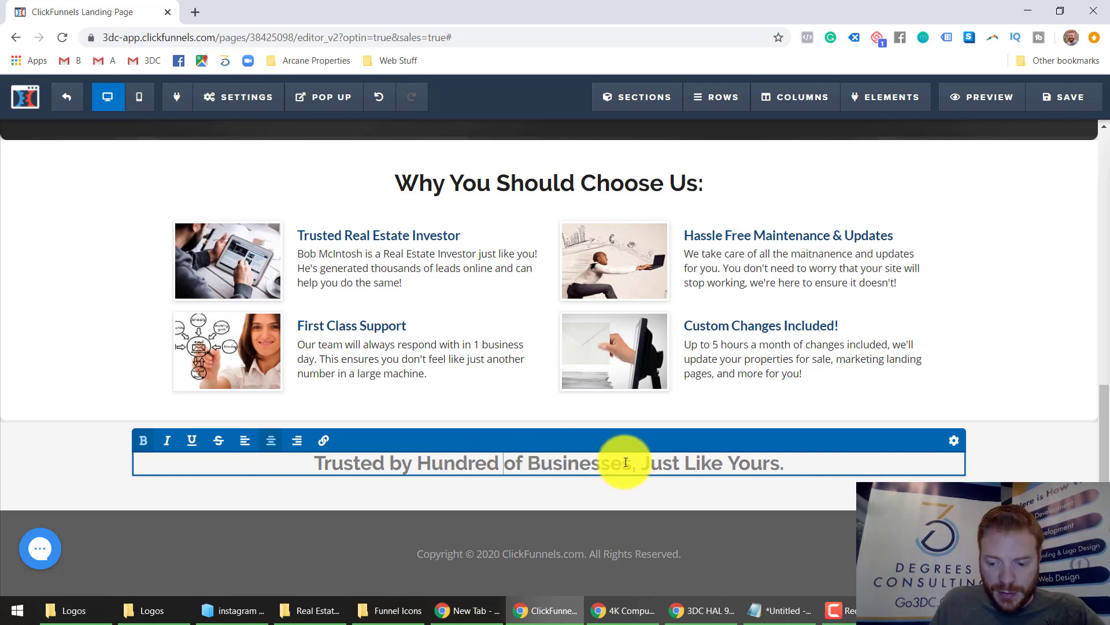
key("BackSpace")
type("s")
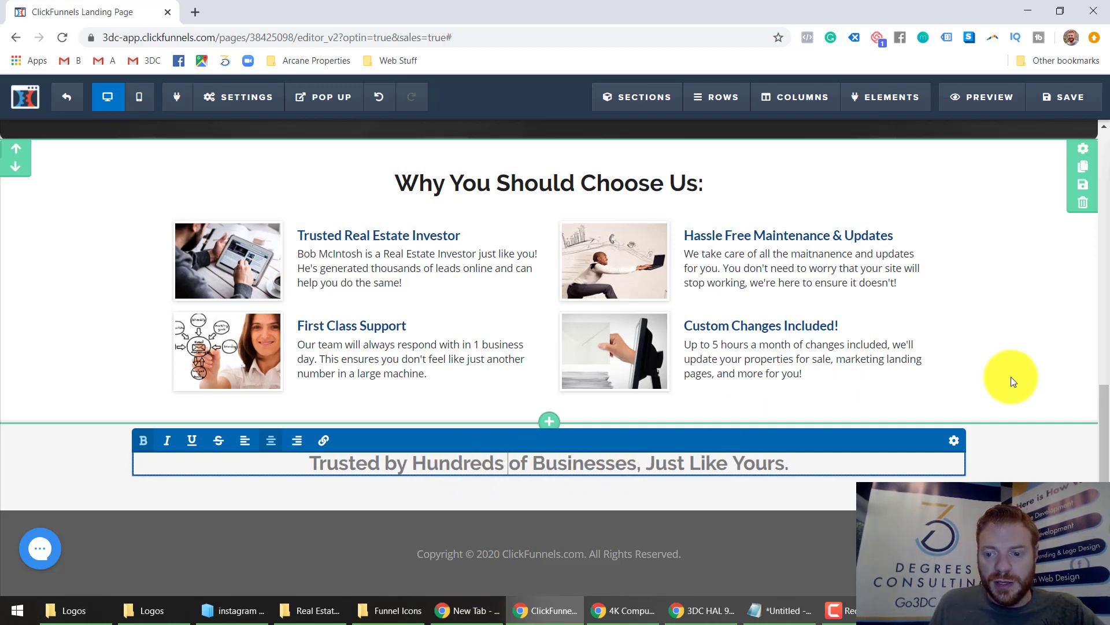
Change the footer copyright line to read "Copyright © 2020 3 Degrees Consulting, LLC. All Rights Reserved.".
left_click(1011, 377)
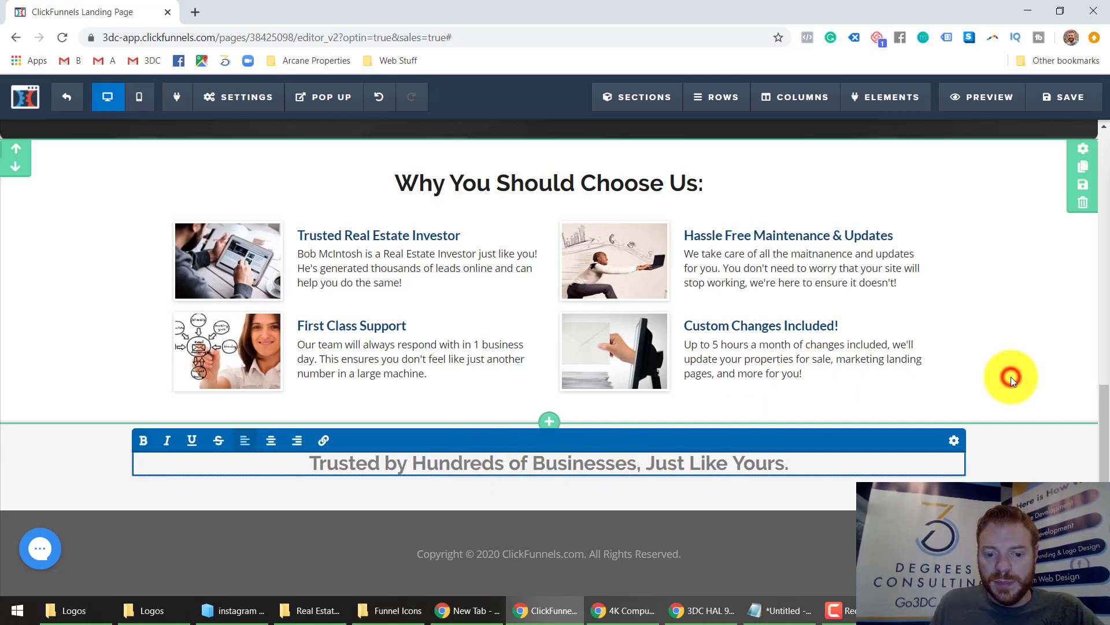
left_click(459, 560)
double_click(526, 553)
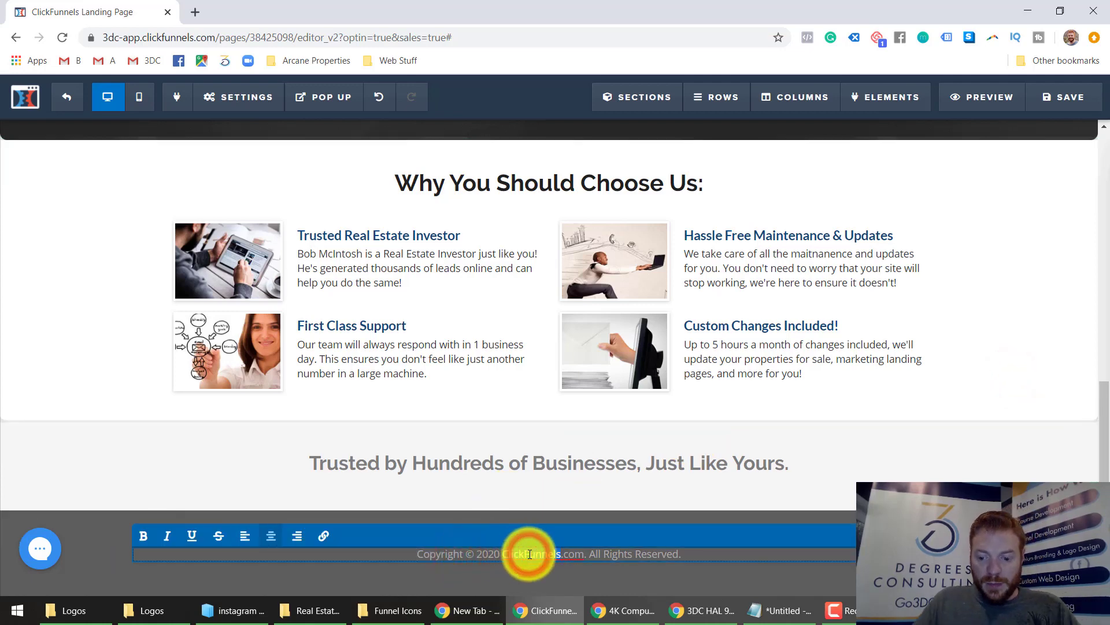
key("BackSpace")
key("BackSpace")
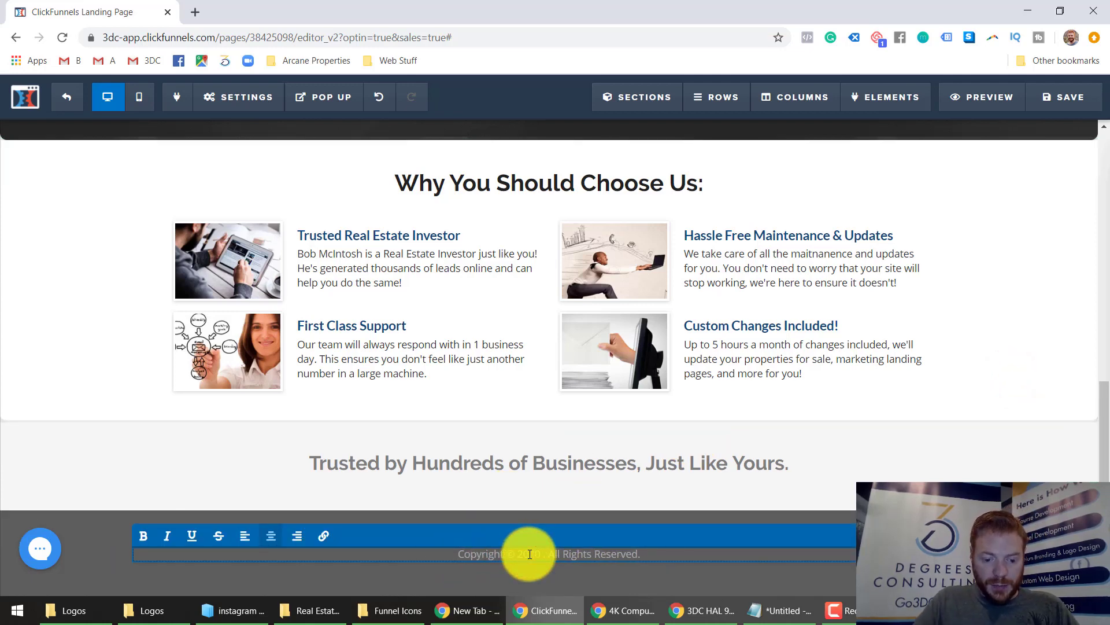
type("3 Degrees")
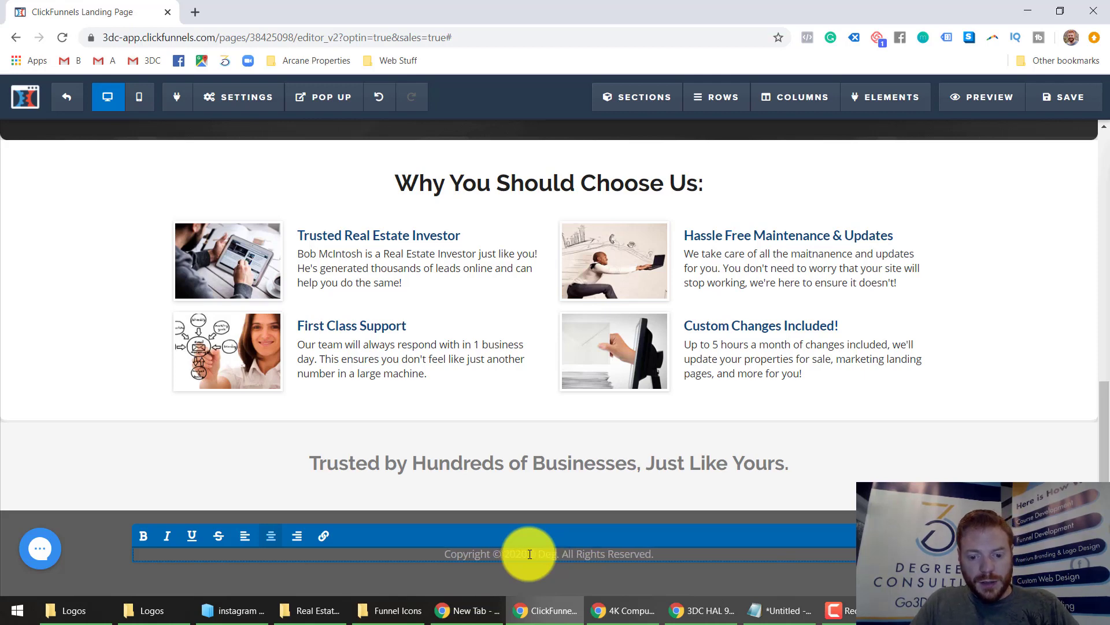
type(" Consulting")
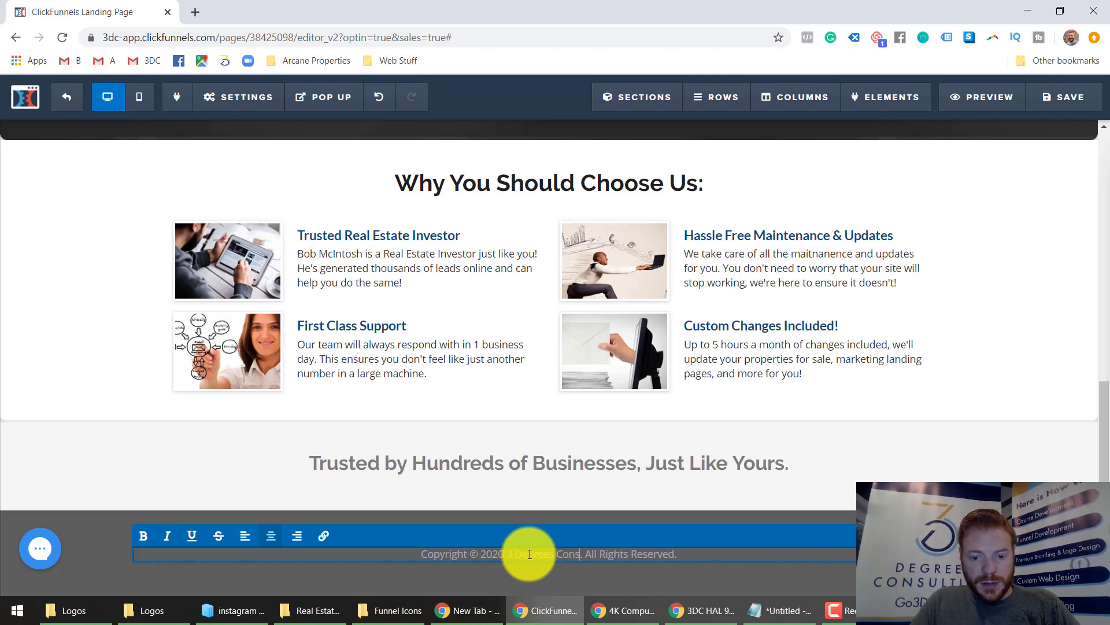
type(", LLC")
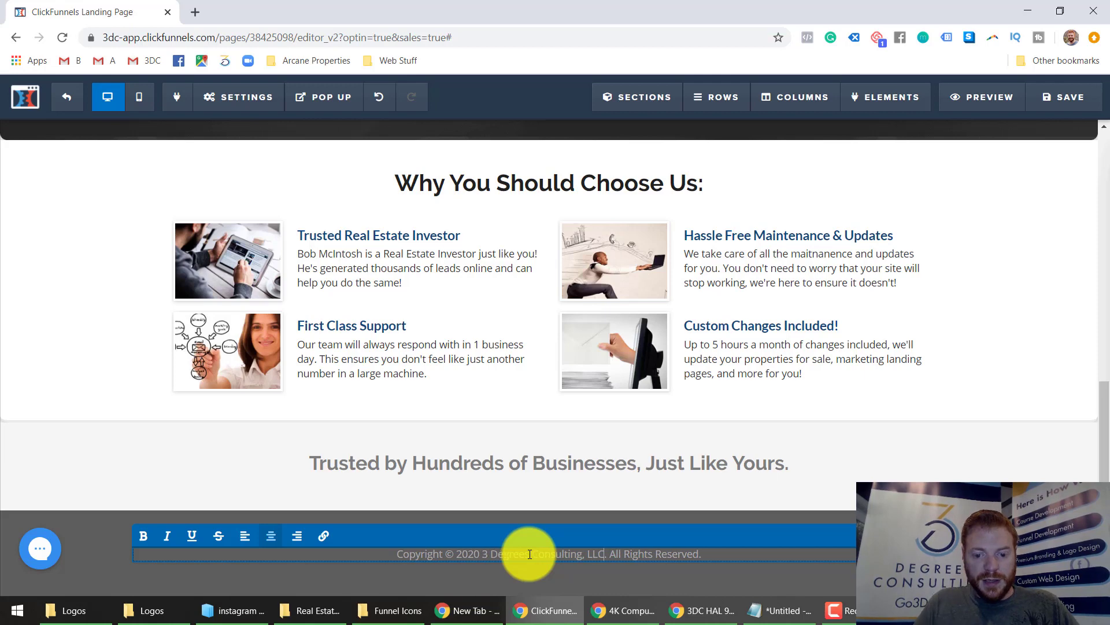
left_click(938, 367)
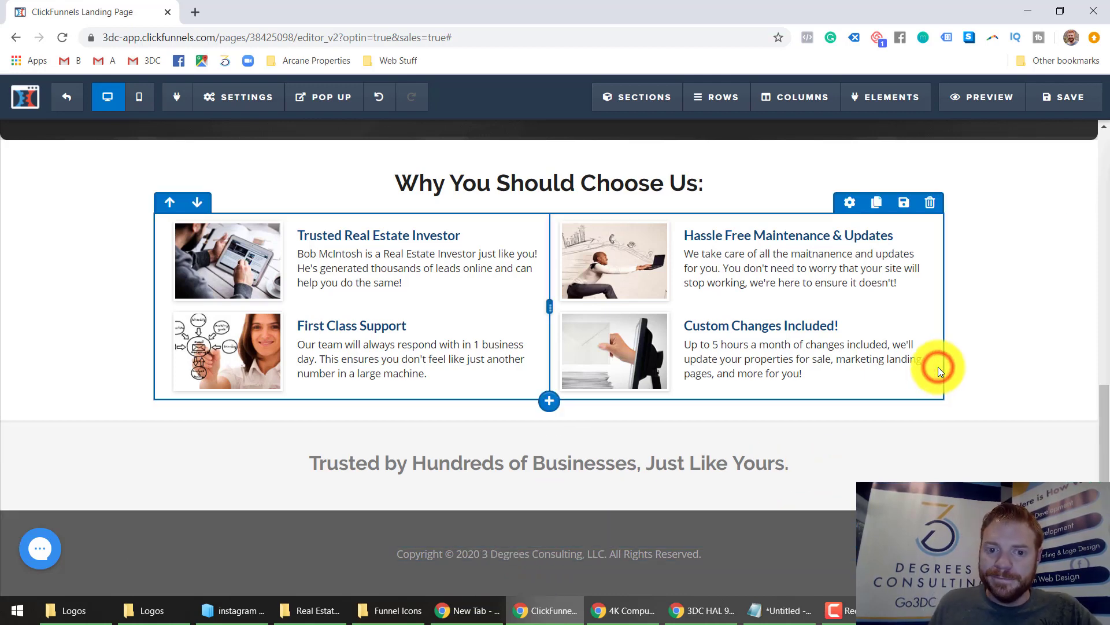
Save the landing page with its updated copy.
scroll(938, 366, "up", 6)
scroll(938, 366, "up", 4)
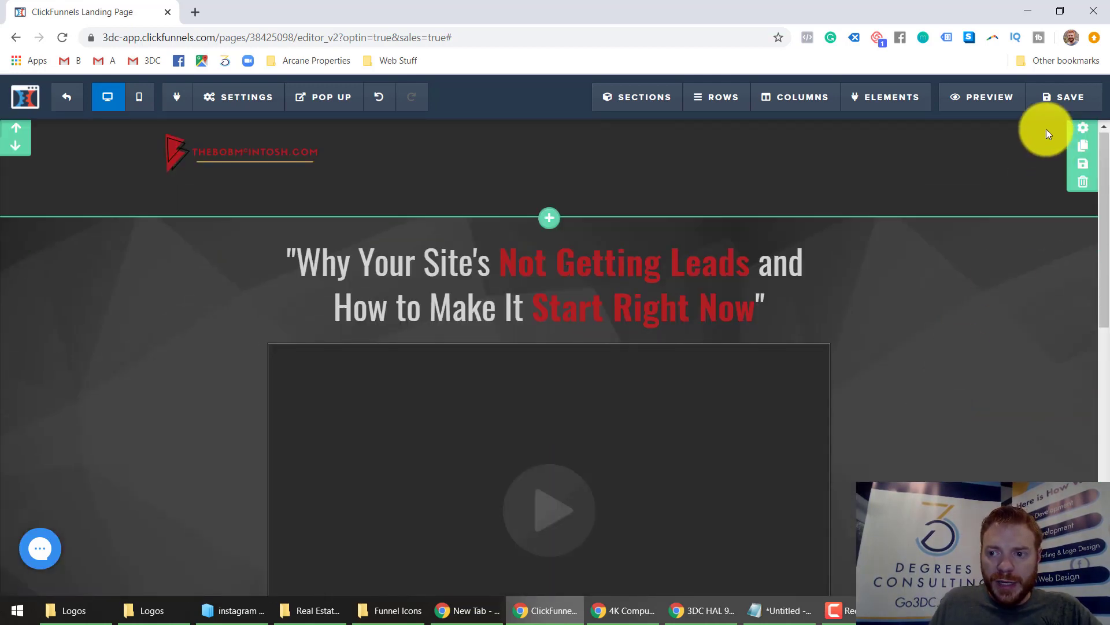
left_click(1032, 105)
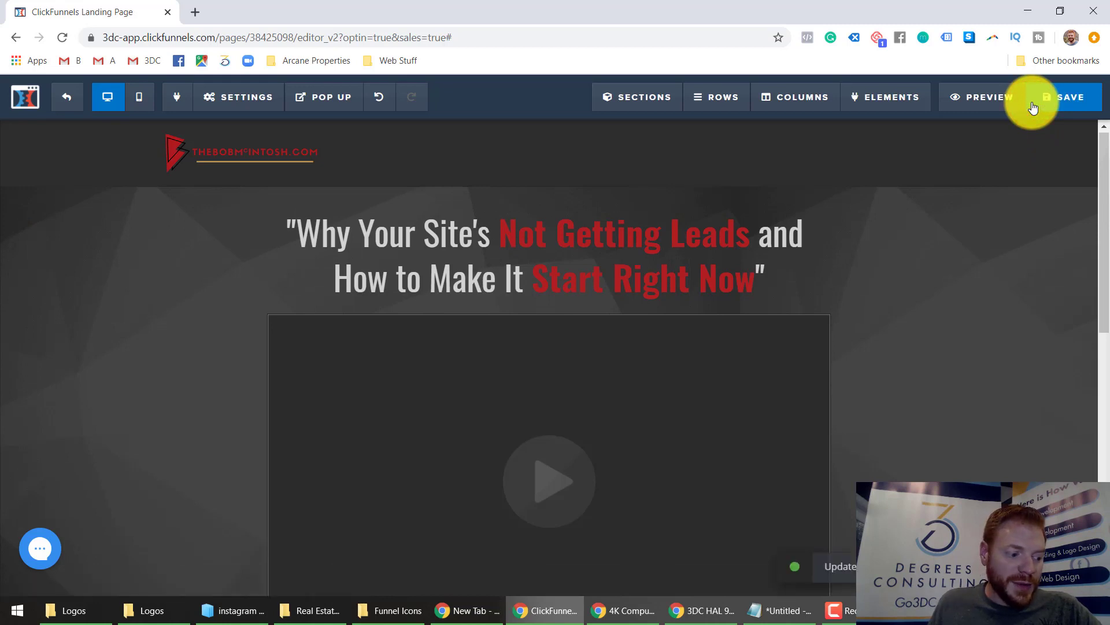
Set the page's SEO title to "Done For You Real Estate Investor Websites".
left_click(246, 98)
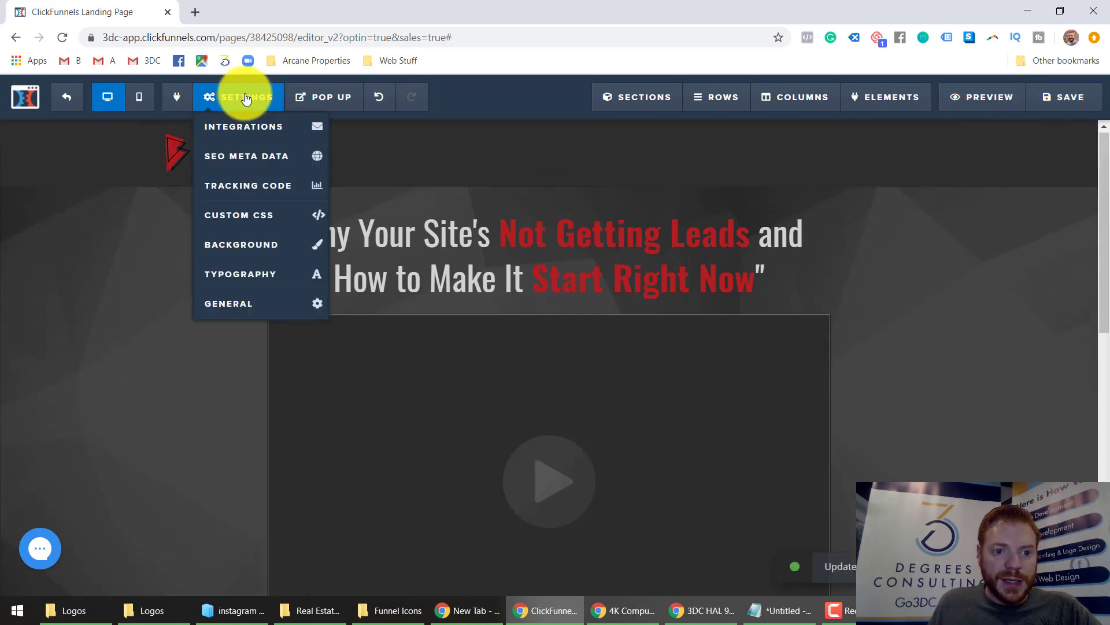
left_click(254, 164)
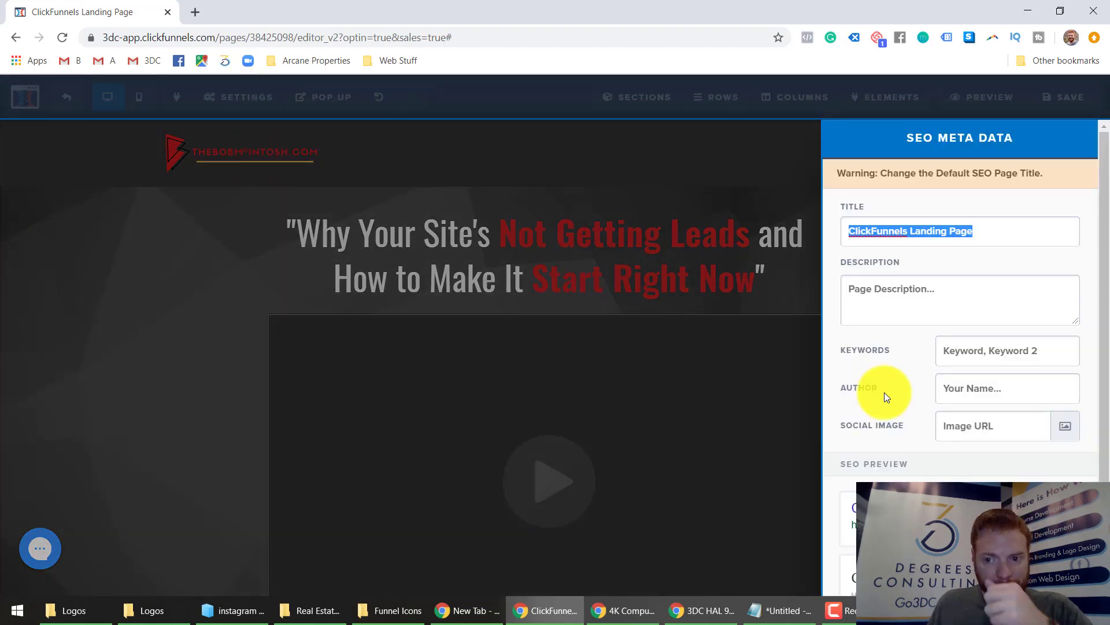
type("Get")
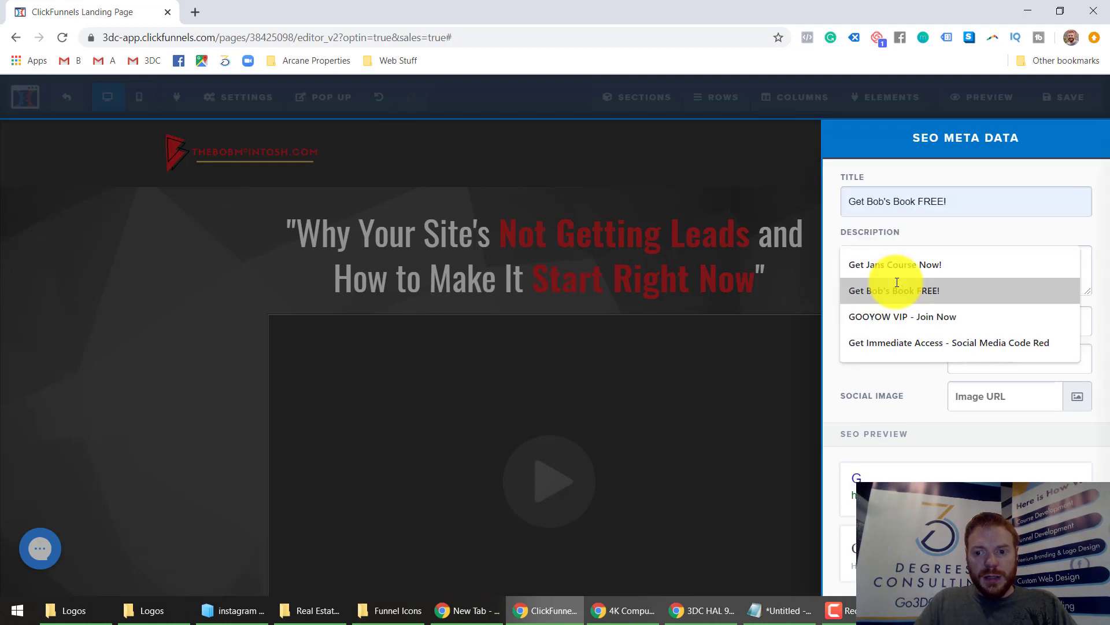
type(" Y")
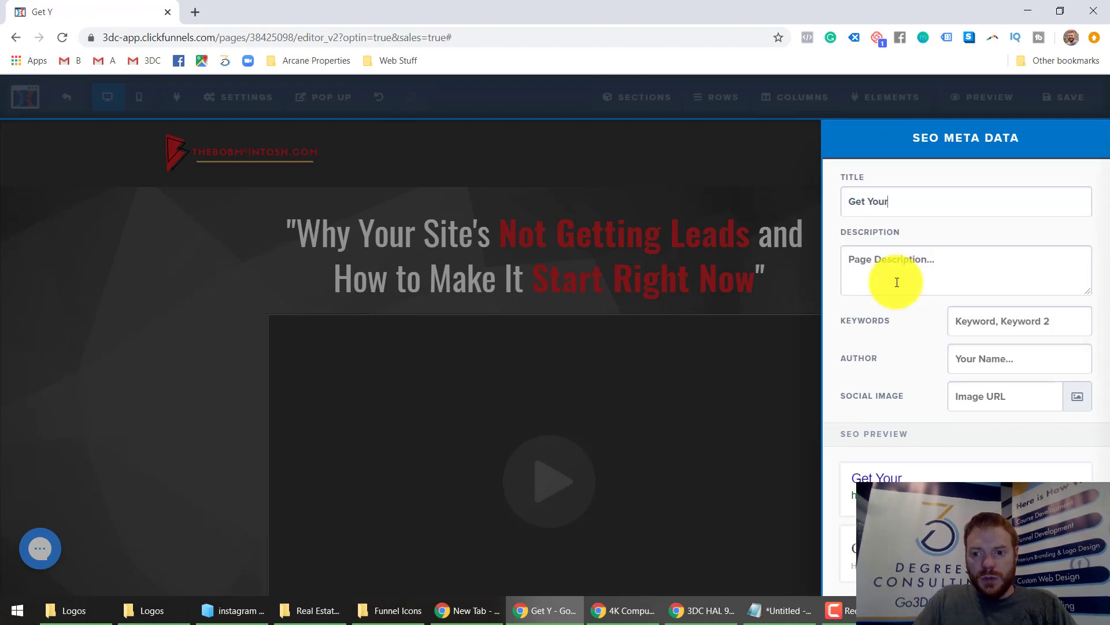
type("our")
key("ctrl+a")
type("Done")
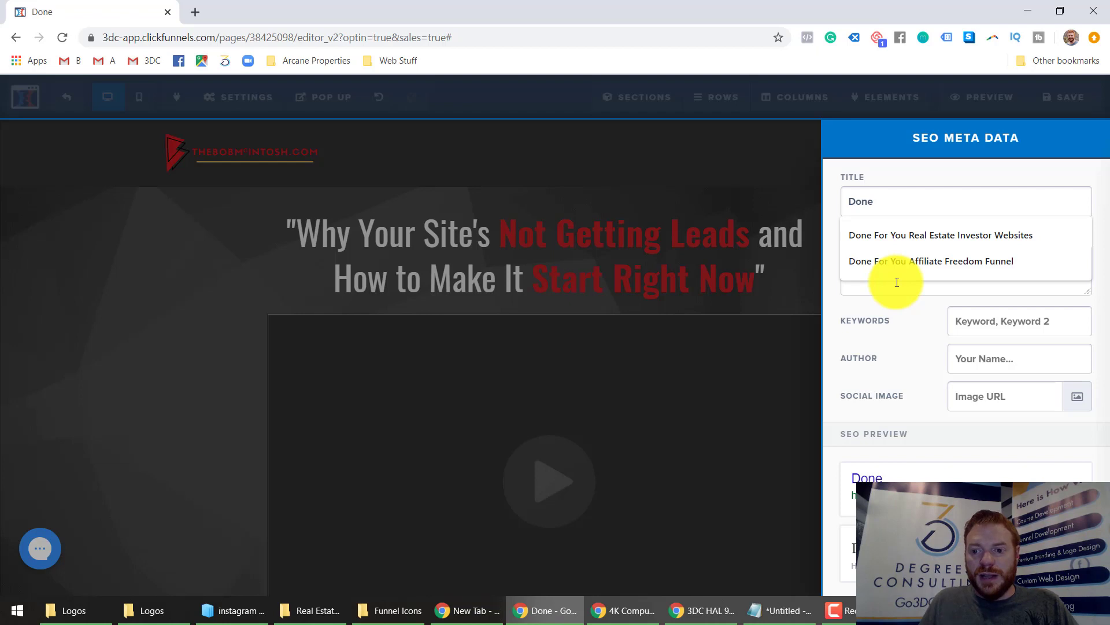
left_click(900, 237)
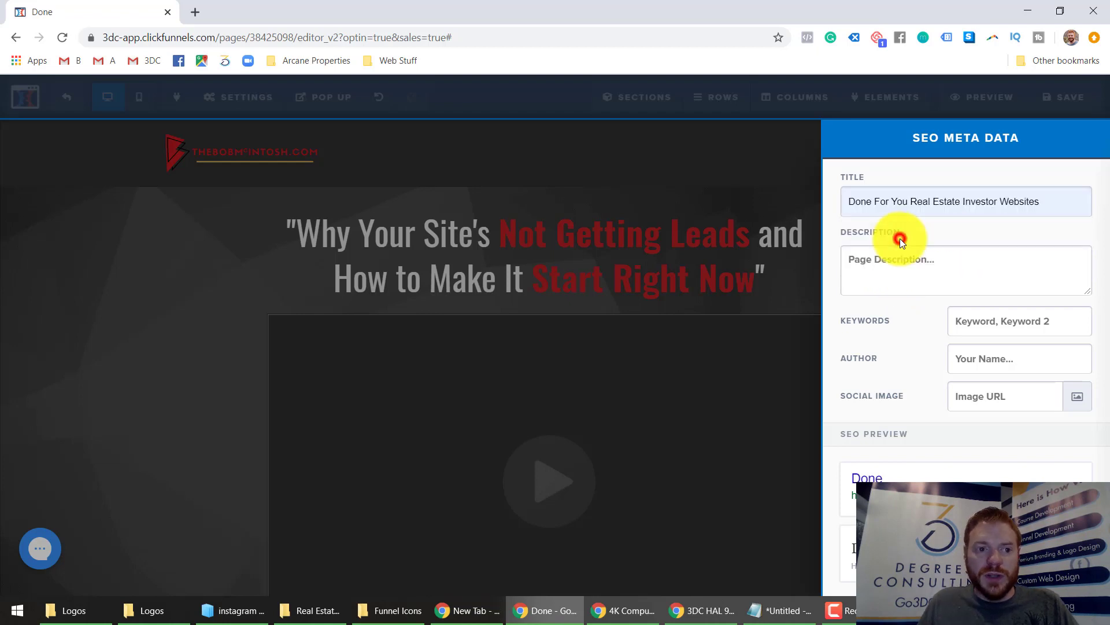
Enter the SEO description "Get your amazing real estate investor website built by our team and optimized for lead generation and credibility enhancements".
left_click(930, 269)
type("G")
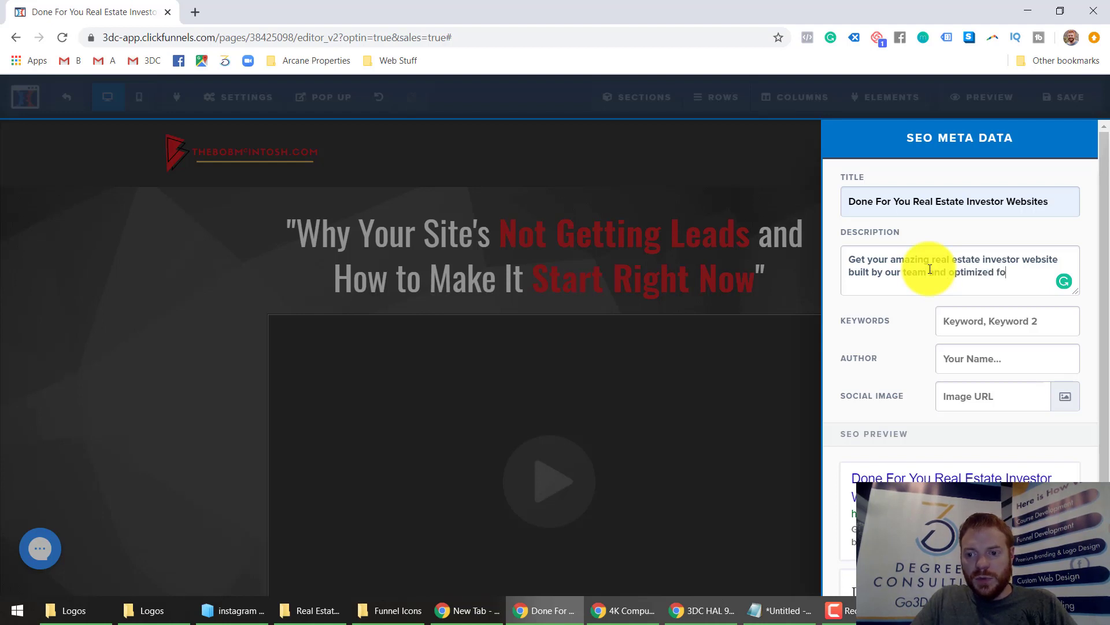
type("eration and credibility enhancements")
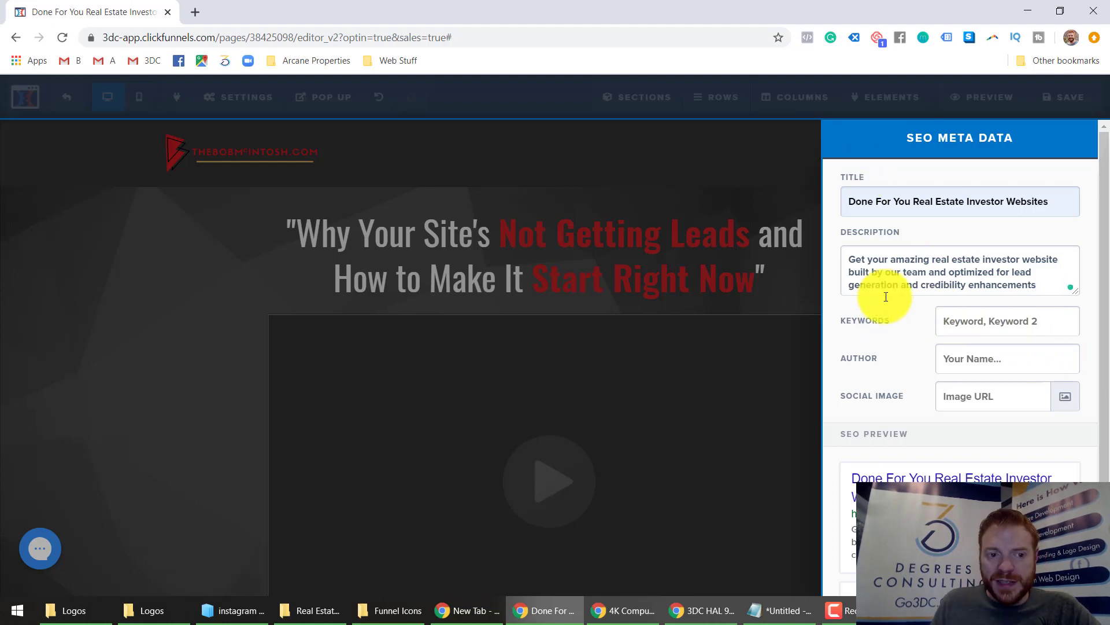
right_click(853, 254)
Set the SEO social image to the uploaded laptop mockup showing the We Buy Houses website.
left_click(1067, 397)
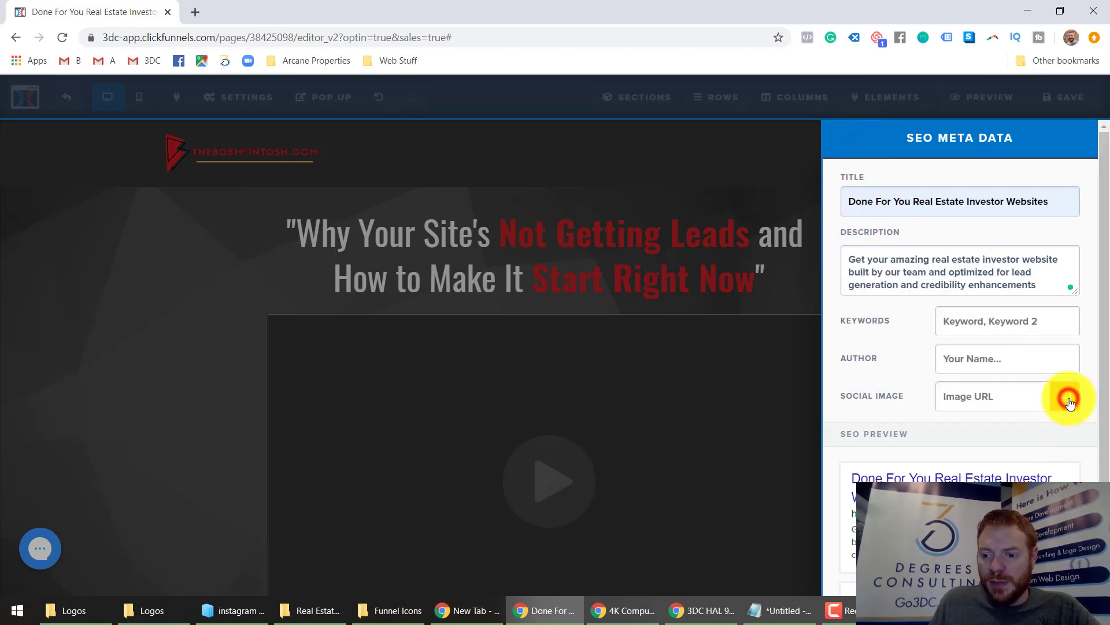
left_click(1066, 397)
double_click(58, 283)
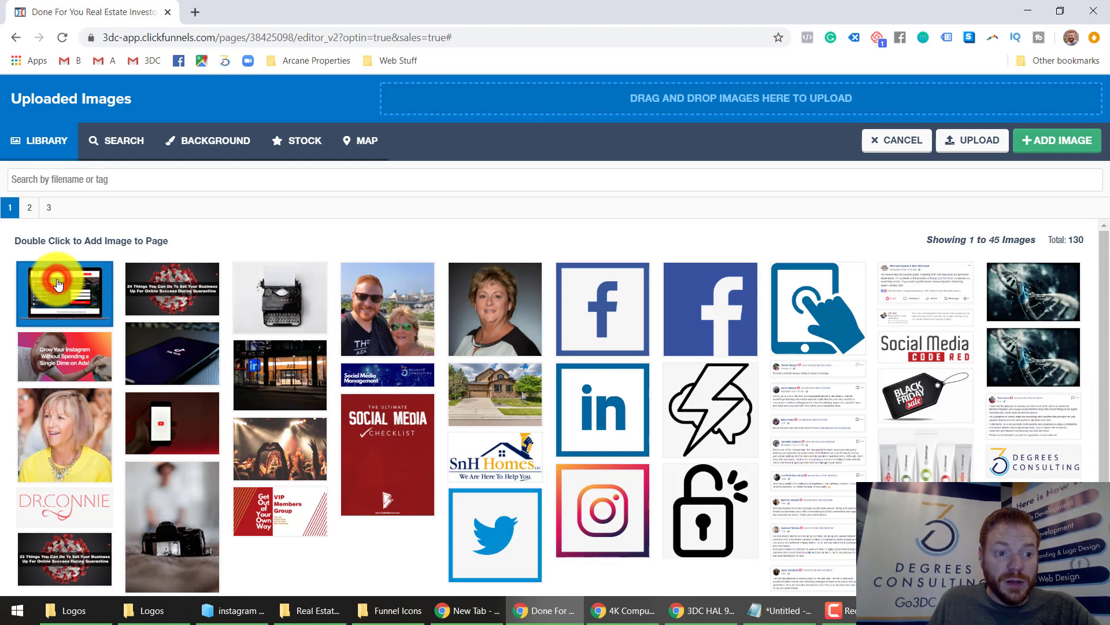
scroll(887, 419, "down", 5)
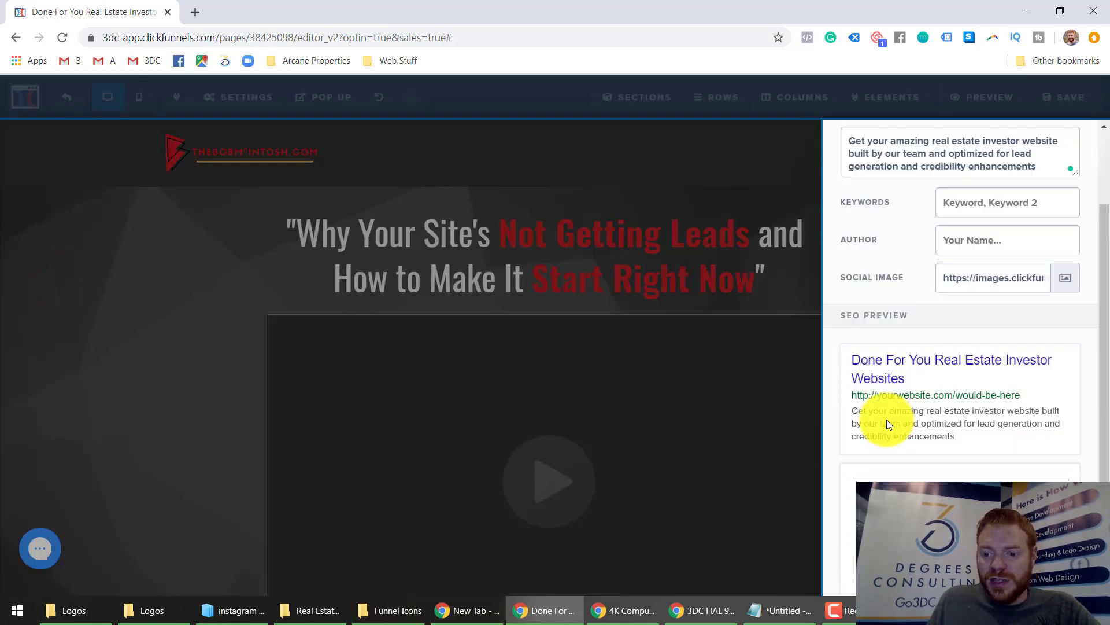
scroll(928, 481, "up", 5)
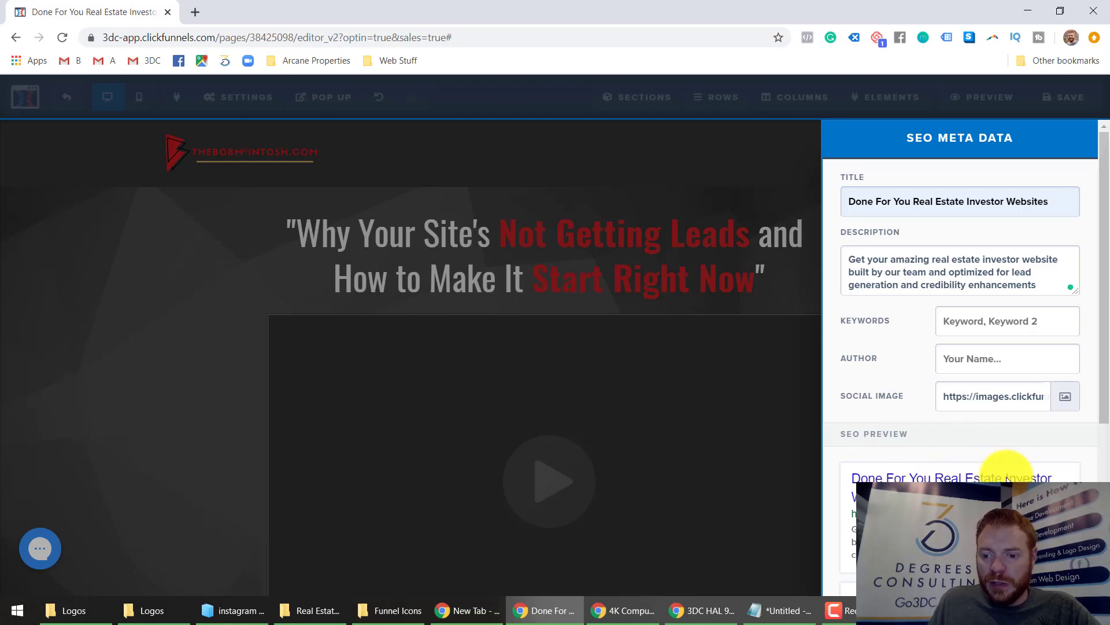
Fill in the author's full name in the SEO meta data, then save the page.
left_click(952, 367)
type("Bob")
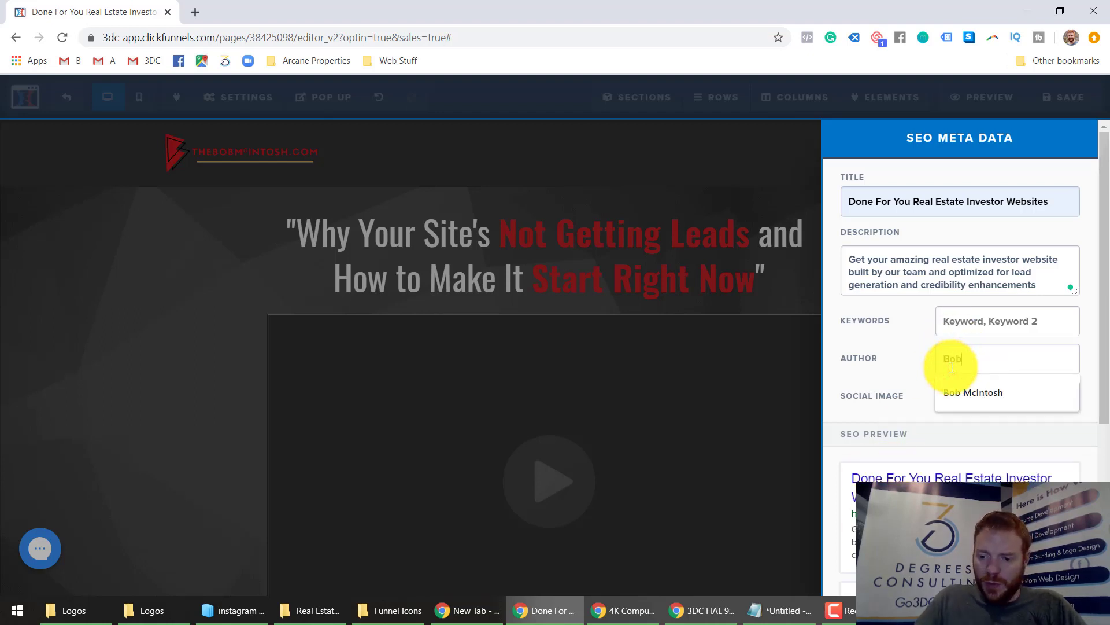
type(" McIntosh")
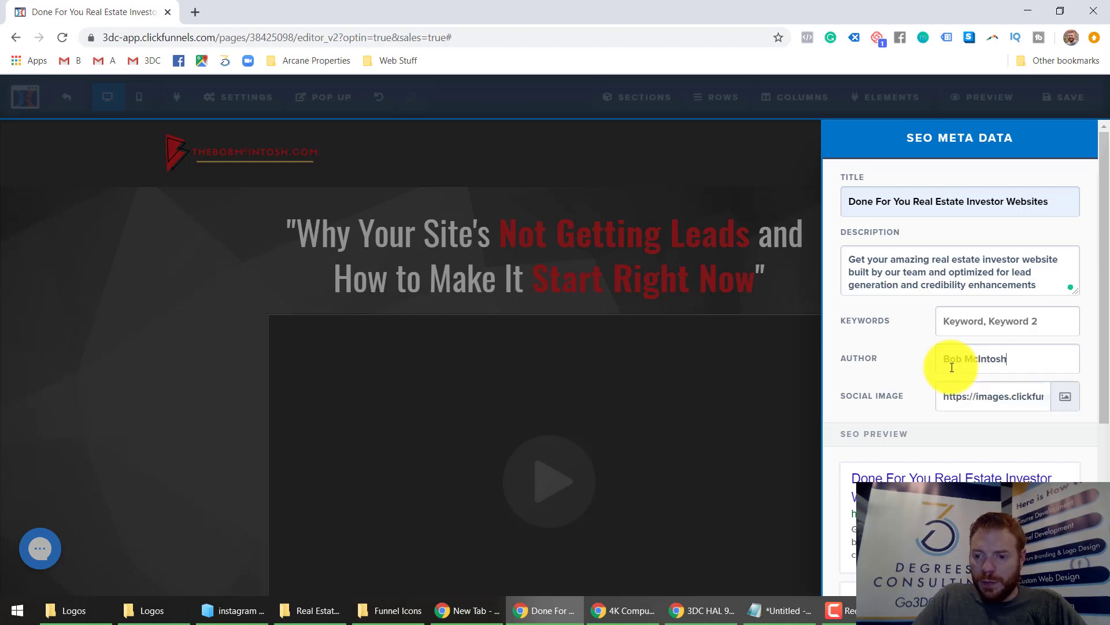
left_click(863, 370)
scroll(886, 421, "down", 1)
scroll(886, 421, "down", 4)
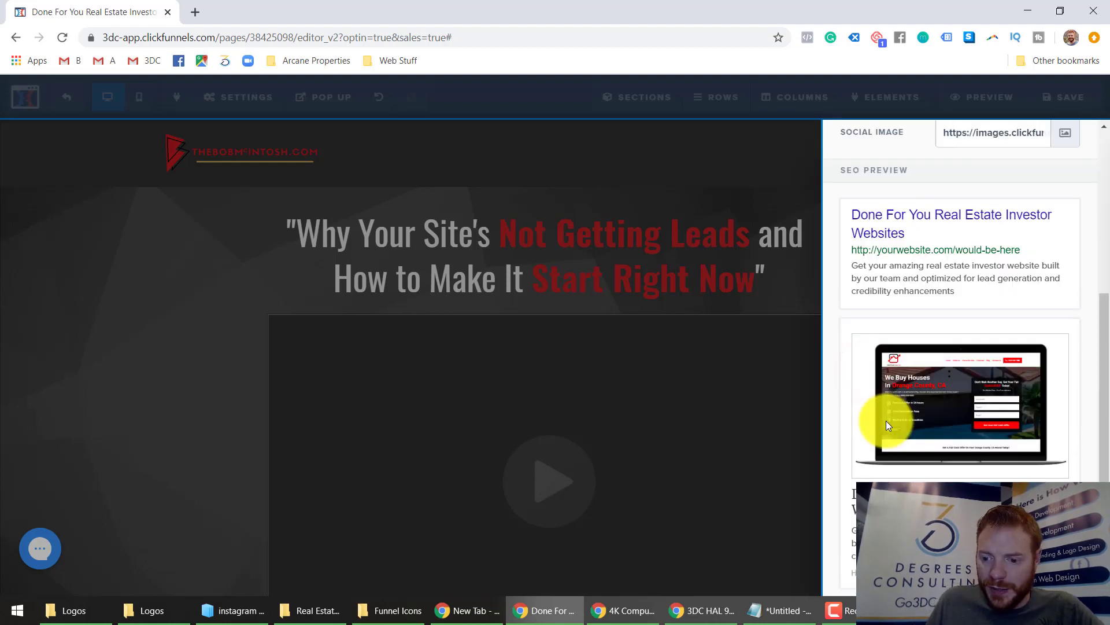
left_click(610, 245)
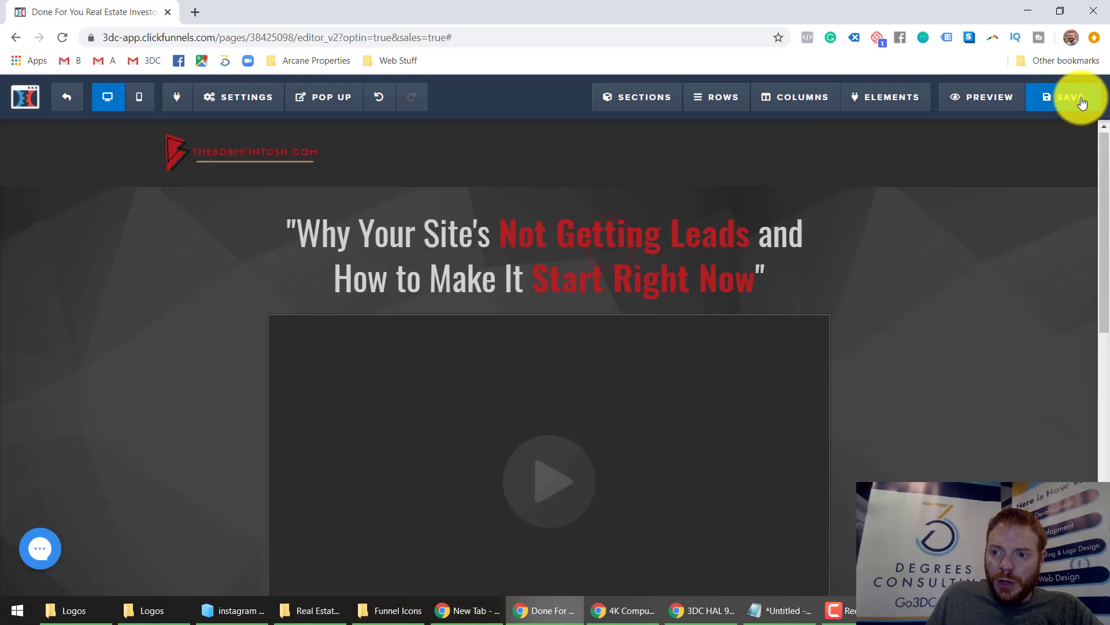
left_click(1079, 97)
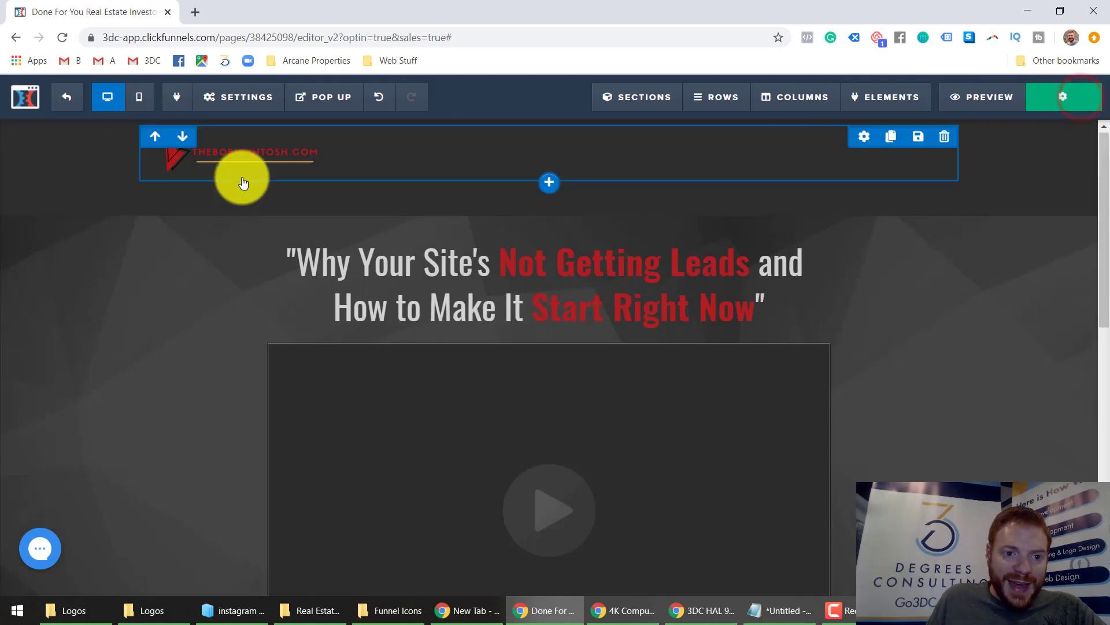
Open the page's tracking code settings and copy the last script block from the Notepad notes.
mouse_move(237, 101)
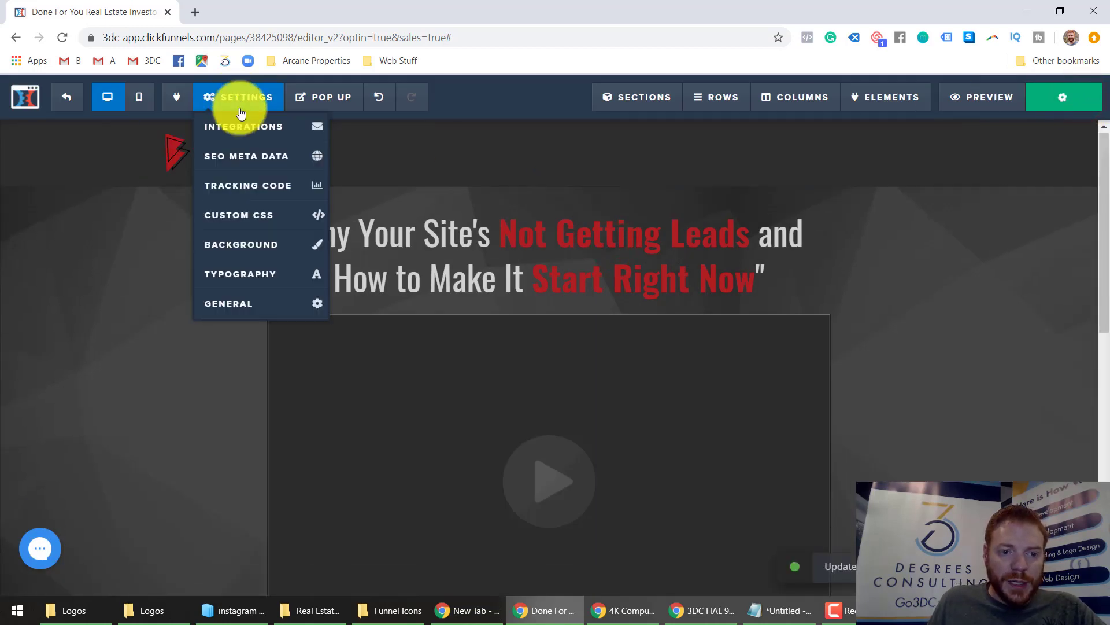
left_click(257, 186)
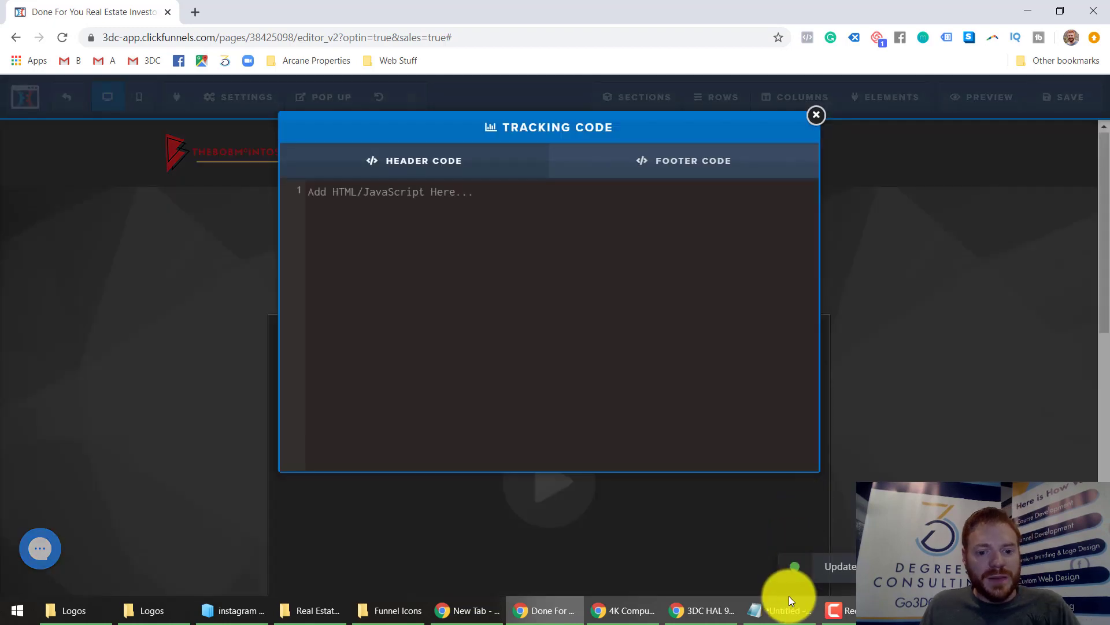
left_click(785, 610)
scroll(546, 284, "up", 6)
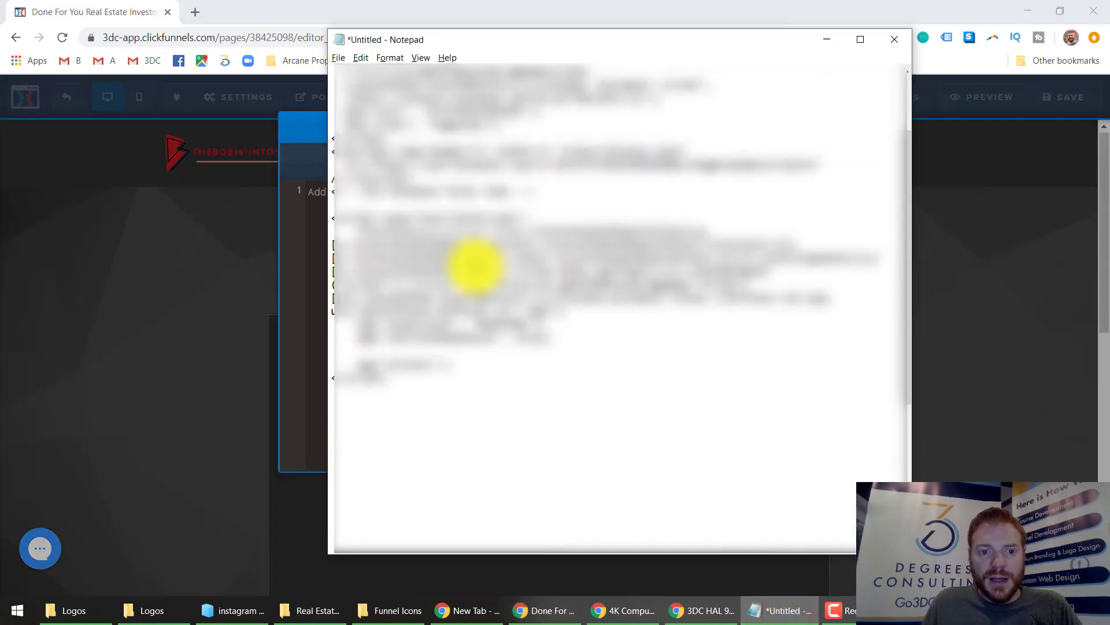
scroll(422, 326, "up", 1)
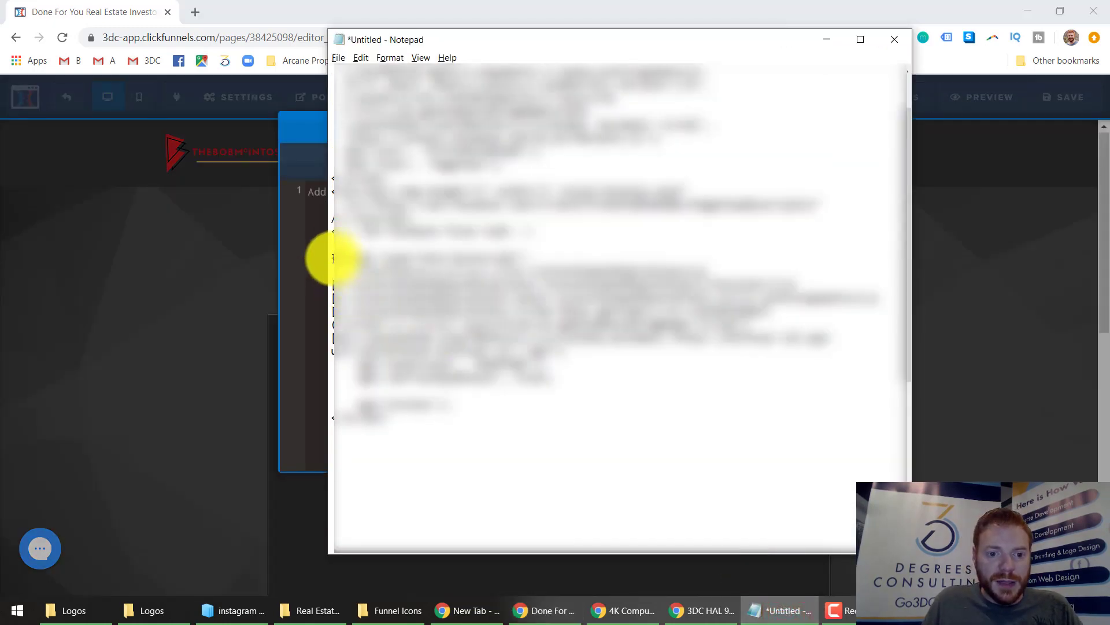
left_click_drag(330, 256, 490, 443)
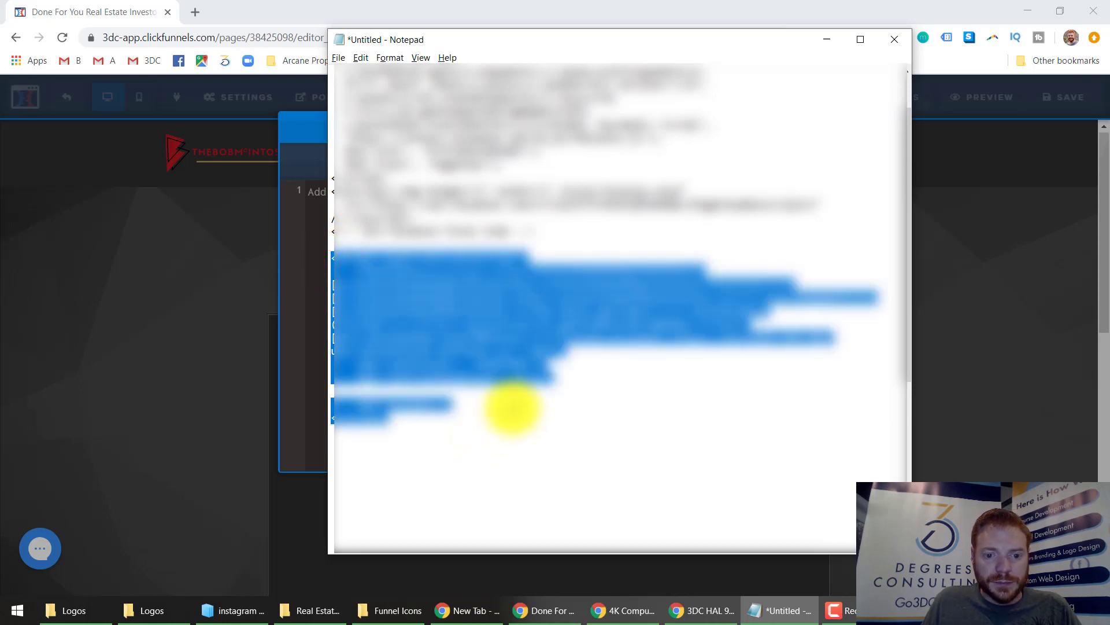
left_click(826, 39)
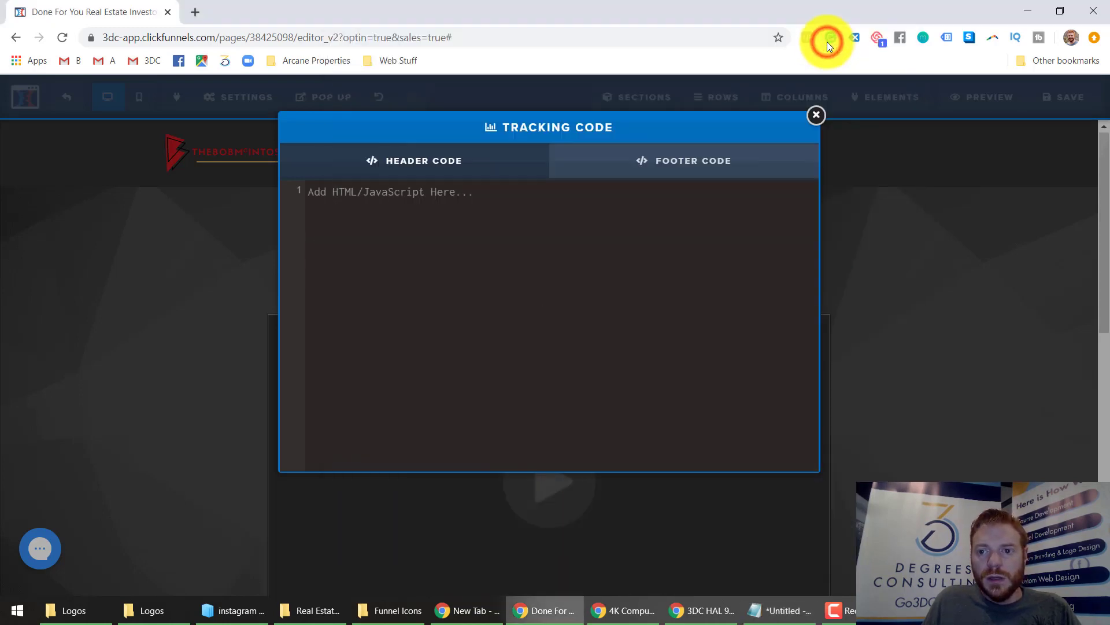
Paste the copied script into the page's footer tracking code and close the tracking code window.
left_click(646, 166)
left_click(498, 303)
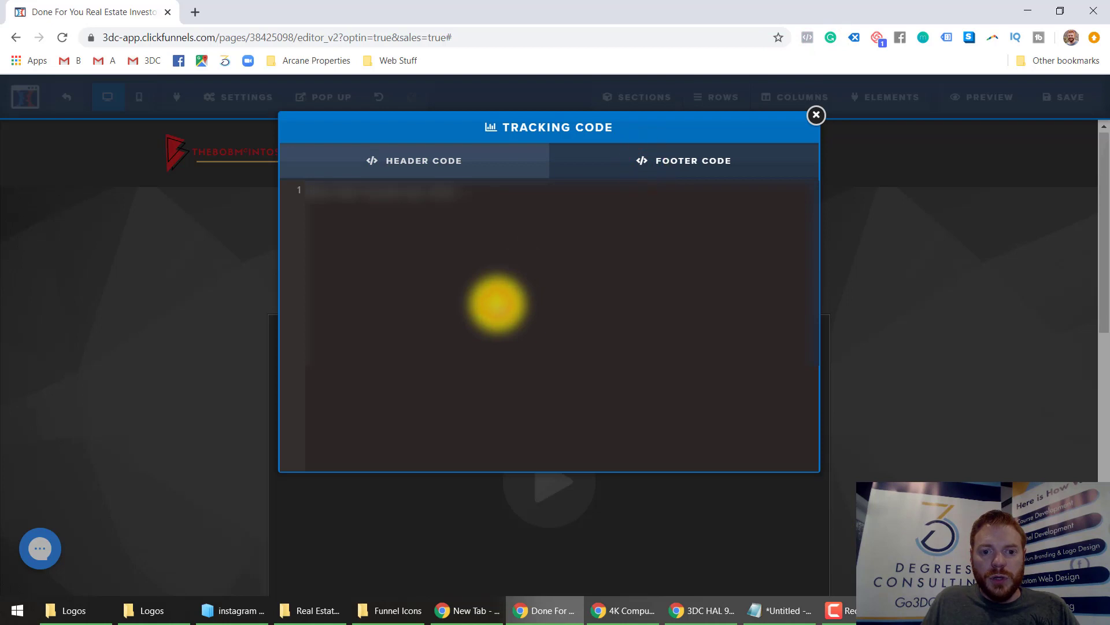
key("ctrl+v")
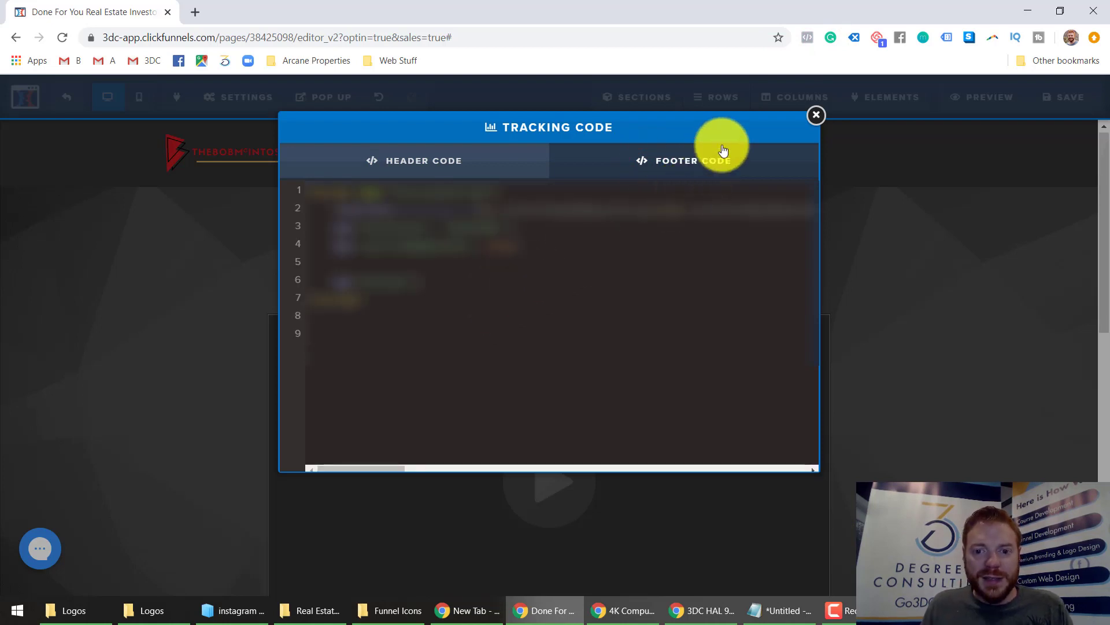
left_click(817, 118)
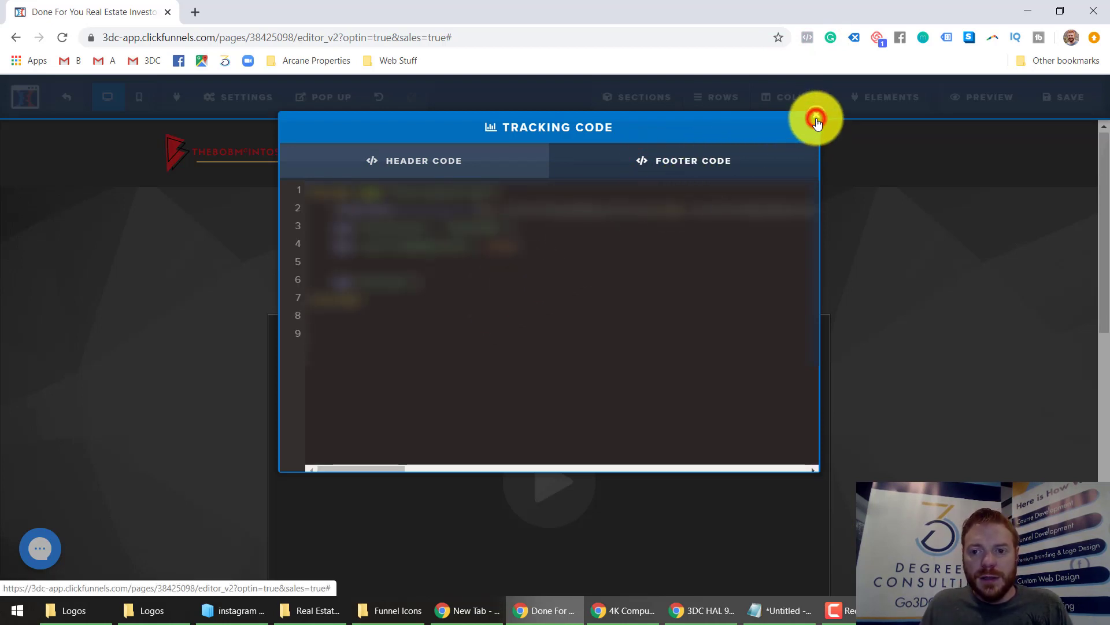
Save the landing page and review its mobile layout from the headline down to the footer.
left_click(1082, 99)
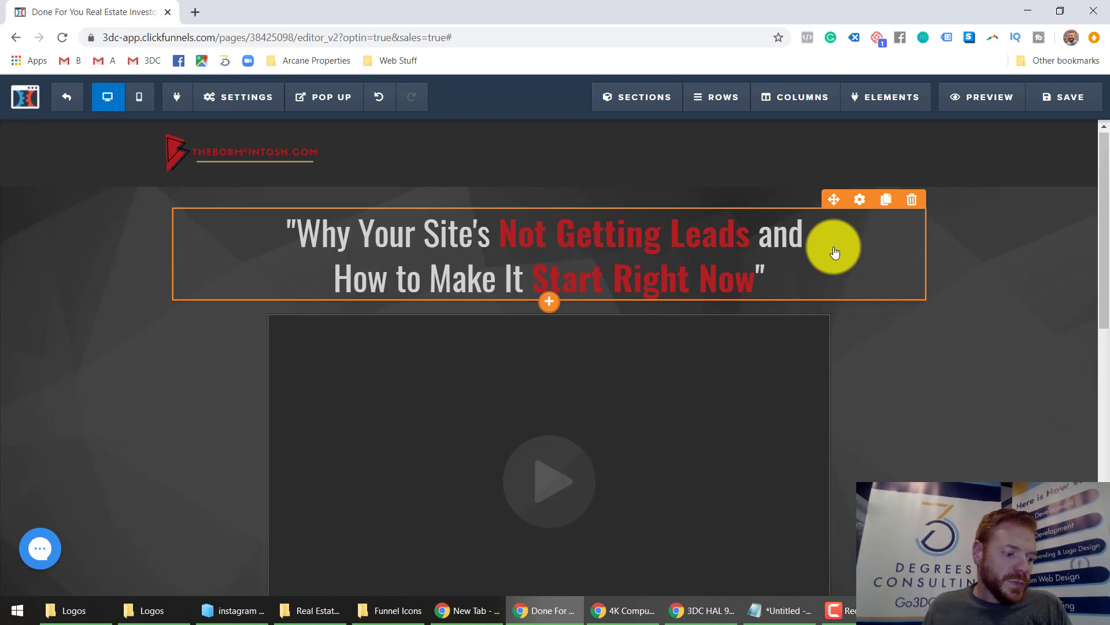
left_click(256, 110)
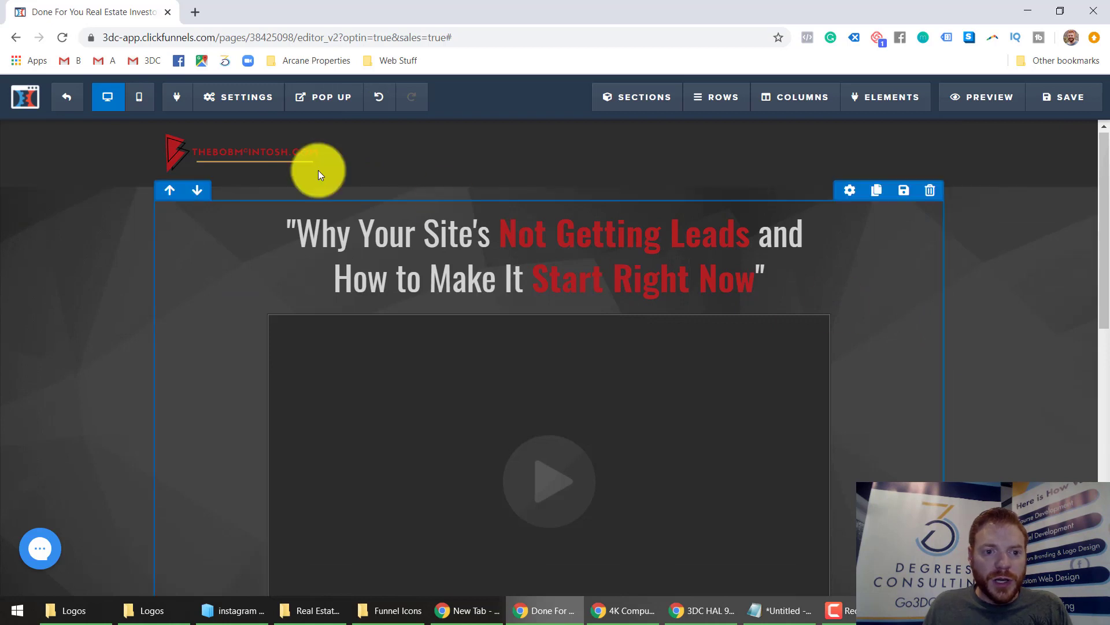
left_click(135, 99)
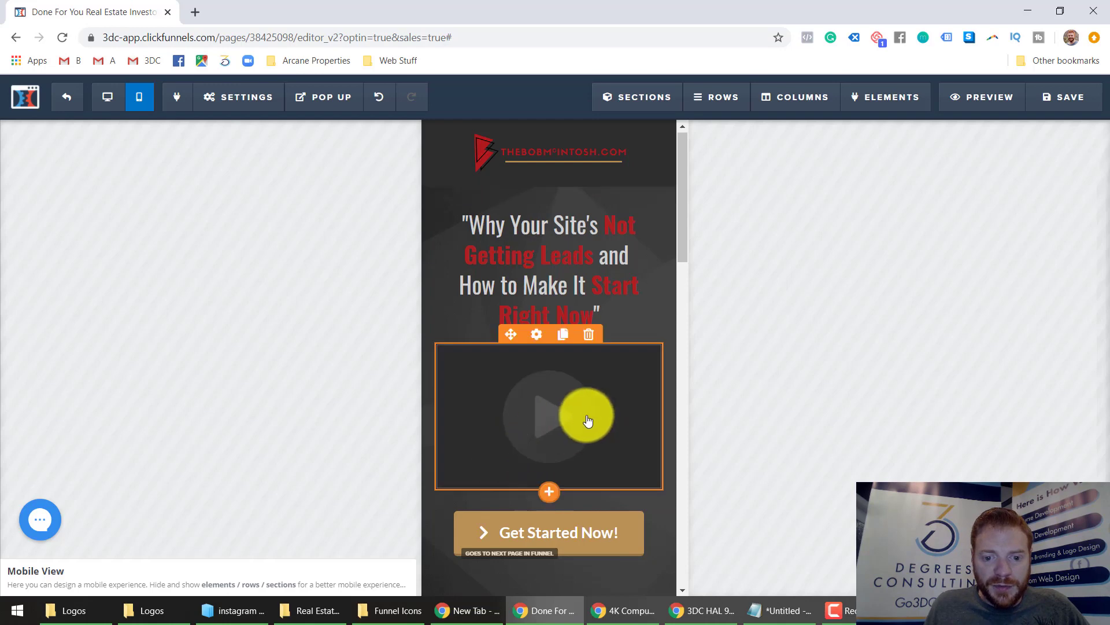
scroll(531, 397, "down", 6)
scroll(533, 405, "down", 12)
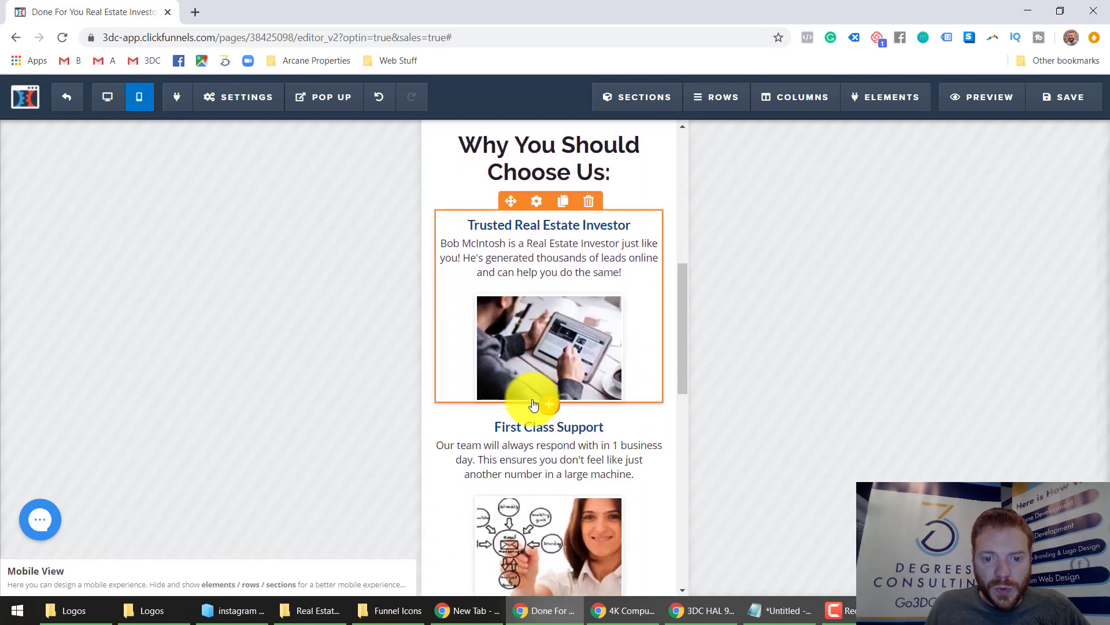
scroll(534, 405, "down", 1)
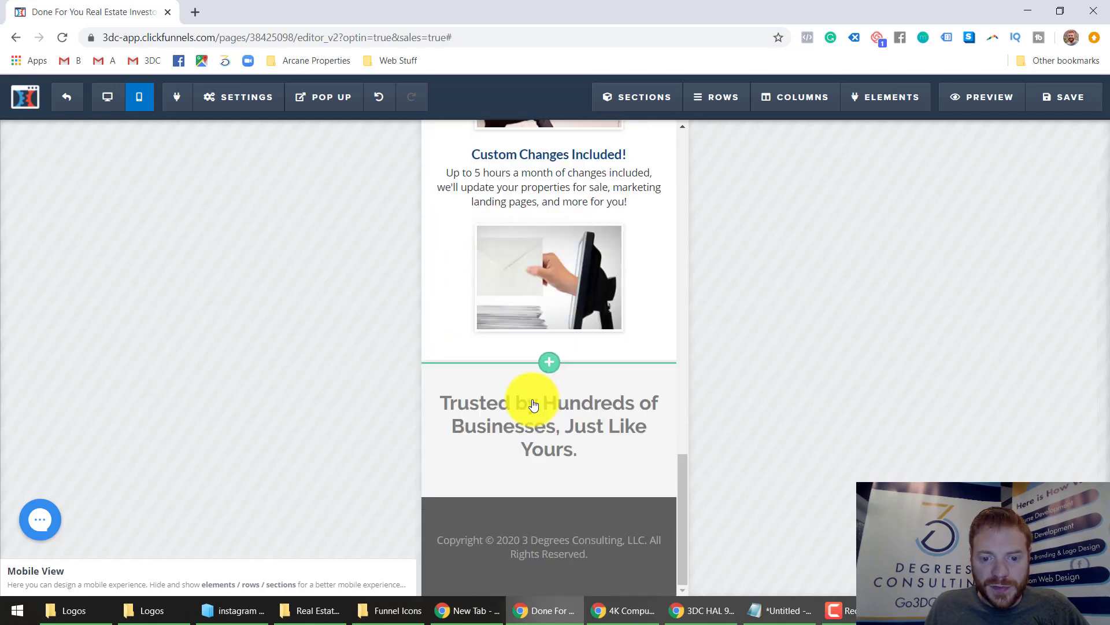
scroll(531, 402, "up", 20)
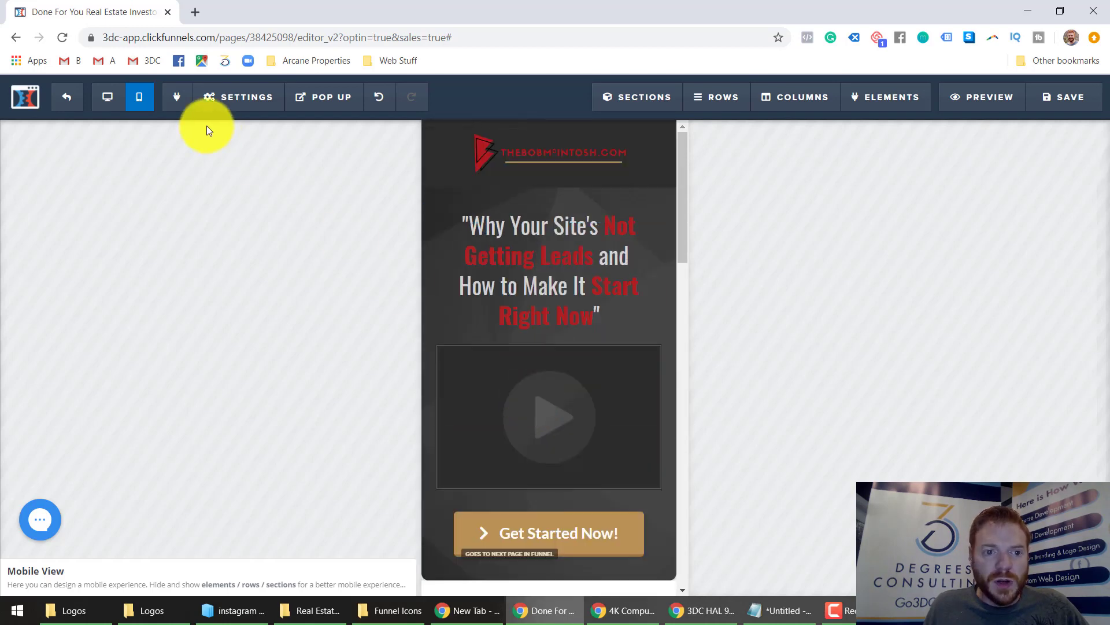
Switch back to the desktop view, save the landing page and exit the editor to the funnel steps.
left_click(113, 99)
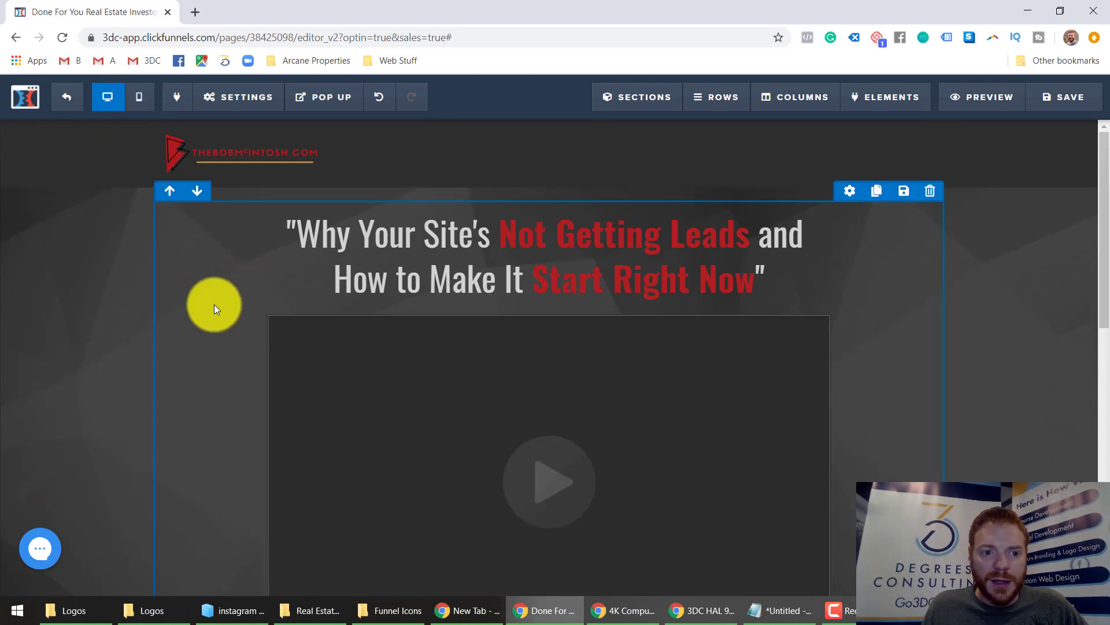
left_click(1054, 99)
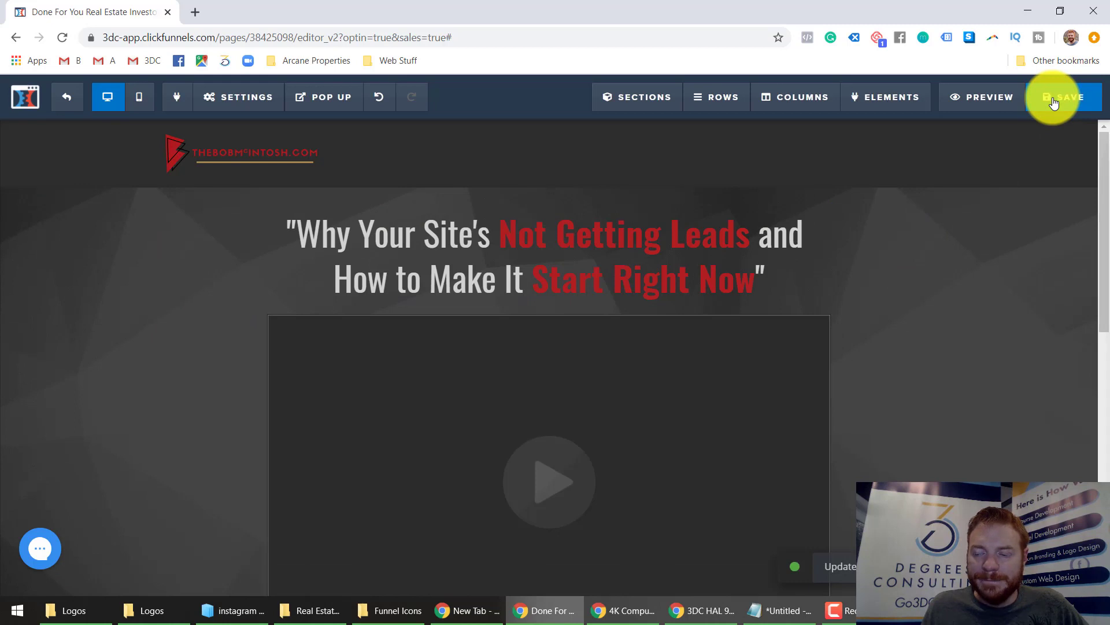
left_click(61, 108)
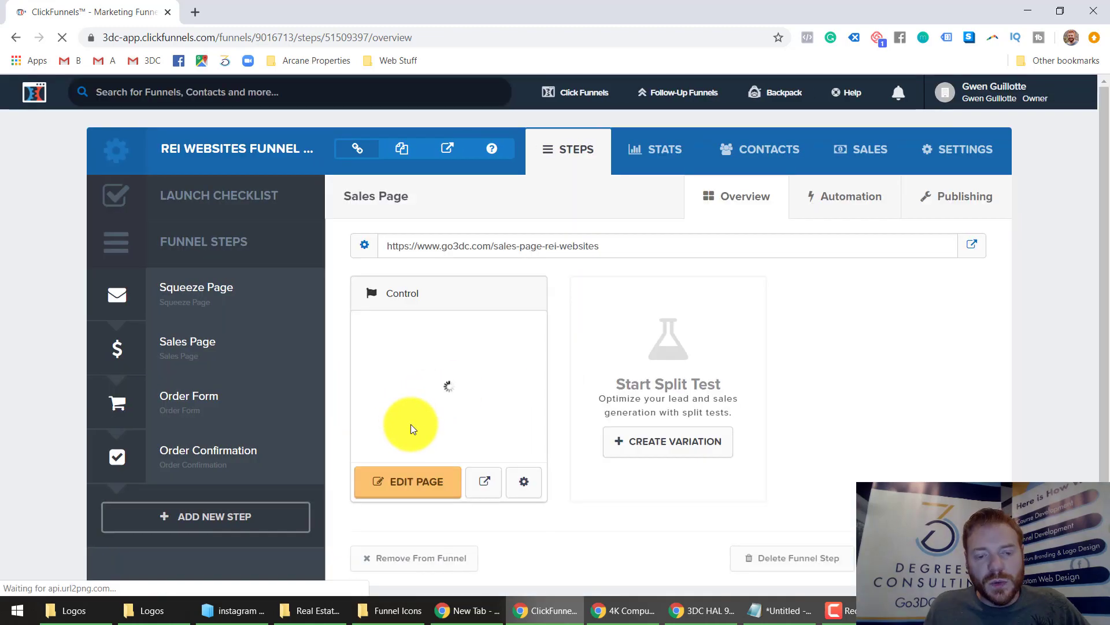
Set the Order Form funnel step's path to order-rei-site and update the step.
left_click(184, 409)
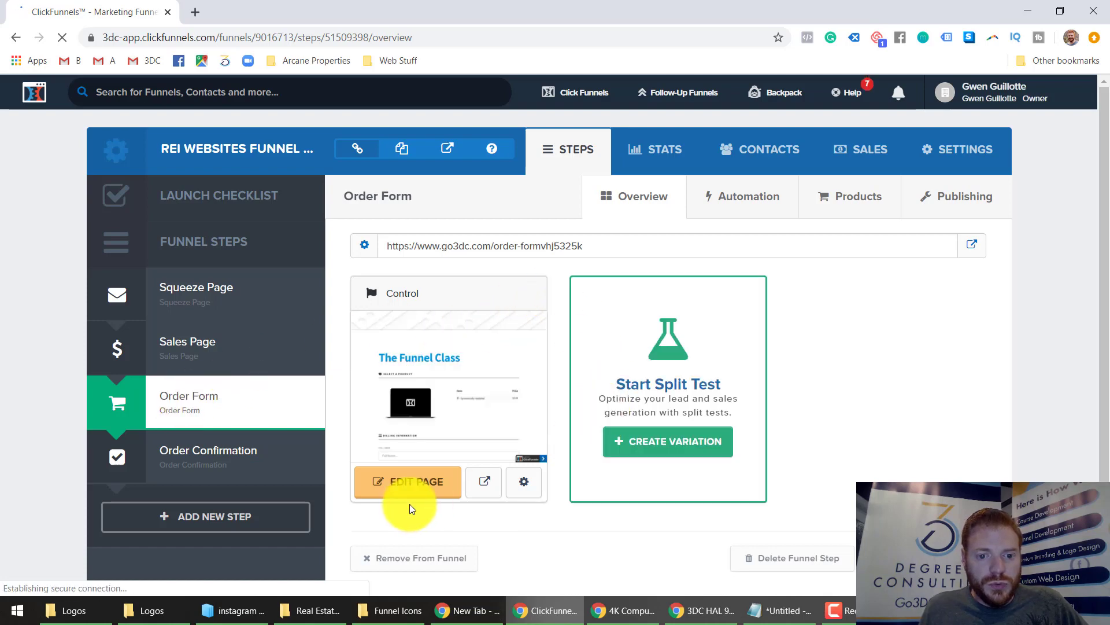
left_click(954, 196)
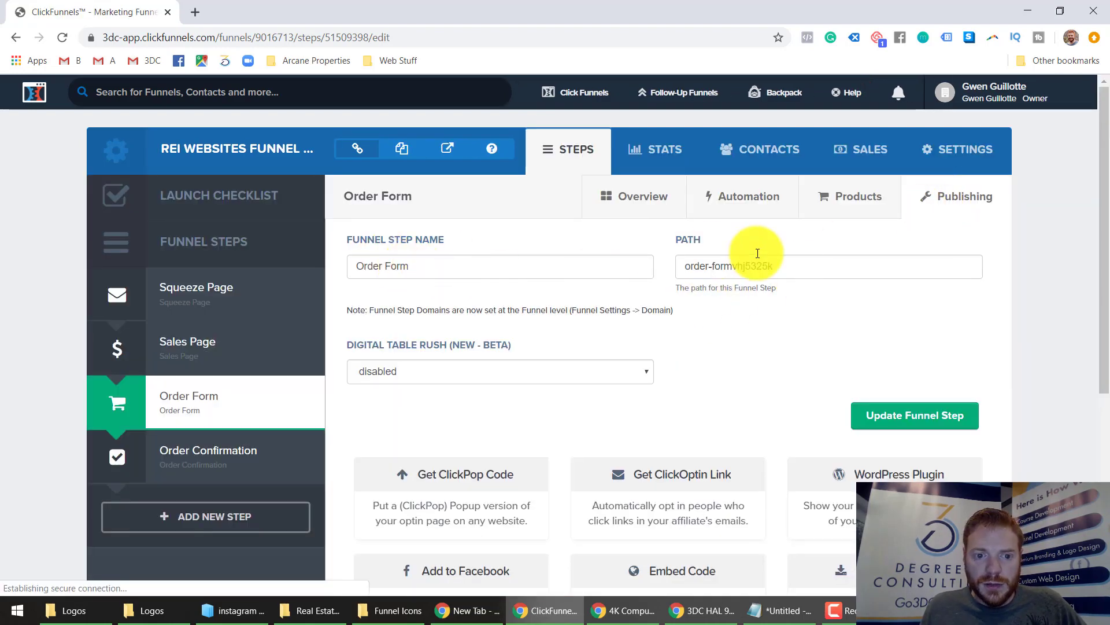
left_click(714, 266)
key("shift+End")
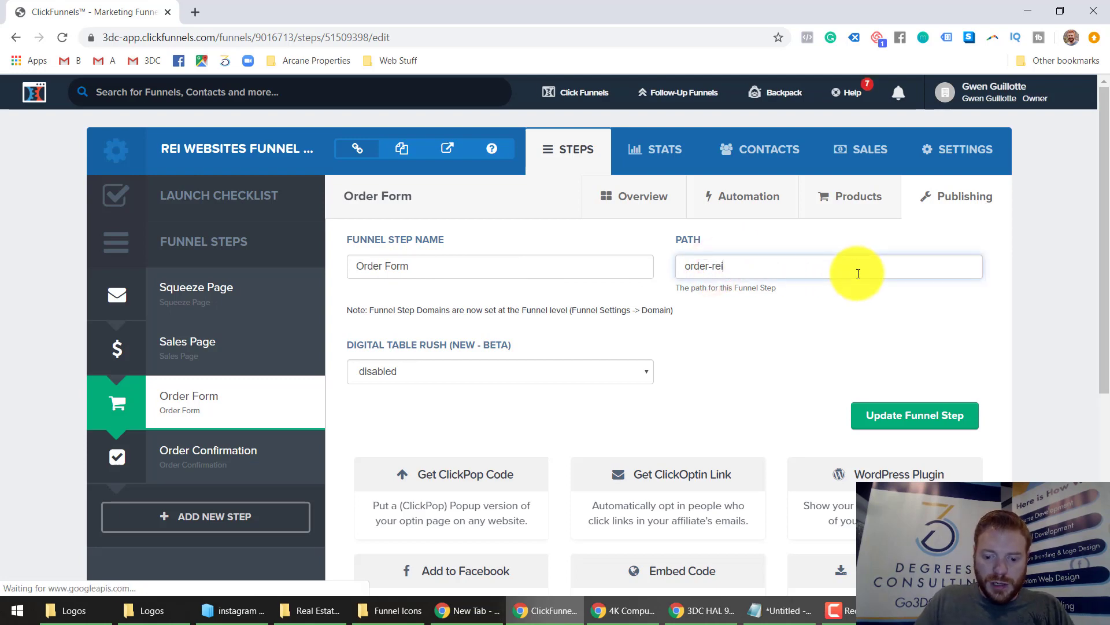
key("BackSpace")
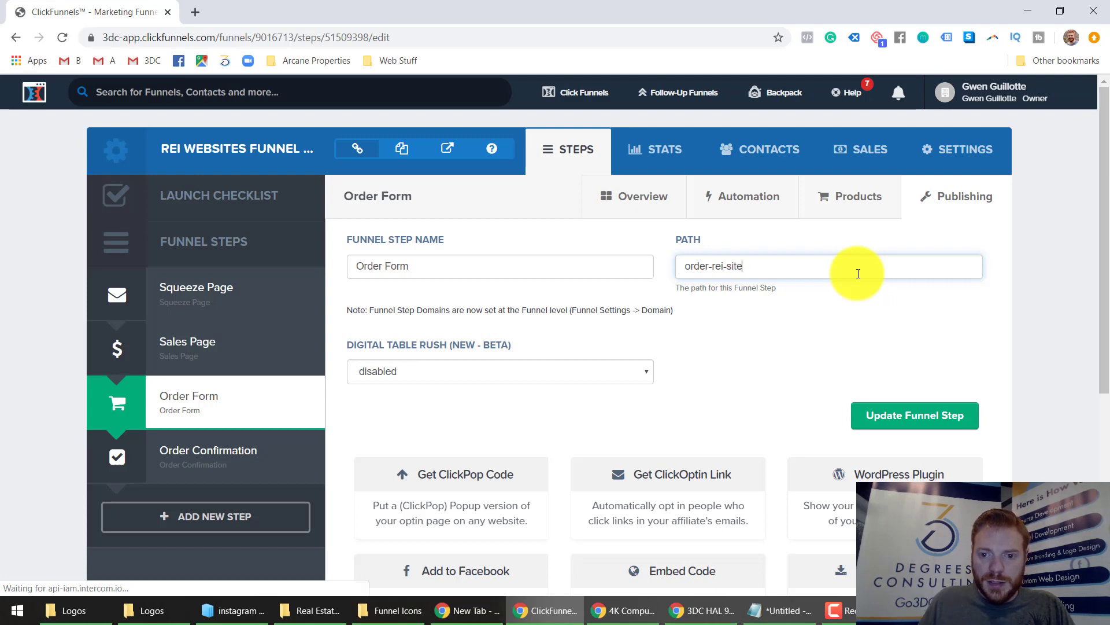
left_click(891, 415)
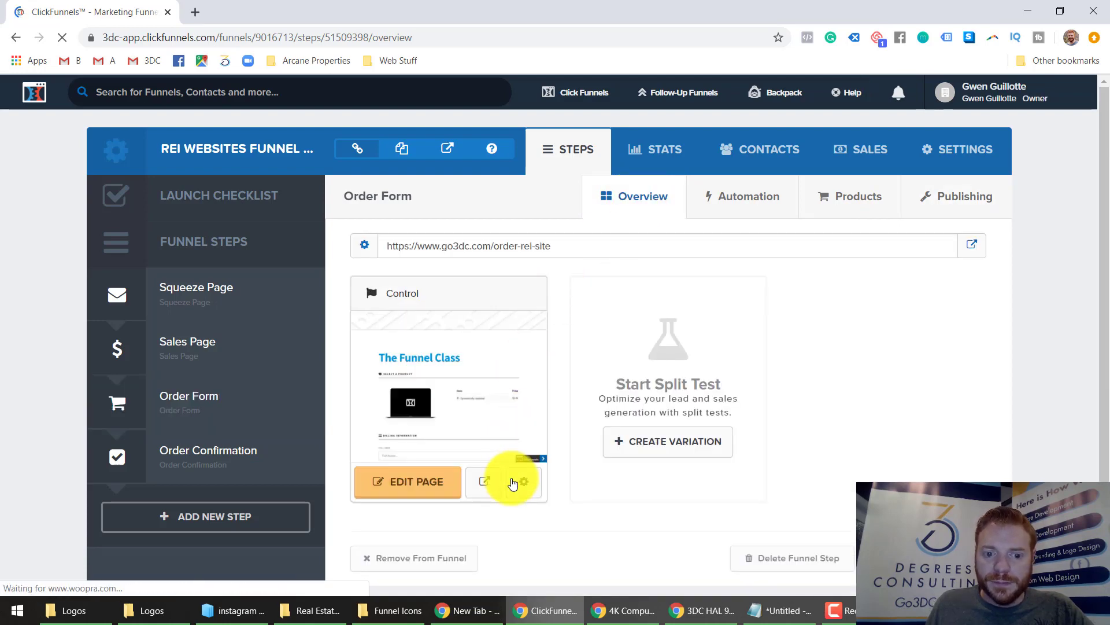
Change the Order Form control page's own path to order-your-rei-site-now and update the page.
left_click(519, 483)
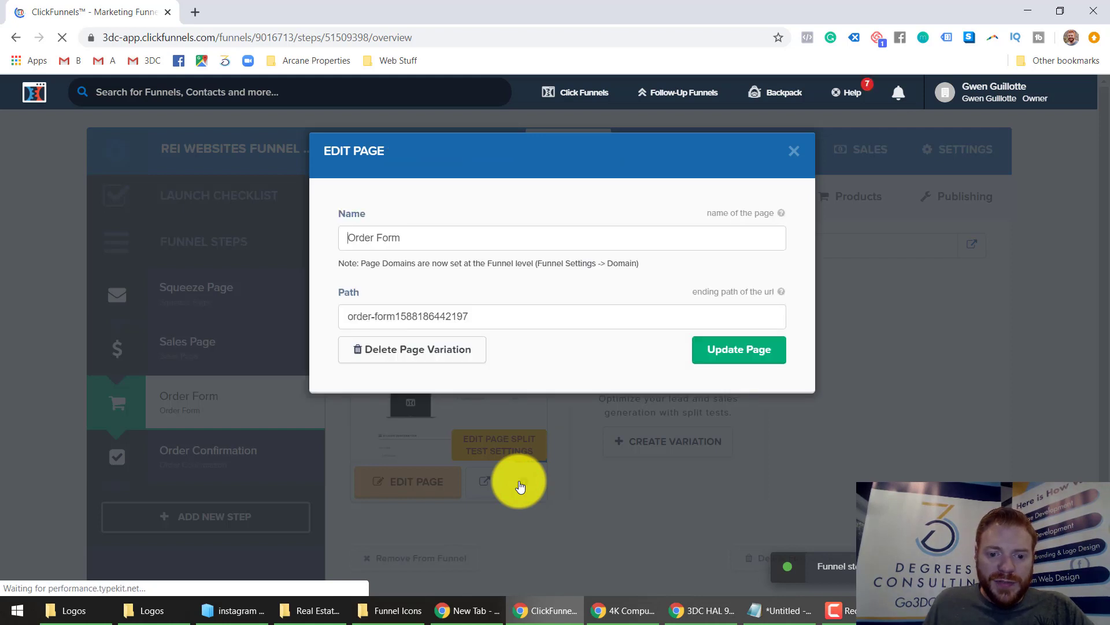
left_click(491, 312)
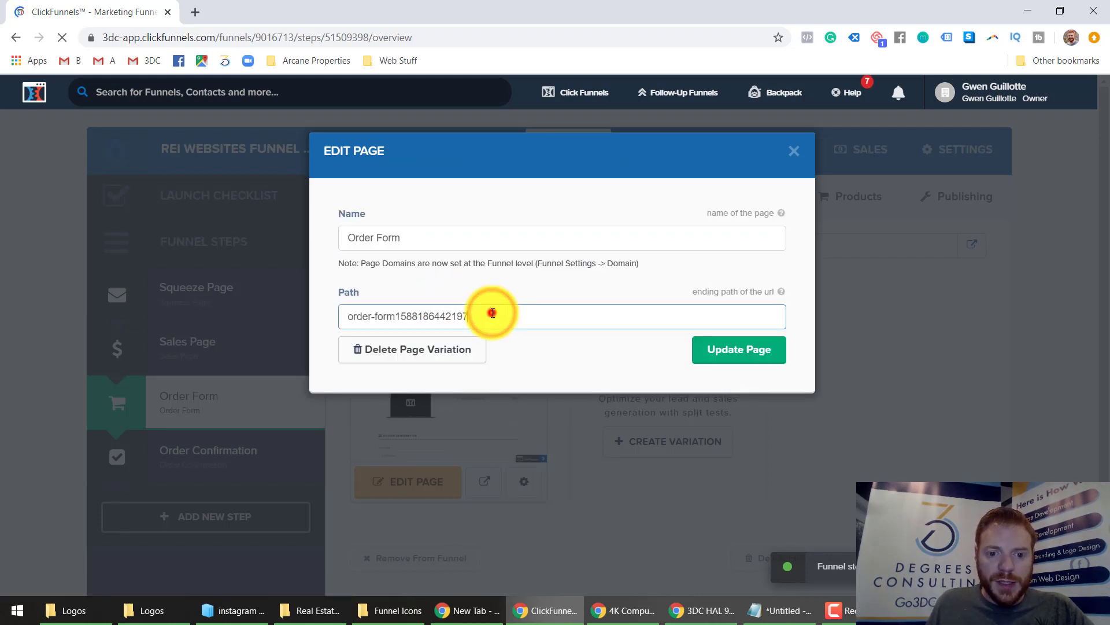
left_click_drag(491, 313, 292, 325)
type("o")
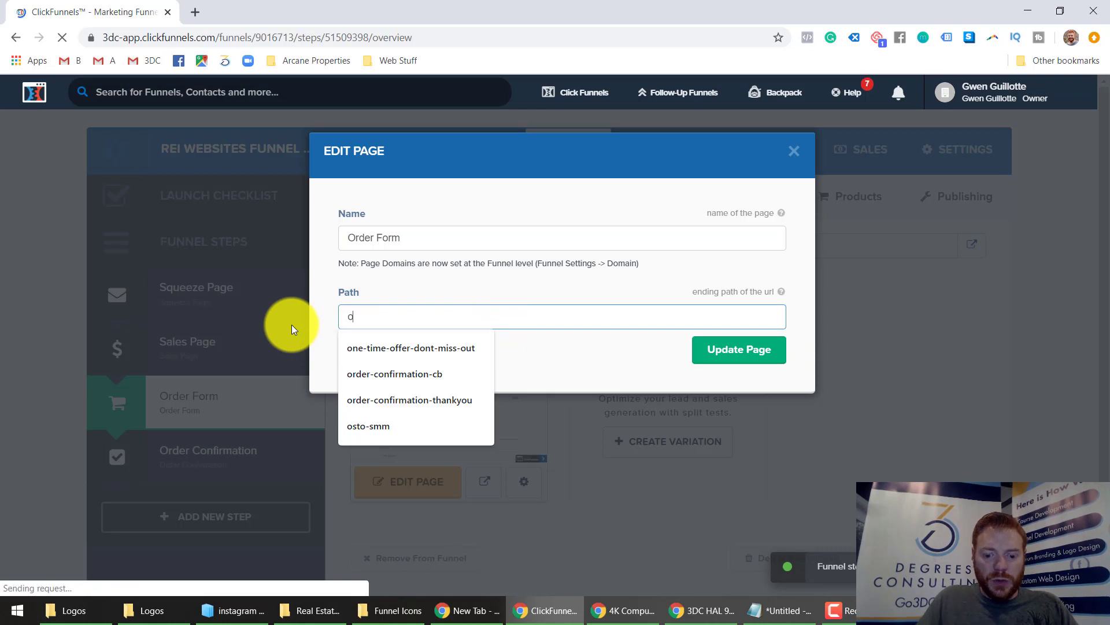
type("rder-you")
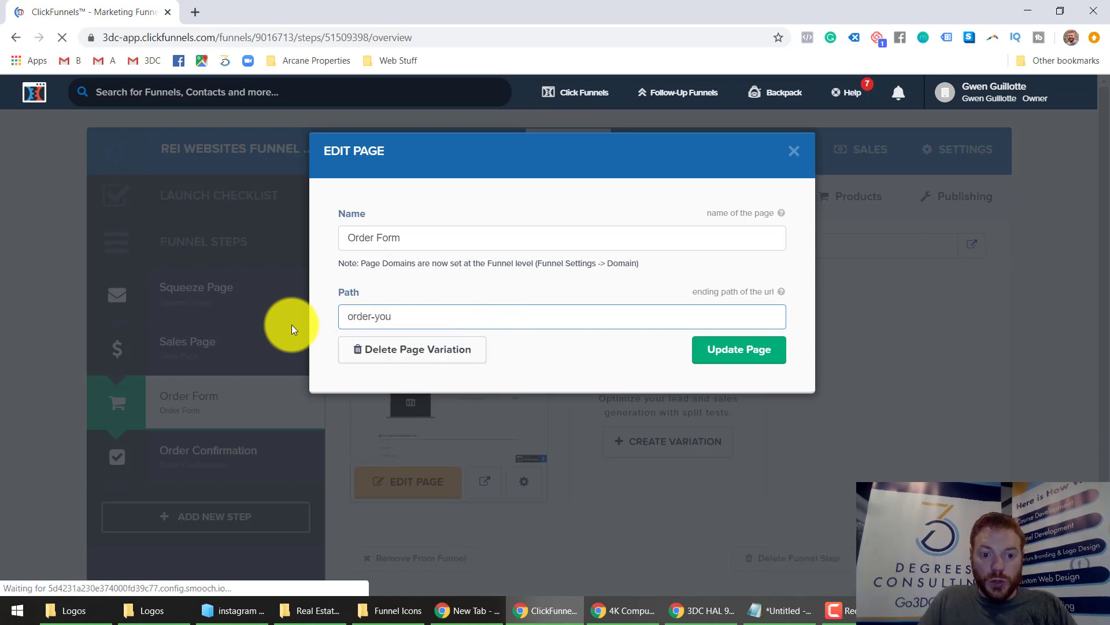
type("r-")
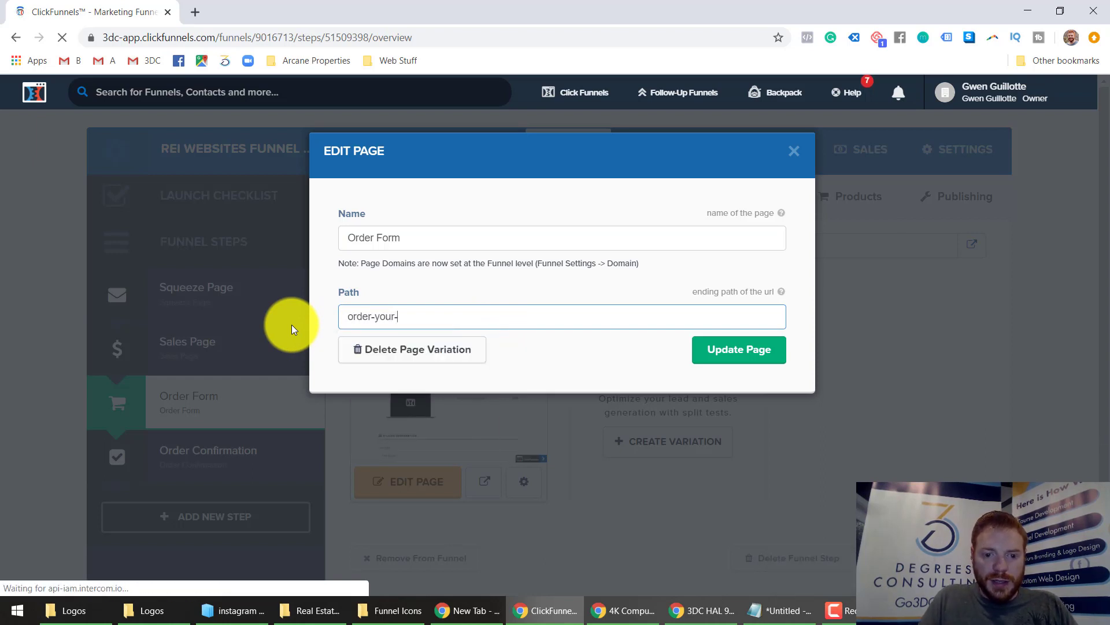
type("rei-site-now")
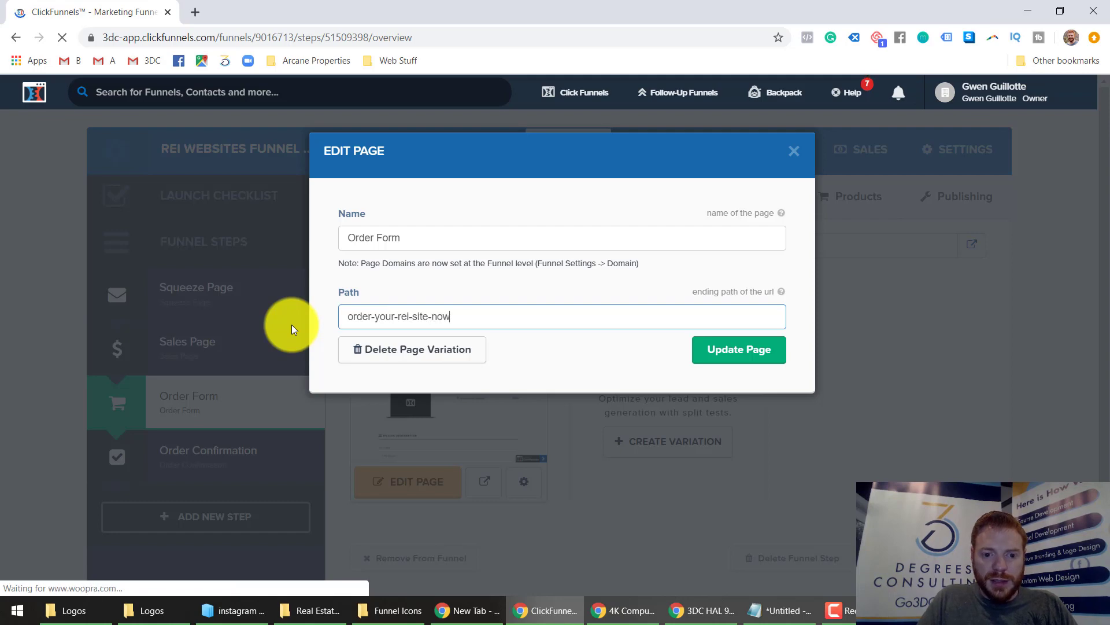
left_click(744, 360)
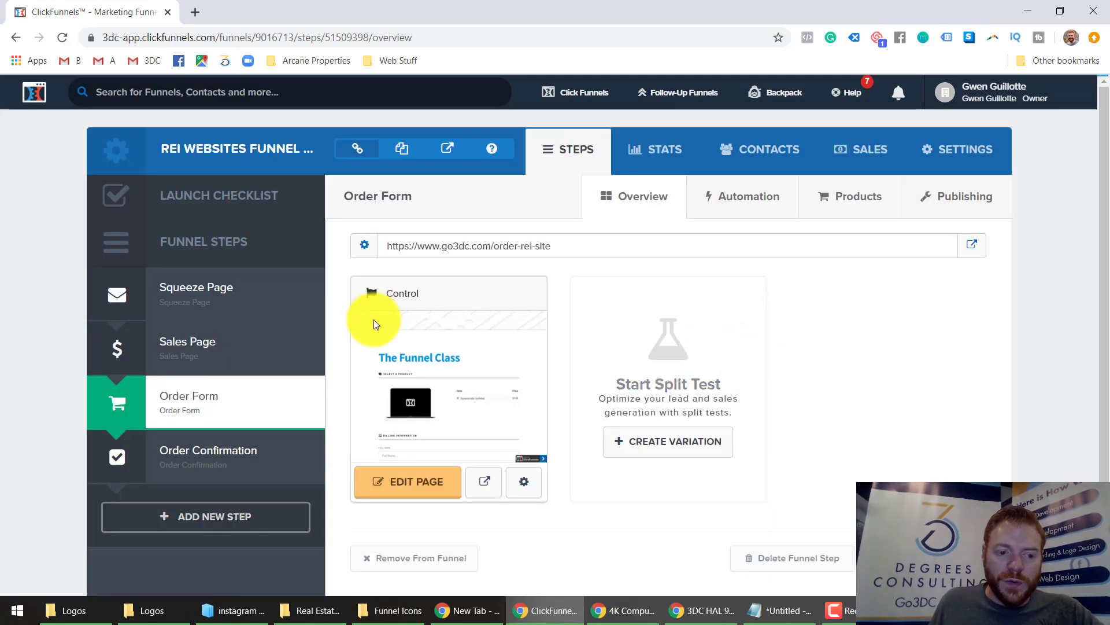
Open the Order Form page in the editor and set its background image to the dark geometric background from the Gradient / Simple Color collection.
left_click(419, 483)
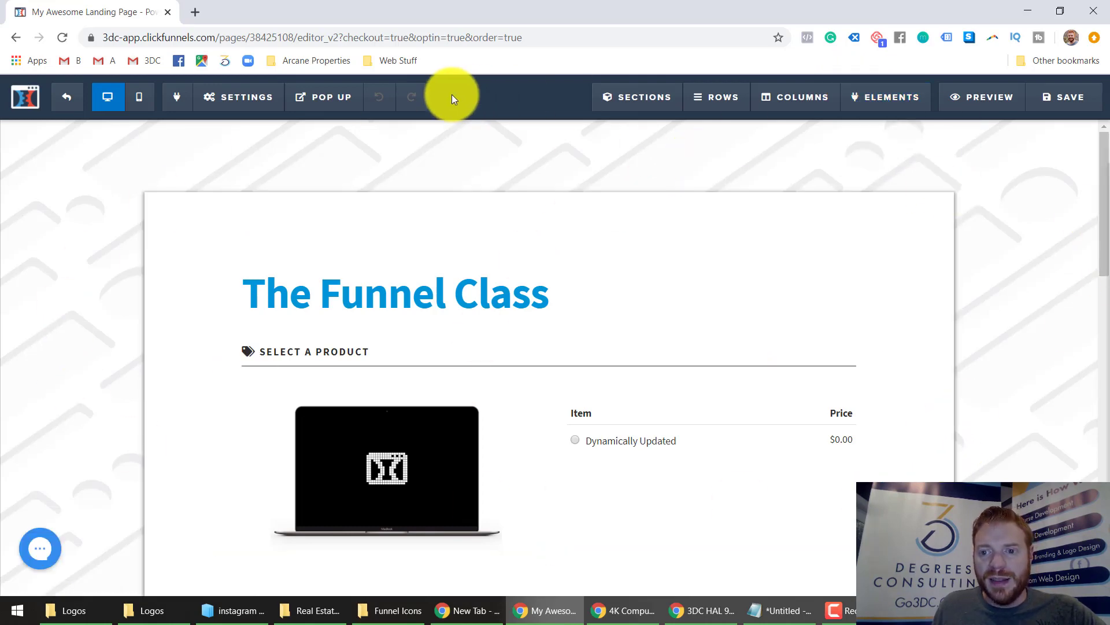
left_click(226, 105)
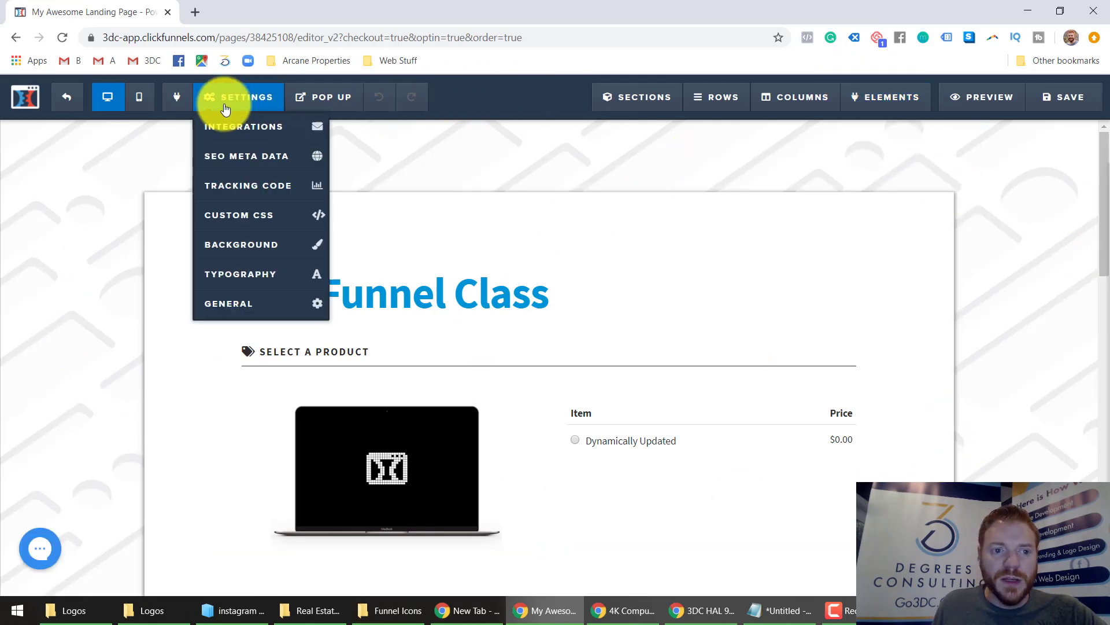
left_click(258, 250)
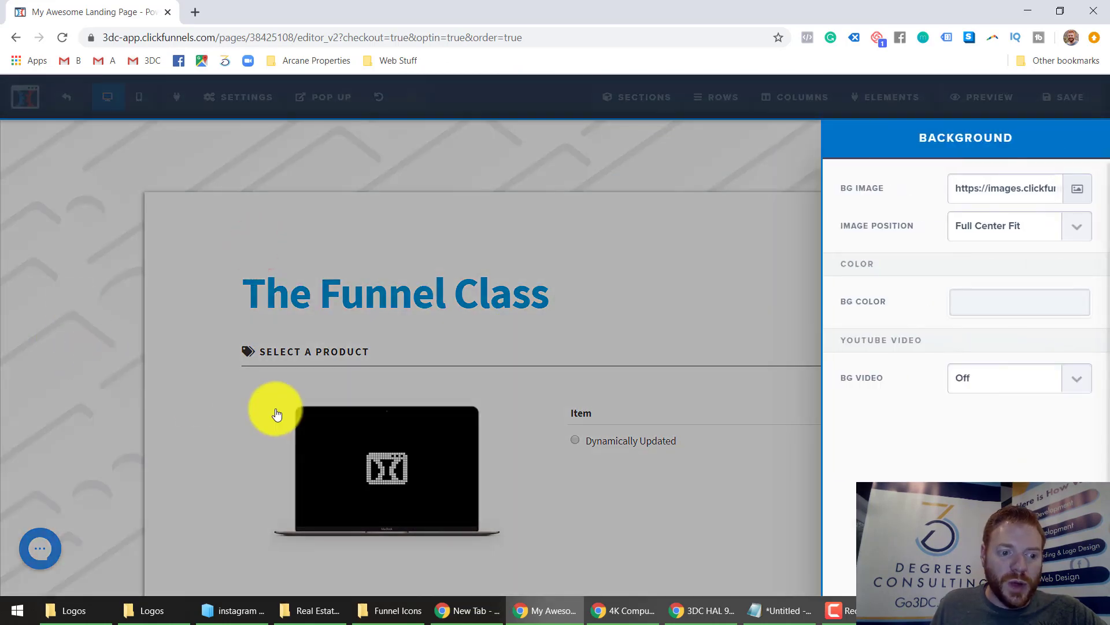
left_click(1086, 199)
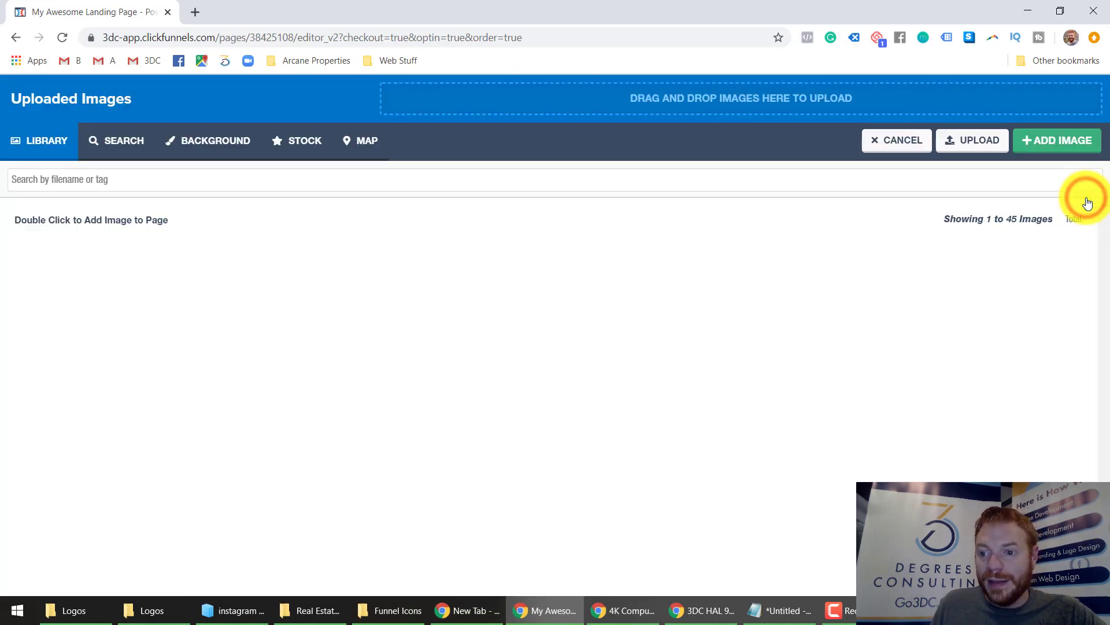
left_click(211, 147)
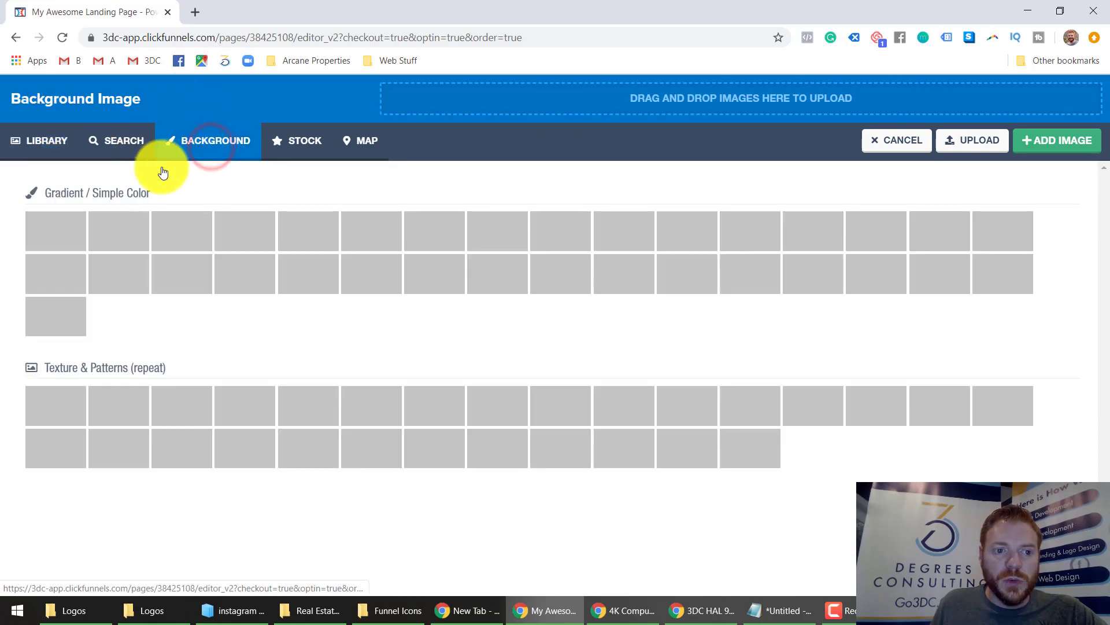
left_click(687, 280)
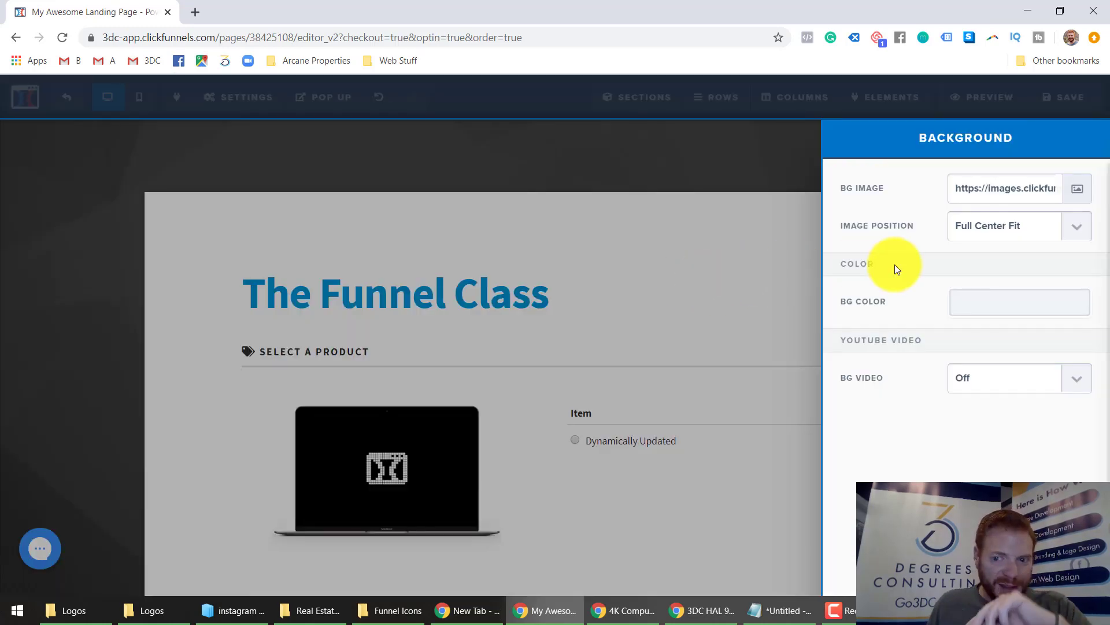
Set the page background's image position to Repeat and close the background settings.
left_click(1064, 239)
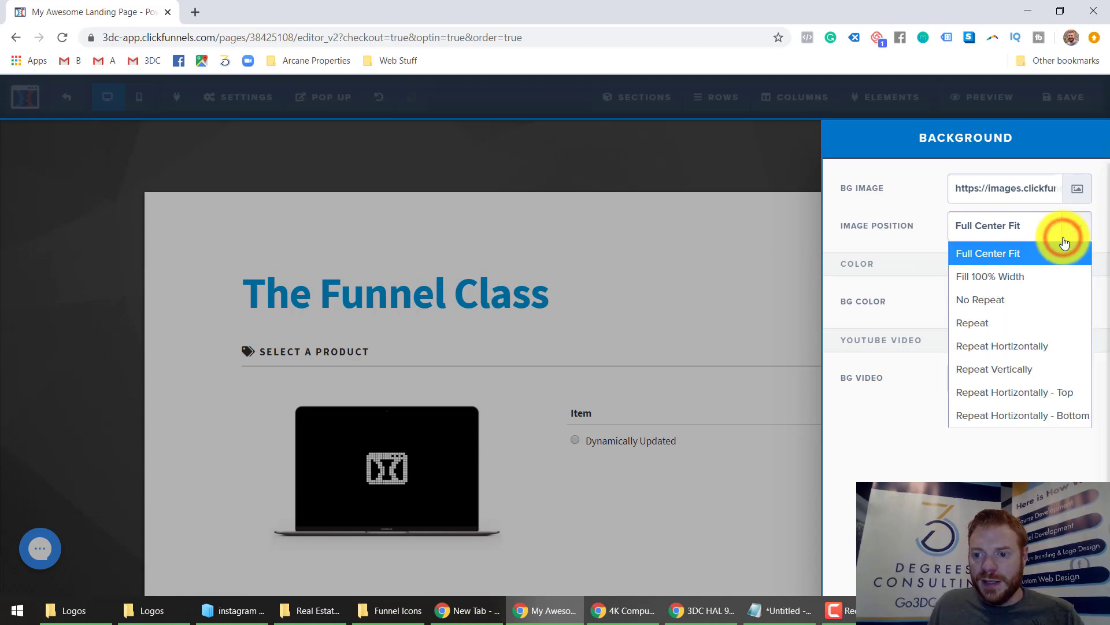
left_click(977, 322)
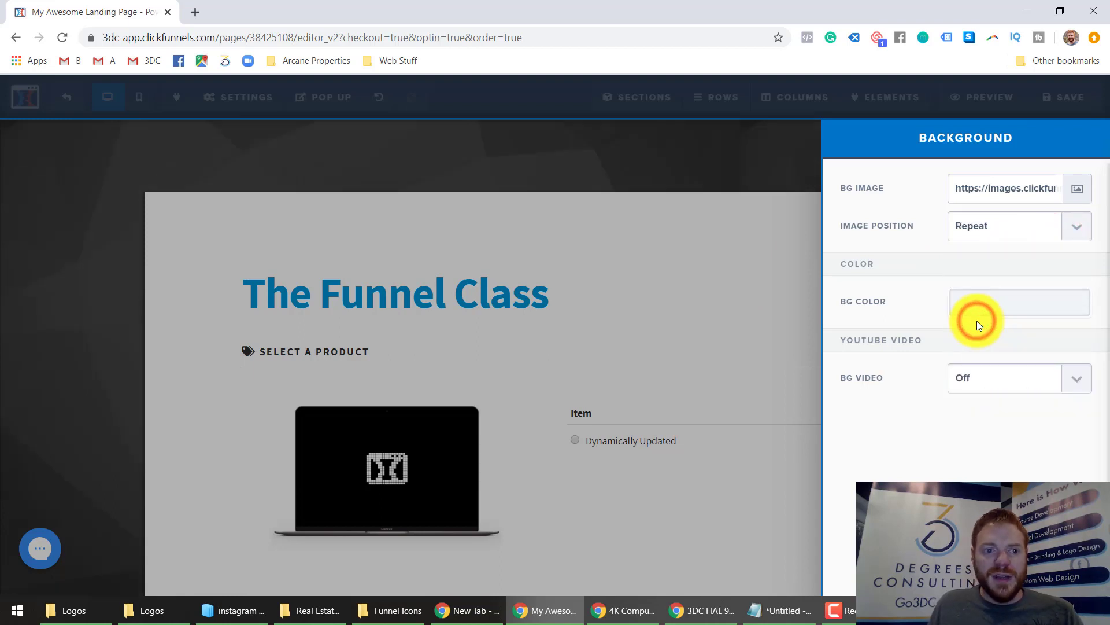
left_click(657, 155)
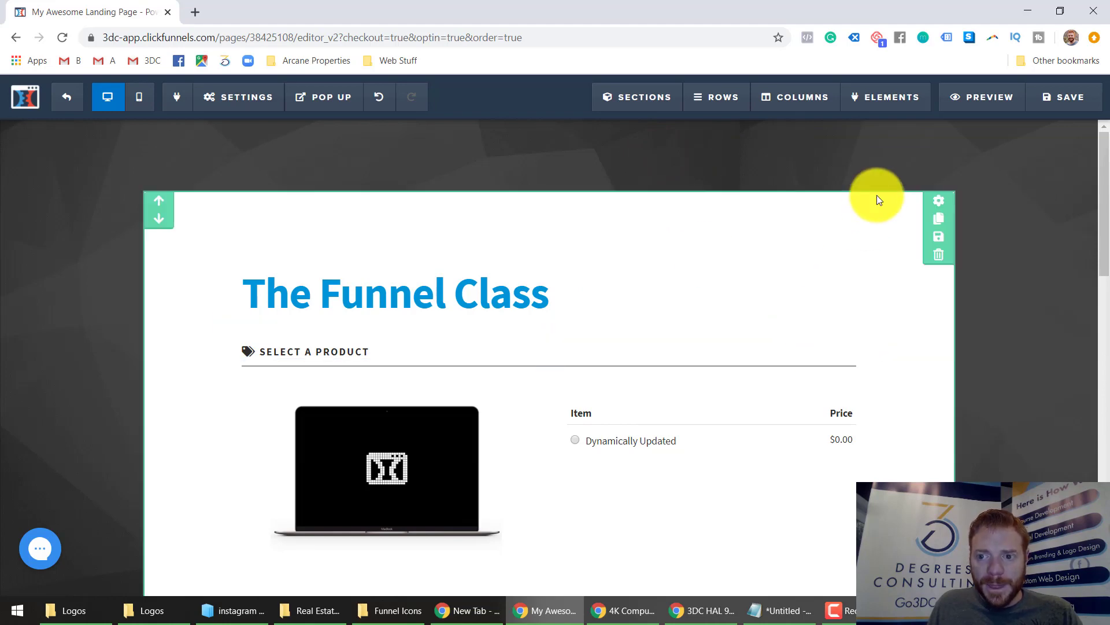
Set the white order form section's width to Medium, keeping its #ffffff background color.
left_click(938, 200)
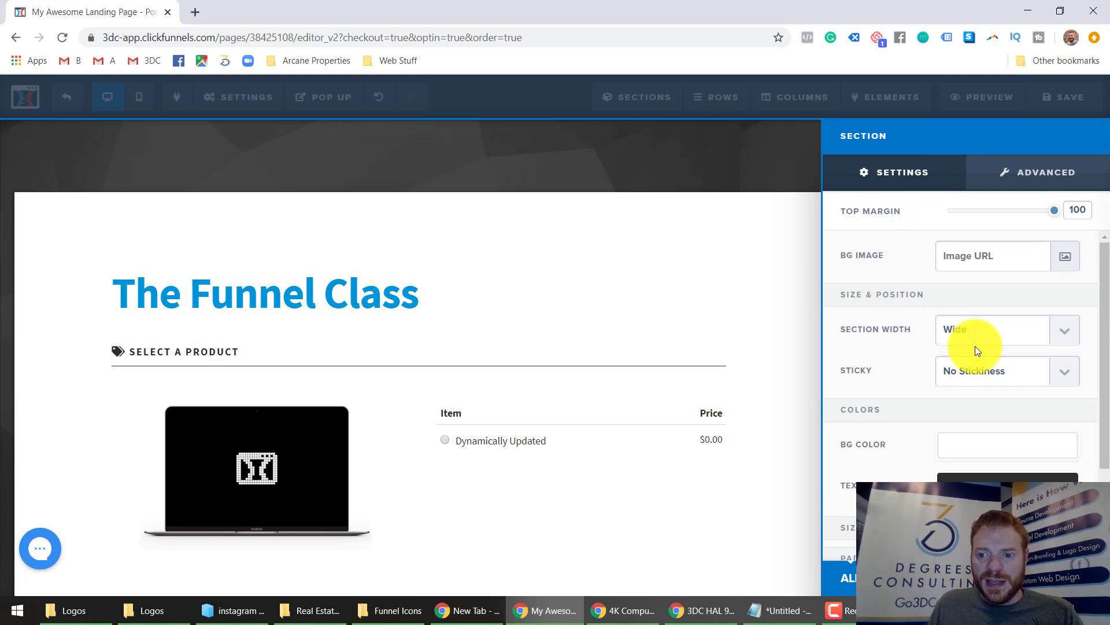
left_click(989, 329)
left_click(976, 402)
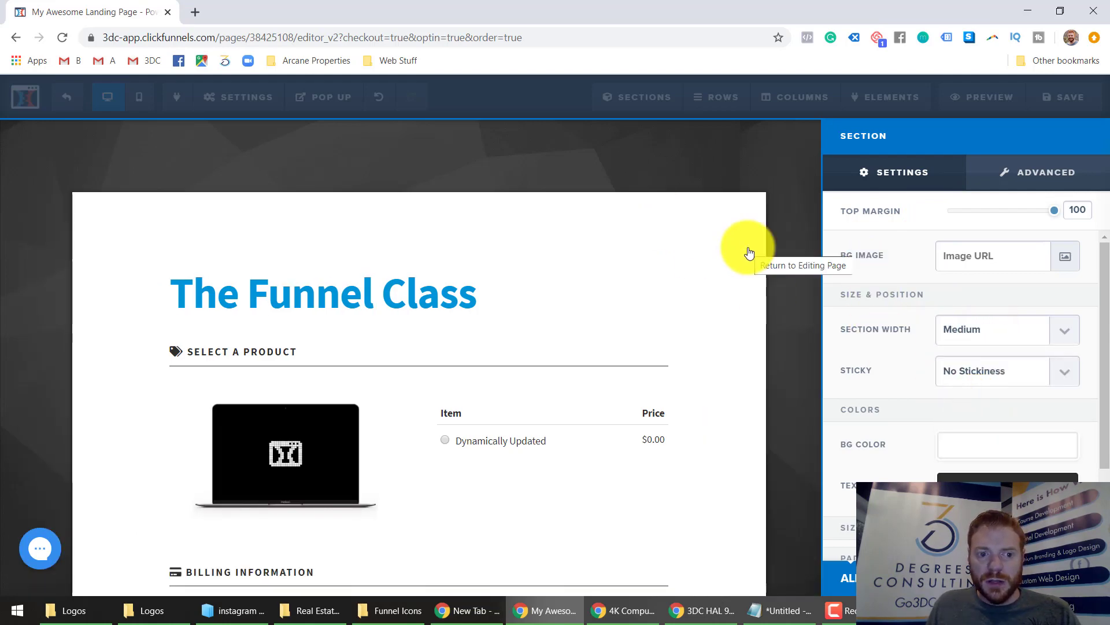
left_click(967, 445)
mouse_move(1077, 386)
left_mouse_down()
mouse_move(1071, 395)
mouse_move(1096, 382)
left_mouse_up()
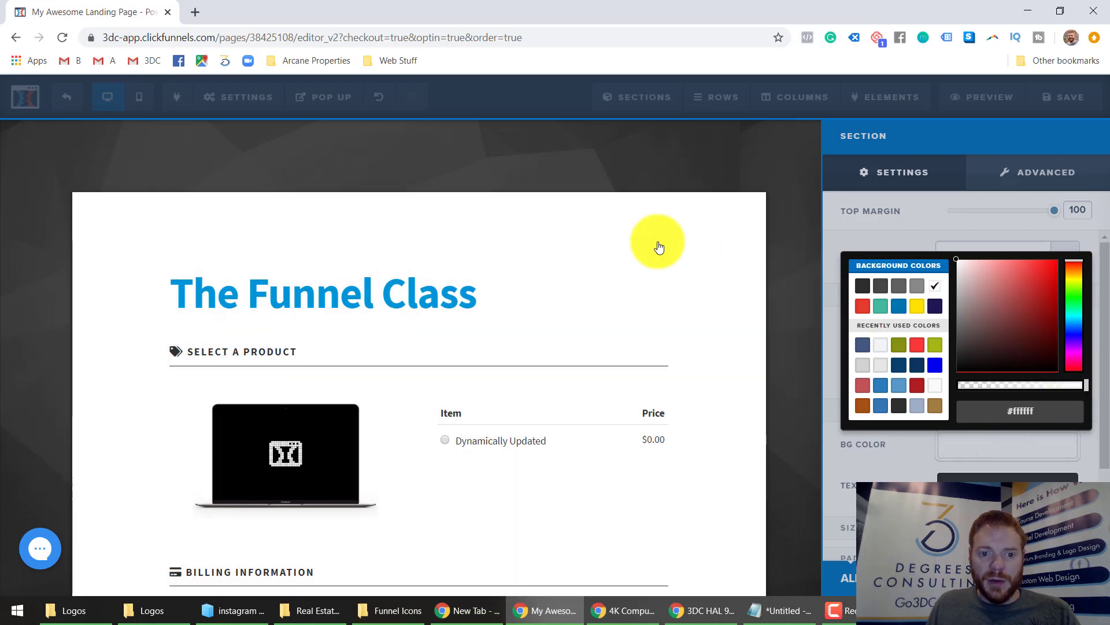
left_click(657, 246)
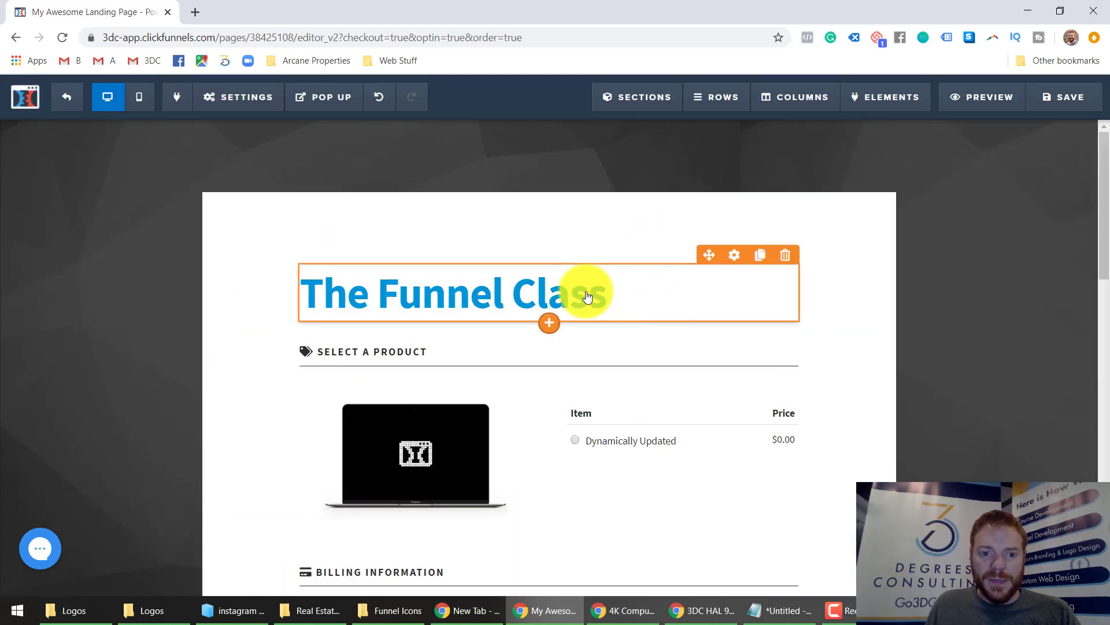
Replace the headline text with "Real Estate Investor Website" and reduce its font size to 54.
left_click(436, 299)
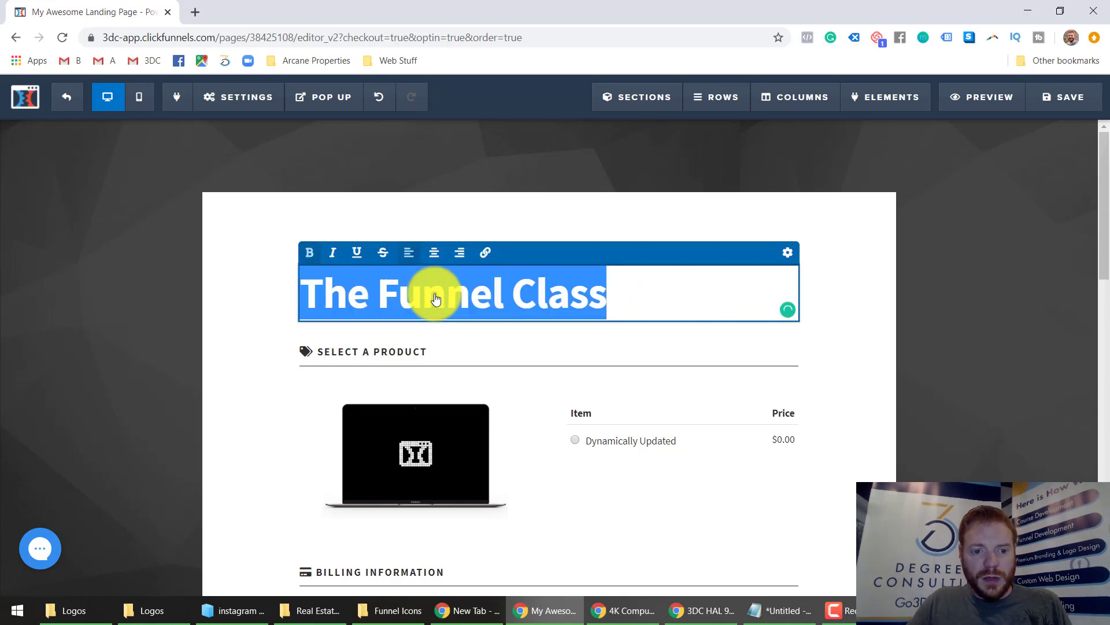
type("Real Estate Investor We")
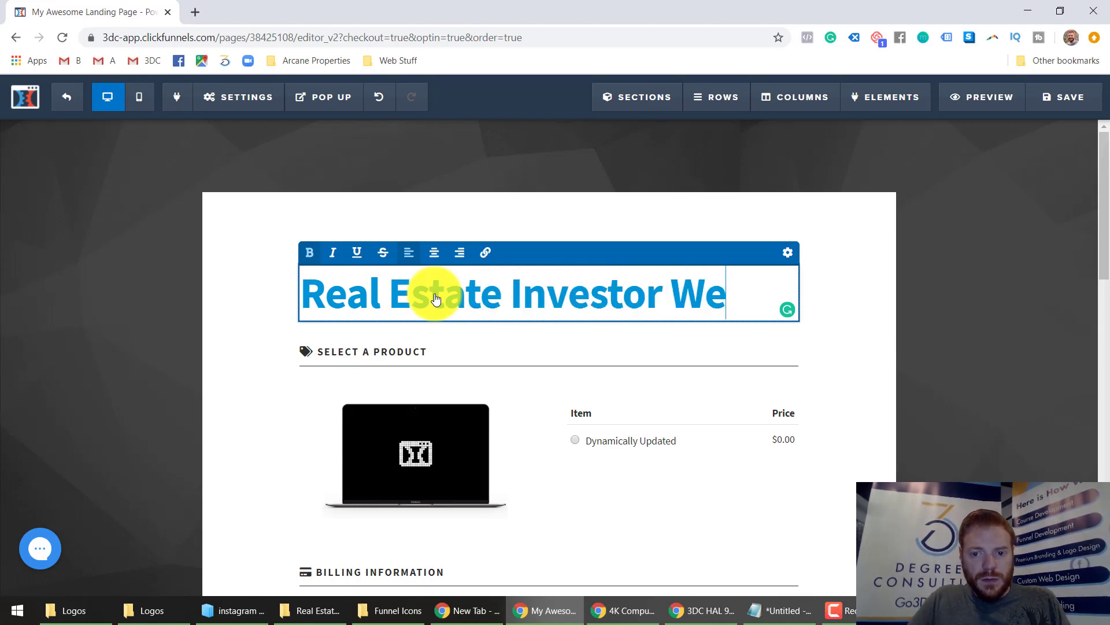
type("bsite")
key("ctrl+a")
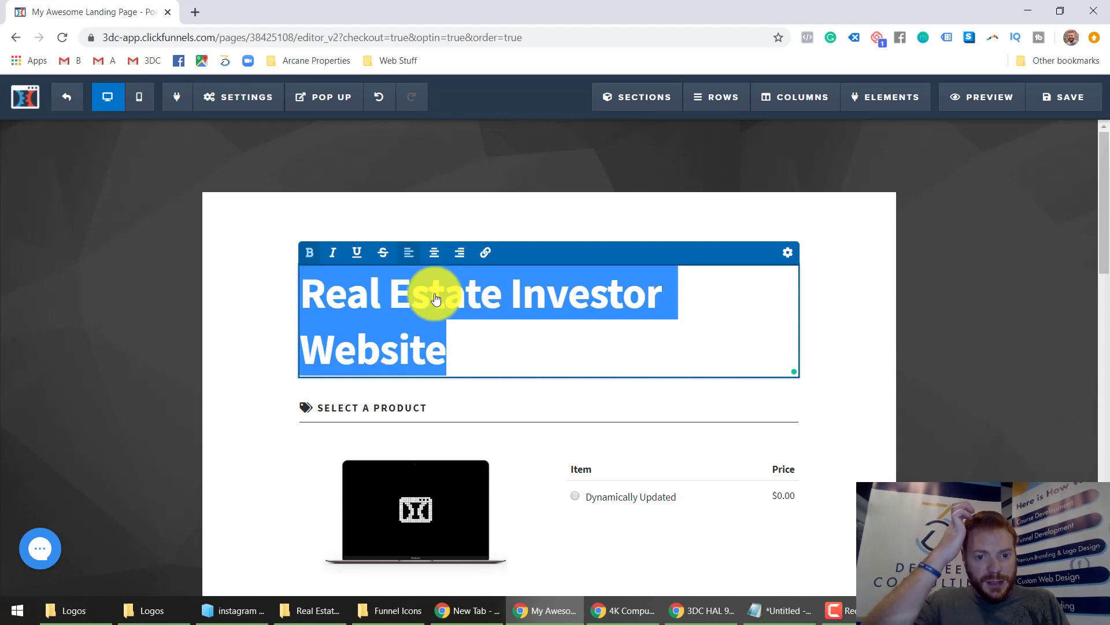
left_click(790, 253)
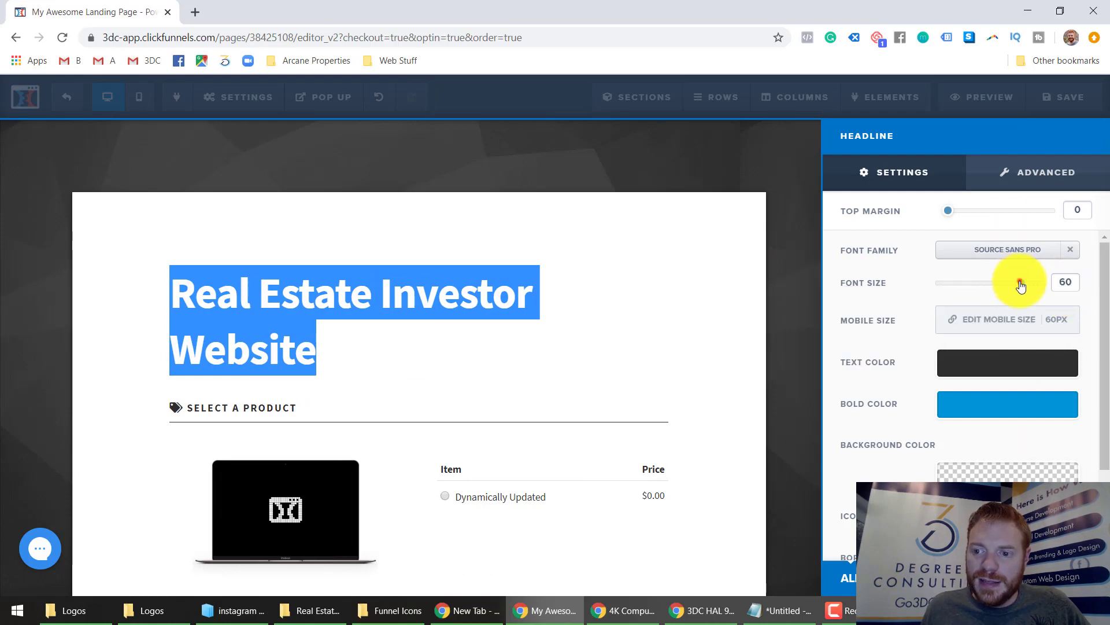
left_click_drag(1021, 285, 1012, 286)
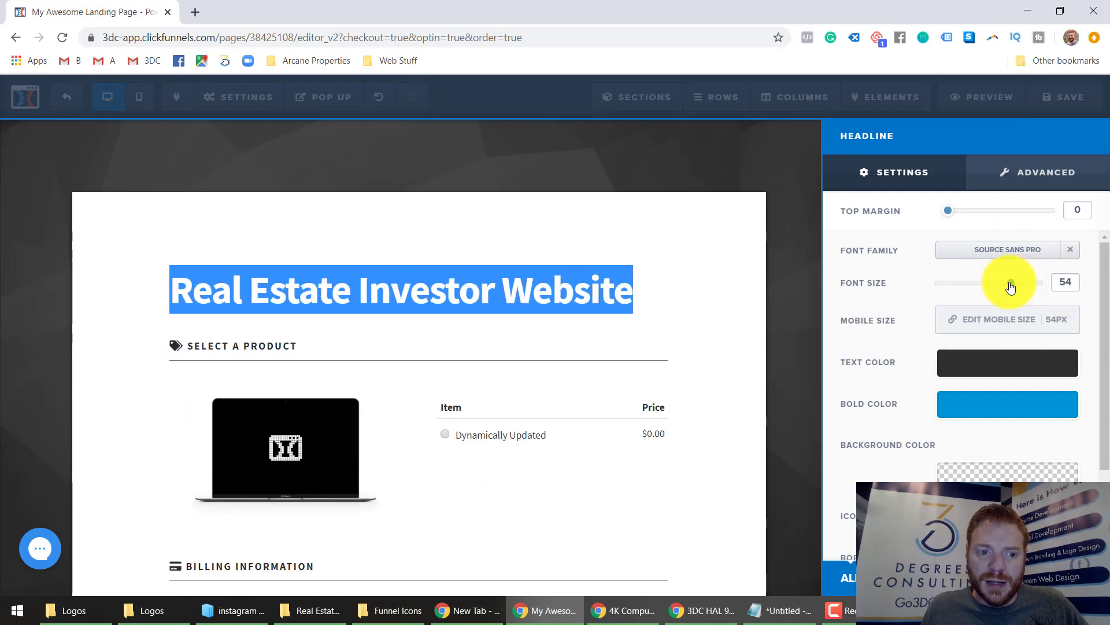
left_click(637, 342)
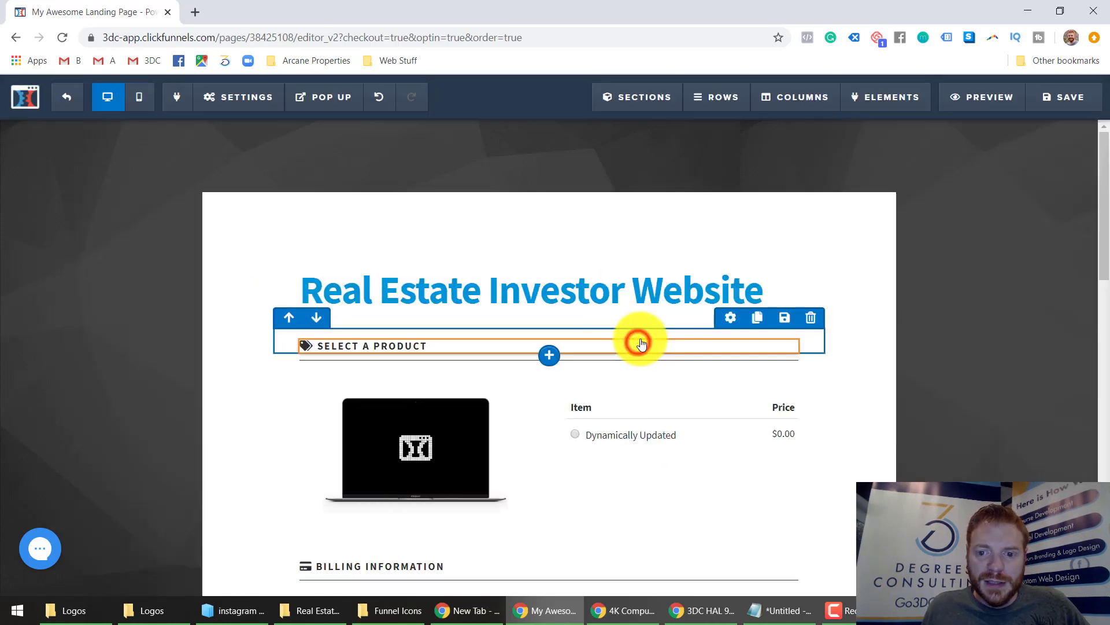
Change the headline's bold color to the dark red from the recently used colors.
left_click(734, 257)
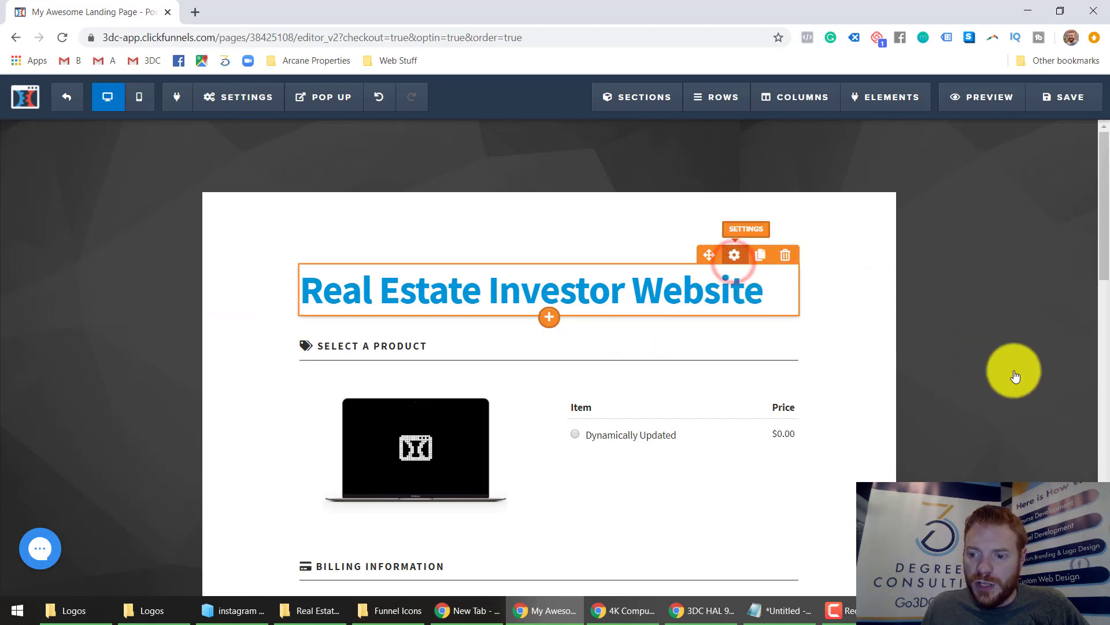
left_click(1033, 396)
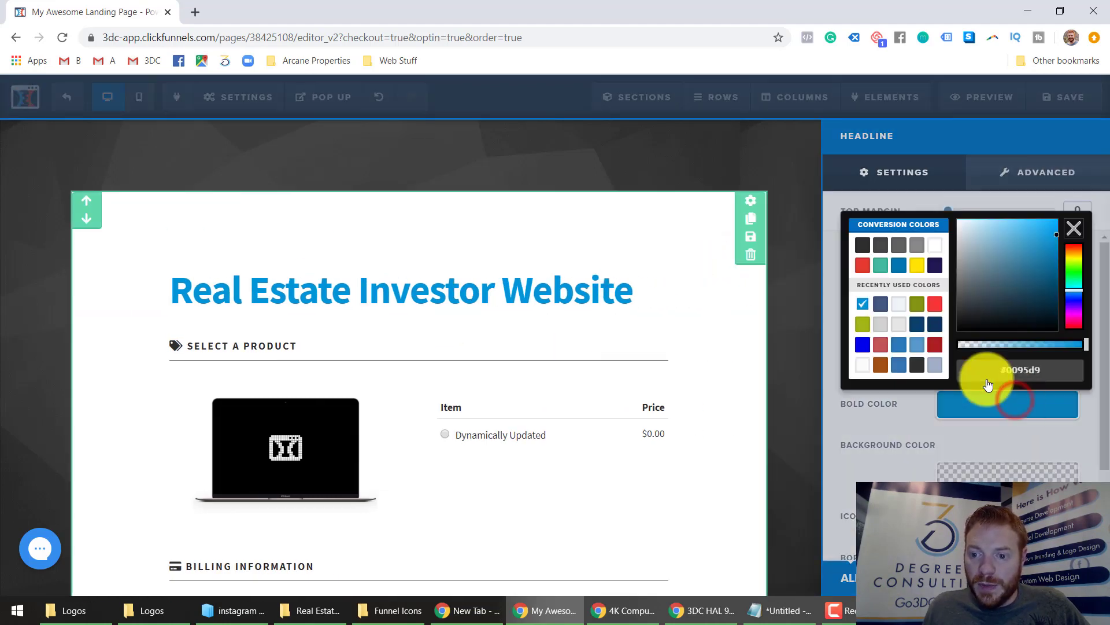
left_click(937, 347)
left_click(648, 350)
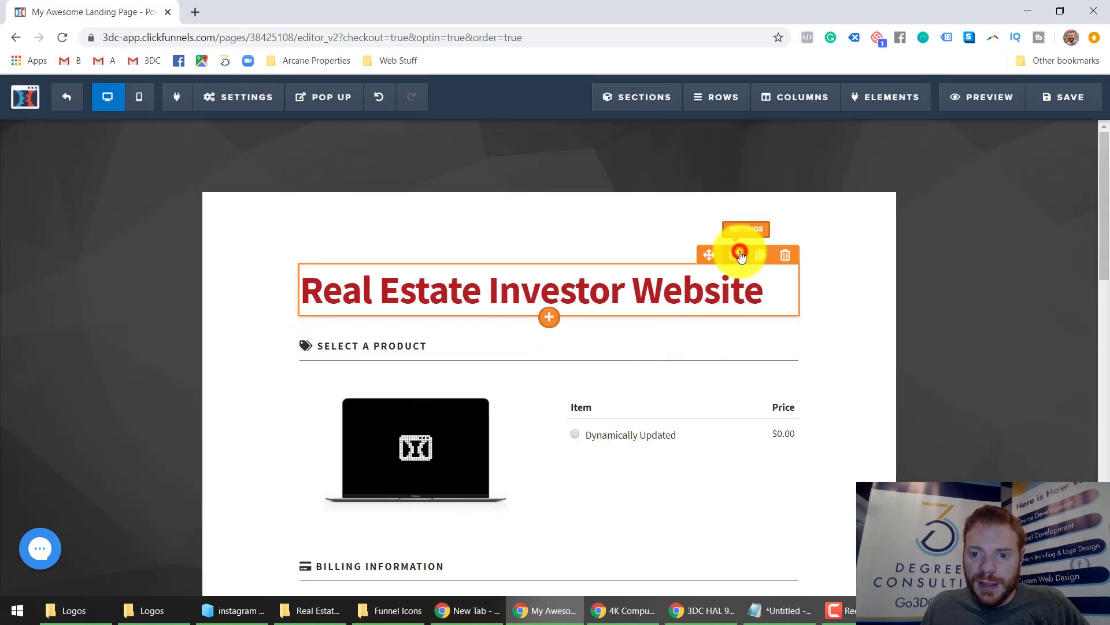
Center the "Real Estate Investor Website" headline text.
left_click(739, 255)
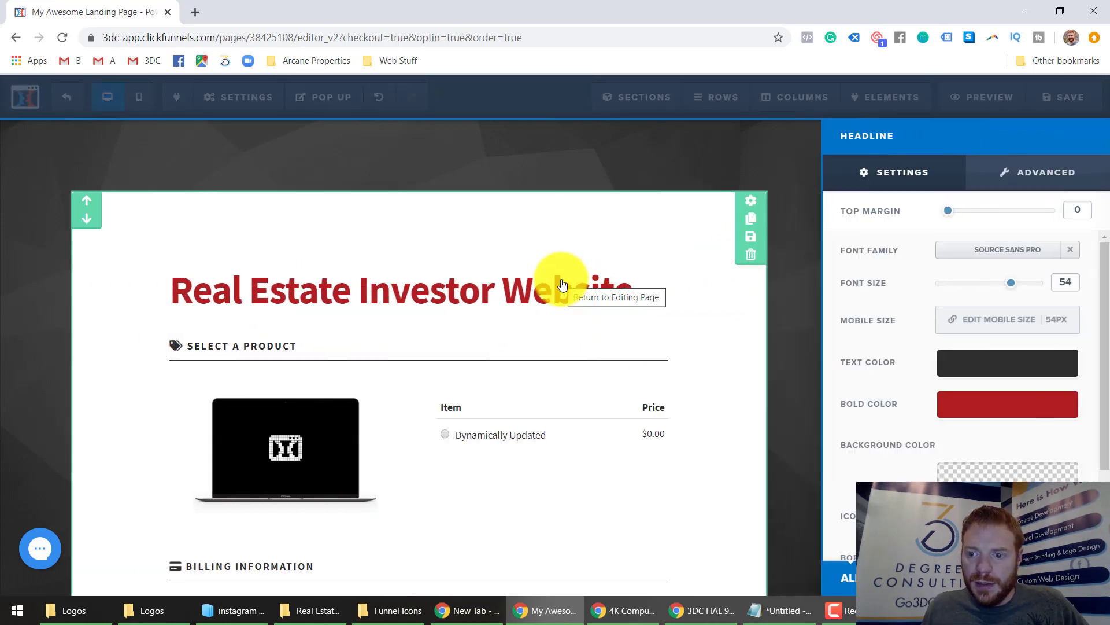
left_click(559, 277)
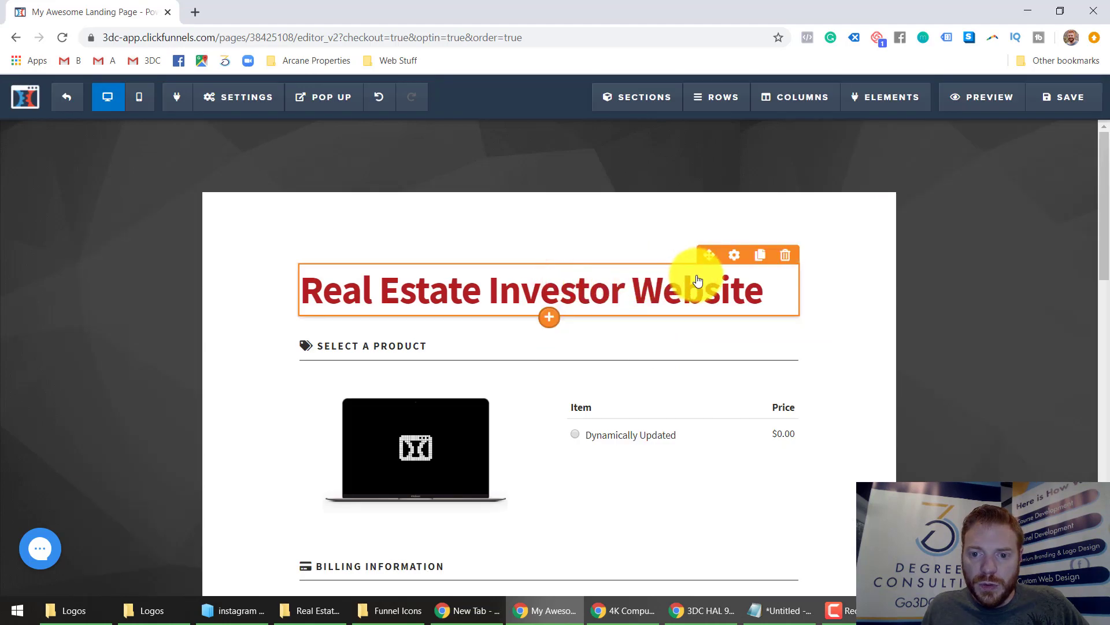
left_click(697, 279)
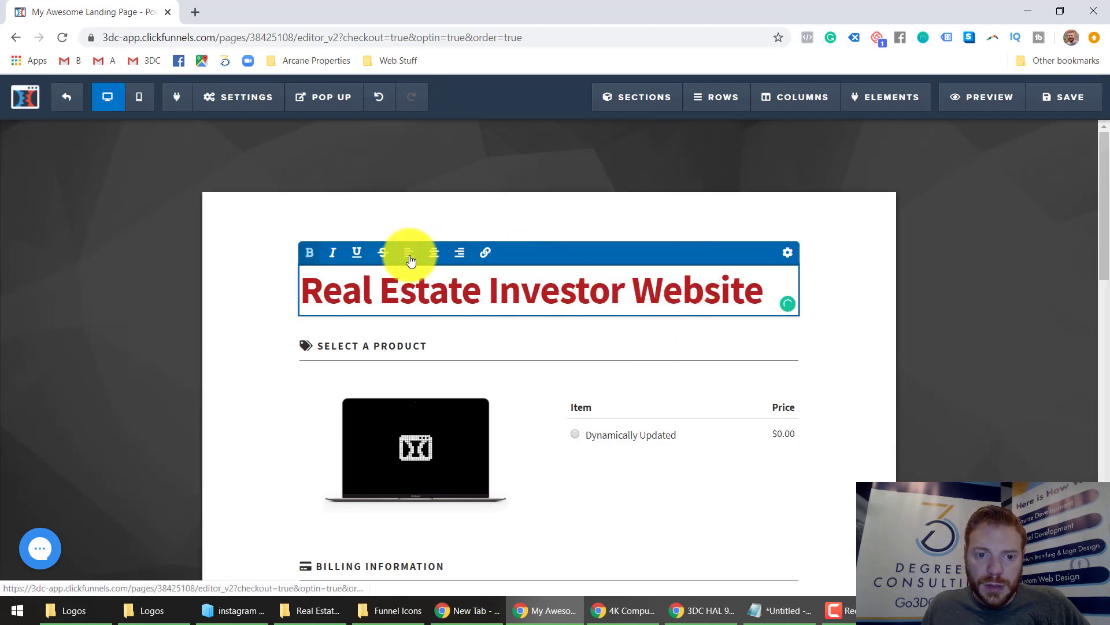
left_click(435, 253)
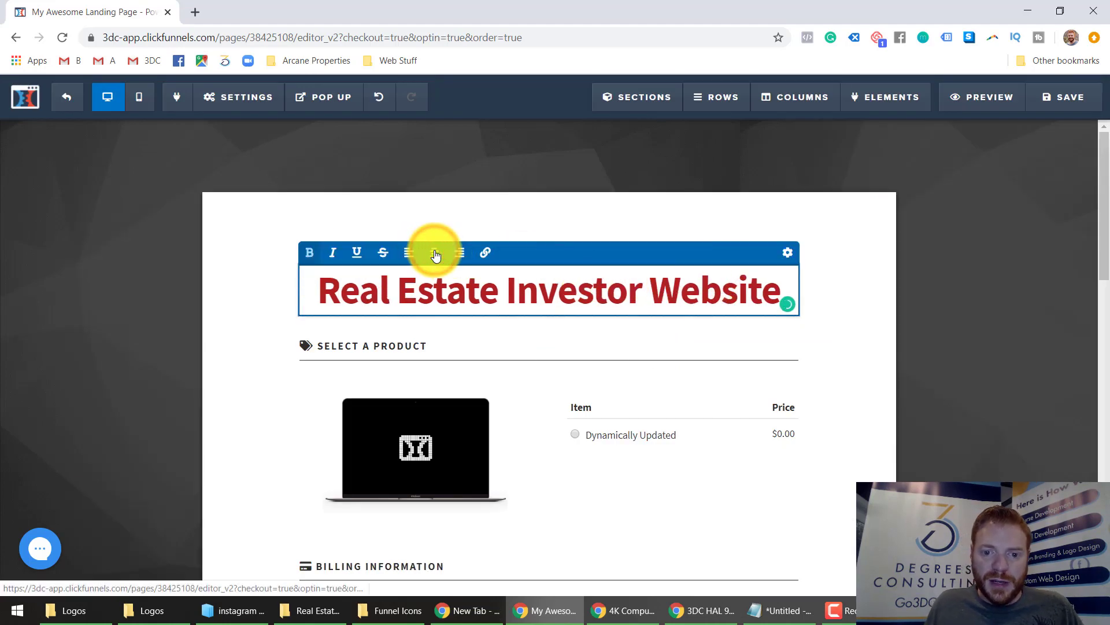
Switch to the mobile view and give the headline its own mobile font size of 30px.
left_click(149, 101)
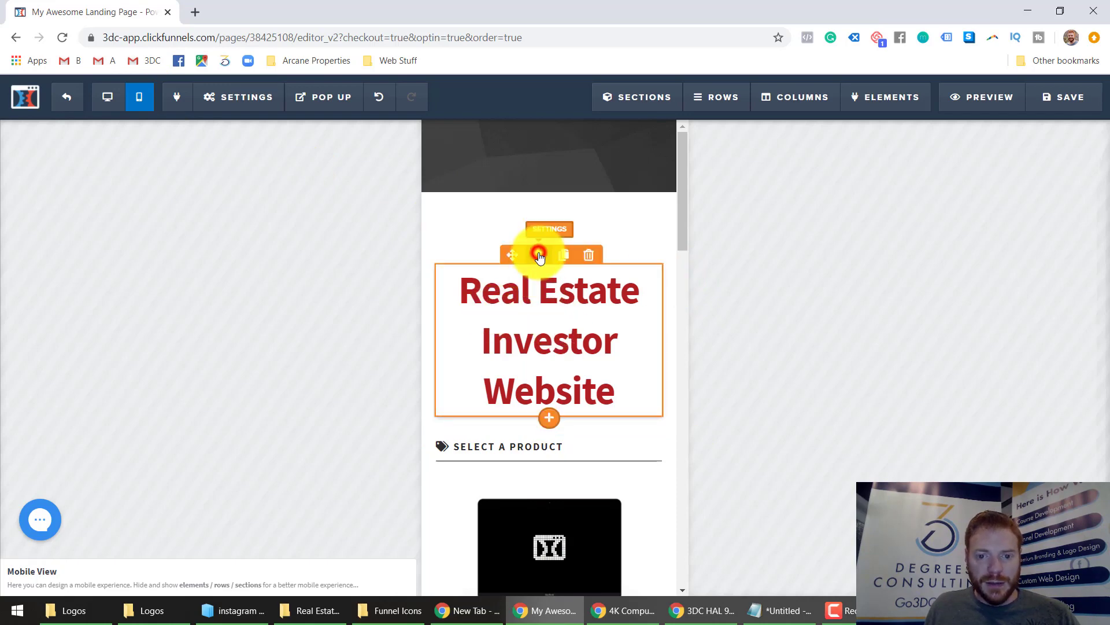
left_click(538, 255)
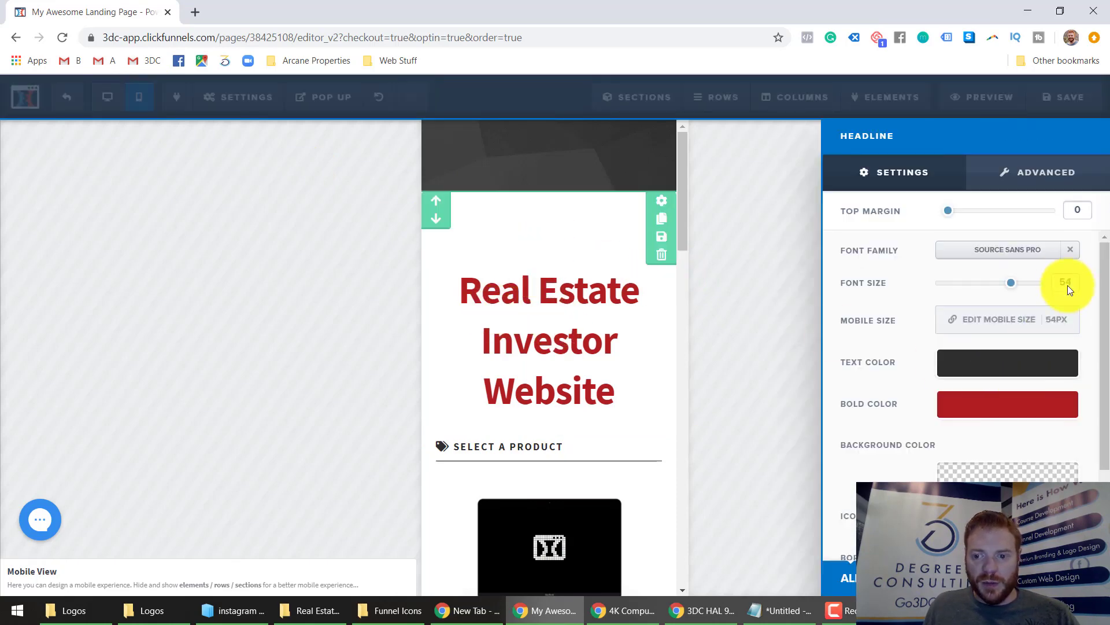
left_click(1035, 324)
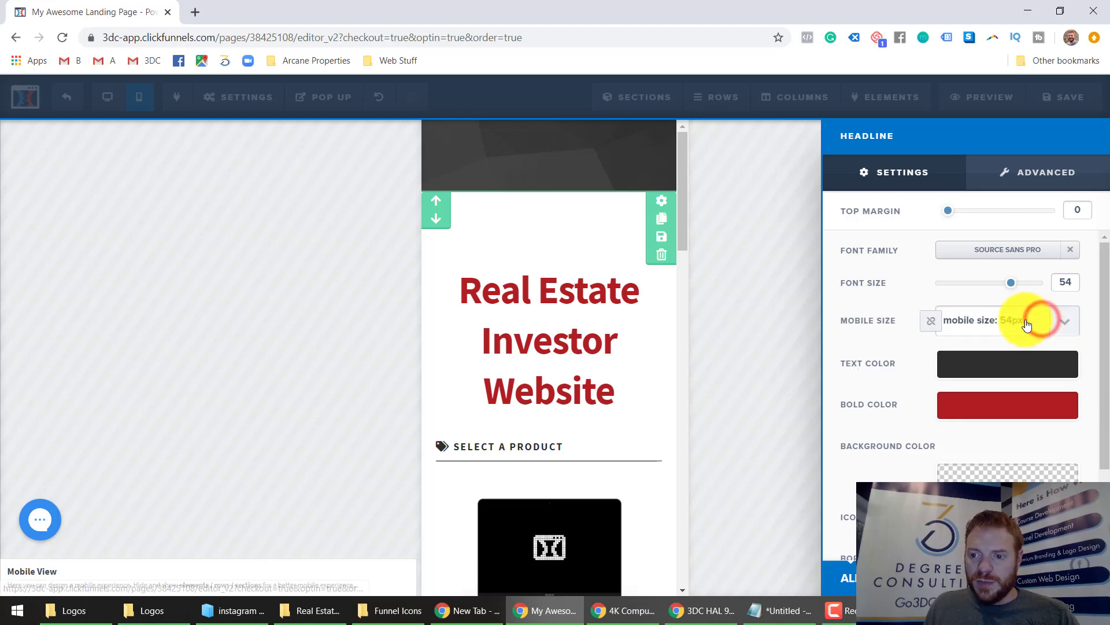
left_click(1018, 324)
scroll(998, 200, "up", 5)
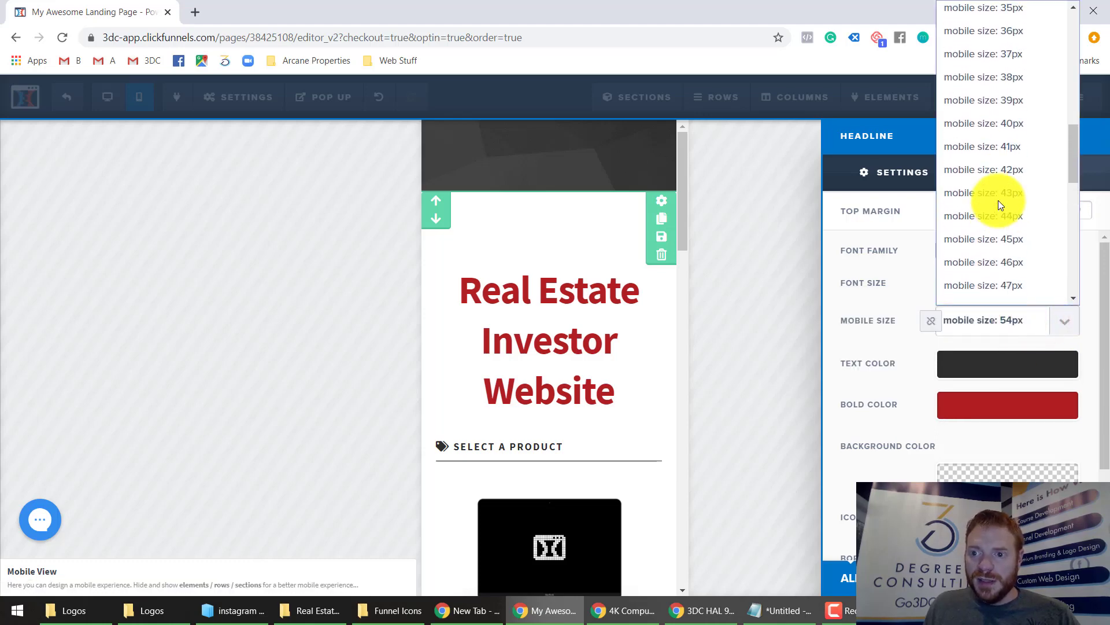
scroll(998, 200, "up", 1)
left_click(997, 127)
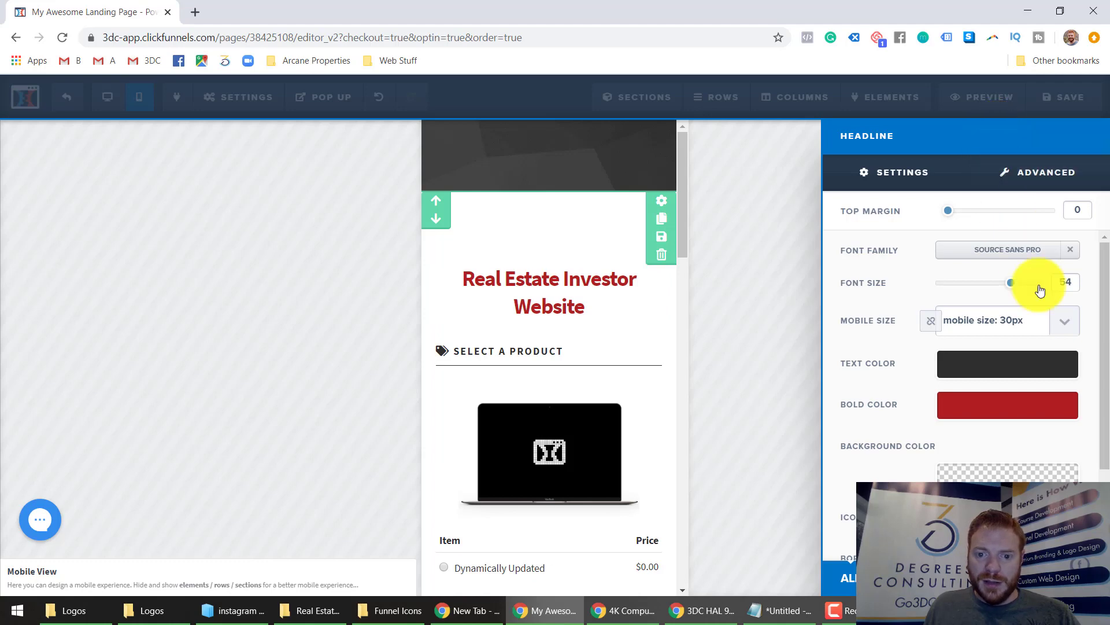
Try mobile font sizes of 33px and 36px for the headline.
left_click(1059, 319)
scroll(1037, 208, "down", 2)
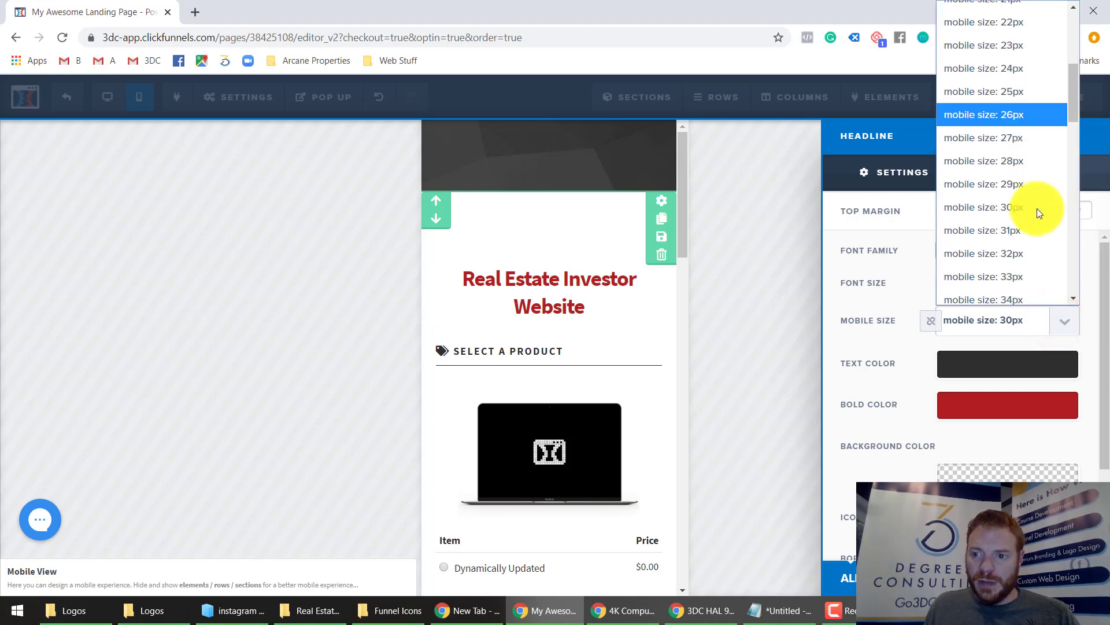
left_click(1015, 273)
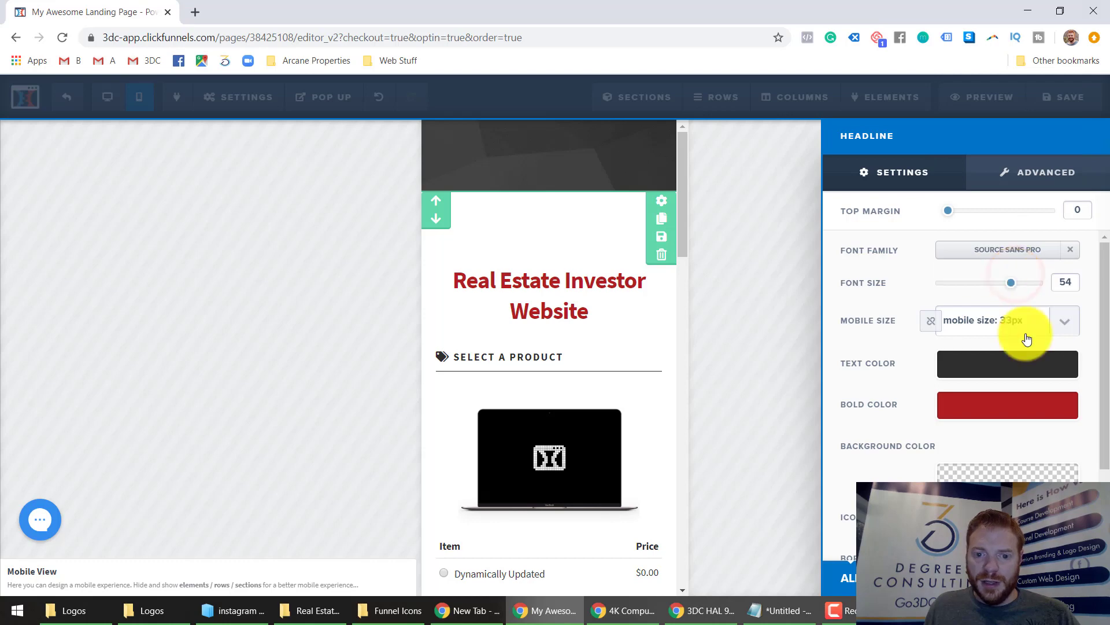
left_click(1060, 320)
scroll(1025, 249, "down", 2)
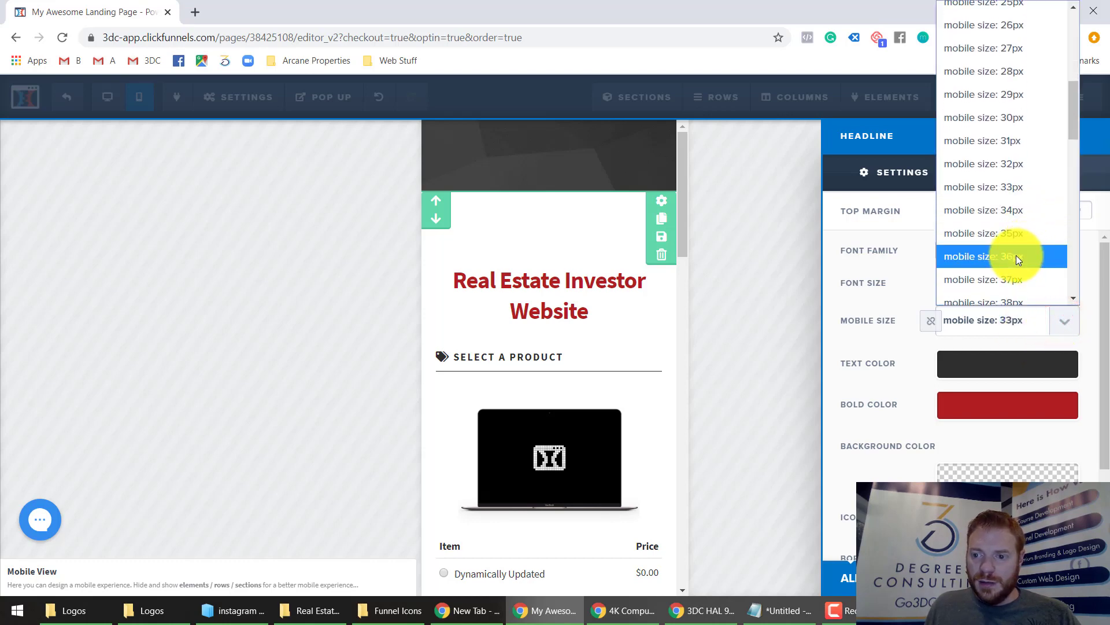
left_click(1016, 255)
Set the headline's mobile font size to 40px and close its settings.
scroll(1018, 260, "down", 1)
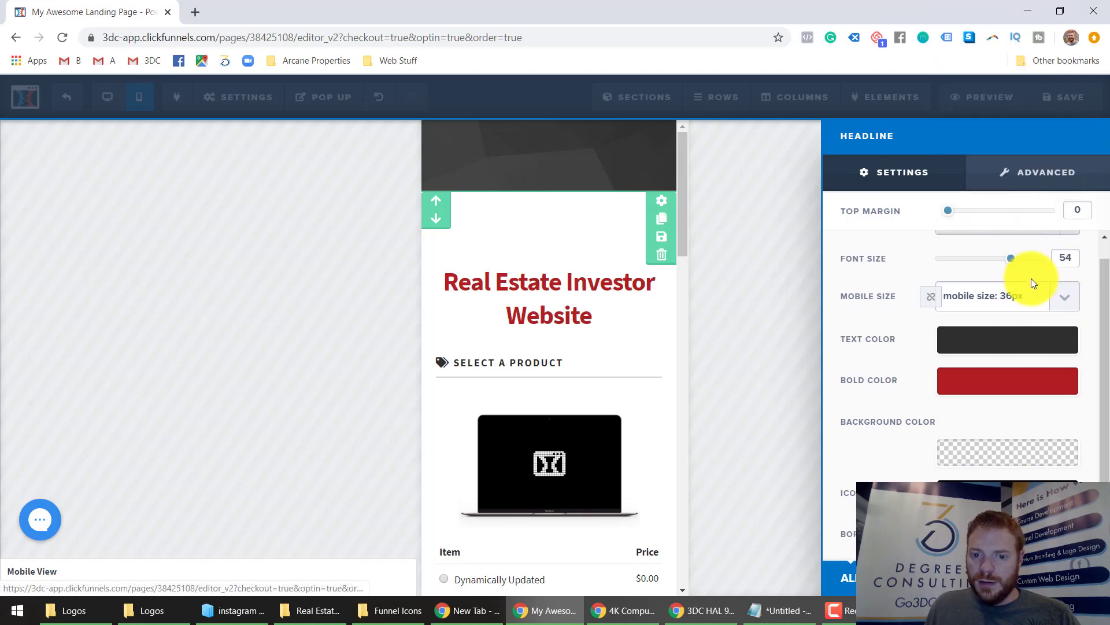
left_click(1061, 300)
scroll(1033, 426, "down", 3)
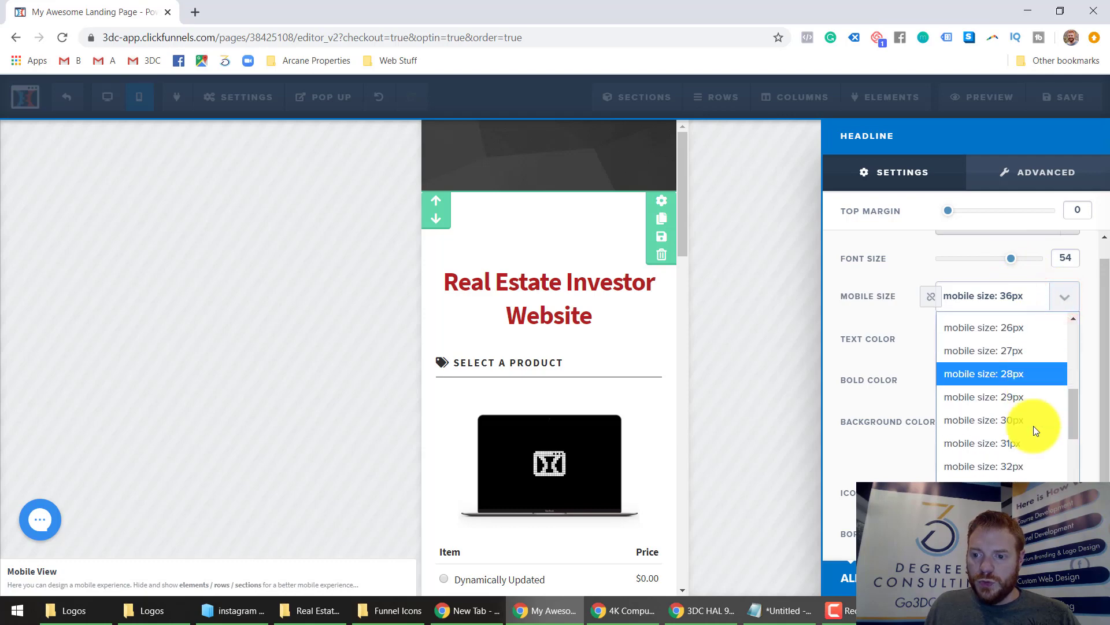
scroll(1006, 425, "down", 1)
left_click(983, 458)
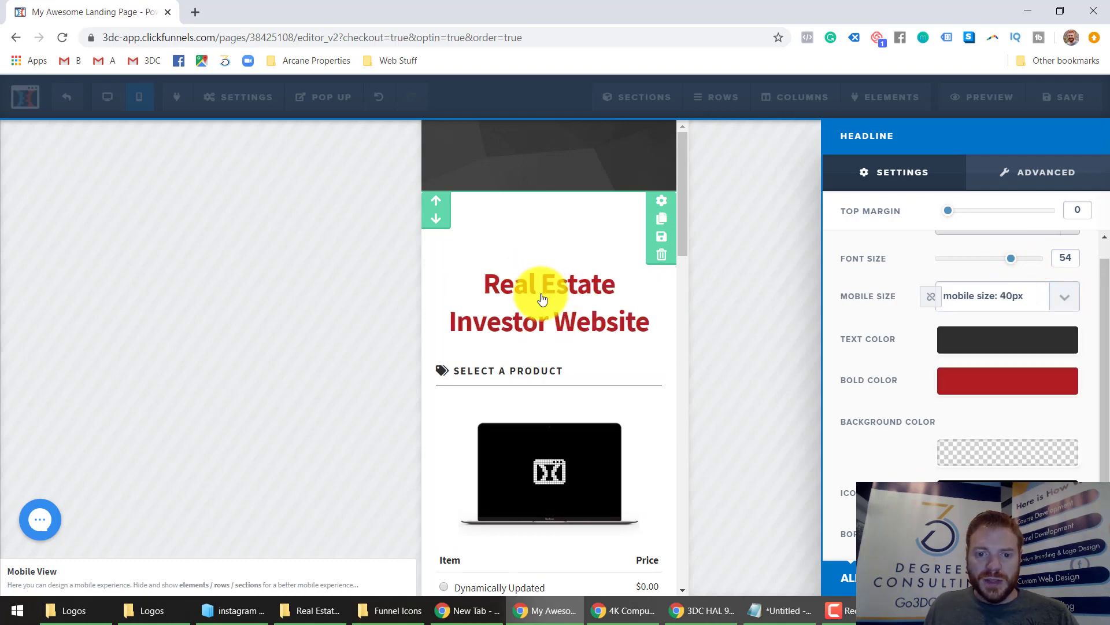
left_click(235, 340)
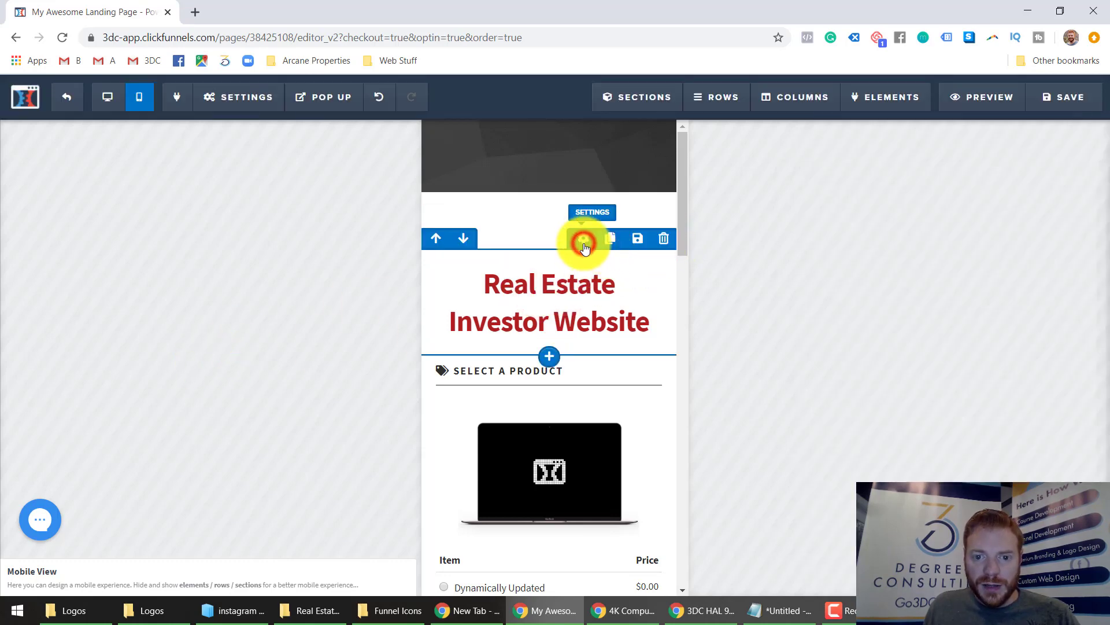
Set the top margin of the one-column row holding the headline to 0.
left_click(584, 246)
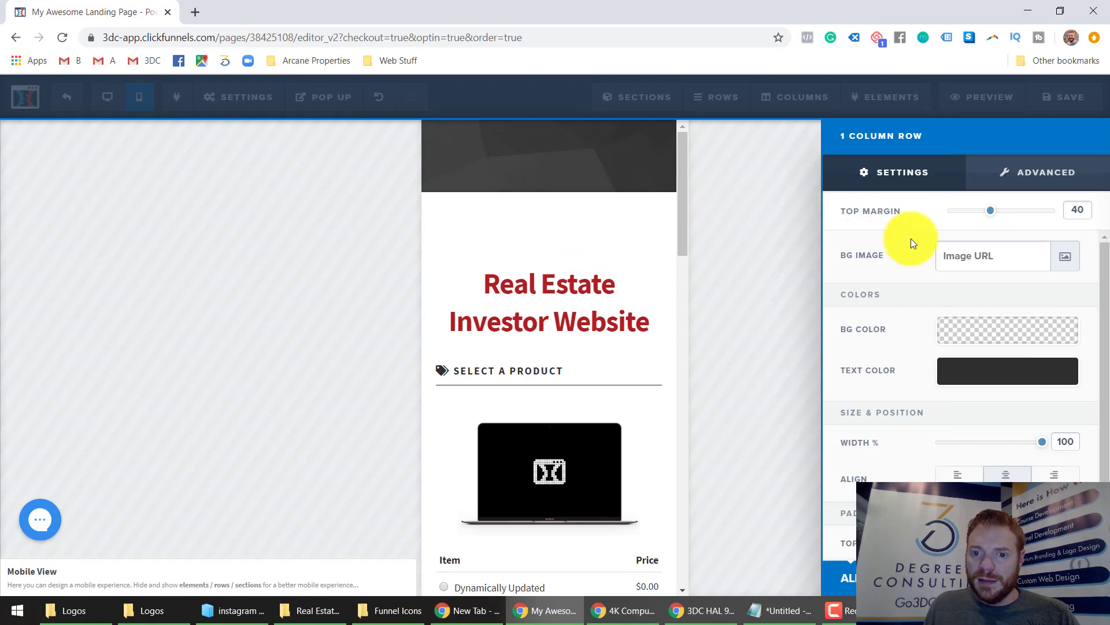
left_click_drag(990, 211, 916, 224)
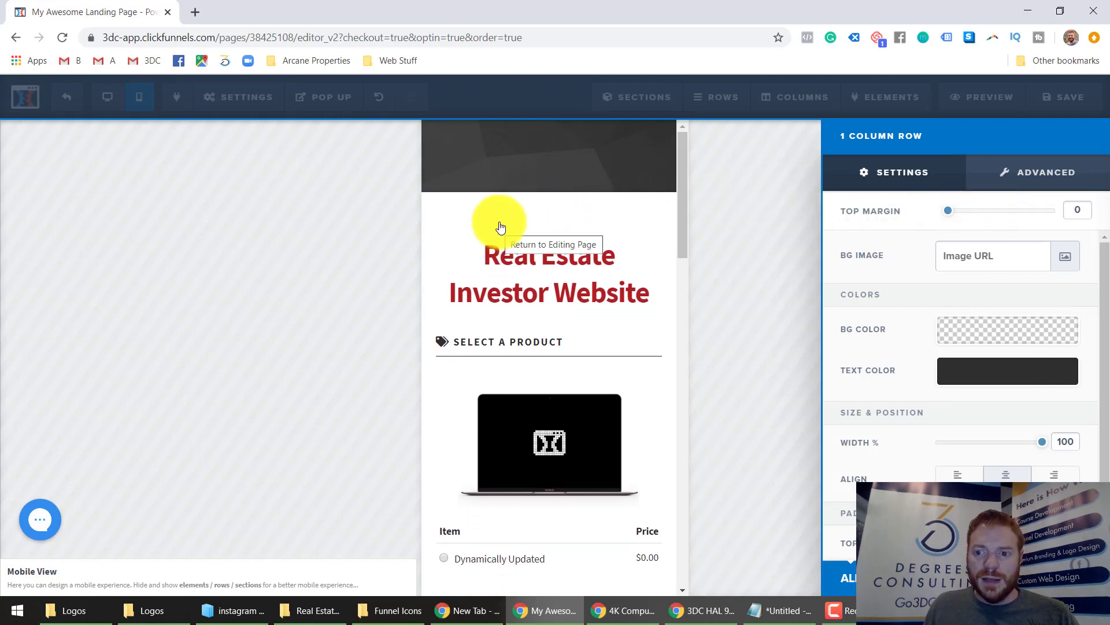
left_click(521, 286)
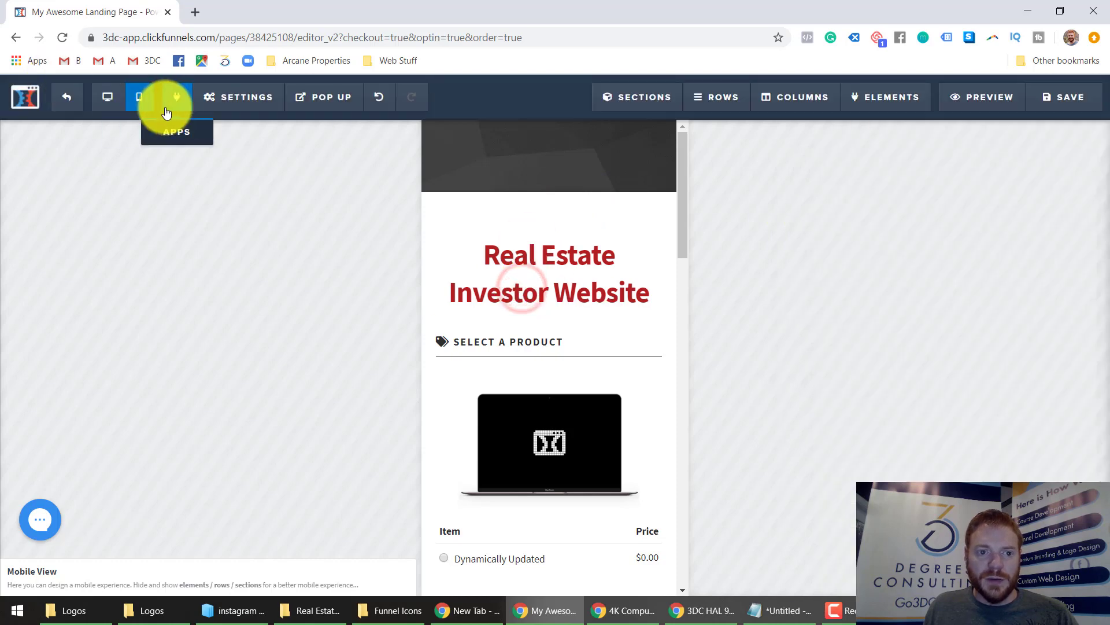
Return to the desktop view and replace the product image with the laptop website mockup from the uploaded images library.
left_click(108, 99)
left_click(423, 416)
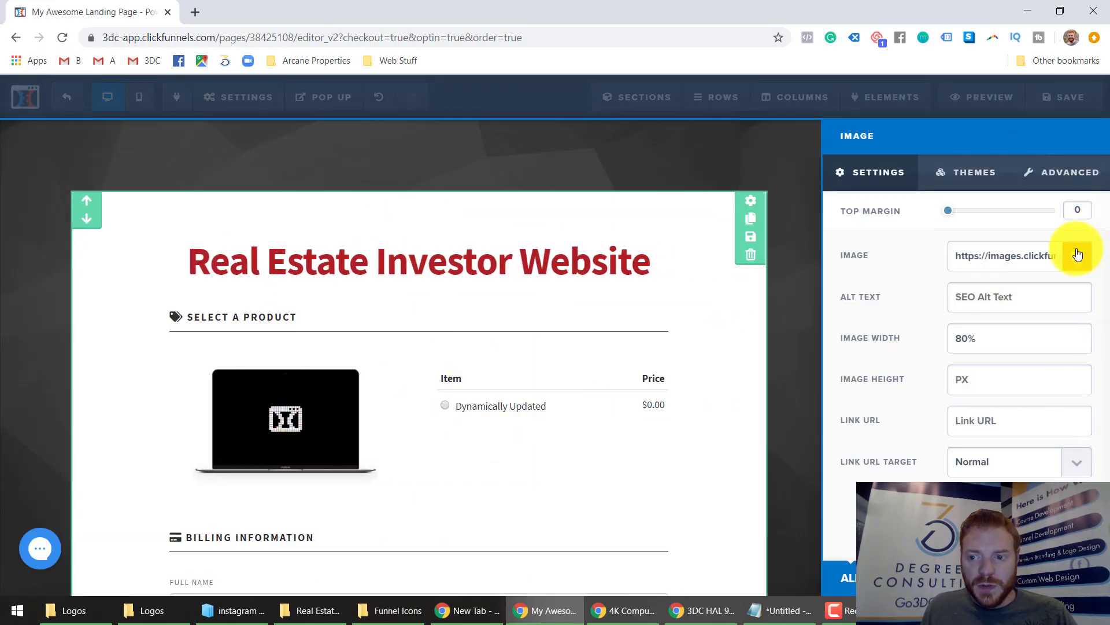
left_click(1076, 254)
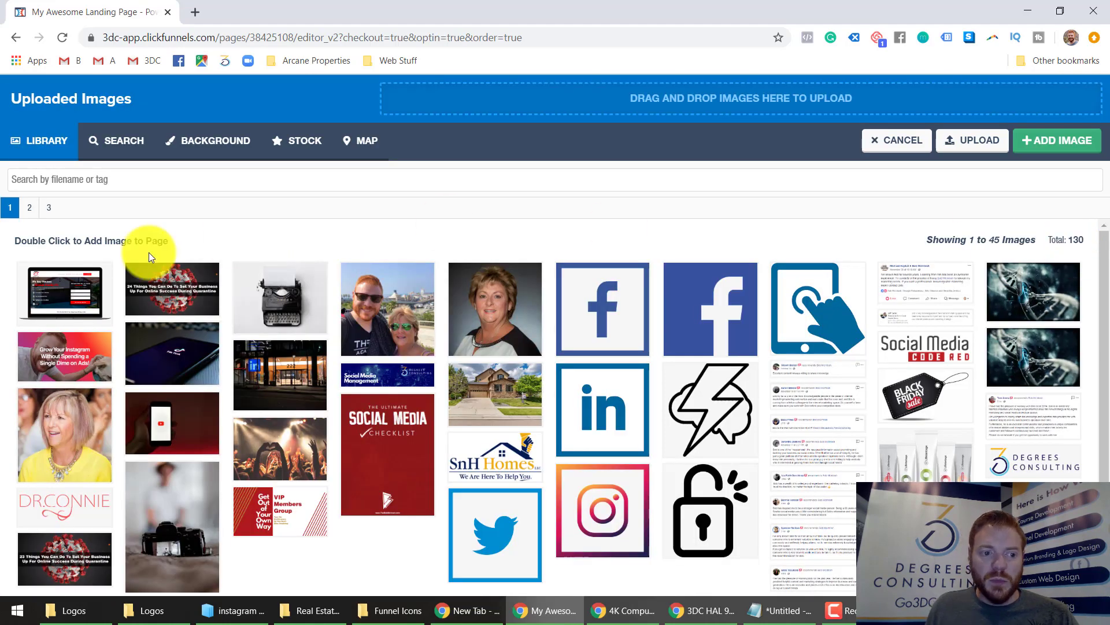
double_click(63, 298)
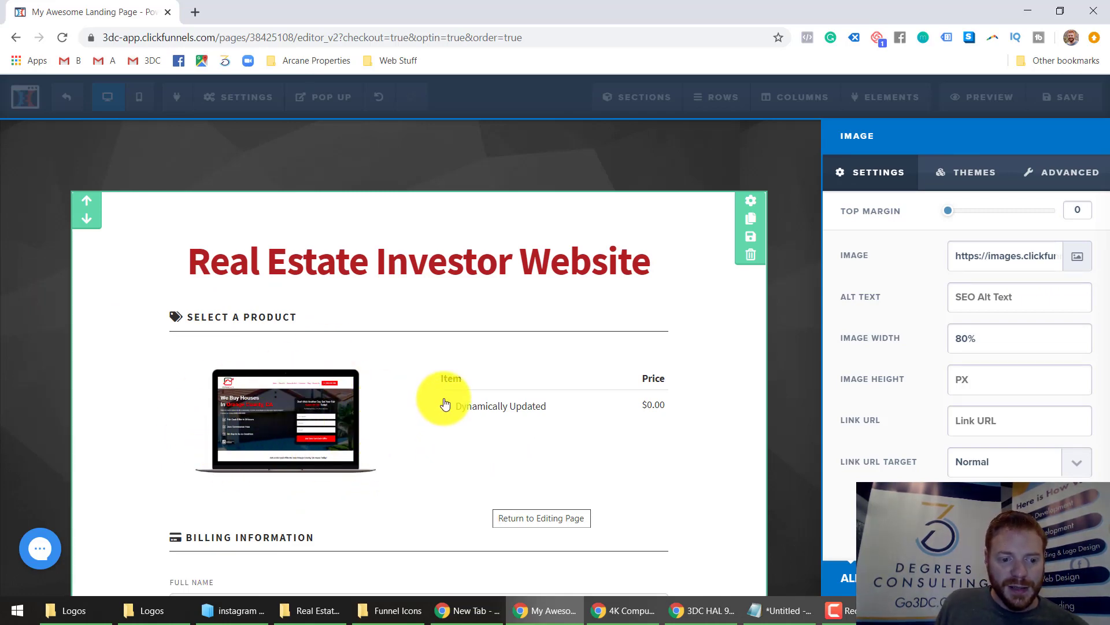
left_click(525, 377)
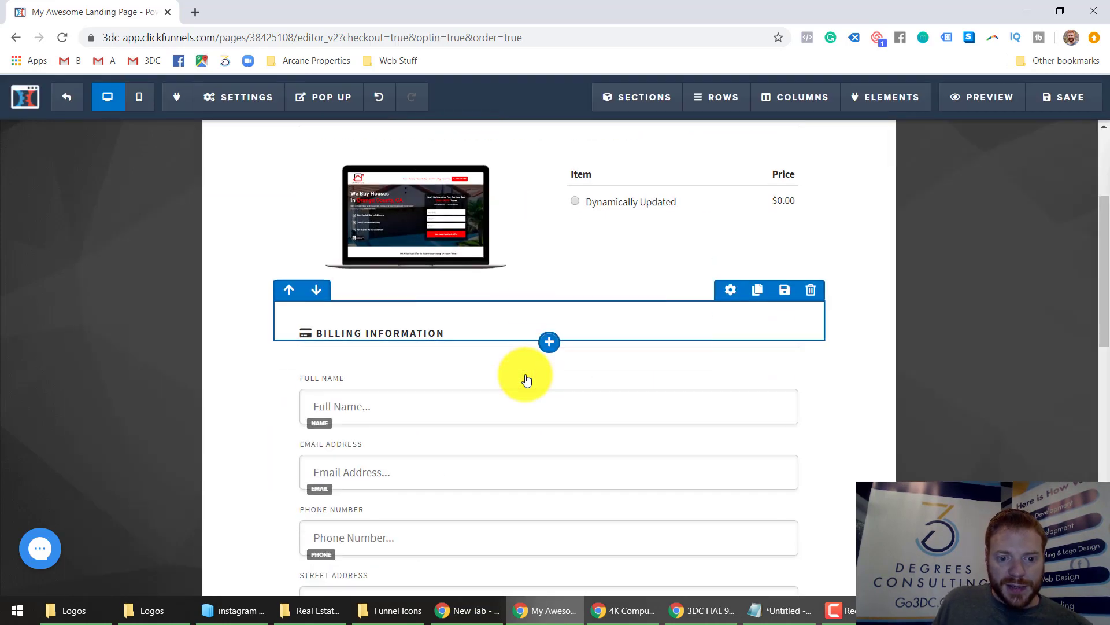
Delete the Full Name label above its input field in the Billing Information section.
scroll(525, 380, "down", 1)
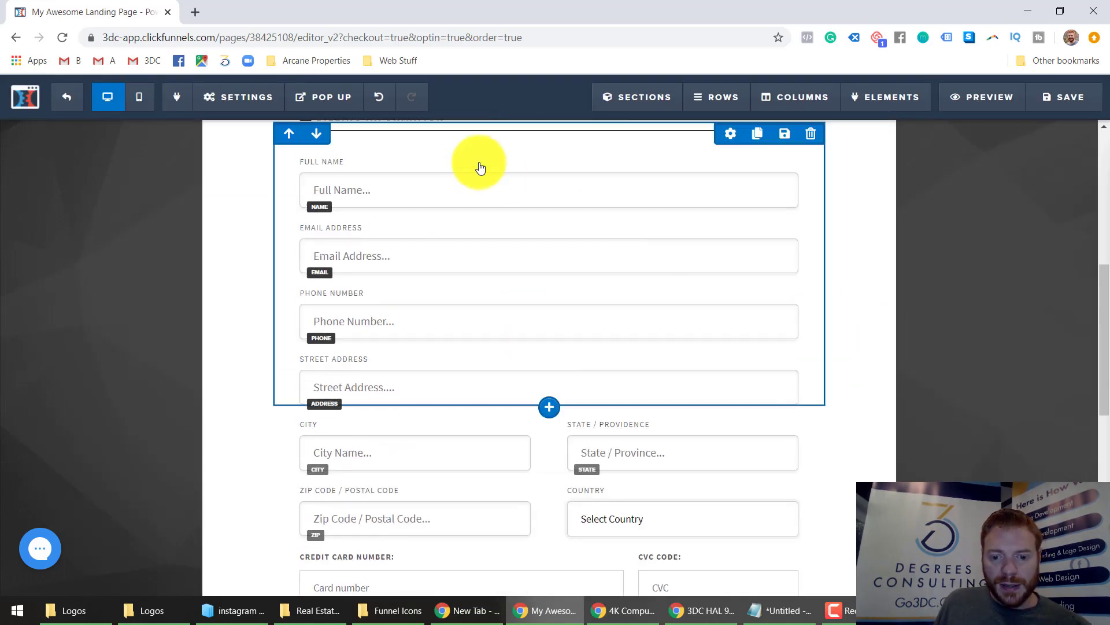
scroll(478, 165, "up", 2)
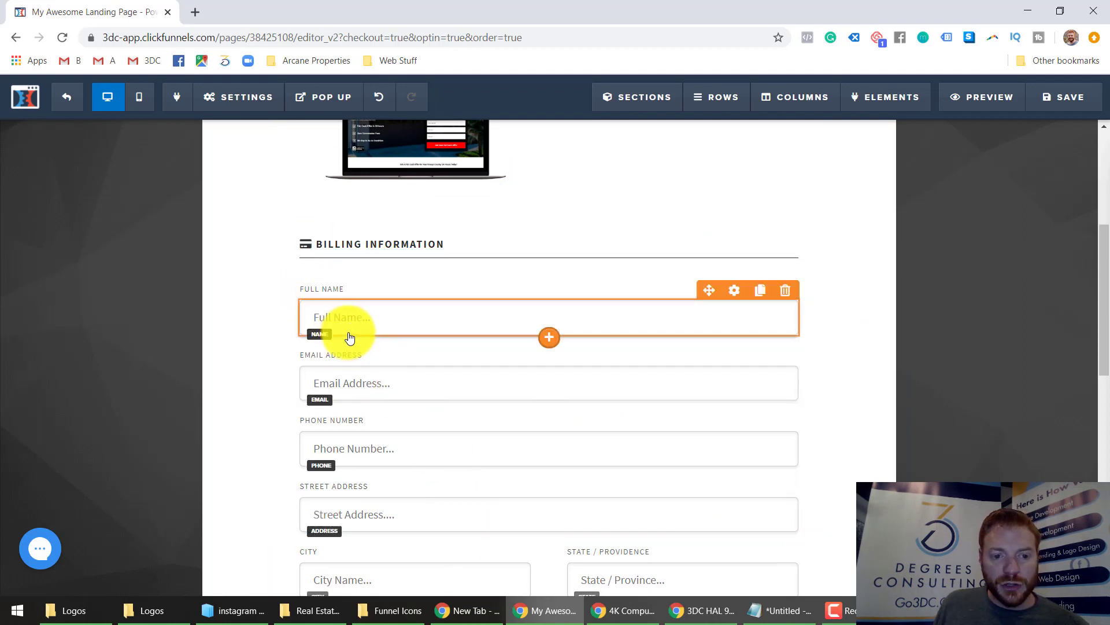
left_click(319, 288)
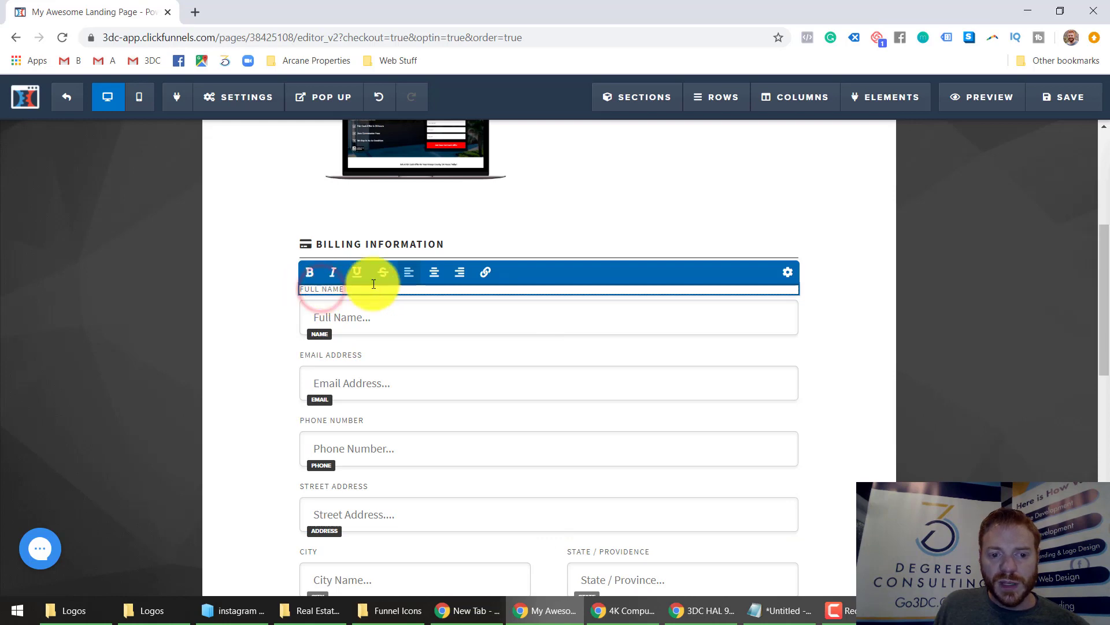
left_click(800, 344)
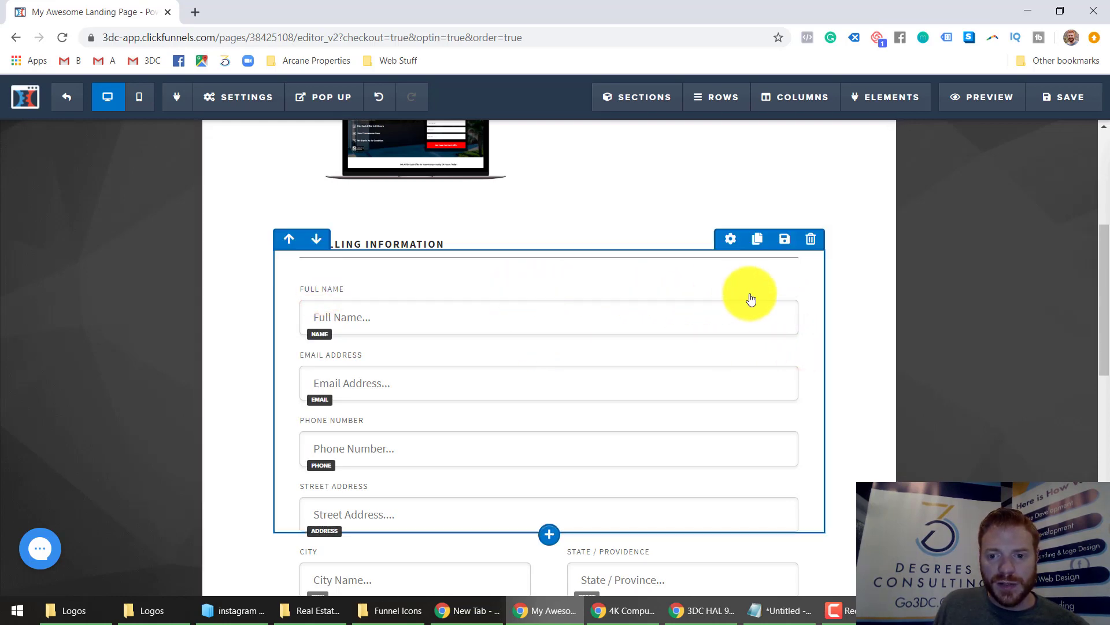
left_click(785, 275)
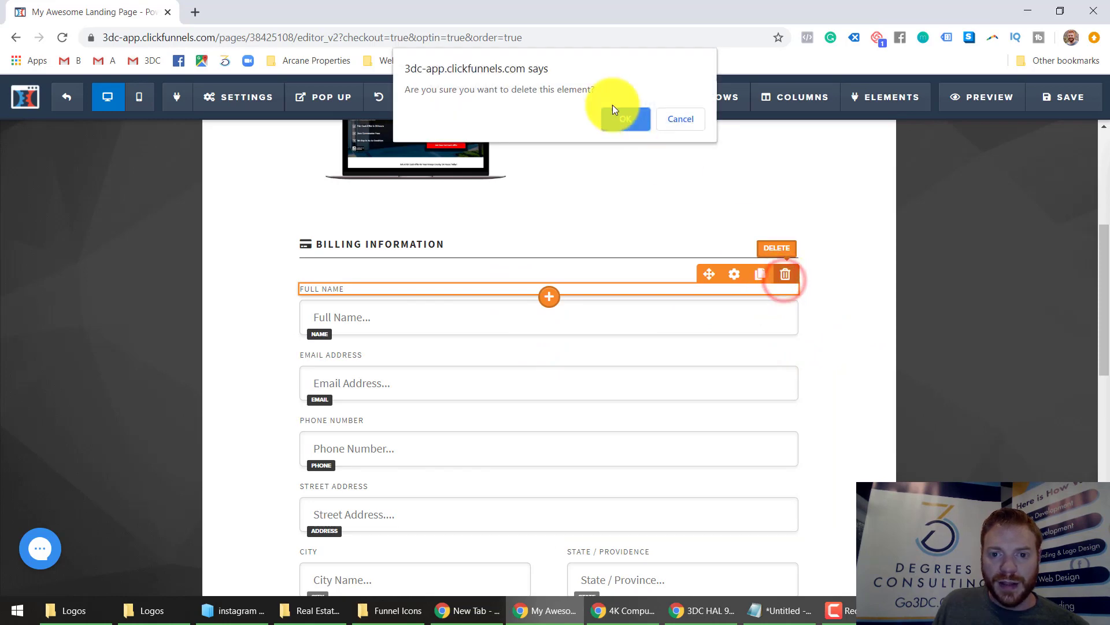
left_click(631, 122)
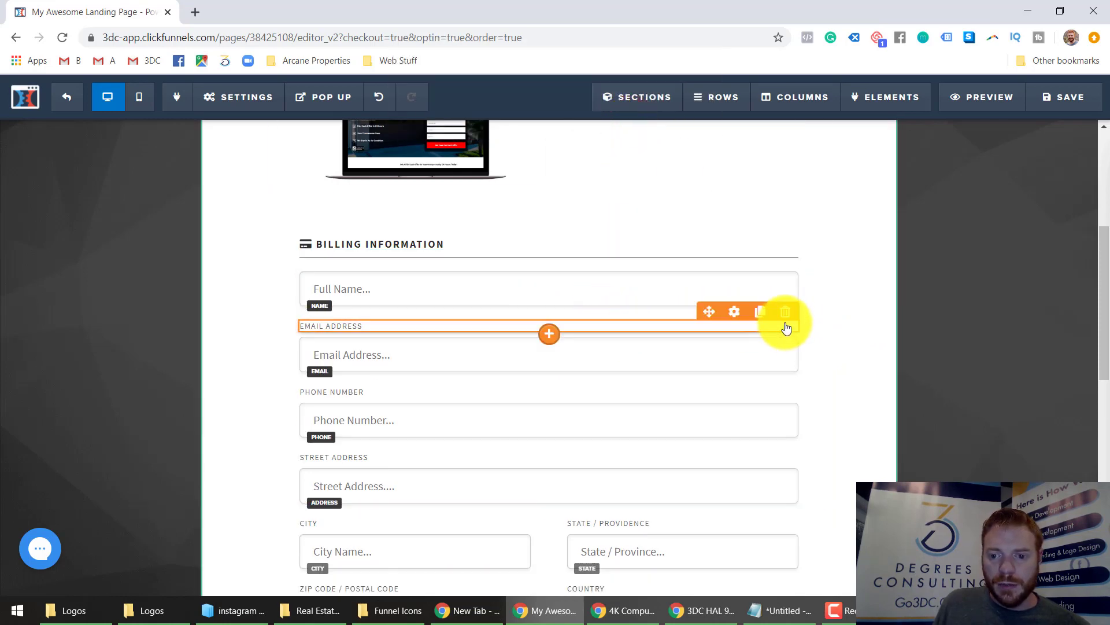
Delete the Email Address, Phone Number and Street Address labels above their billing fields.
left_click(787, 316)
left_click(631, 120)
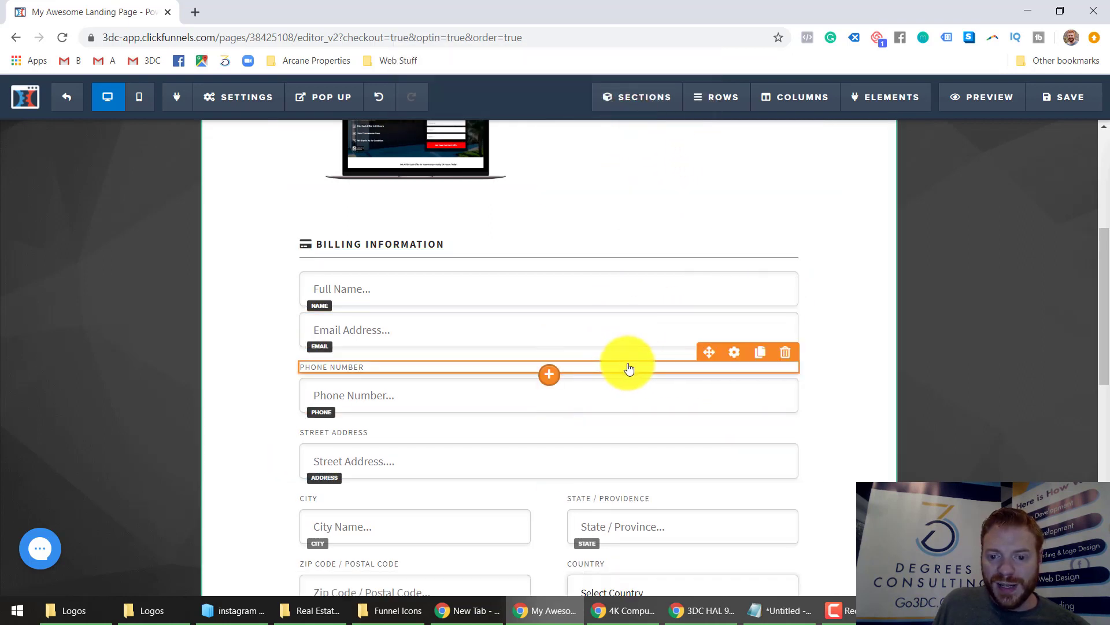
left_click(785, 357)
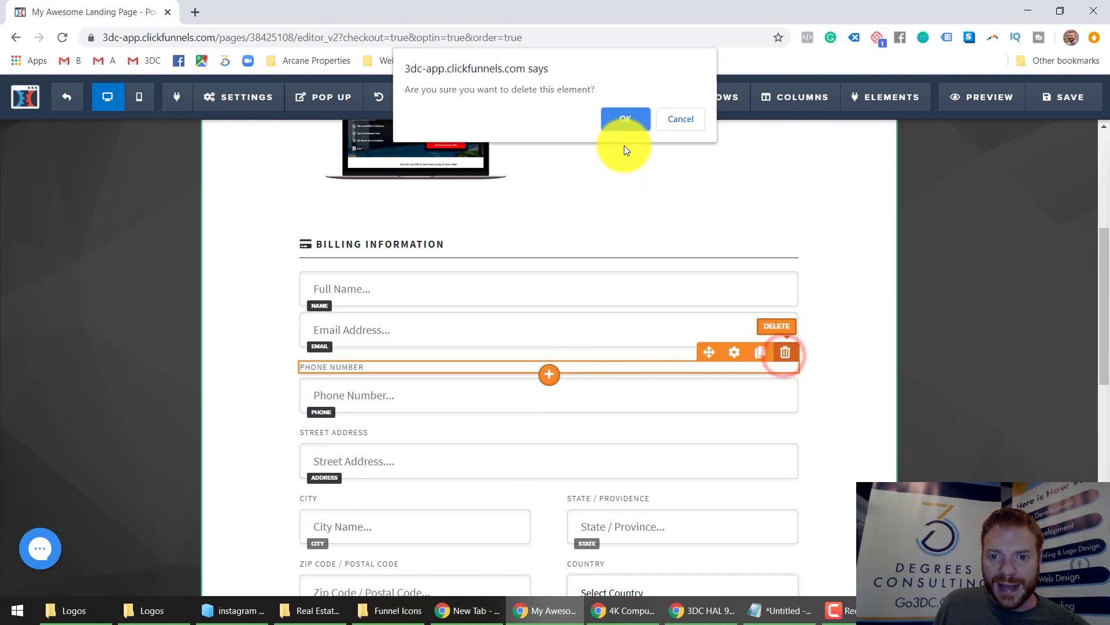
left_click(624, 120)
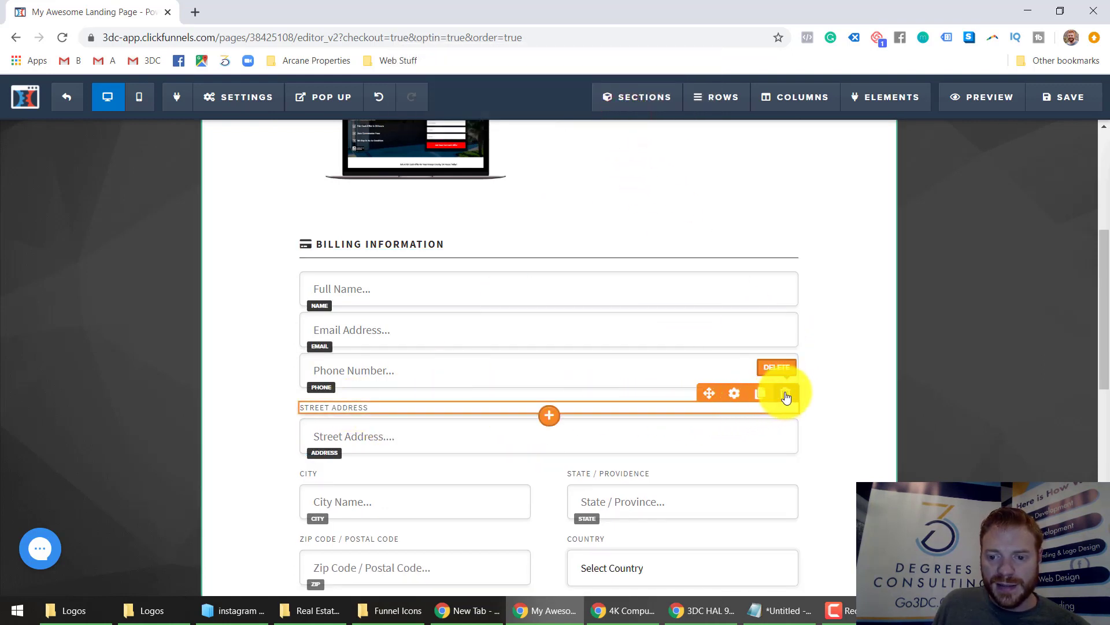
left_click(786, 393)
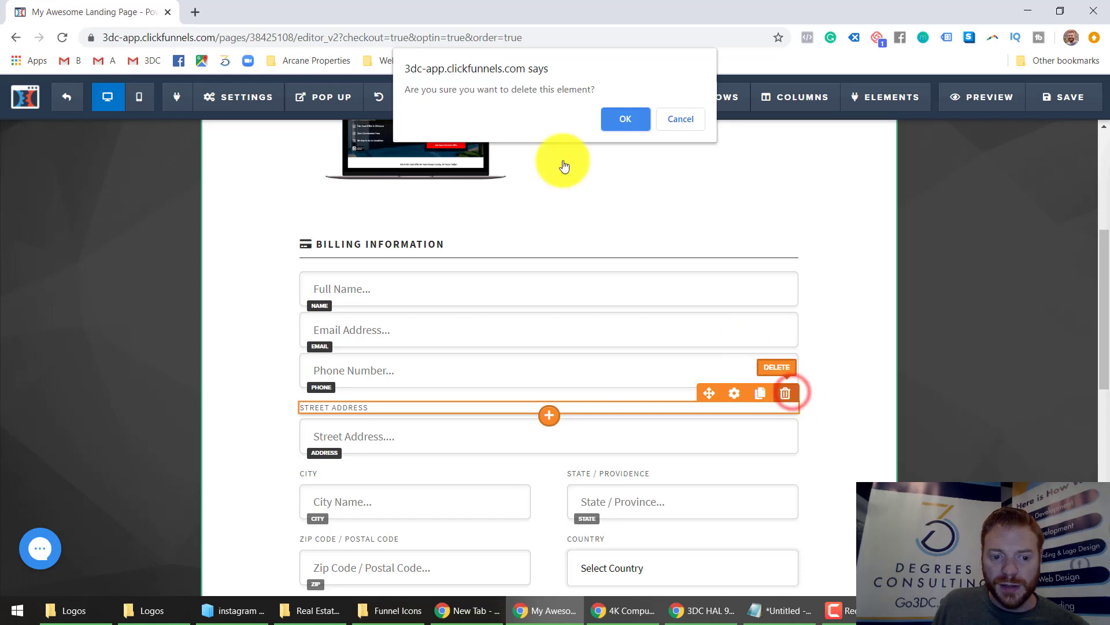
left_click(624, 119)
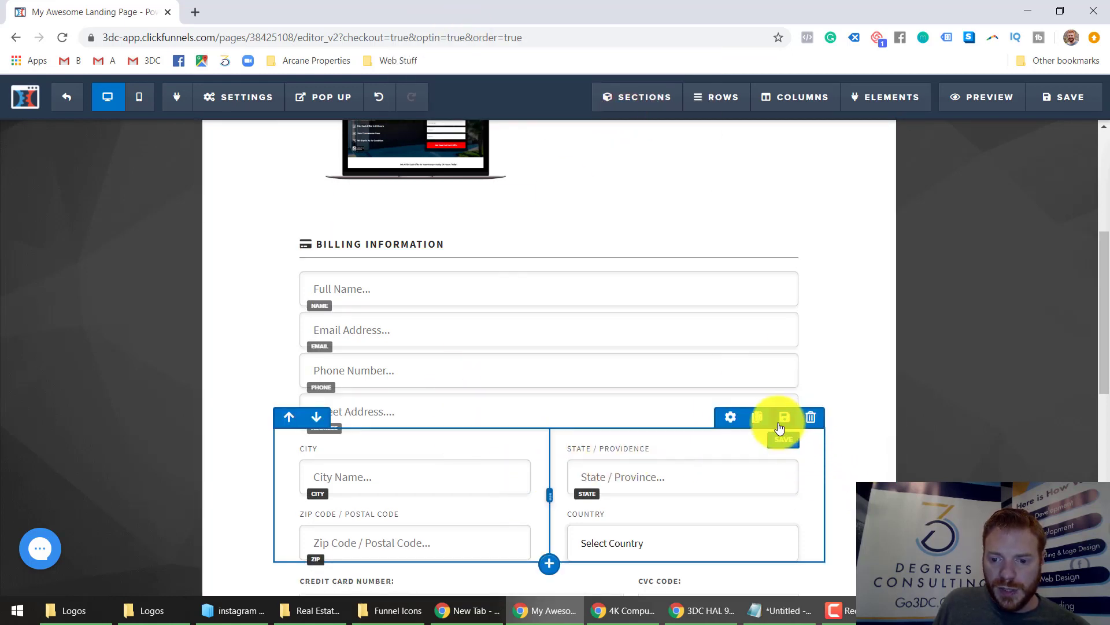
Set the top margin of the two-column row holding the city and state fields to 20 and close its settings.
left_click(732, 418)
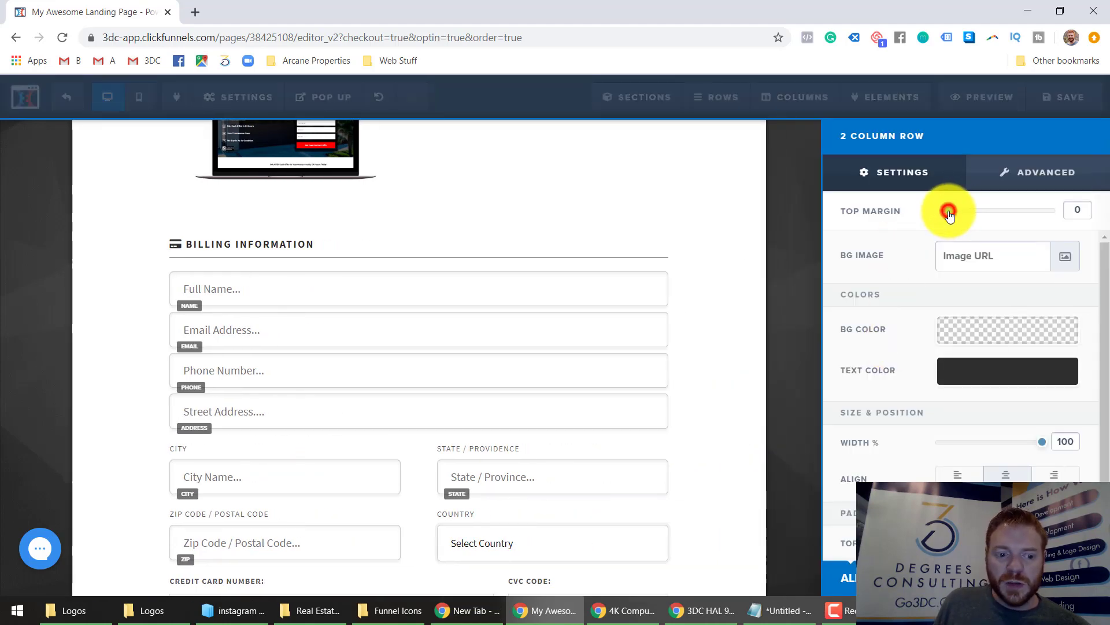
left_click_drag(959, 214, 970, 211)
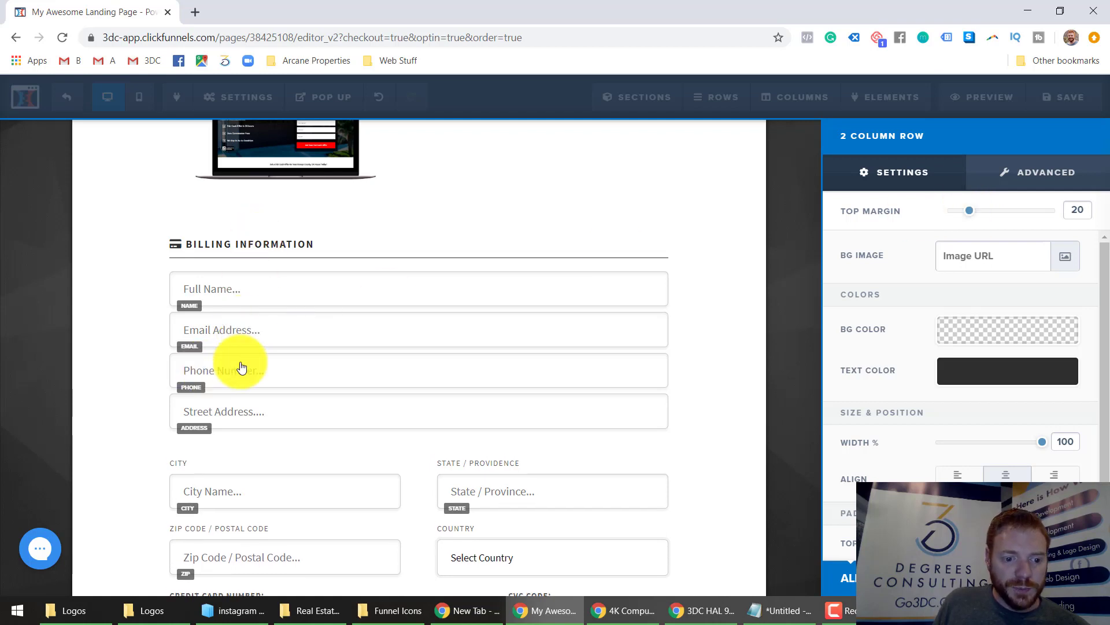
left_click(119, 457)
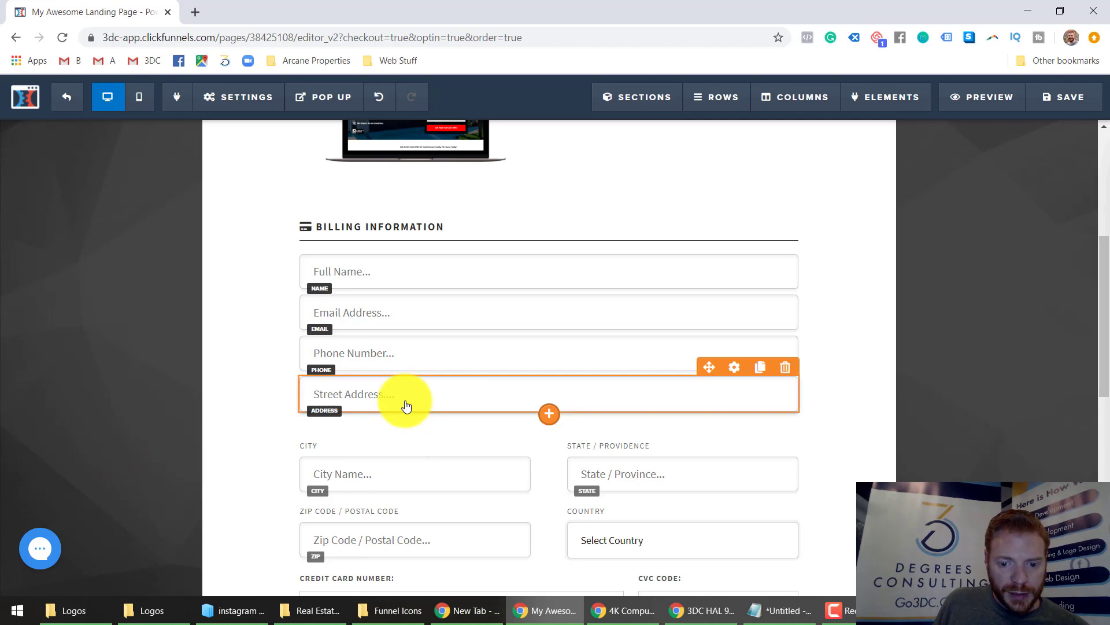
Delete the City and Zip Code / Postal Code labels above their fields in the two-column row.
scroll(407, 405, "down", 1)
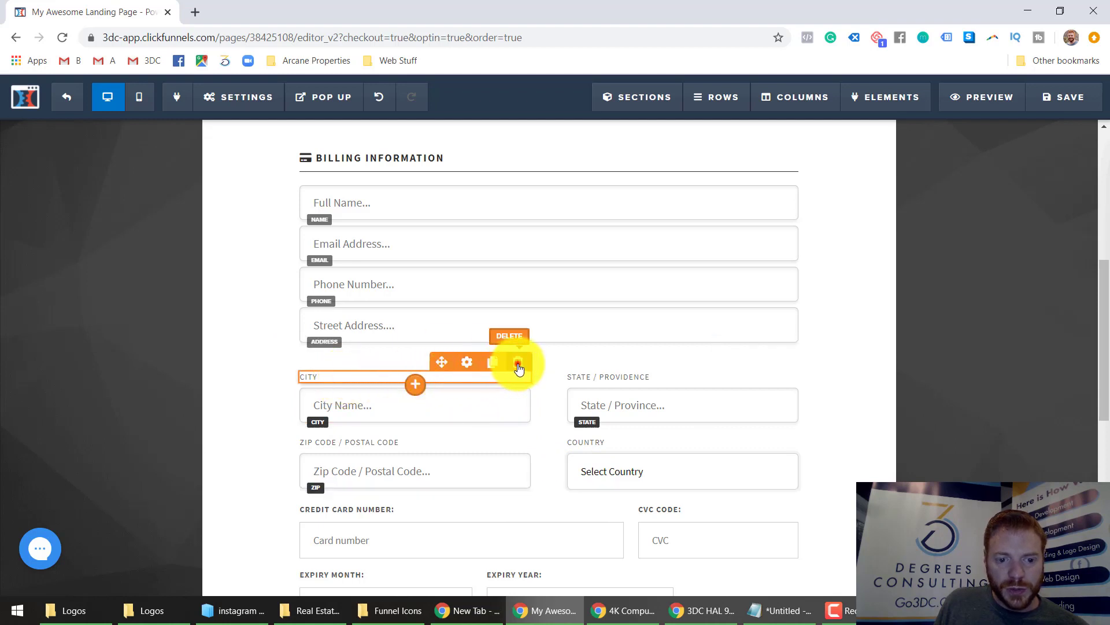
left_click(519, 365)
left_click(629, 123)
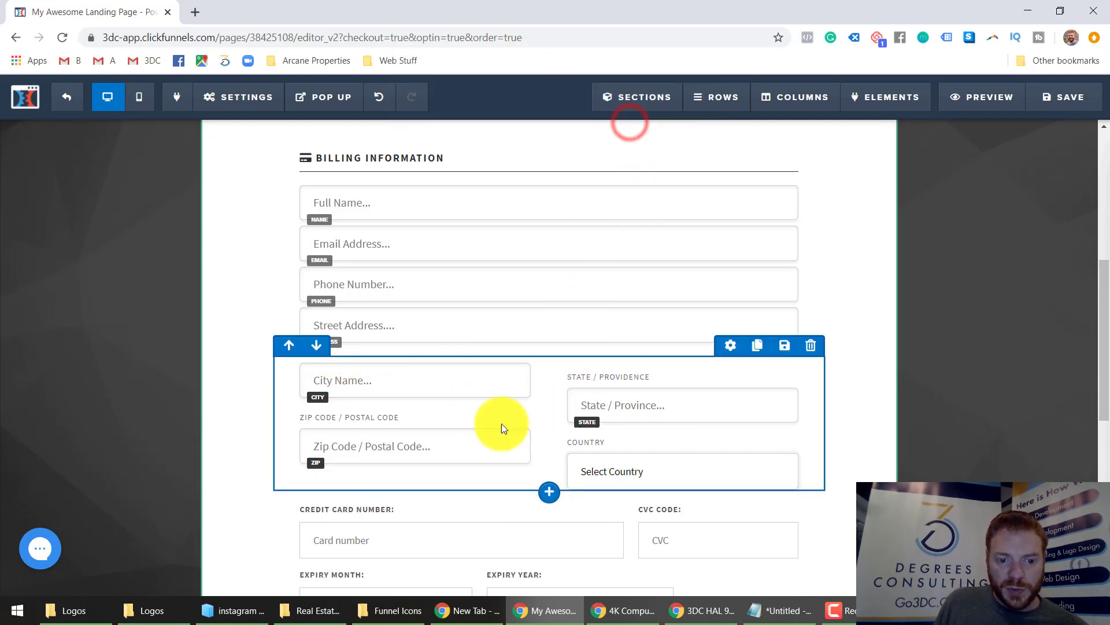
left_click(520, 408)
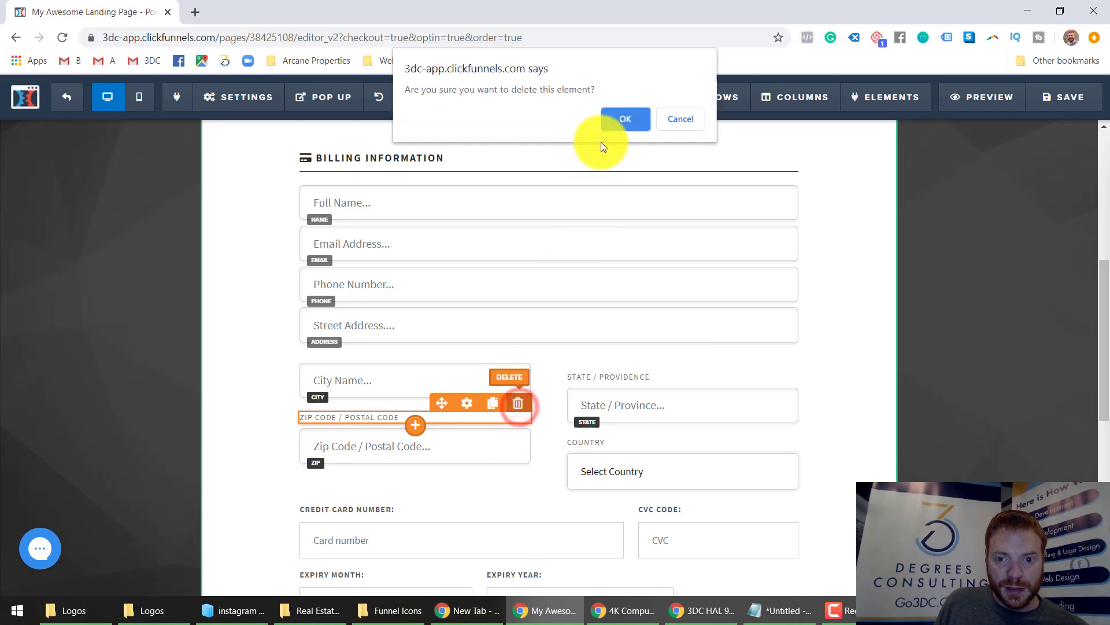
left_click(627, 116)
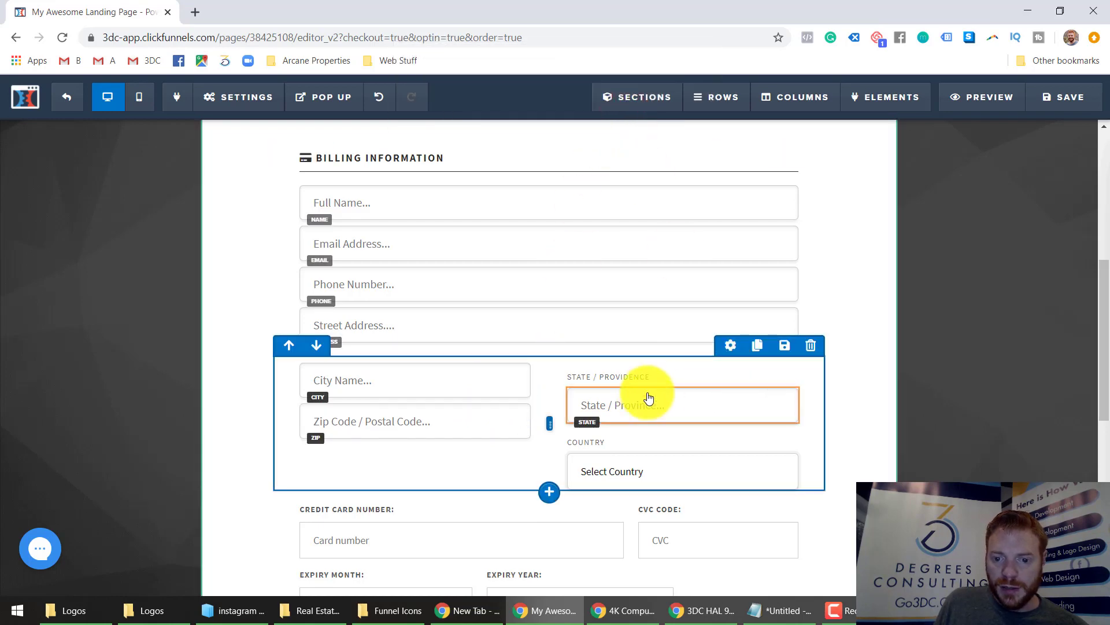
Delete the State / Providence and Country labels above their fields in the two-column row.
left_click(785, 370)
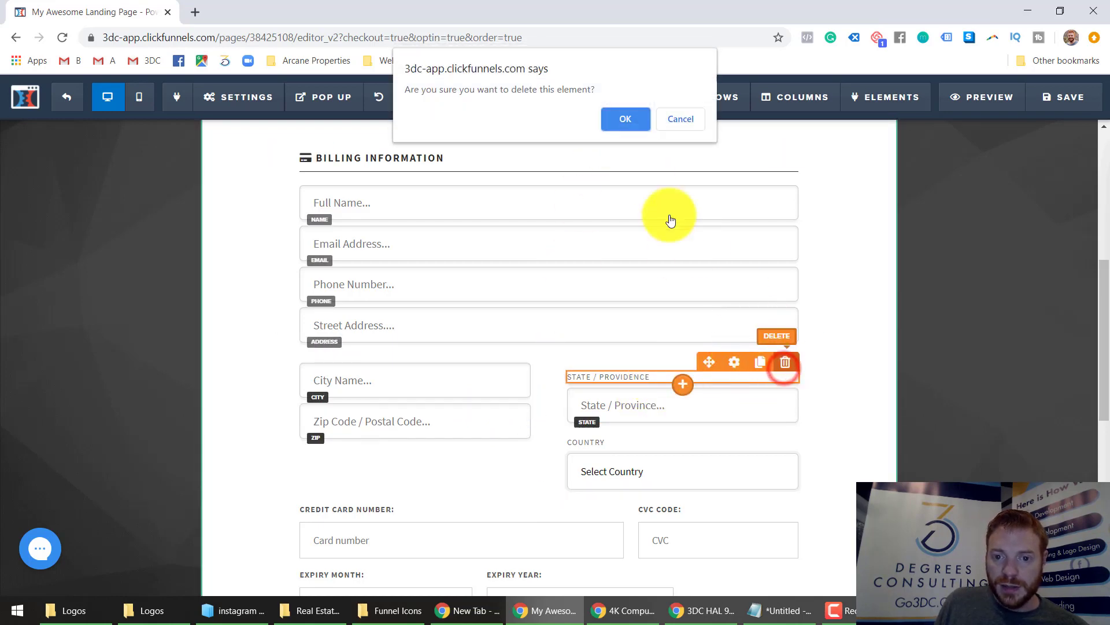
left_click(630, 120)
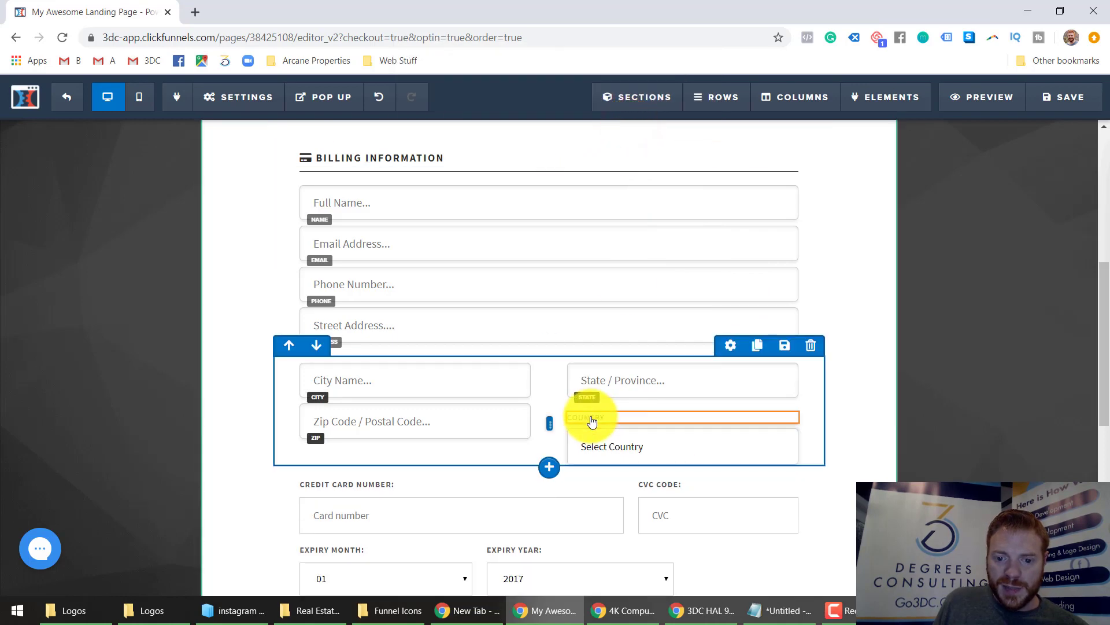
left_click(786, 404)
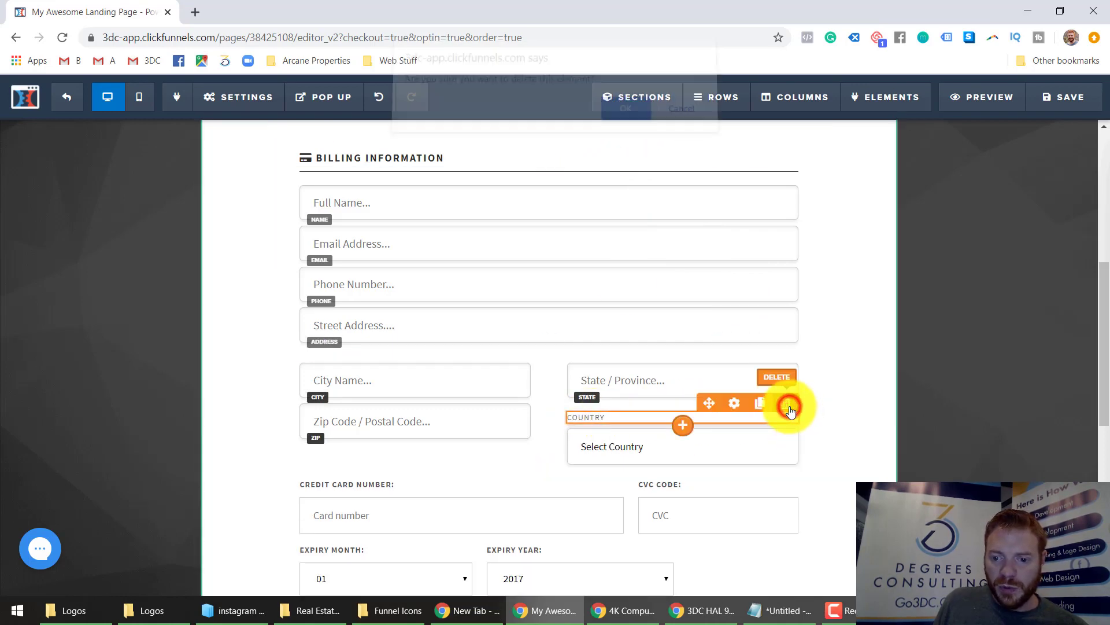
left_click(620, 116)
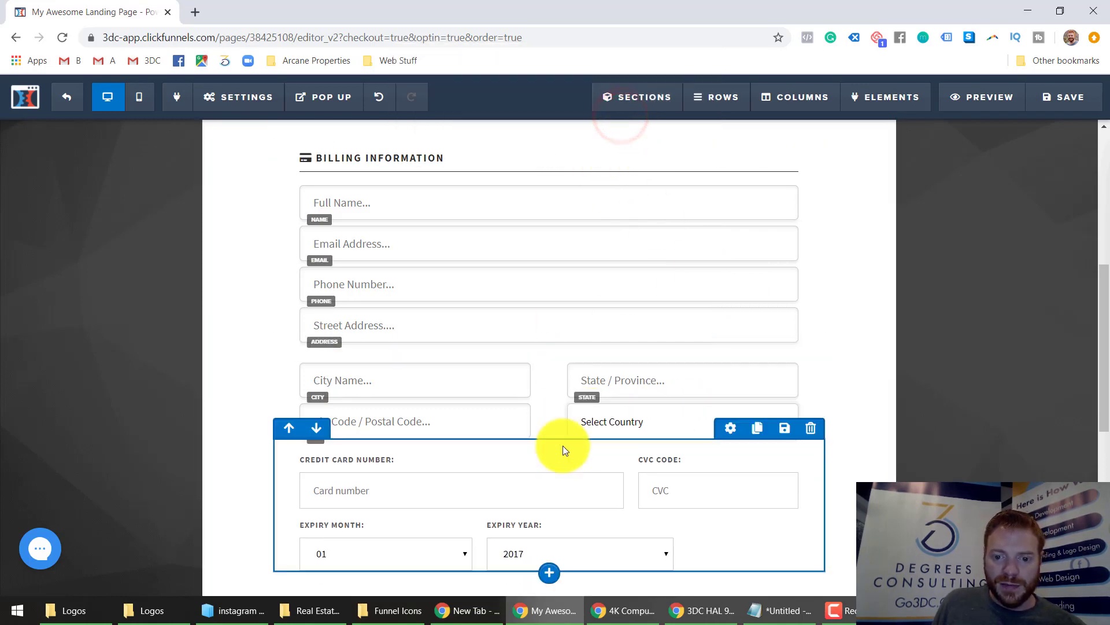
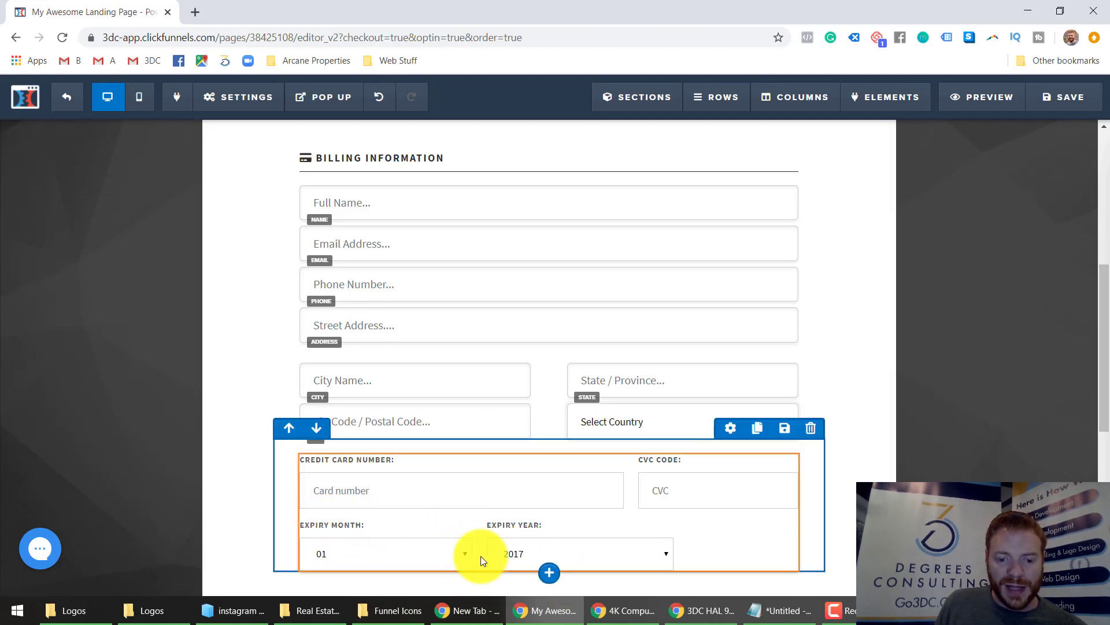
Recolor the Complete Order button with the yellow #B99254 from the style guide PDF in Adobe Acrobat.
scroll(172, 428, "down", 3)
scroll(172, 428, "down", 2)
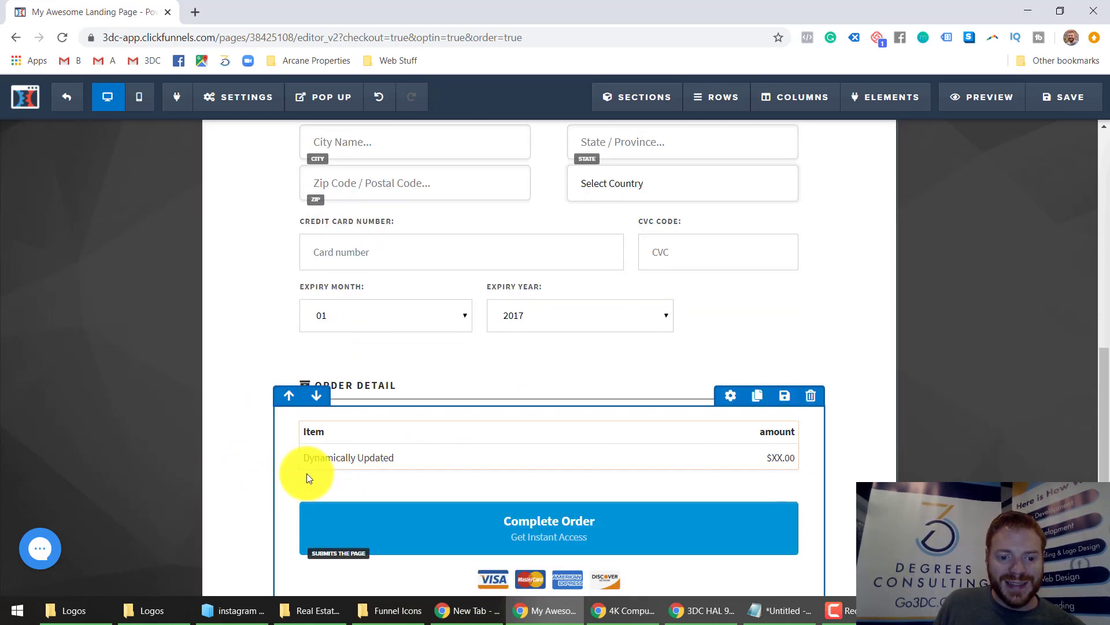
scroll(311, 471, "down", 1)
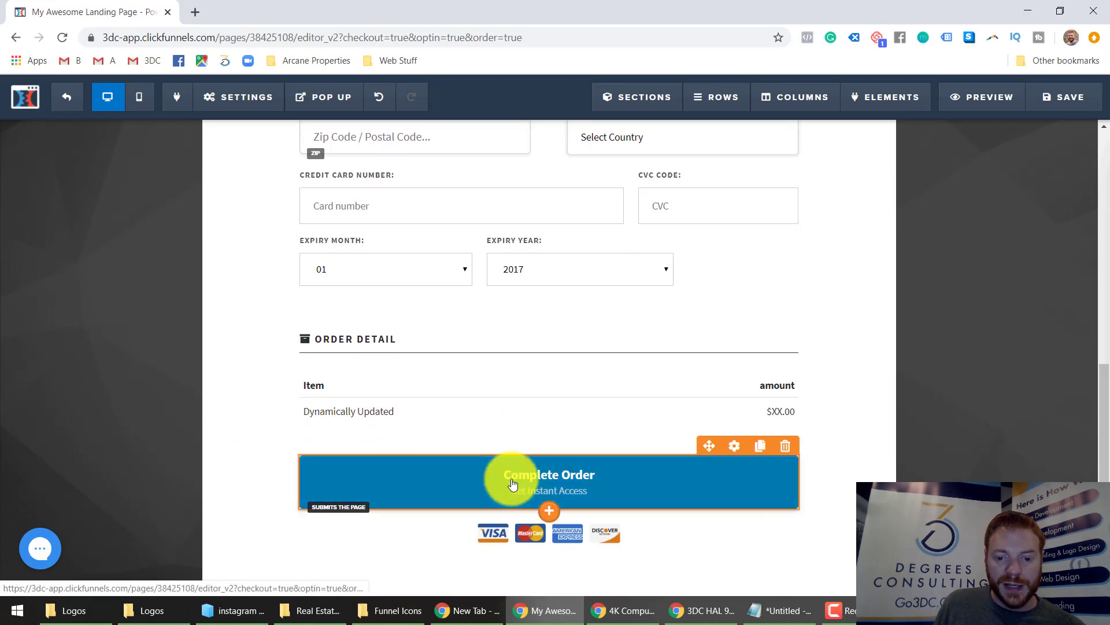
left_click(735, 444)
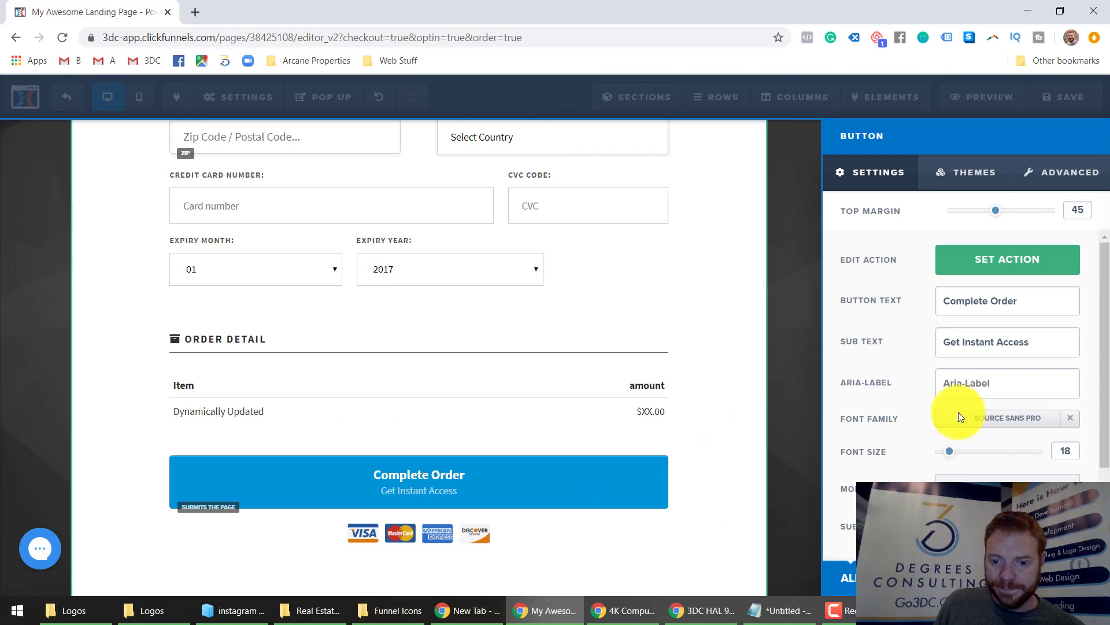
scroll(959, 411, "down", 2)
left_click(978, 477)
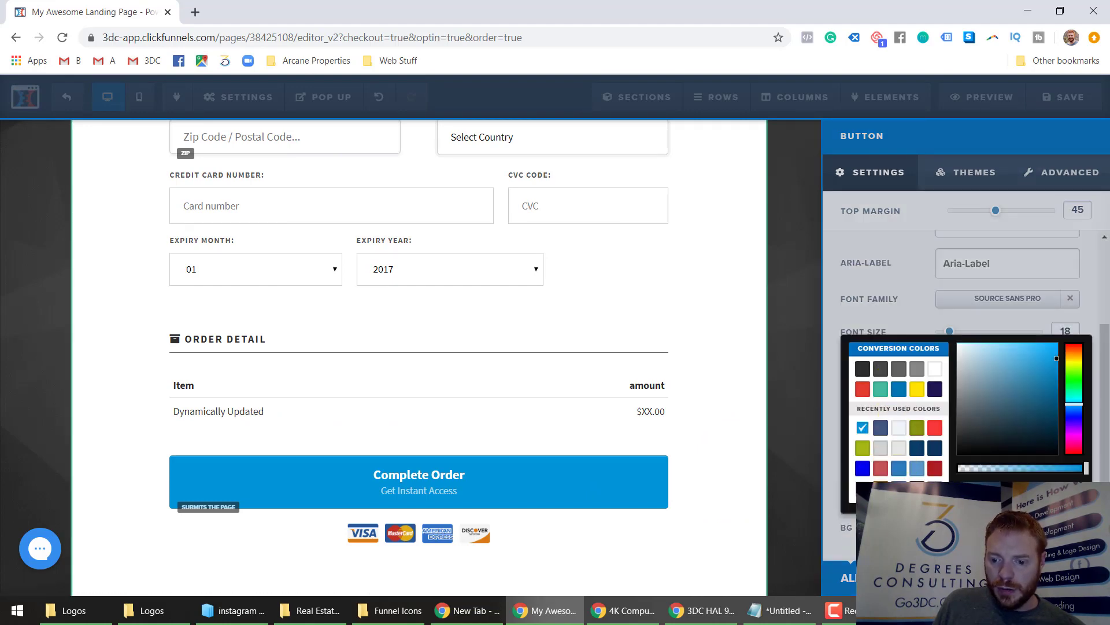
key("alt+Tab")
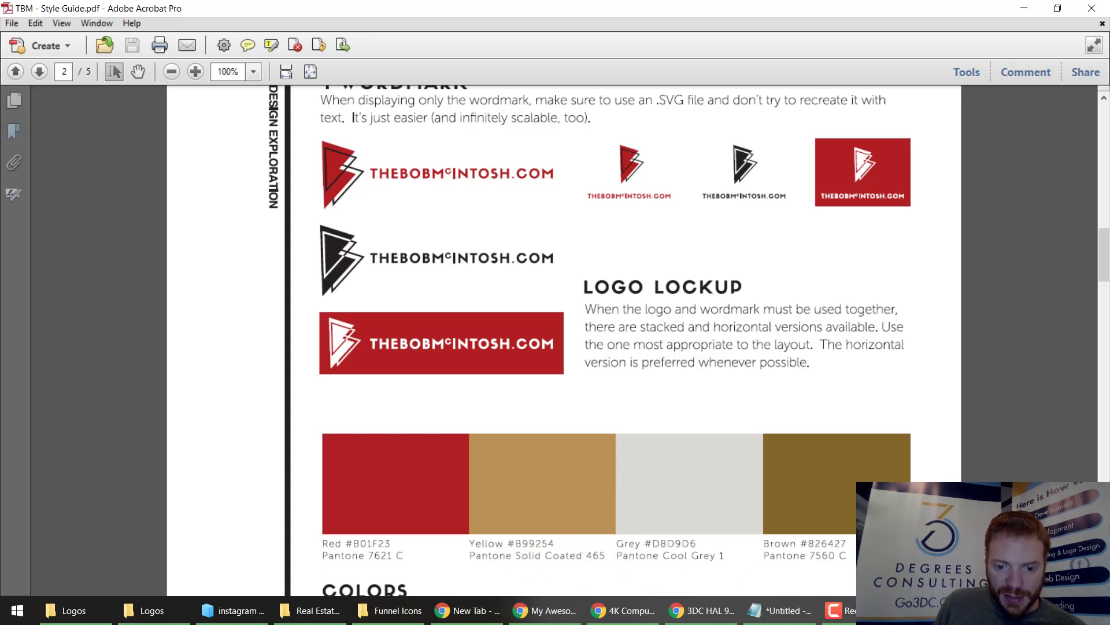
key("alt+Tab")
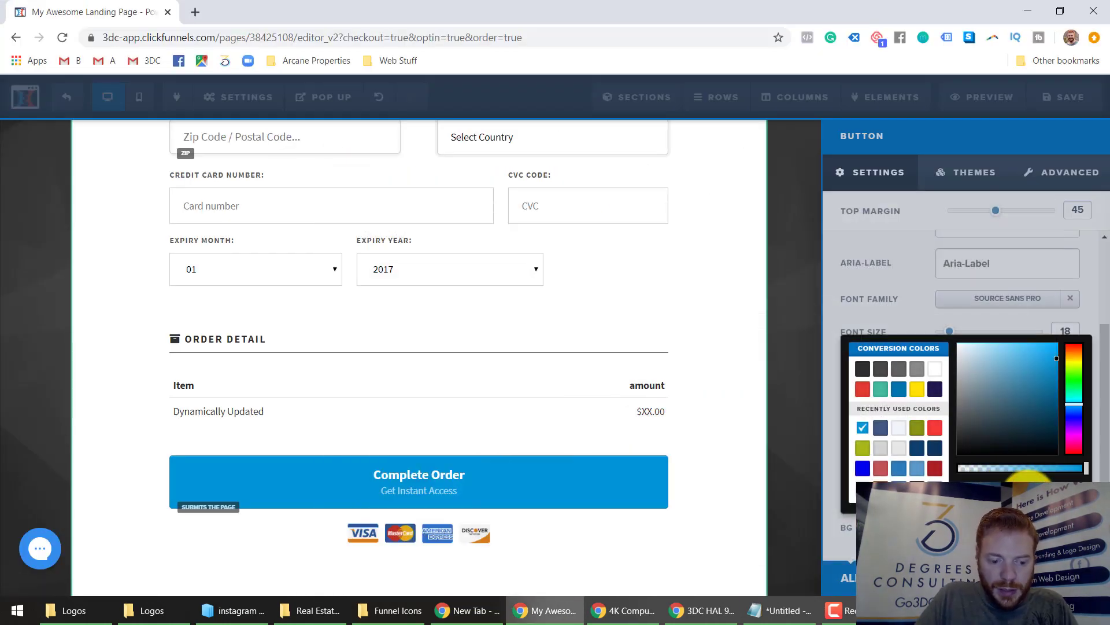
key("ctrl+v")
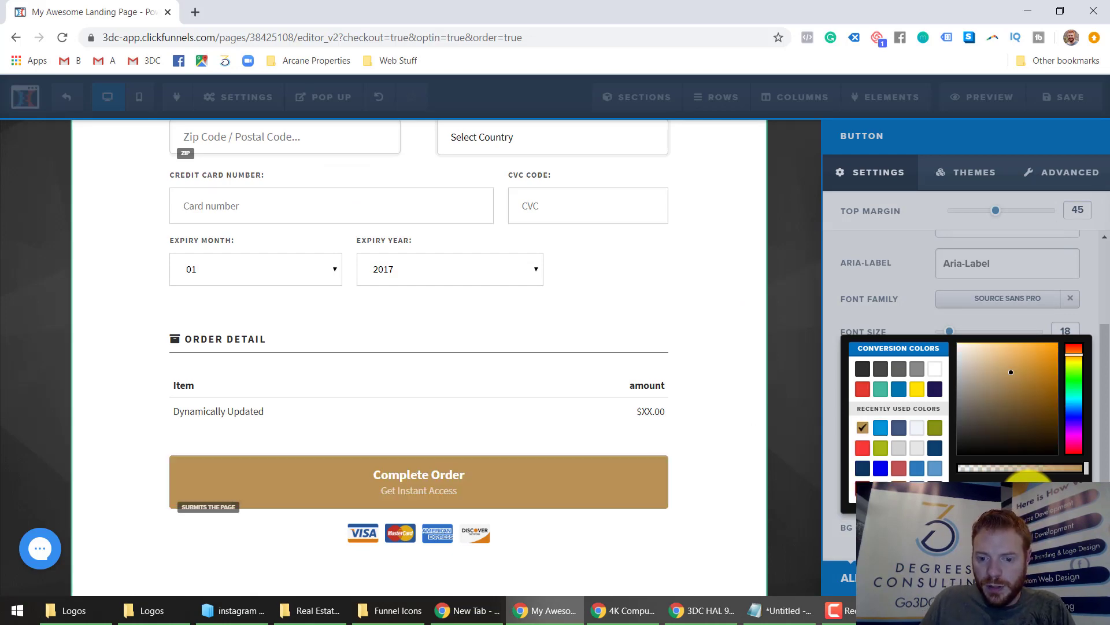
Change the order button's text to "Place My Site Order Now!", clear its sub text and close its settings.
left_click(914, 267)
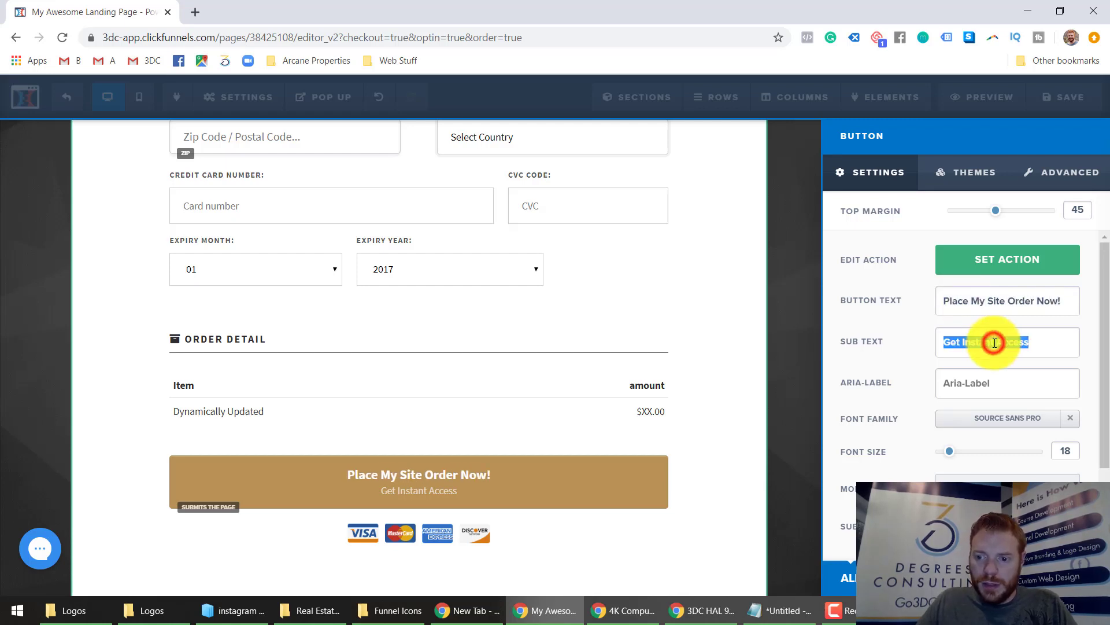
key("BackSpace")
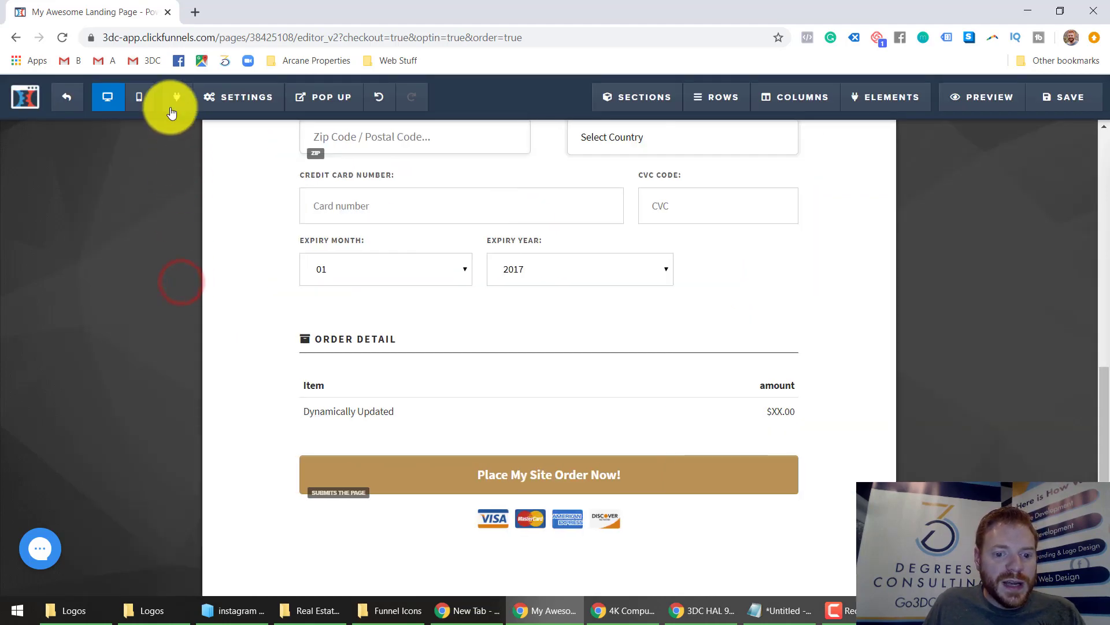
Switch to the mobile view and review the order form's headline, product image and billing fields.
left_click(134, 98)
scroll(578, 284, "up", 7)
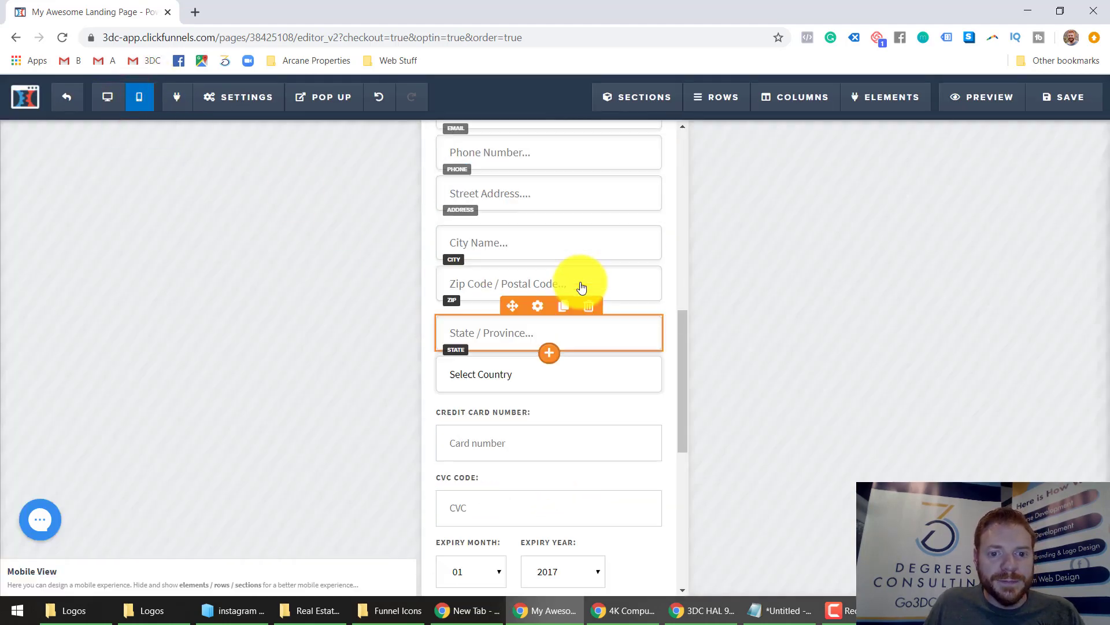
scroll(581, 288, "up", 3)
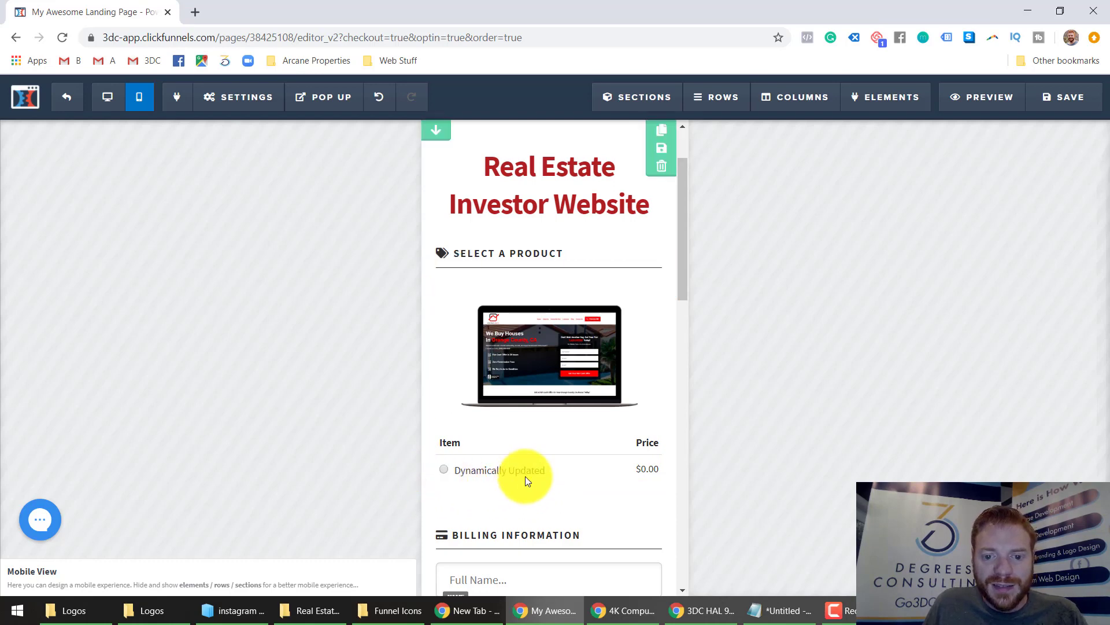
scroll(511, 474, "down", 2)
scroll(512, 475, "down", 3)
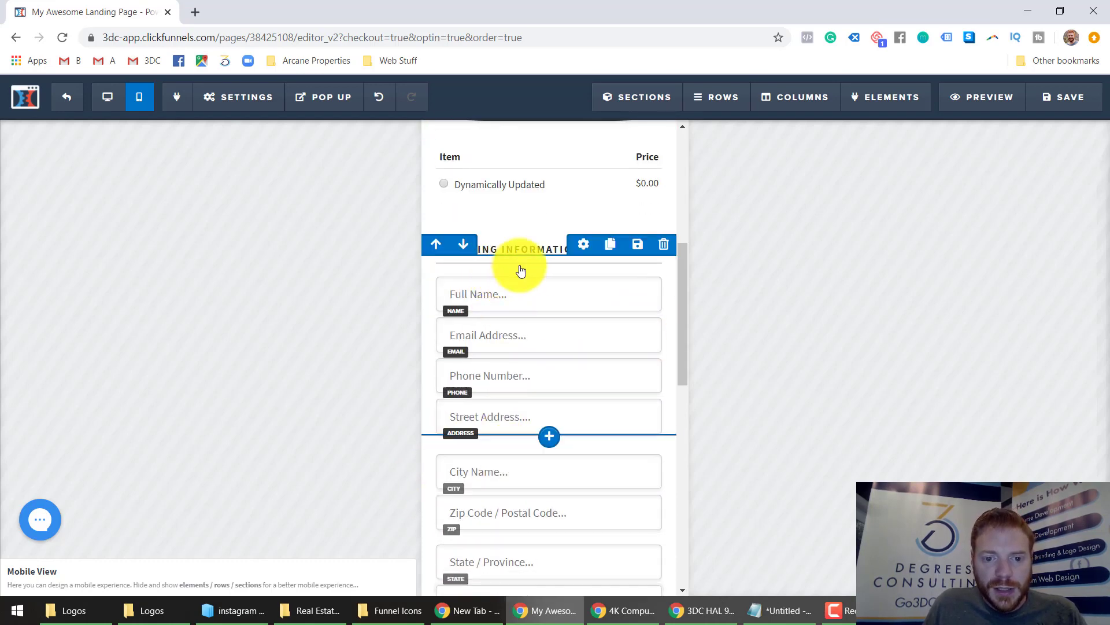
Try a mobile font size of 18 px for the "Place My Site Order Now!" button in the mobile view.
scroll(533, 438, "down", 3)
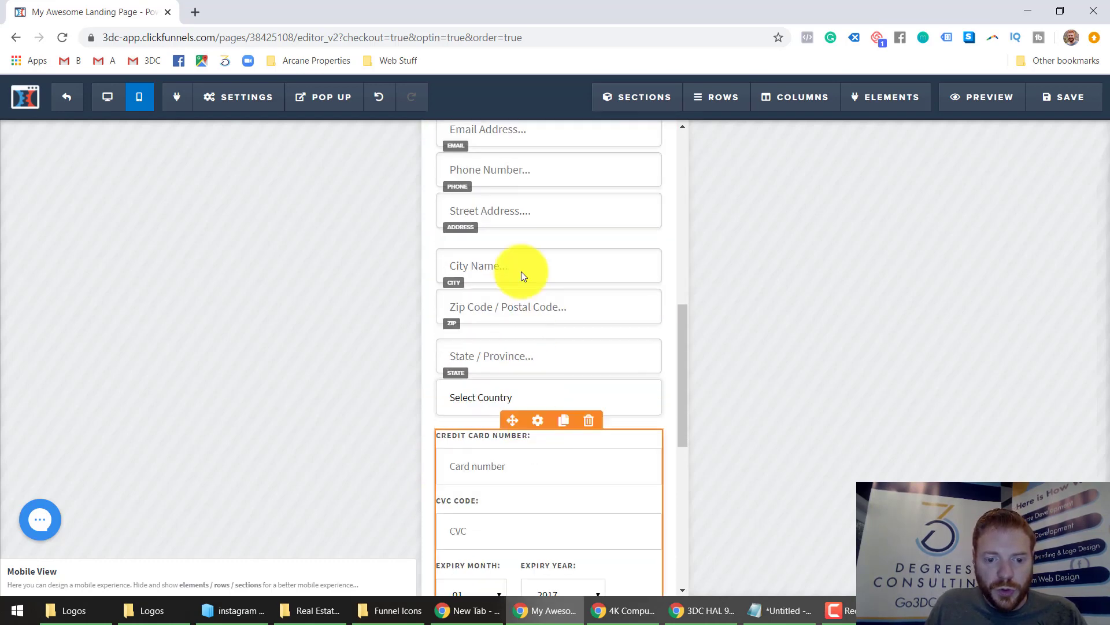
scroll(539, 377, "down", 2)
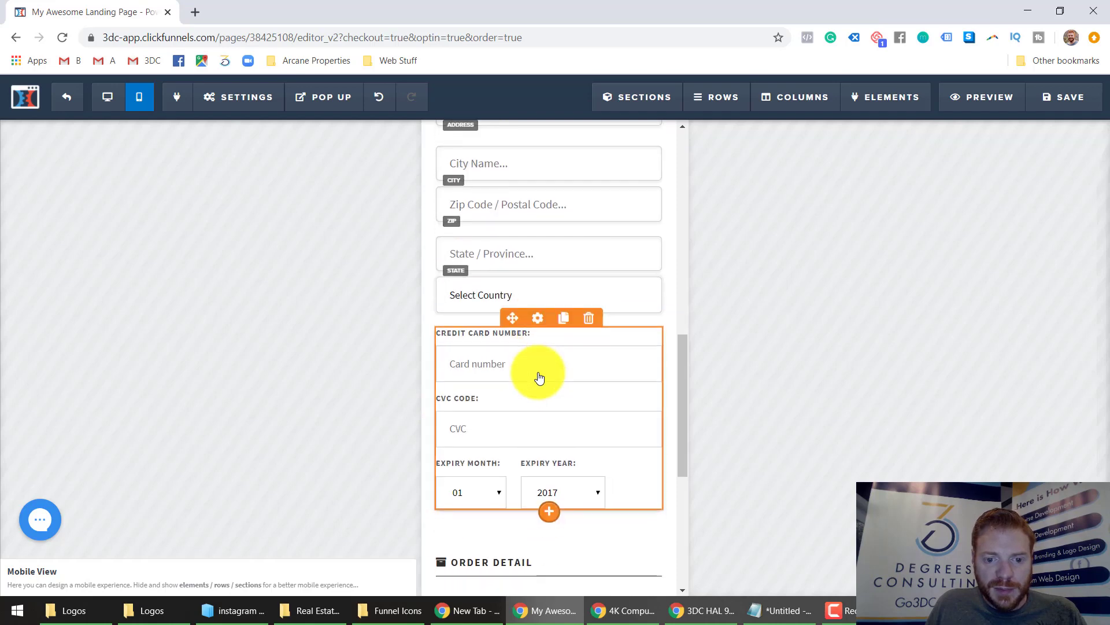
scroll(539, 377, "down", 4)
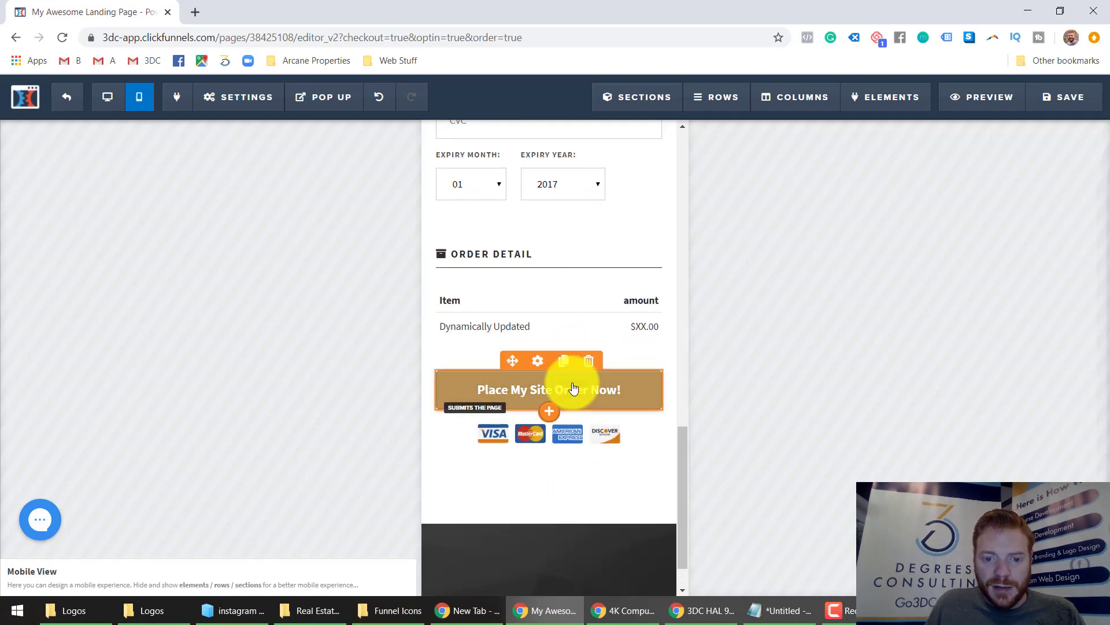
left_click(537, 361)
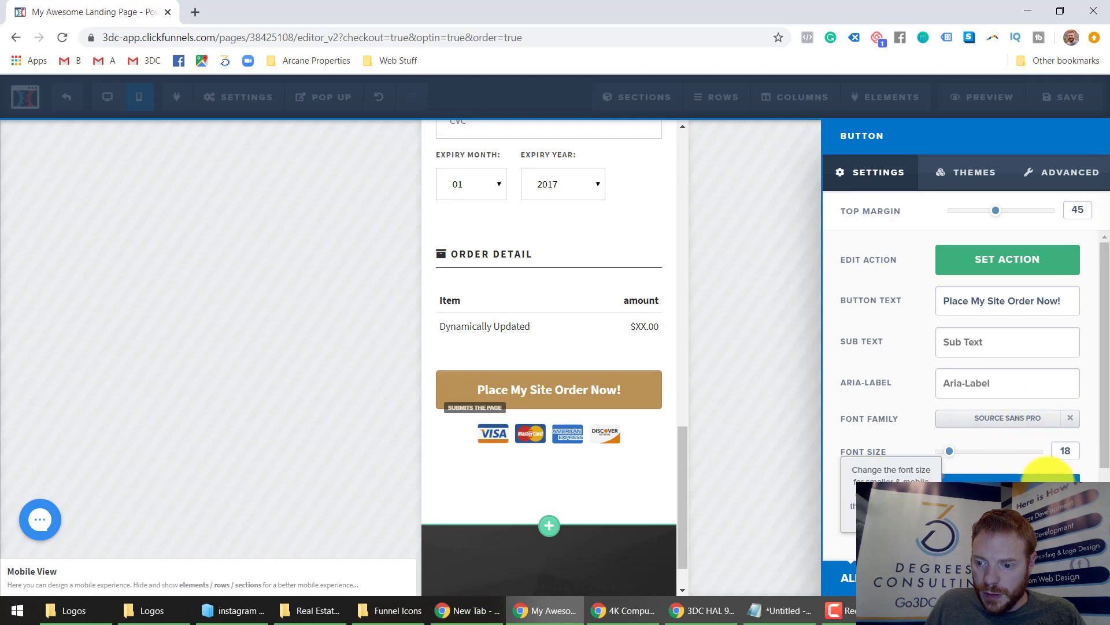
left_click(1033, 480)
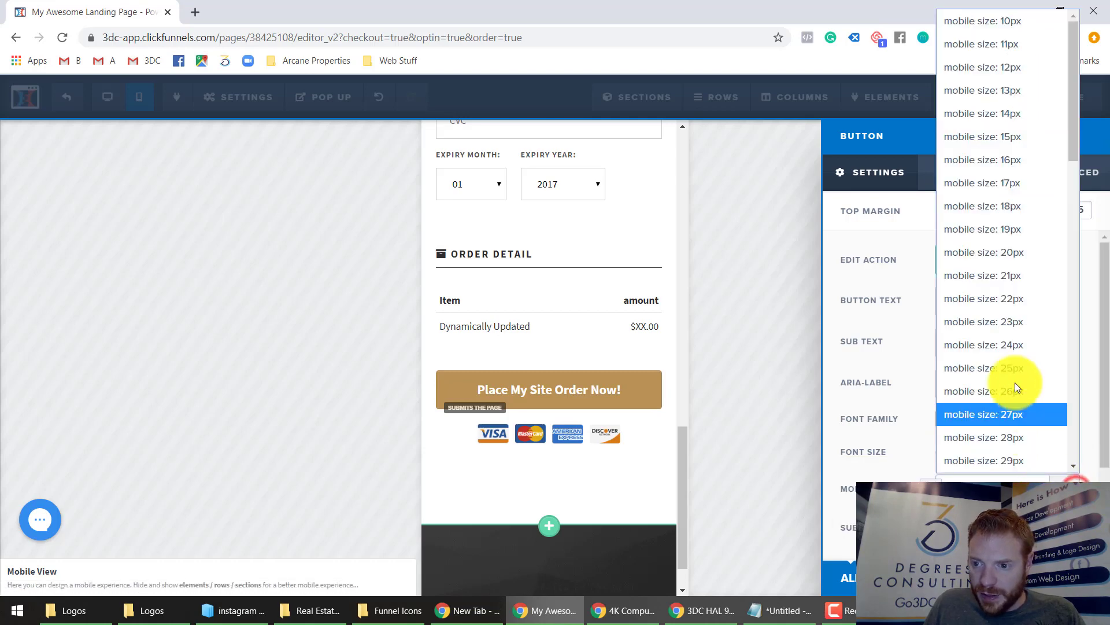
left_click(1004, 209)
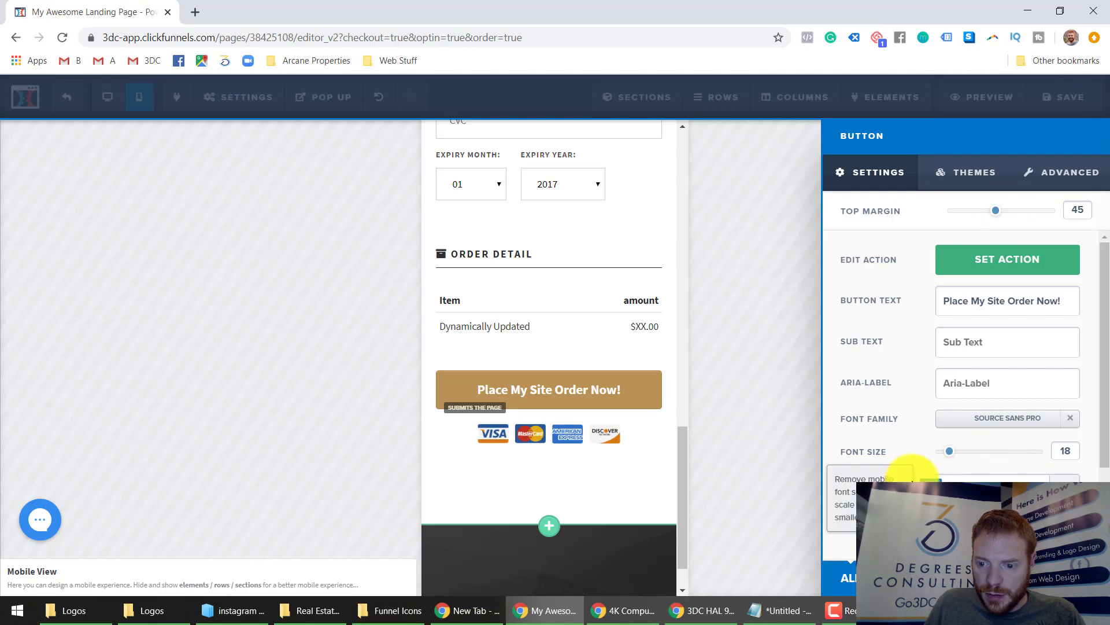
left_click(903, 479)
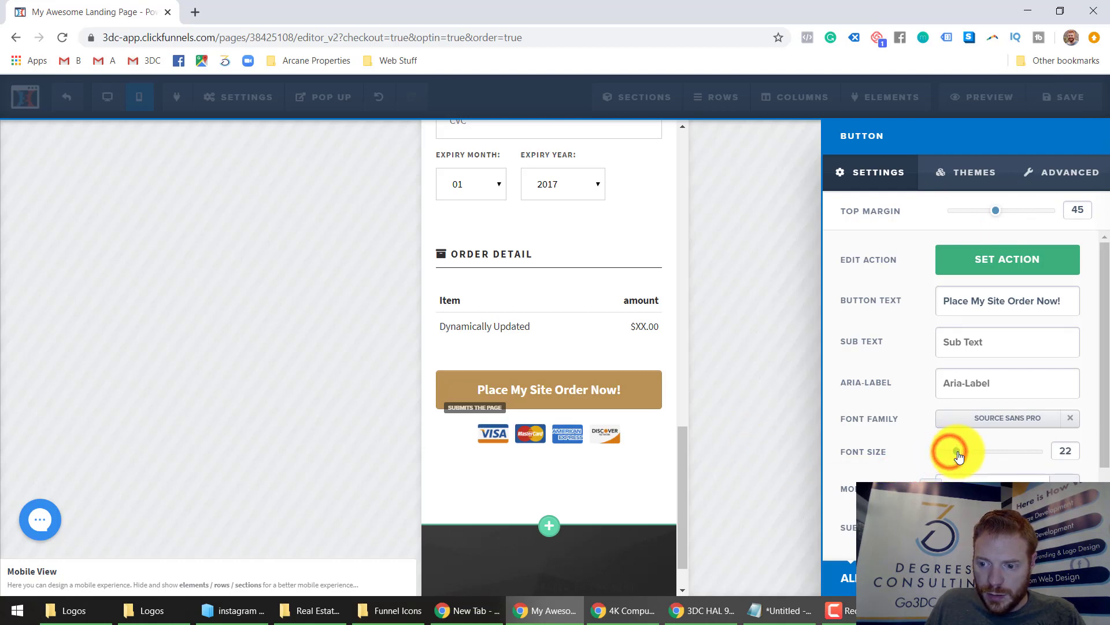
left_click(582, 380)
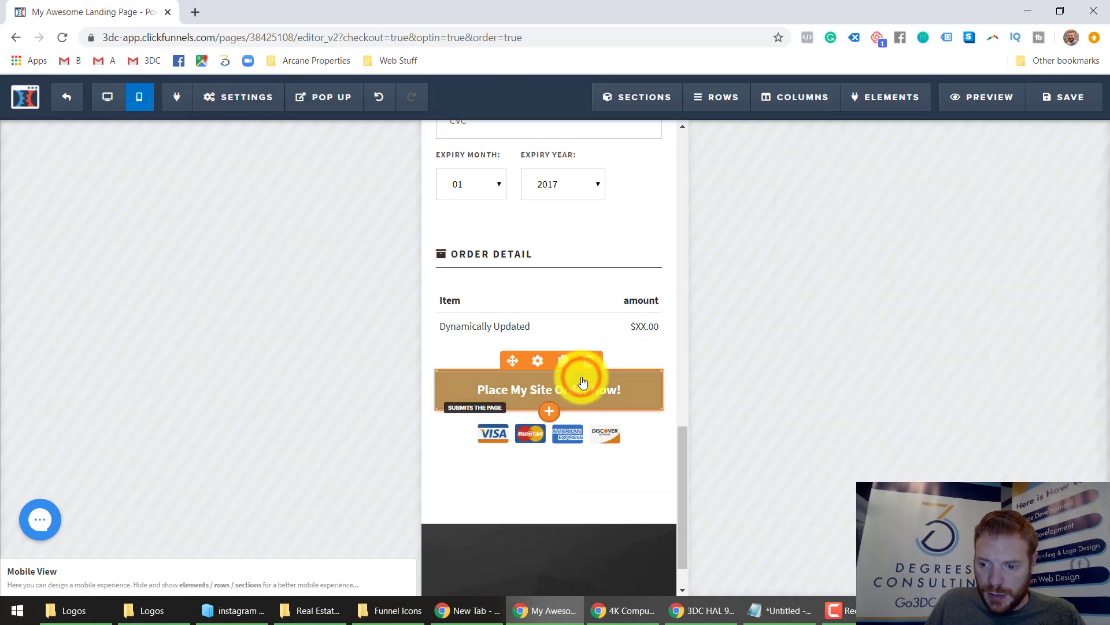
Try mobile font sizes of 24 px and 22 px on the order button, and settle on 20 px.
left_click(528, 364)
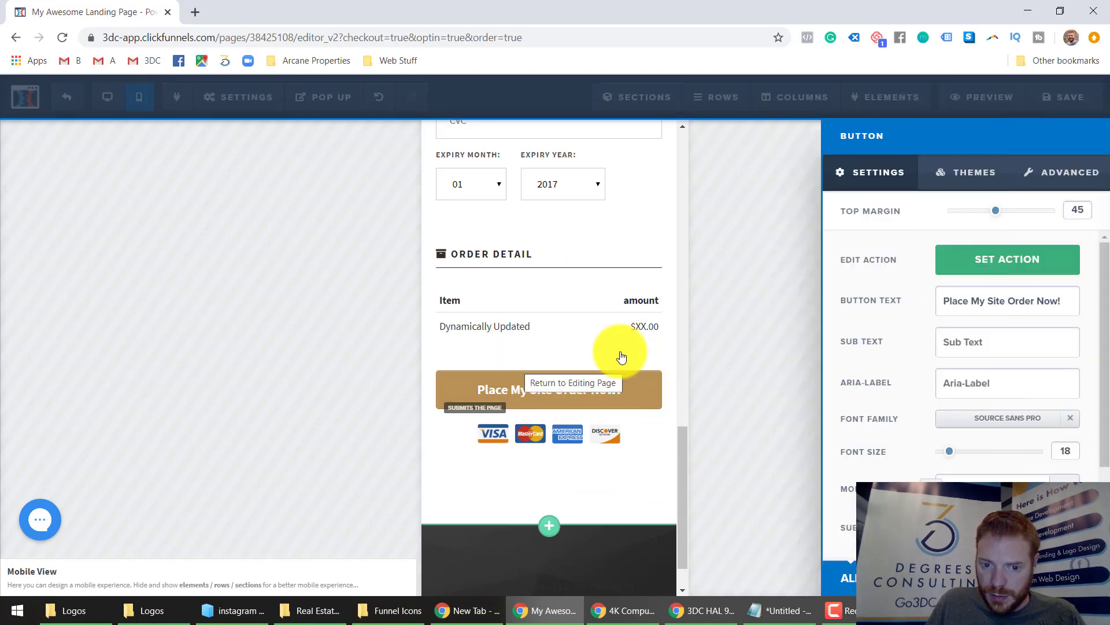
scroll(1008, 459, "down", 1)
scroll(1009, 459, "up", 1)
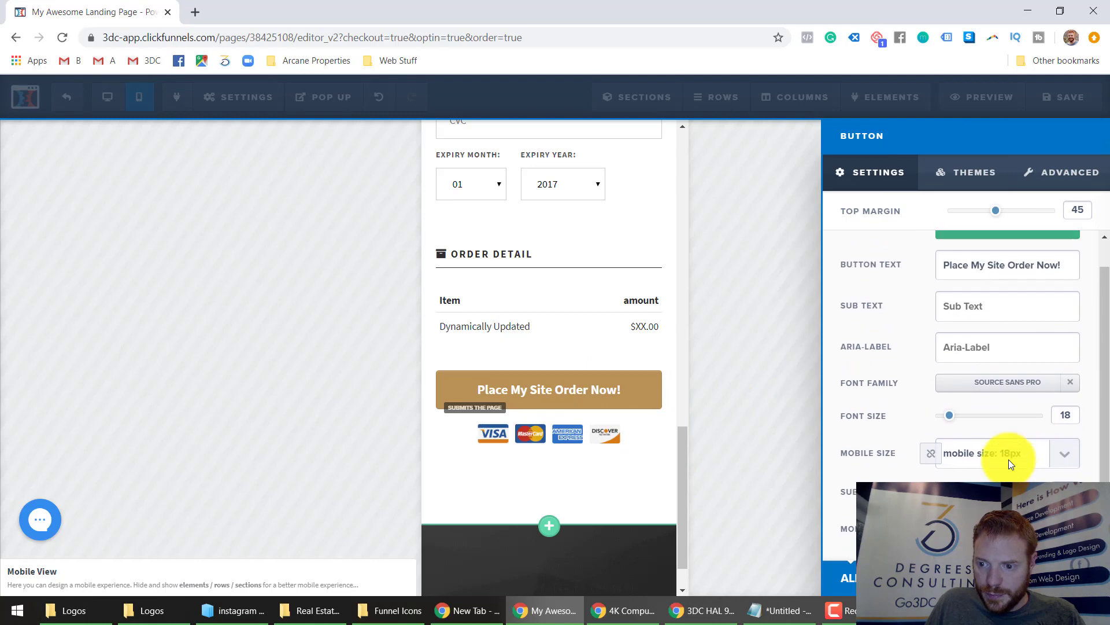
scroll(1009, 460, "down", 2)
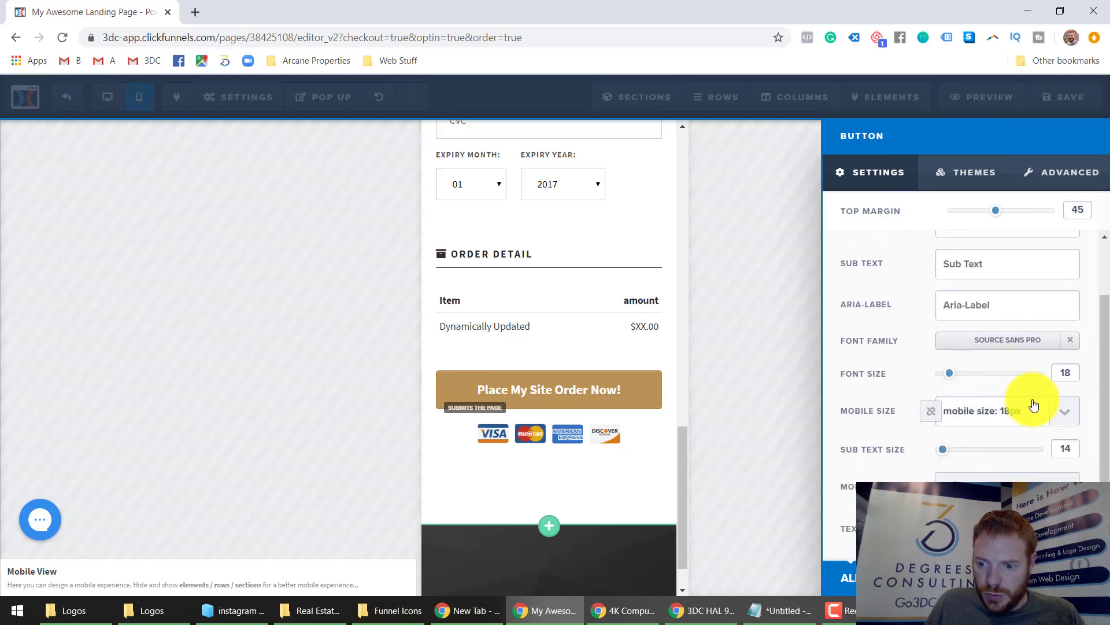
left_click(1064, 411)
left_click(1009, 299)
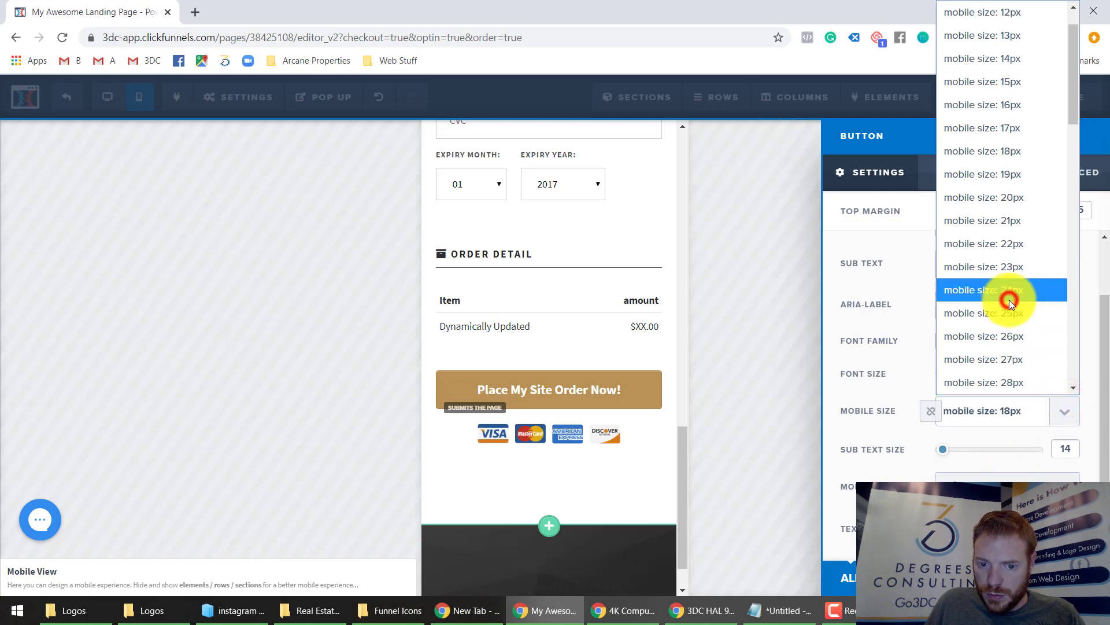
left_click(1064, 410)
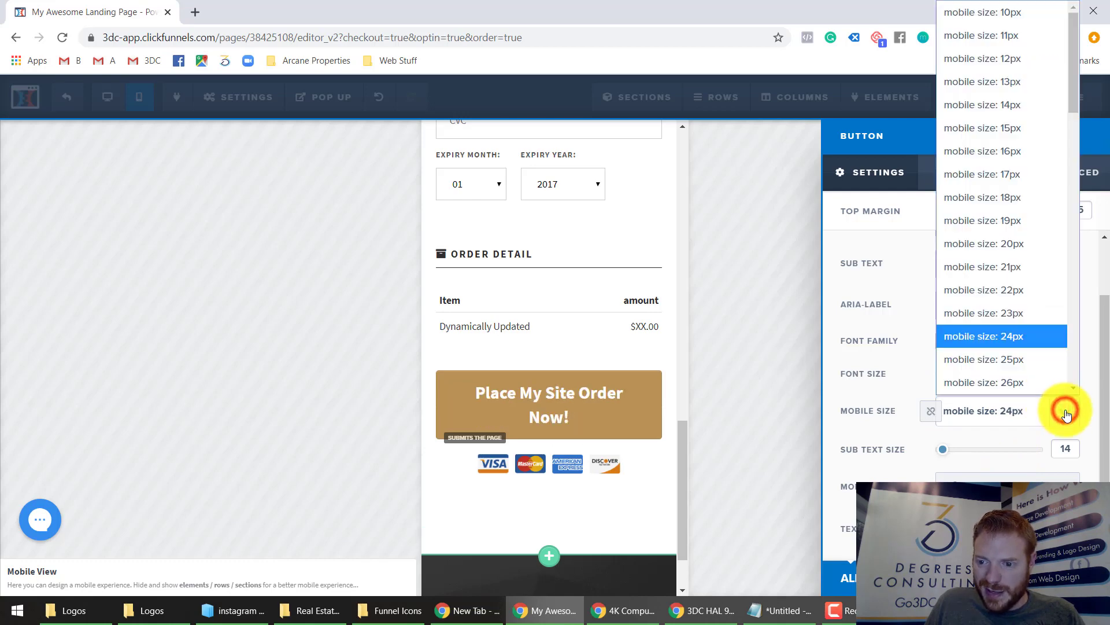
left_click(1019, 294)
left_click(1064, 411)
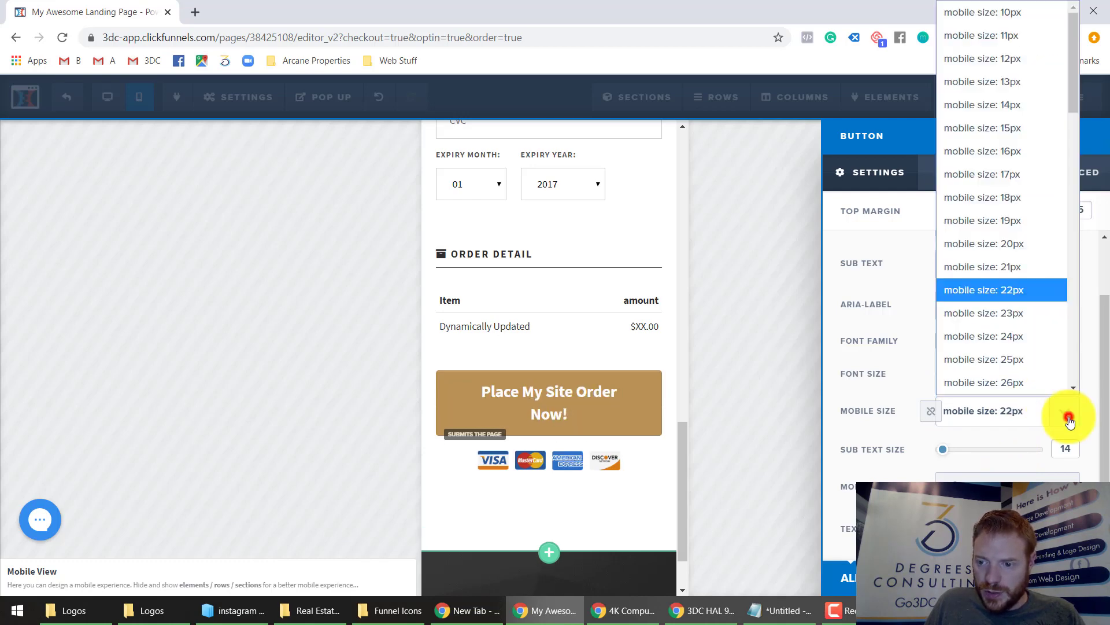
left_click(999, 242)
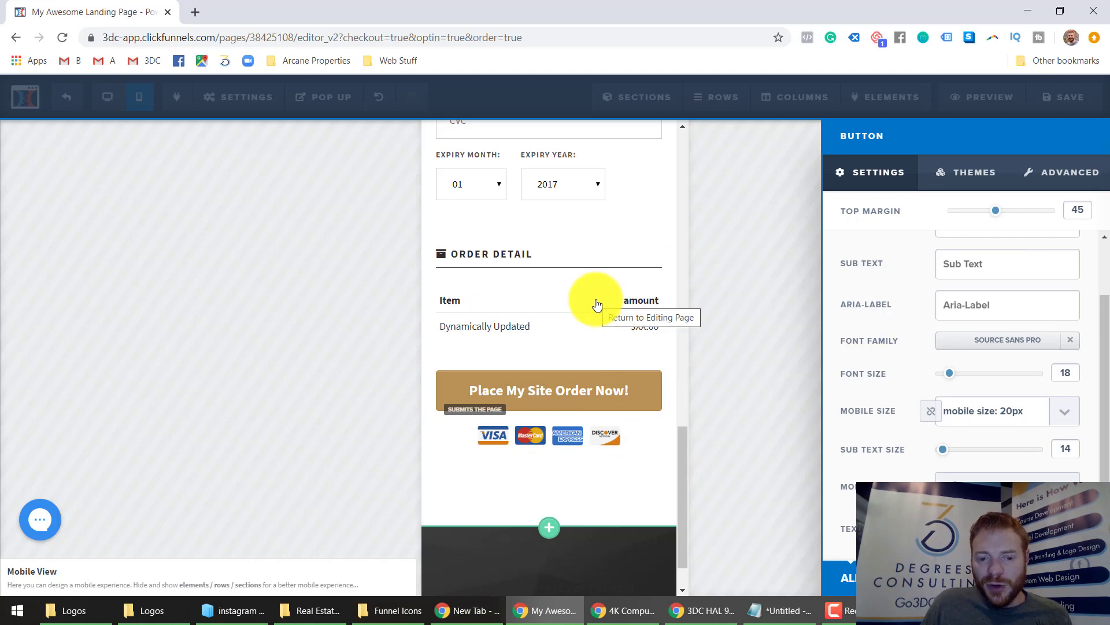
left_click(496, 477)
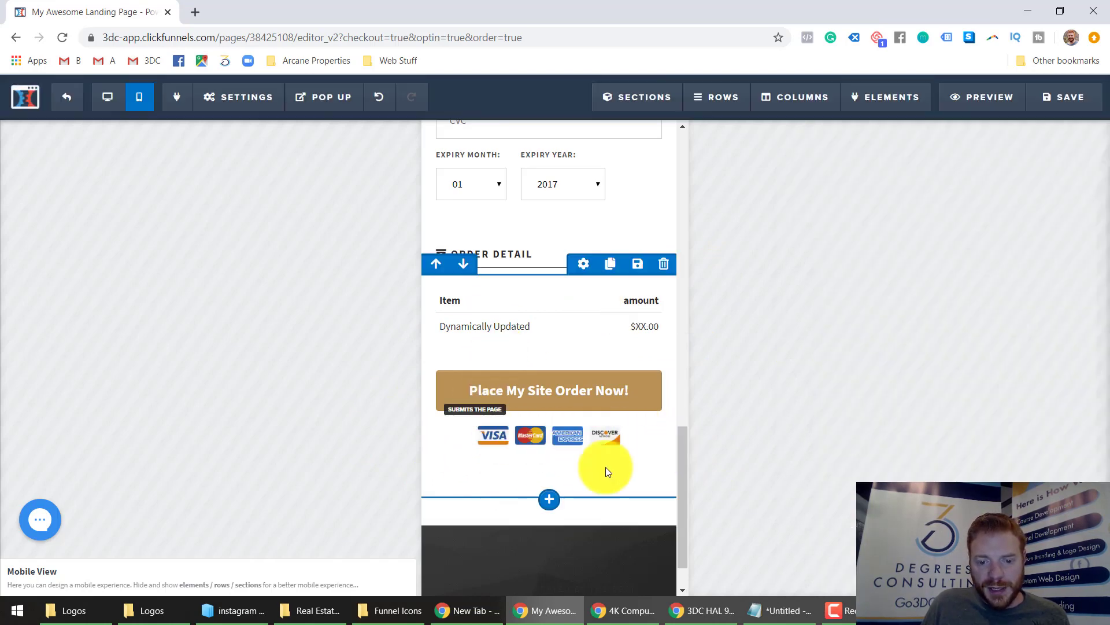
Return to the desktop view and add an image element below the credit card icons under the order button.
scroll(498, 503, "down", 1)
scroll(499, 503, "up", 15)
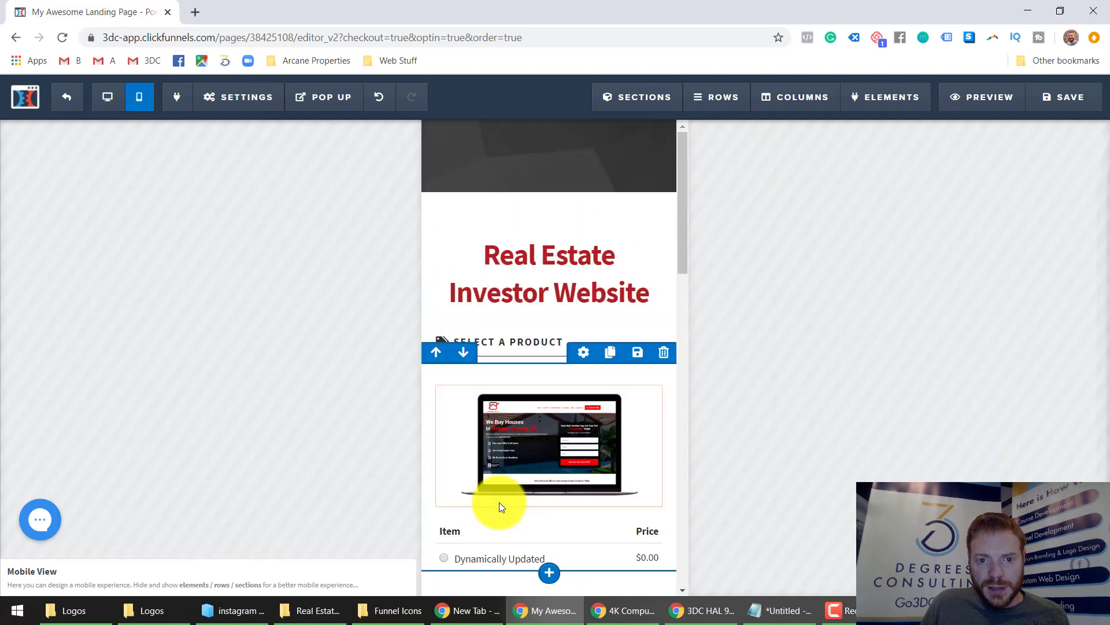
left_click(101, 98)
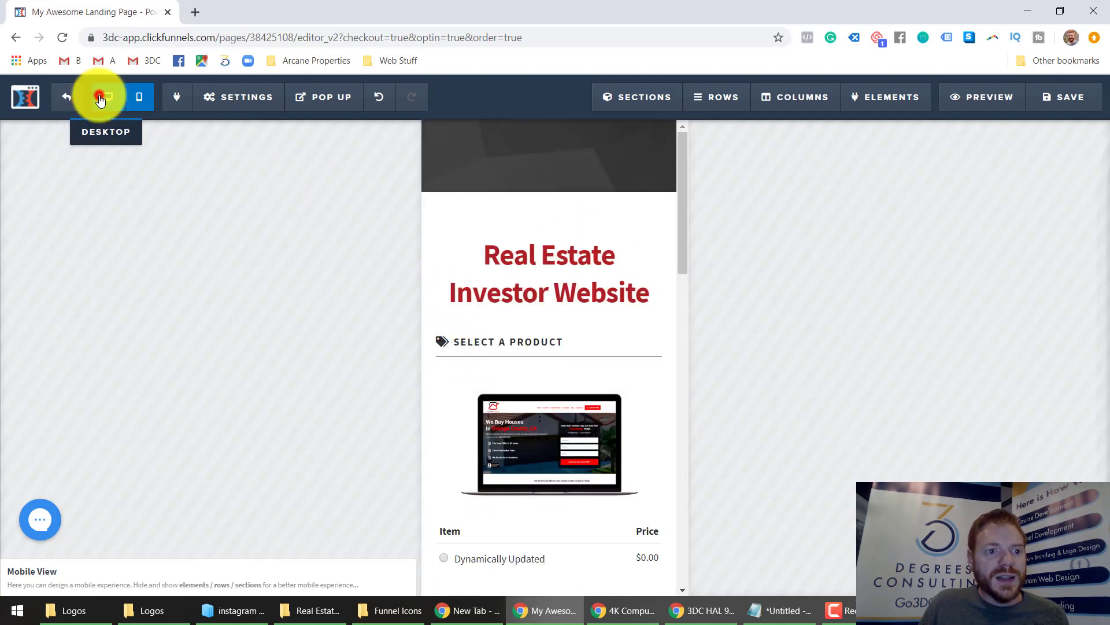
scroll(518, 272, "down", 5)
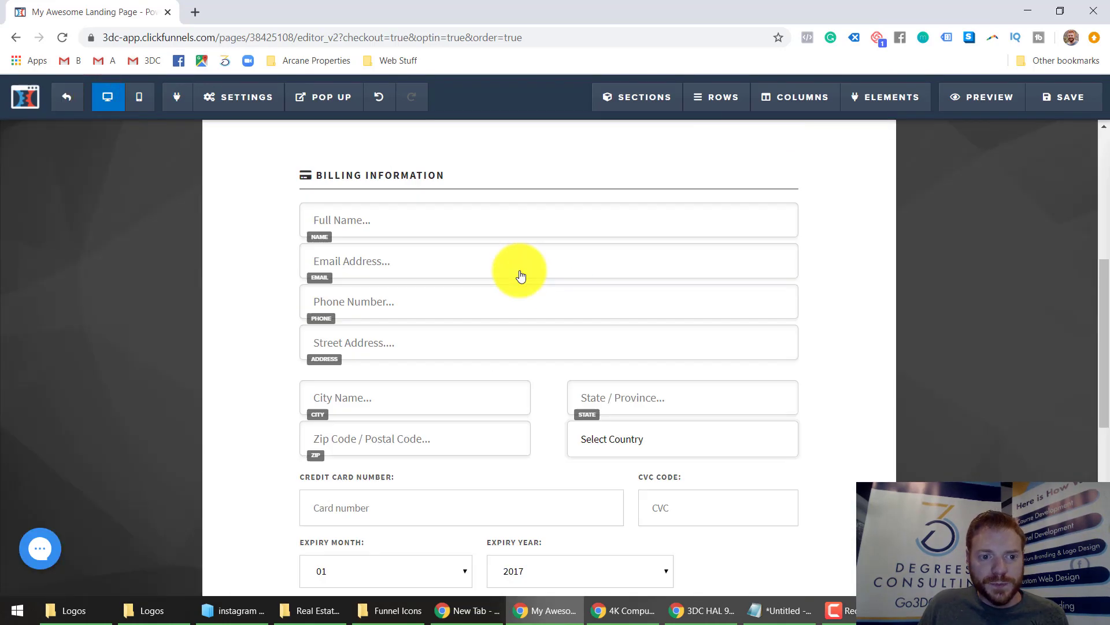
scroll(521, 276, "down", 7)
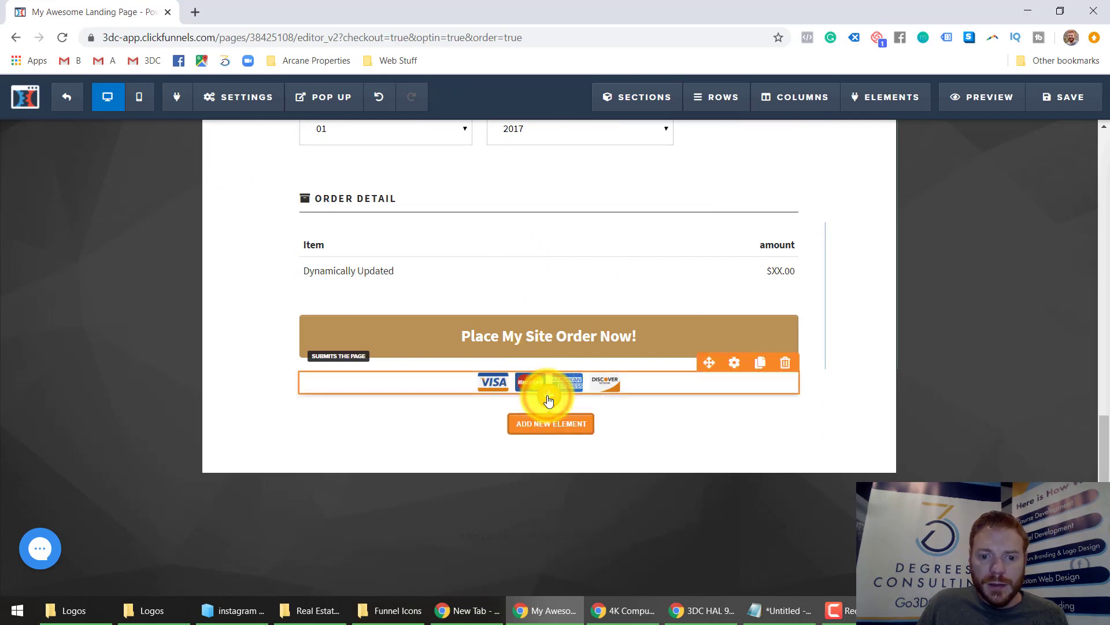
left_click(550, 422)
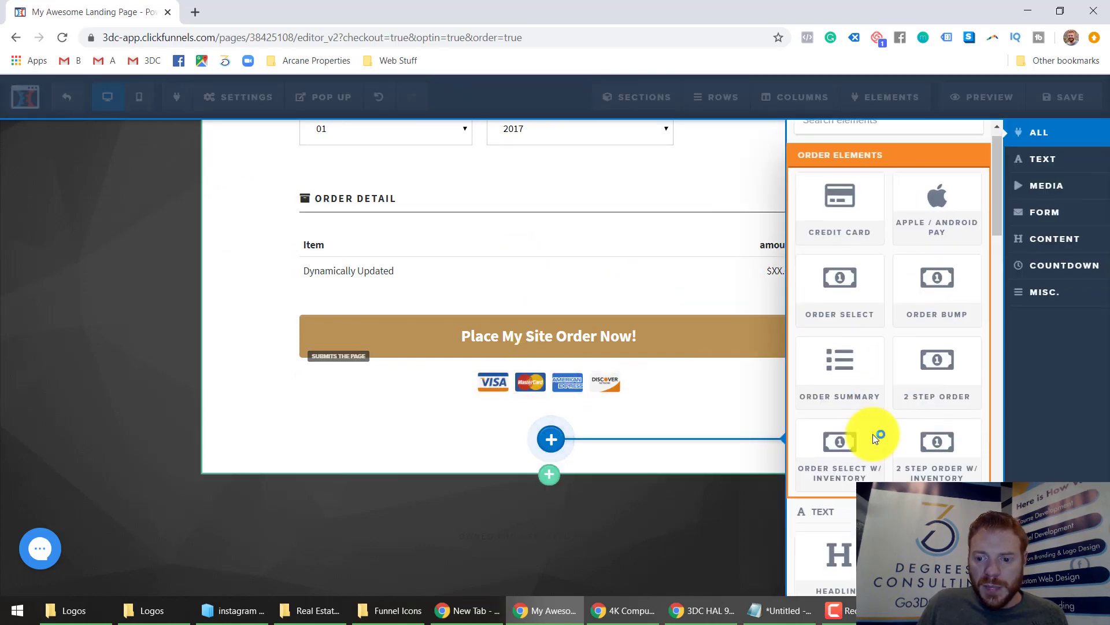
scroll(872, 433, "down", 5)
left_click(822, 409)
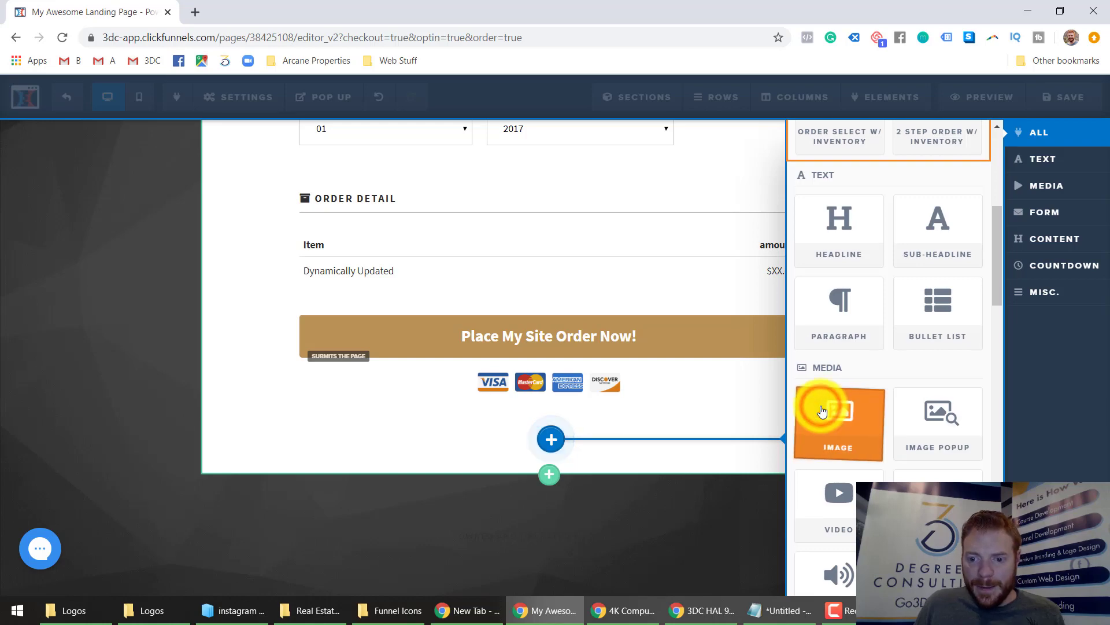
Replace the demo image with the red triangle website logo from the uploaded images library and set its top margin to 65.
left_click(561, 484)
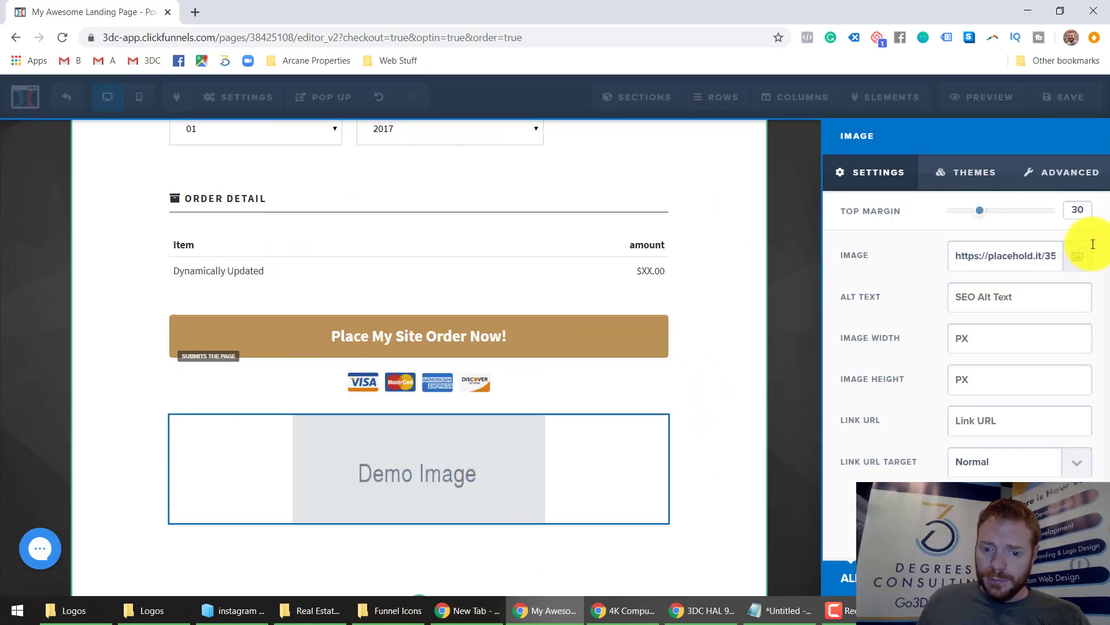
left_click(1079, 257)
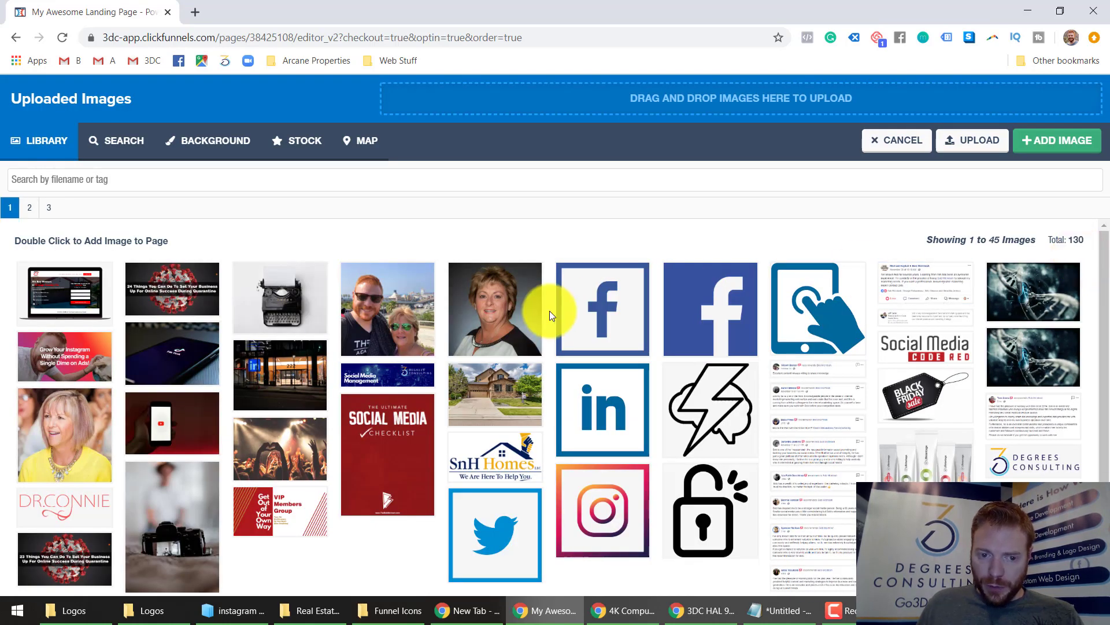
left_click(29, 210)
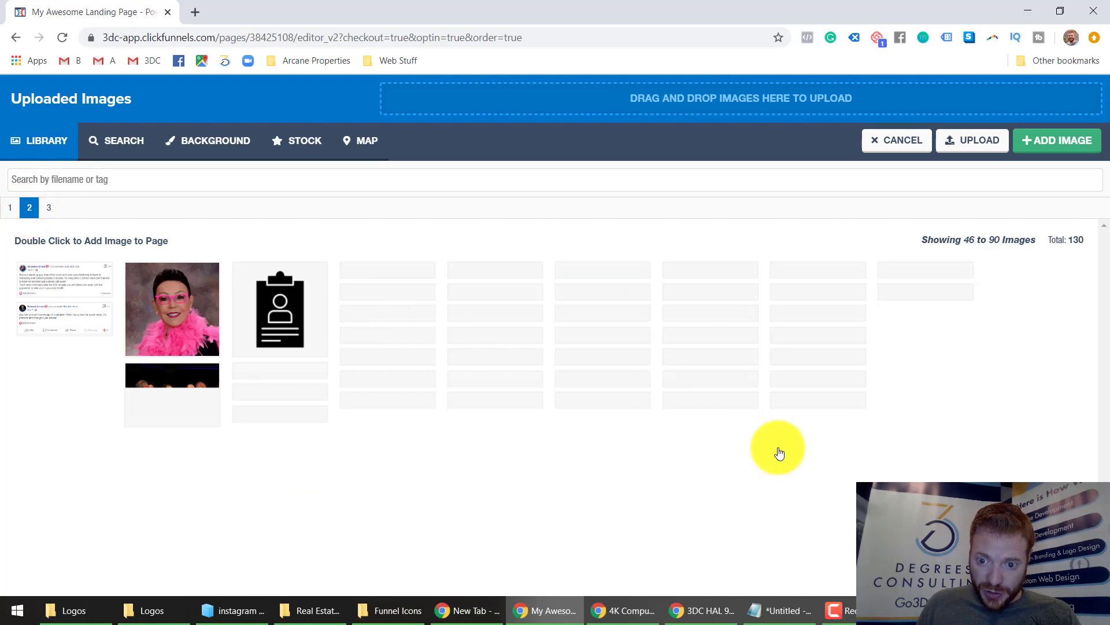
scroll(779, 453, "down", 3)
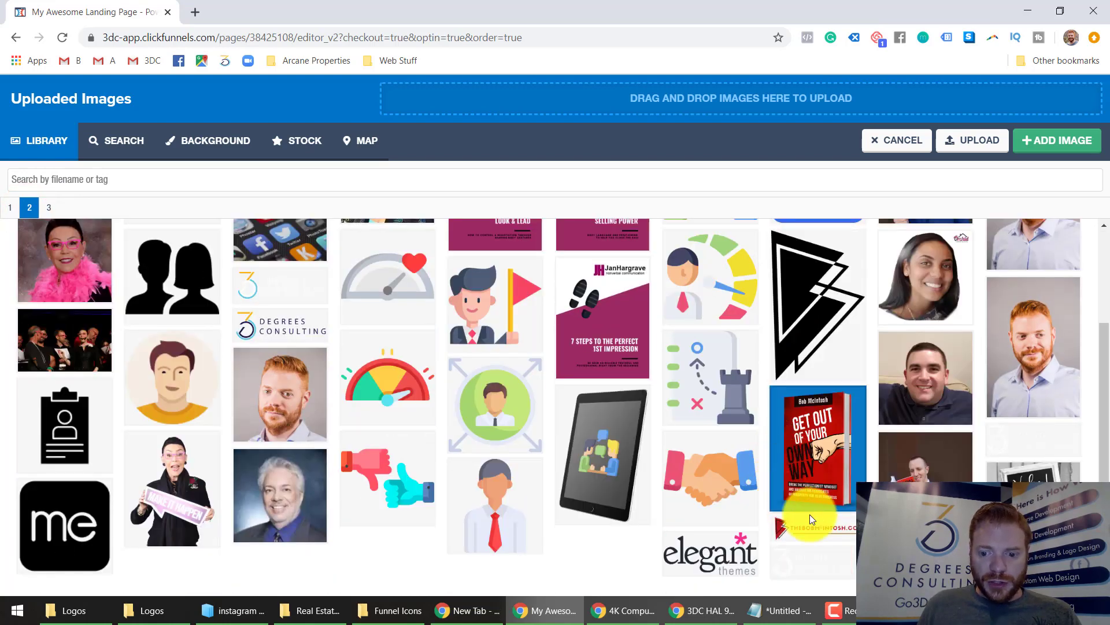
left_click(815, 534)
left_click(815, 535)
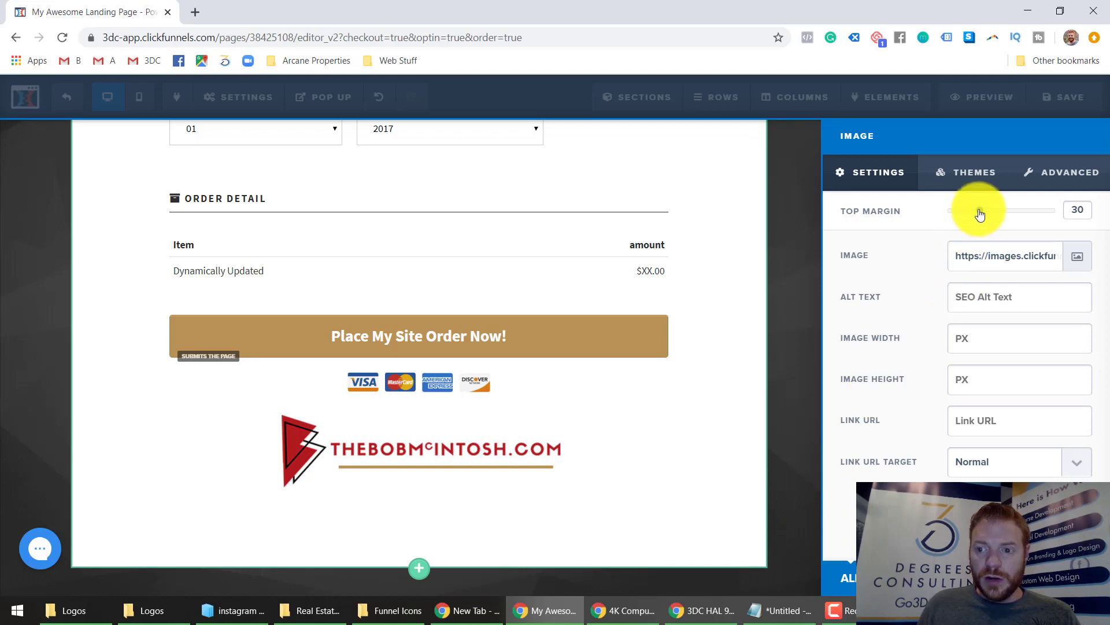
left_click_drag(979, 212, 1016, 210)
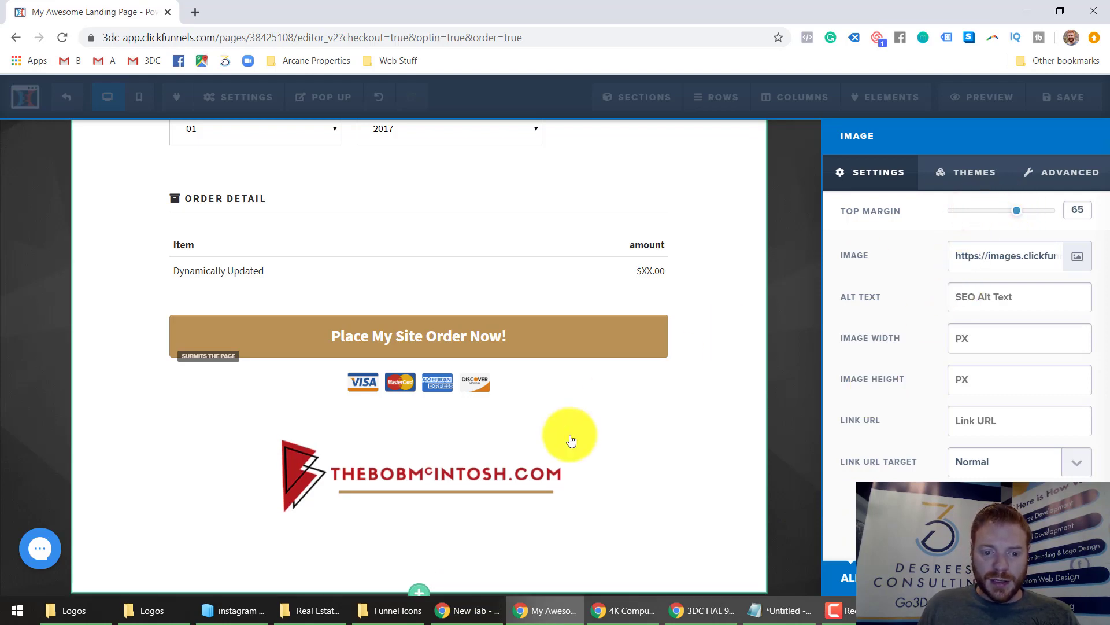
left_click(667, 461)
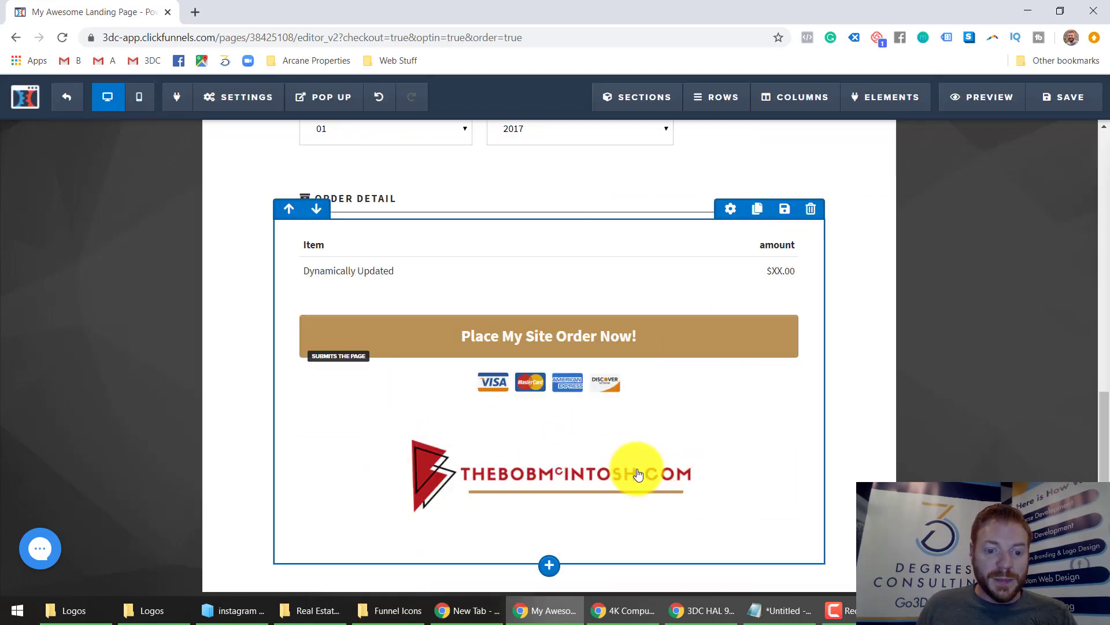
Replace the footer line below the order form with "COPYRIGHT 2020 3 DEGREES CONSULTING LLC".
scroll(713, 403, "up", 3)
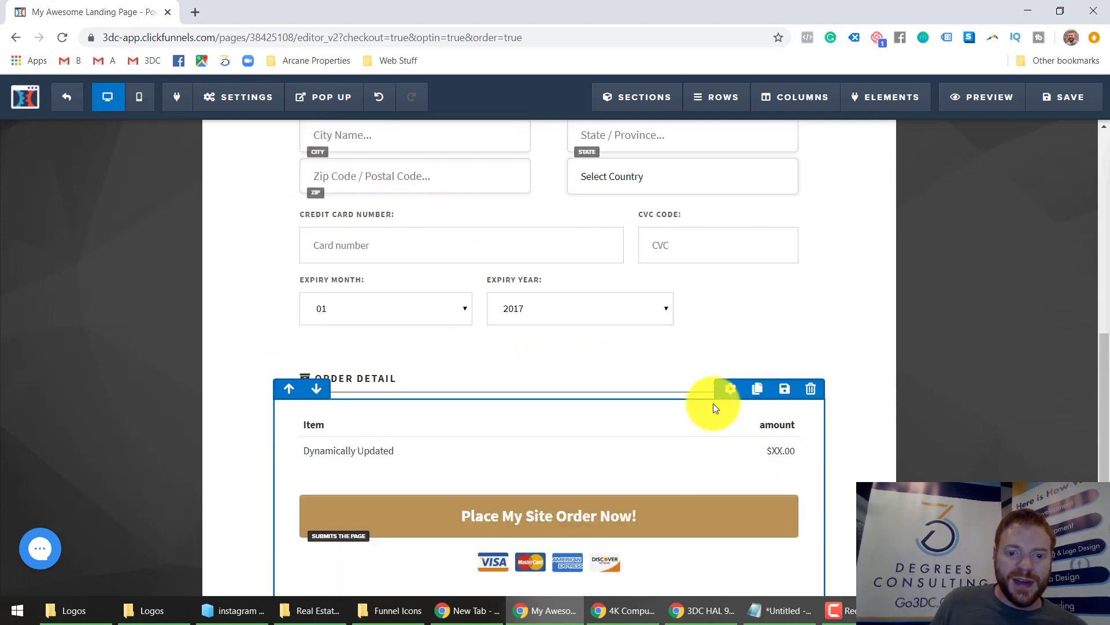
scroll(714, 404, "down", 5)
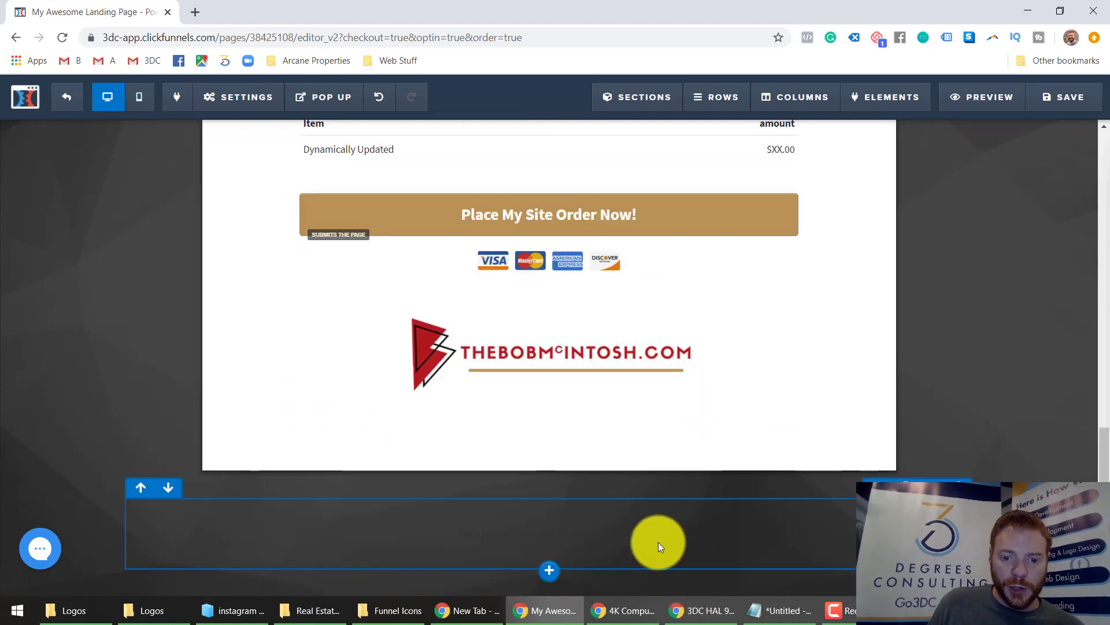
left_click(519, 534)
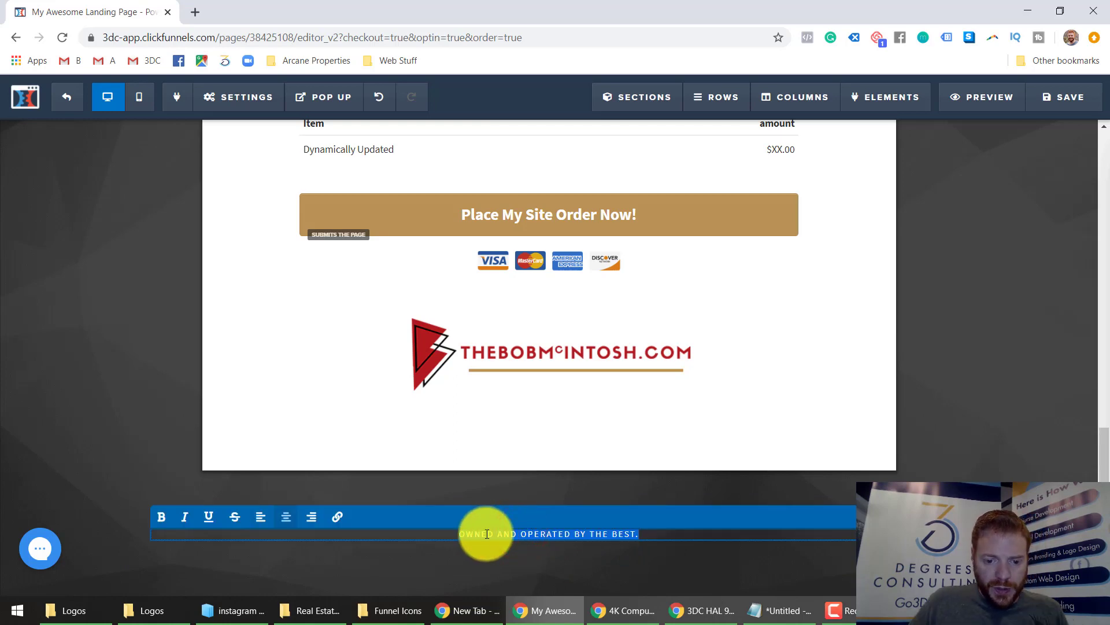
key("BackSpace")
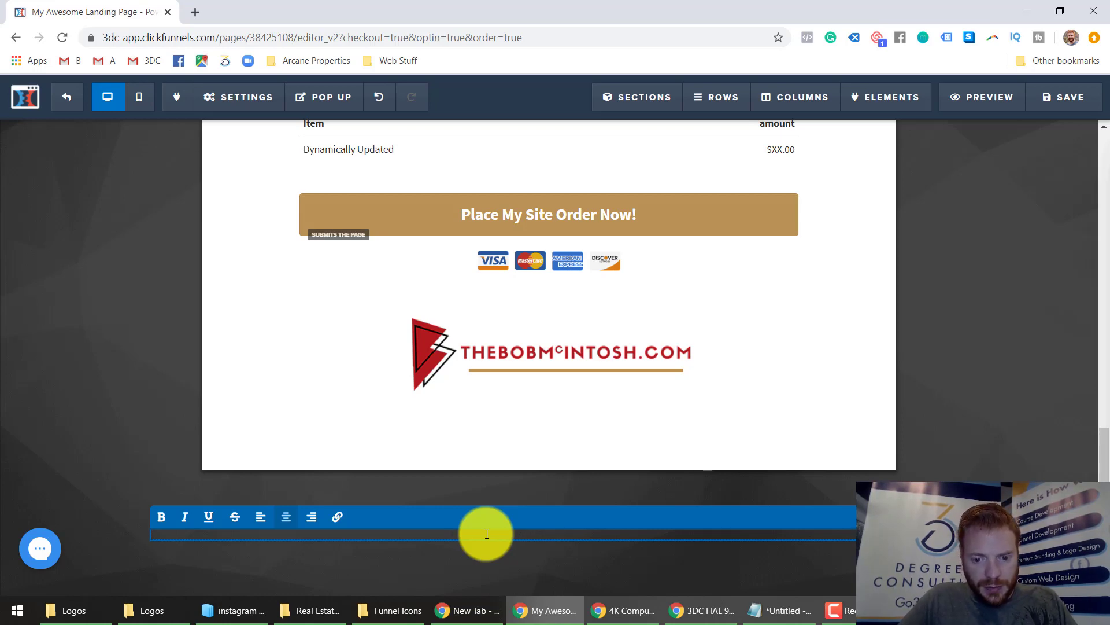
Change the text color of the copyright line below the order form to white.
triple_click(487, 533)
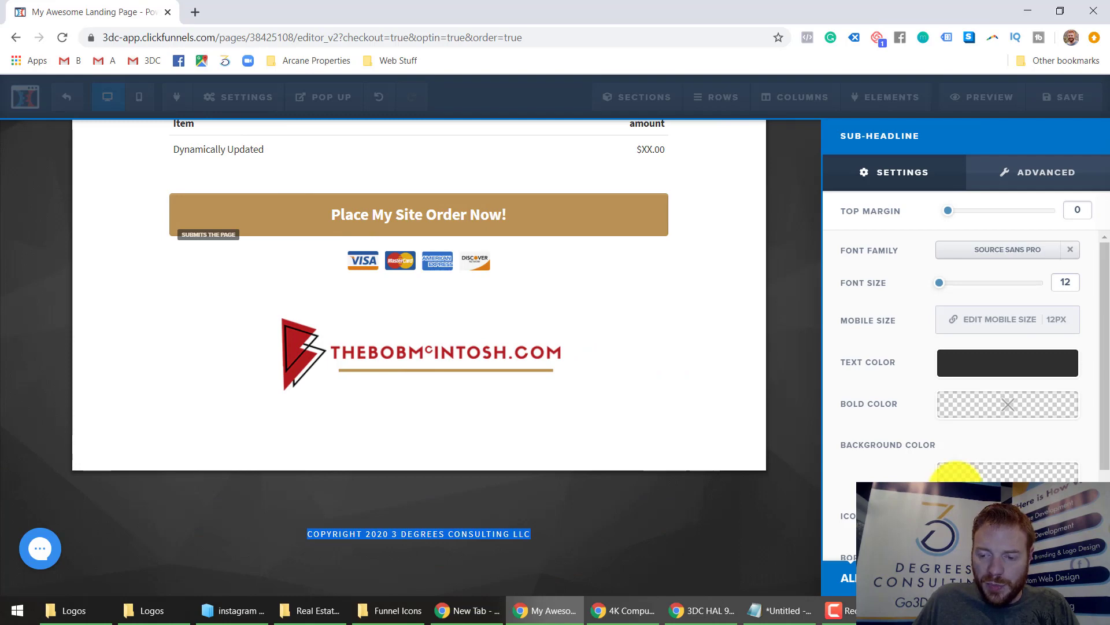
left_click(972, 378)
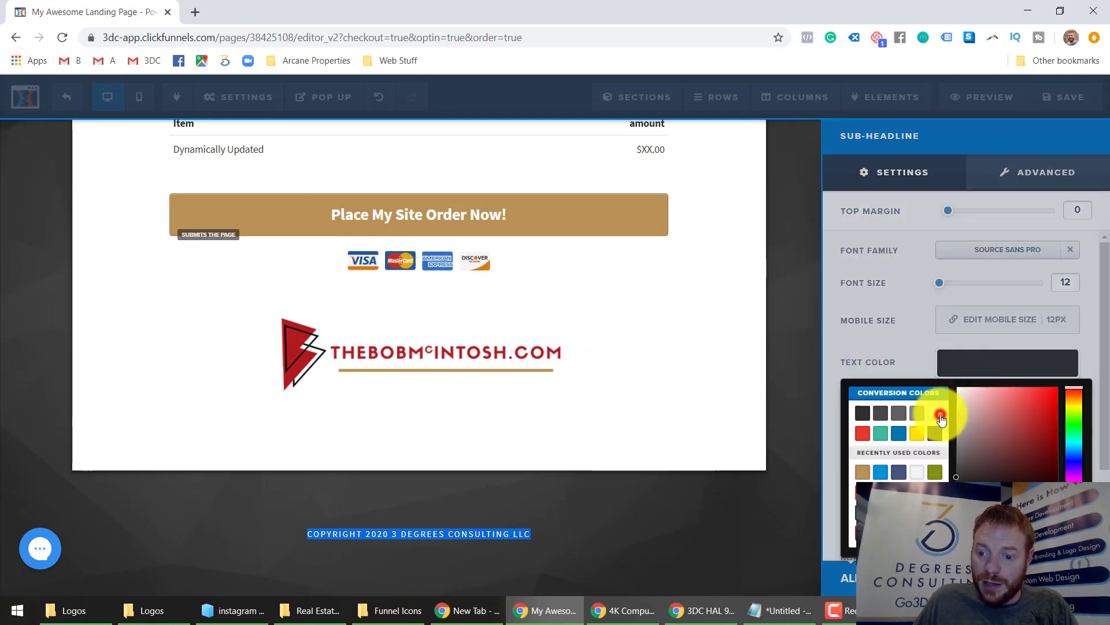
left_click(938, 414)
left_click(574, 517)
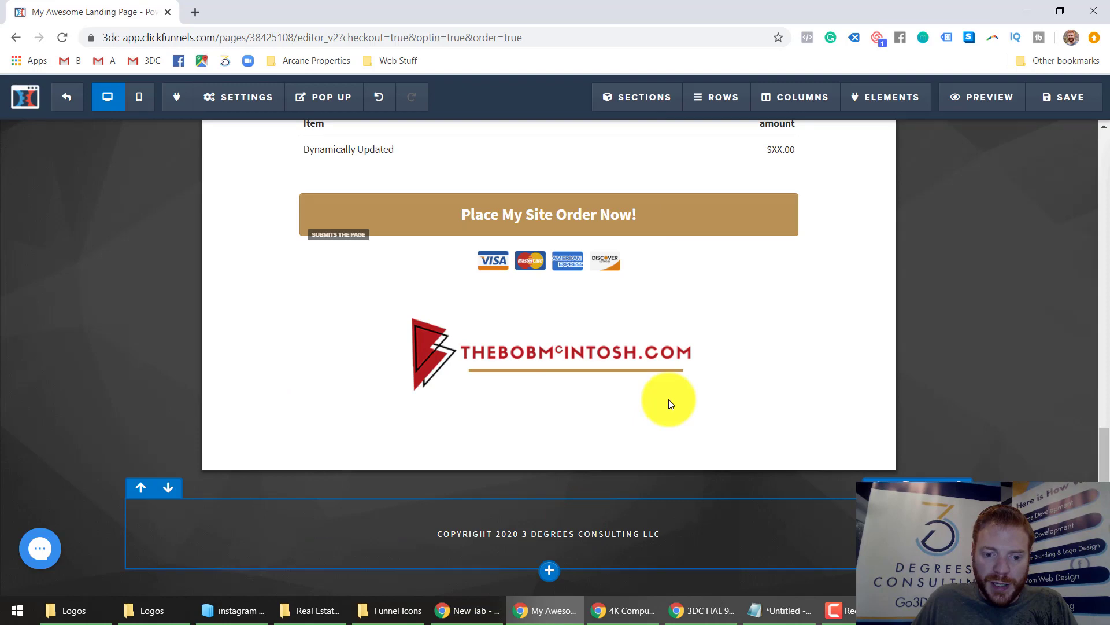
Reduce the top margin of the order form's white section to 20.
scroll(669, 399, "up", 15)
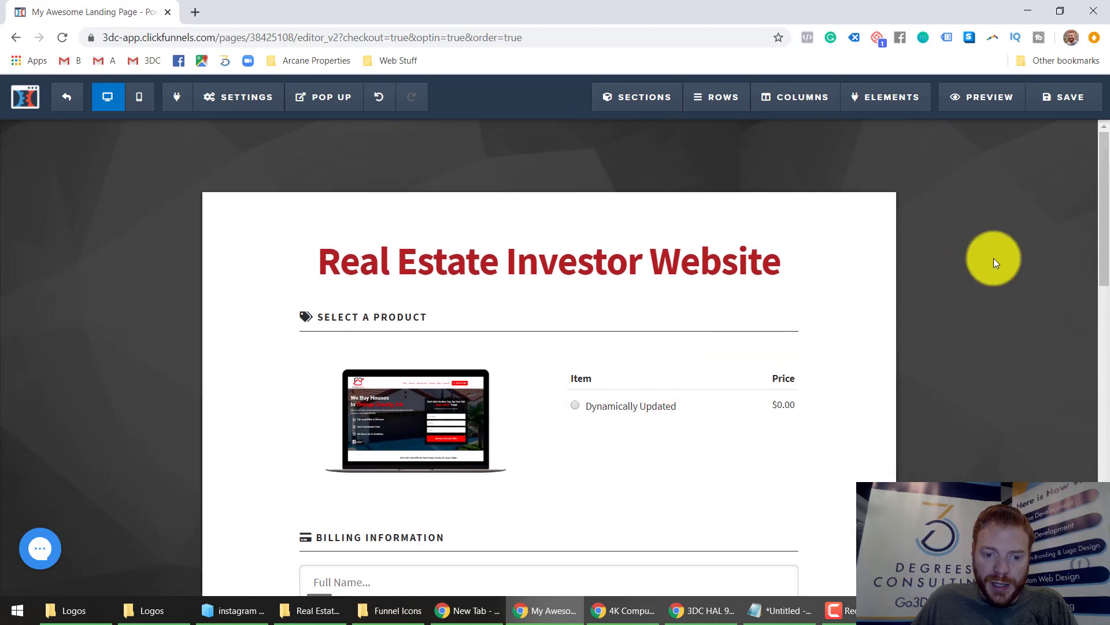
left_click(883, 202)
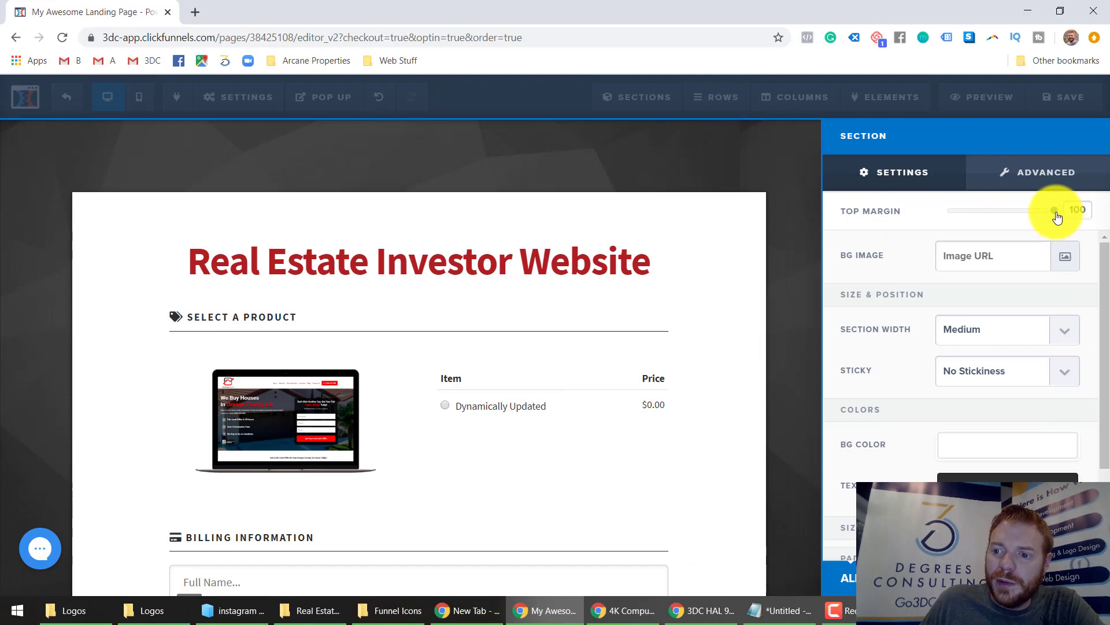
left_click_drag(1059, 214, 972, 221)
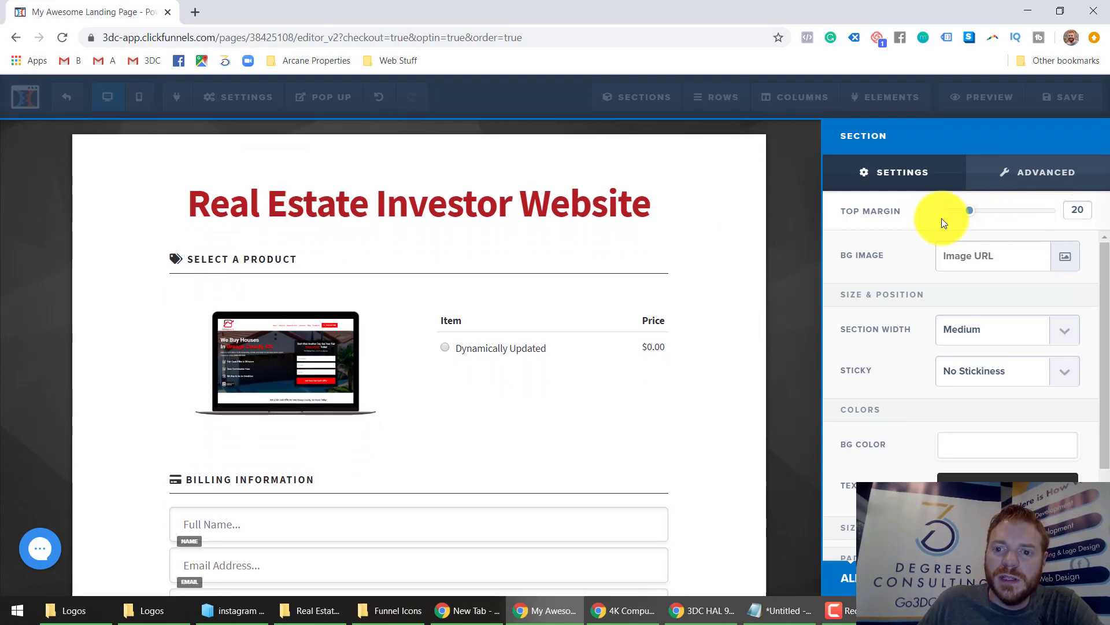
left_click(798, 202)
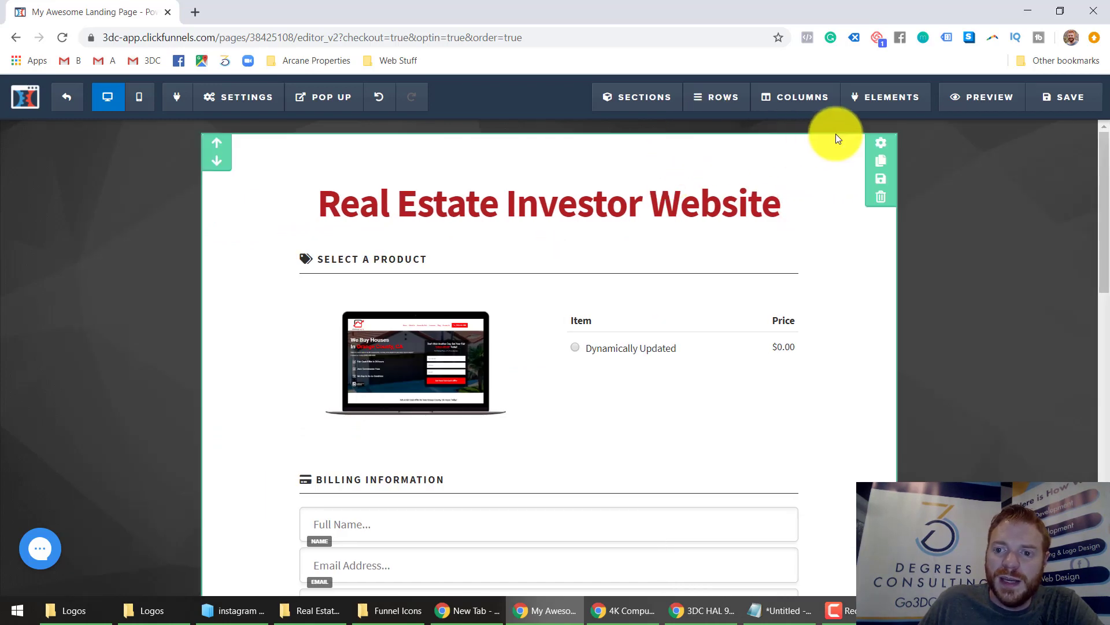
Set the top padding of the order form's white section to 0.
left_click(880, 143)
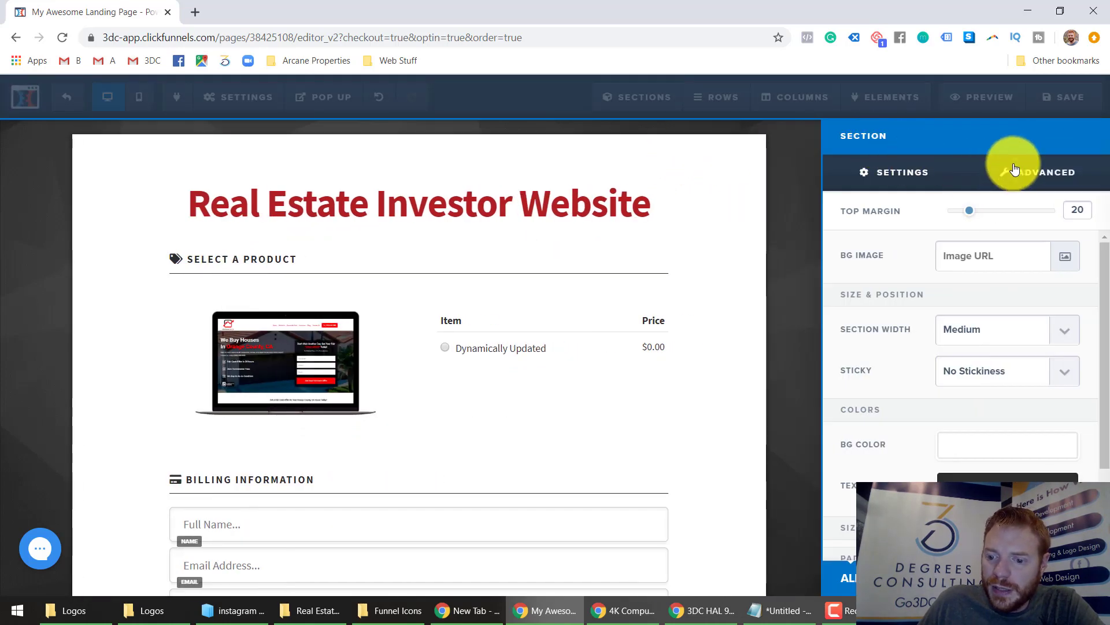
scroll(950, 414, "down", 2)
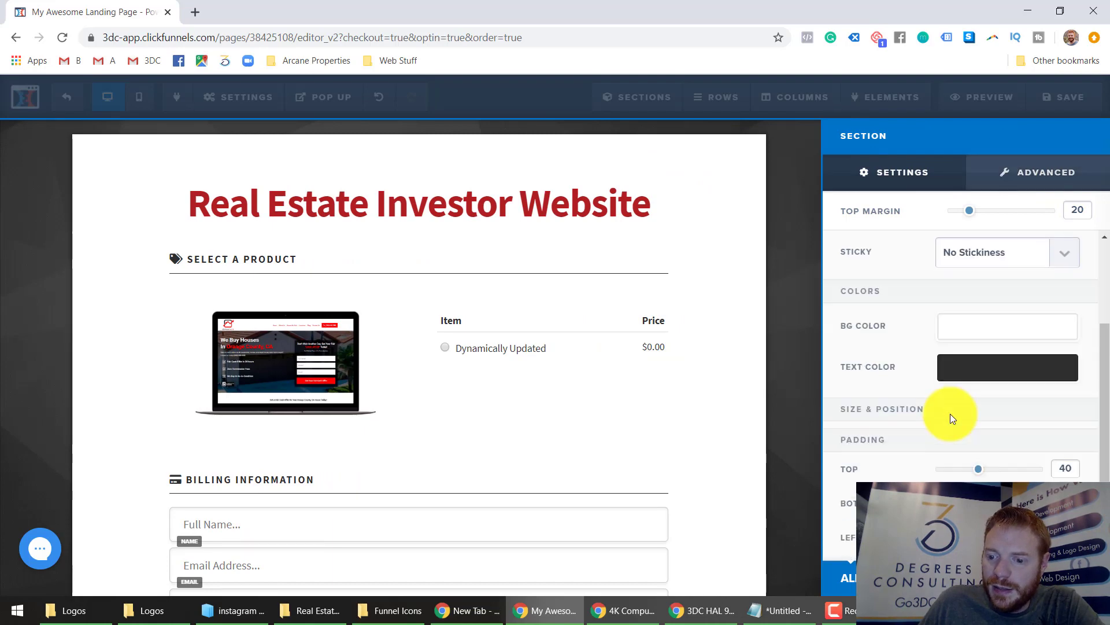
left_click(977, 469)
left_click_drag(977, 470, 879, 480)
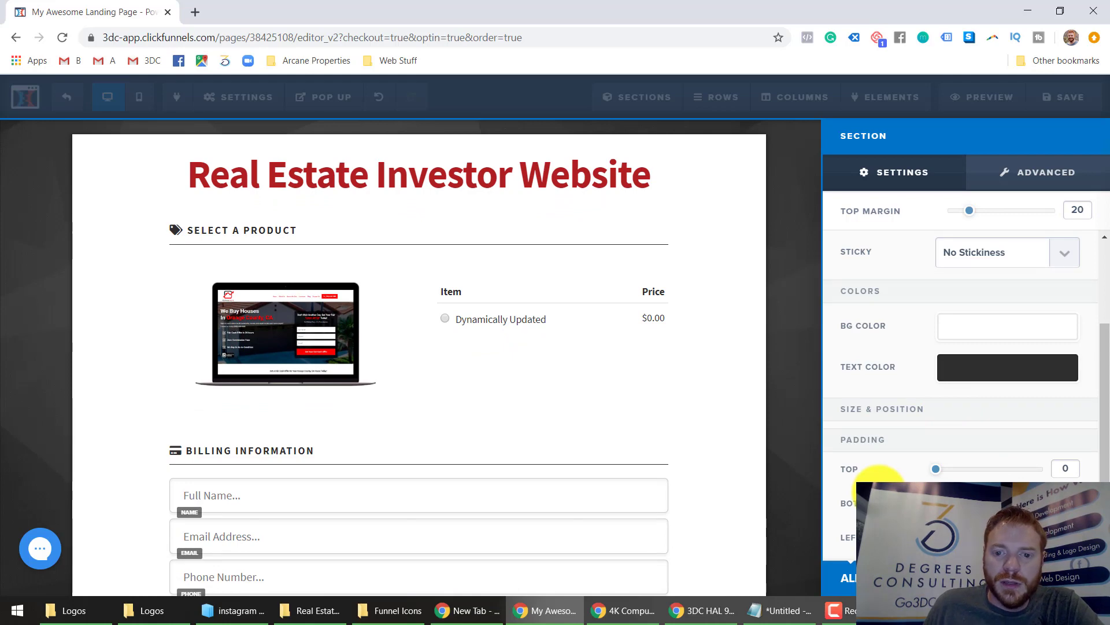
left_click(746, 238)
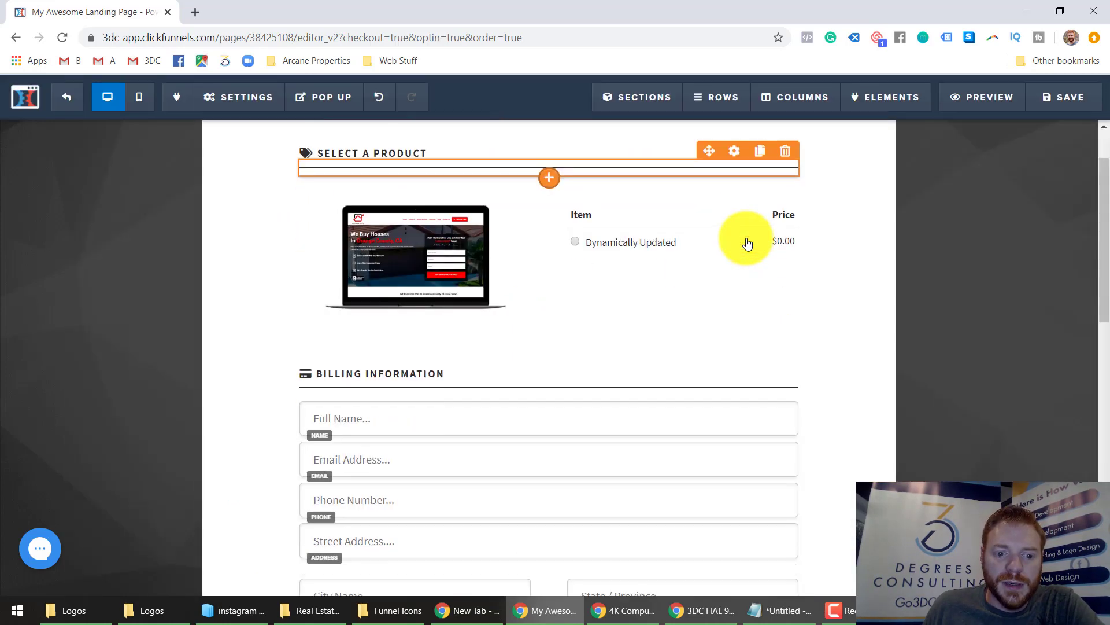
Check the order page from headline to logo in the mobile view and return to the desktop view.
scroll(746, 242, "down", 13)
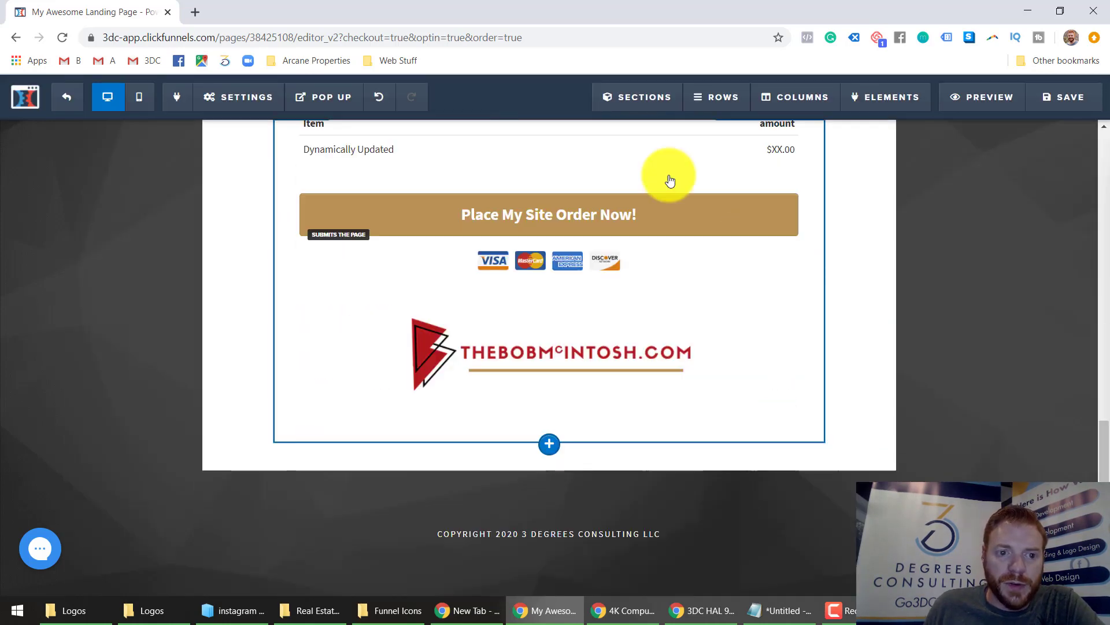
left_click(138, 98)
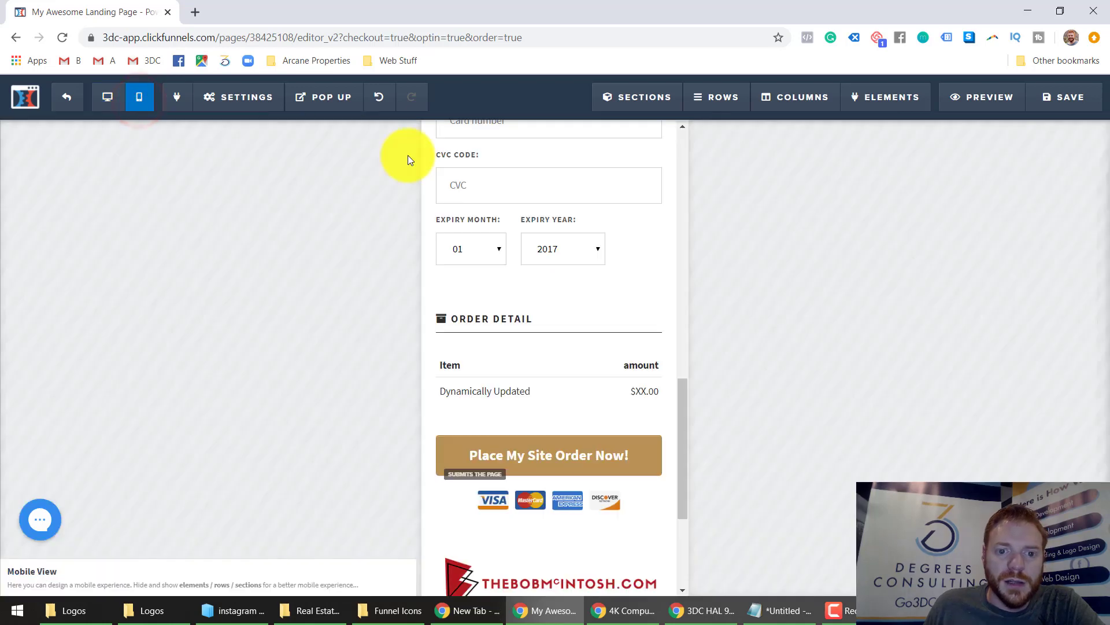
scroll(569, 208, "up", 13)
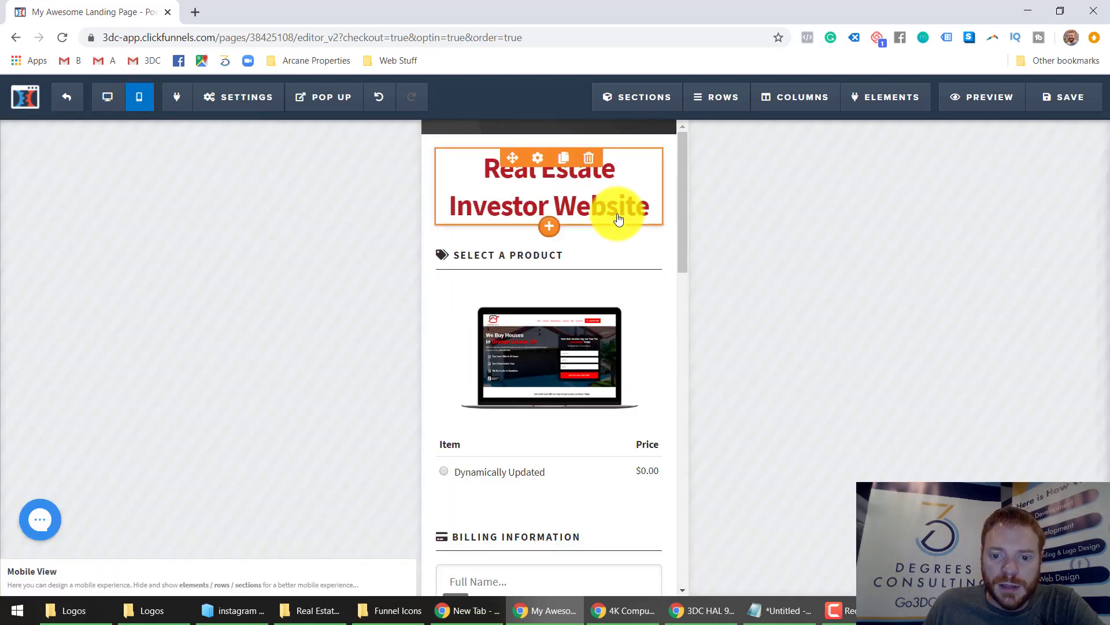
scroll(618, 219, "down", 12)
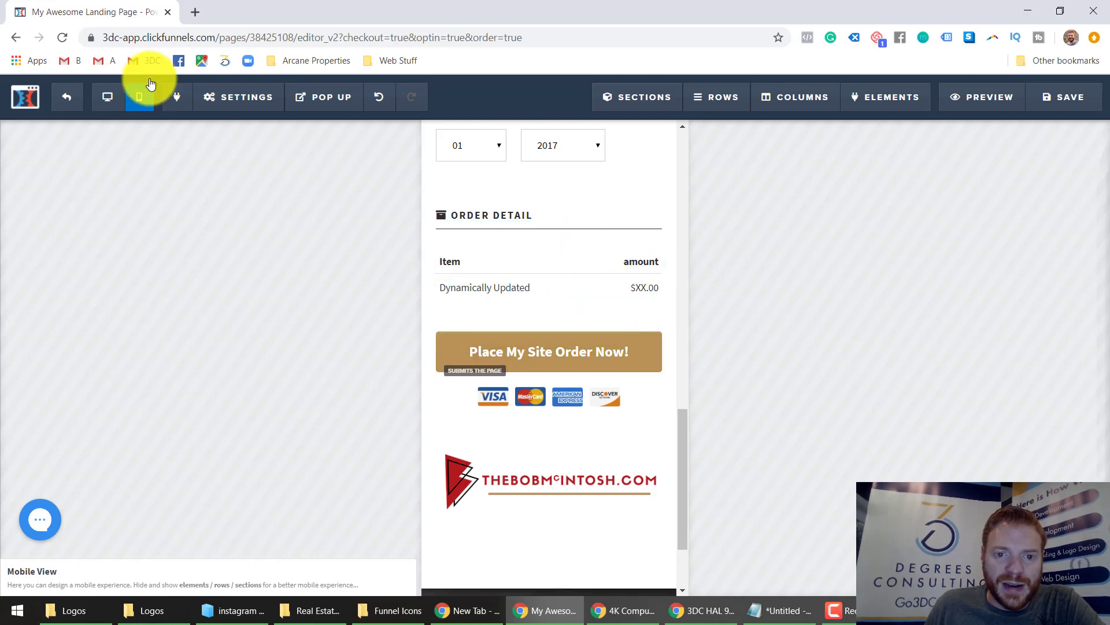
left_click(110, 97)
Replace the default SEO page title with "Order Your REI Site Now".
mouse_move(230, 92)
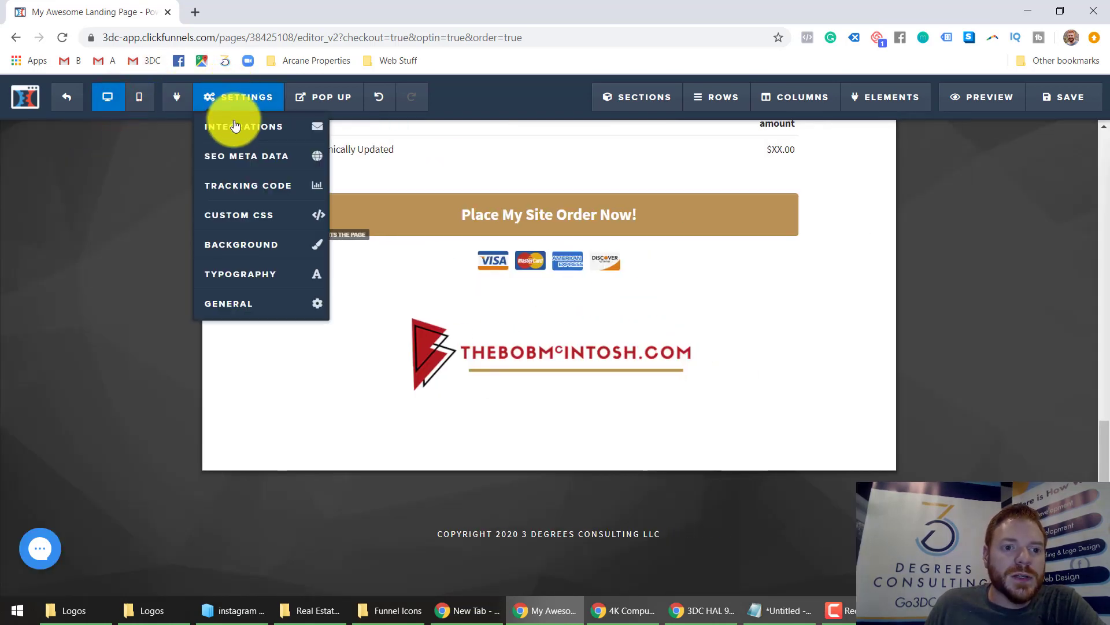
left_click(262, 158)
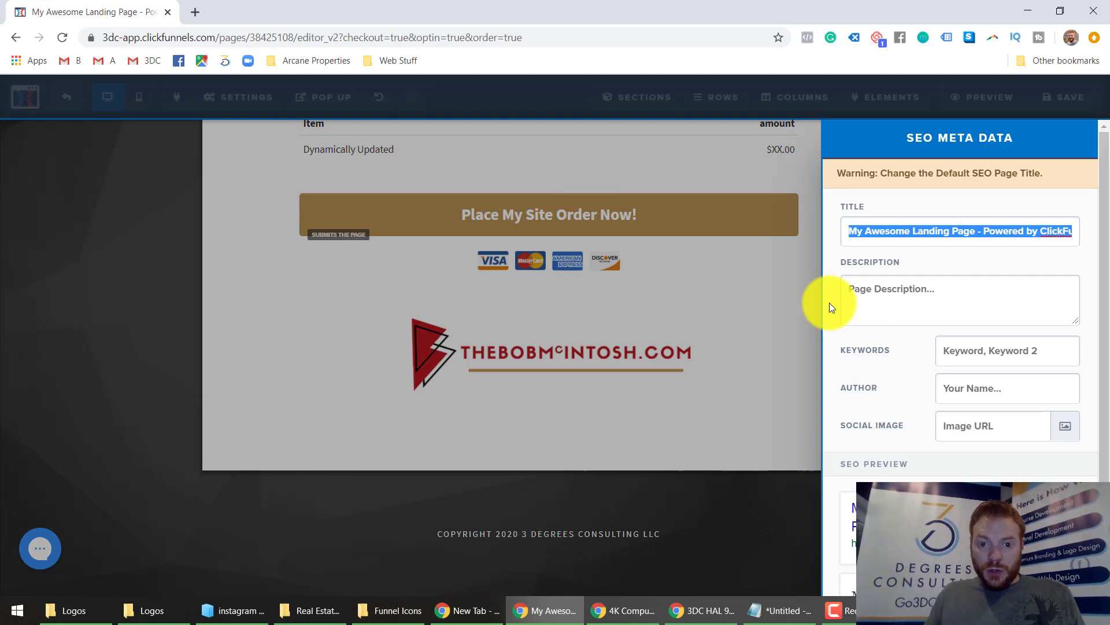
type("ORder")
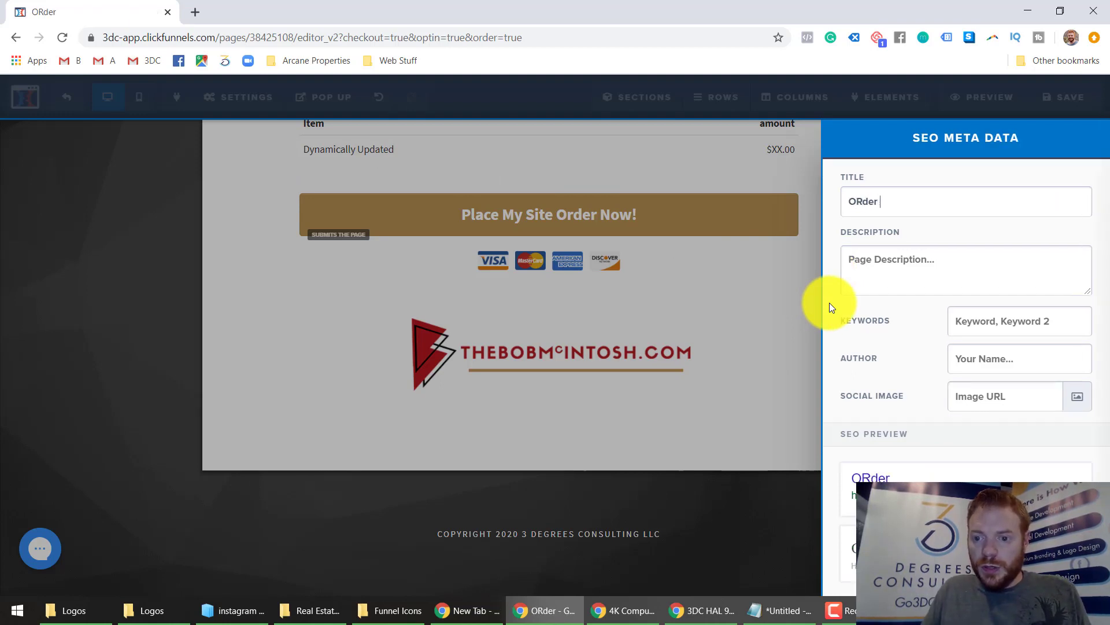
key("BackSpace")
key("BackSpace")
key("BackSpace")
key("BackSpace")
type("rder Y")
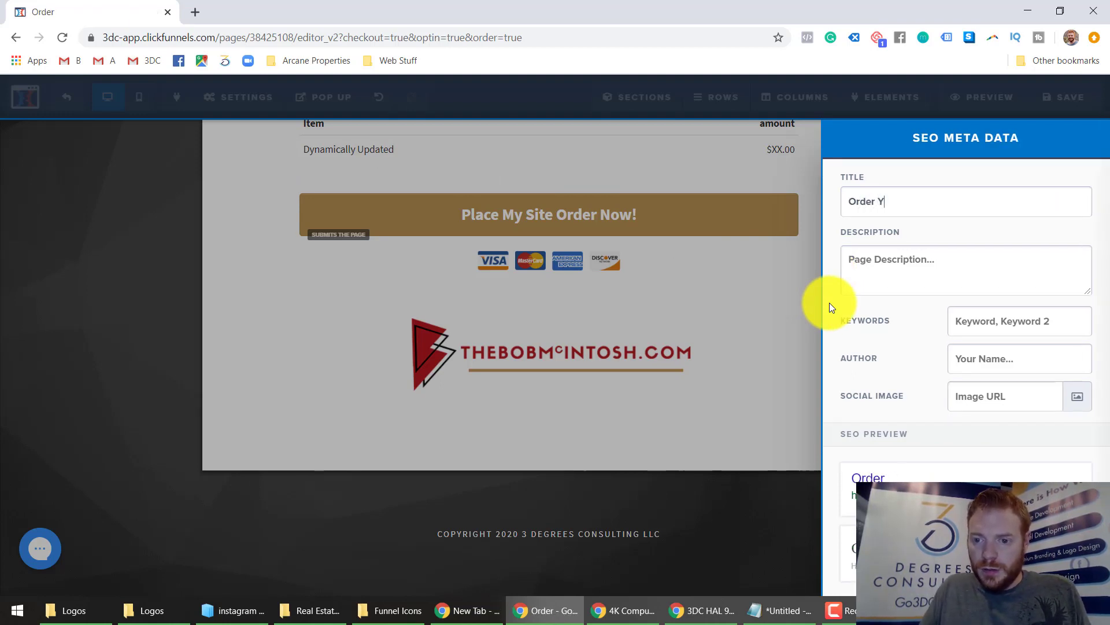
type("our REI Site Now")
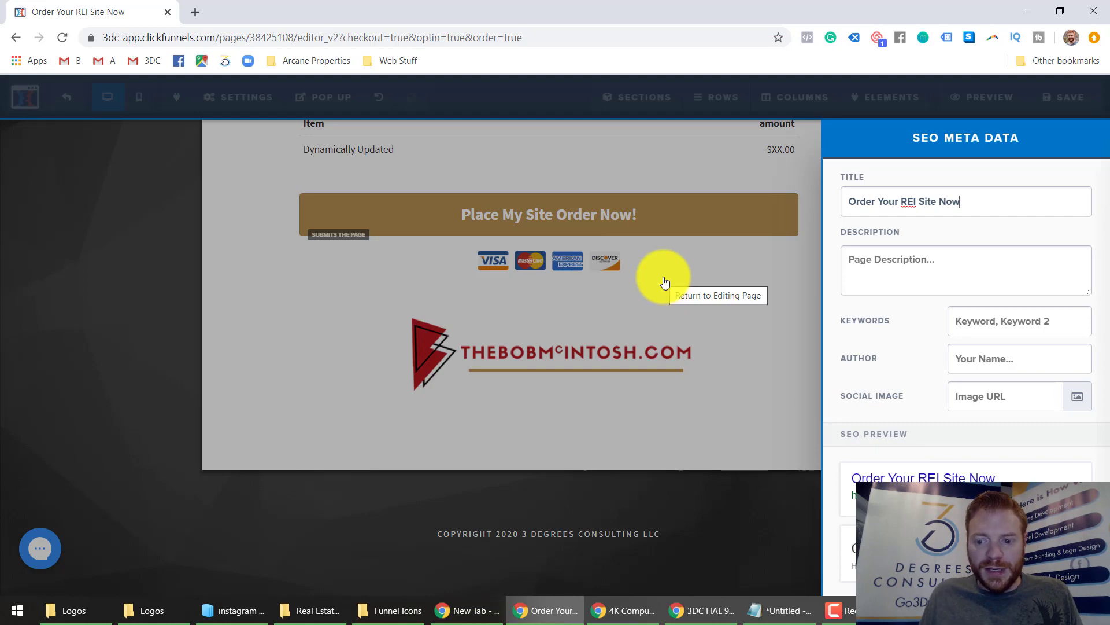
left_click(203, 340)
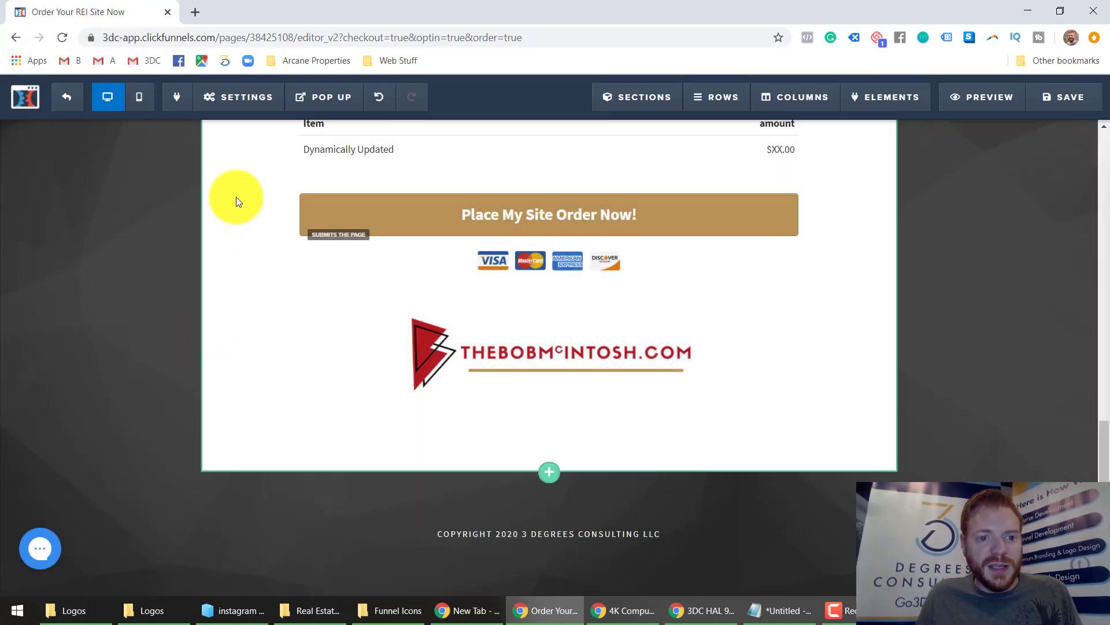
Paste the script copied from Notepad into the page's footer tracking code and save the page.
left_click(229, 99)
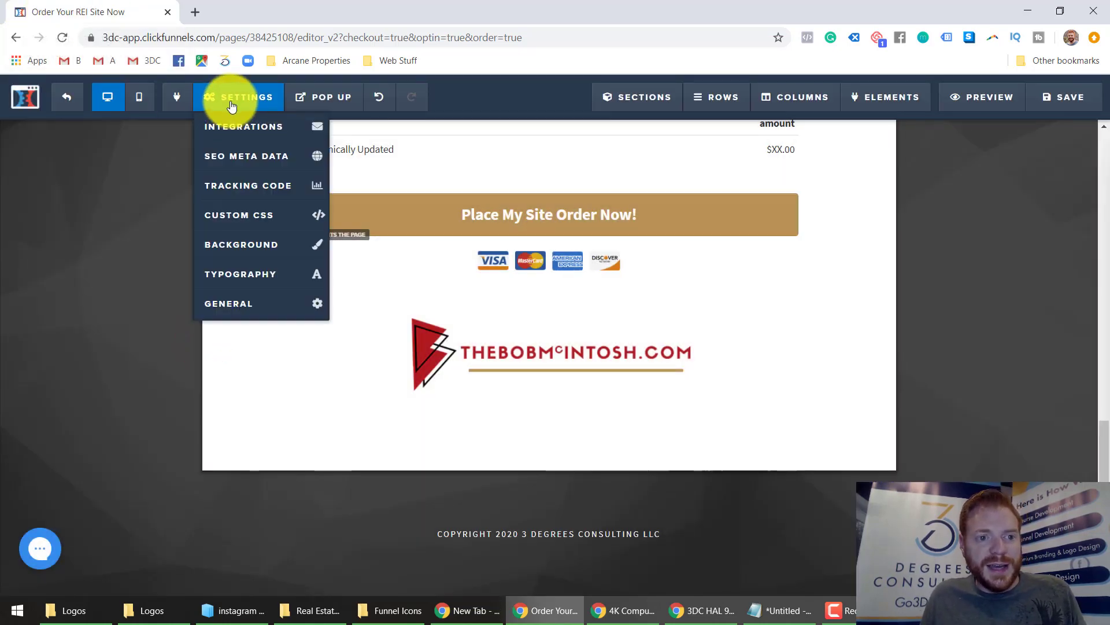
left_click(268, 185)
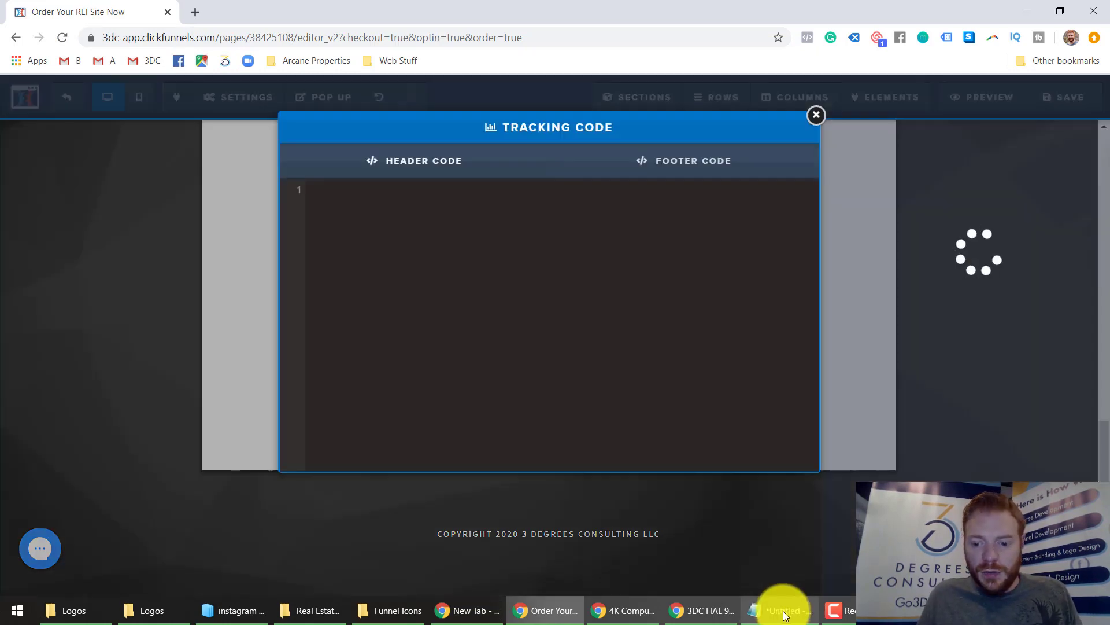
left_click(784, 612)
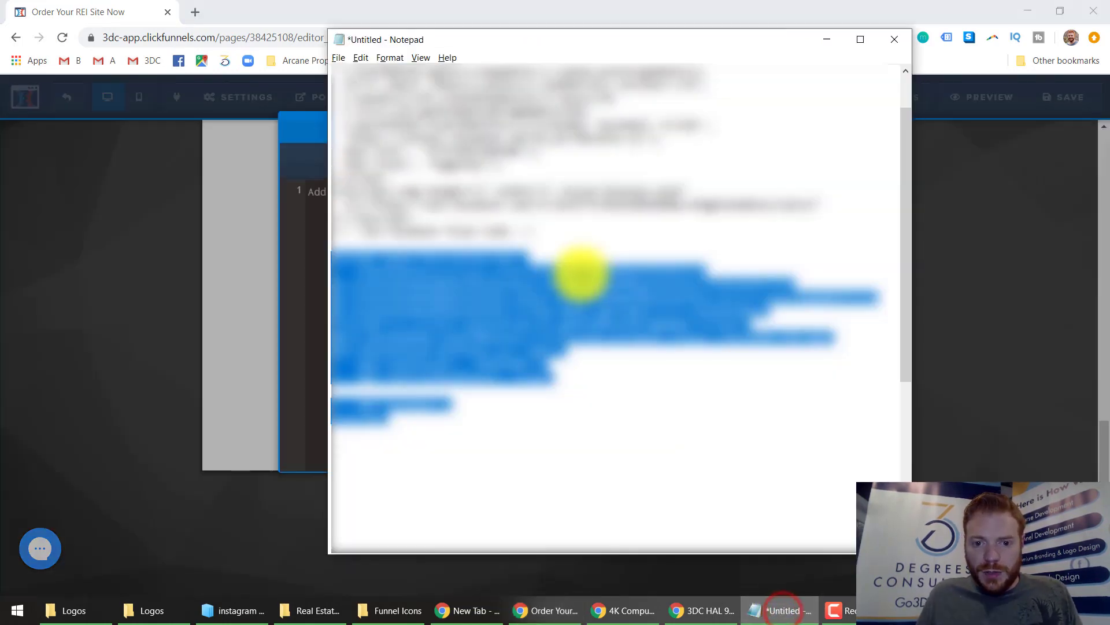
left_click(828, 39)
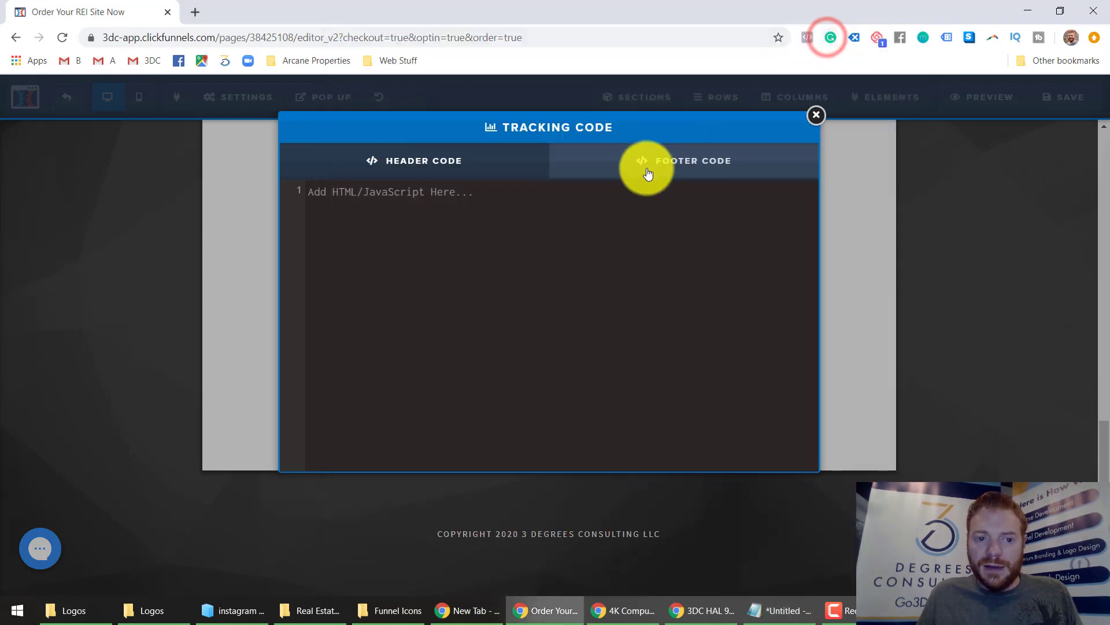
left_click(643, 169)
left_click(559, 278)
key("ctrl+v")
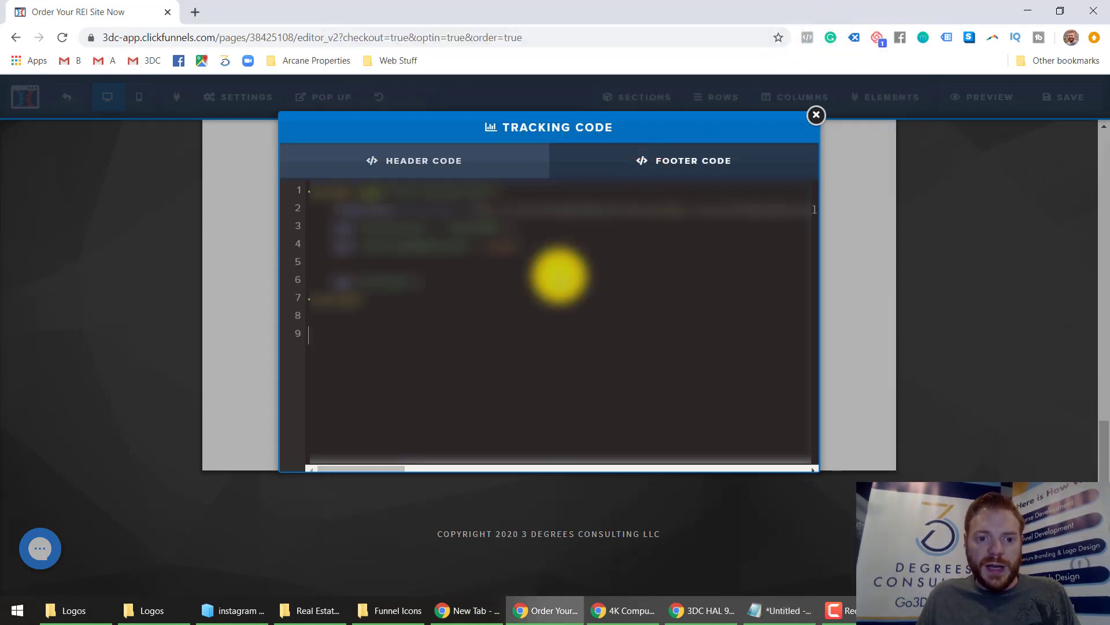
left_click(815, 113)
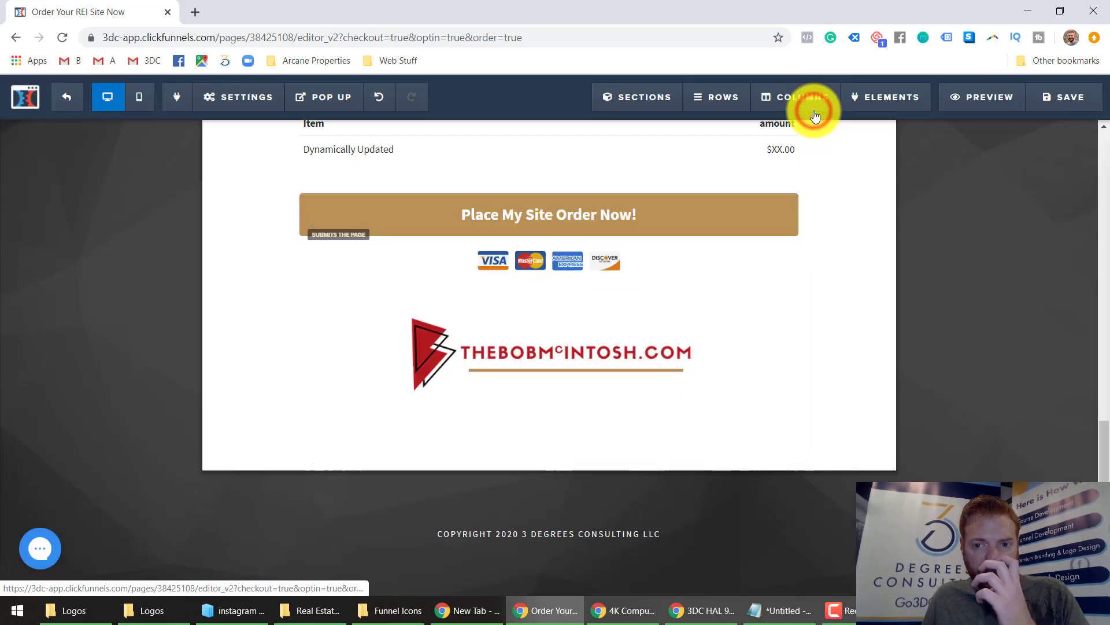
left_click(1044, 110)
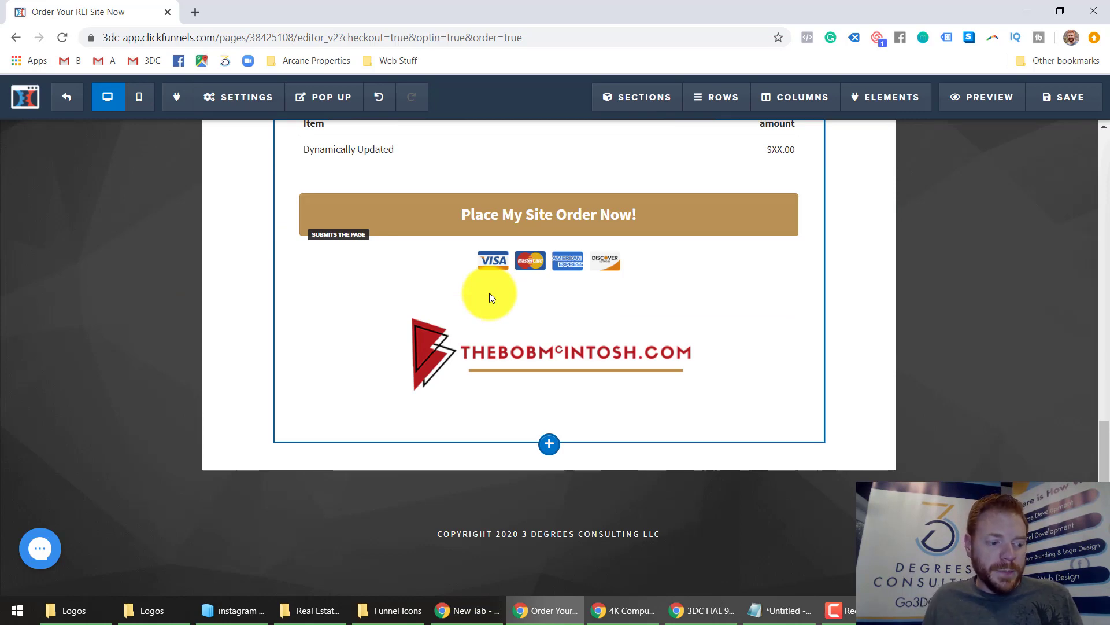
Review the order form's billing fields and check the page's email integration settings.
scroll(489, 293, "up", 7)
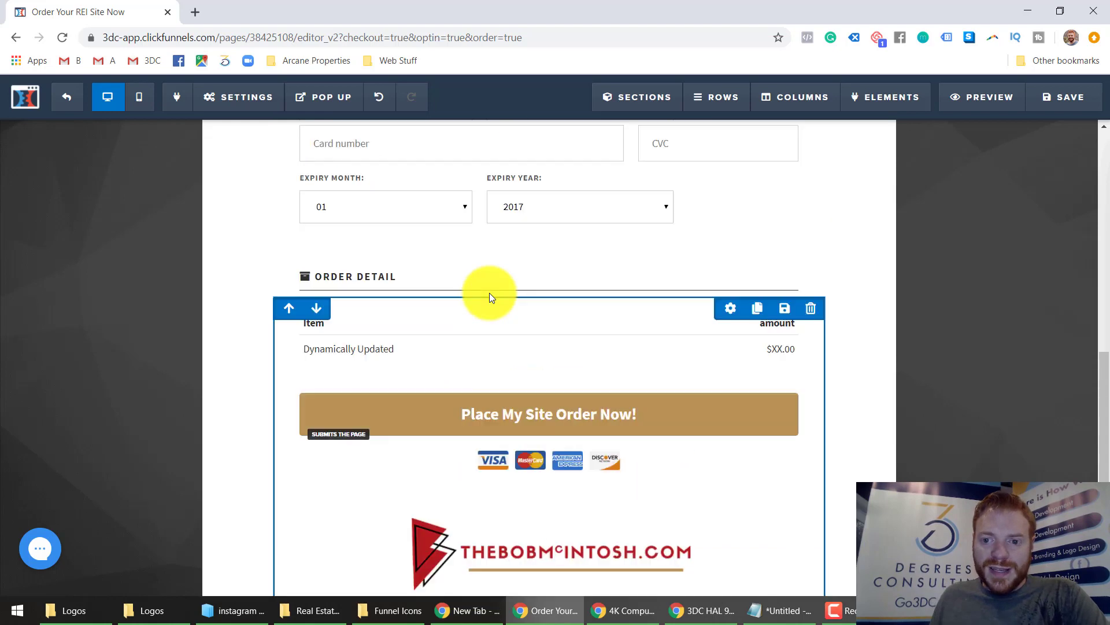
scroll(446, 302, "up", 2)
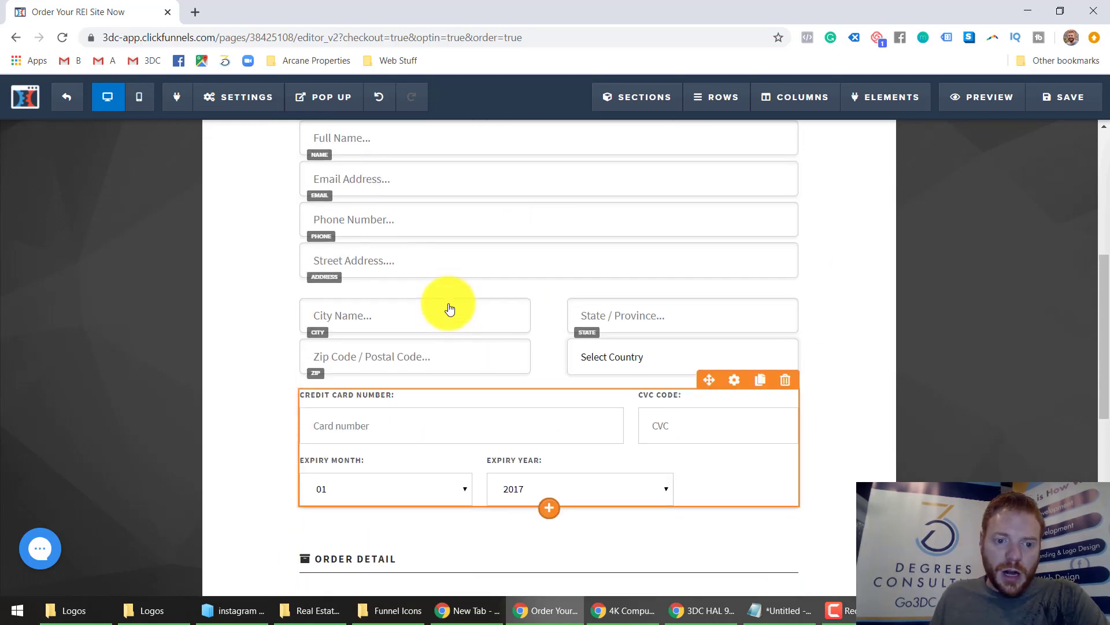
scroll(384, 295, "up", 4)
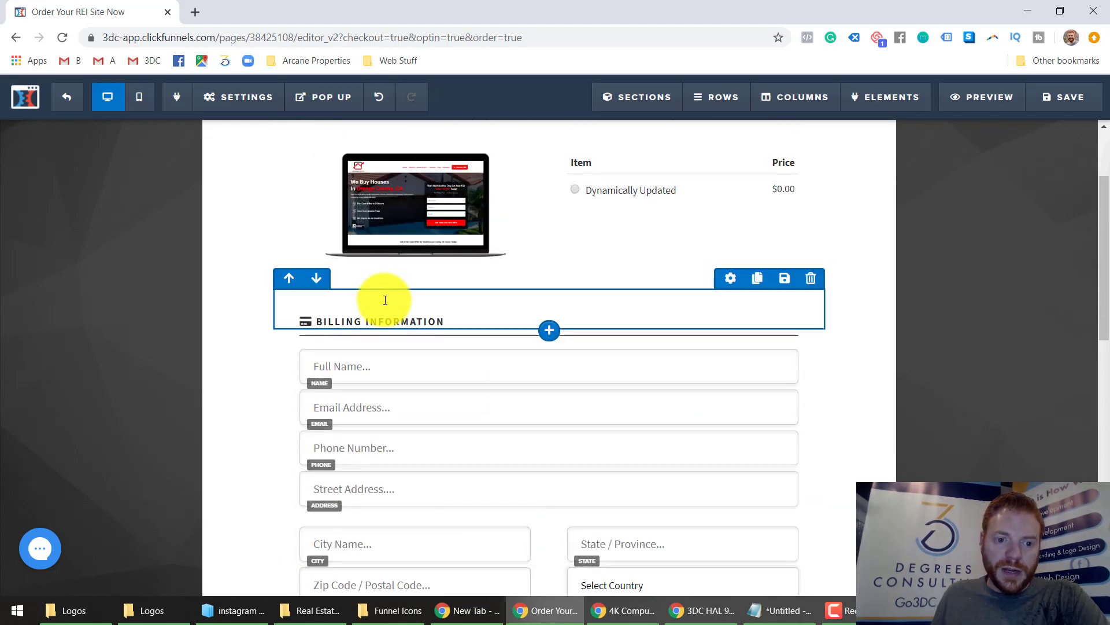
scroll(384, 293, "down", 1)
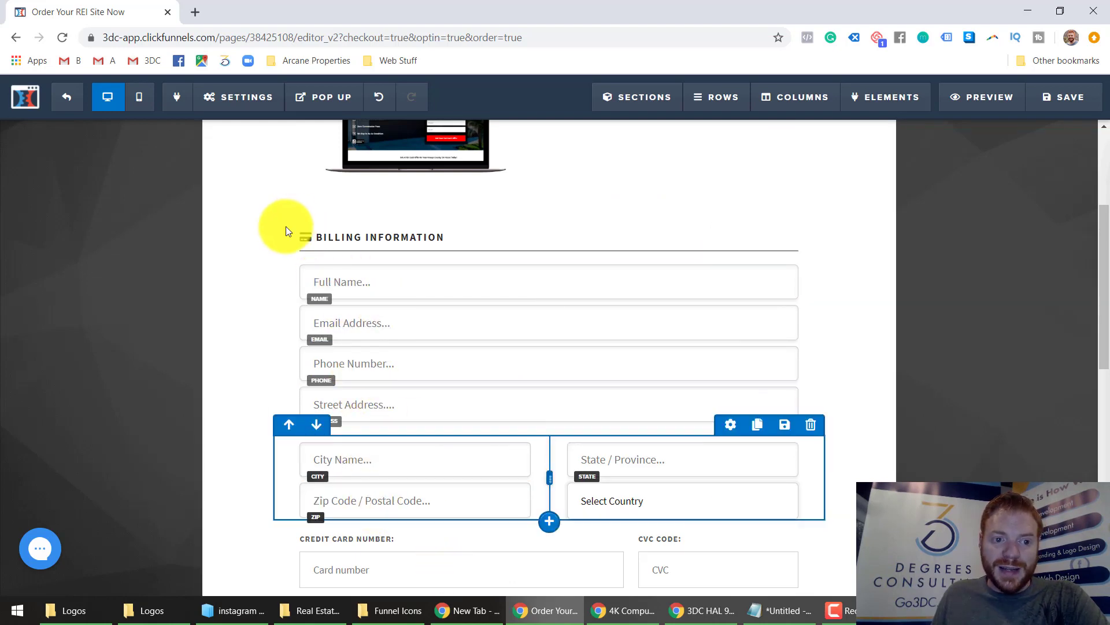
left_click(220, 92)
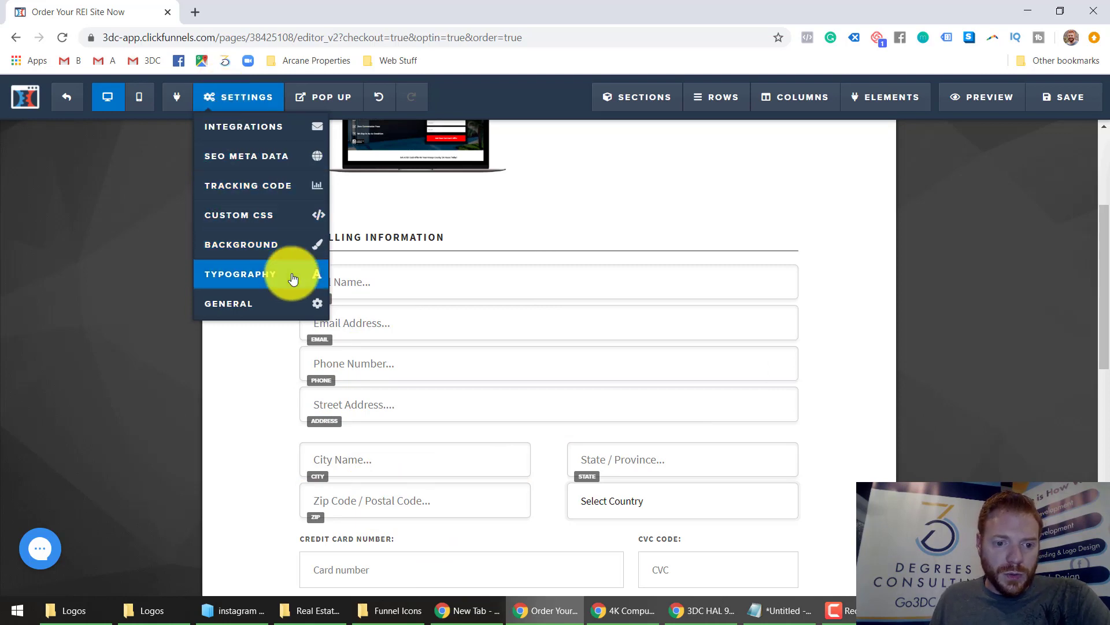
left_click(250, 144)
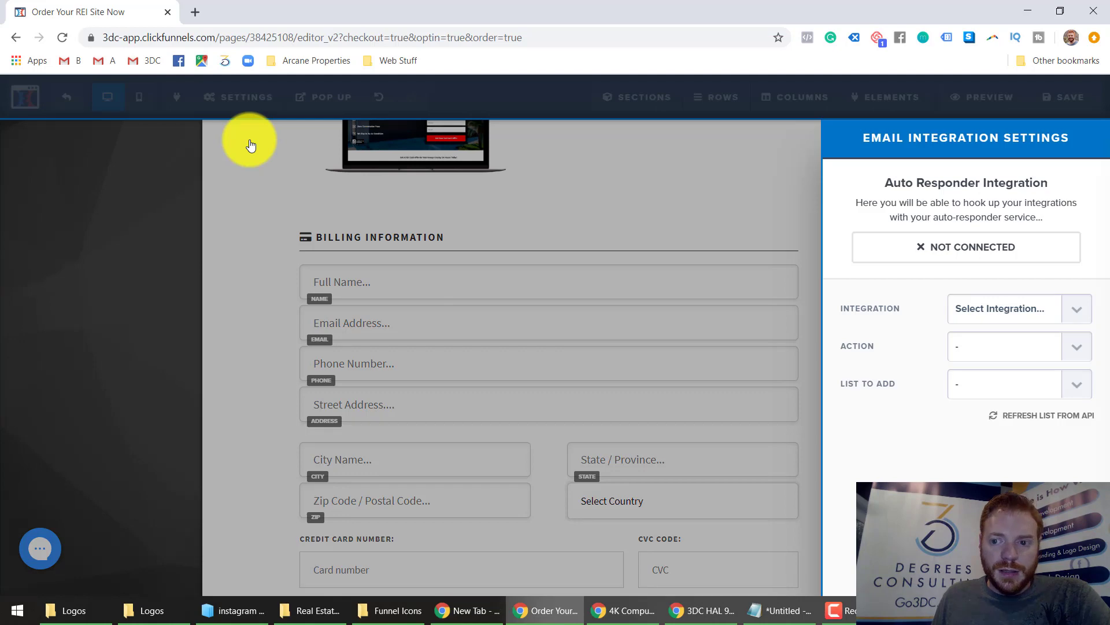
left_click(632, 168)
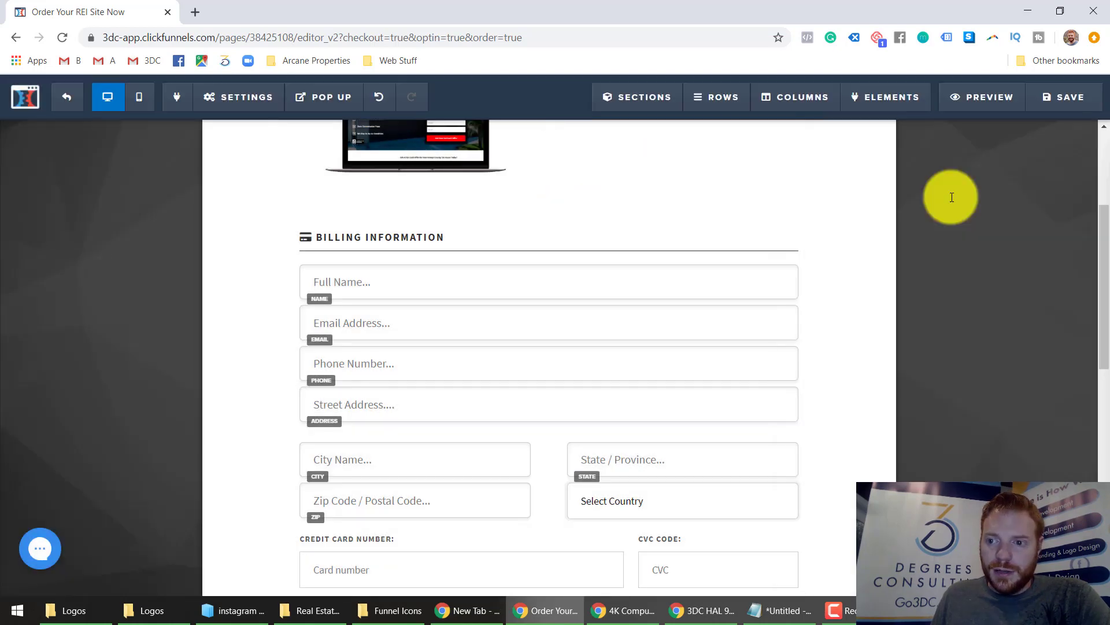
Exit the page editor and start adding a new product to the Order Form funnel step.
mouse_move(538, 223)
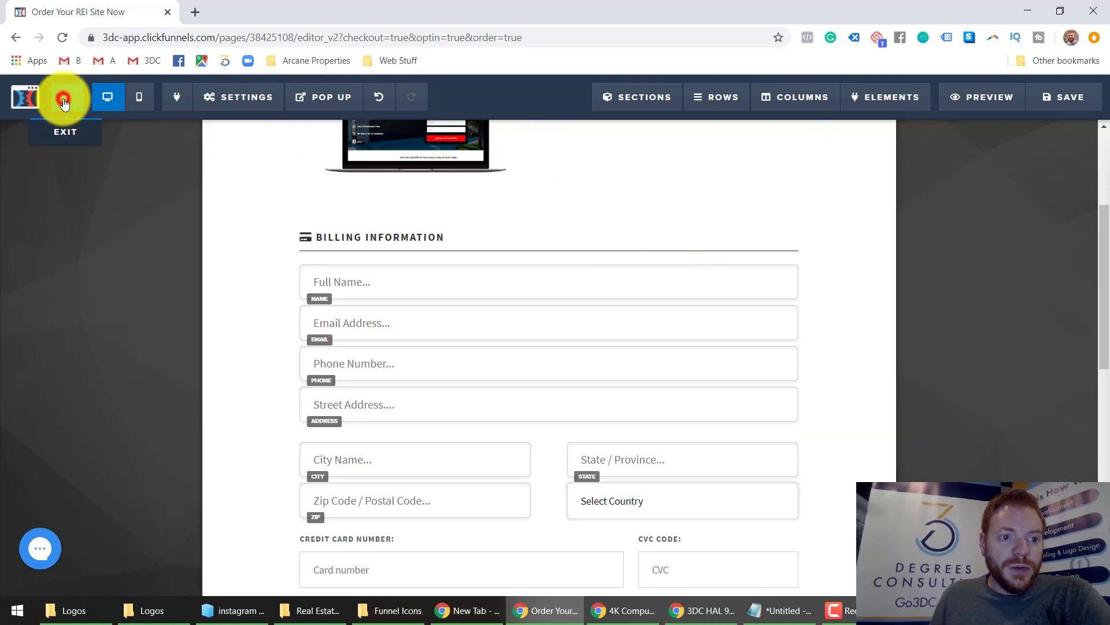
left_click(63, 102)
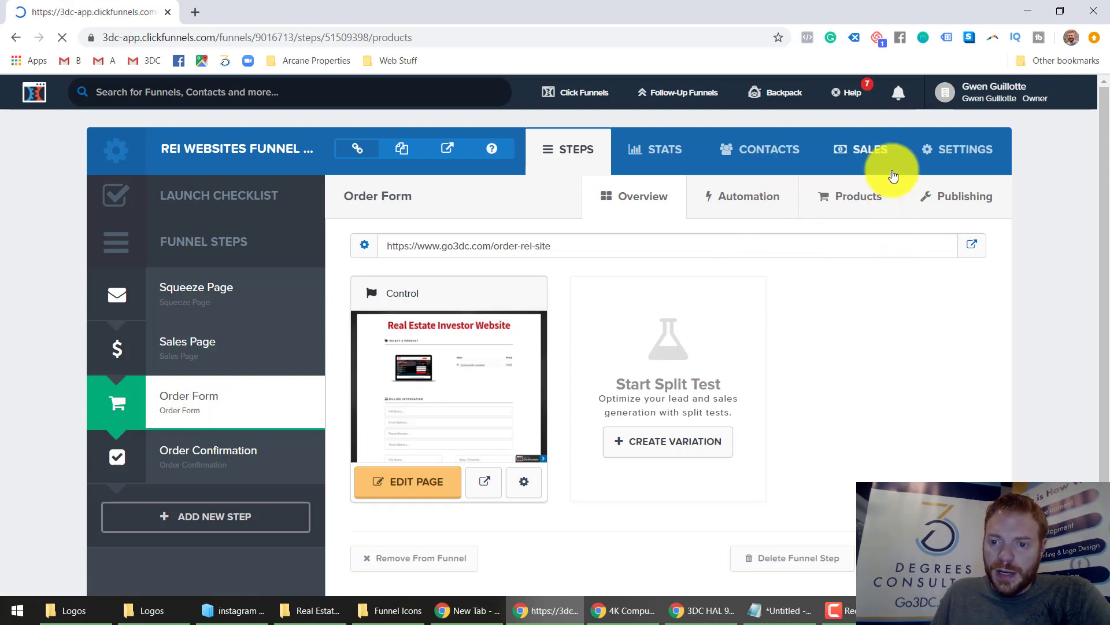
left_click(822, 198)
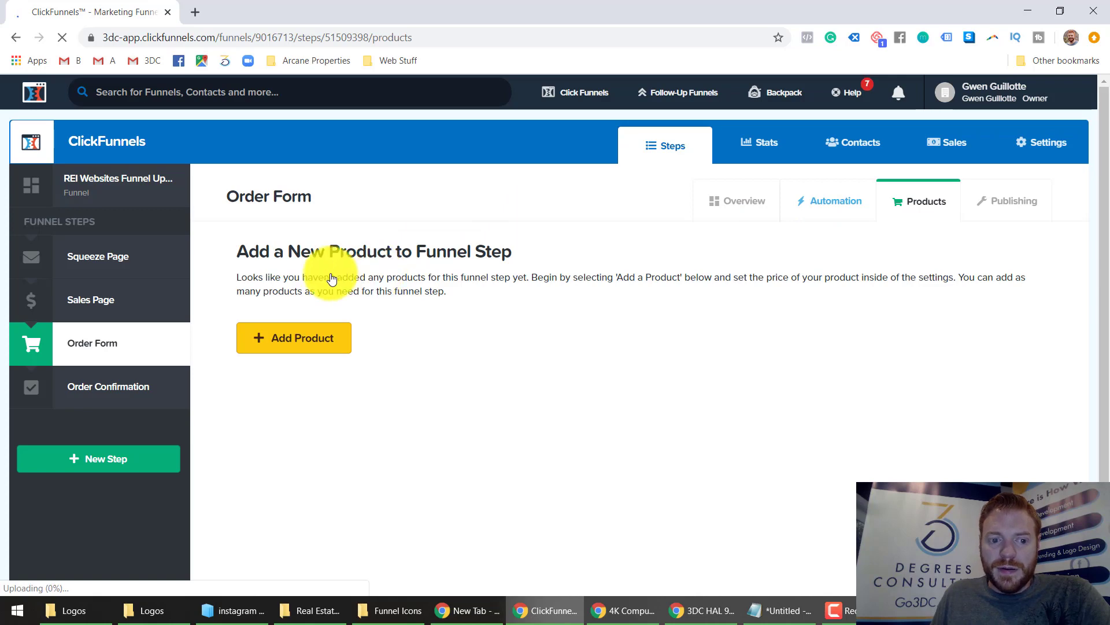
left_click(261, 338)
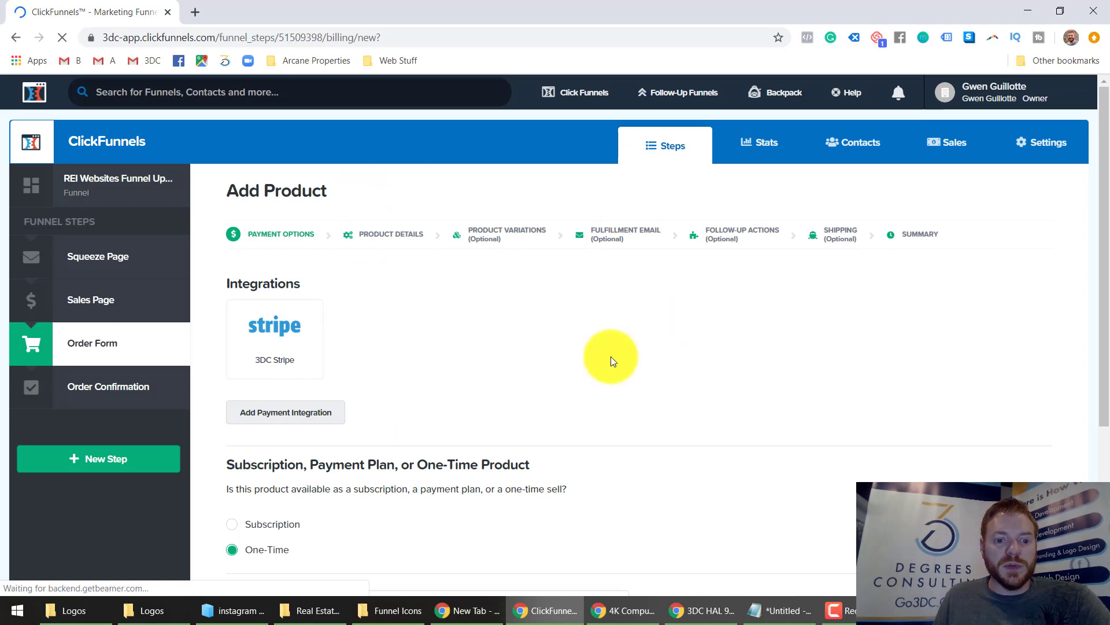
Select the 3DC Stripe payment integration, keep the product as One-Time without commission, and continue to the product details.
left_click(261, 327)
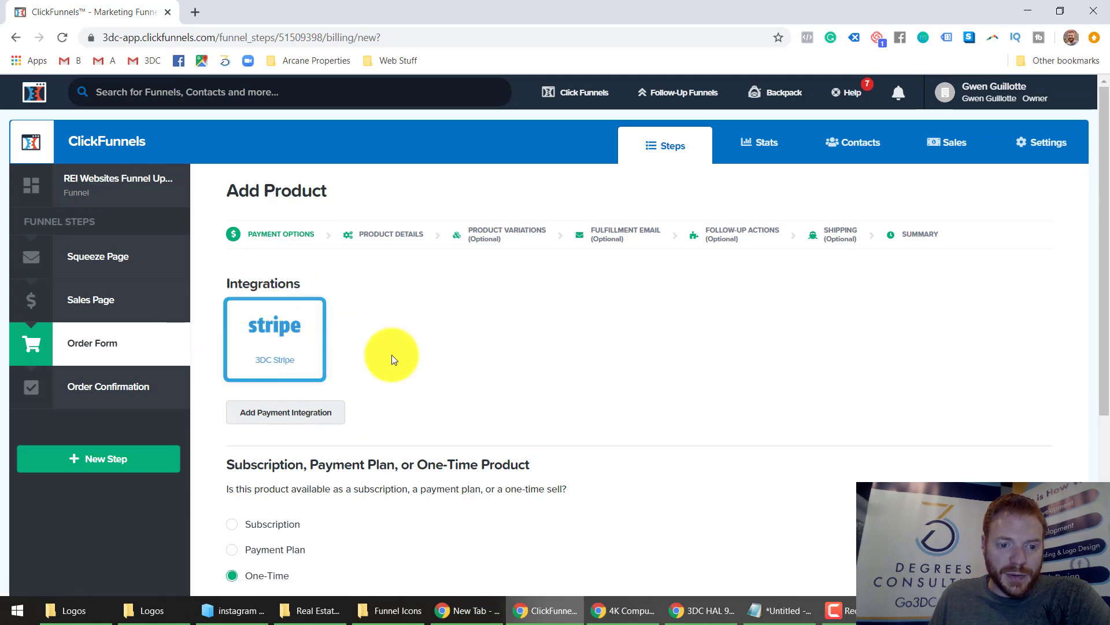
scroll(435, 354, "down", 2)
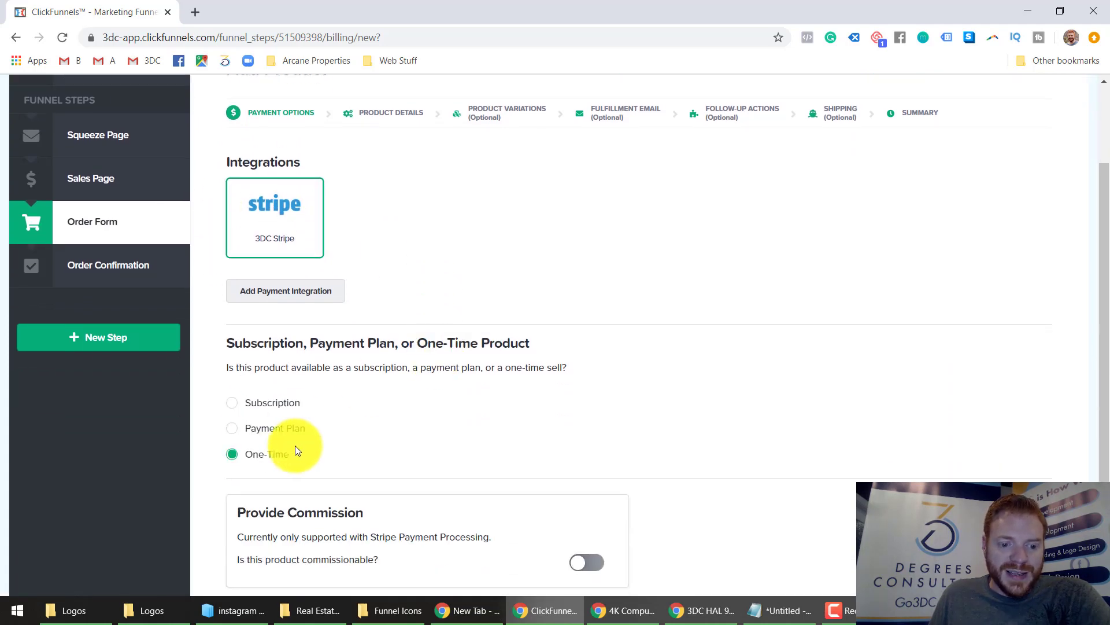
scroll(295, 445, "down", 2)
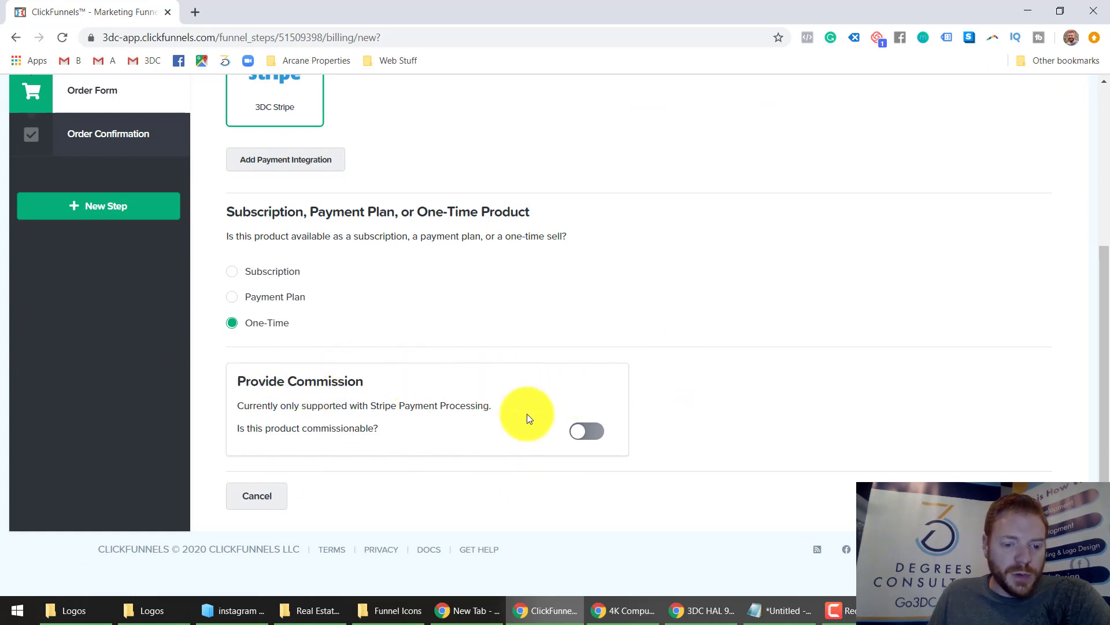
left_click(993, 481)
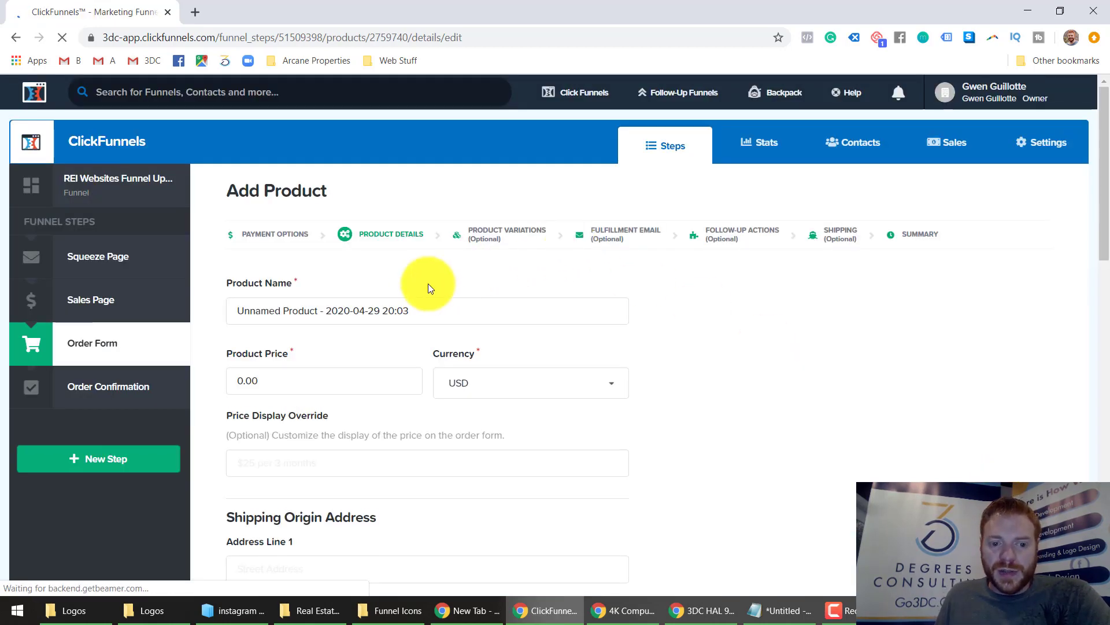
Name the product "Real Estate Investor Website".
left_click(429, 307)
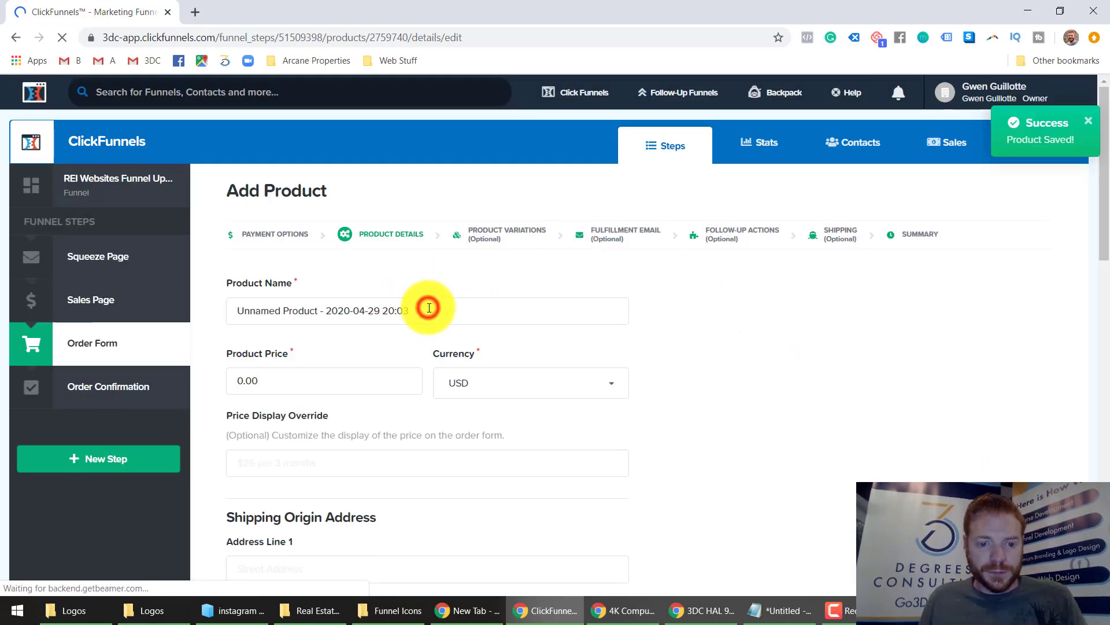
key("ctrl+a")
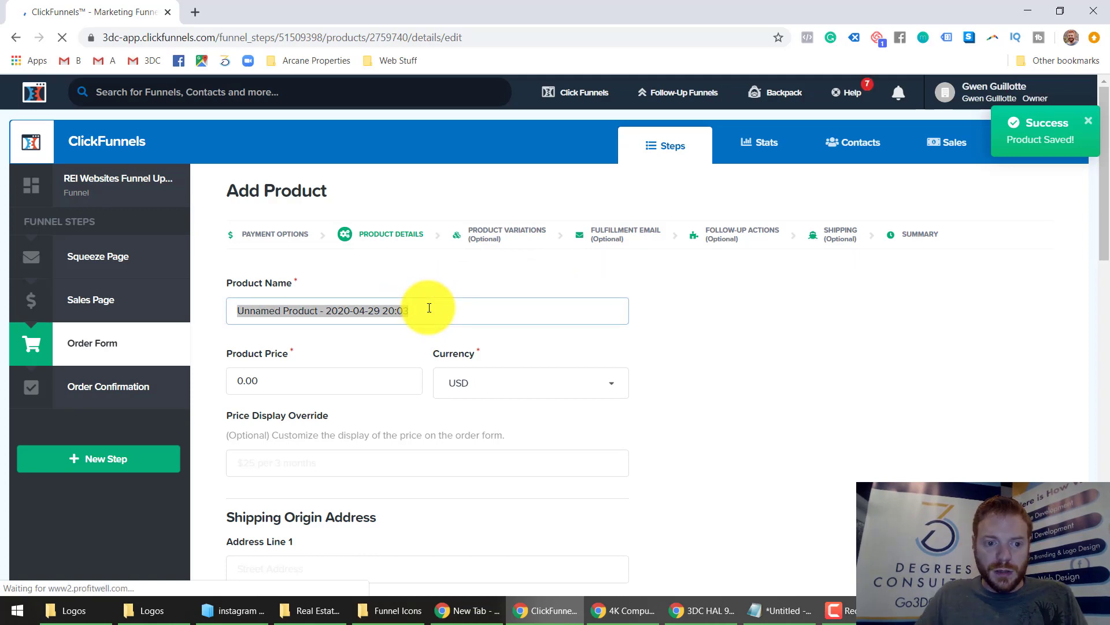
type("Done For")
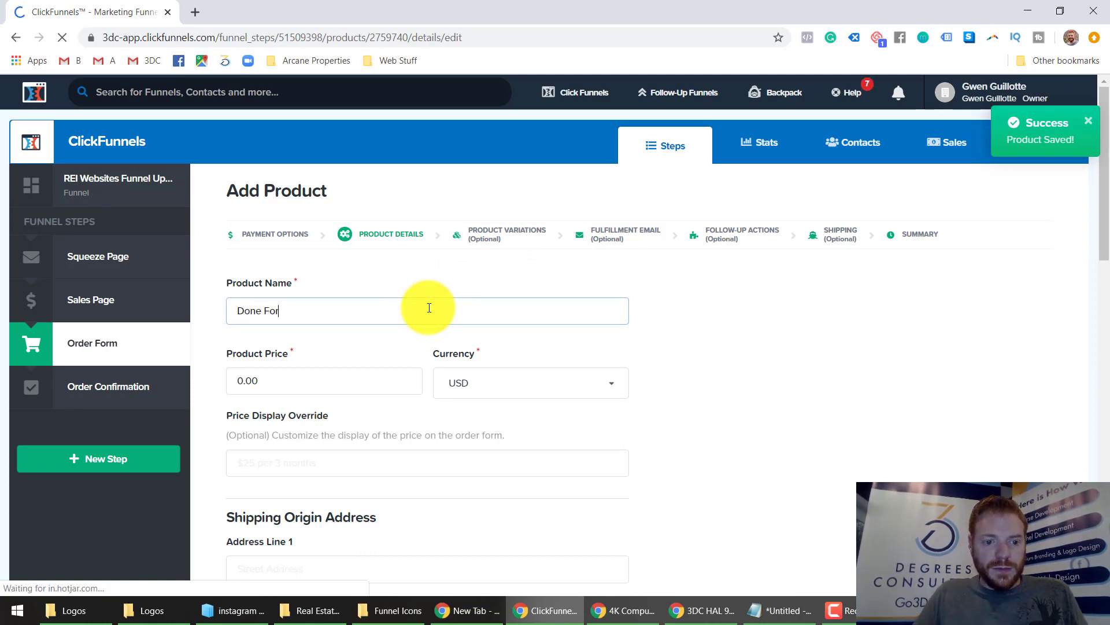
type(" You")
key("ctrl+a")
type("Rea")
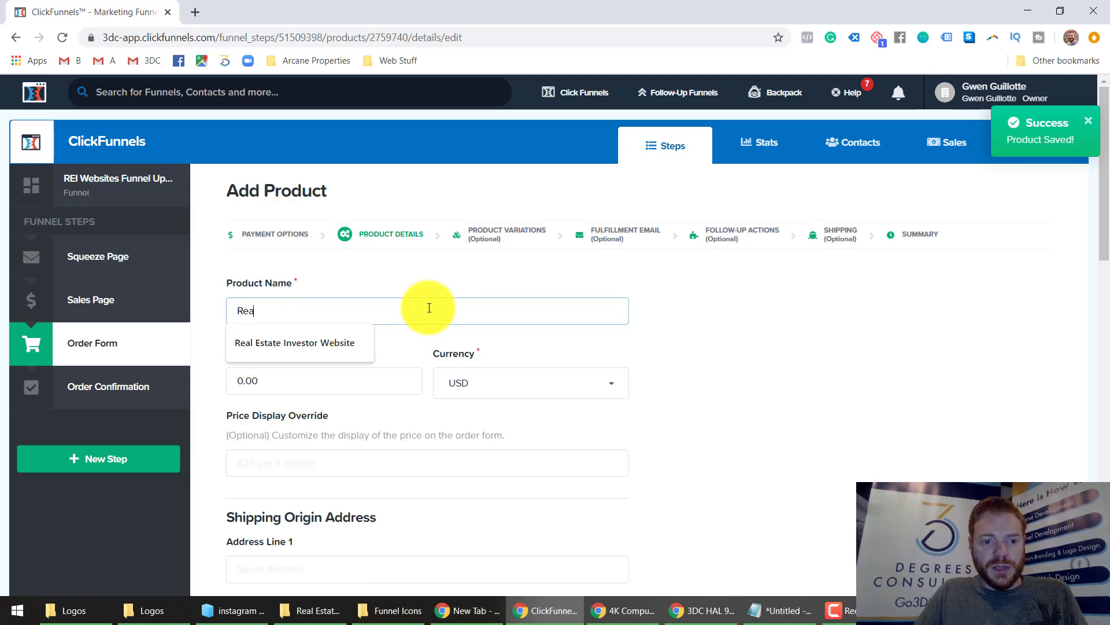
left_click(332, 340)
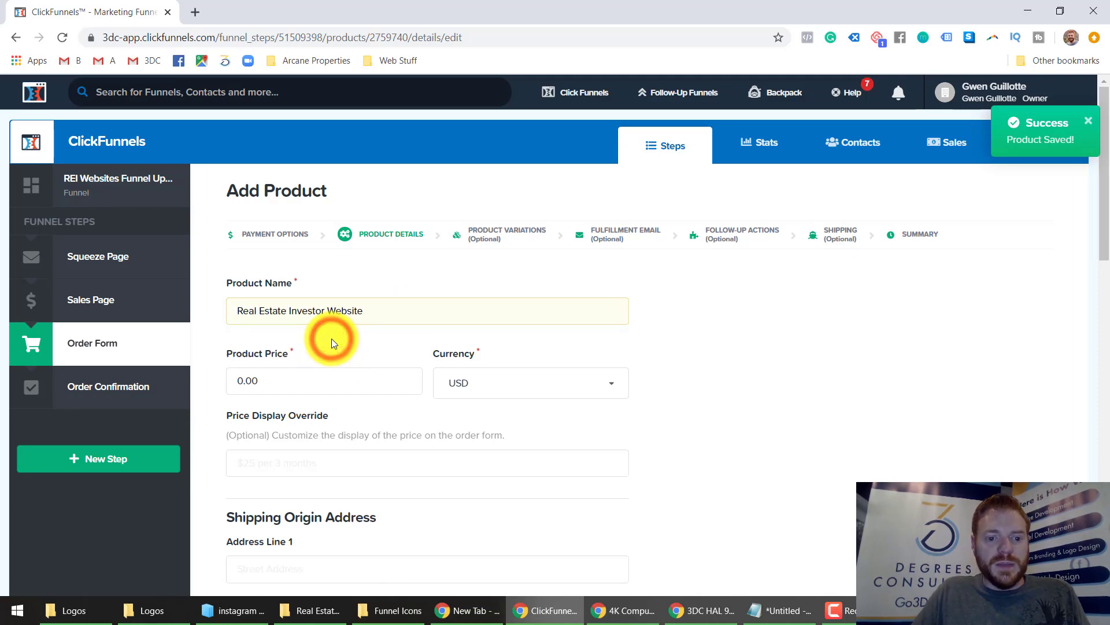
Set the product price to 297.00 and save the product details, leaving the optional shipping, bump and inventory settings untouched.
left_click(313, 388)
key("BackSpace")
type("297")
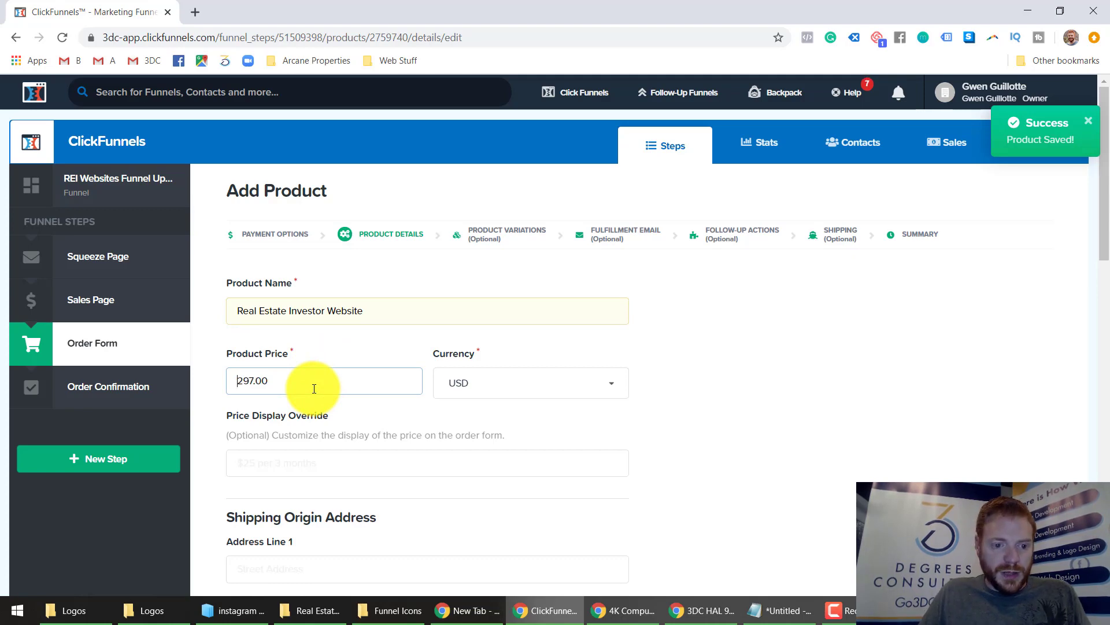
left_click(716, 420)
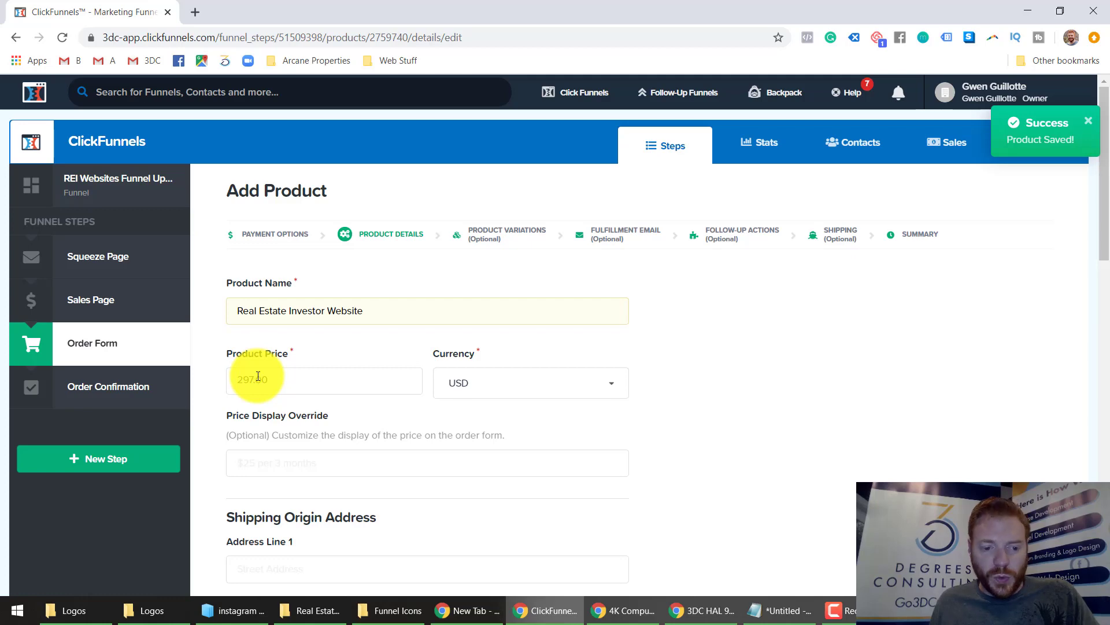
scroll(748, 387, "down", 3)
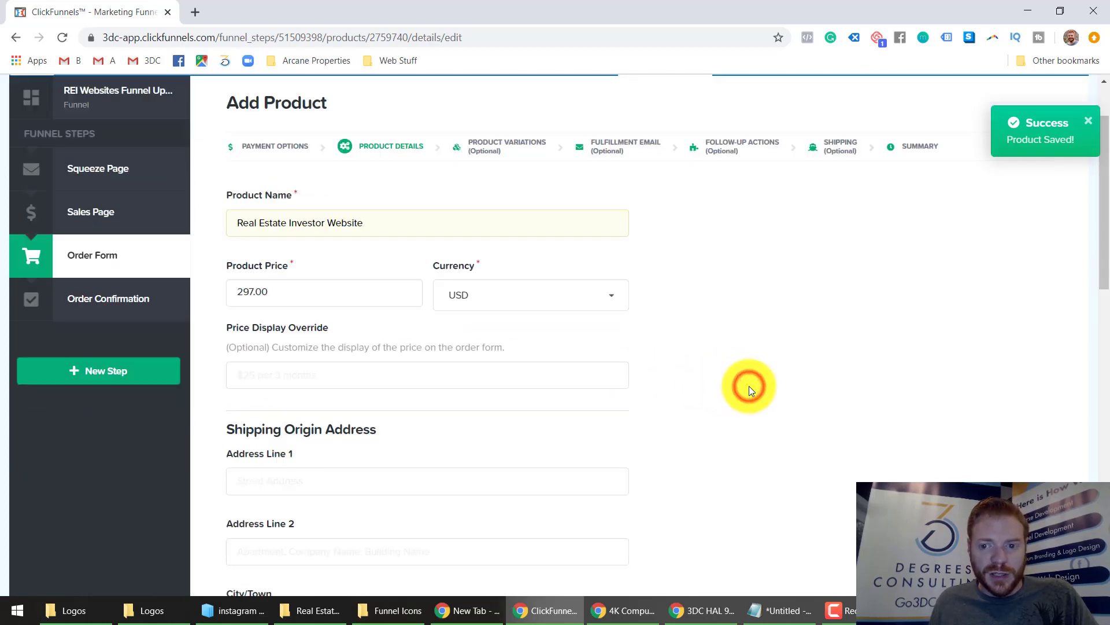
scroll(750, 389, "down", 4)
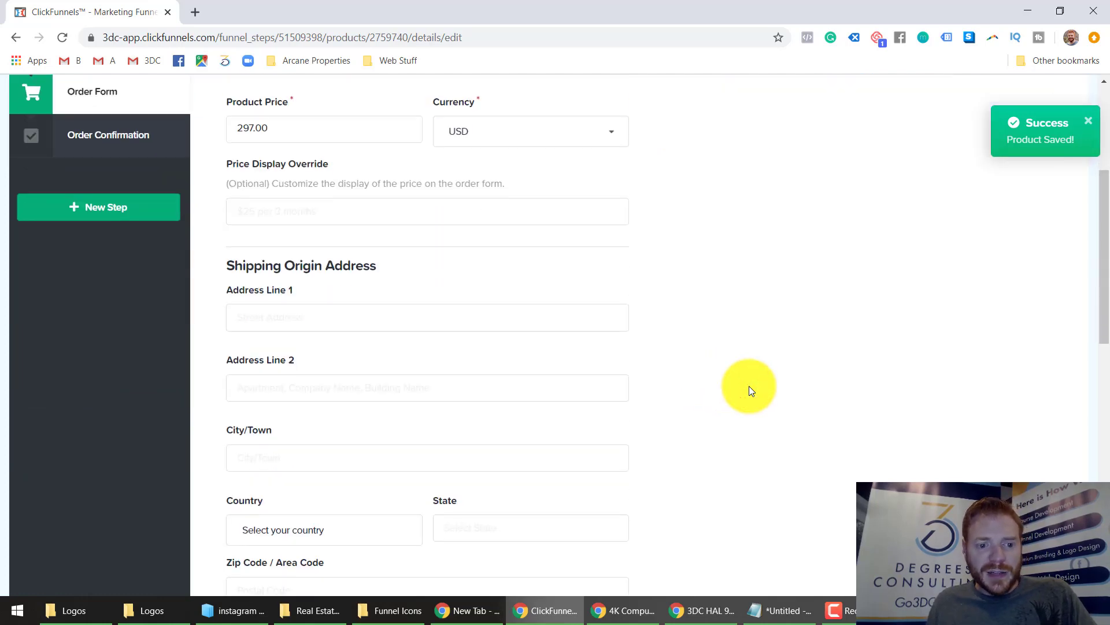
scroll(749, 386, "down", 8)
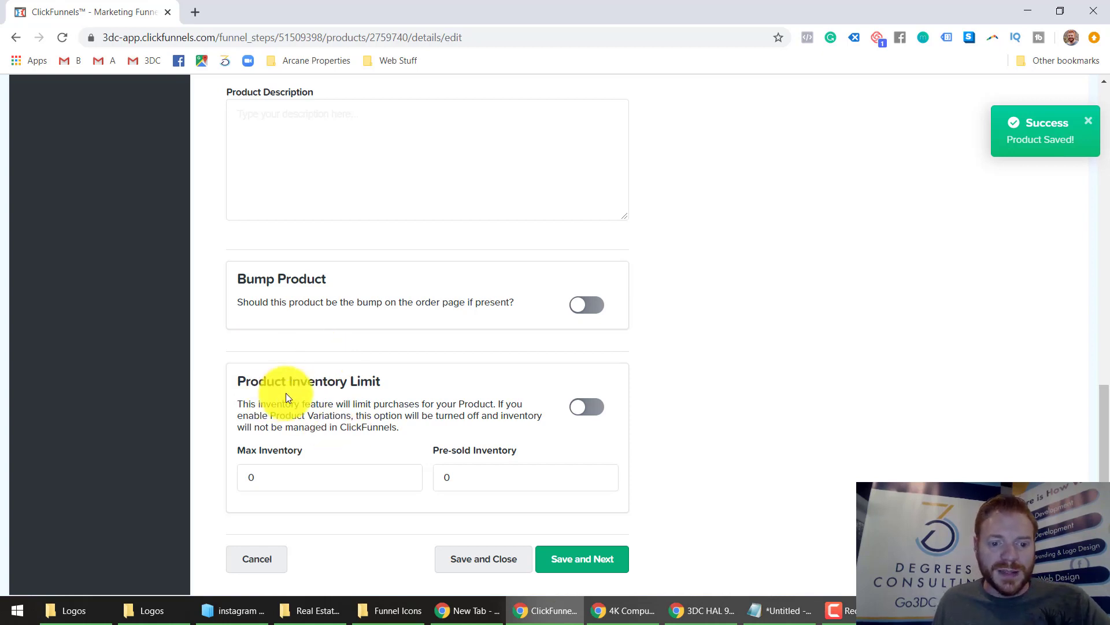
left_click(576, 553)
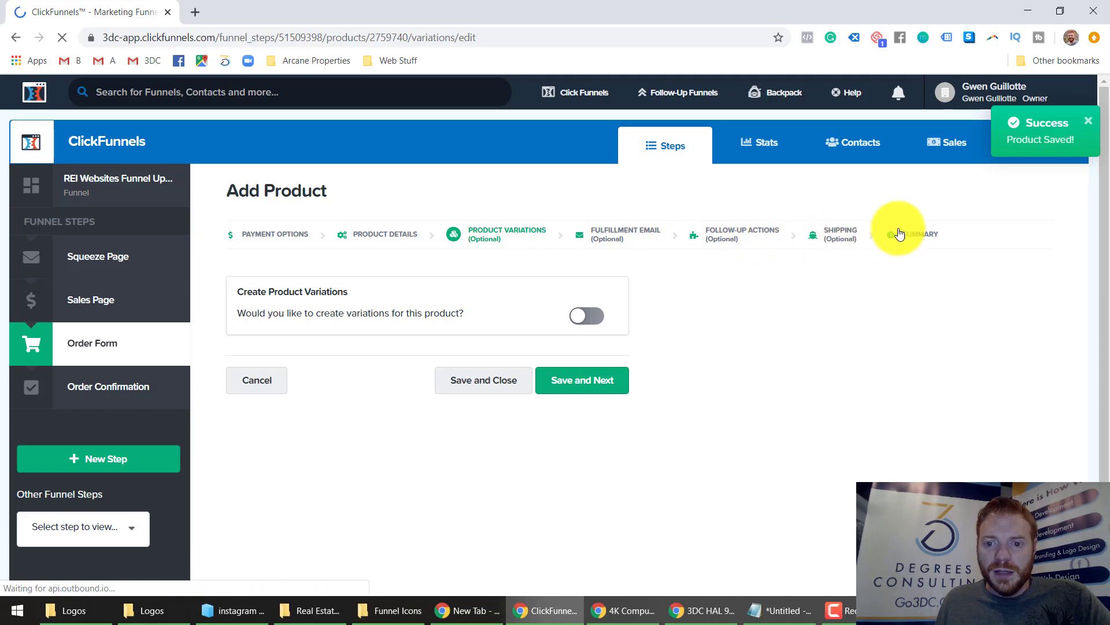
Skip the fulfillment email, enable the product's follow-up action and select the 3DC Active Campaign integration for it.
left_click(603, 236)
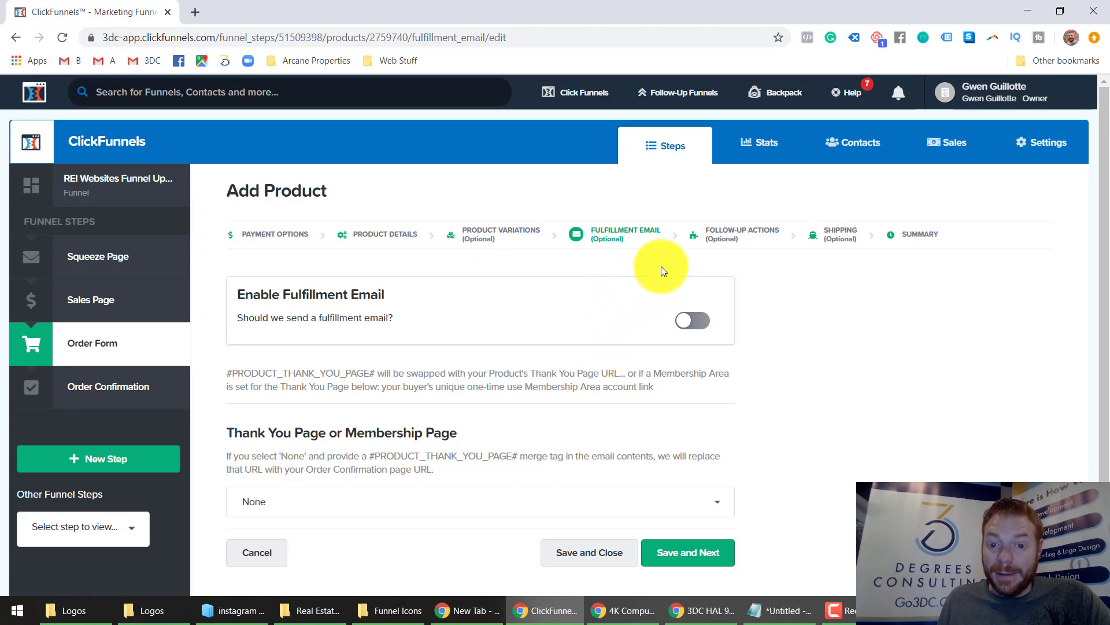
left_click(726, 236)
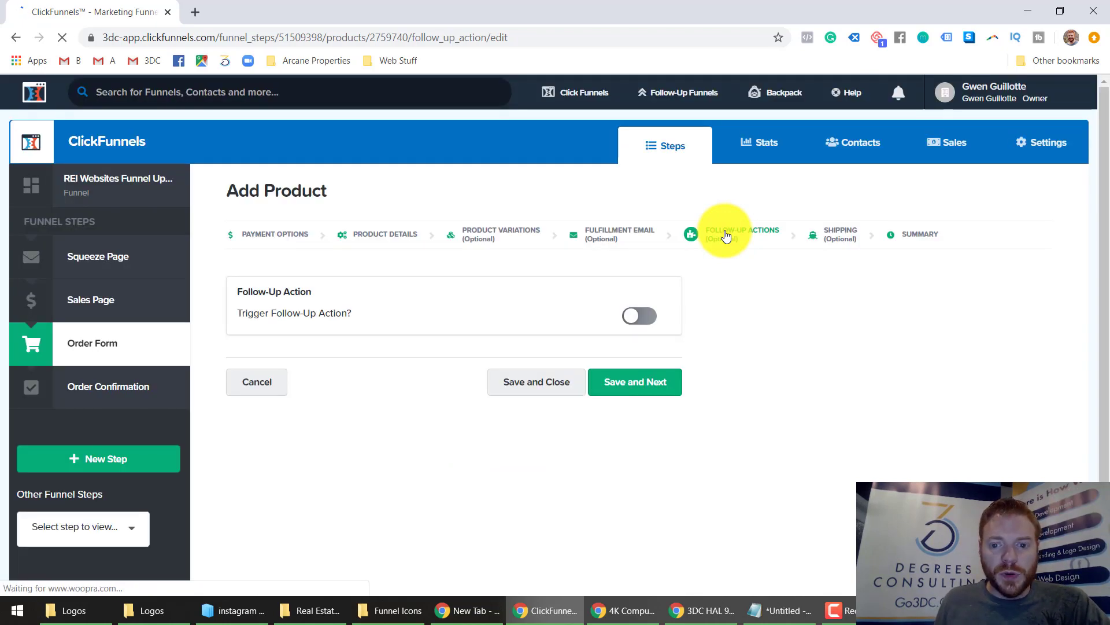
left_click(636, 315)
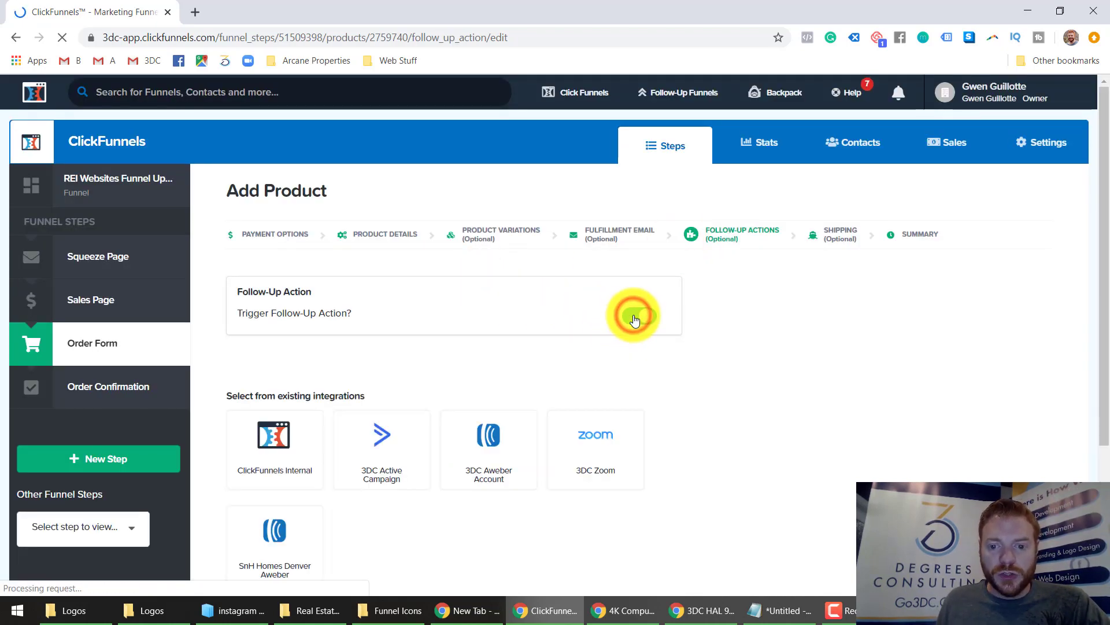
scroll(428, 349, "down", 1)
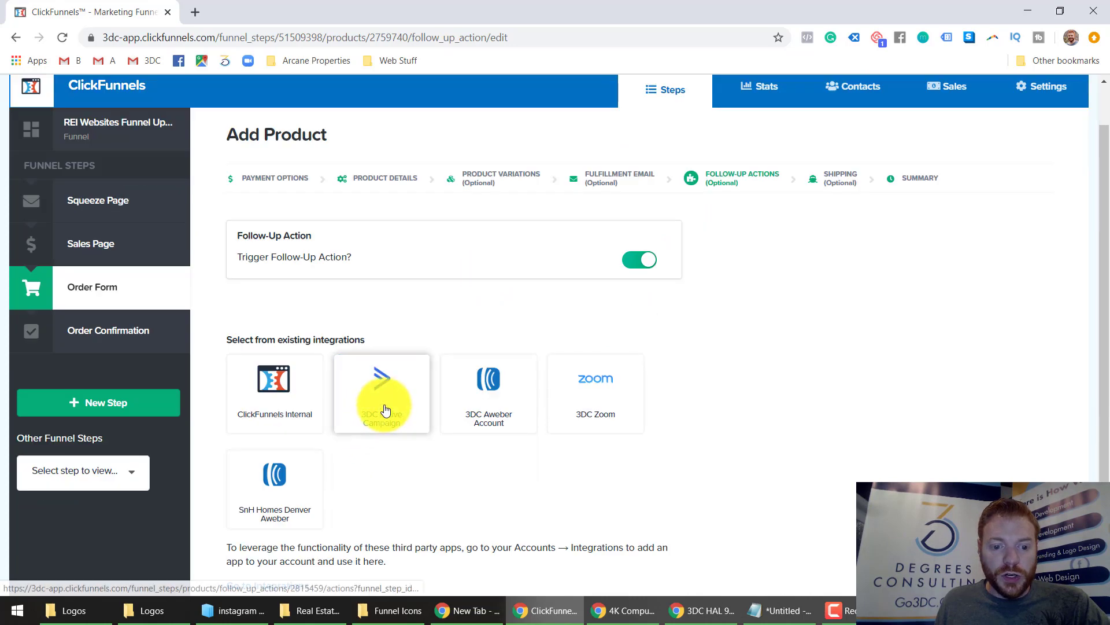
left_click(382, 403)
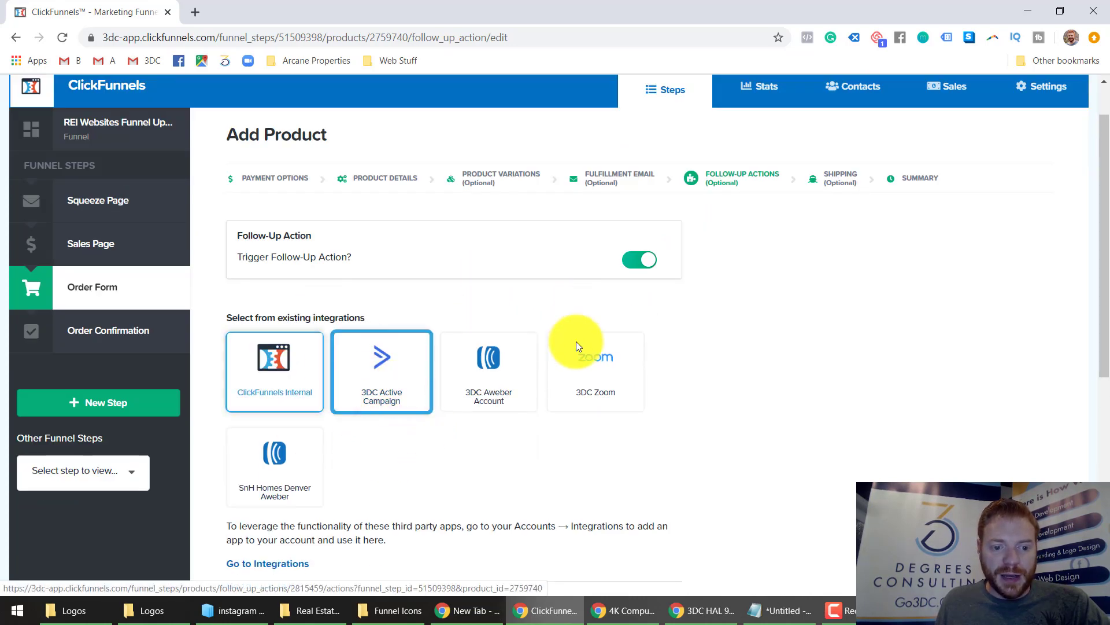
Set the ActiveCampaign action to Add To List with Tag and choose the 3DC list named after the personal .com website.
scroll(687, 458, "down", 1)
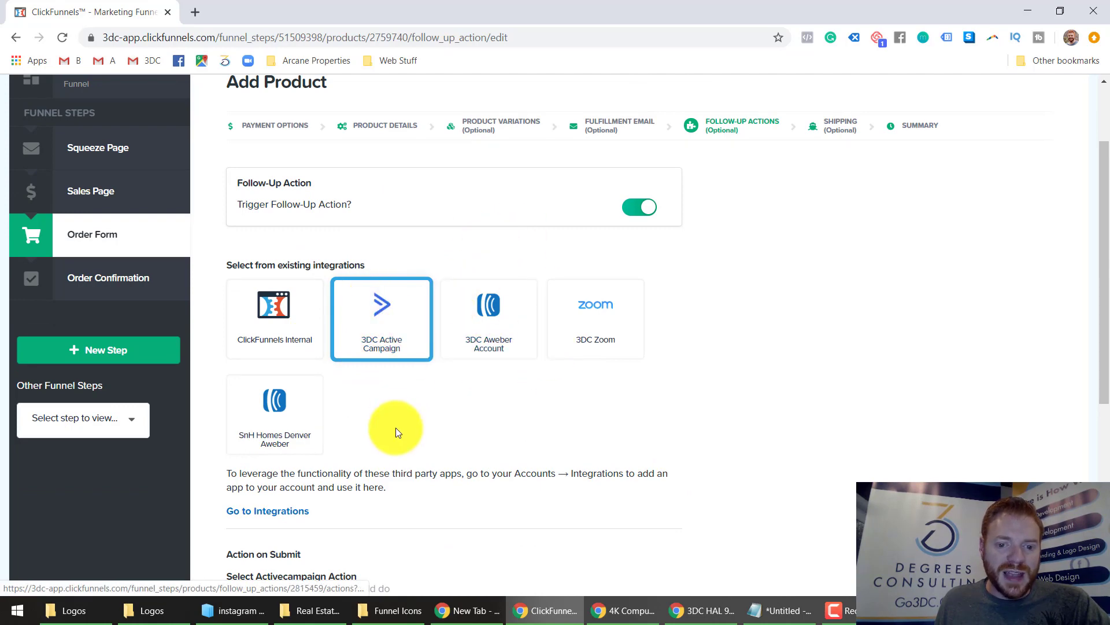
scroll(423, 428, "down", 6)
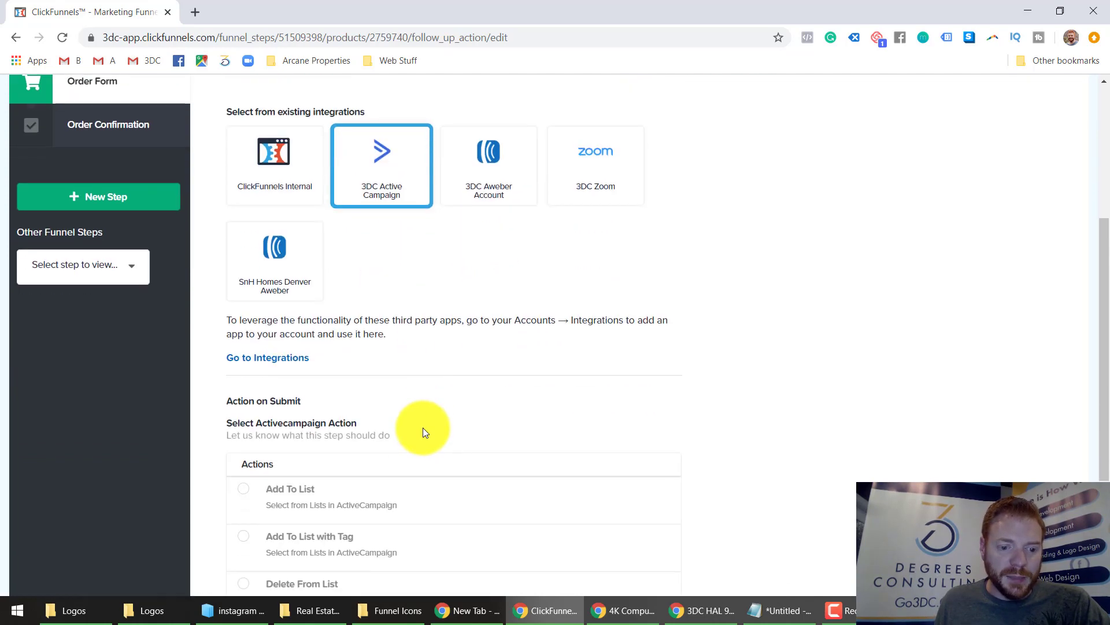
left_click(246, 353)
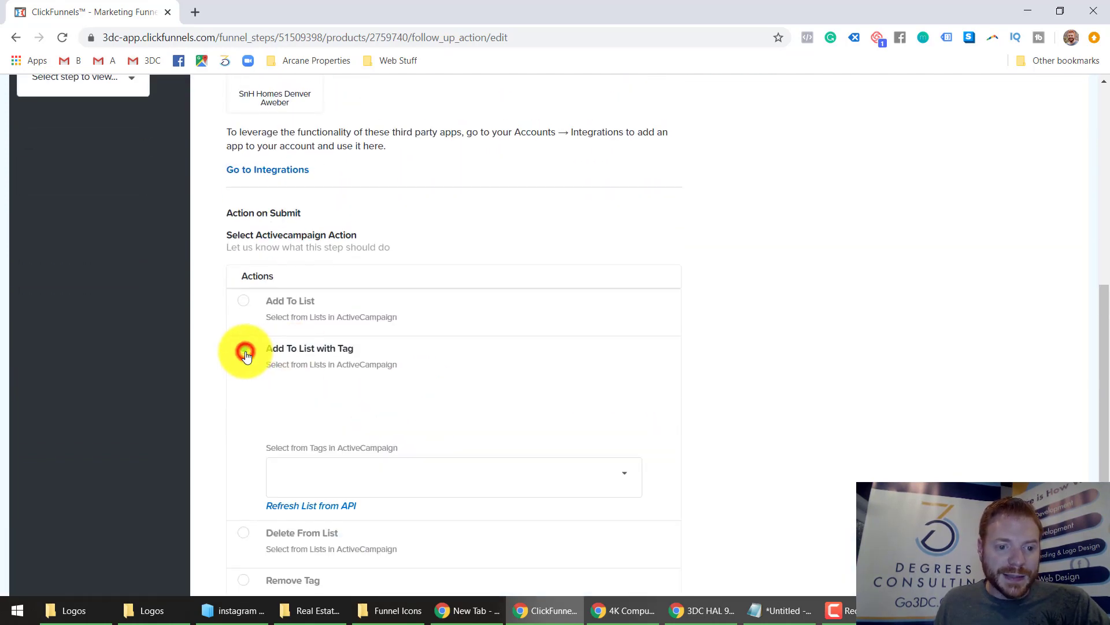
left_click(385, 389)
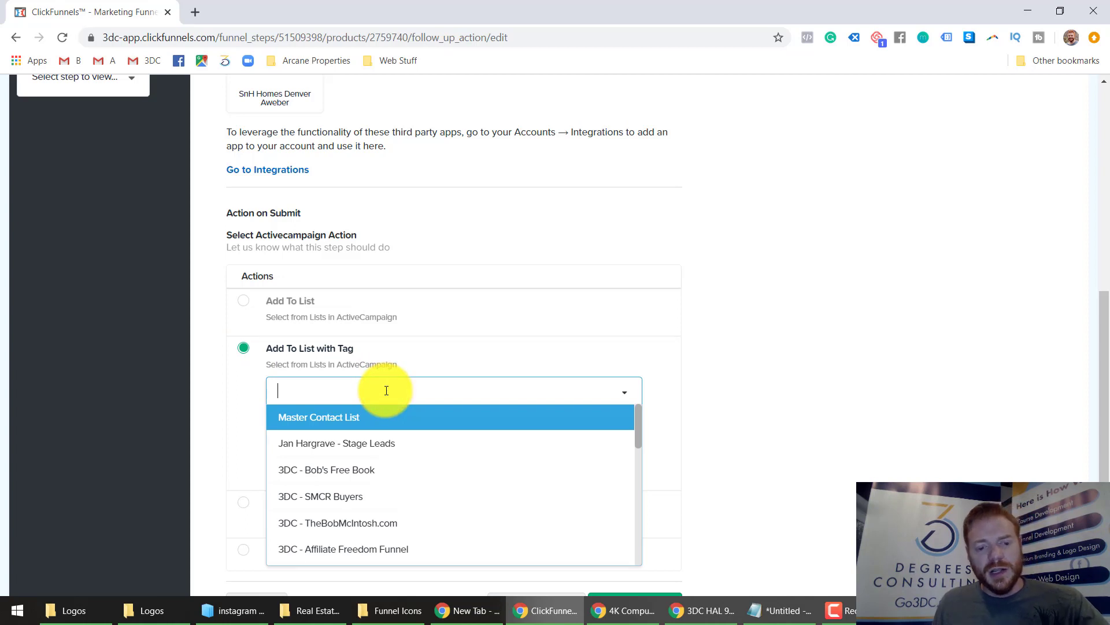
left_click(340, 524)
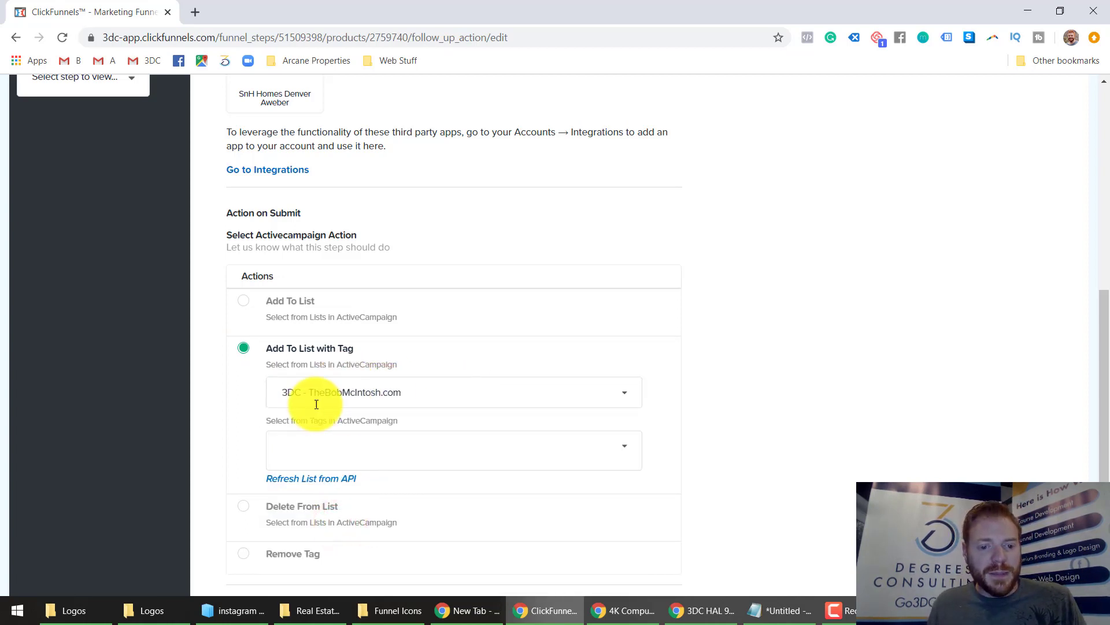
Try to find the follow-up tag by searching the ActiveCampaign tags for "rei" and "si".
left_click(331, 445)
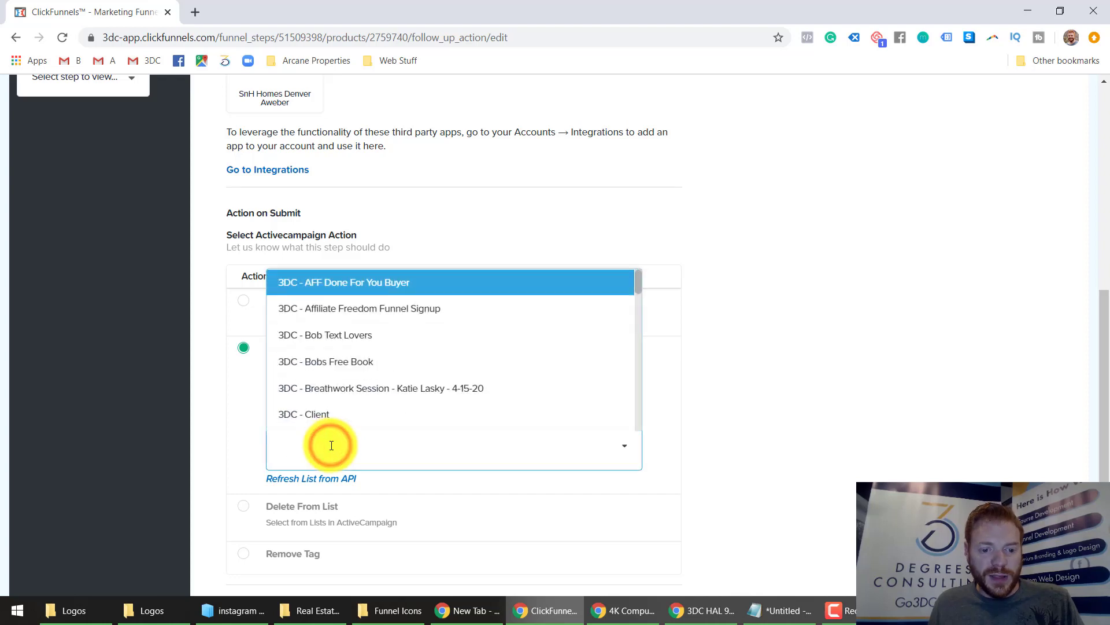
type("rei")
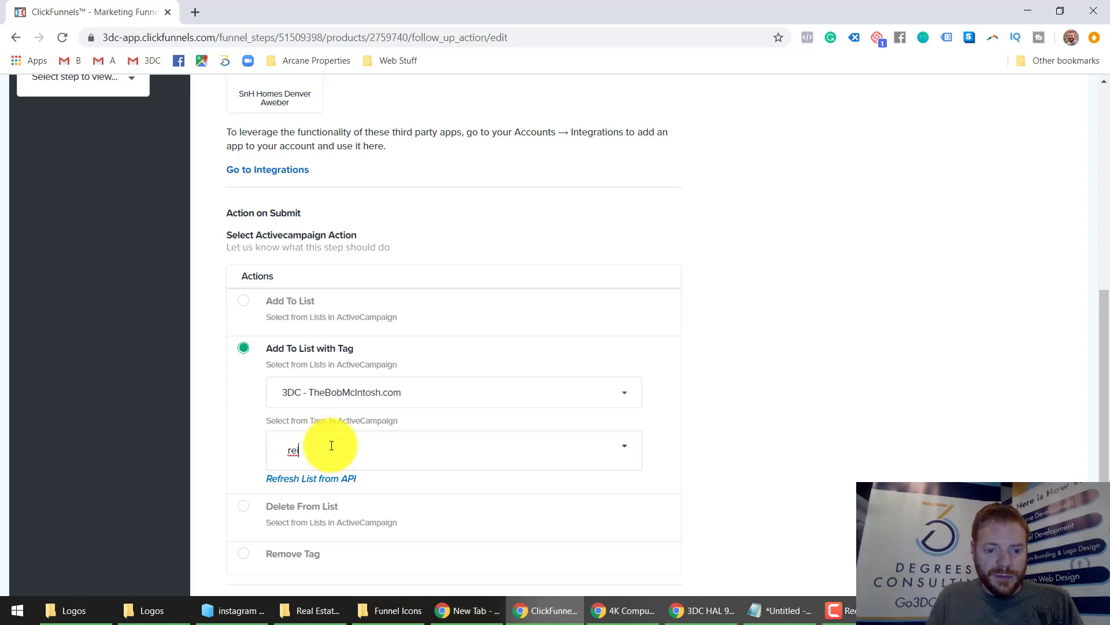
key("BackSpace")
key("BackSpace")
key("BackSpace")
type("si")
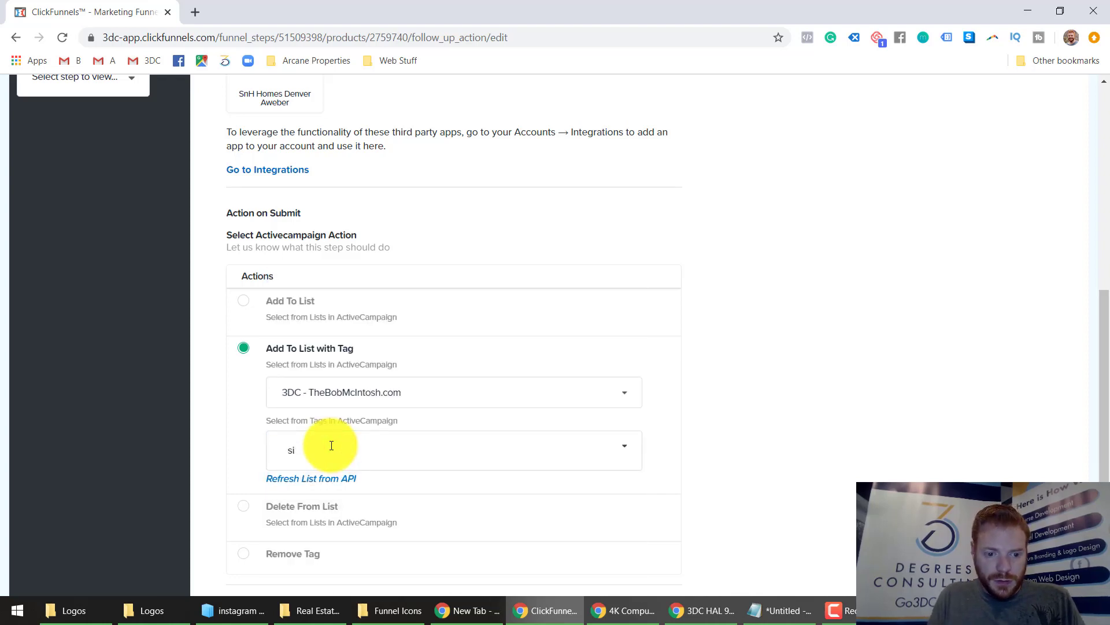
key("BackSpace")
key("BackSpace")
Filter the ActiveCampaign tags by "3dc -" and assign the tag "3DC - Real Estate Website Active" to the follow-up action.
scroll(734, 381, "down", 2)
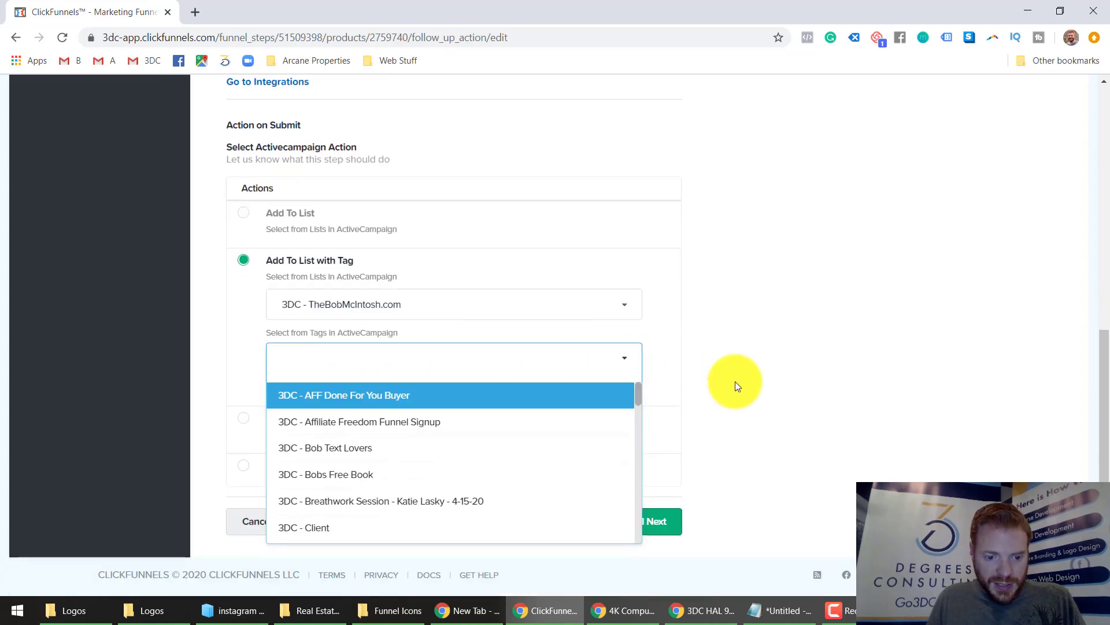
type("3")
scroll(515, 441, "down", 2)
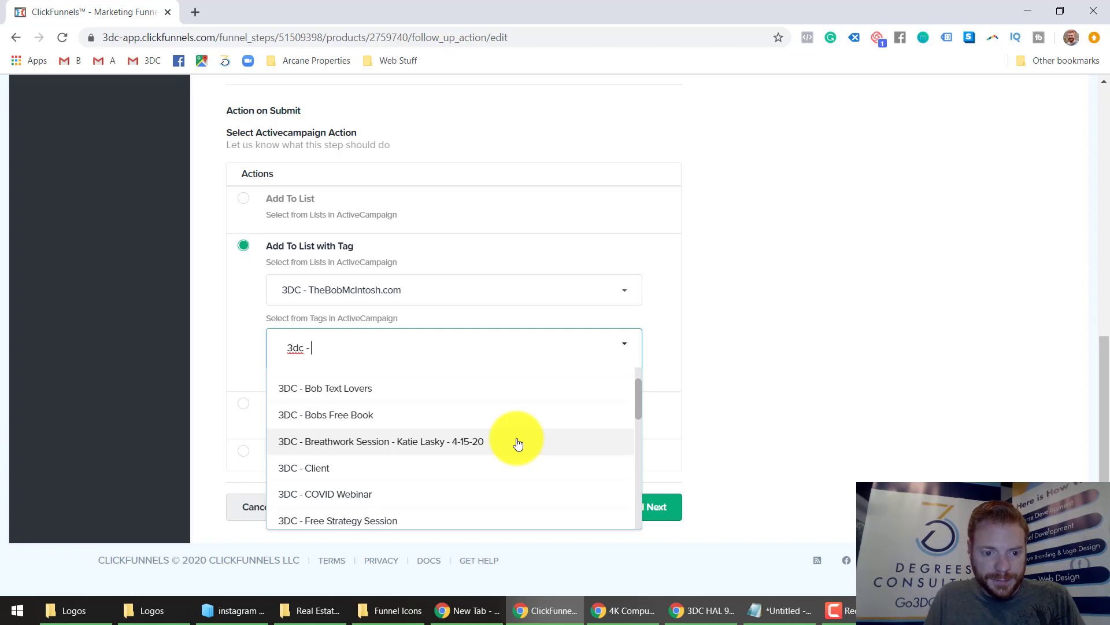
scroll(518, 444, "down", 3)
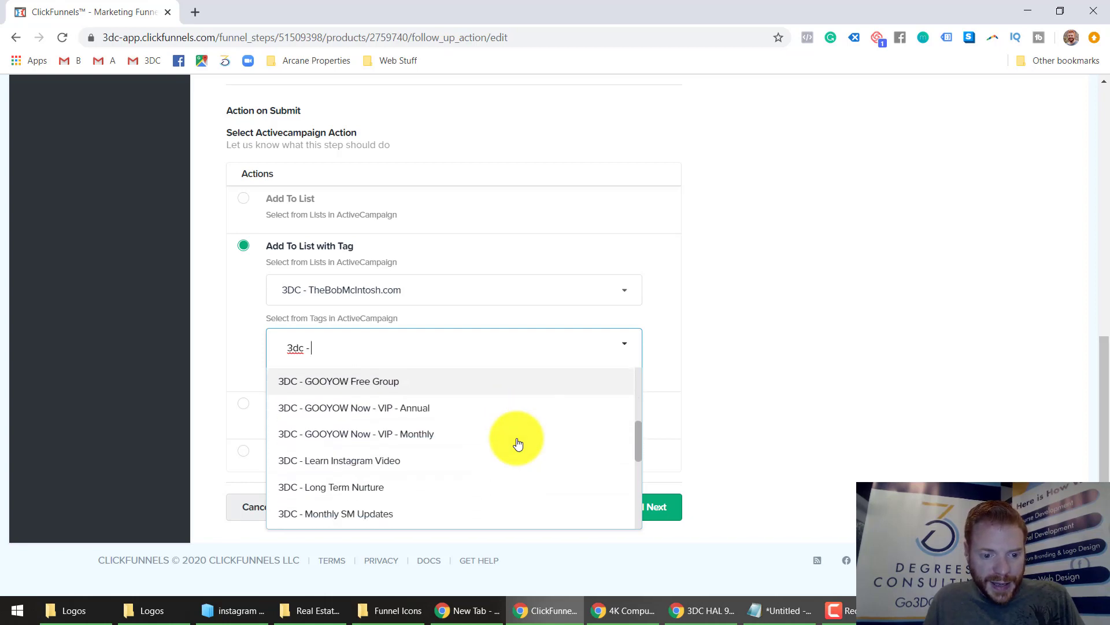
scroll(517, 443, "down", 4)
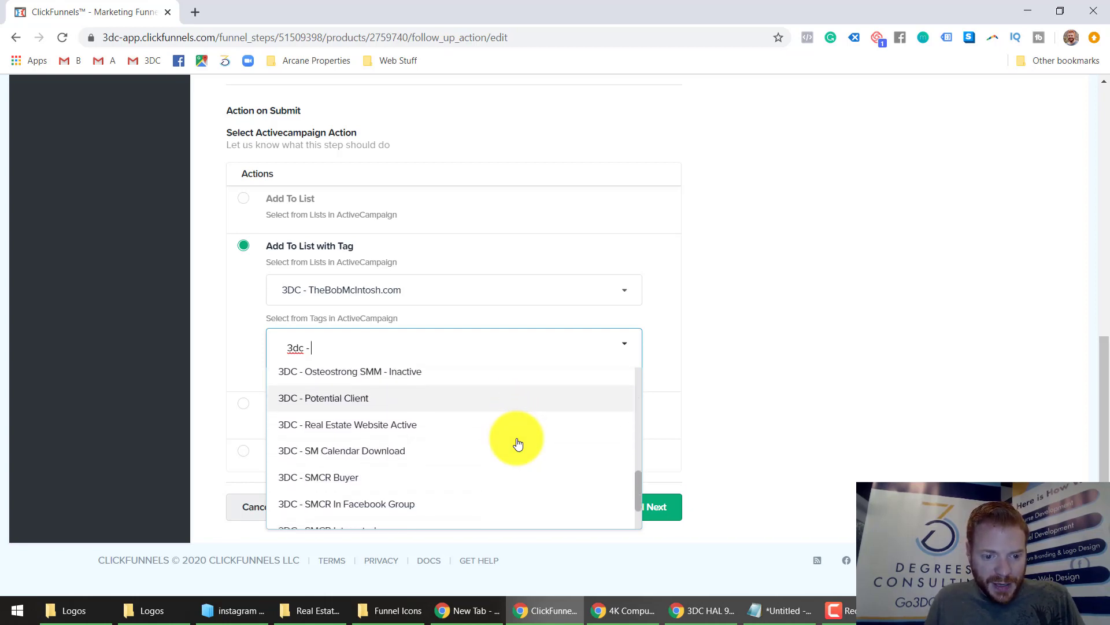
scroll(518, 444, "down", 4)
scroll(518, 444, "up", 3)
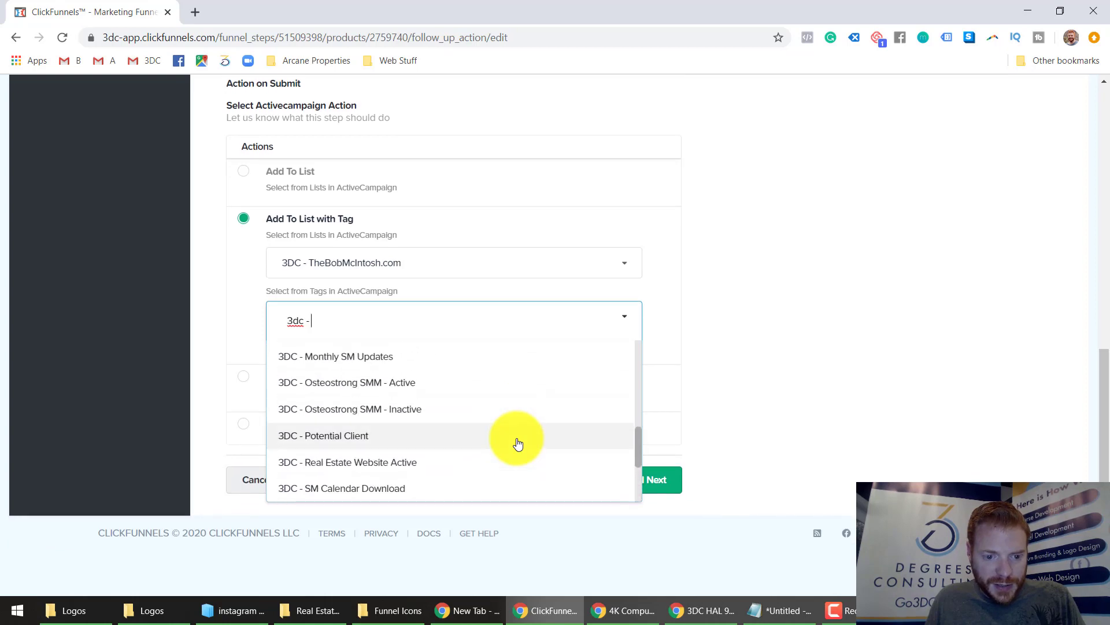
scroll(518, 444, "up", 2)
scroll(518, 443, "up", 2)
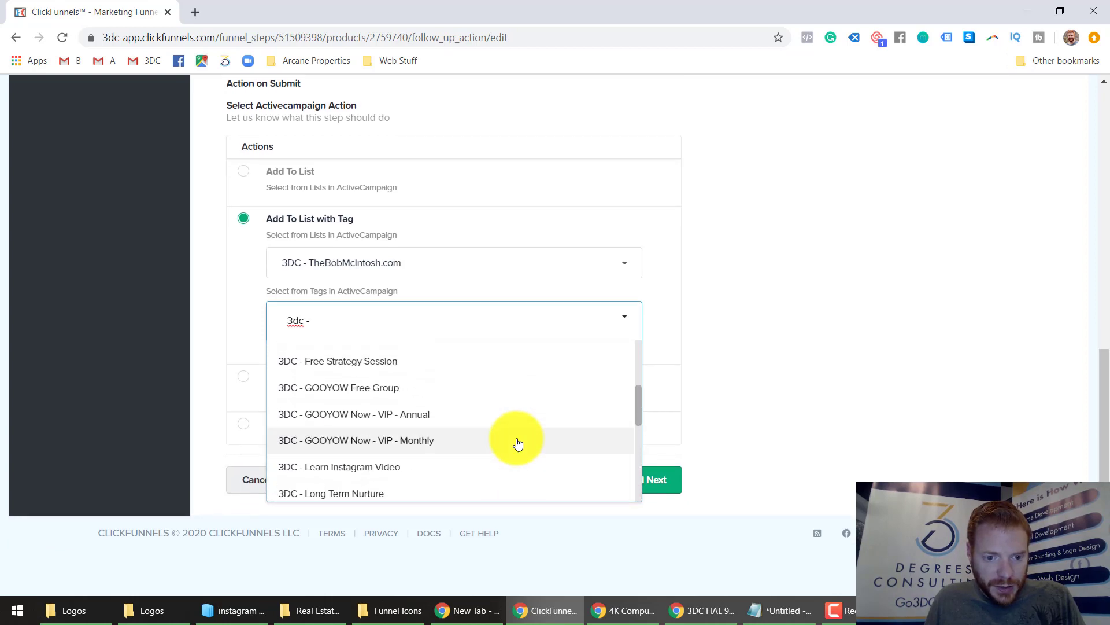
scroll(518, 443, "up", 4)
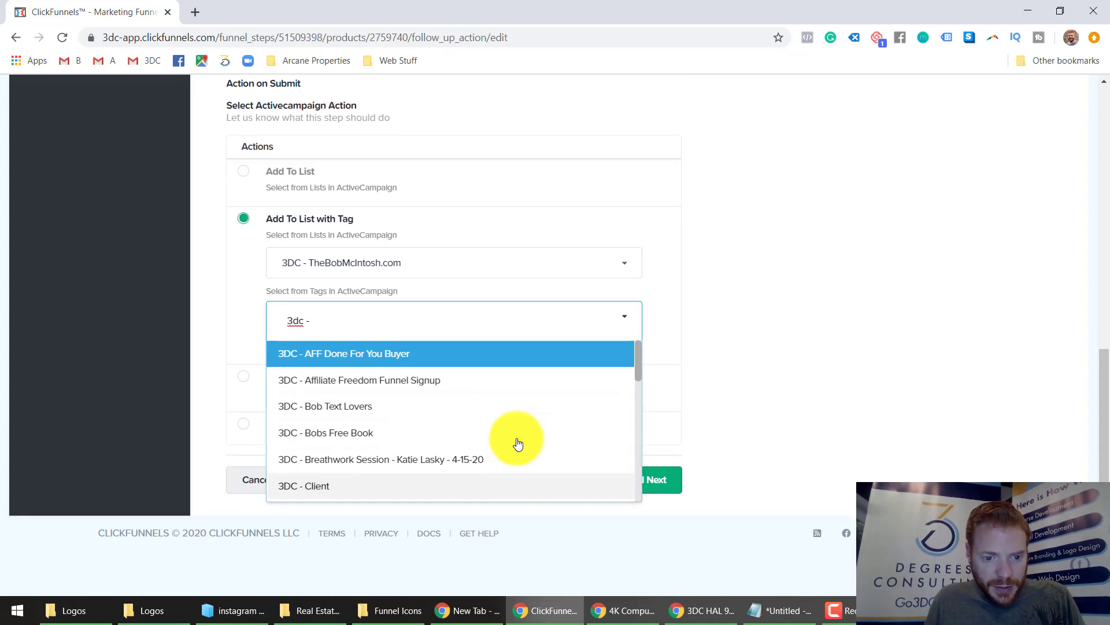
scroll(523, 389, "down", 1)
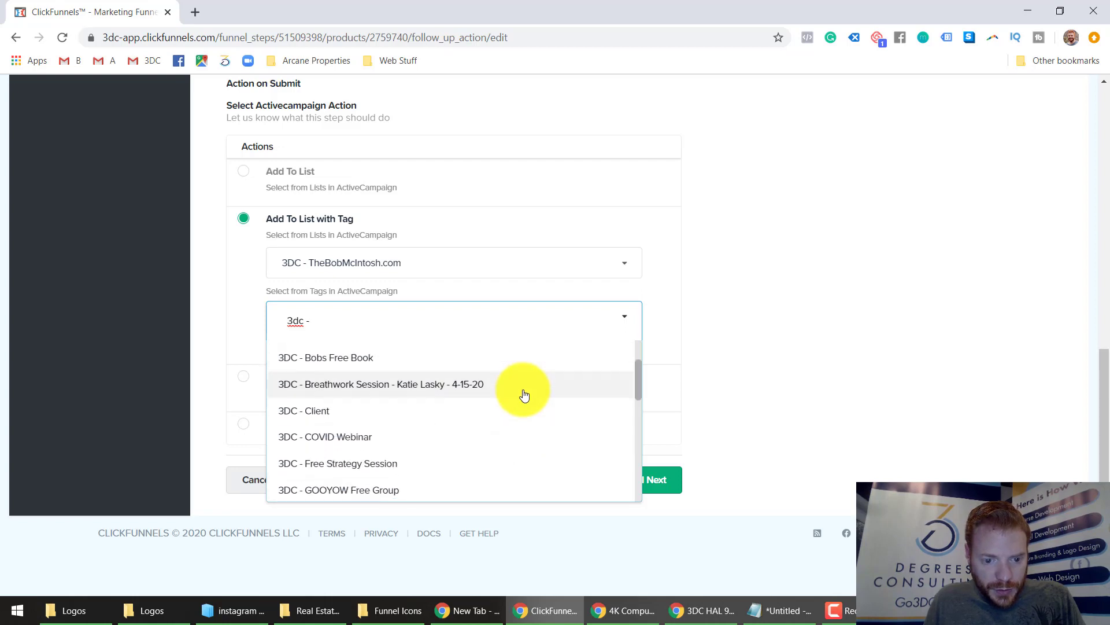
scroll(516, 444, "down", 2)
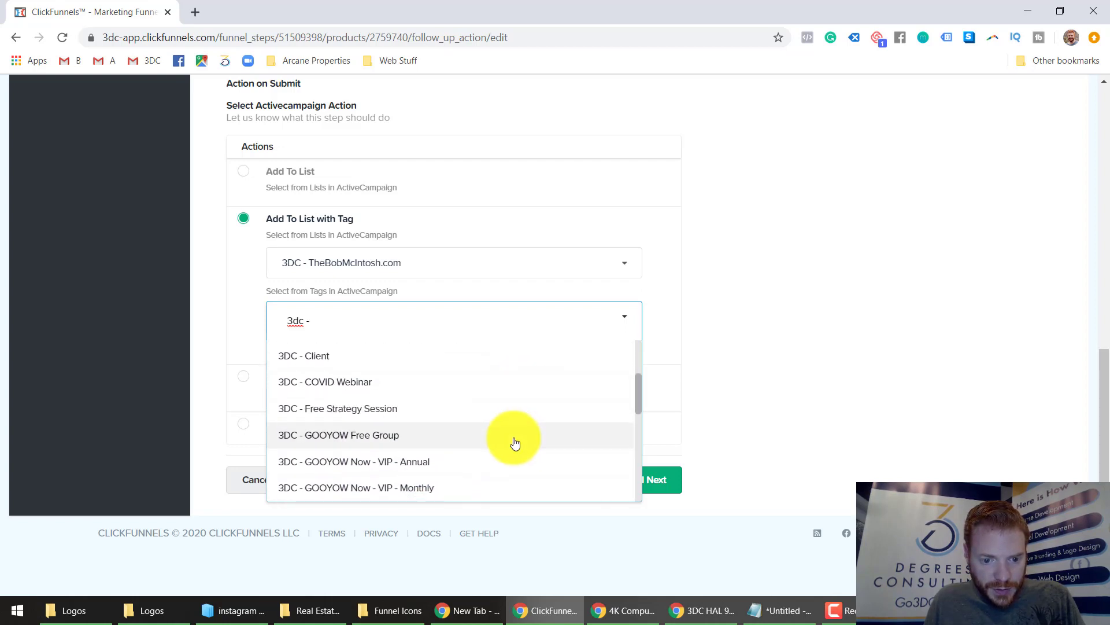
scroll(515, 444, "down", 3)
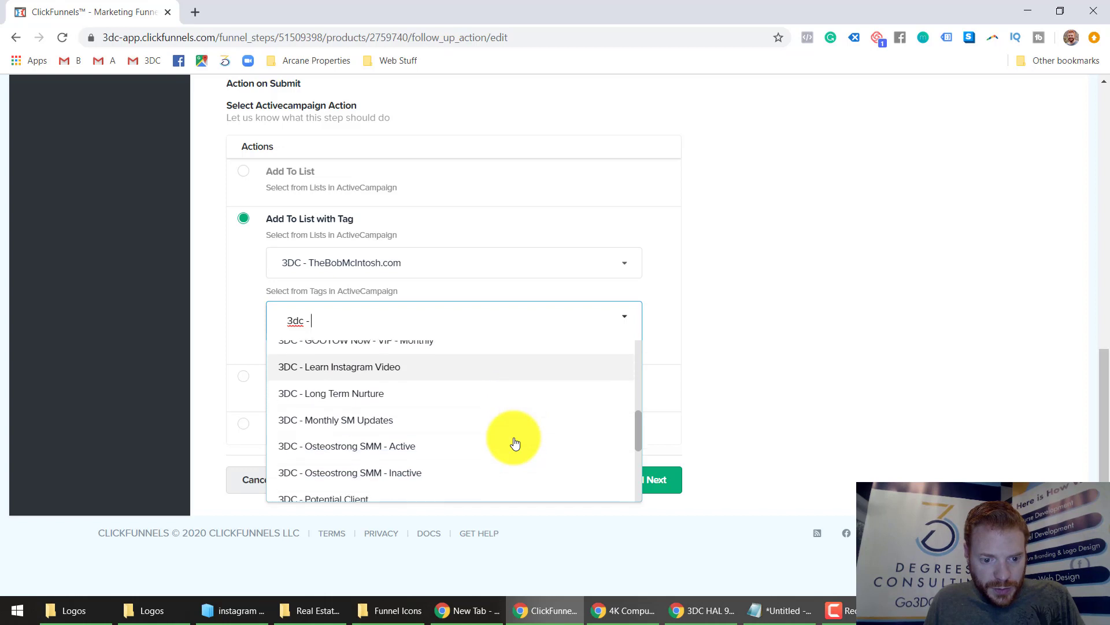
scroll(515, 443, "down", 1)
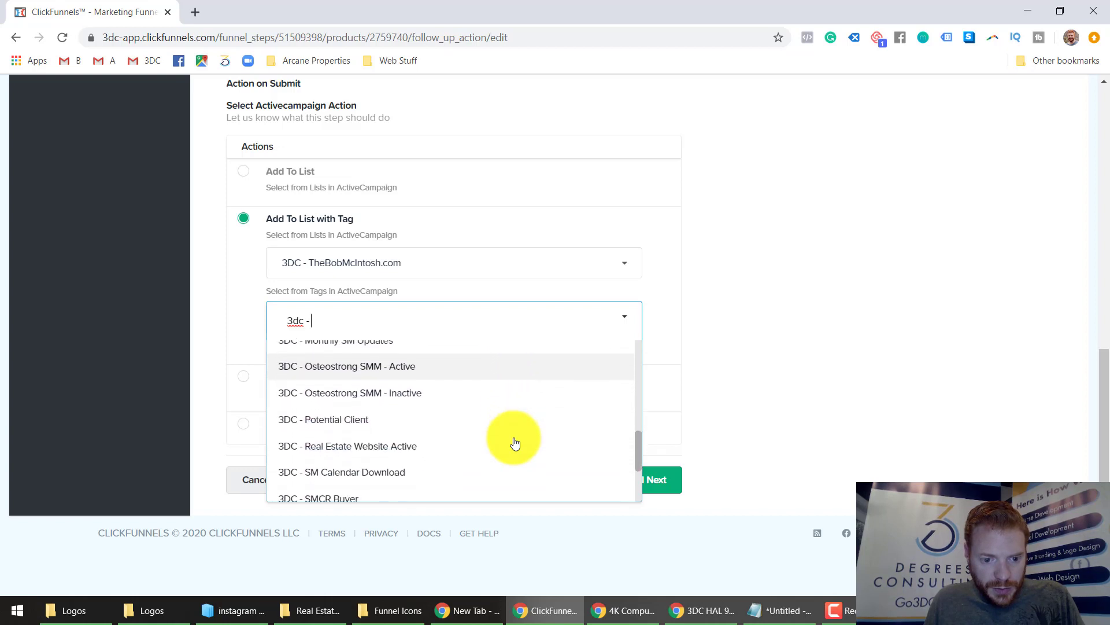
left_click(378, 449)
left_click(823, 355)
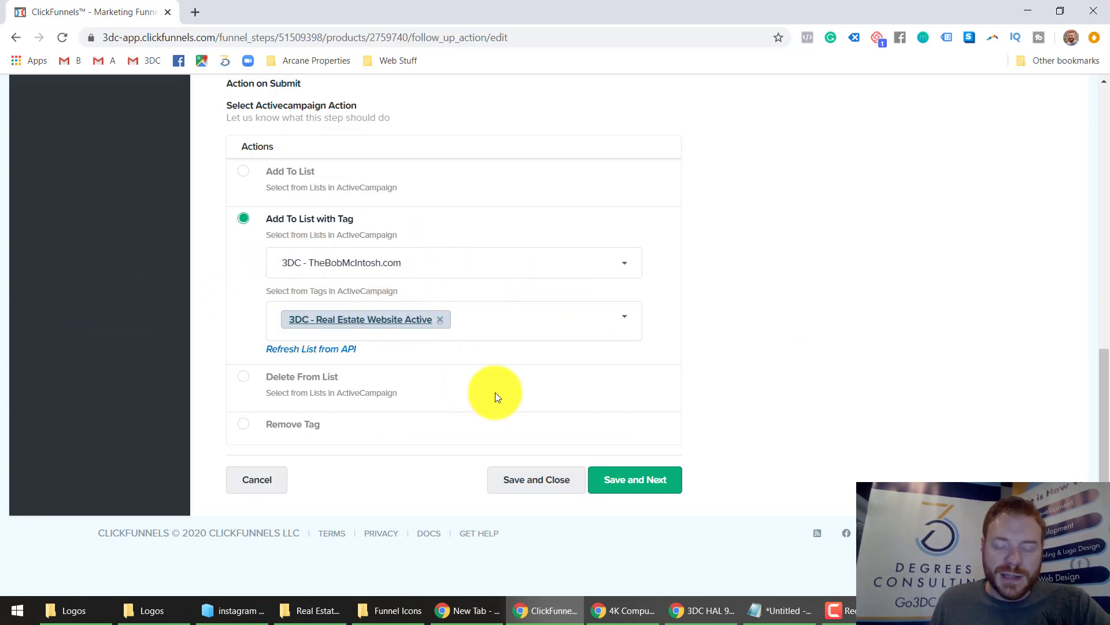
Save the follow-up action, save the shipping settings with the physical product option off, and return from the summary to the product list.
left_click(650, 483)
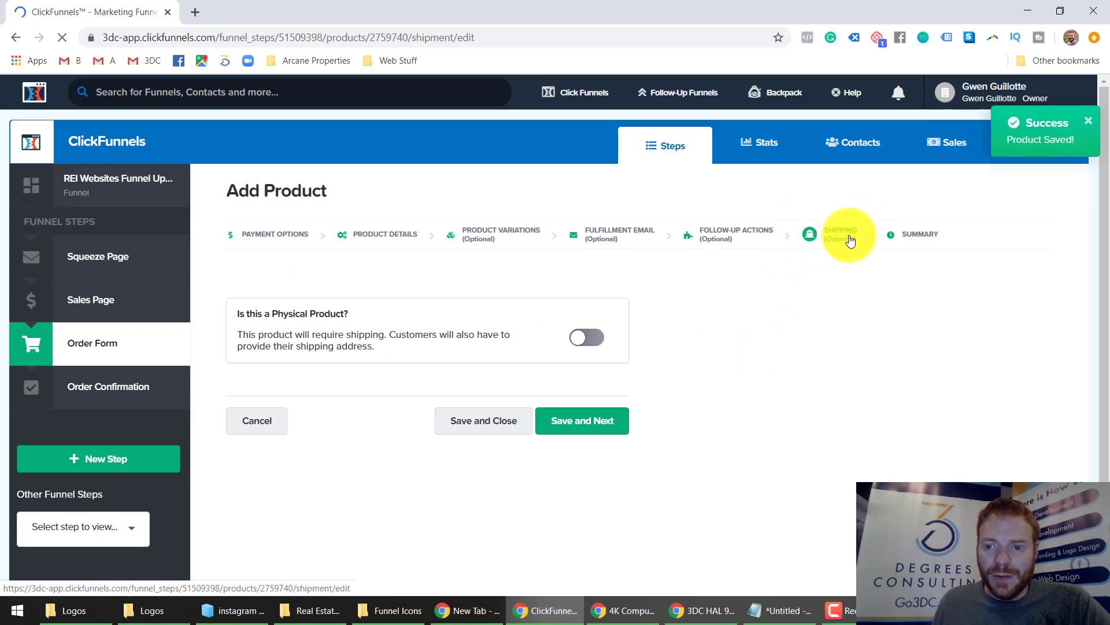
left_click(552, 422)
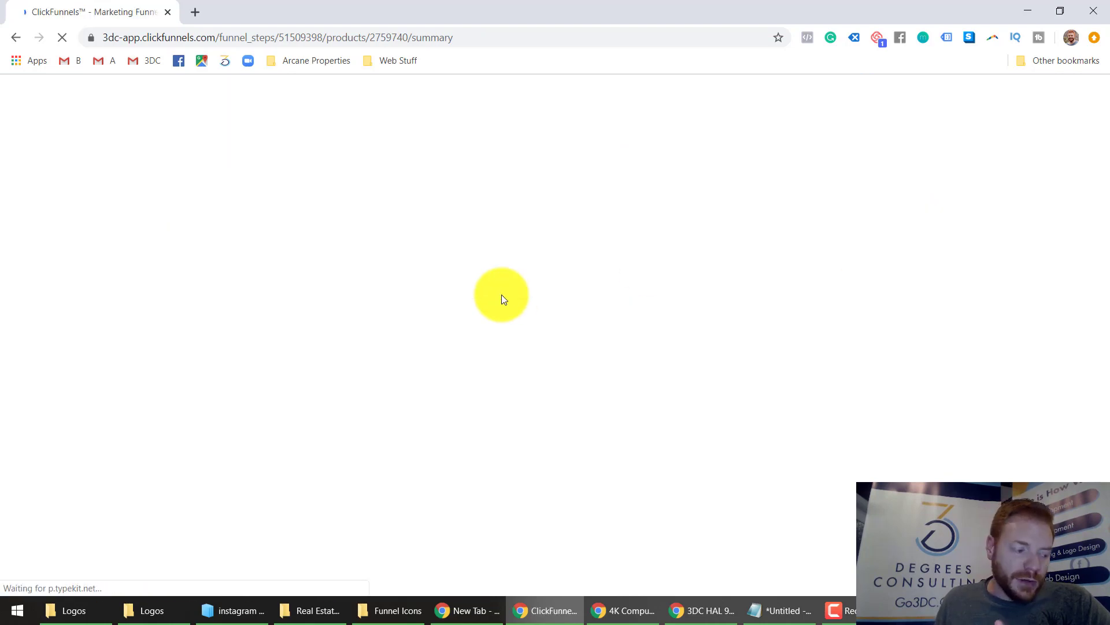
scroll(499, 356, "down", 6)
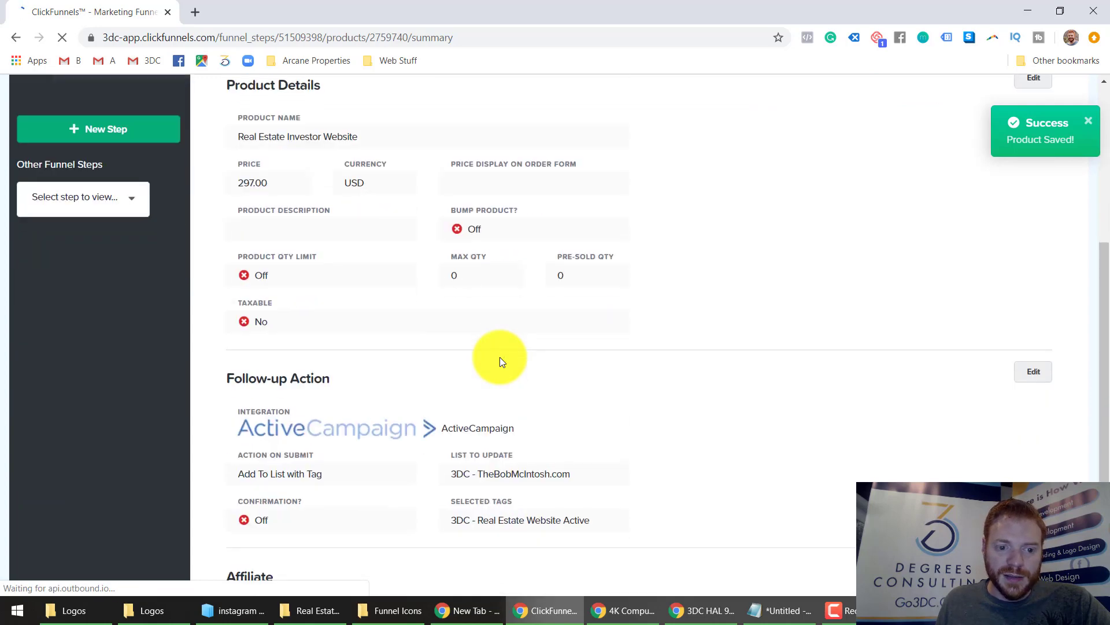
scroll(499, 362, "down", 4)
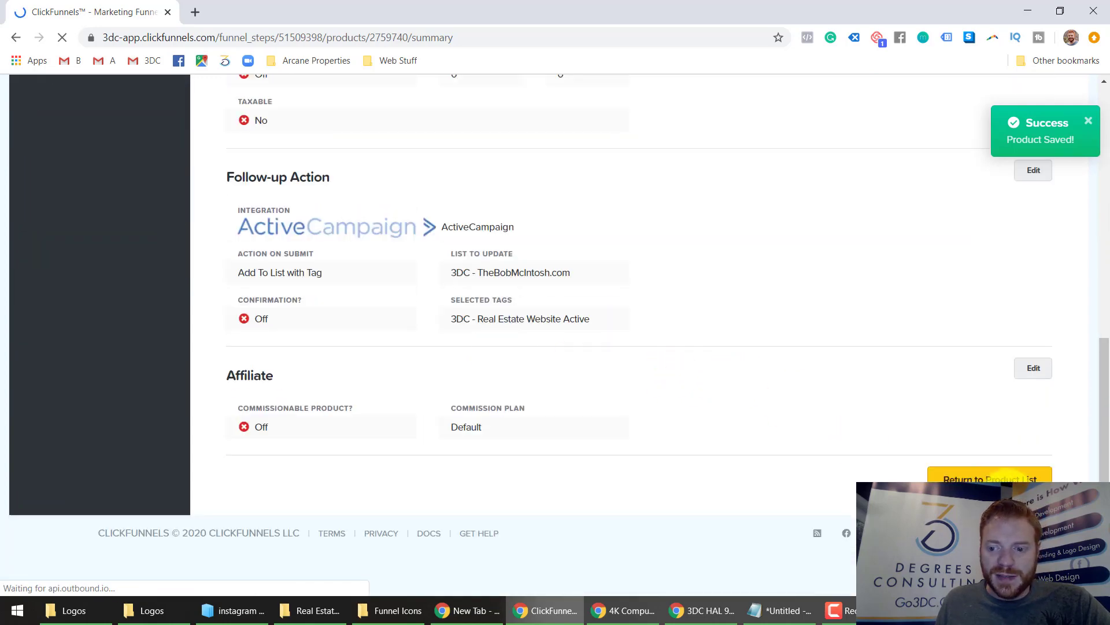
left_click(1009, 480)
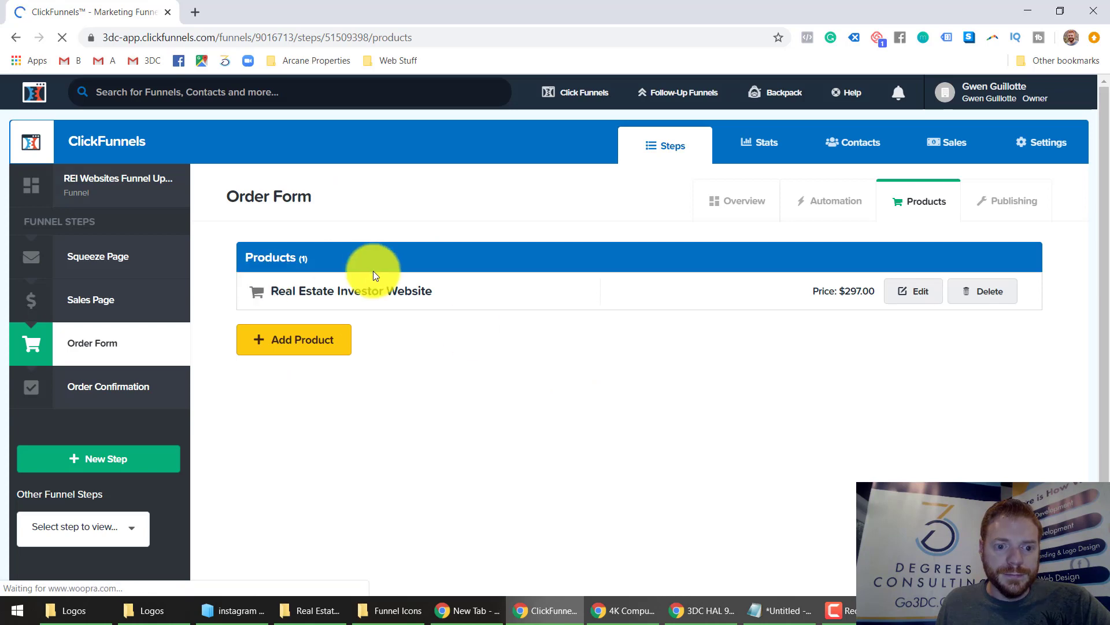
Preview the live order form, check the product selection, price, billing fields and order detail, and close the preview.
left_click(726, 201)
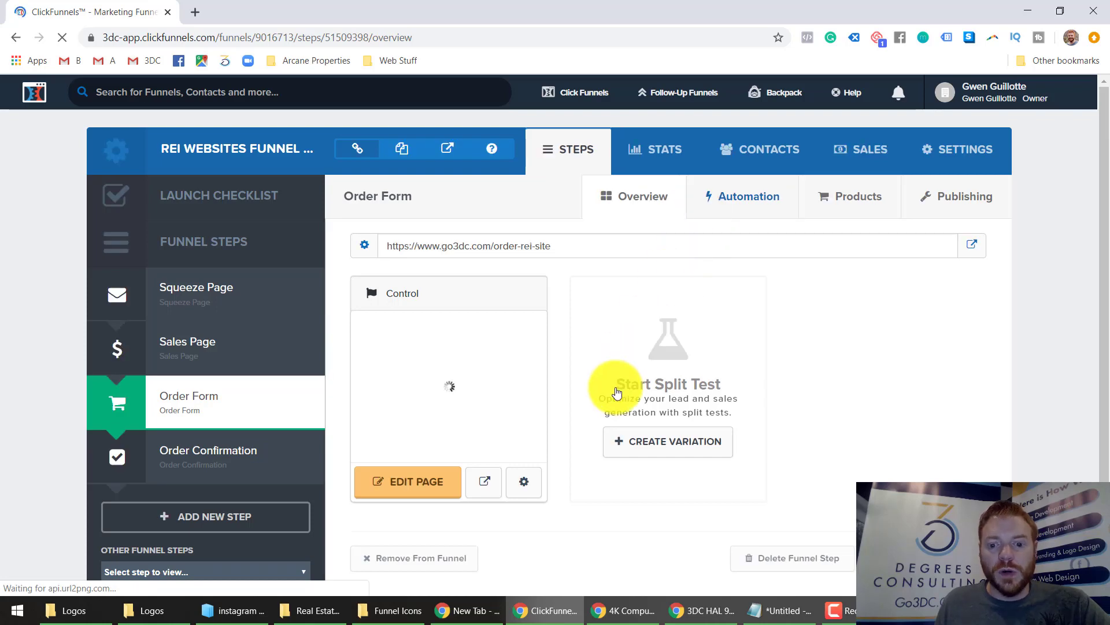
left_click(970, 246)
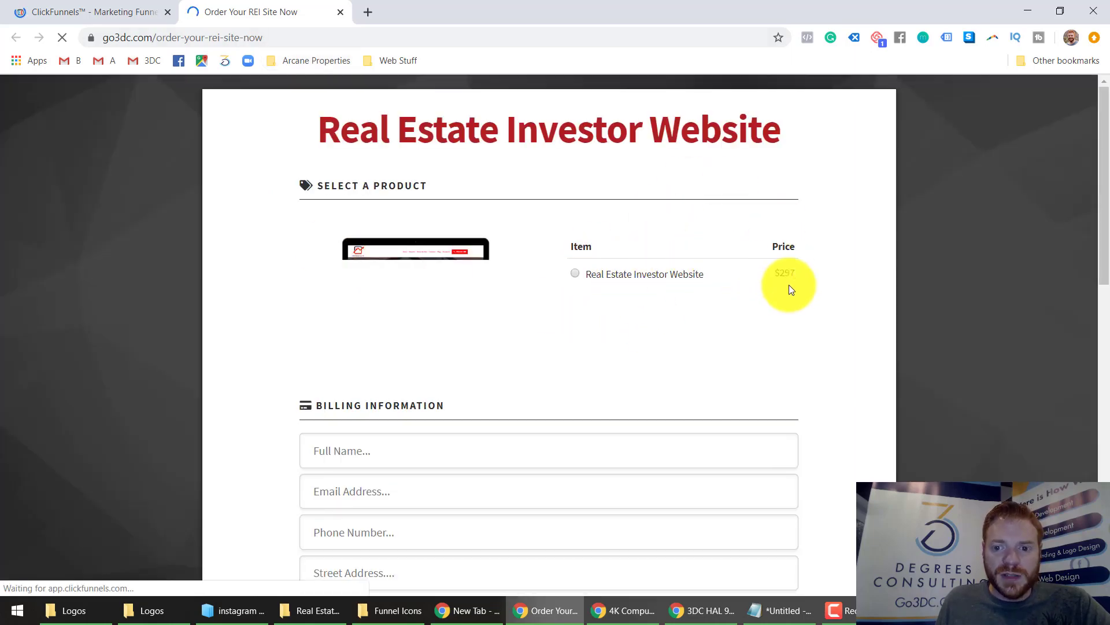
scroll(587, 369, "down", 4)
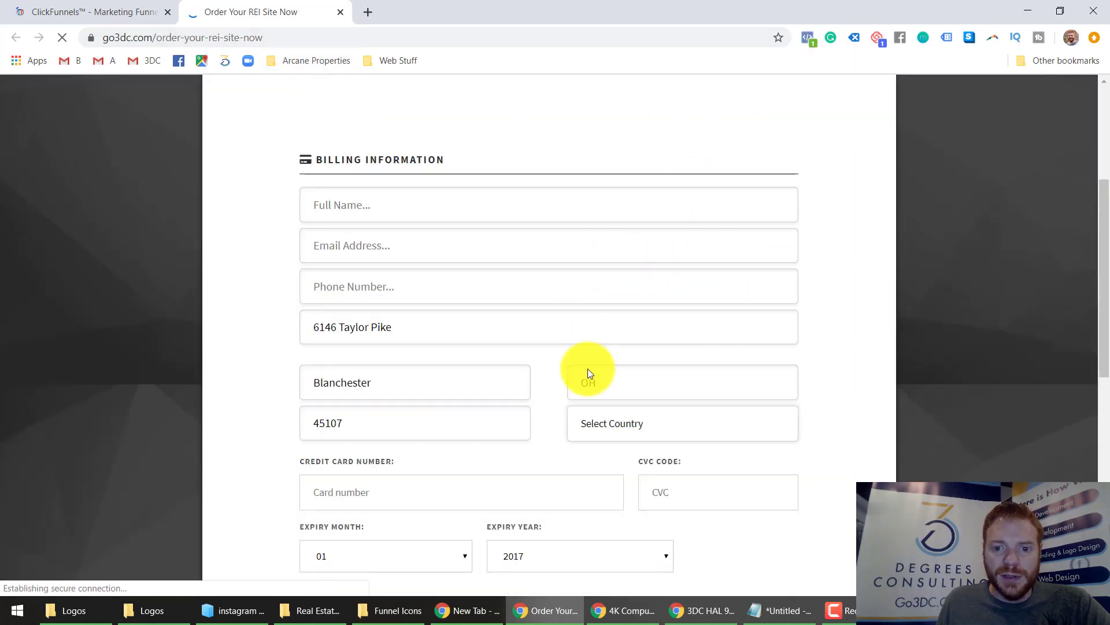
scroll(588, 368, "down", 8)
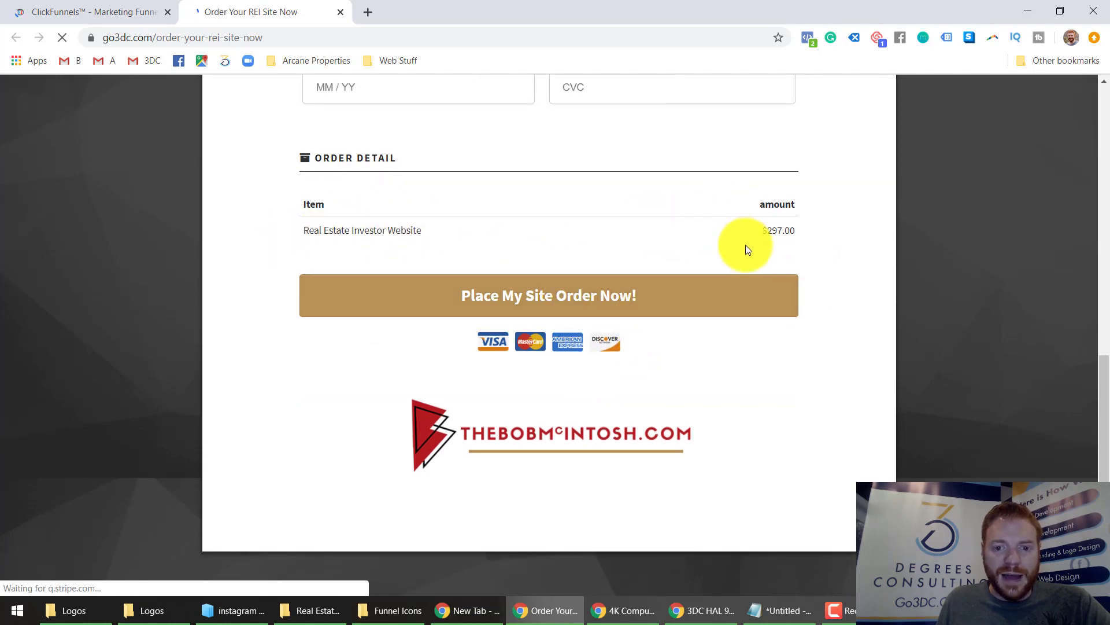
left_click(553, 281)
scroll(384, 205, "up", 4)
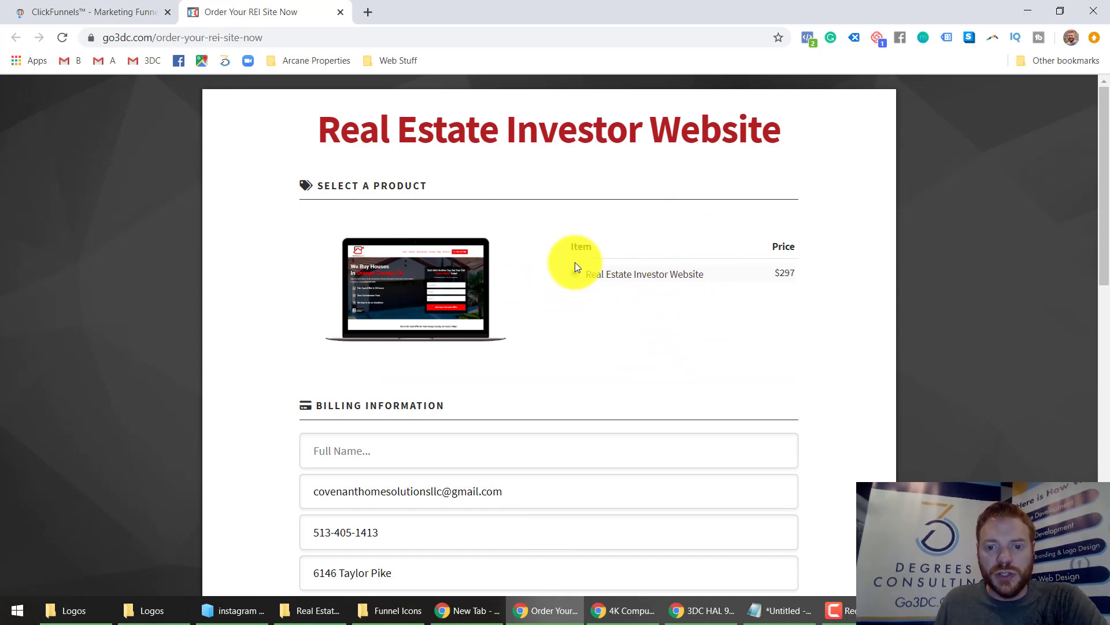
scroll(579, 311, "down", 10)
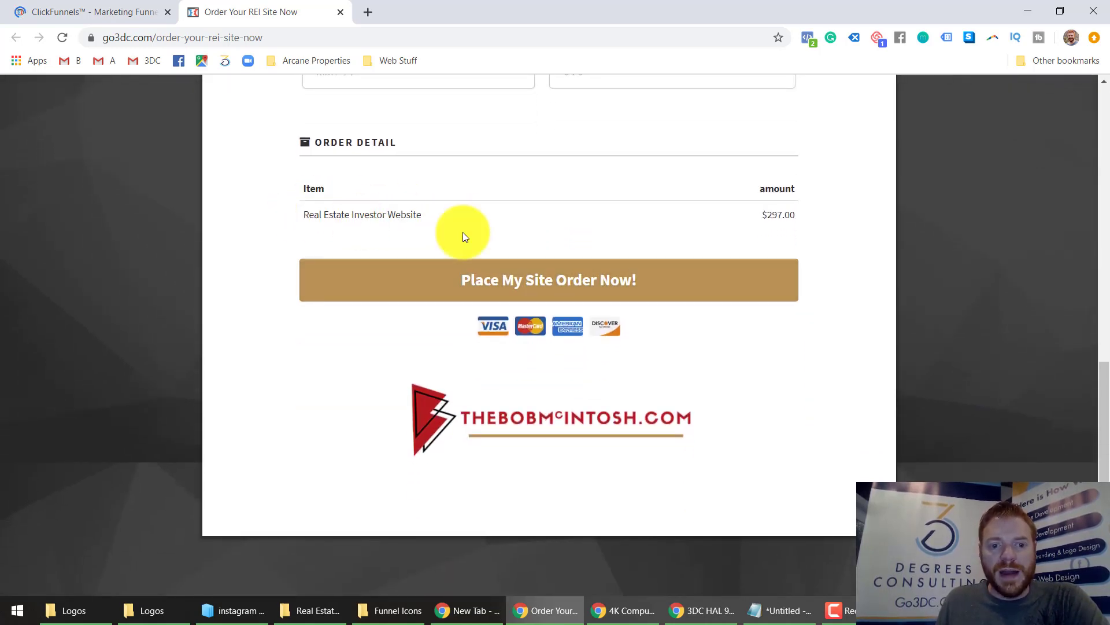
scroll(397, 228, "up", 1)
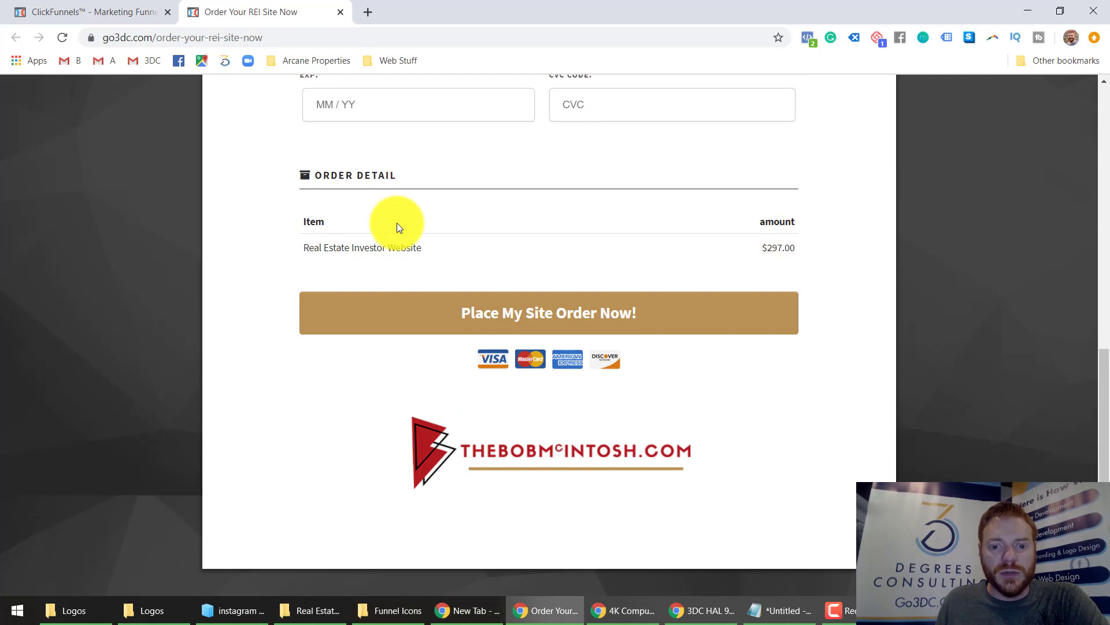
scroll(397, 228, "up", 9)
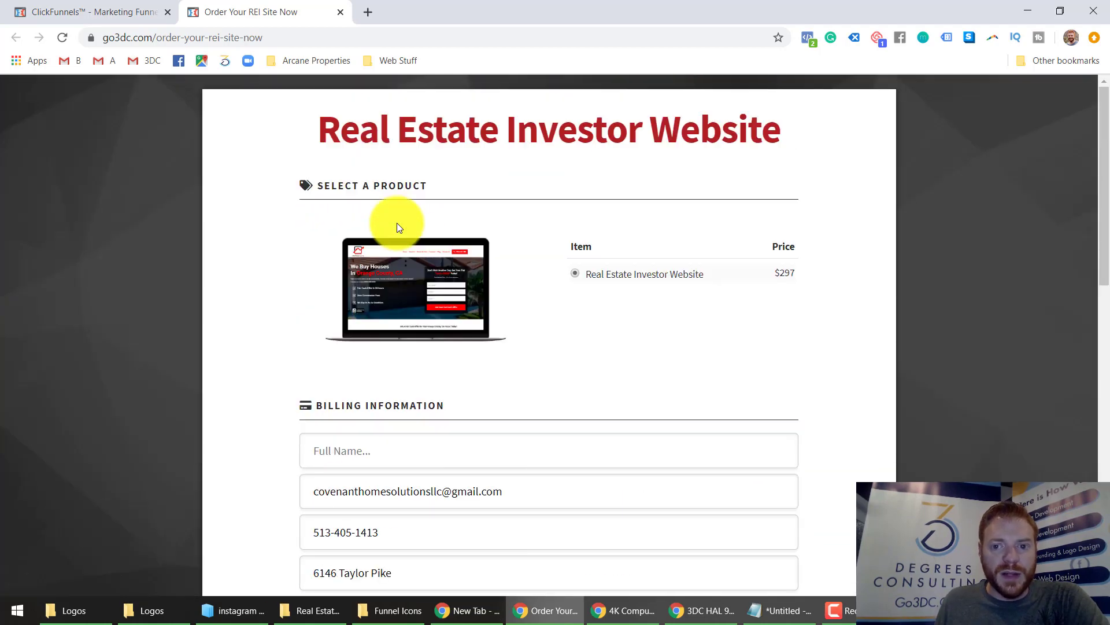
left_click(339, 13)
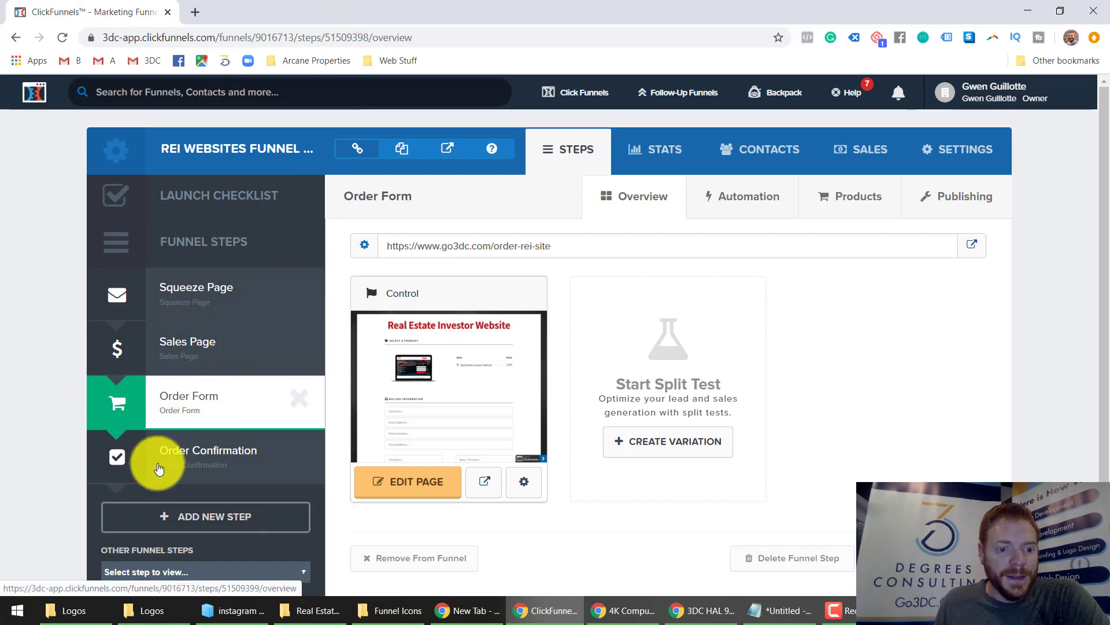
Change the Order Confirmation step's path to "you-rock-rei-site" and update the funnel step.
left_click(198, 451)
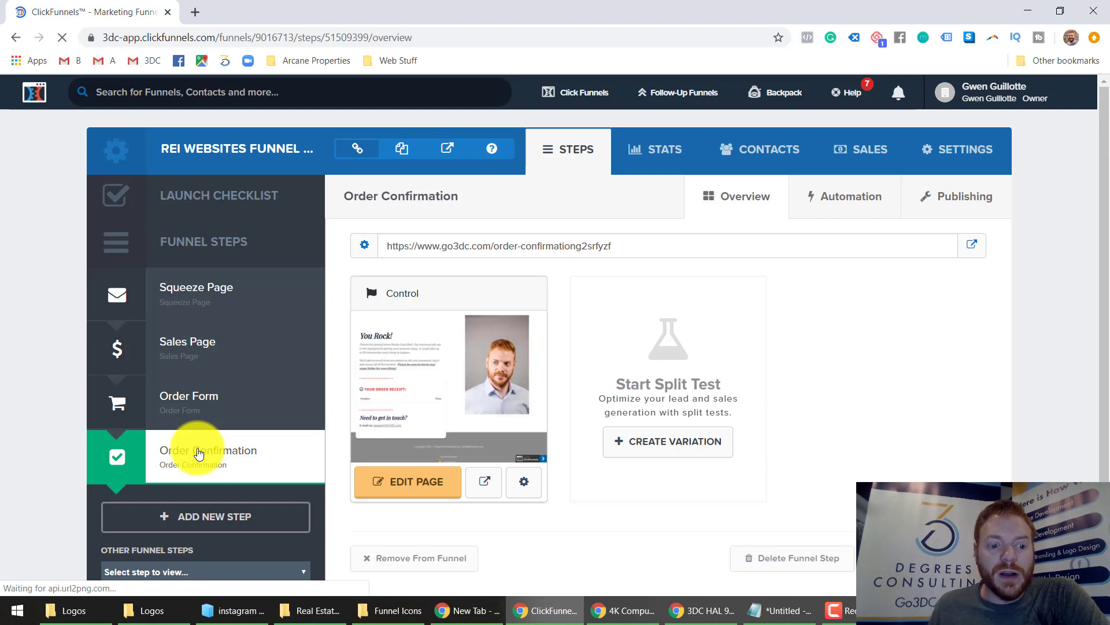
left_click(391, 481)
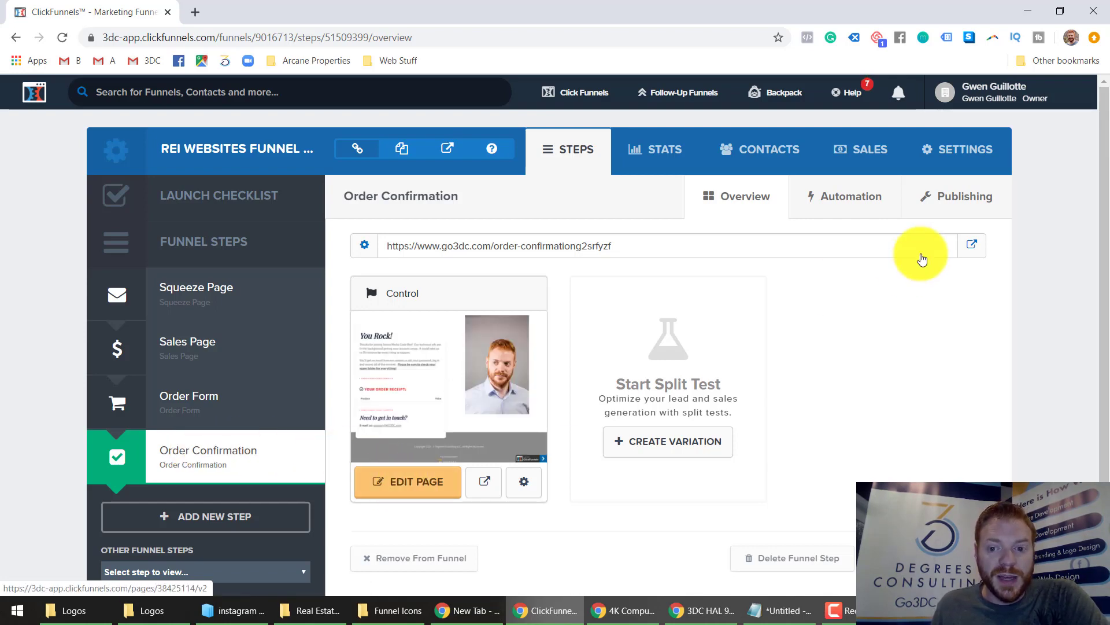
left_click(947, 199)
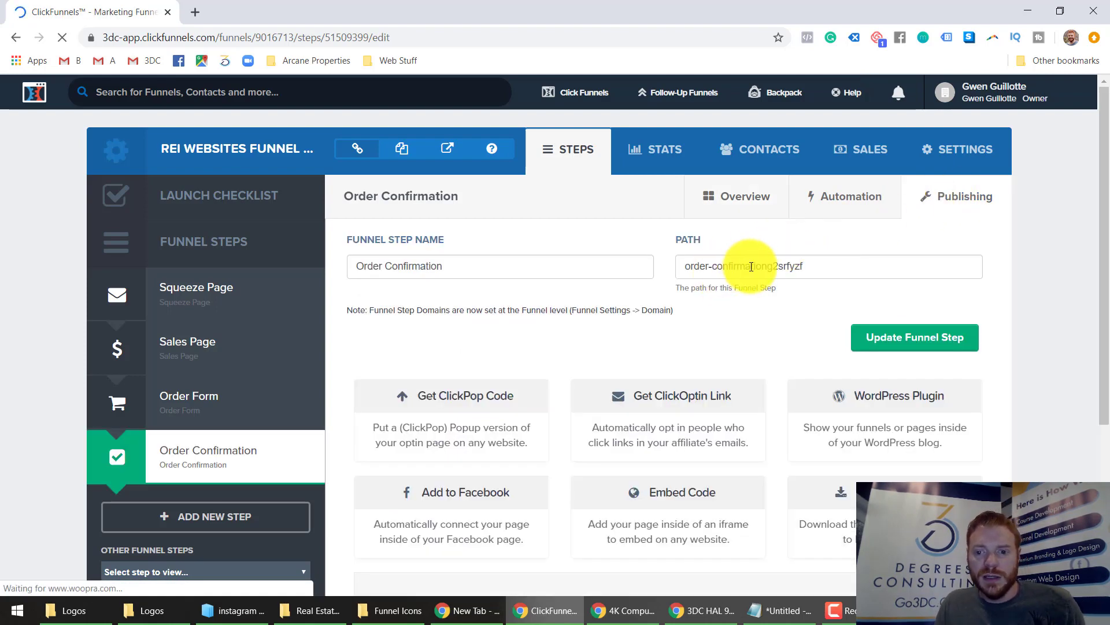
left_click(750, 267)
triple_click(750, 267)
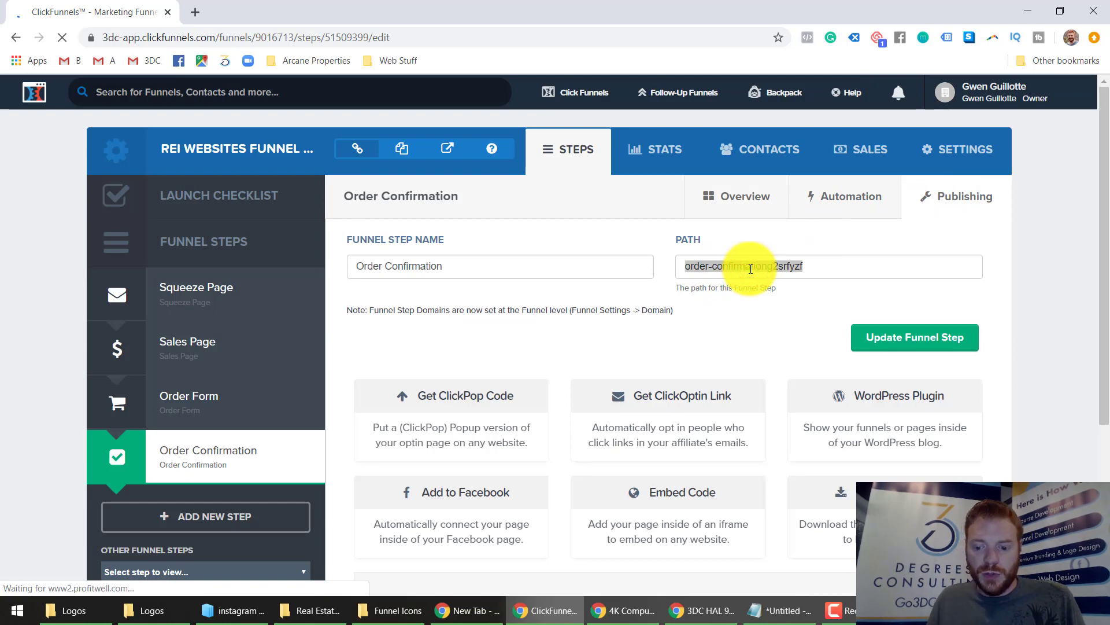
key("BackSpace")
type("you-")
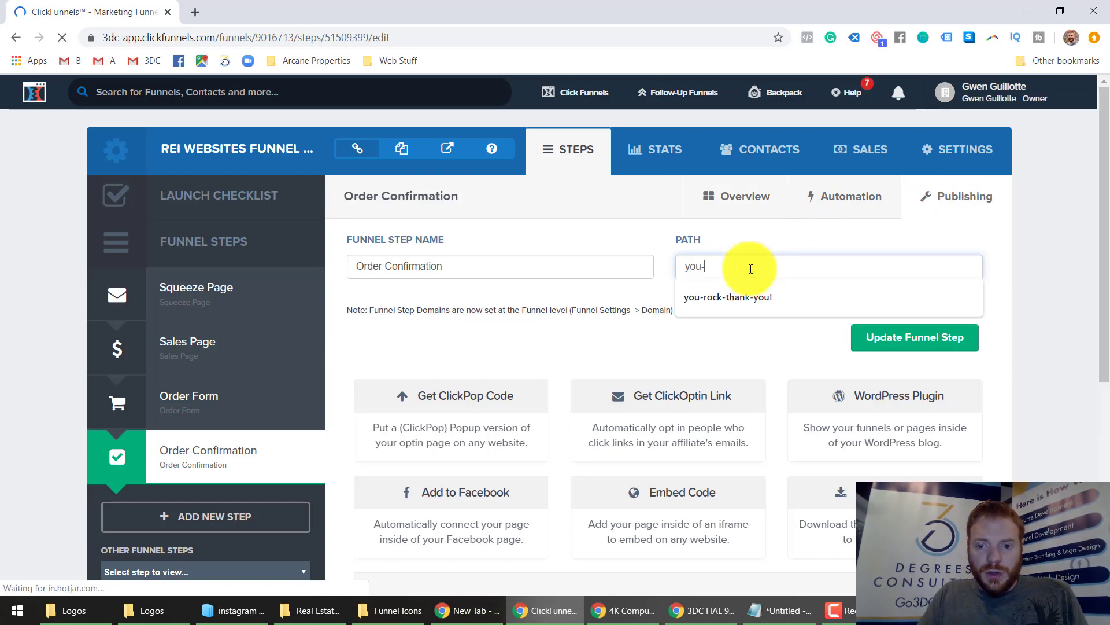
type("rock-rei-site")
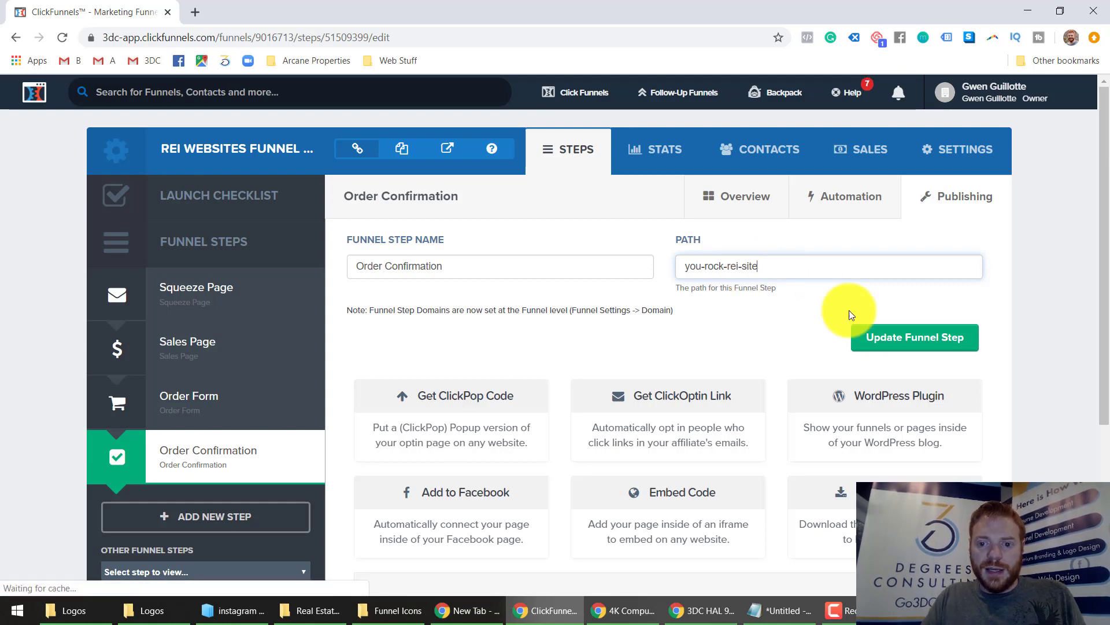
left_click(920, 336)
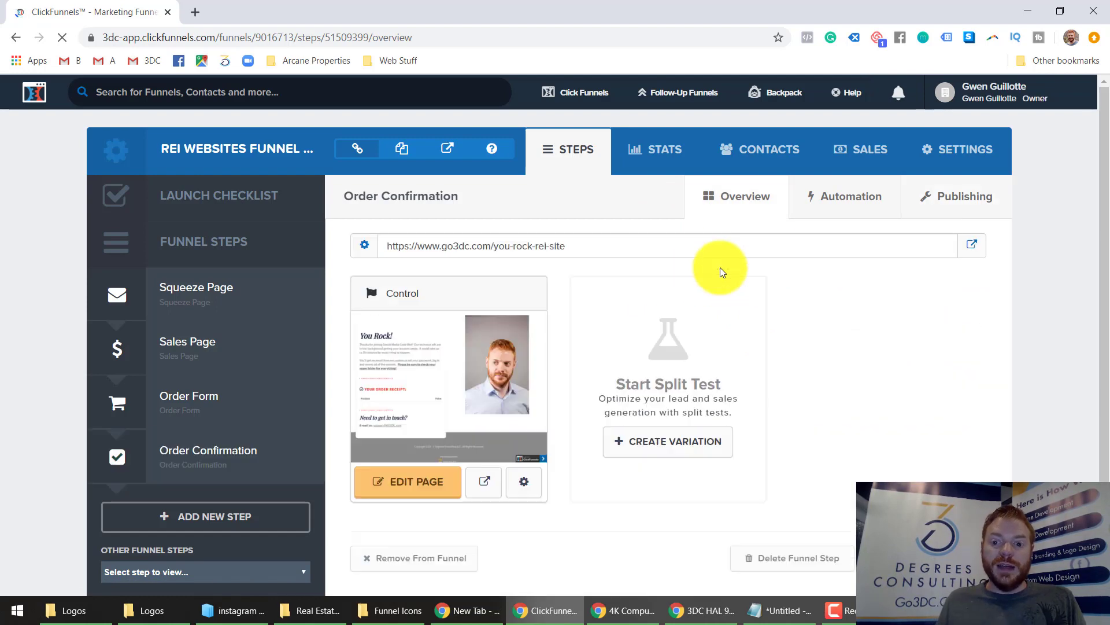
Open the order confirmation page for editing and delete the first paragraph's text after "Thanks for joining".
left_click(404, 486)
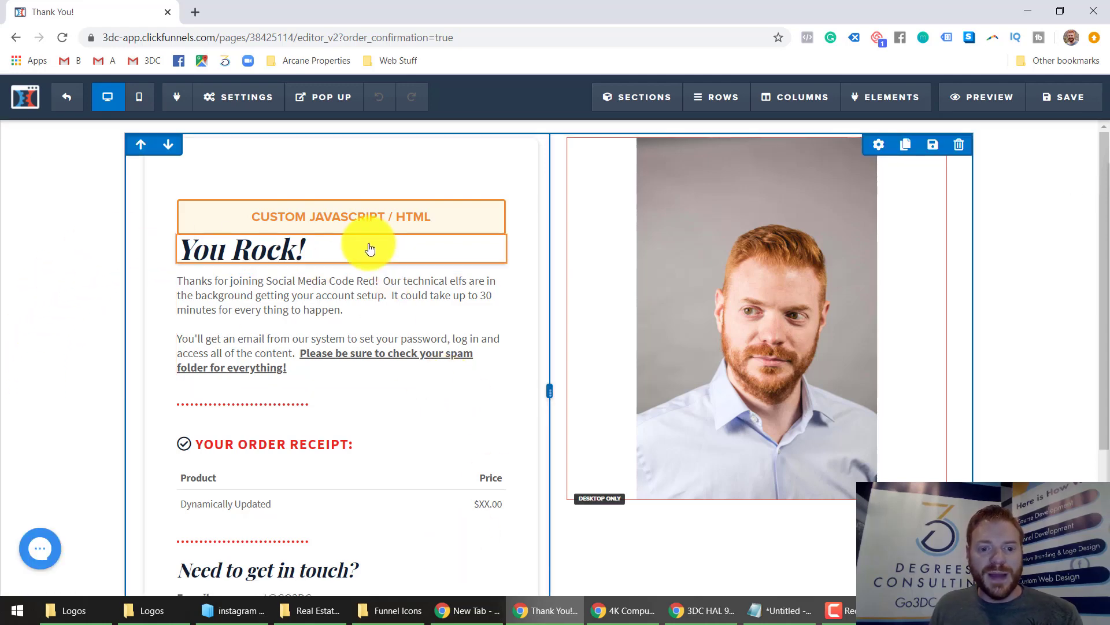
left_click(230, 286)
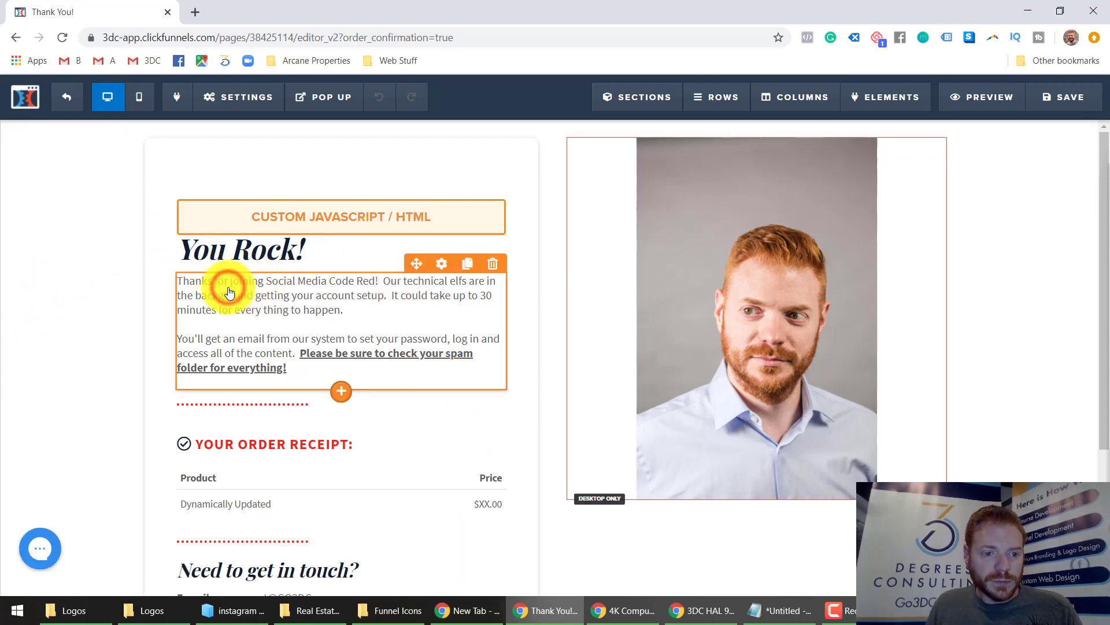
left_click(225, 287)
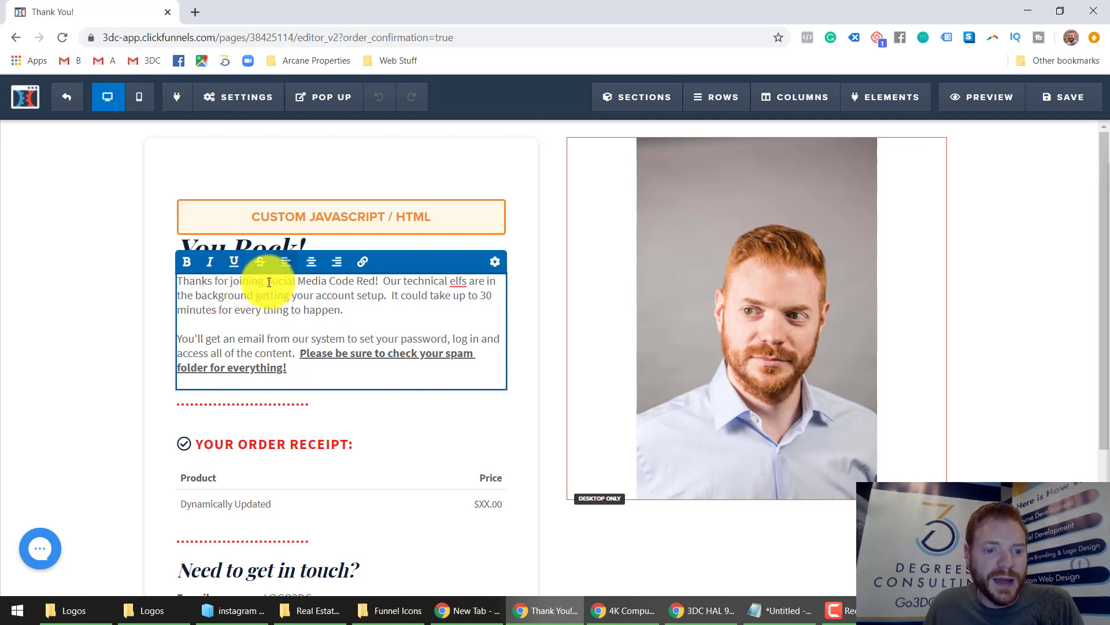
left_click_drag(266, 281, 355, 304)
key("BackSpace")
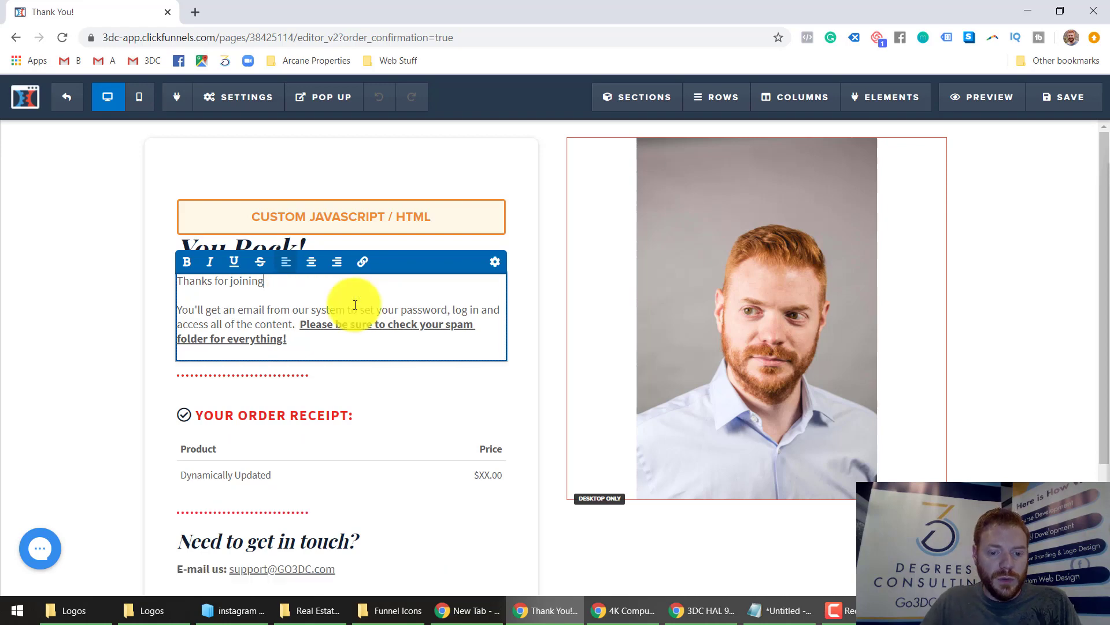
Reword the opening to read "Thanks for purchasing a Real Estate Investor website. Our team has been notified and will begin building your website as soon as possible.".
key("BackSpace")
key("BackSpace")
key("BackSpace")
type("purchas")
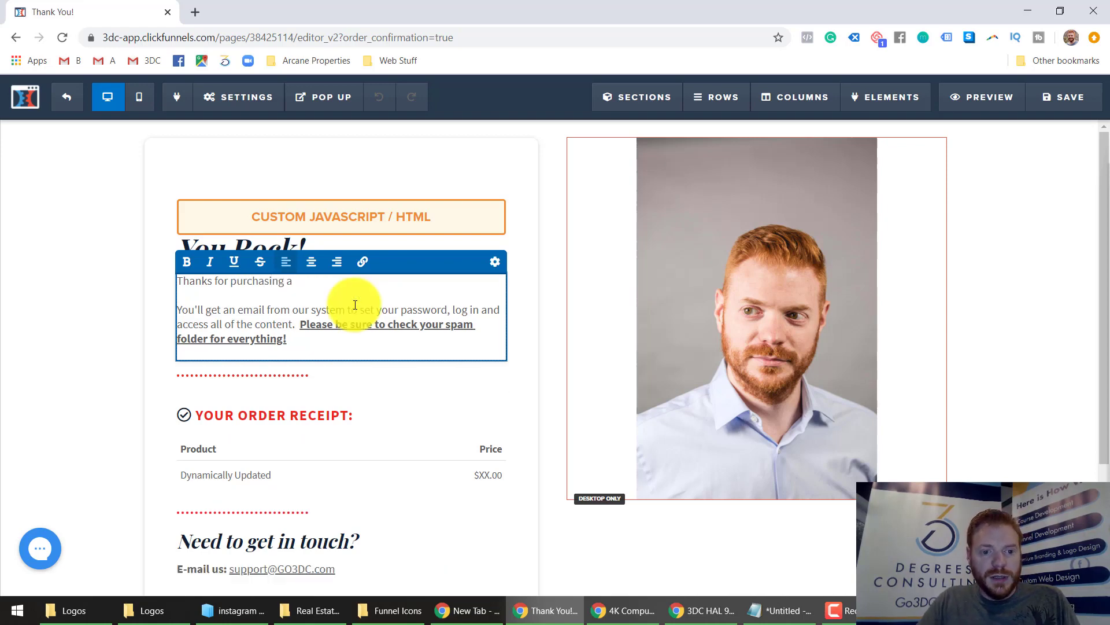
type("ing a Real Est")
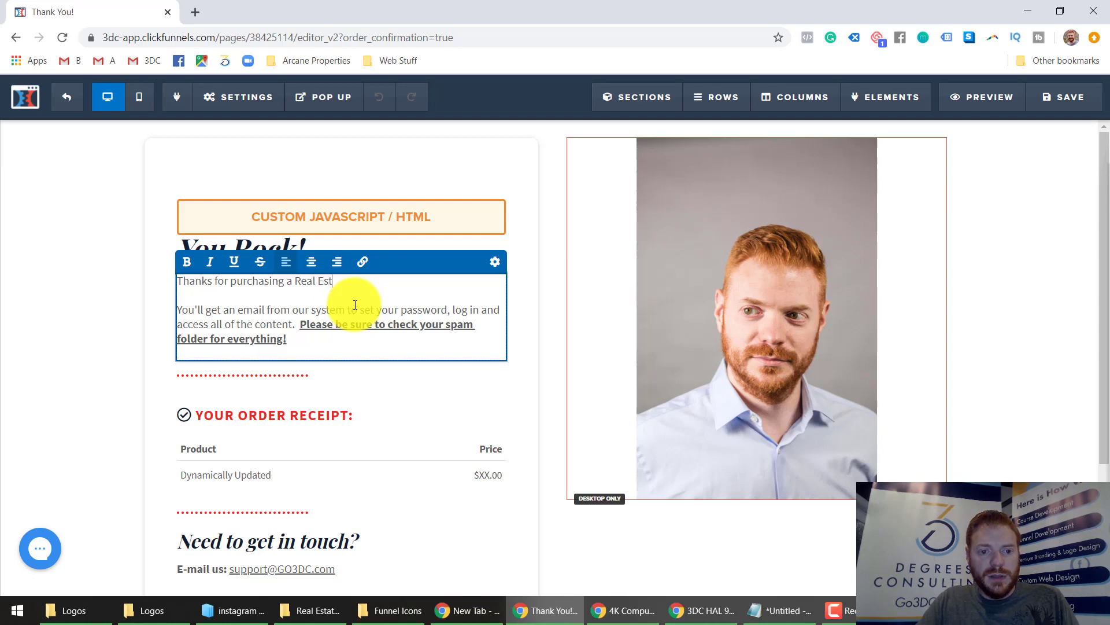
type("ate")
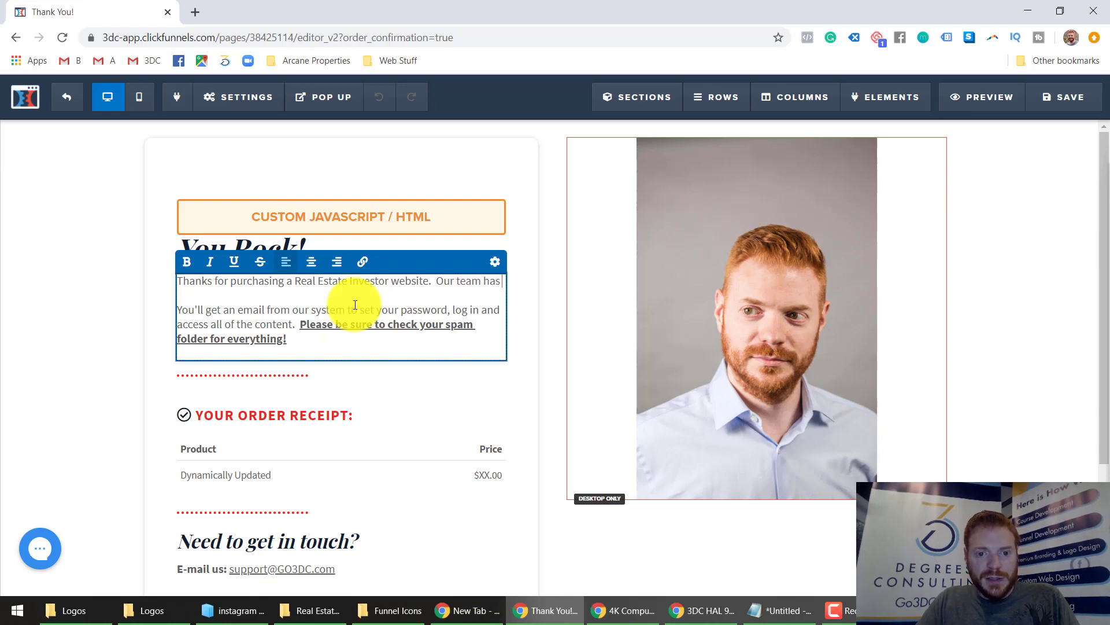
type("been notified and will begin building y")
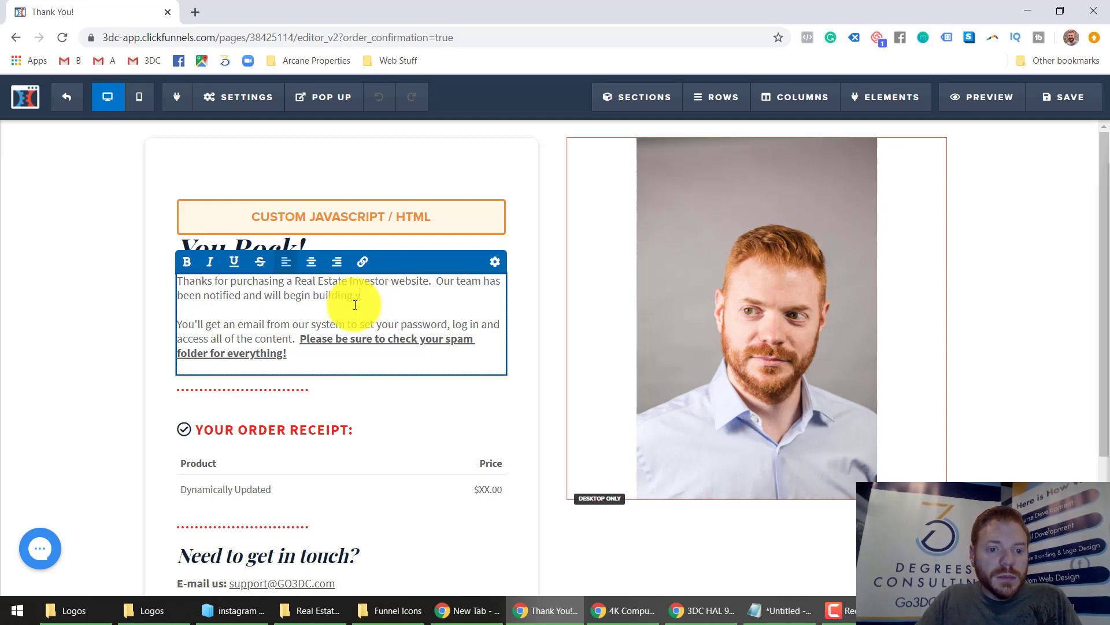
type("our website as so")
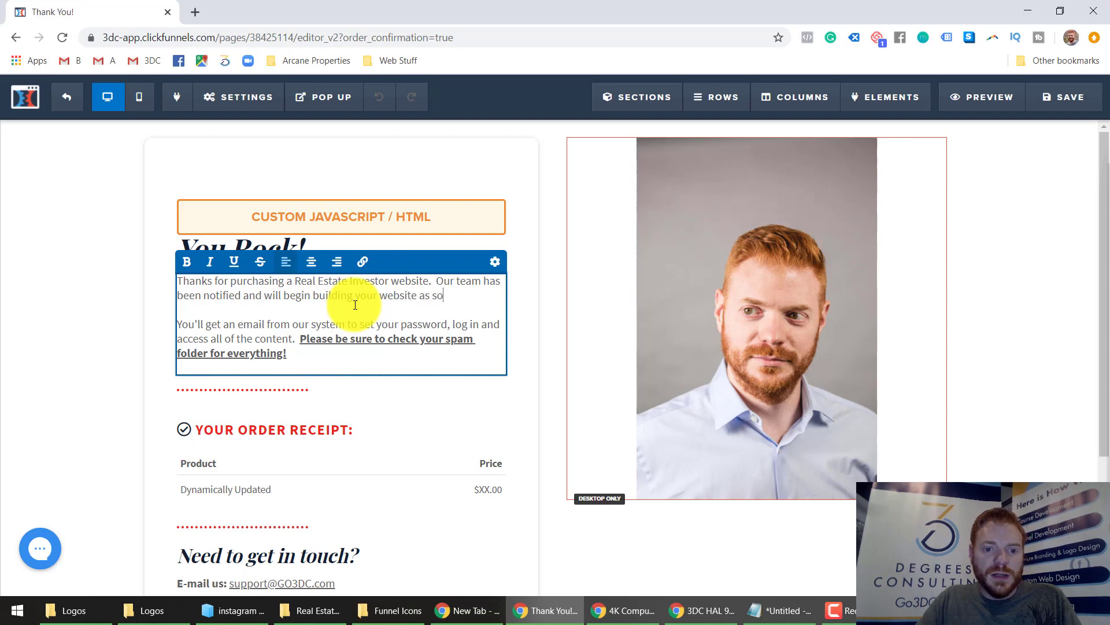
type("on as possi")
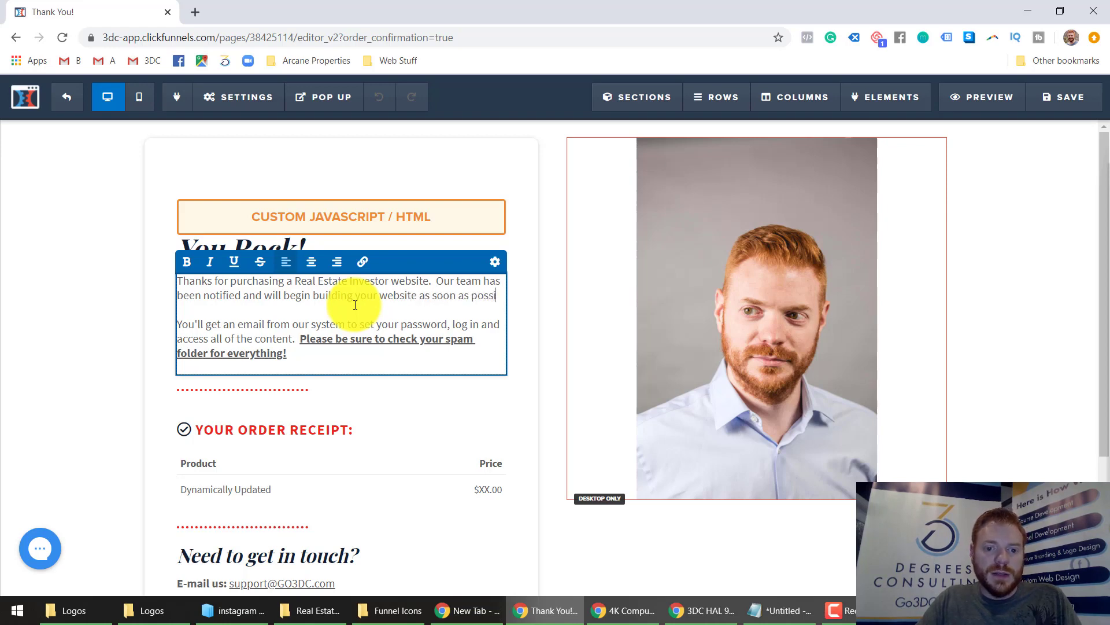
type("ble.")
Add a separate line below the first paragraph reading "!!!IMPORTANT!!!" with a row of dashes on each side.
key("Return")
key("Return")
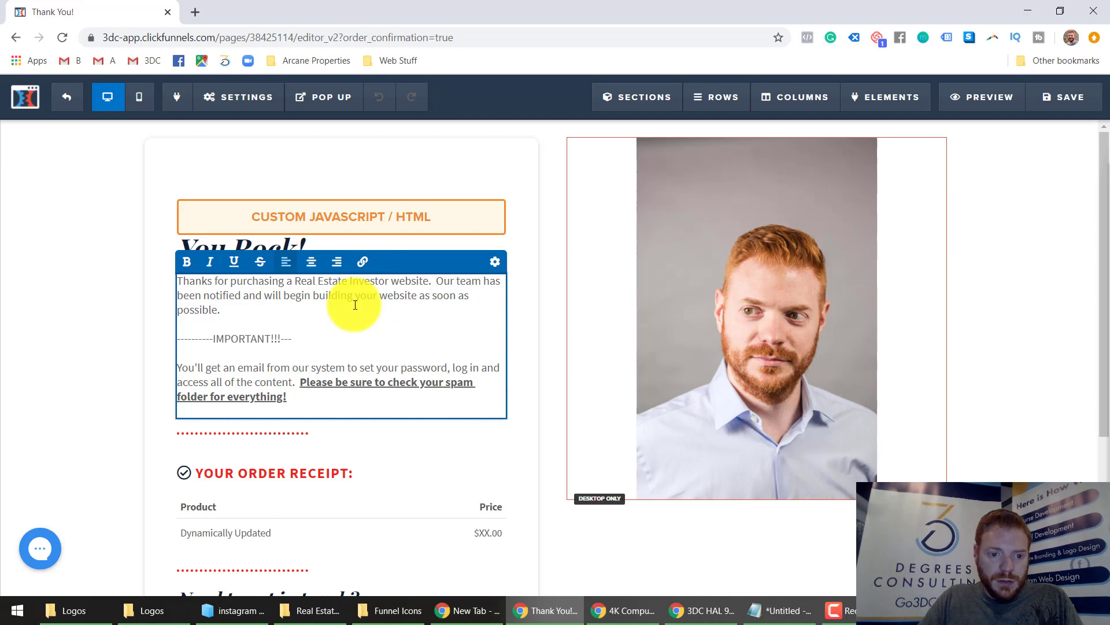
key("BackSpace")
key("BackSpace")
key("BackSpace")
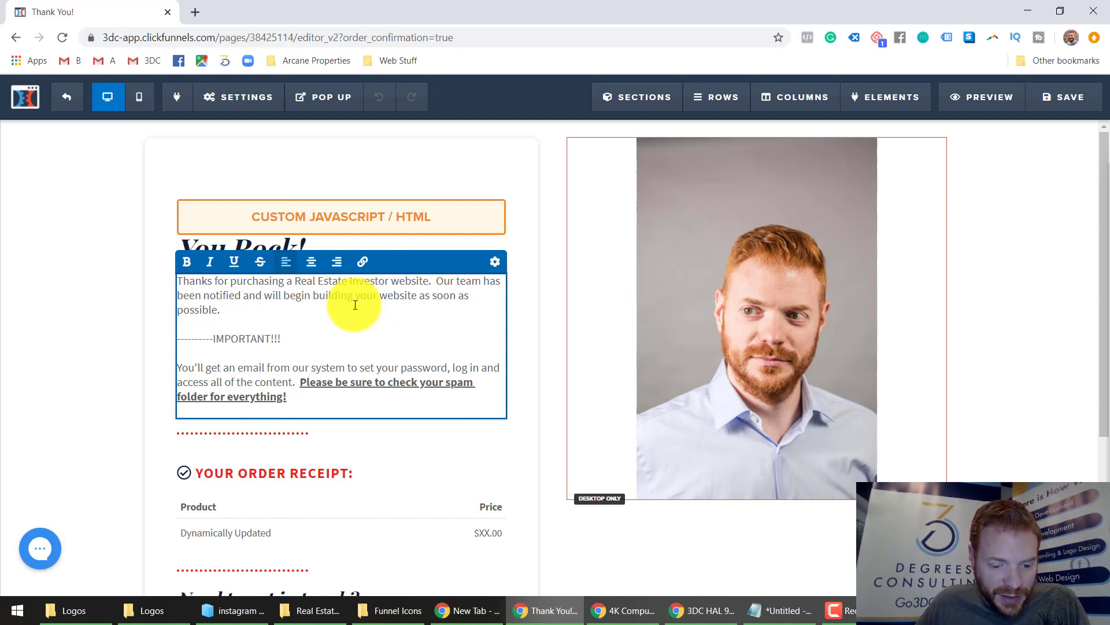
key("Left")
key("Left")
key("Left")
key("Left")
key("Left")
key("Left")
key("Left")
key("Left")
key("Left")
key("Left")
key("Left")
key("Left")
type("!!!")
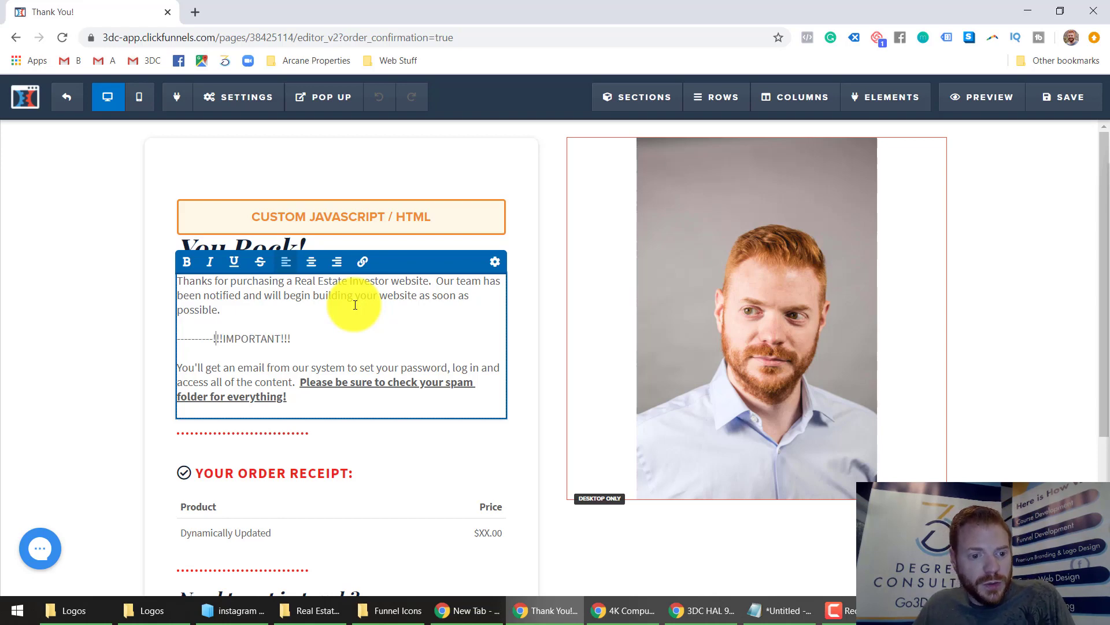
key("shift+Home")
type("c")
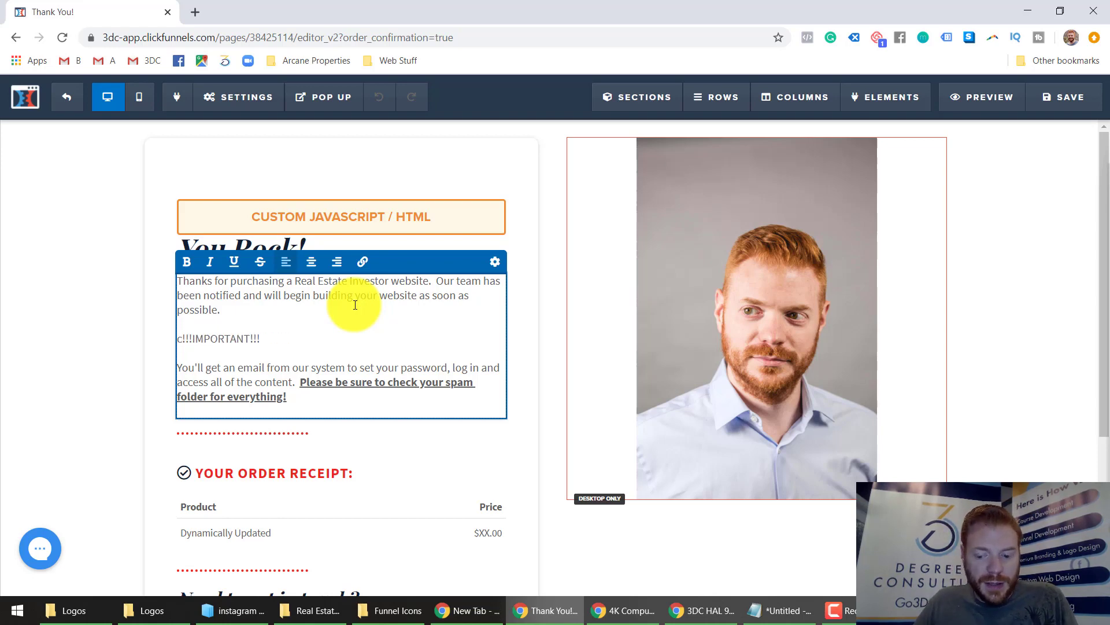
key("ctrl+z")
key("End")
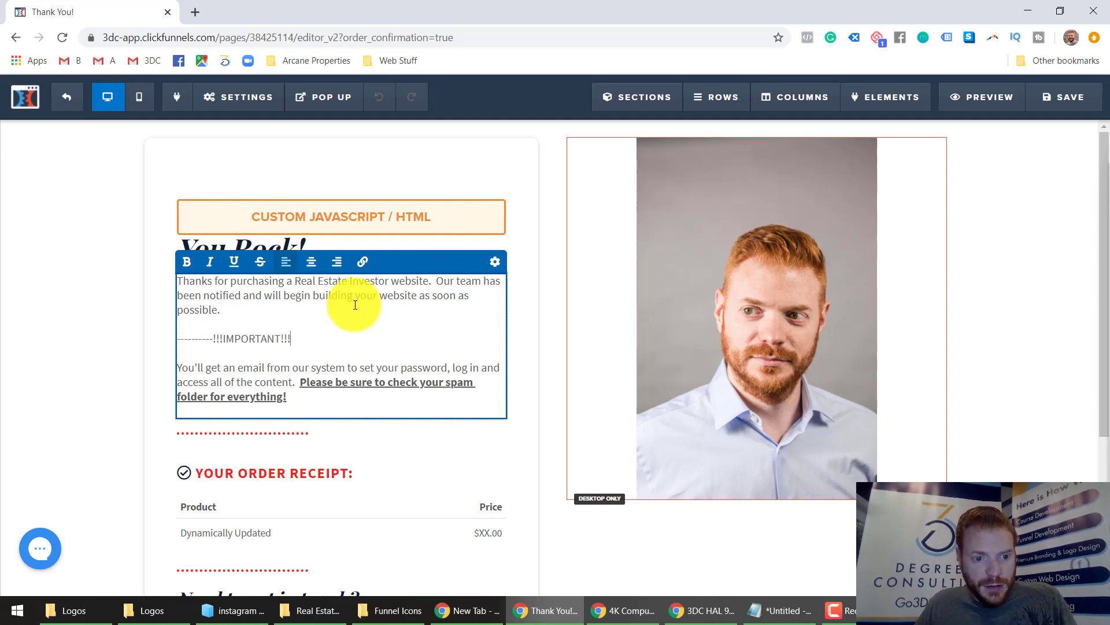
Make the whole "!!!IMPORTANT!!!" line bold and underlined, with the text block left-aligned.
key("shift+Home")
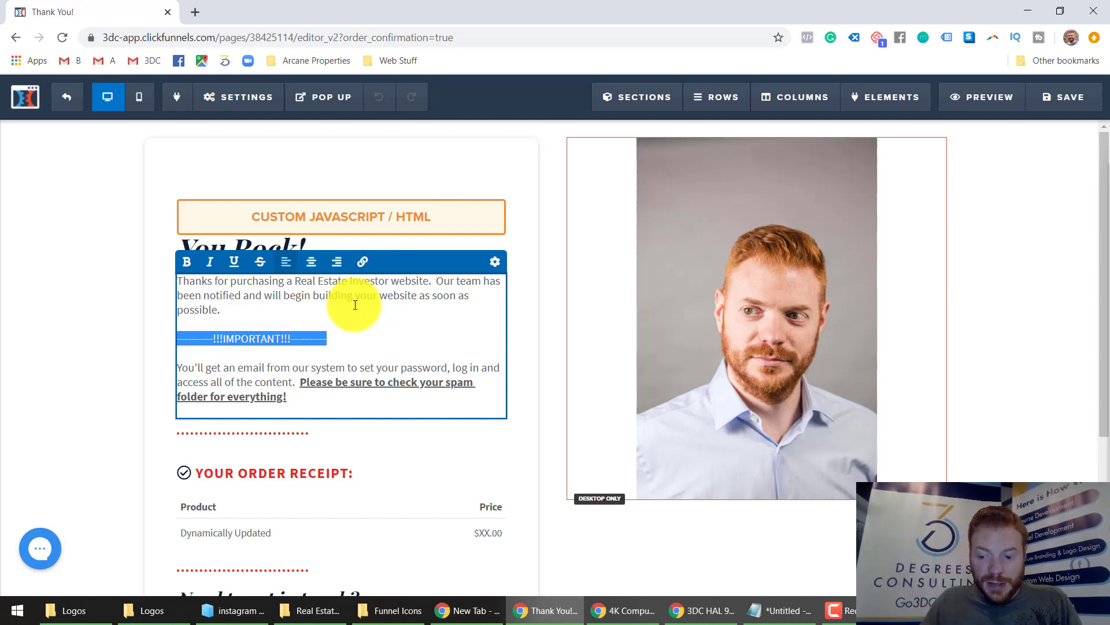
key("ctrl+b")
key("ctrl+u")
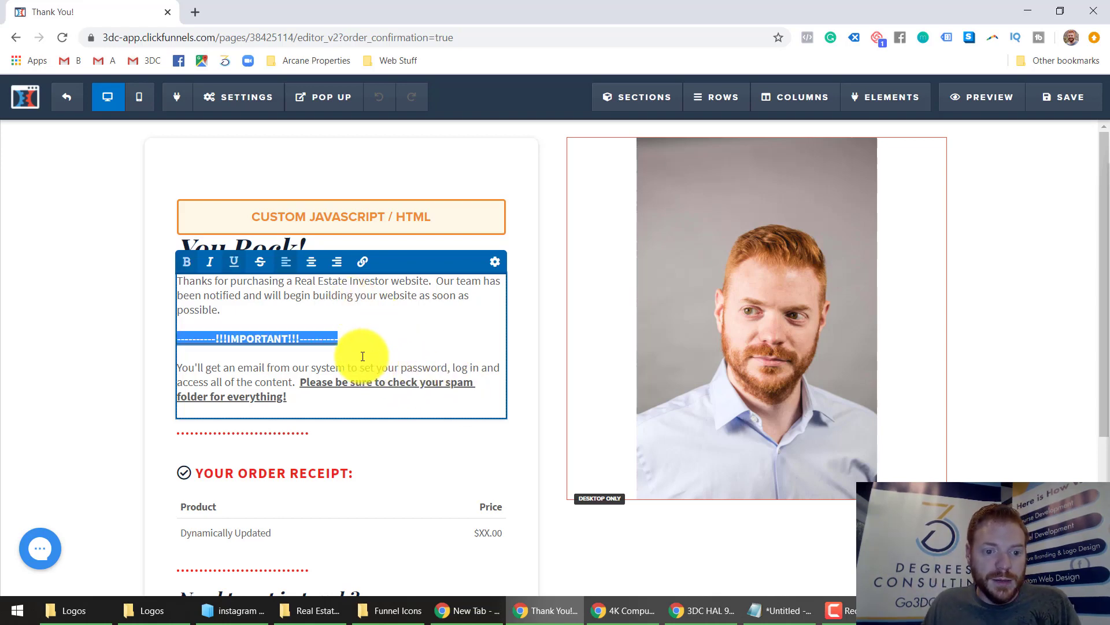
left_click(302, 265)
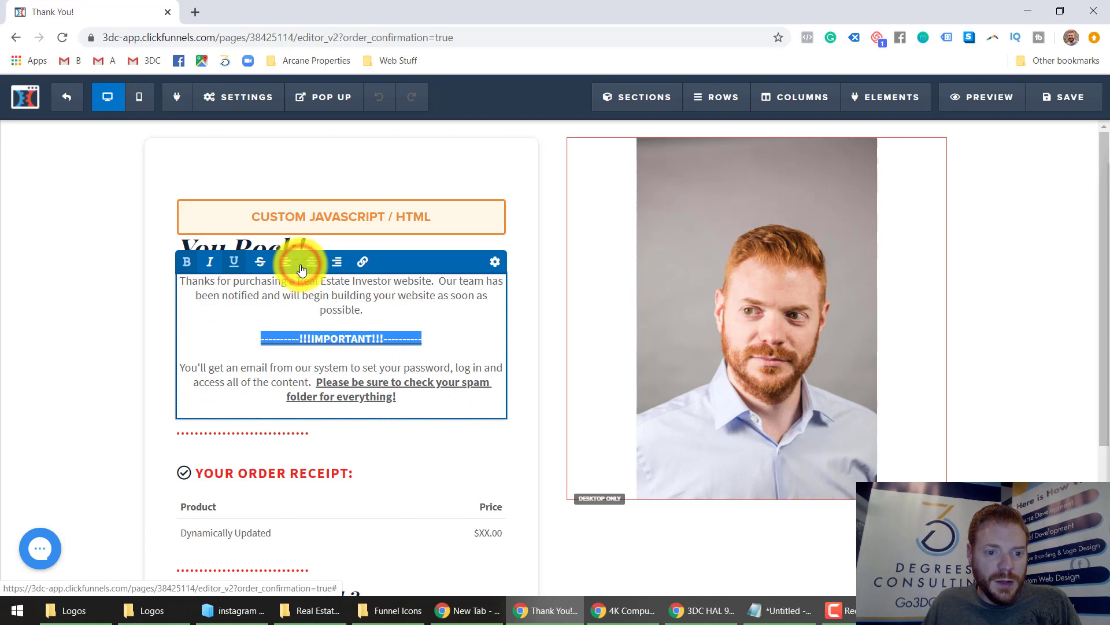
left_click(286, 261)
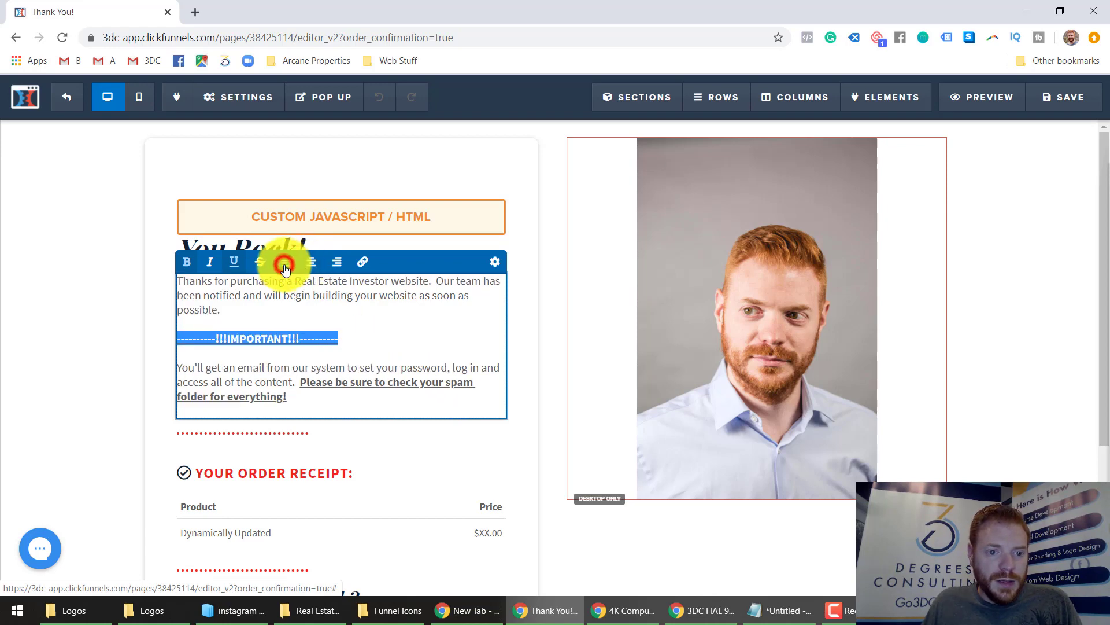
left_click(405, 303)
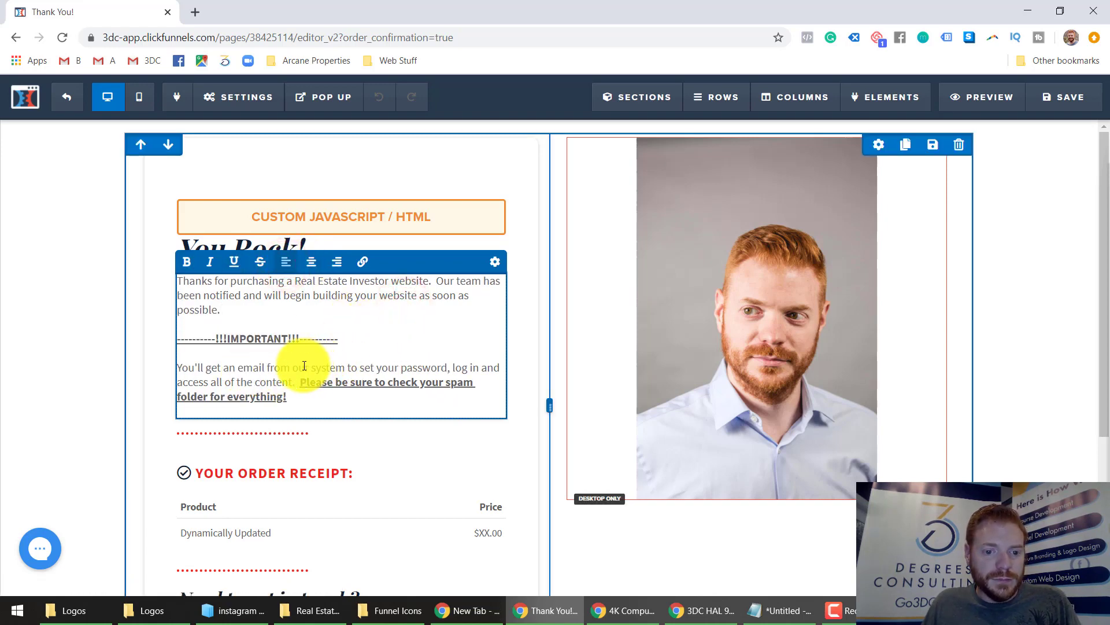
After "You'll get an email from our system", insert "which will direct you to a form to send us information CRITICAL to us building your website.".
left_click(349, 366)
type("which ")
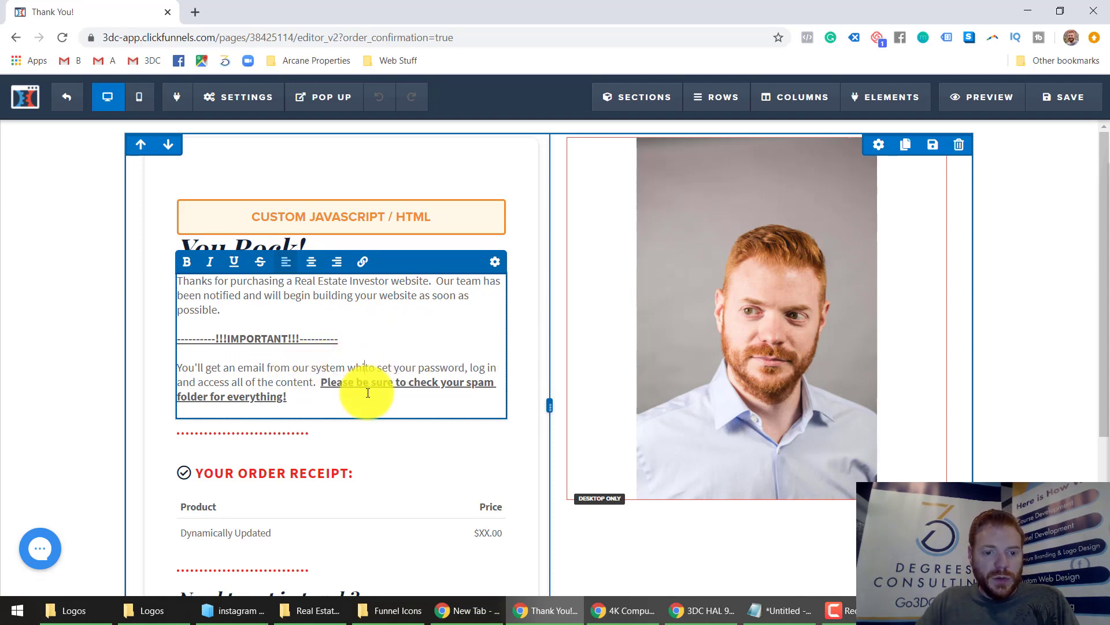
type("will direct")
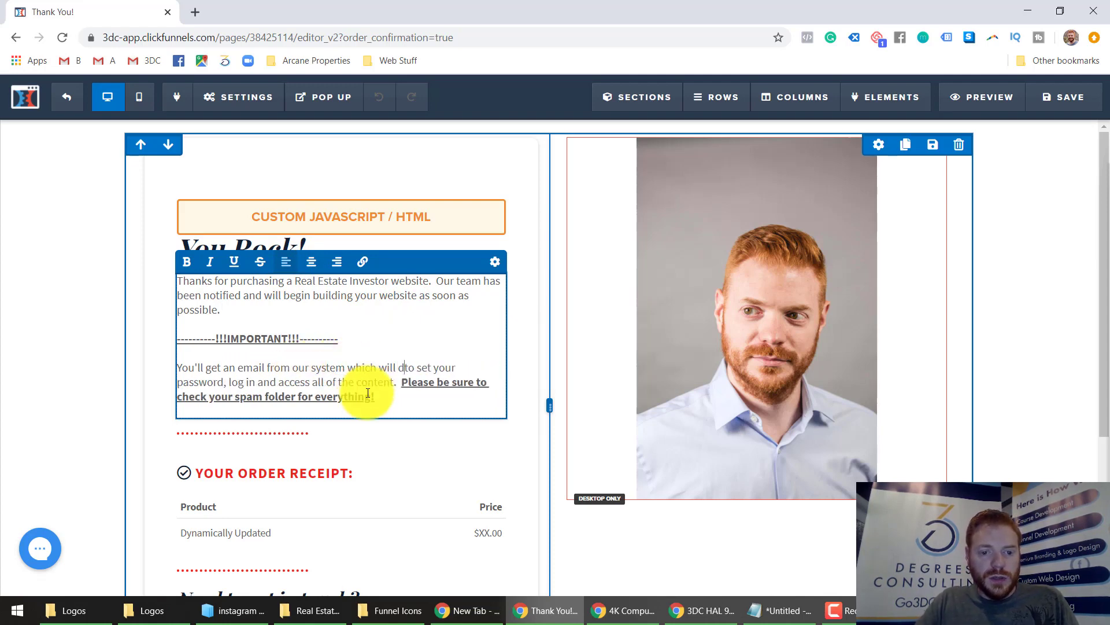
type(" you to a")
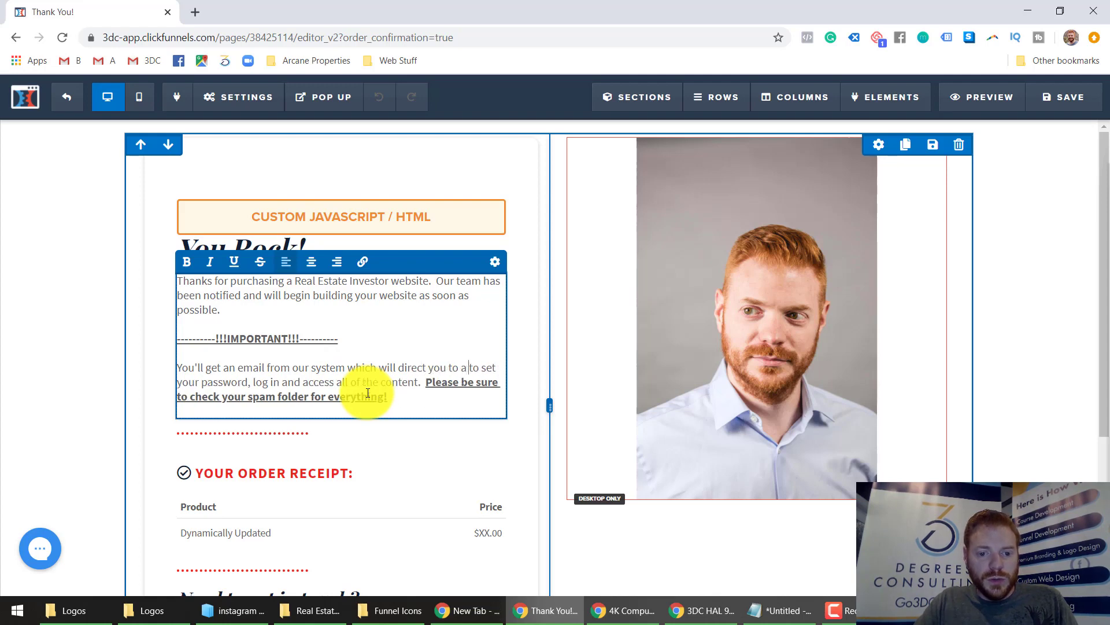
type(" form to send us yo")
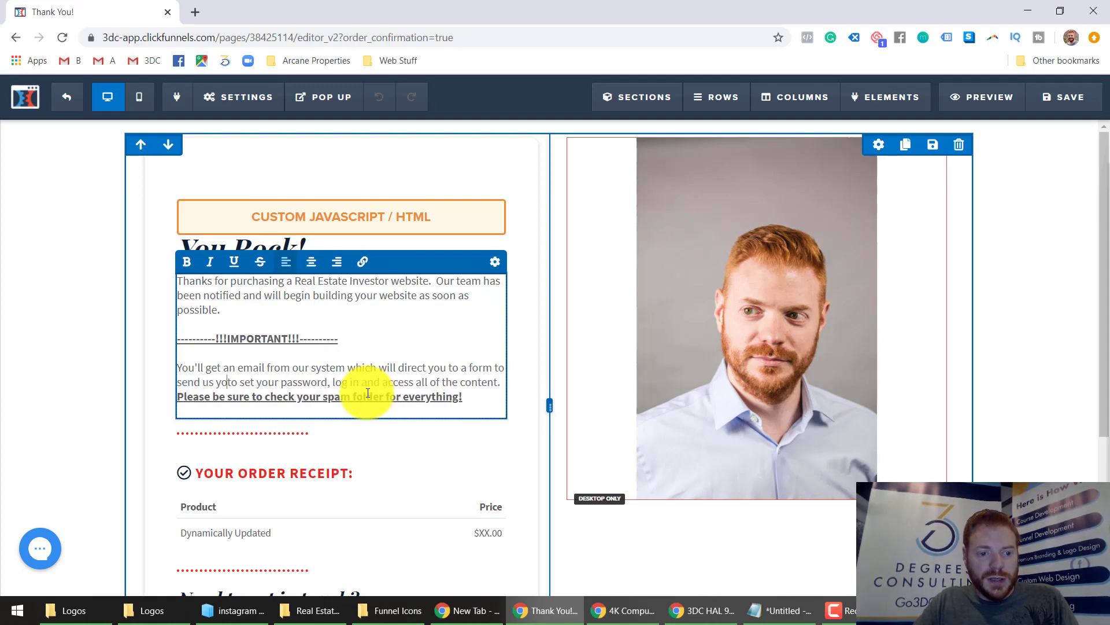
key("BackSpace")
key("BackSpace")
type("informat")
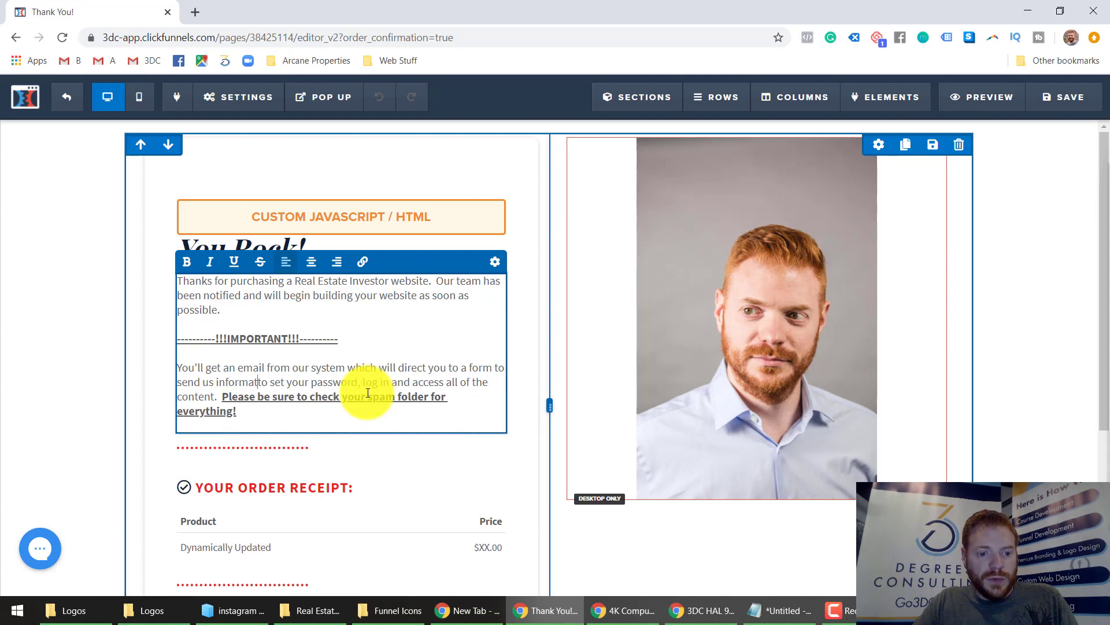
type("ion CRTIICAL")
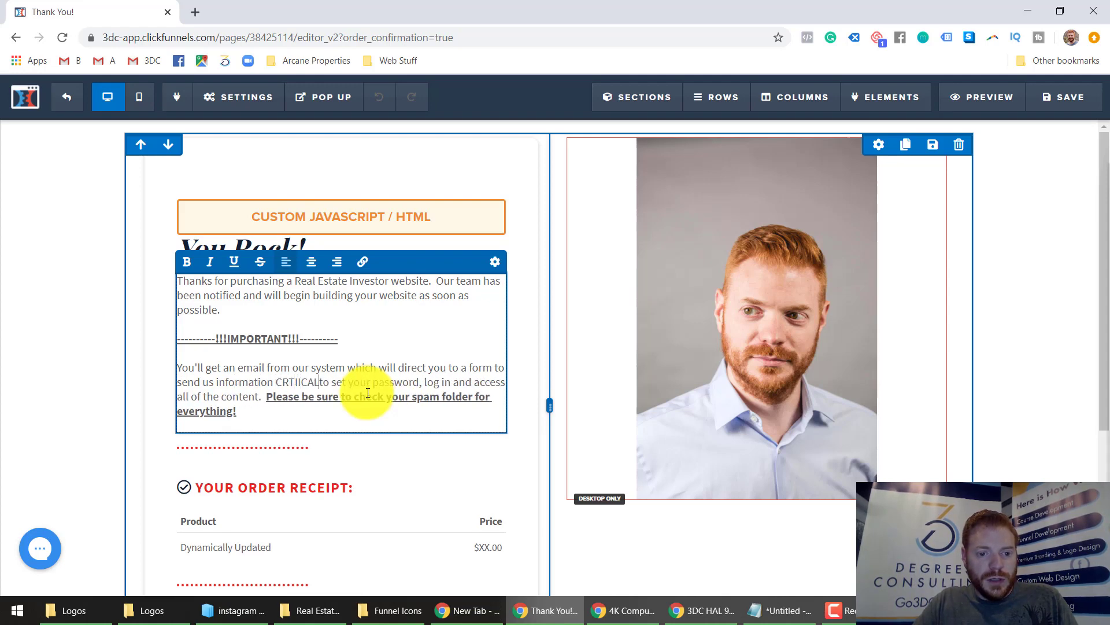
type(" to us buildin")
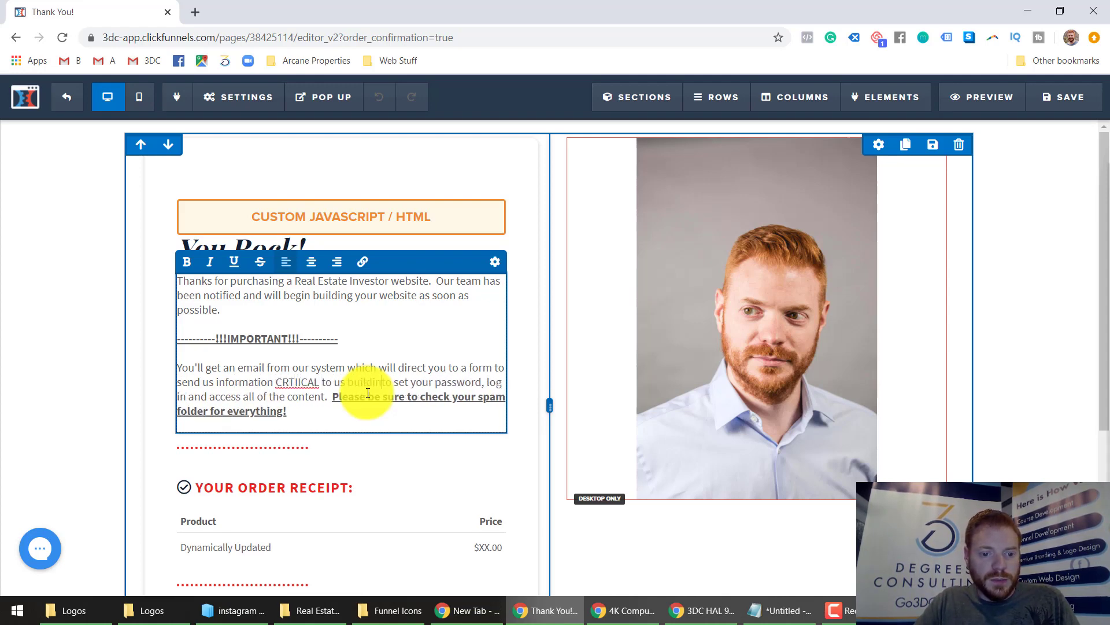
type("g your website")
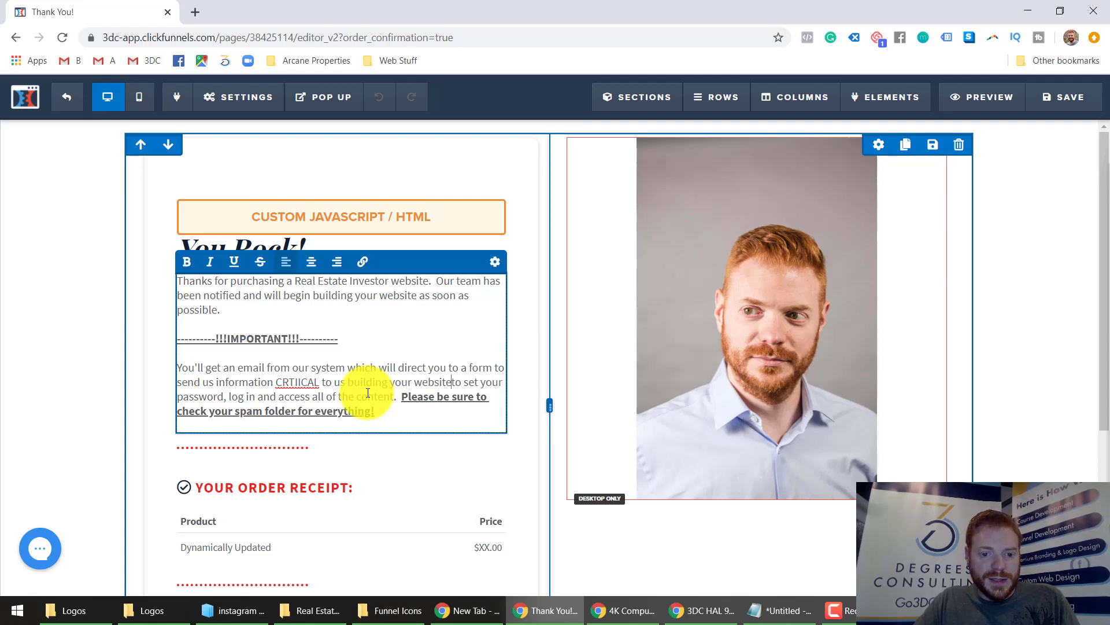
type(".")
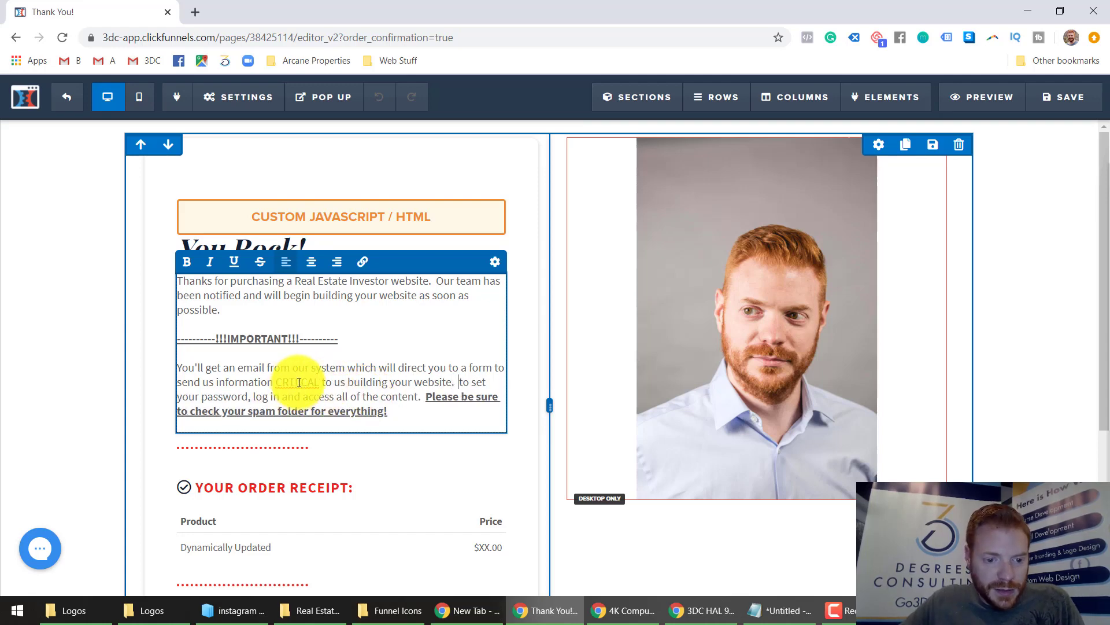
right_click(299, 382)
left_click(327, 392)
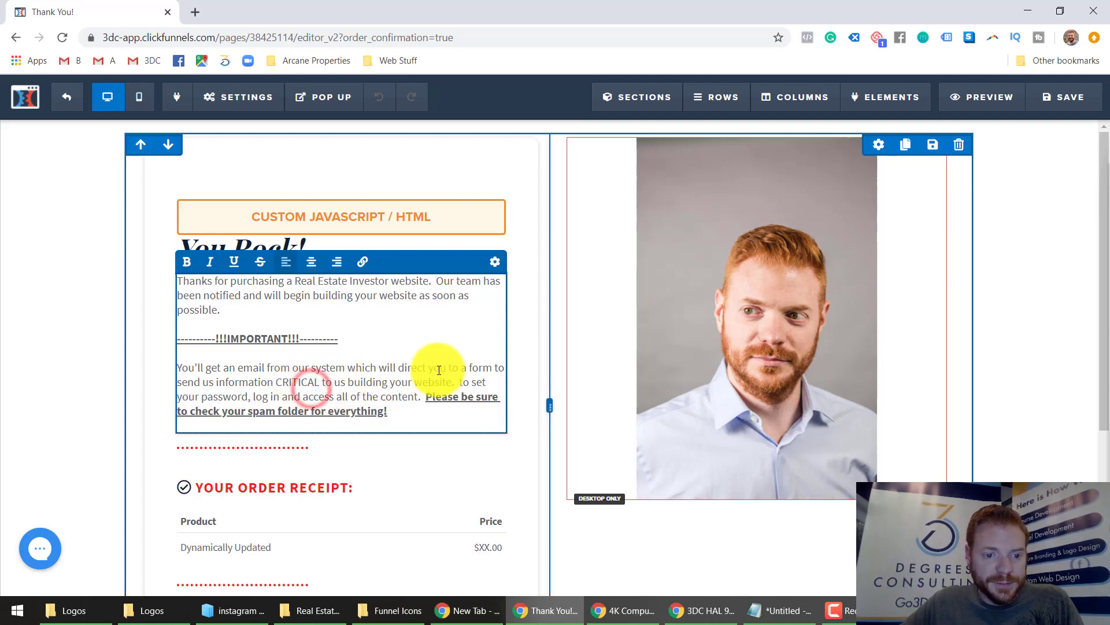
Add the sentence "Please fill out that form as soon as possible." after "building your website.".
left_click(460, 381)
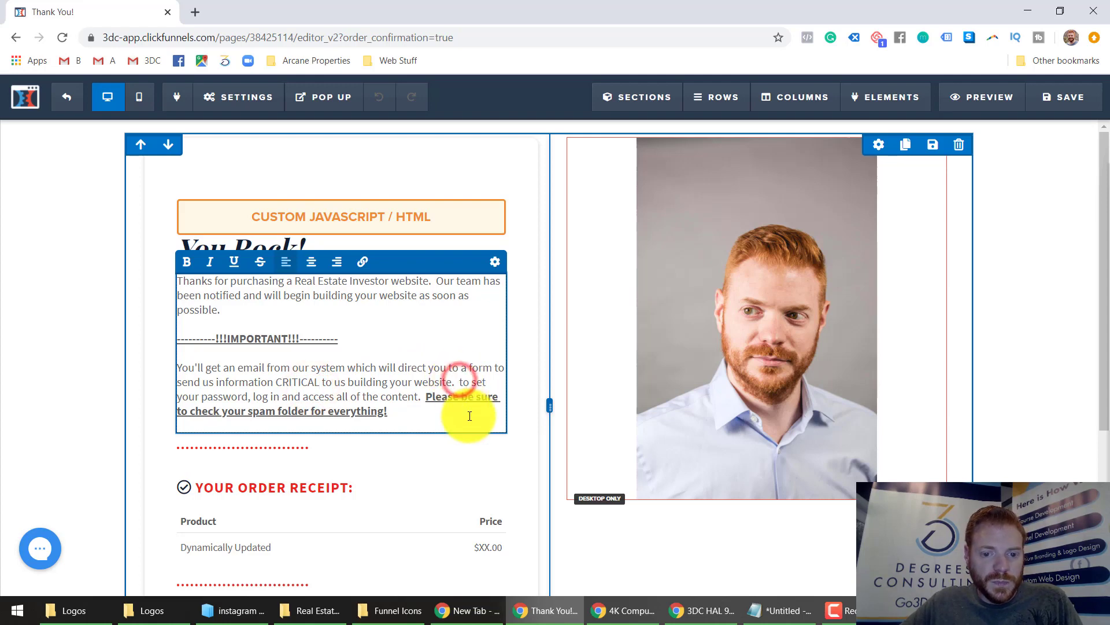
type("Please fill ")
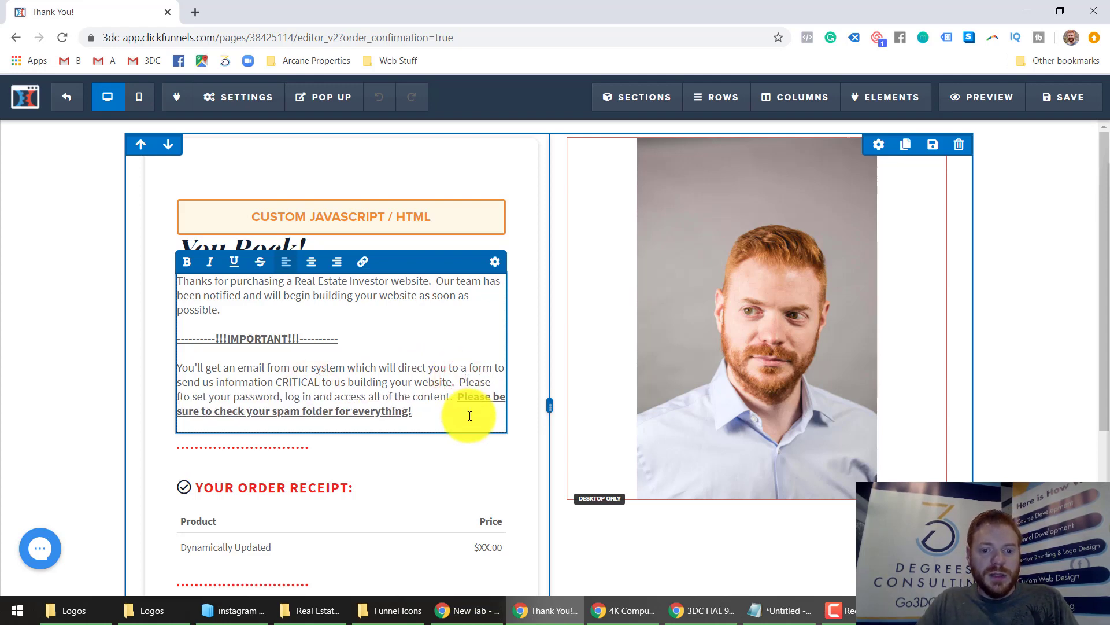
type("ou tthat")
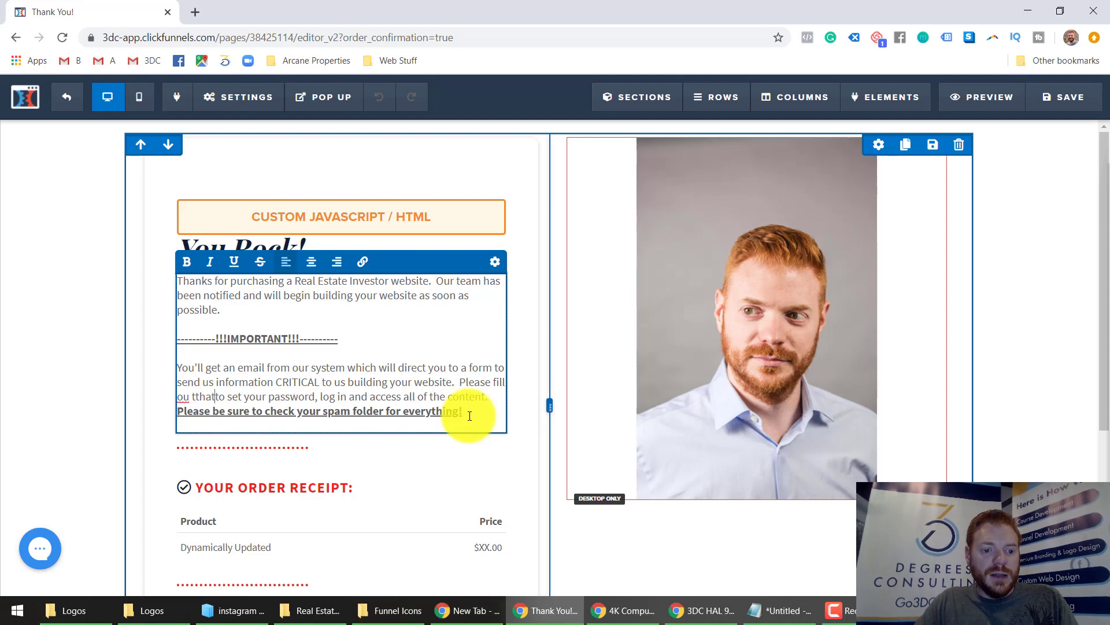
key("BackSpace")
key("BackSpace")
type("t that form a")
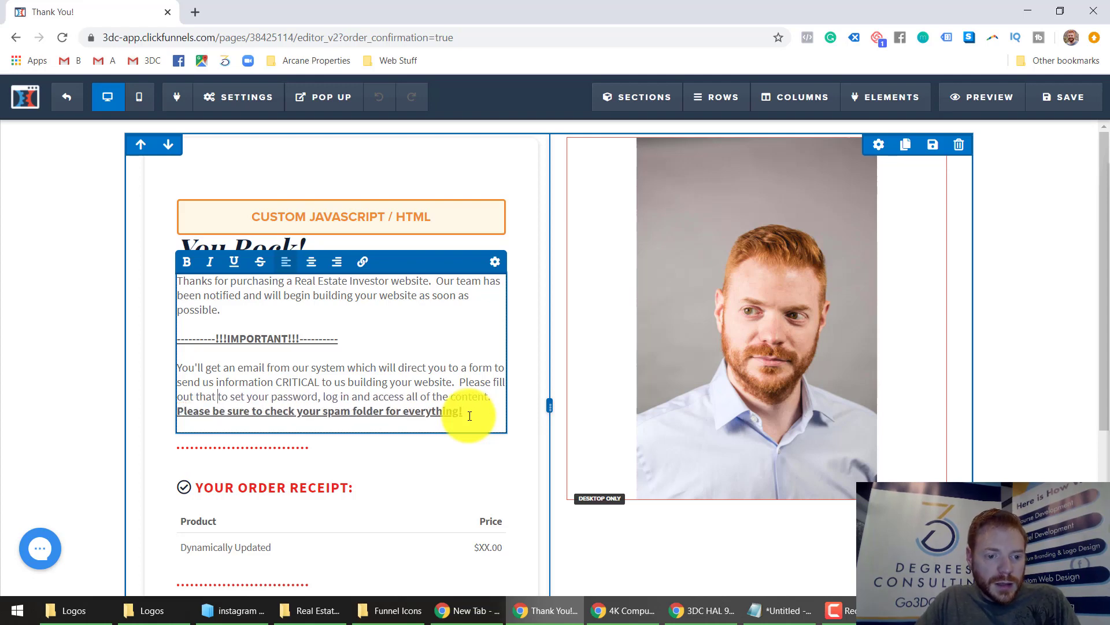
type("s soon as possibe")
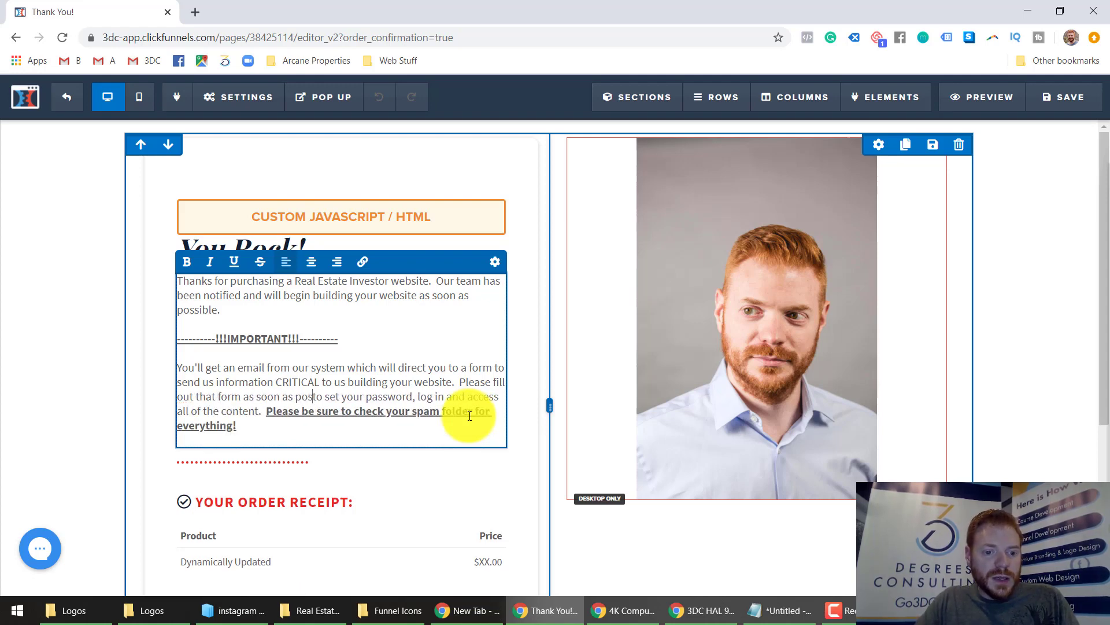
Delete the leftover wording "to set your password, log in and access all of the content." before the spam folder reminder.
key("shift+Down")
key("shift+Left")
key("shift+Left")
key("shift+Left")
key("shift+Left")
key("shift+Left")
key("shift+Left")
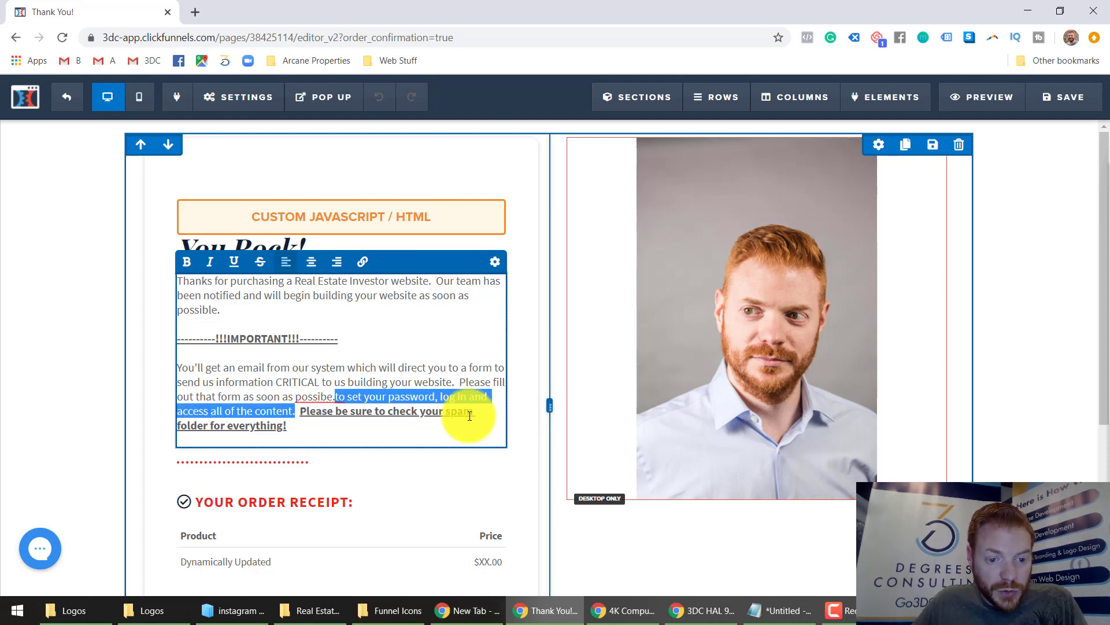
key("BackSpace")
Add a closing line reading "It can also take up to 15 minutes for this email to arrive." and correct "possibe" to "possible".
left_click(470, 416)
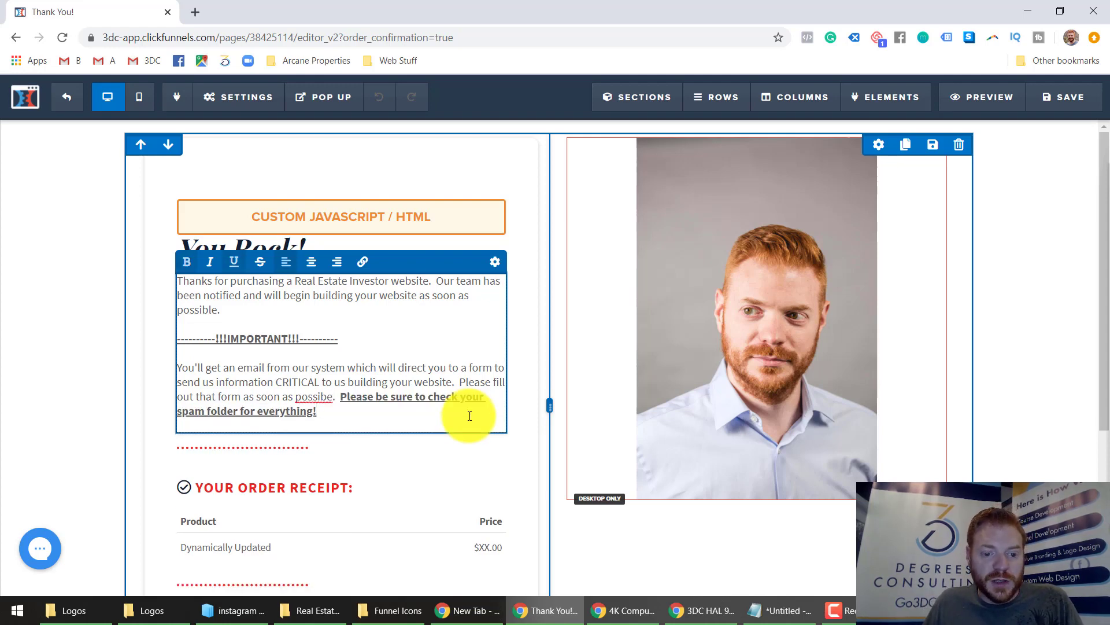
key("Return")
key("Return")
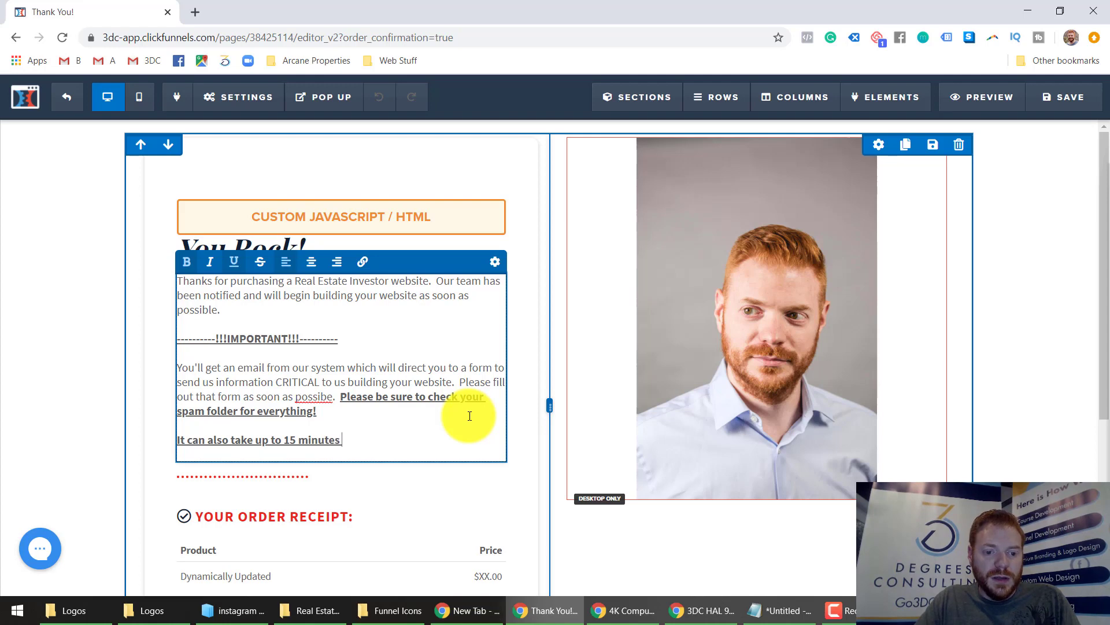
type("It can also take up to 15 minutes for this email to arrive.")
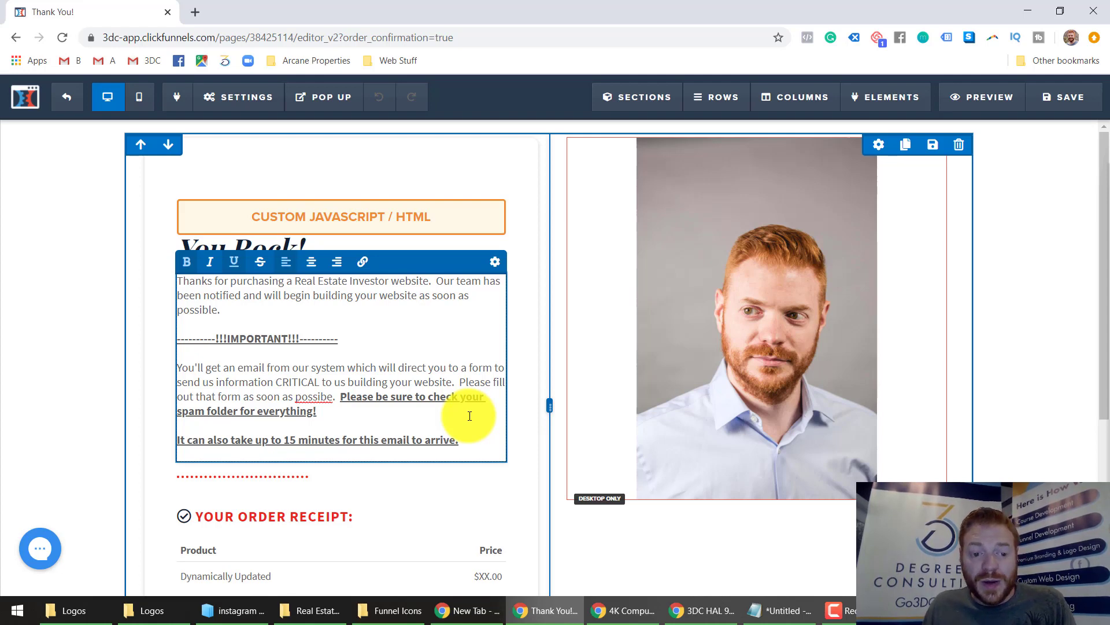
right_click(318, 397)
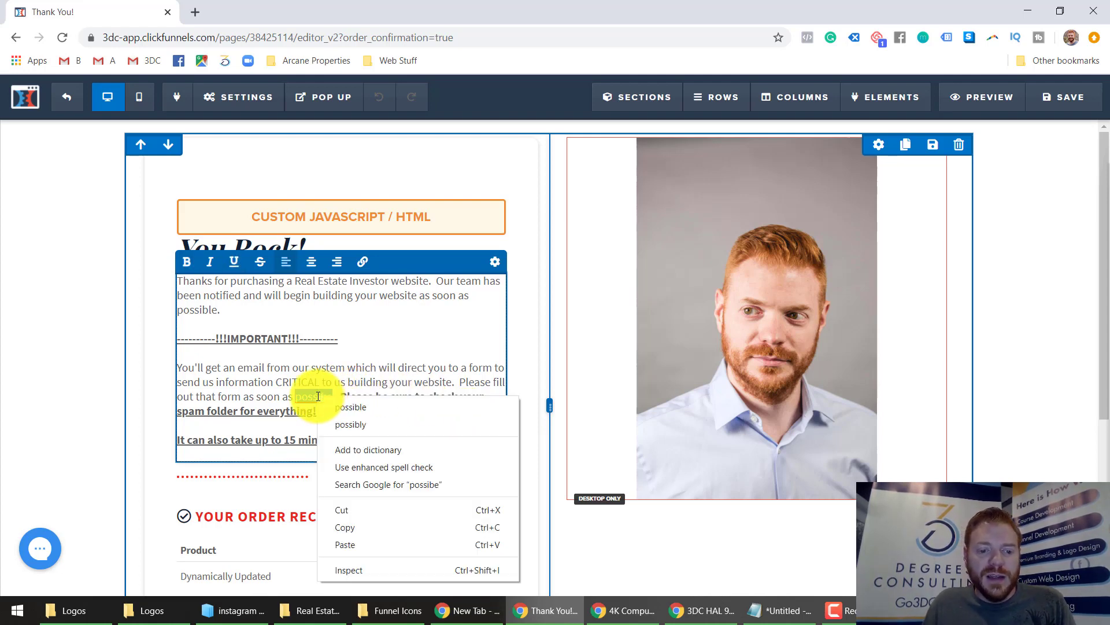
left_click(335, 406)
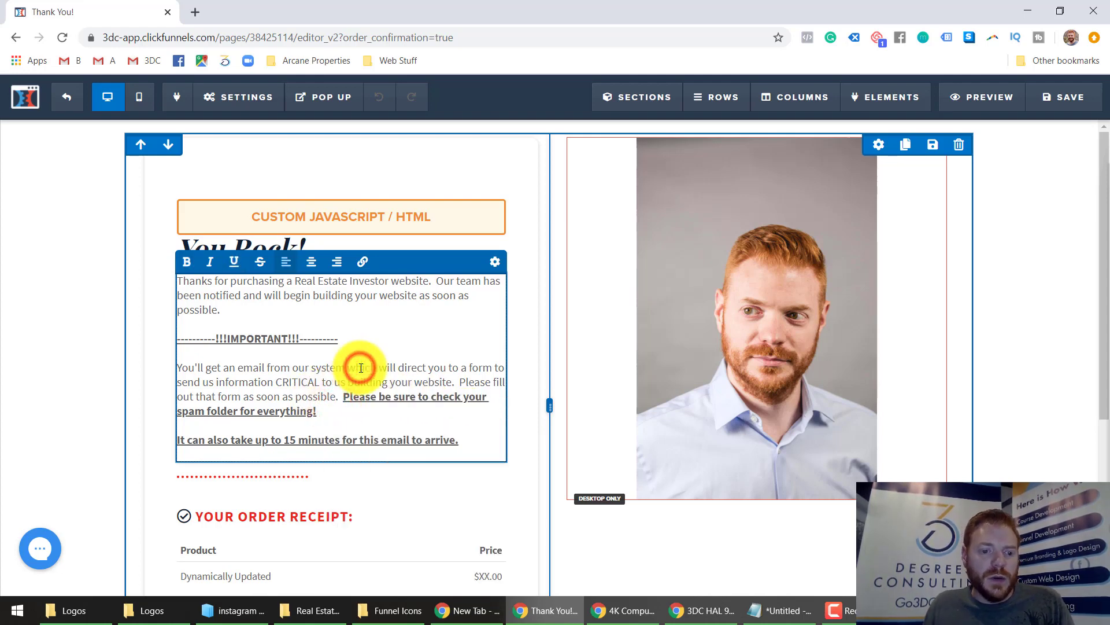
Remove the underline from the "!!!IMPORTANT!!!" line, keeping it bold.
left_click_drag(345, 338, 144, 341)
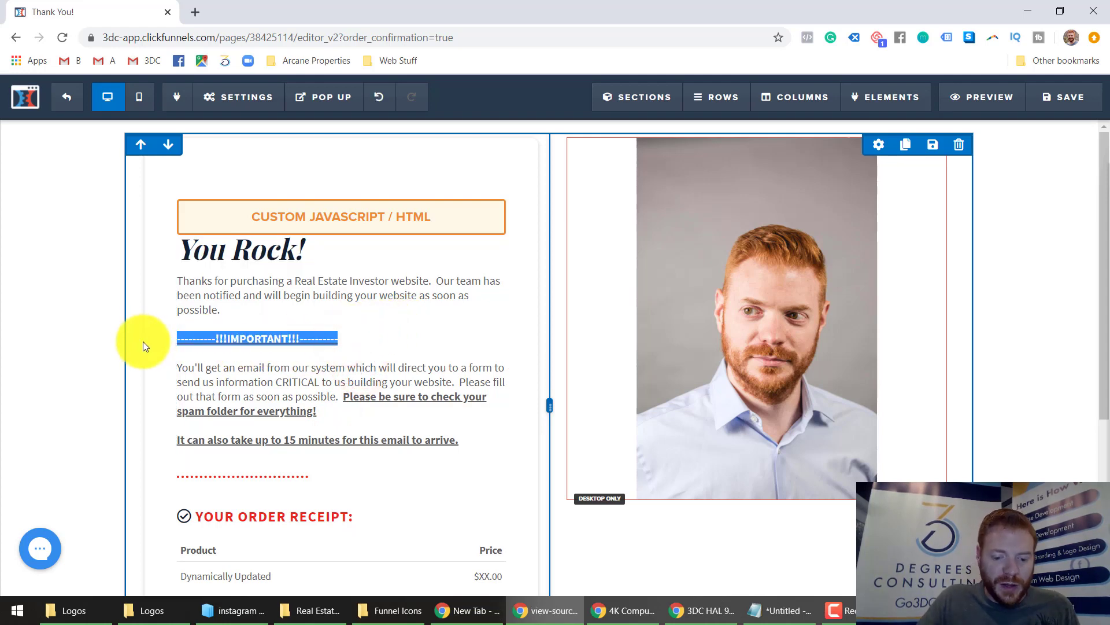
key("ctrl+u")
left_click(167, 4)
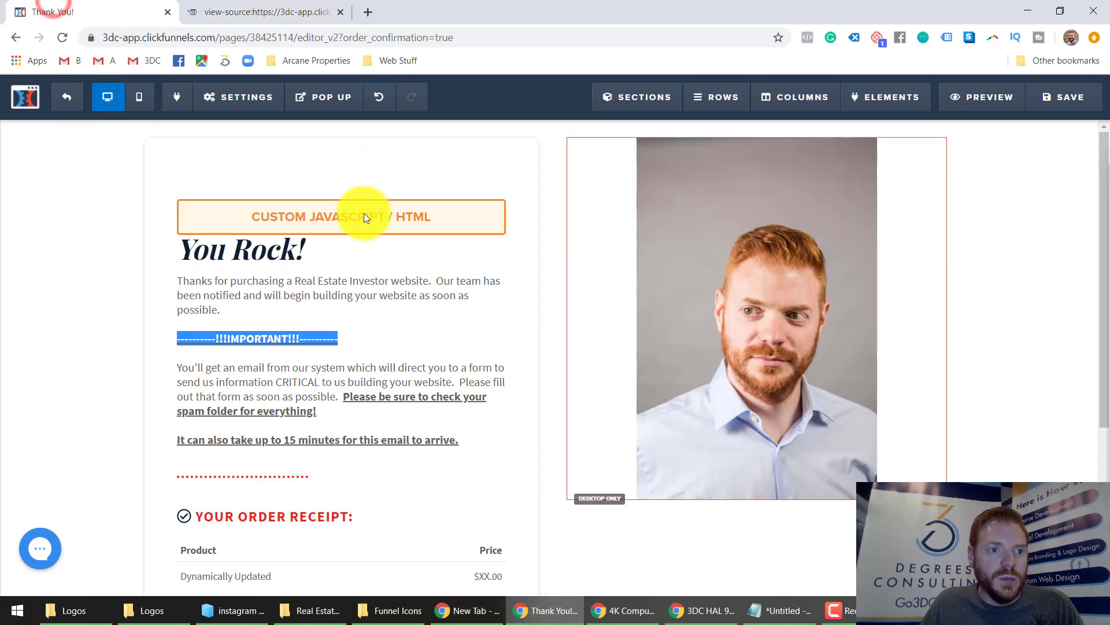
left_click(279, 337)
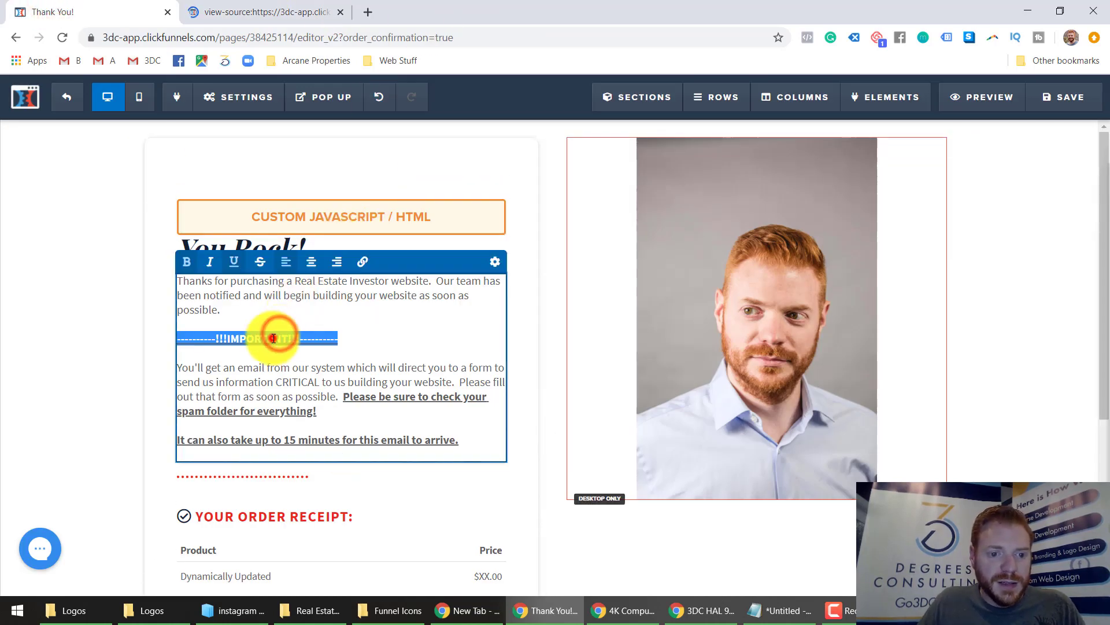
triple_click(274, 338)
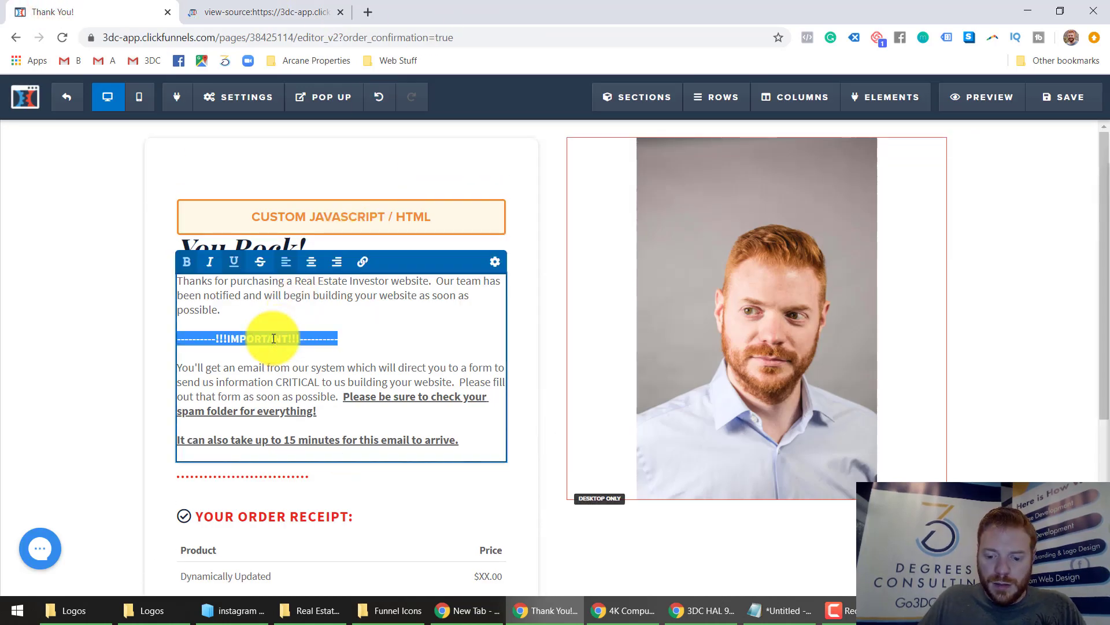
left_click(318, 390)
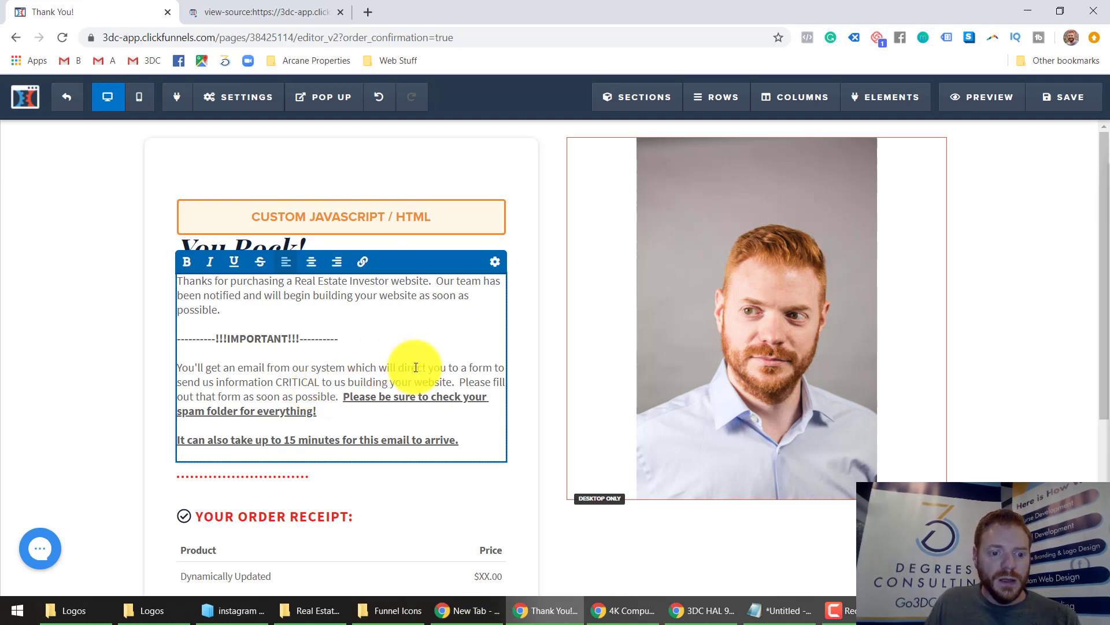
Review the whole thank-you page in the desktop and mobile layouts down to the footer, and return to the desktop layout.
scroll(416, 367, "down", 3)
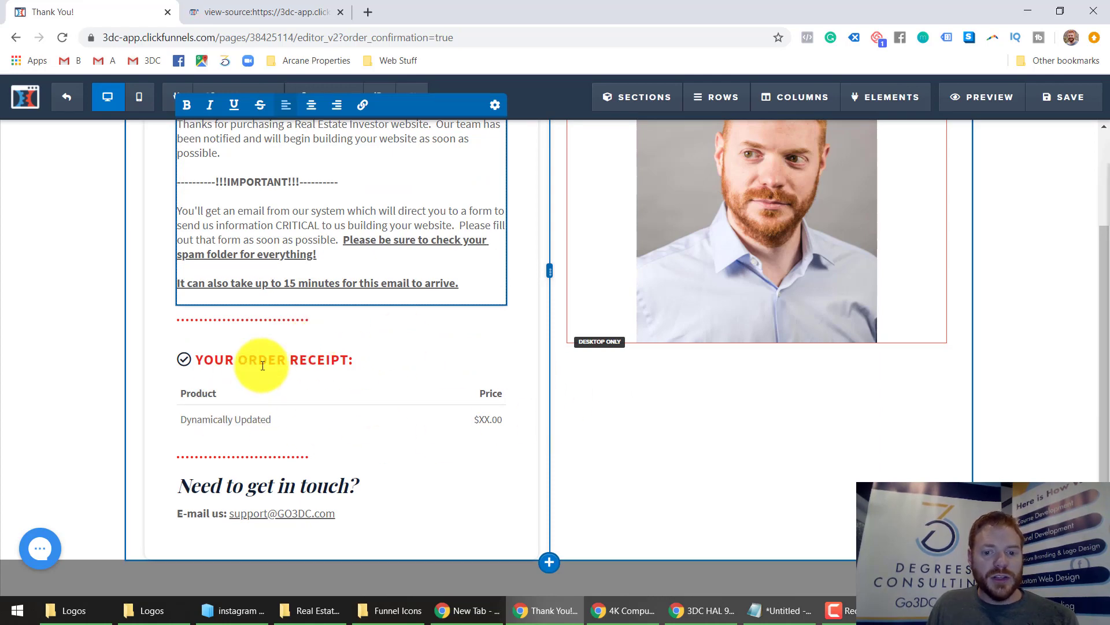
scroll(262, 365, "up", 3)
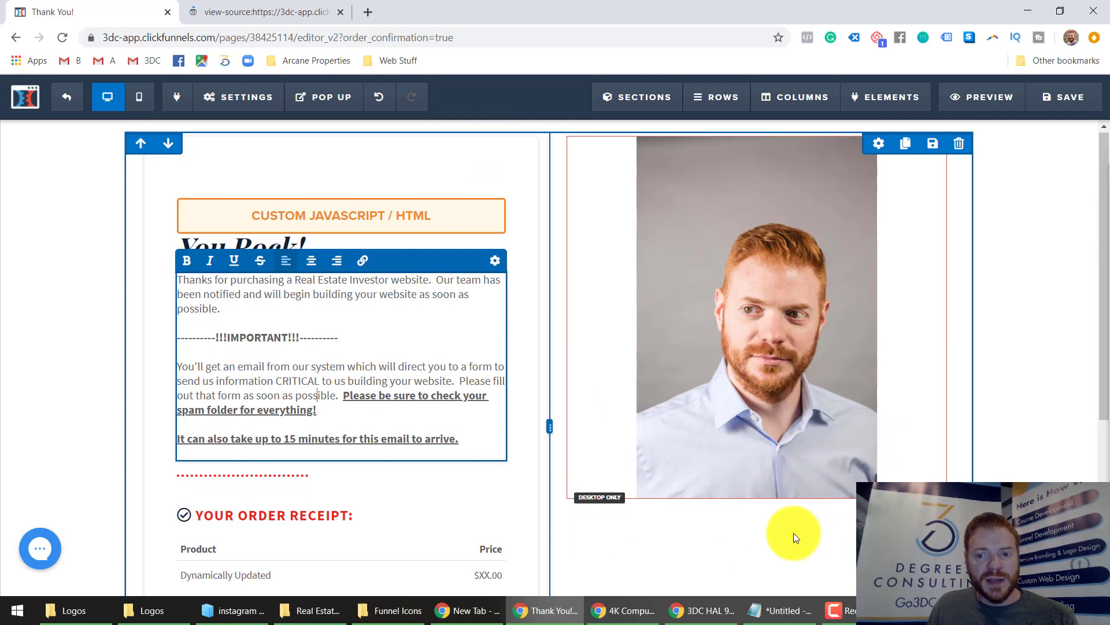
left_click(154, 97)
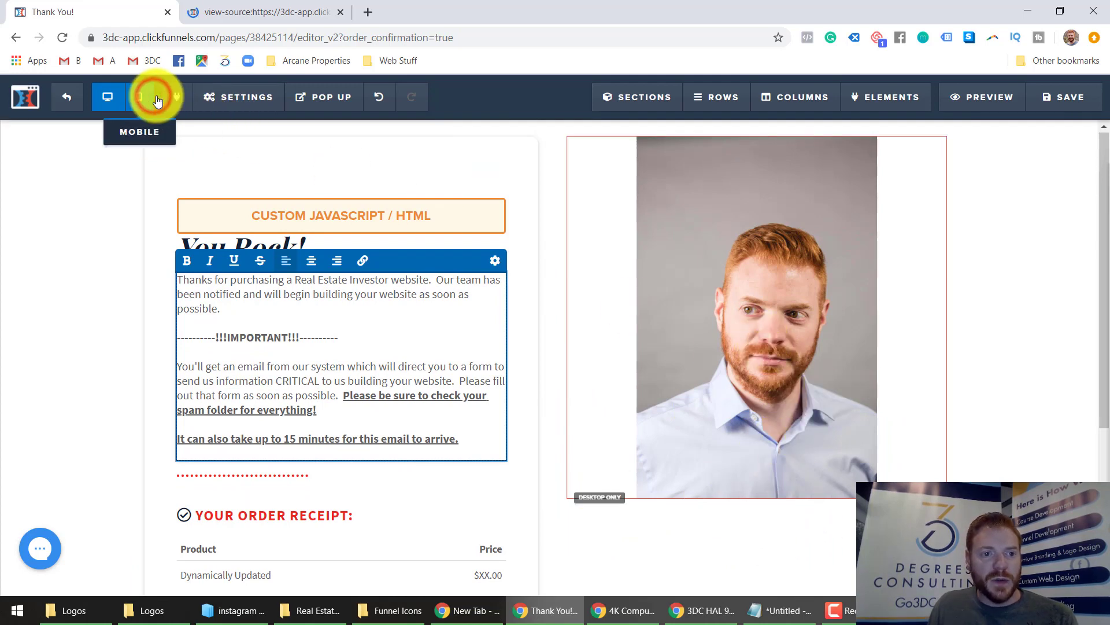
scroll(602, 310, "down", 5)
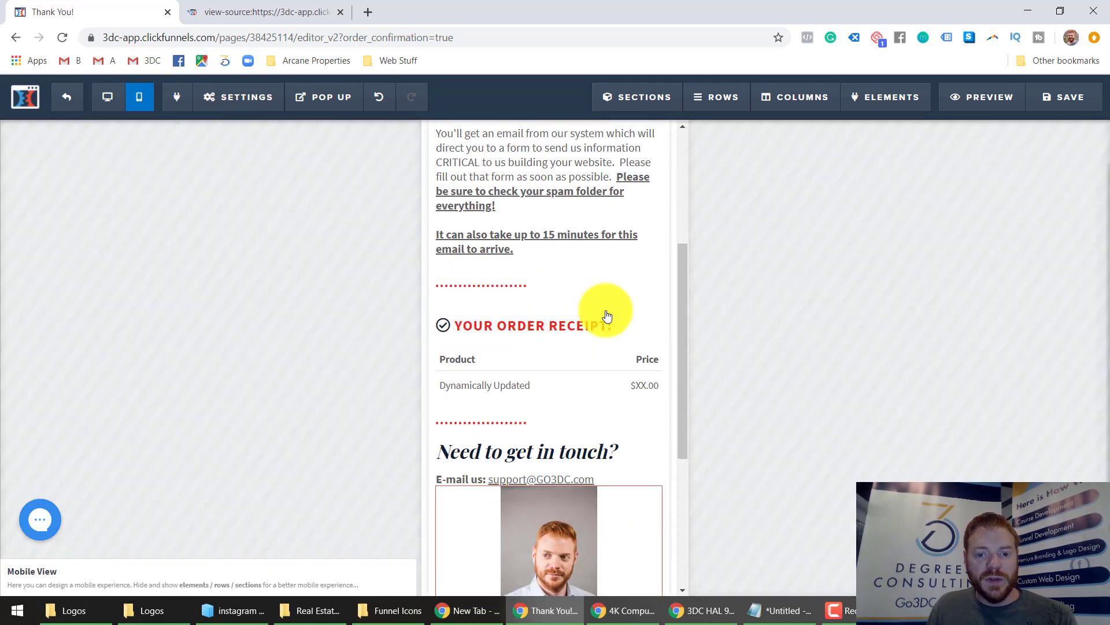
scroll(606, 316, "down", 4)
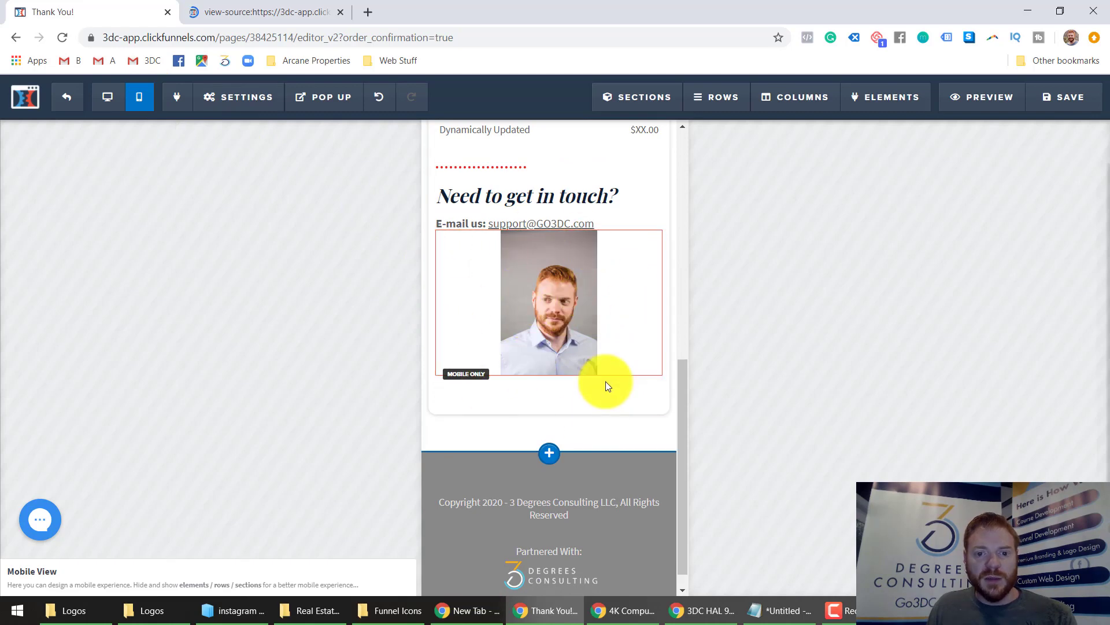
scroll(558, 348, "down", 1)
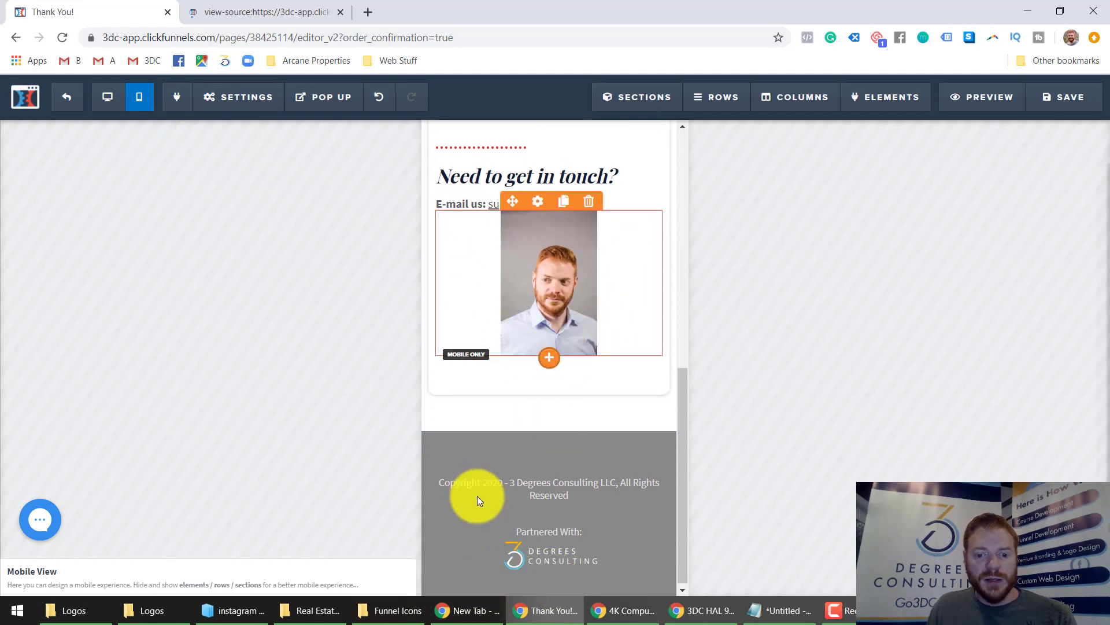
scroll(477, 498, "up", 1)
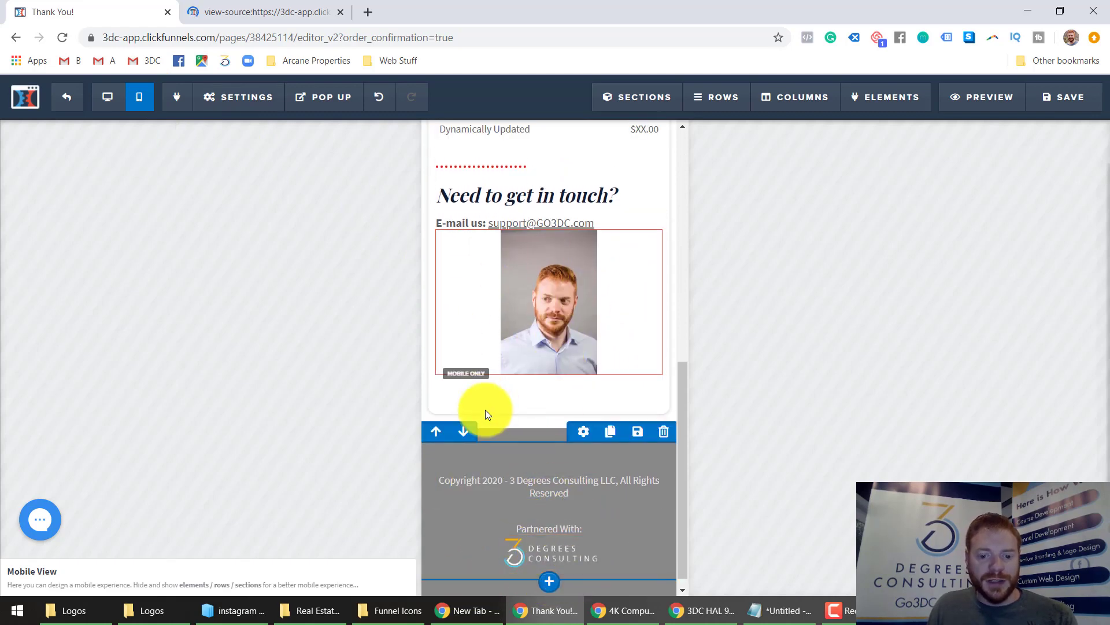
scroll(485, 409, "up", 8)
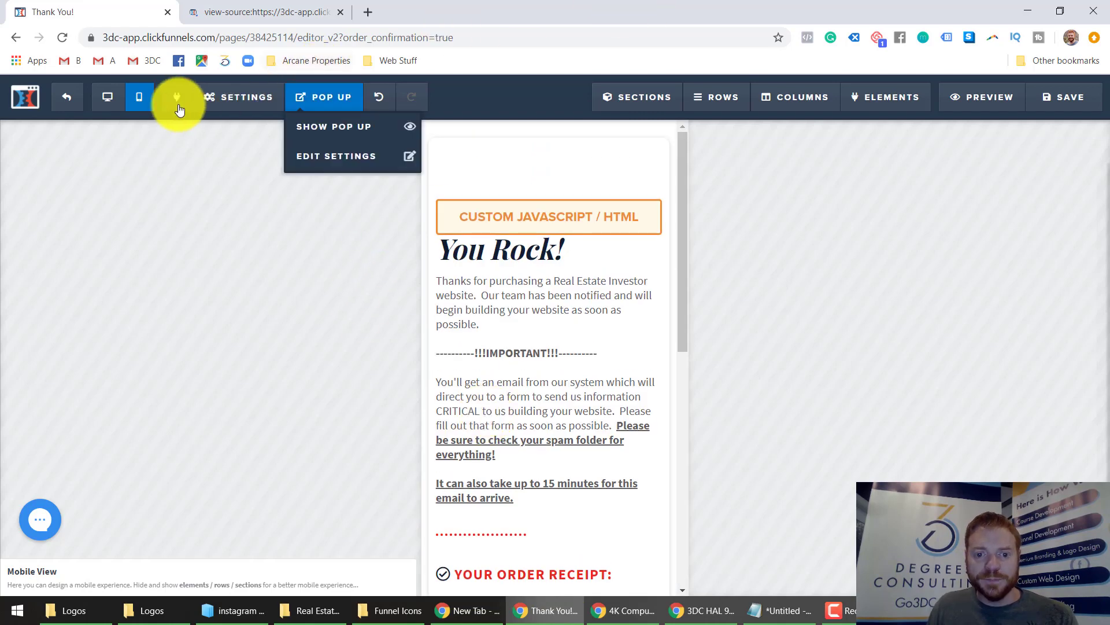
left_click(117, 109)
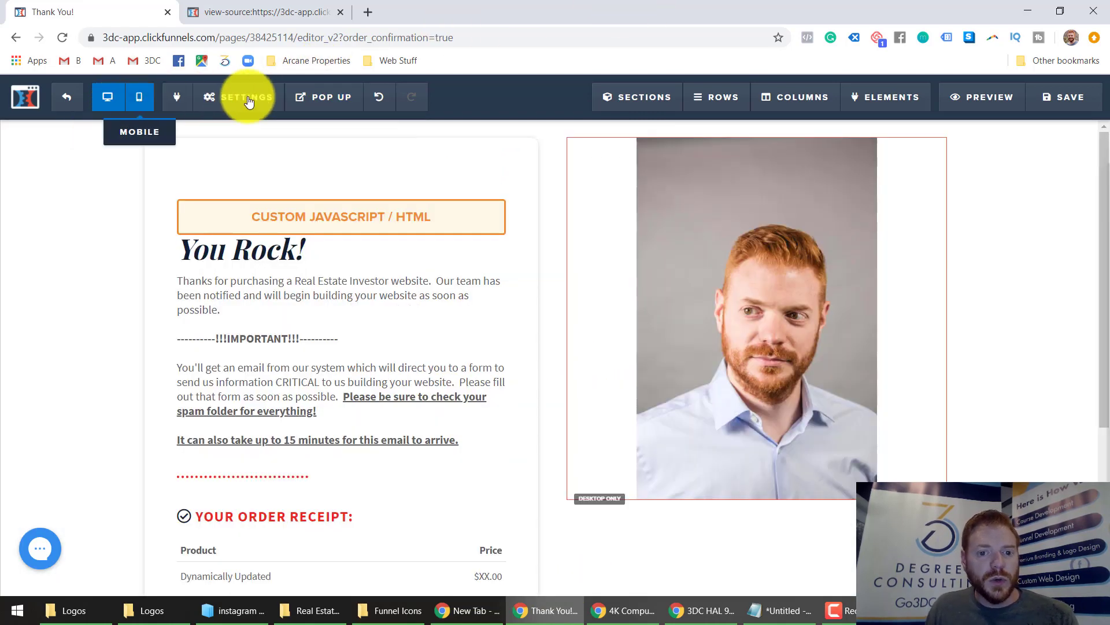
Set the page's SEO title to "Thank You! You Rock!" and close the SEO meta data settings.
mouse_move(243, 96)
left_click(250, 158)
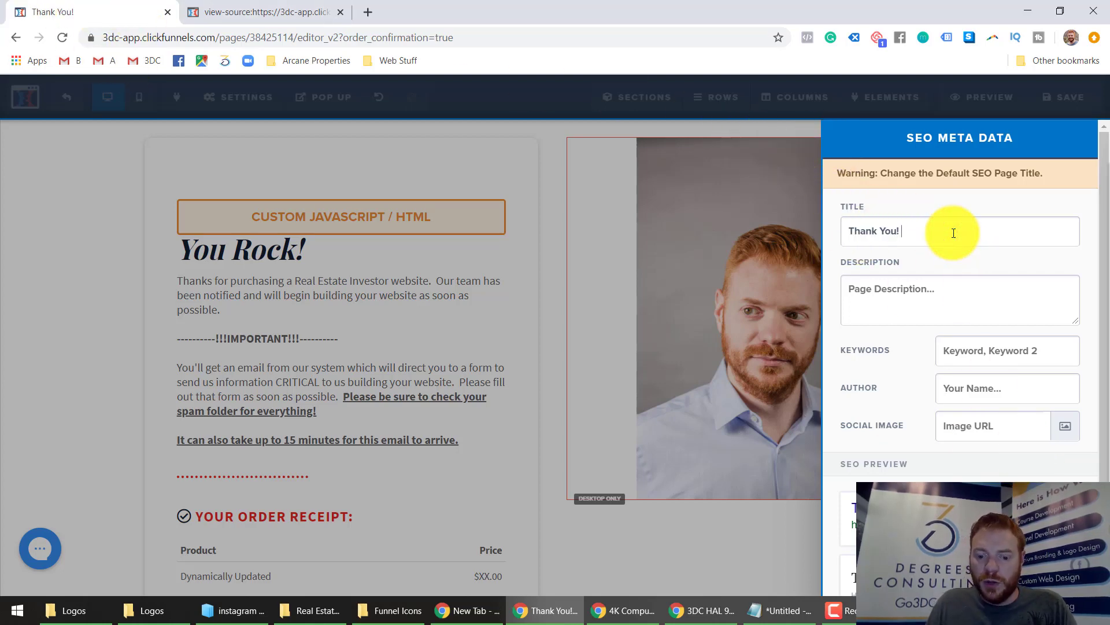
type("You Rock!")
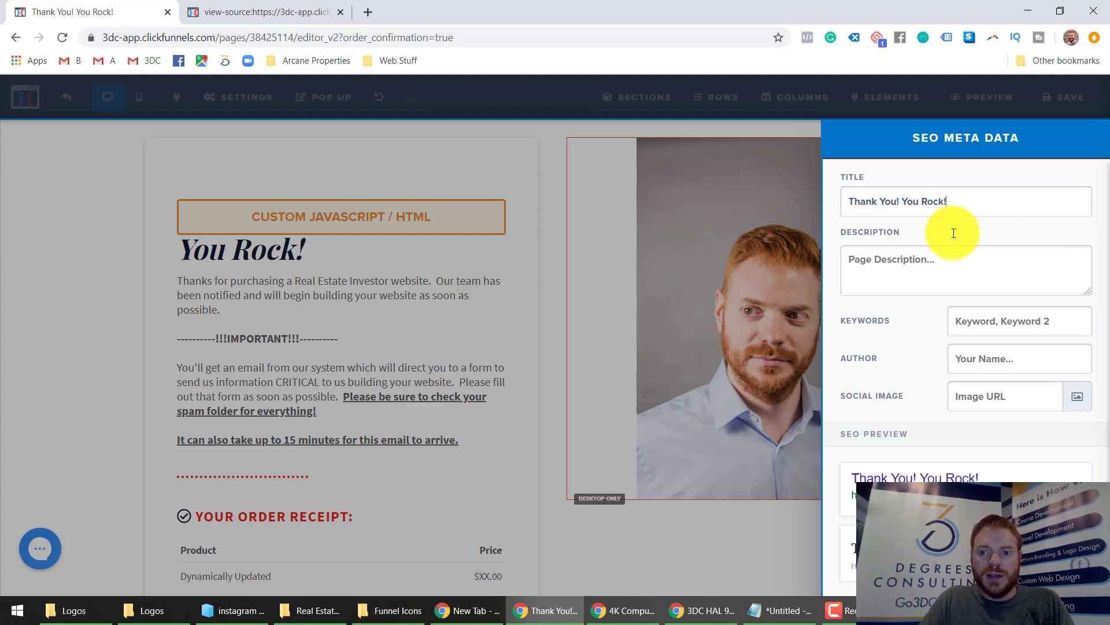
left_click(329, 298)
Check the page's footer tracking code, close it without editing, and save the page.
mouse_move(245, 96)
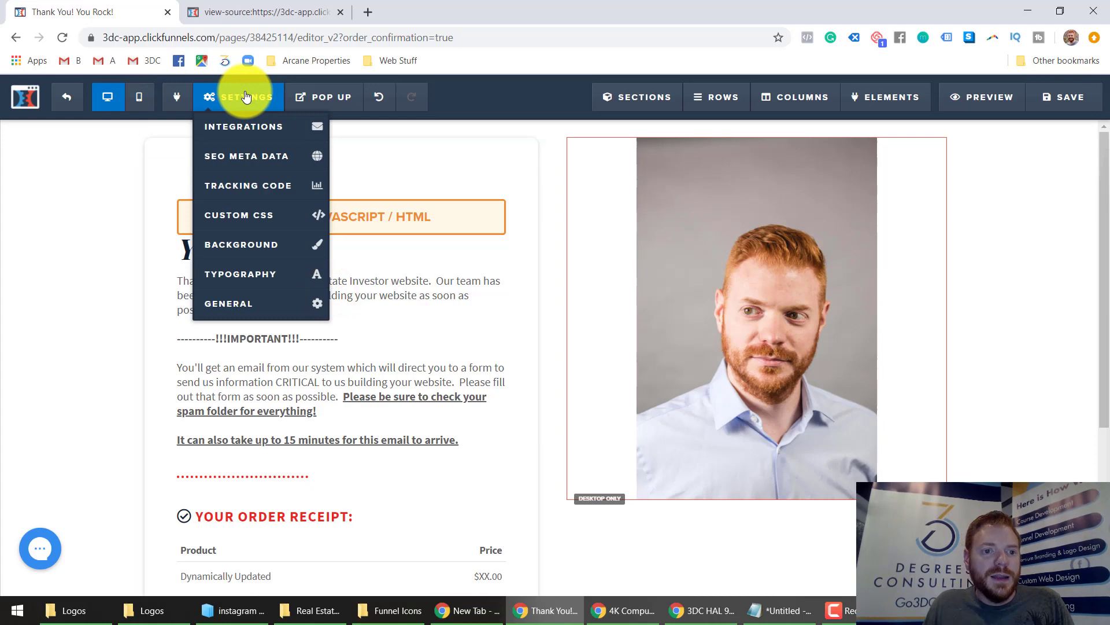
left_click(265, 187)
left_click(630, 158)
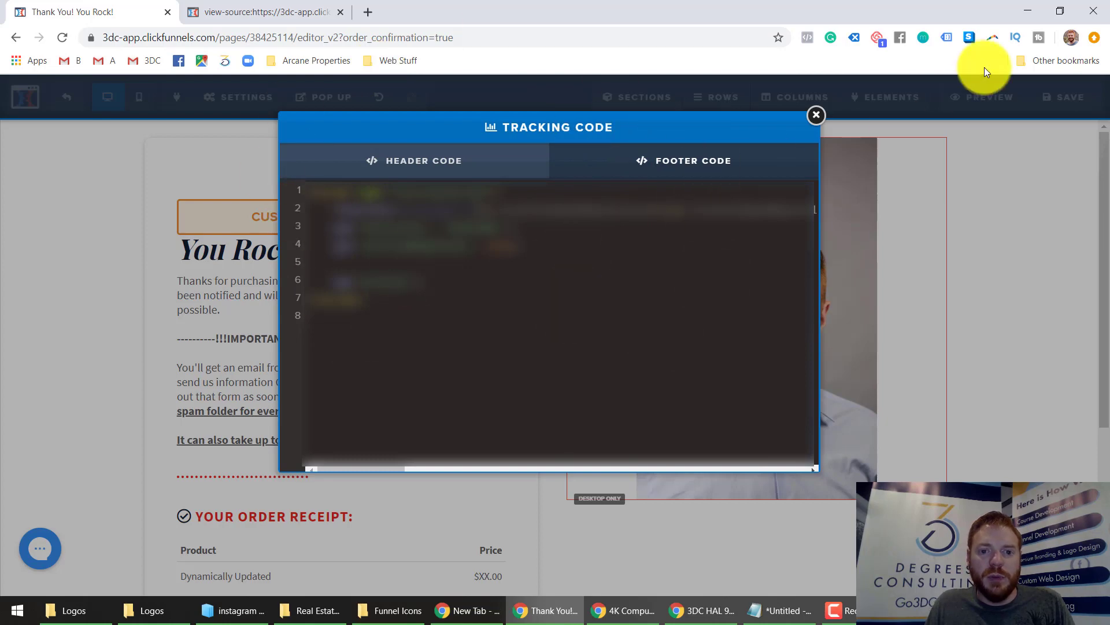
left_click(818, 116)
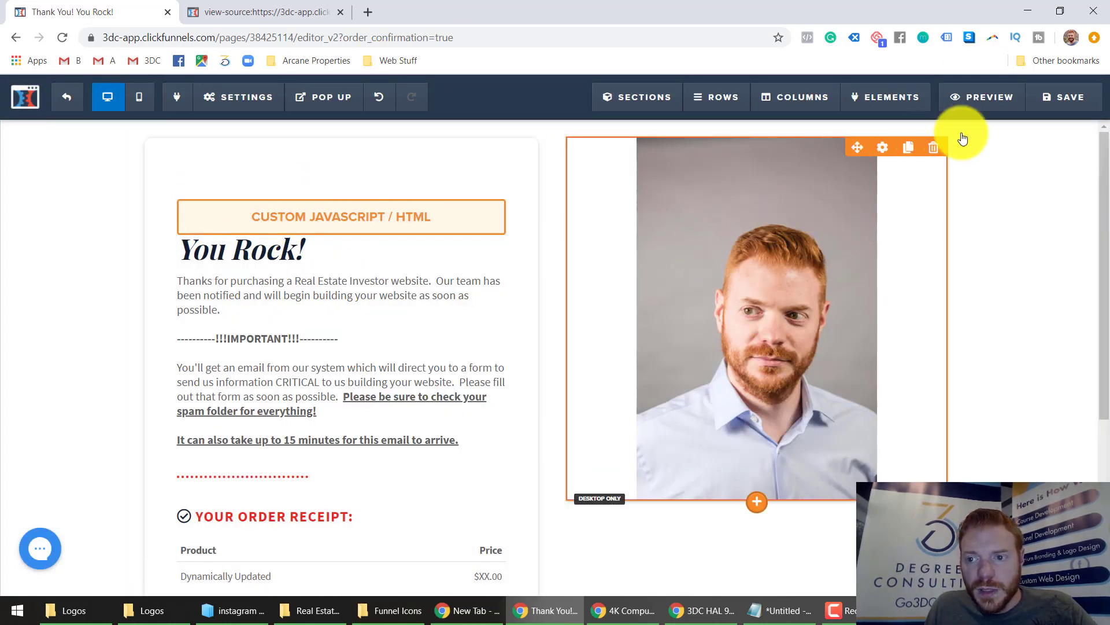
left_click(1064, 99)
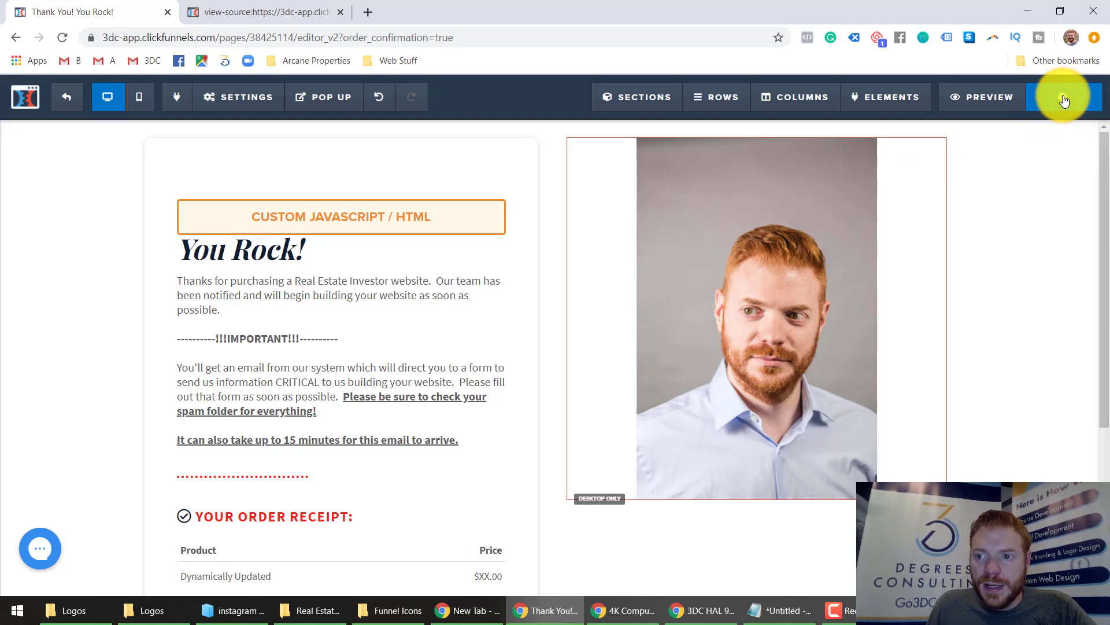